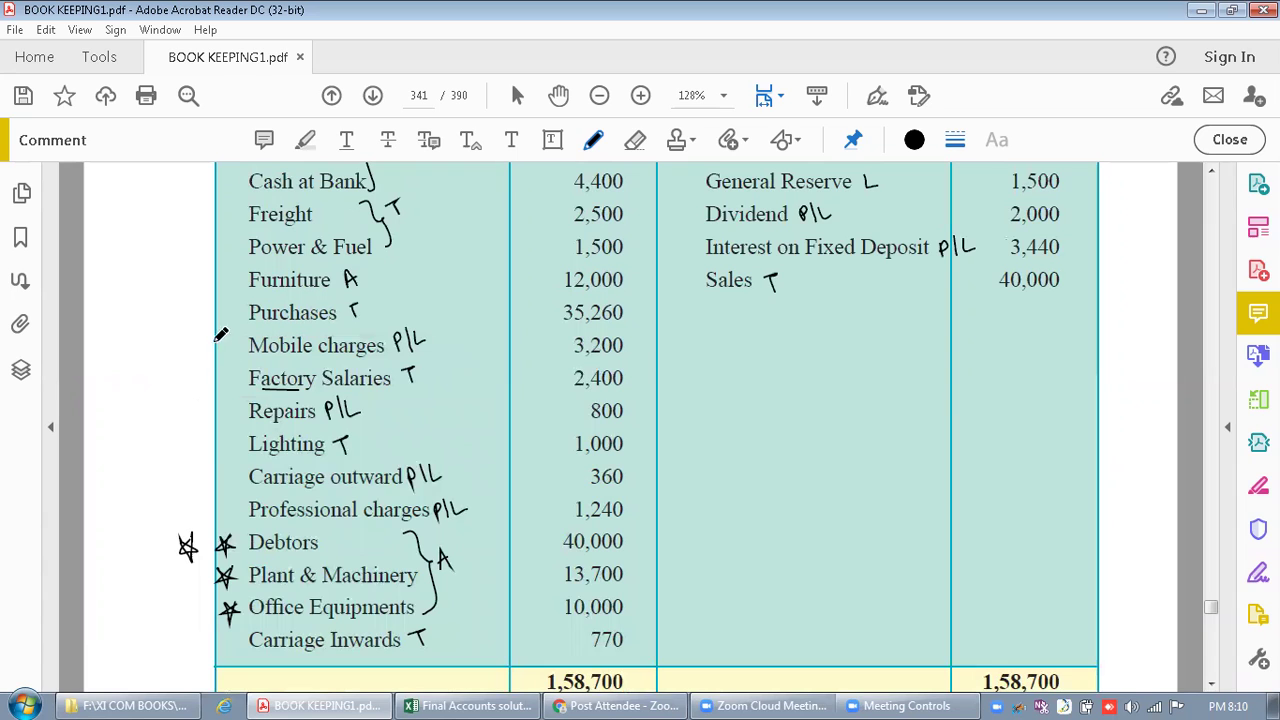
Draw star marks beside Mobile charges and Freight in the debit balances of the trial balance
mouse_move(233, 338)
mouse_down()
mouse_move(226, 352)
mouse_move(234, 342)
mouse_up()
mouse_move(226, 198)
mouse_down()
mouse_move(218, 222)
mouse_move(227, 213)
mouse_up()
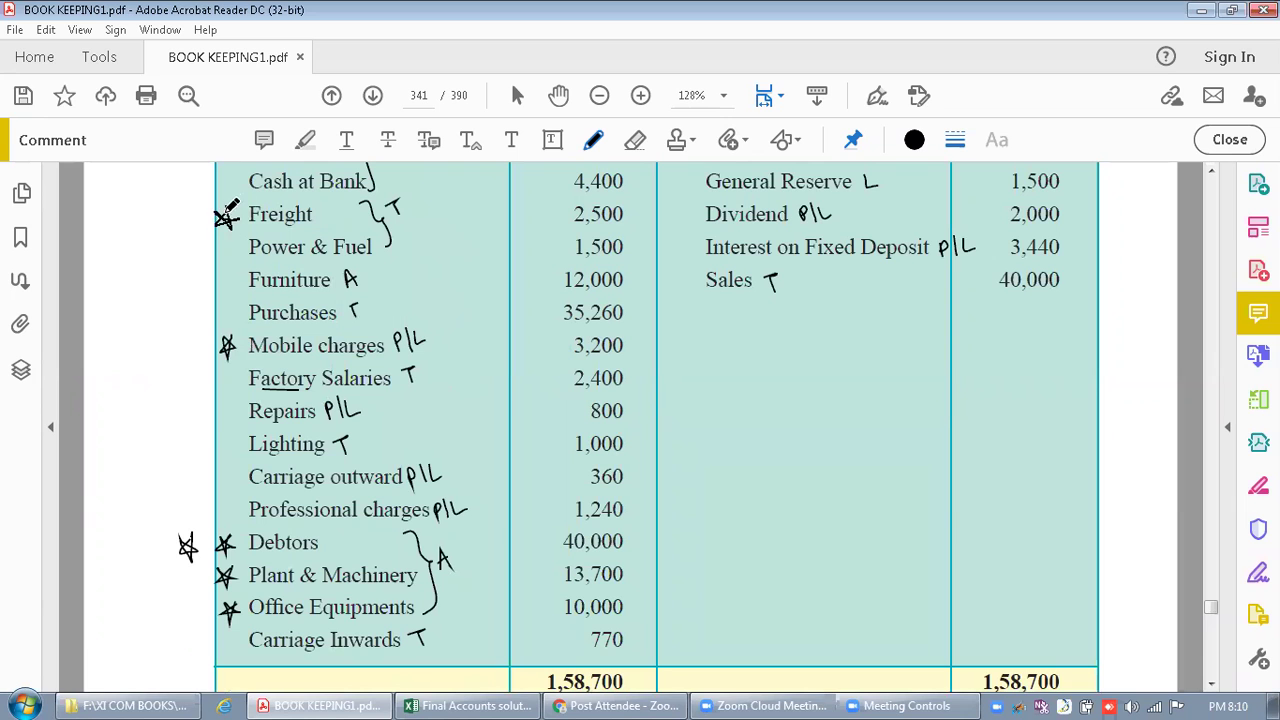
Tick adjustment 5 on interest on capital and draw a star beside Capital in the credit balances
click(1211, 684)
scroll(1211, 684, down, 5)
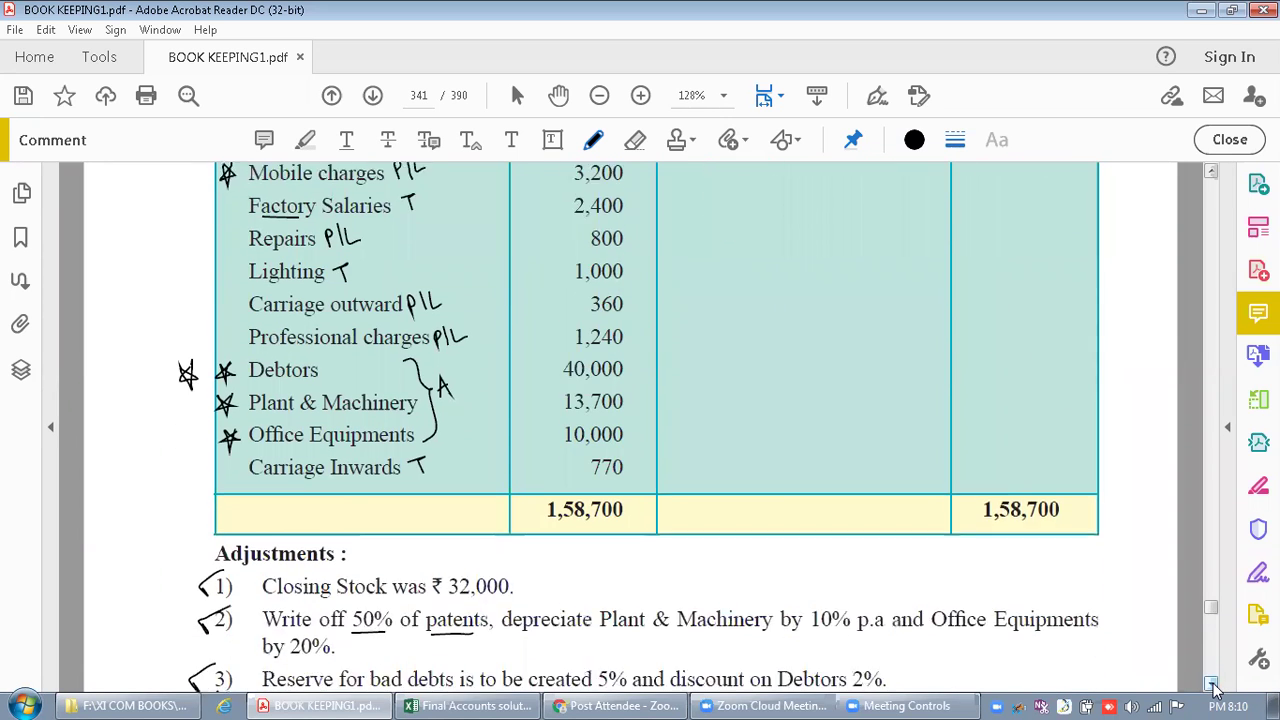
scroll(1211, 690, down, 1)
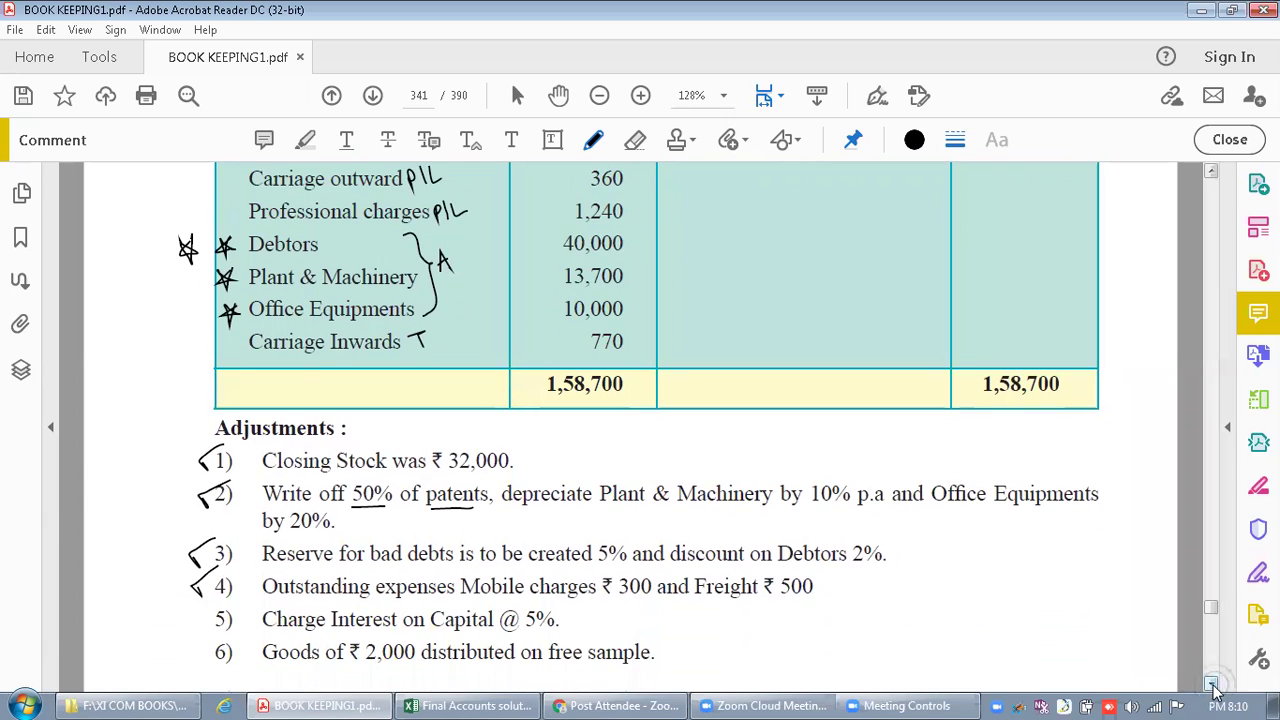
drag(215, 585, 196, 612)
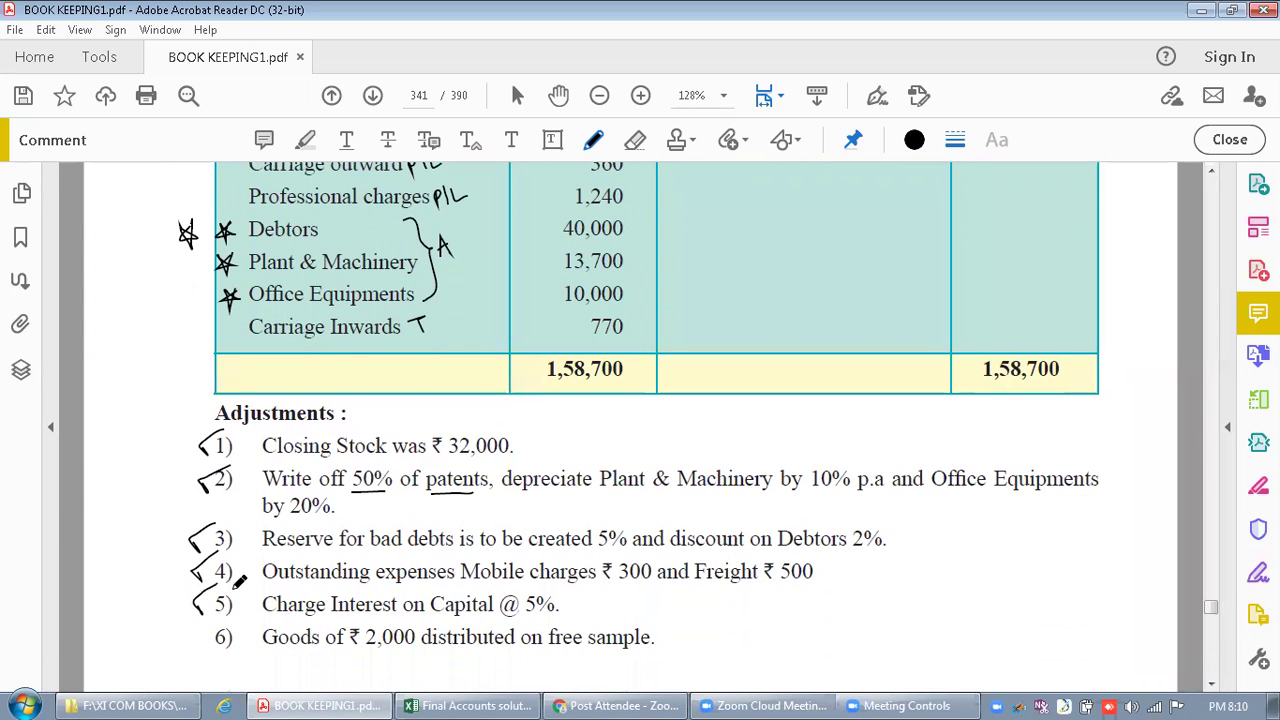
click(1211, 173)
scroll(1211, 173, up, 10)
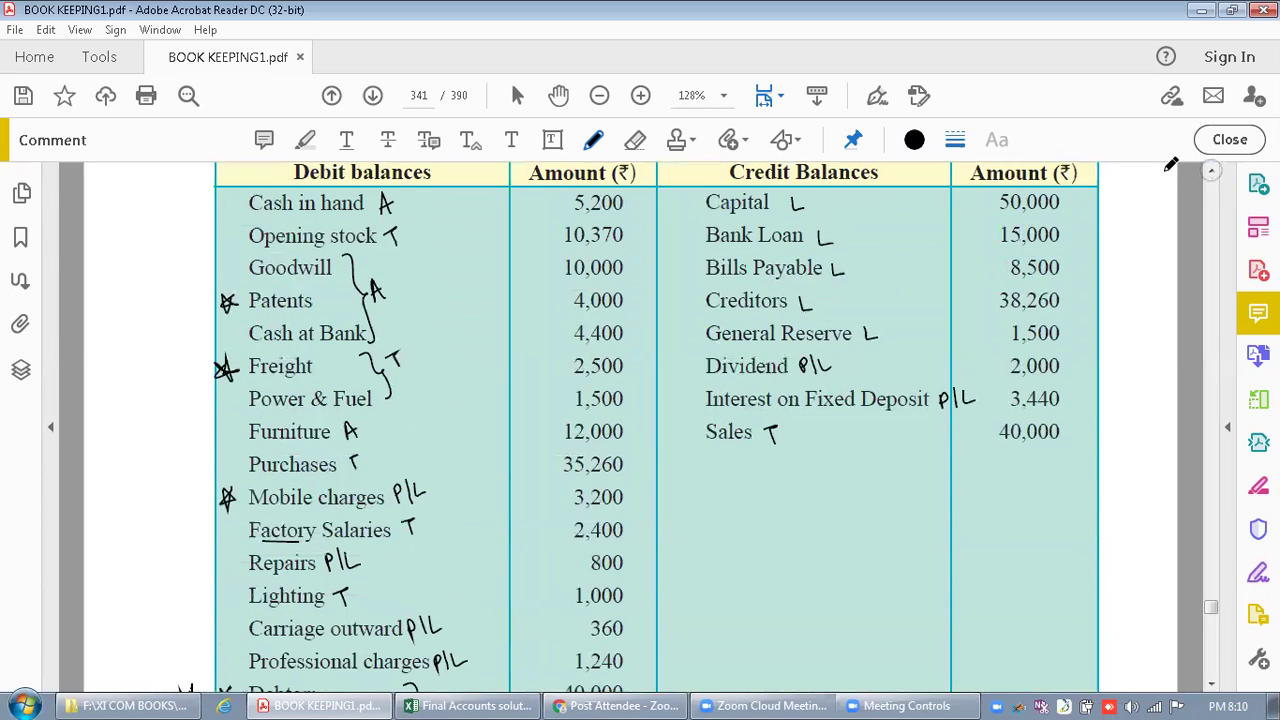
mouse_move(674, 212)
mouse_down()
mouse_move(680, 188)
mouse_move(668, 202)
mouse_move(690, 214)
mouse_move(692, 196)
mouse_up()
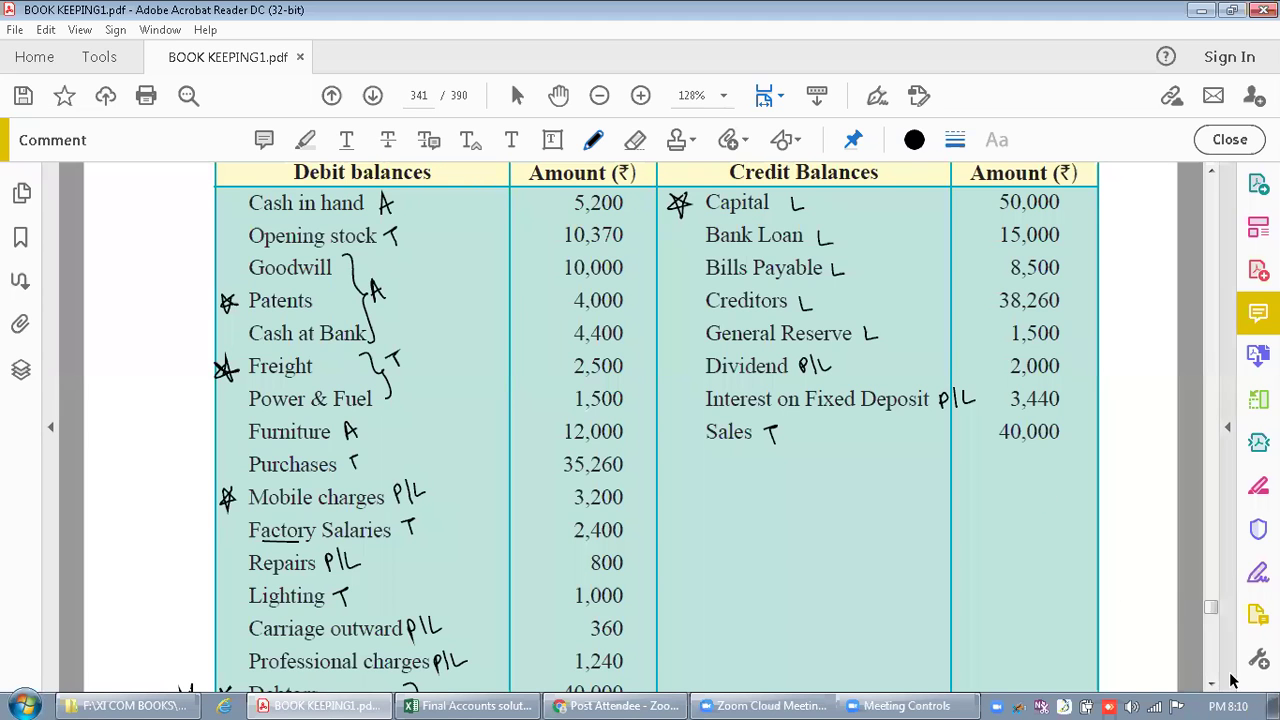
Tick adjustment 6 on free samples and handwrite the circled notes "1 Advt" and "2 Tr. Cr." beside it
scroll(1213, 695, down, 10)
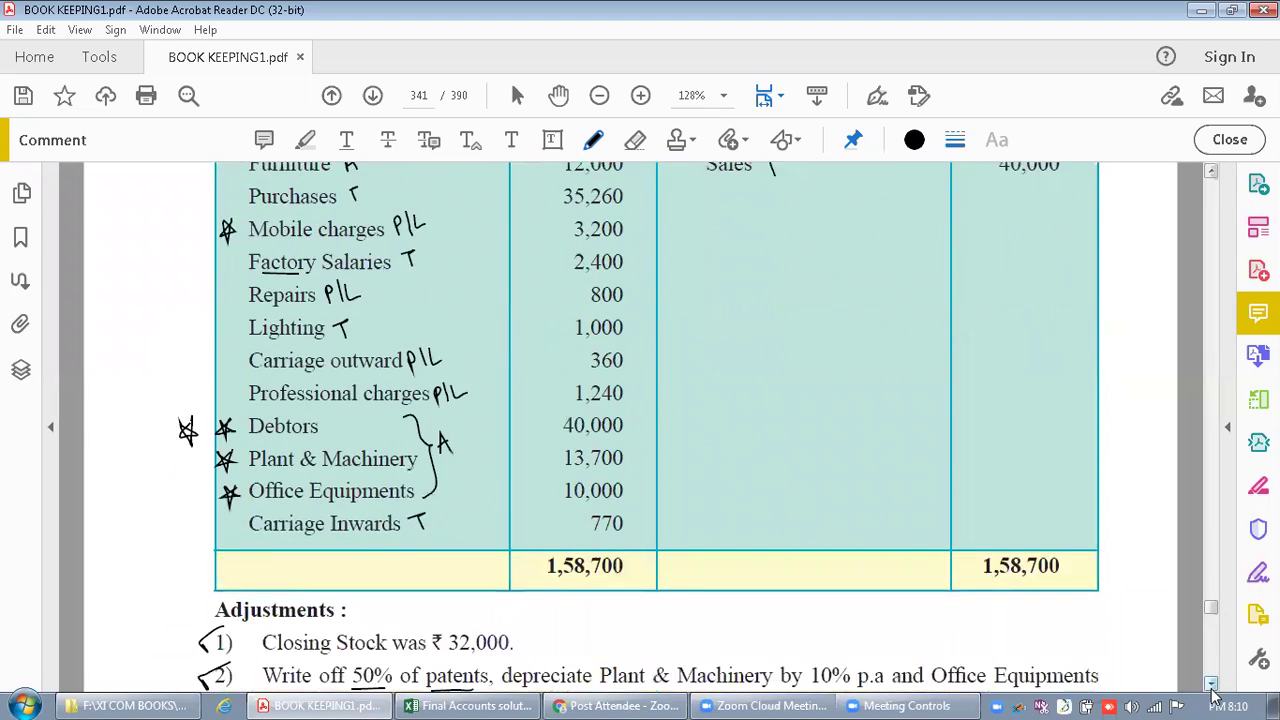
scroll(1215, 682, down, 2)
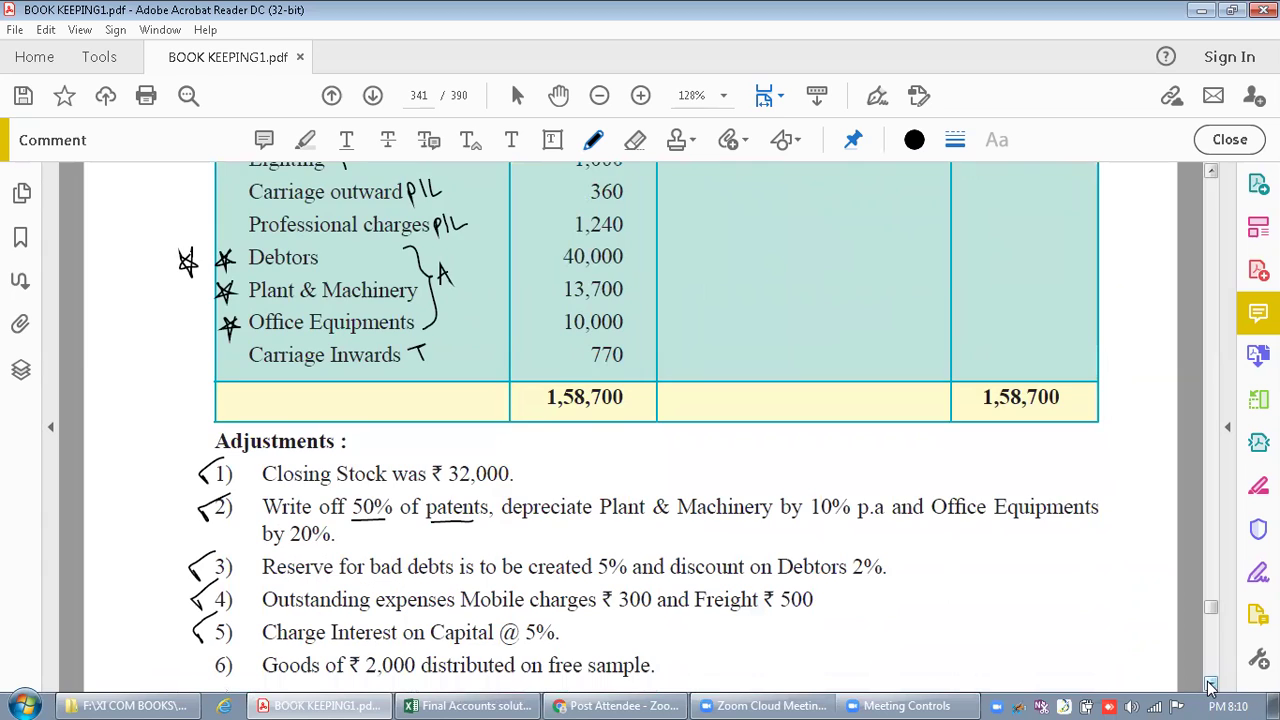
drag(207, 592, 200, 620)
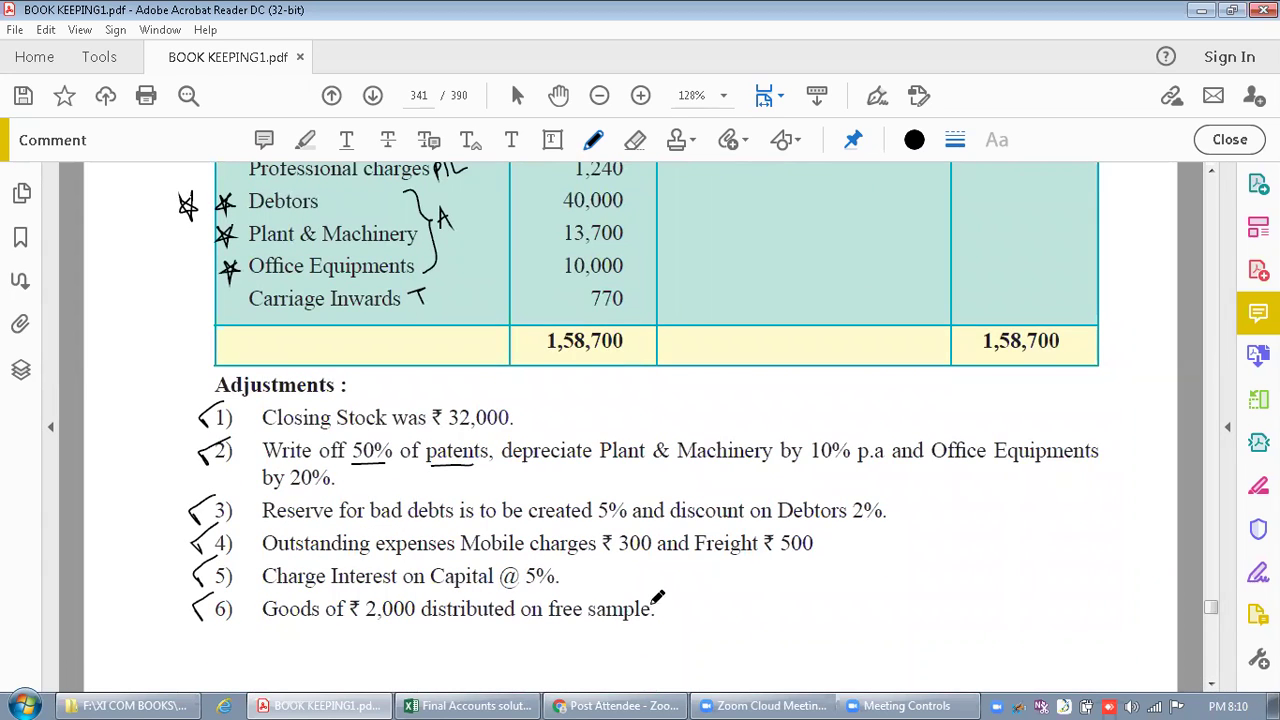
drag(697, 616, 737, 612)
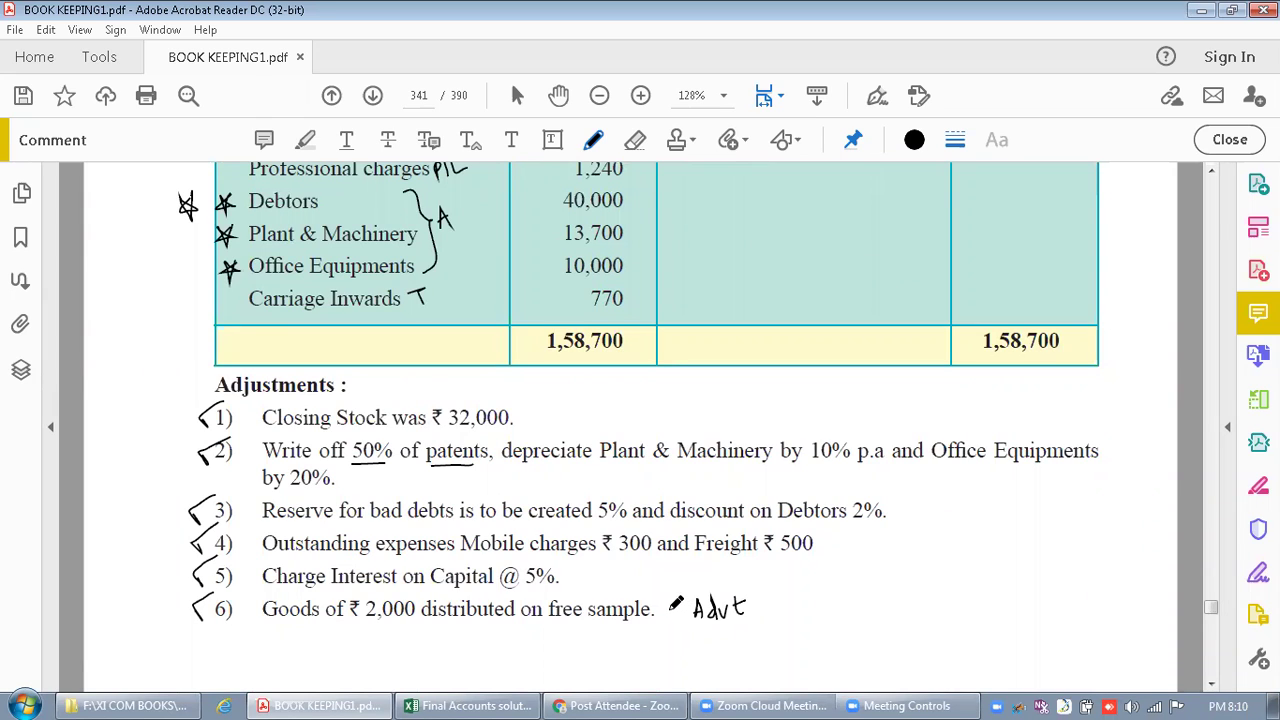
drag(680, 604, 674, 620)
mouse_move(674, 626)
mouse_down()
mouse_move(676, 640)
mouse_move(758, 631)
mouse_up()
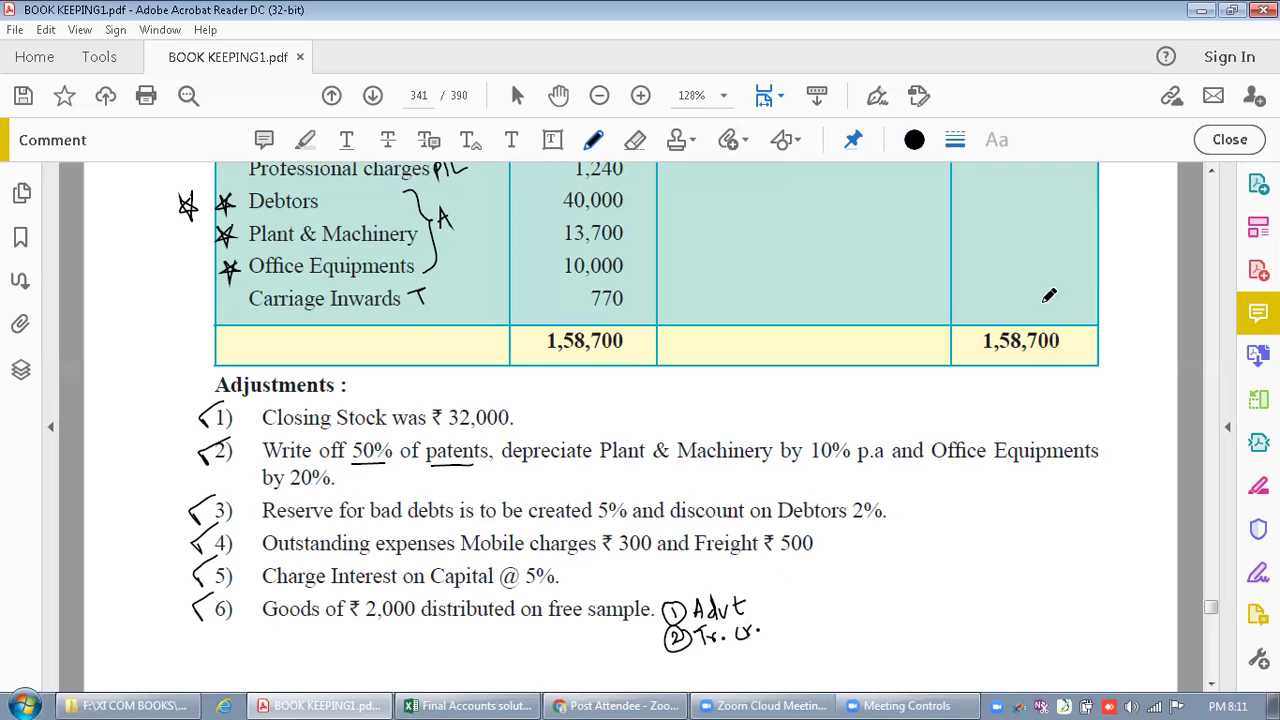
Switch to the Final Accounts solution workbook in Excel and examine the Trading Account layout for Q.15
click(1211, 172)
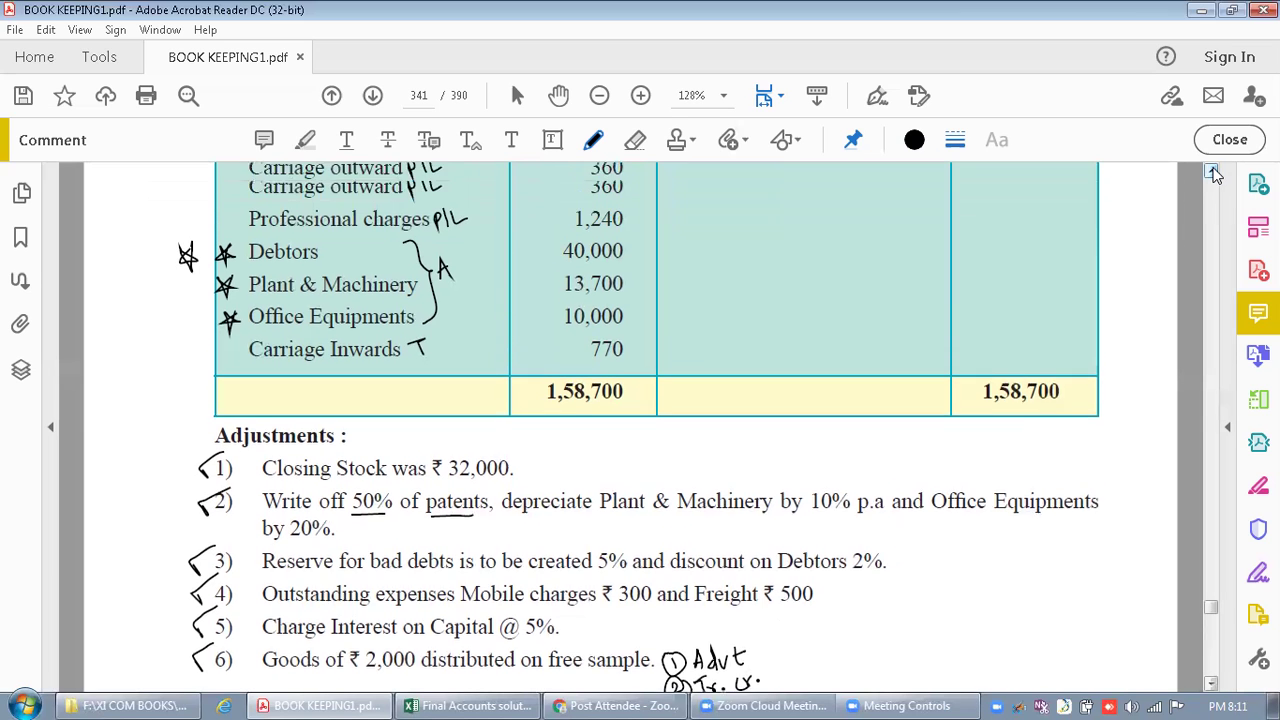
scroll(1211, 172, up, 12)
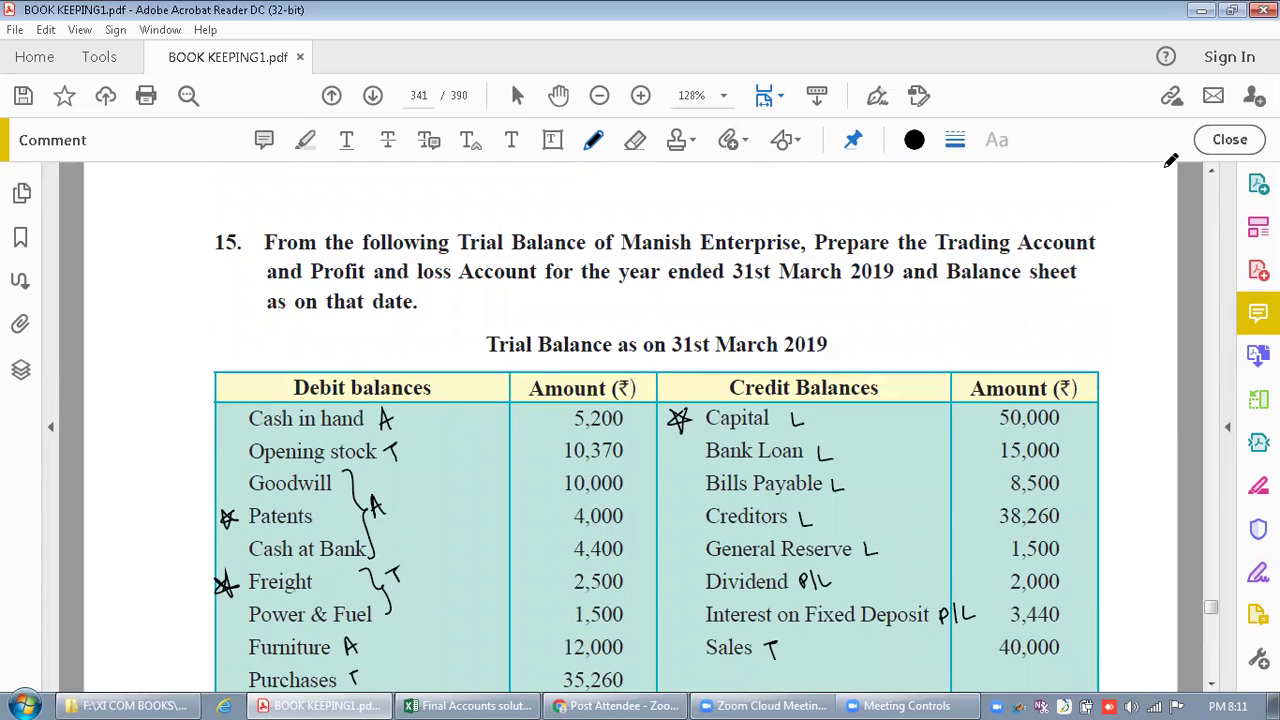
click(462, 705)
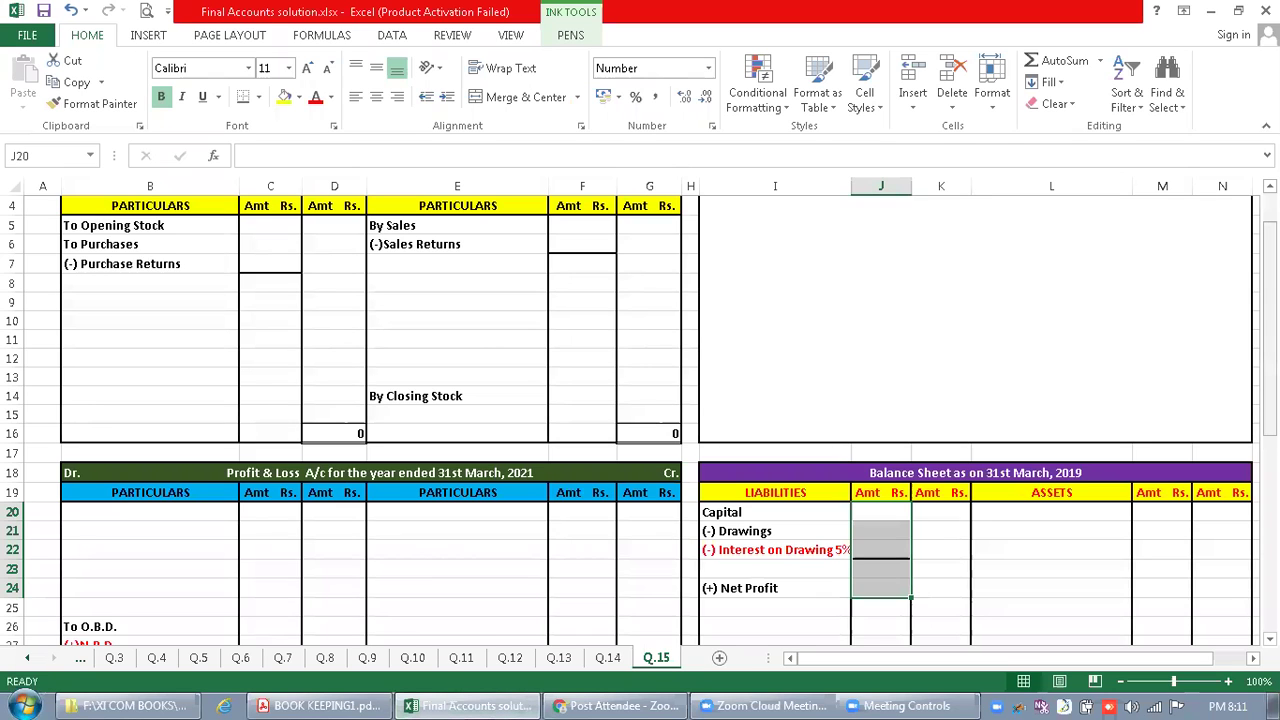
scroll(1270, 300, up, 1)
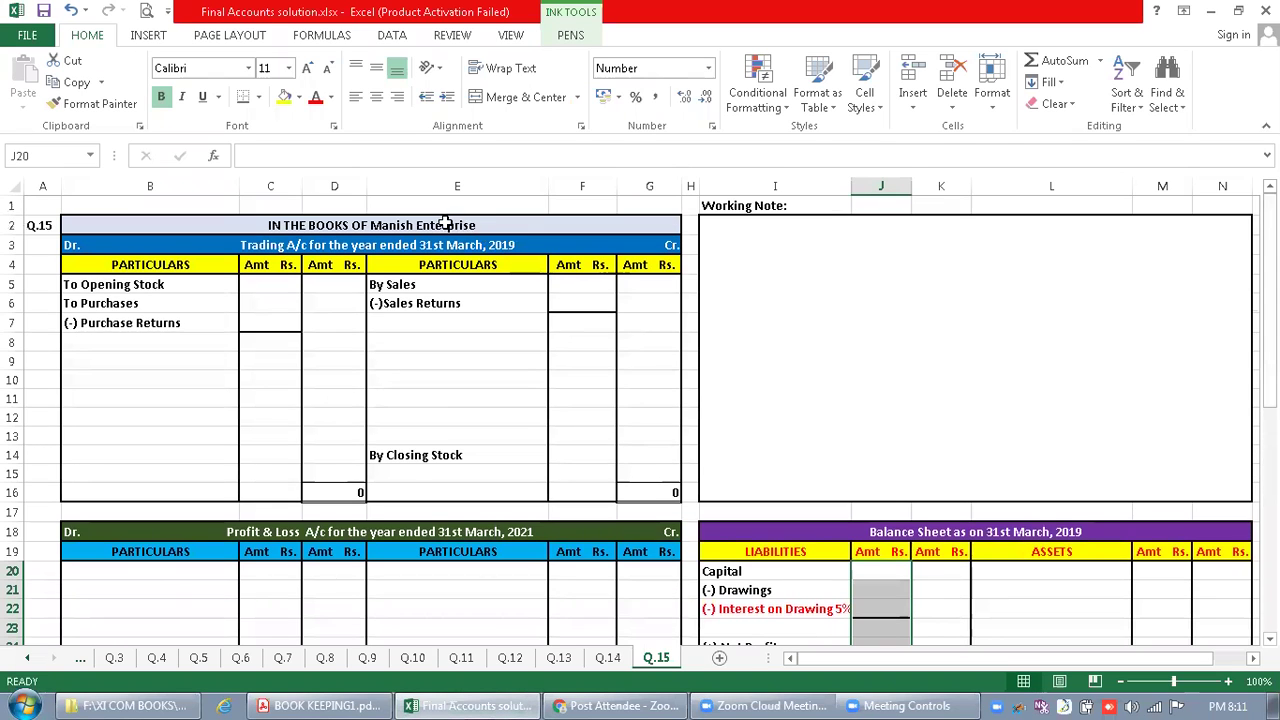
key(ctrl)
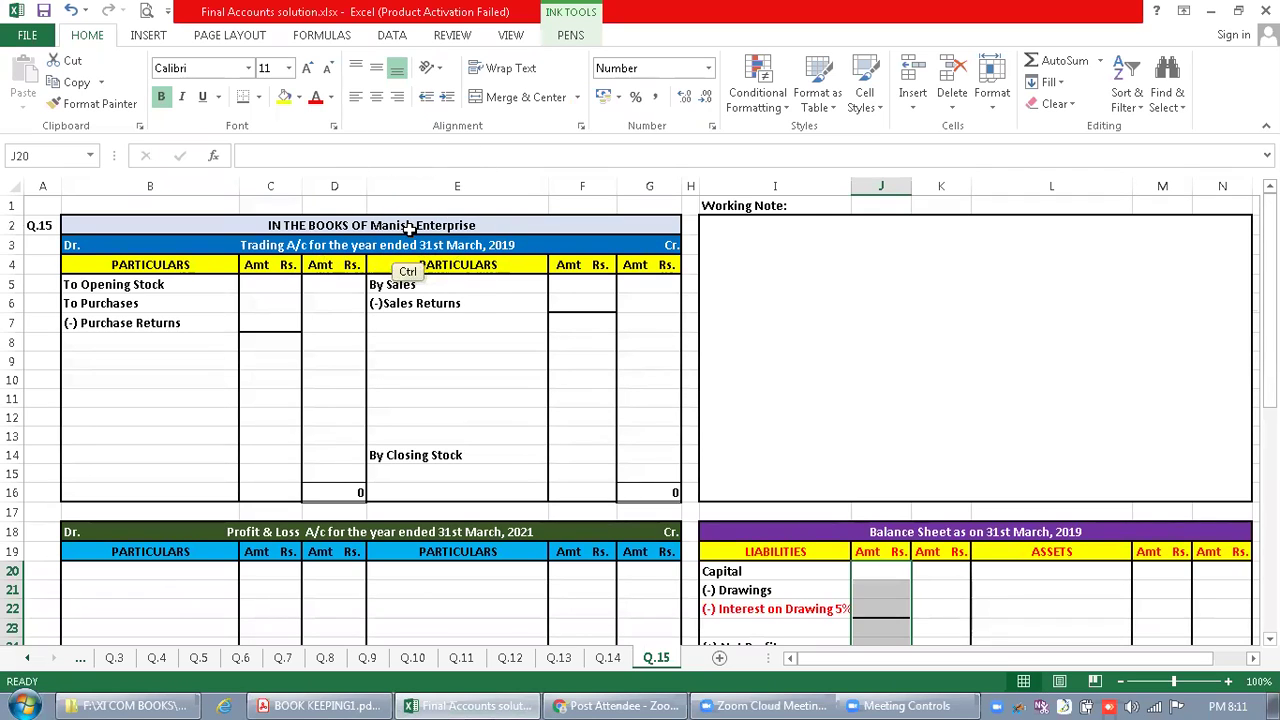
key(ctrl)
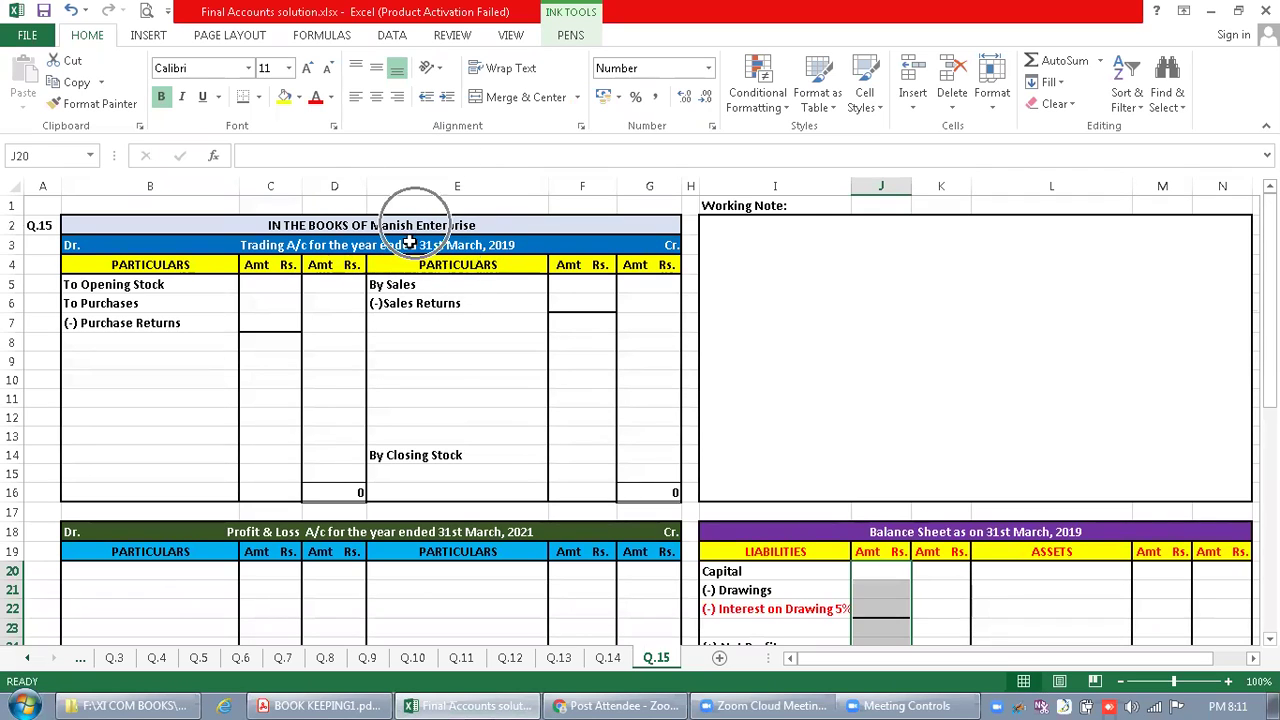
click(398, 340)
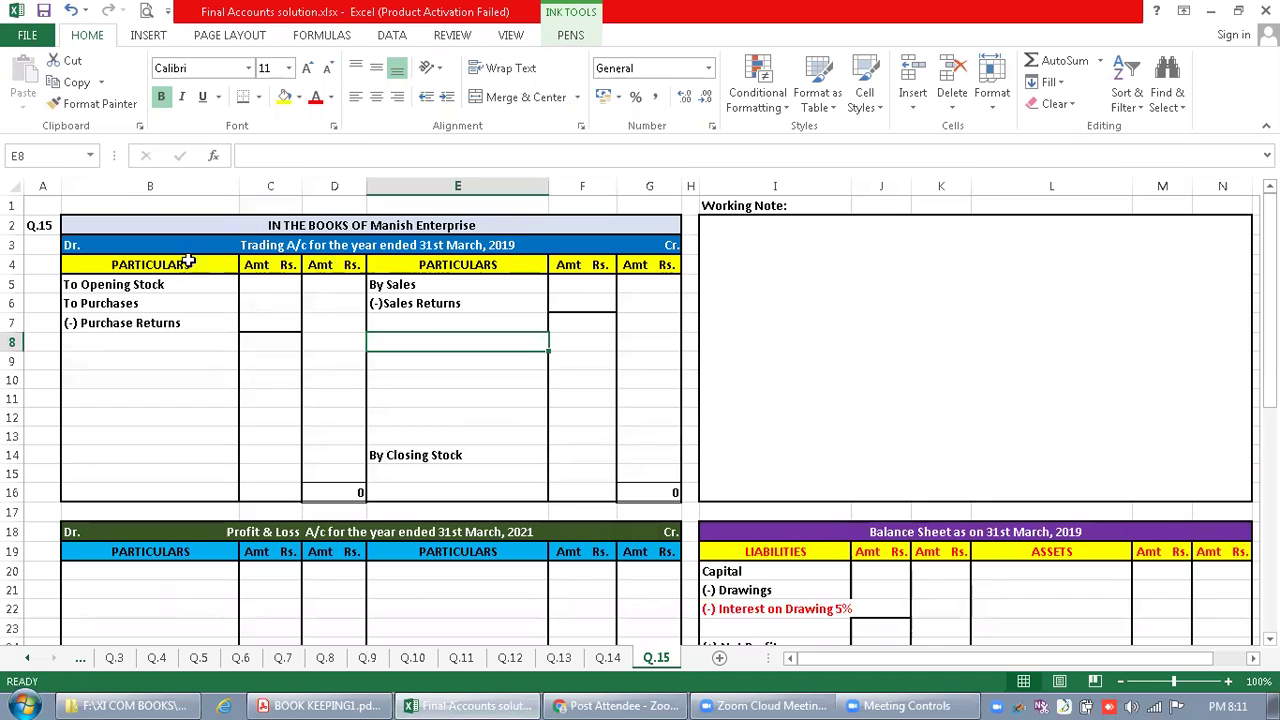
key(ctrl)
key(ctrl)
key(ctrl)
key(ctrl)
click(460, 285)
key(ctrl)
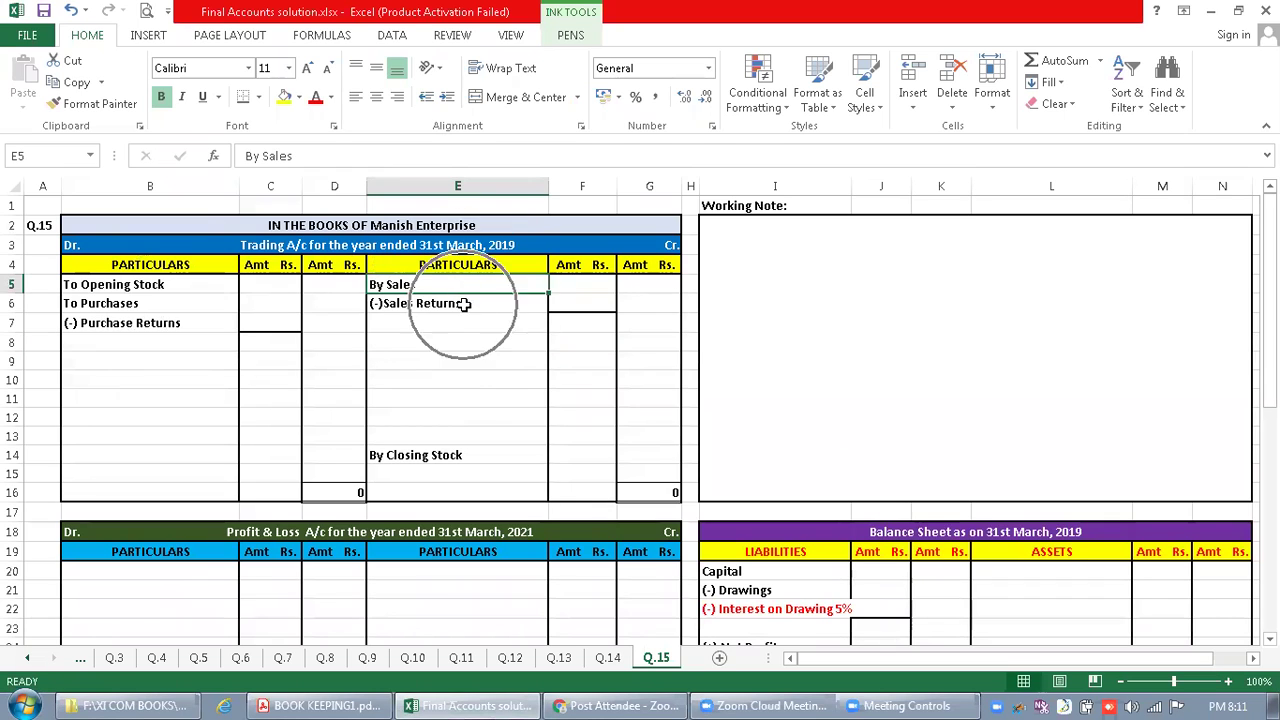
key(ctrl)
key(ctrl)
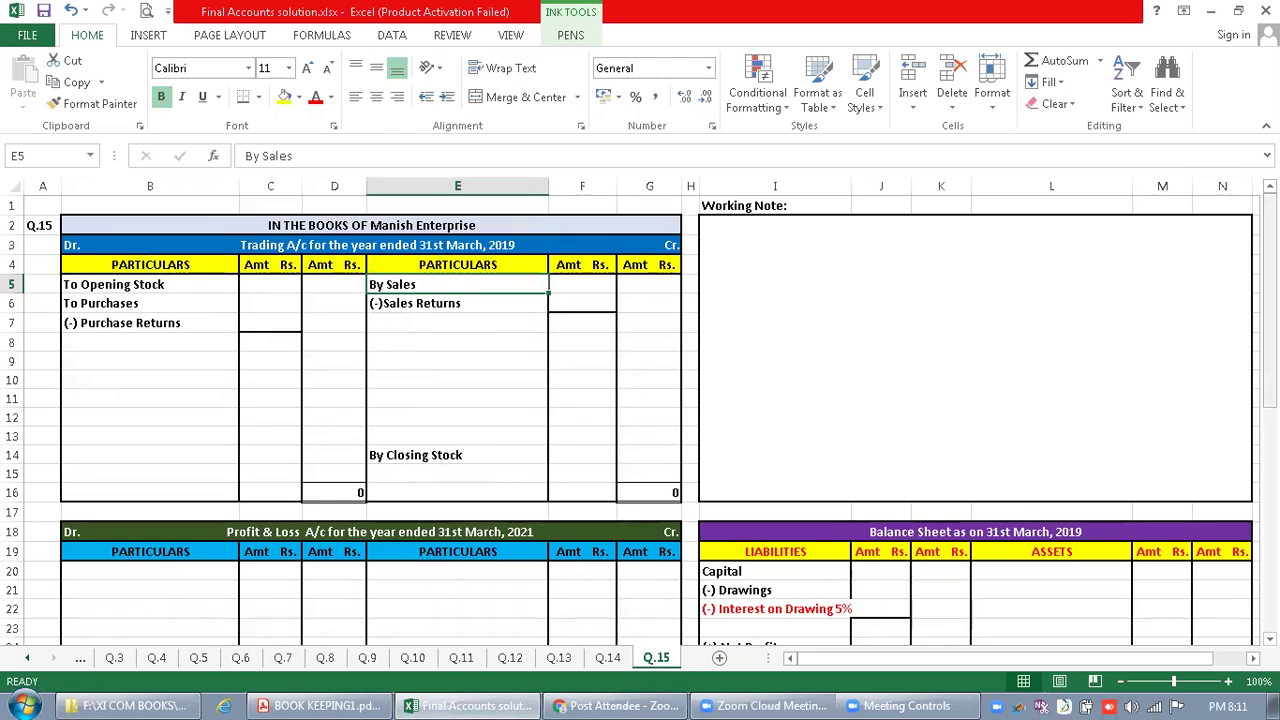
Examine the Profit & Loss Account's bad debts rows and the capital section of the Balance Sheet template
scroll(1240, 440, down, 4)
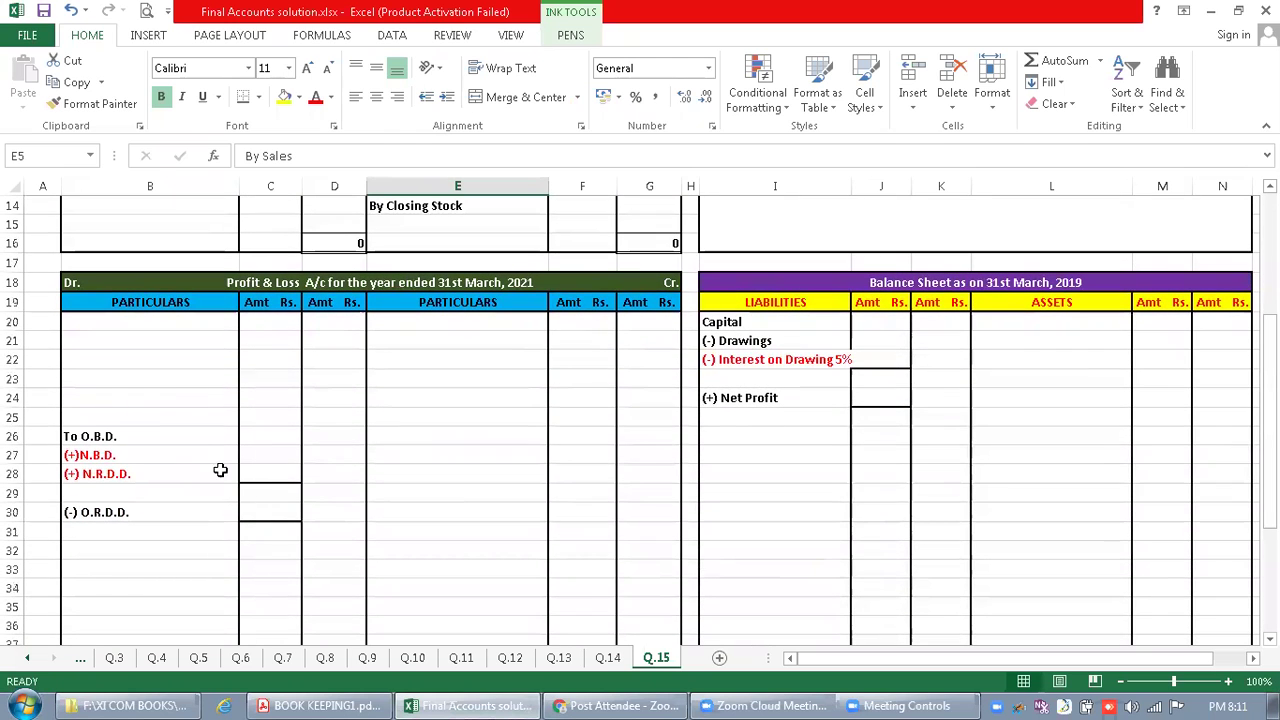
key(ctrl)
key(ctrl)
key(ctrl)
key(ctrl)
key(ctrl)
key(ctrl)
key(ctrl)
key(ctrl)
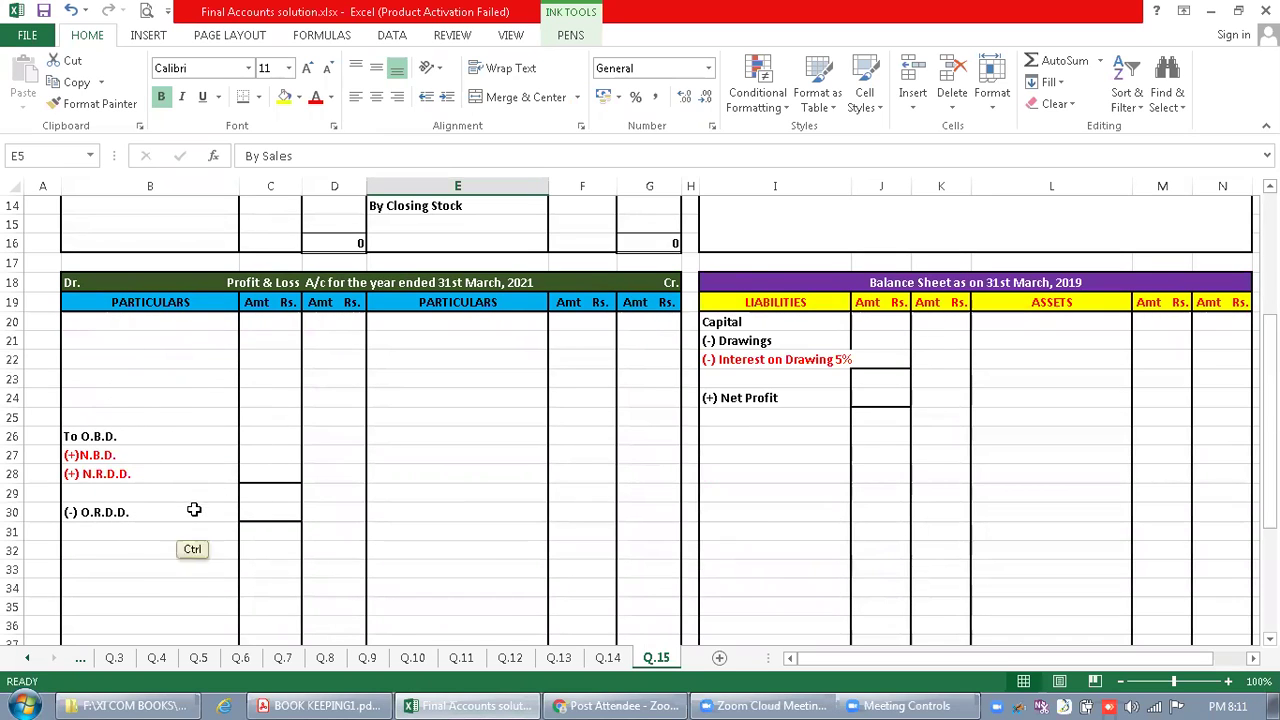
key(ctrl)
key(ctrl)
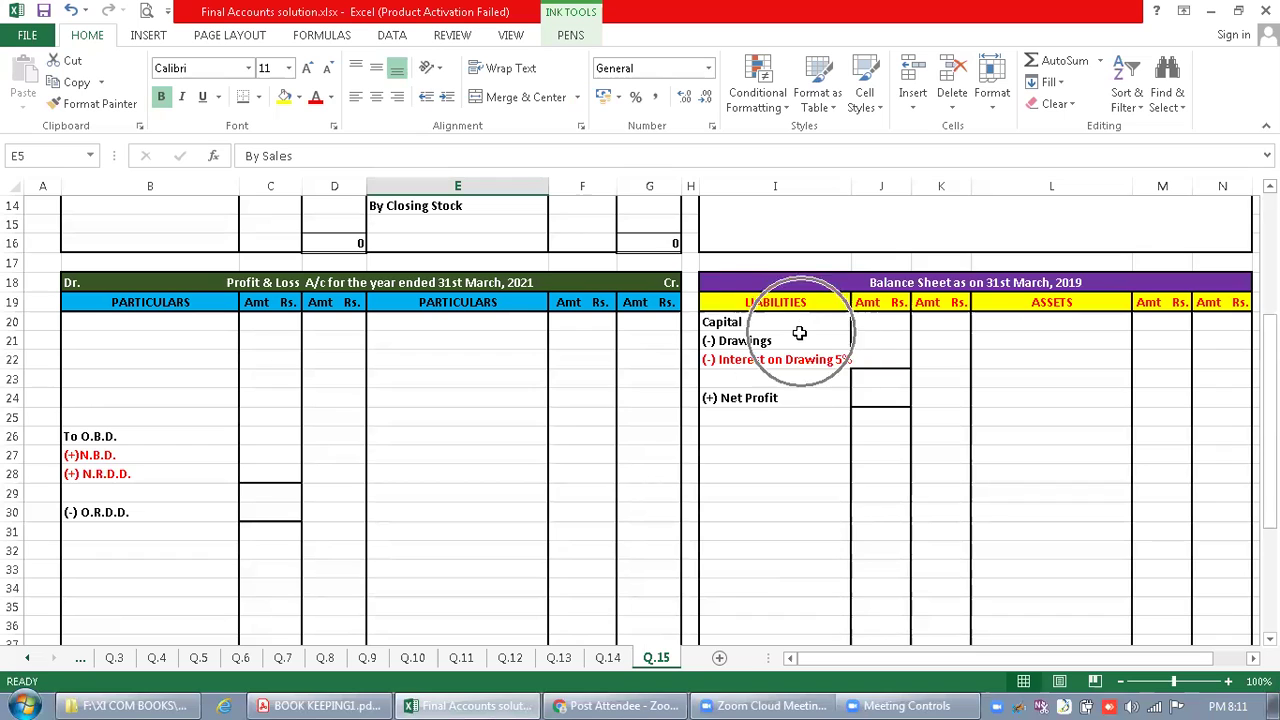
key(ctrl)
key(ctrl)
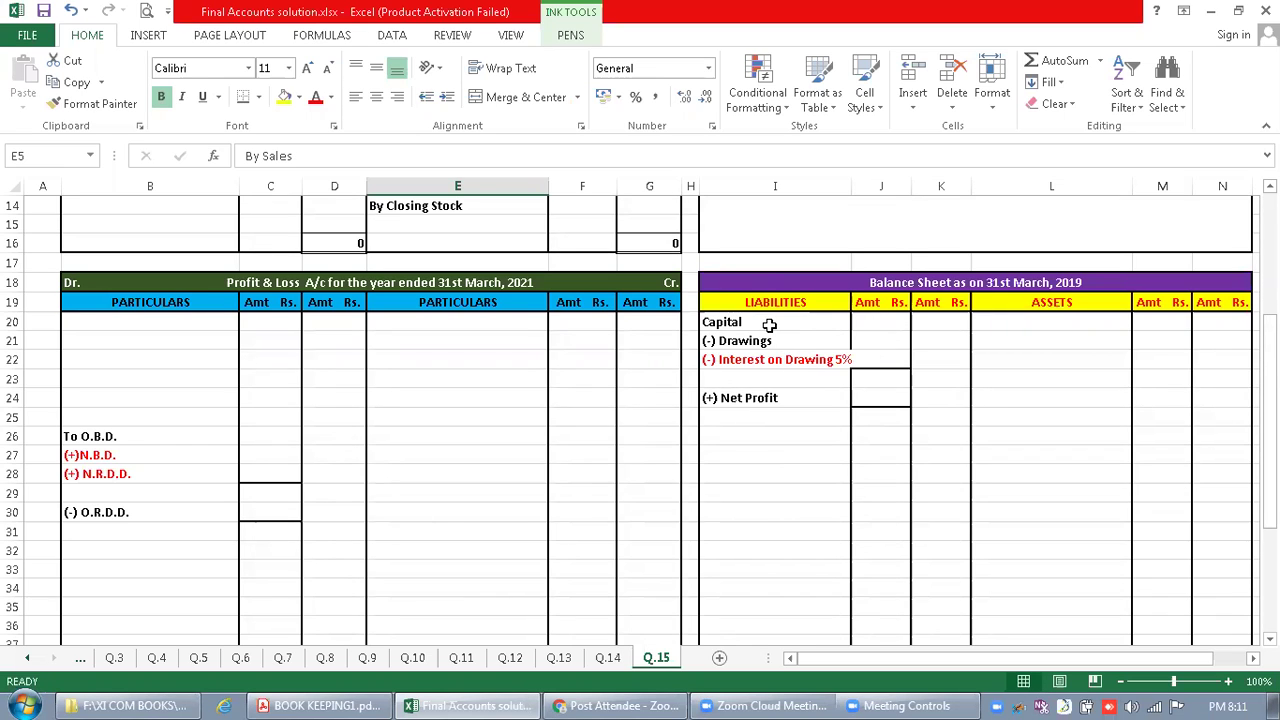
Change the interest on drawing label in cell I22 of the Balance Sheet liabilities to "(+) Interest on Capital5%"
double_click(843, 360)
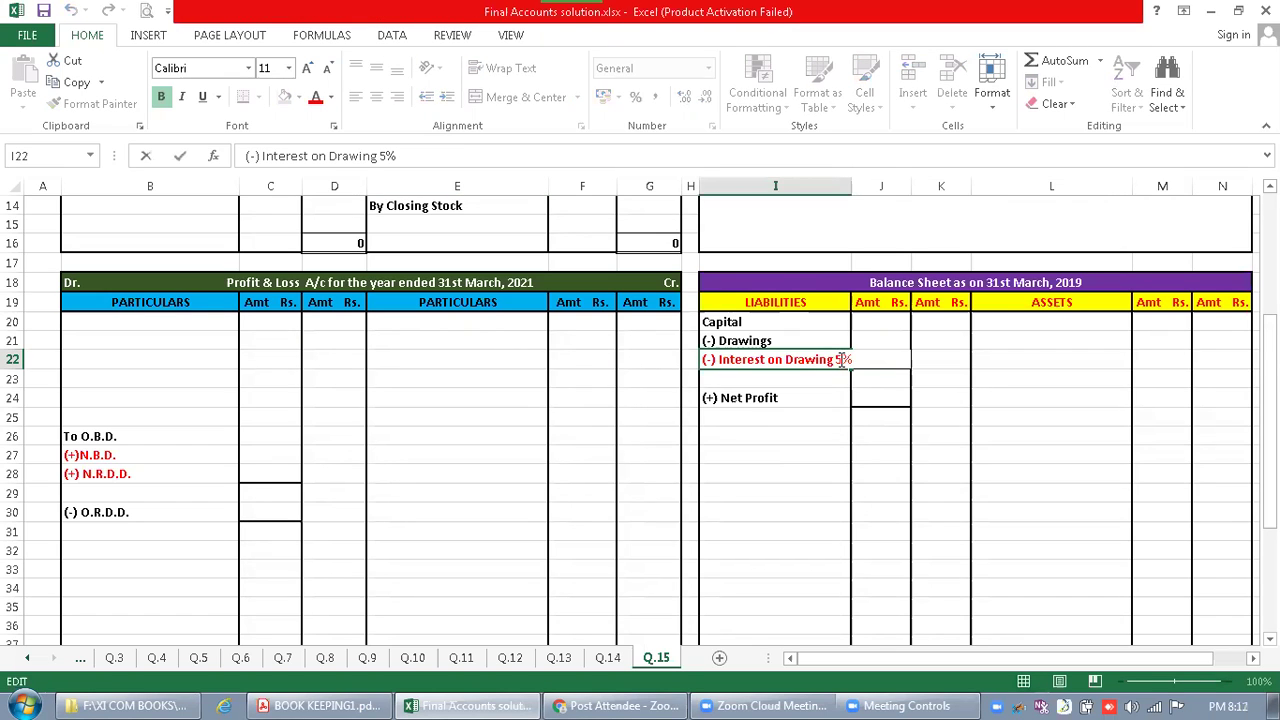
key(BackSpace)
key(BackSpace)
key(BackSpace)
key(BackSpace)
key(BackSpace)
key(BackSpace)
key(BackSpace)
key(BackSpace)
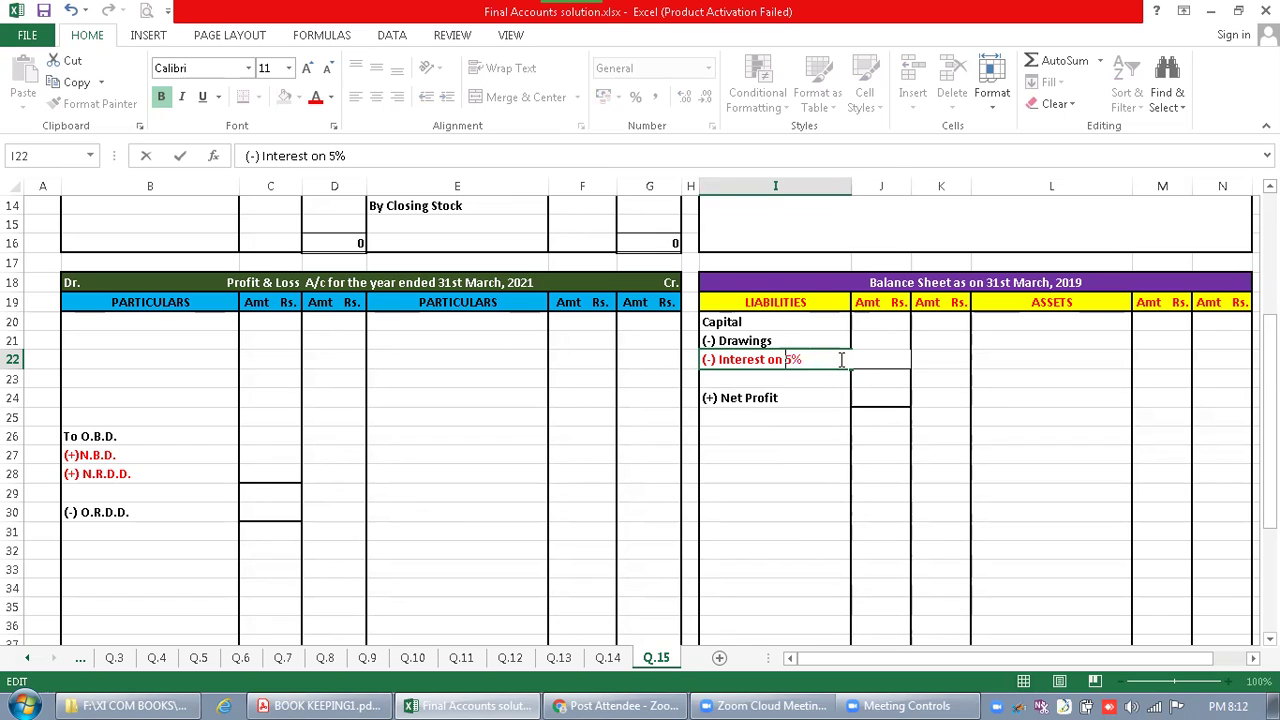
text(Capital)
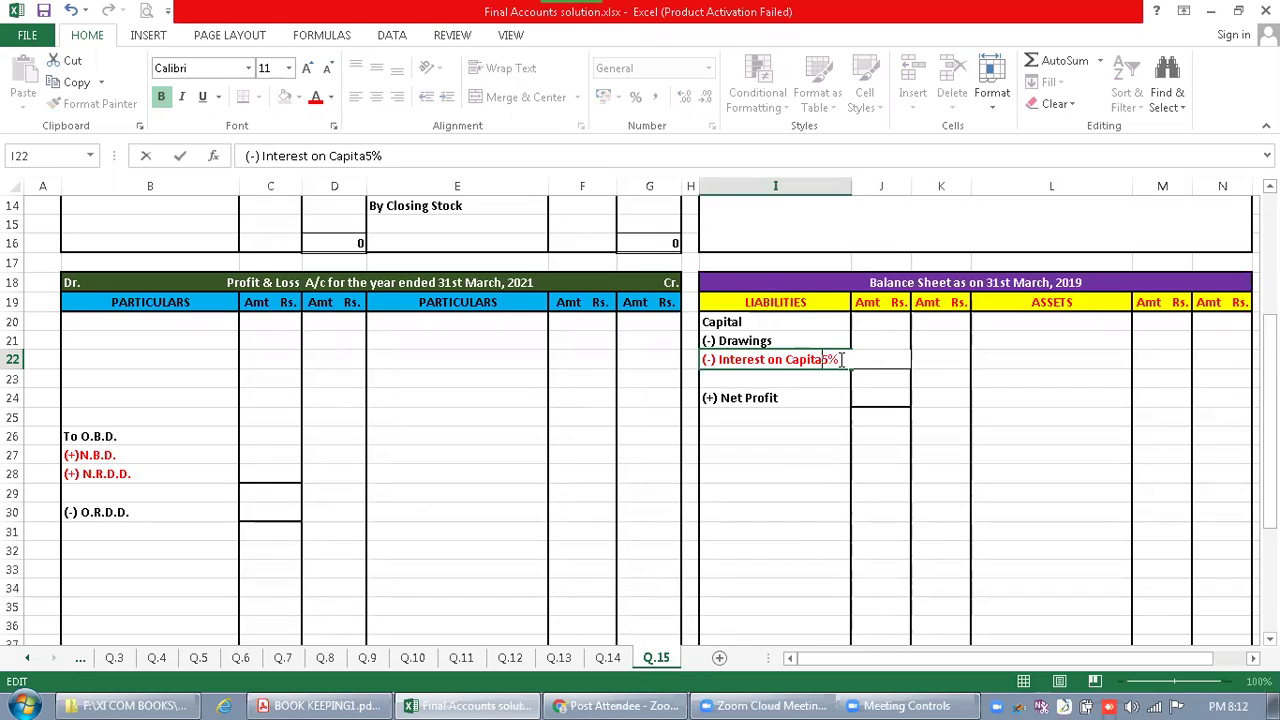
key(Left)
key(Left)
key(Left)
key(Left)
key(Left)
key(BackSpace)
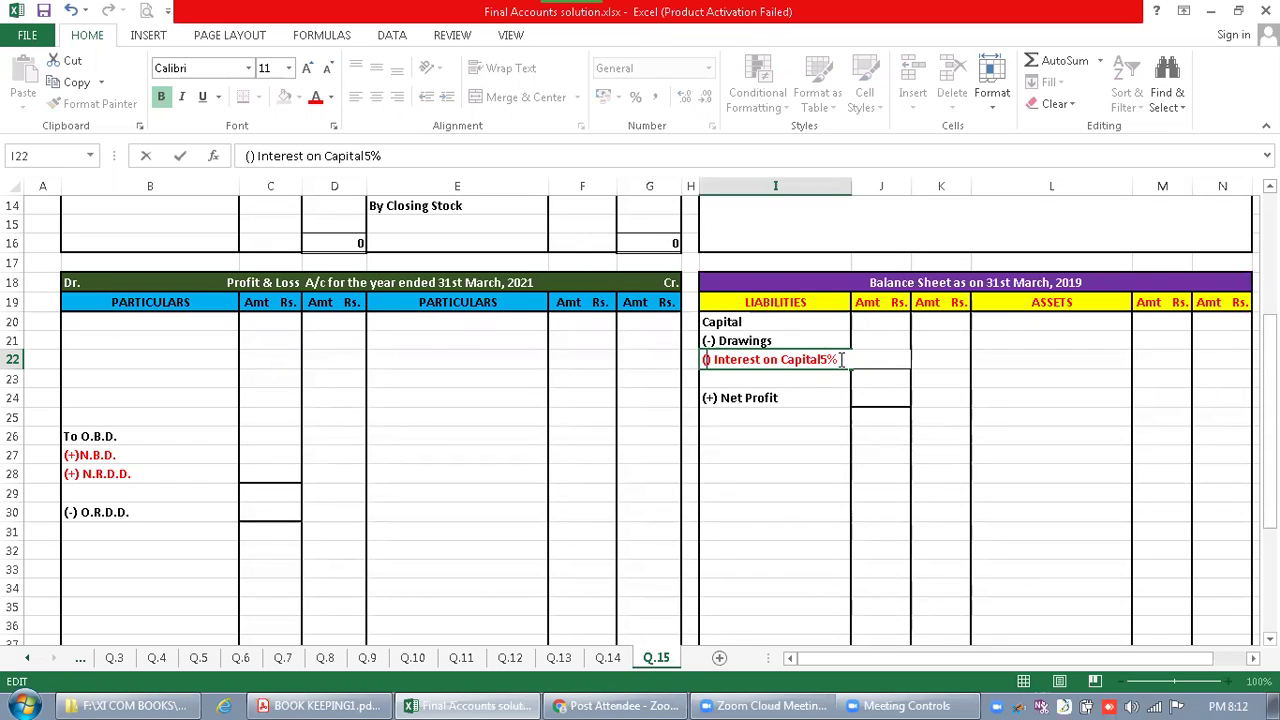
text(+)
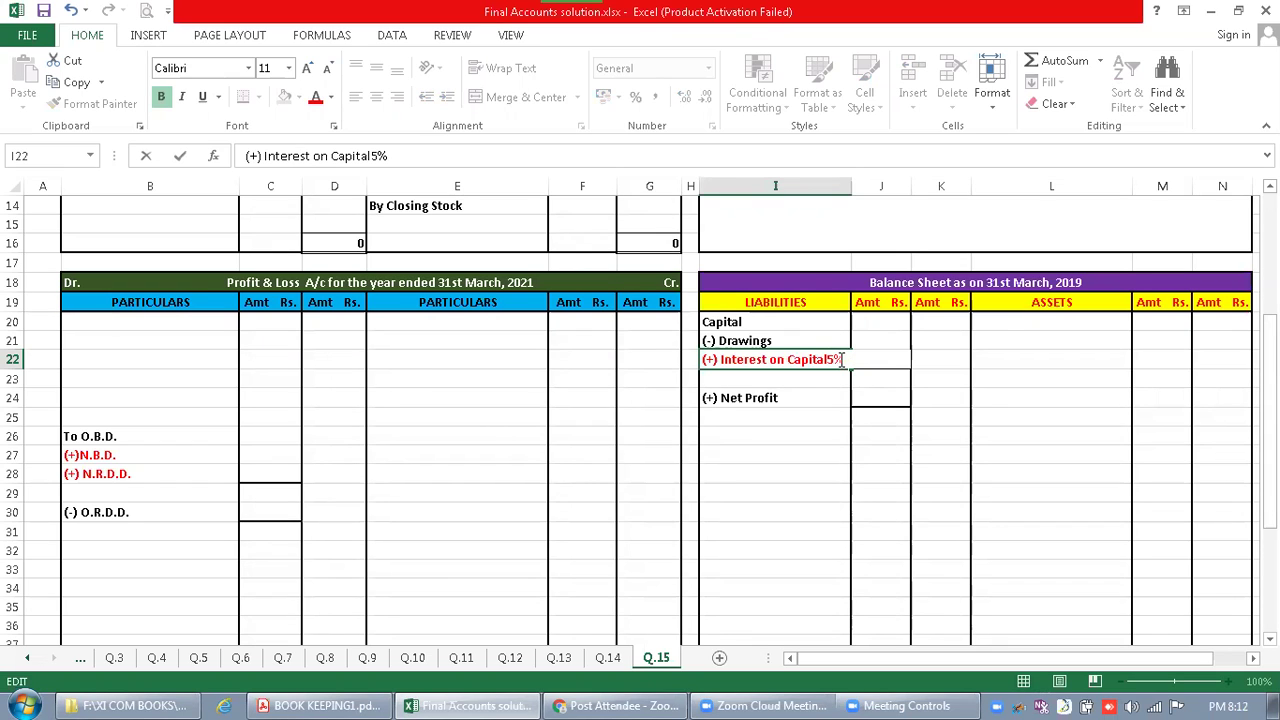
key(Return)
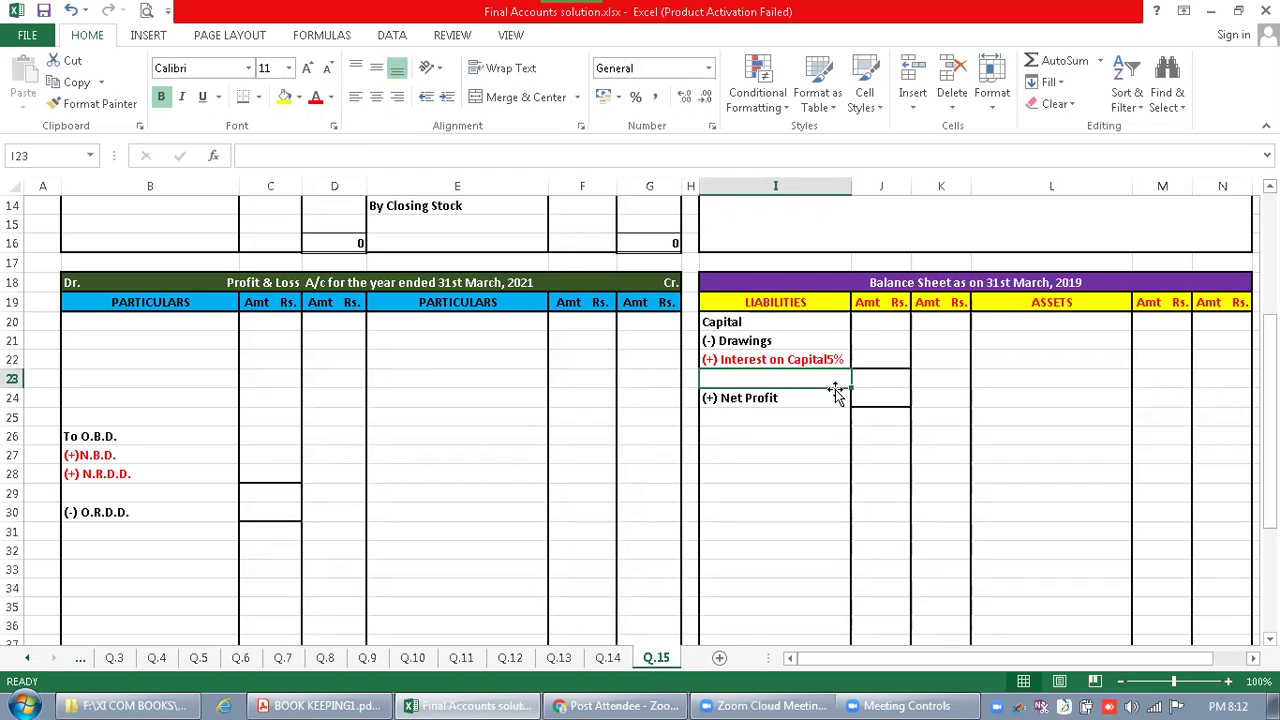
Look over the Balance Sheet's Net Profit and Closing Stock rows, and switch back to the BOOK KEEPING1 PDF in Acrobat Reader
click(831, 394)
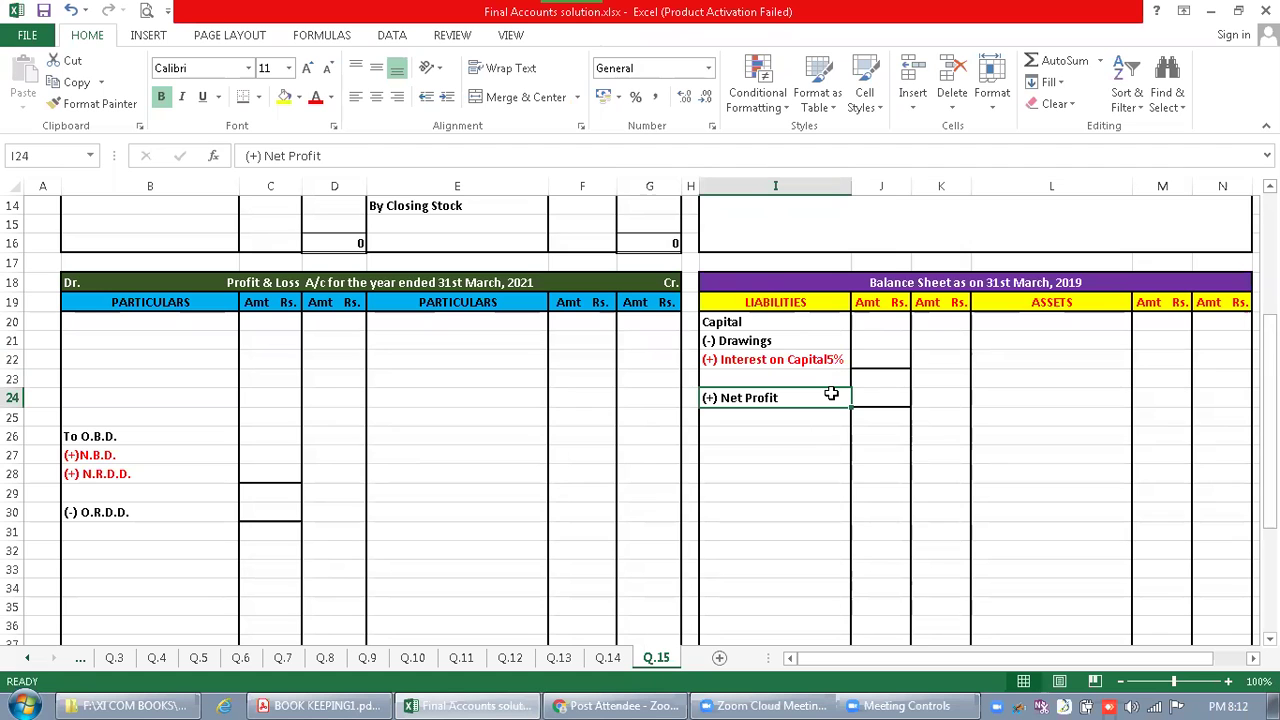
drag(1268, 420, 1268, 514)
key(ctrl)
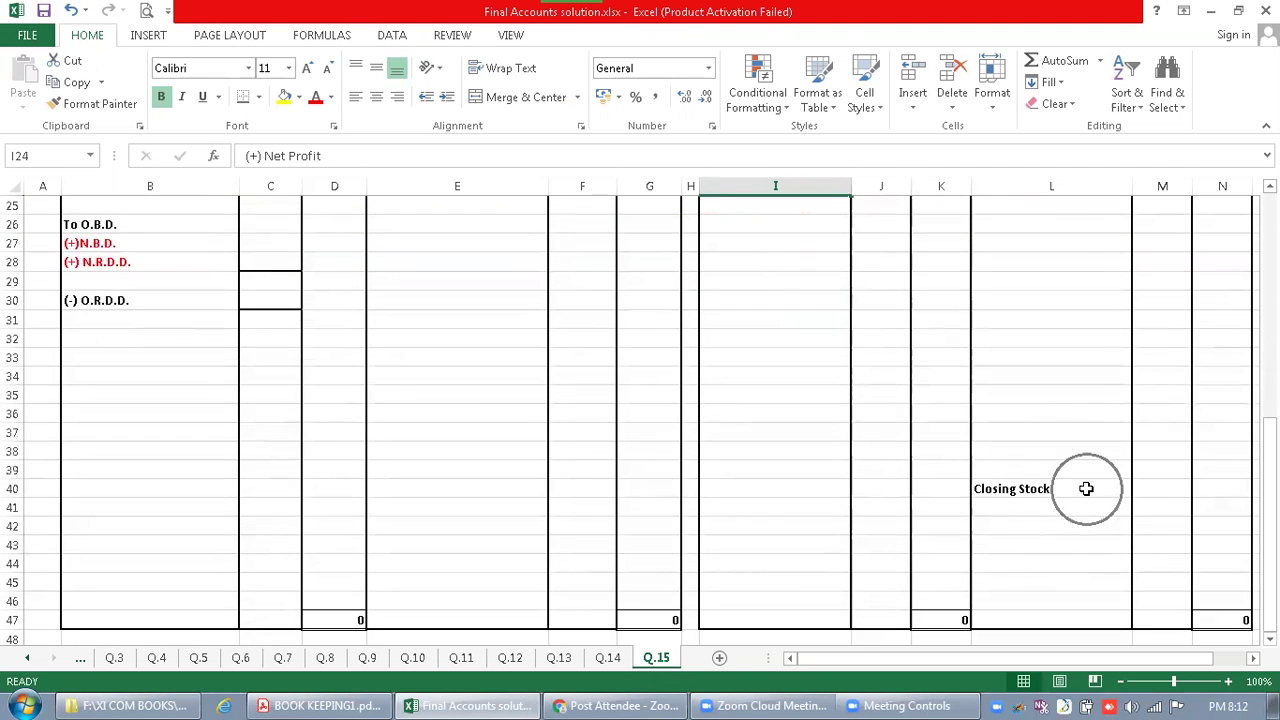
key(ctrl)
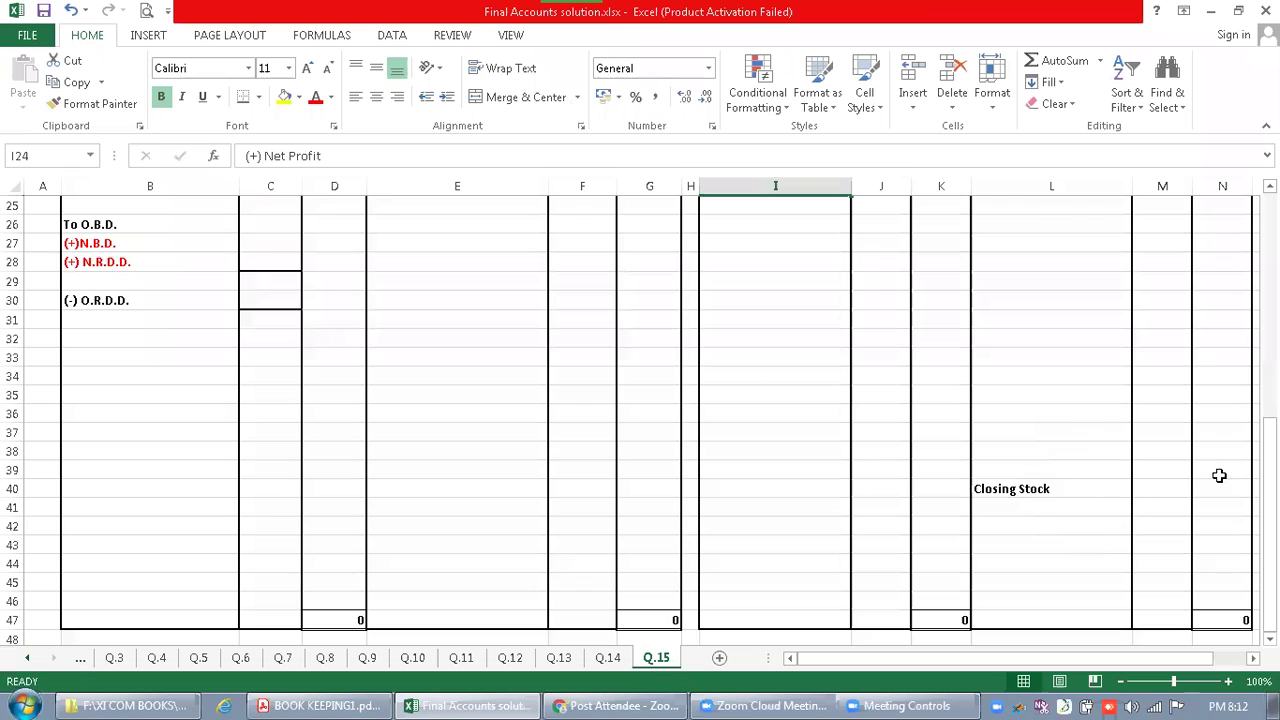
drag(1268, 514, 1268, 300)
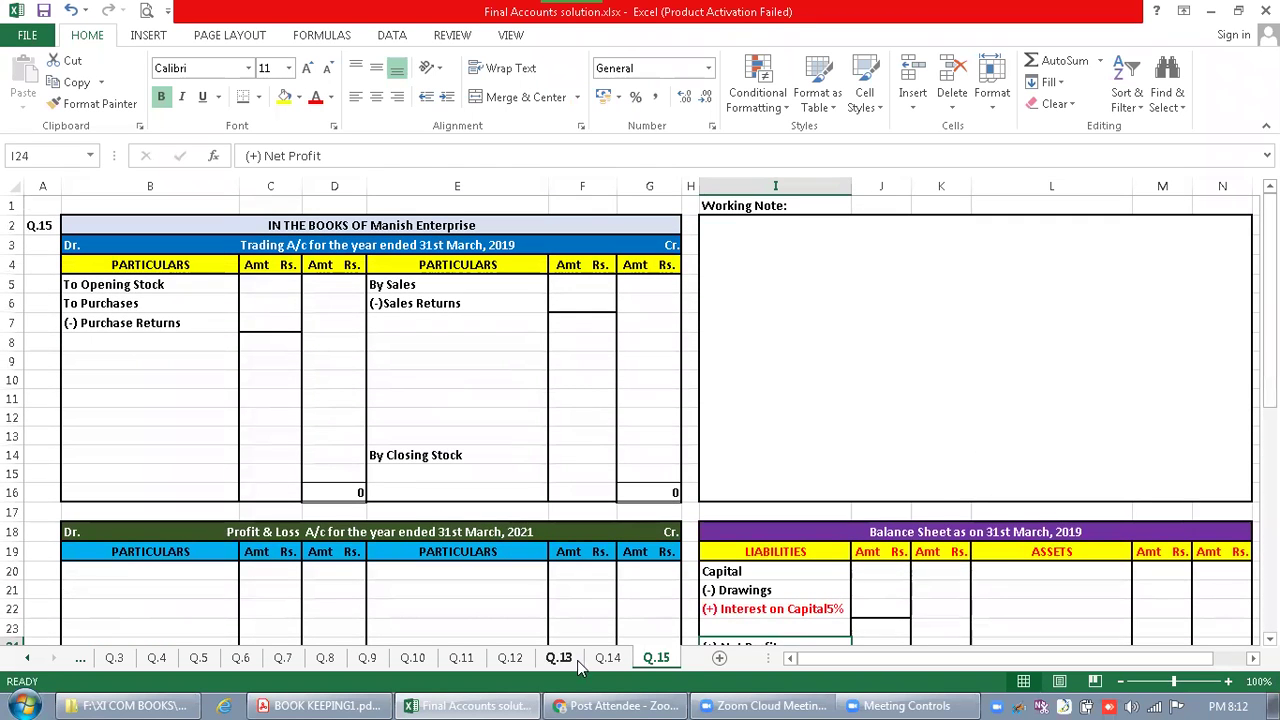
click(338, 698)
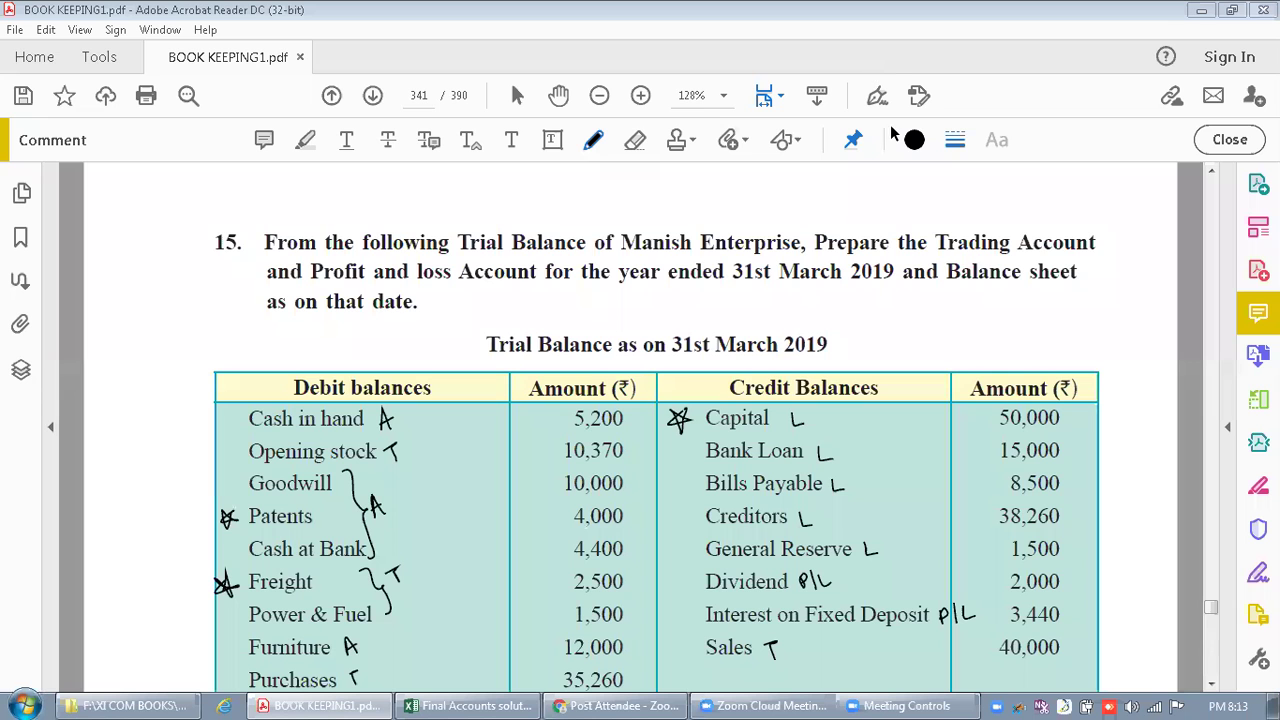
Switch to the Final Accounts workbook and record Cash in Hand of 5,200 as the first Balance Sheet asset, in L20 and N20
mouse_move(428, 697)
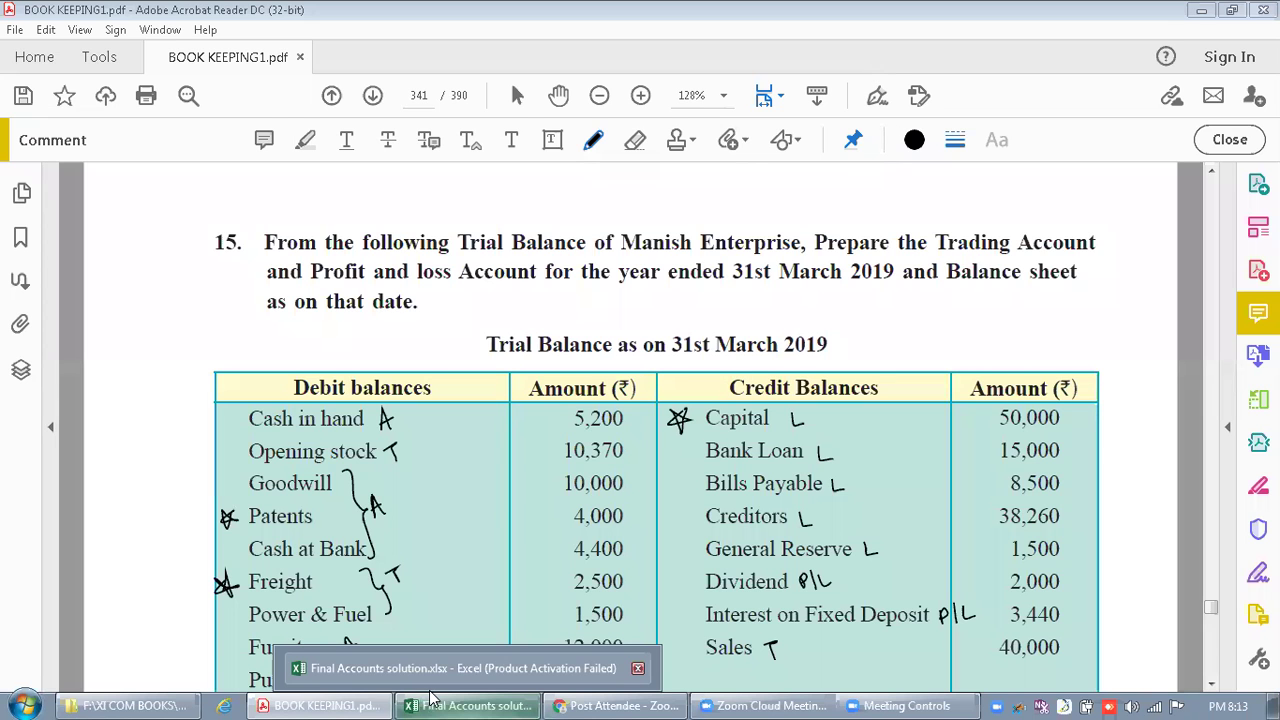
click(517, 95)
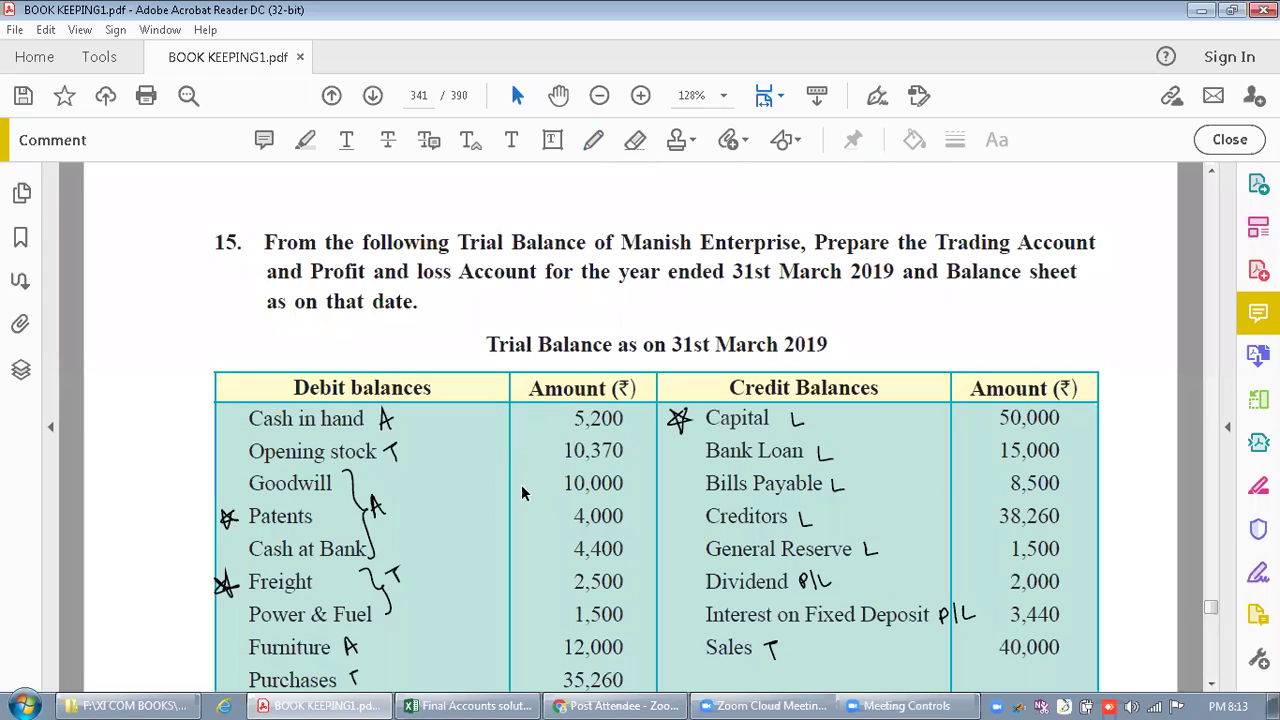
click(460, 697)
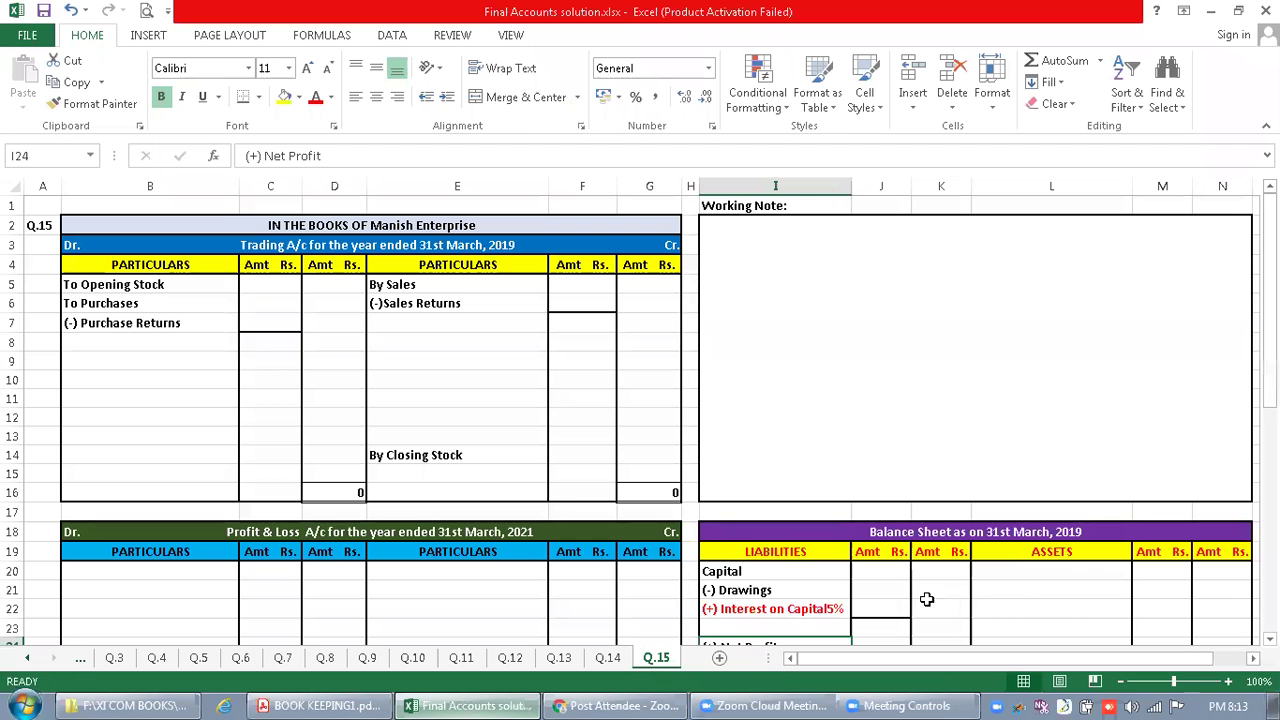
click(1035, 575)
text(Cas)
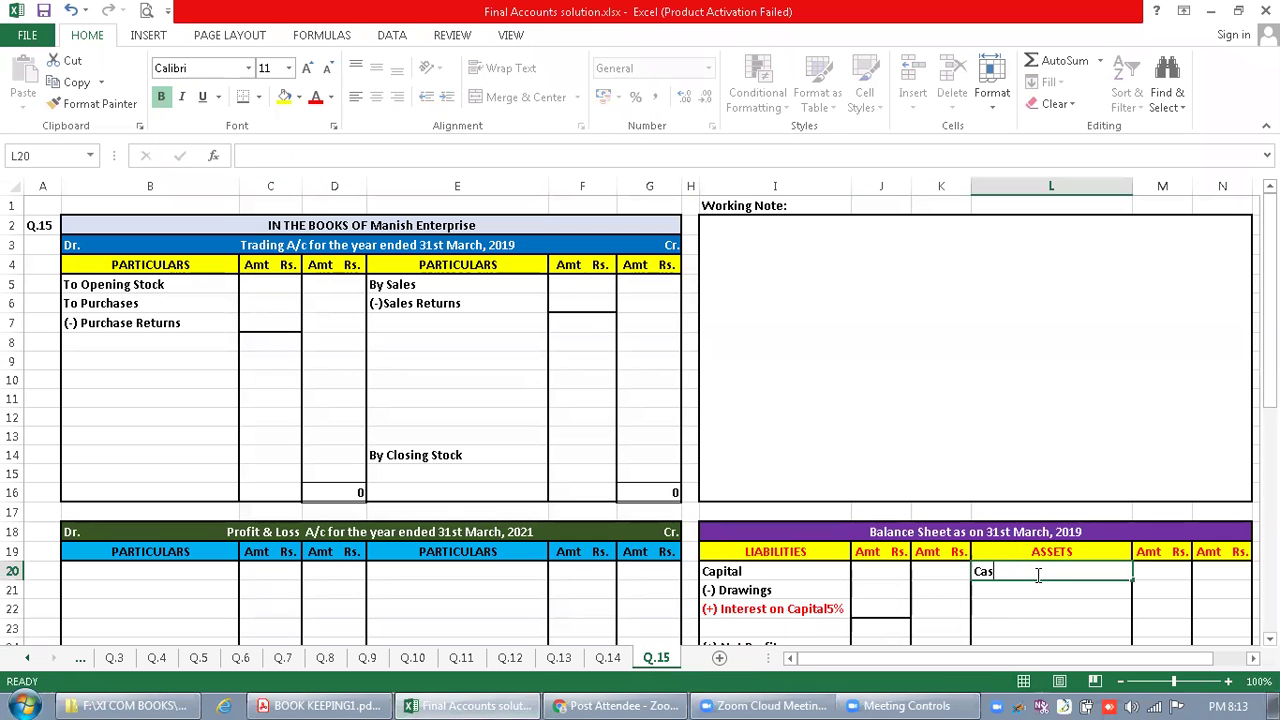
text(h in HAn)
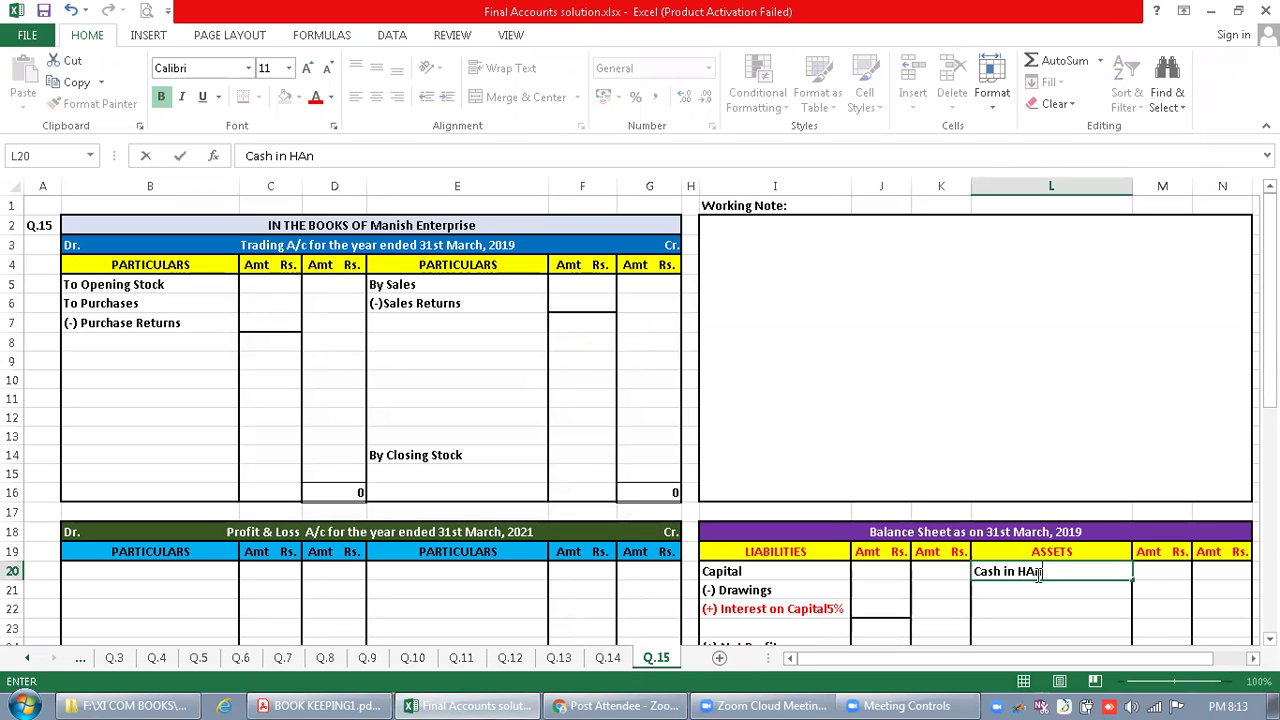
text(d)
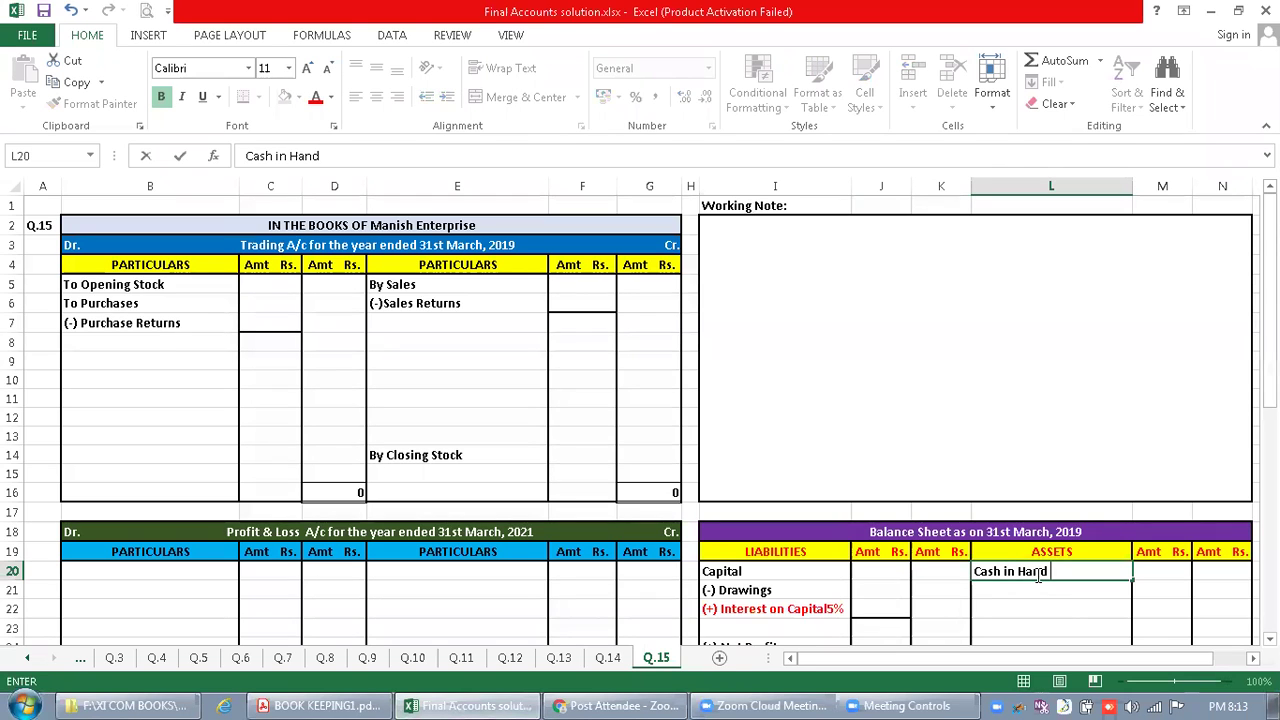
click(1229, 569)
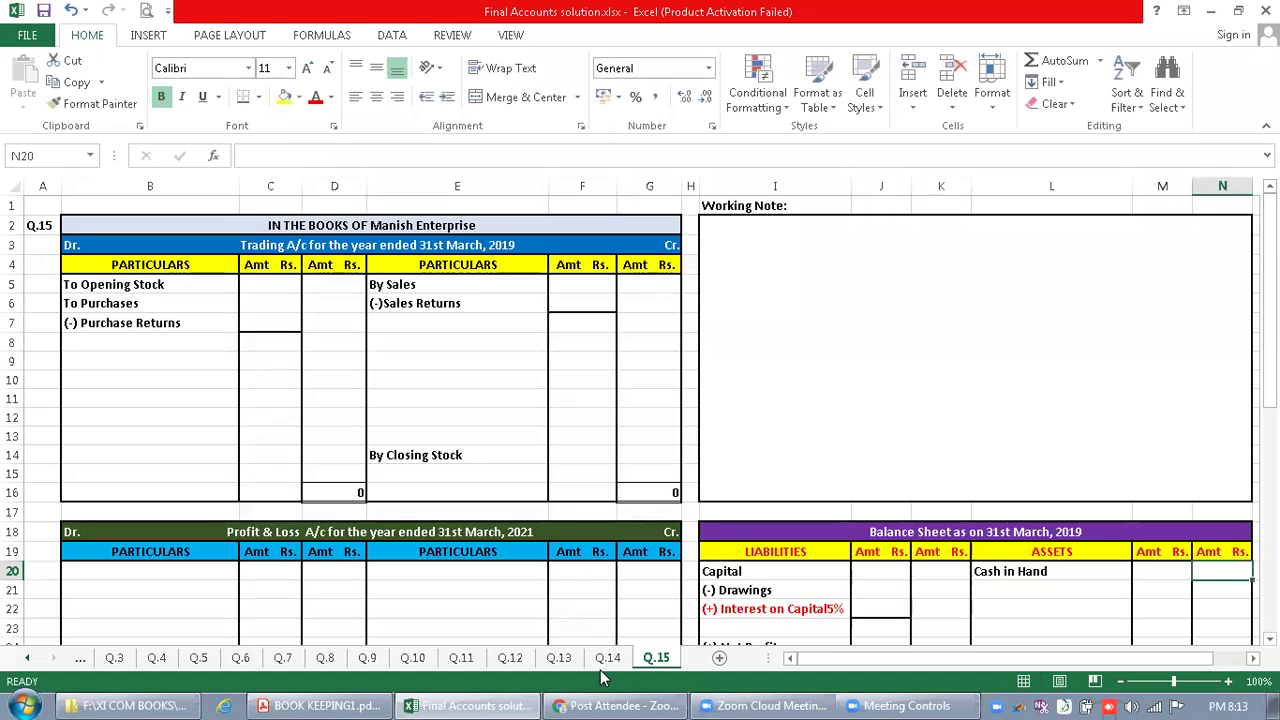
click(335, 698)
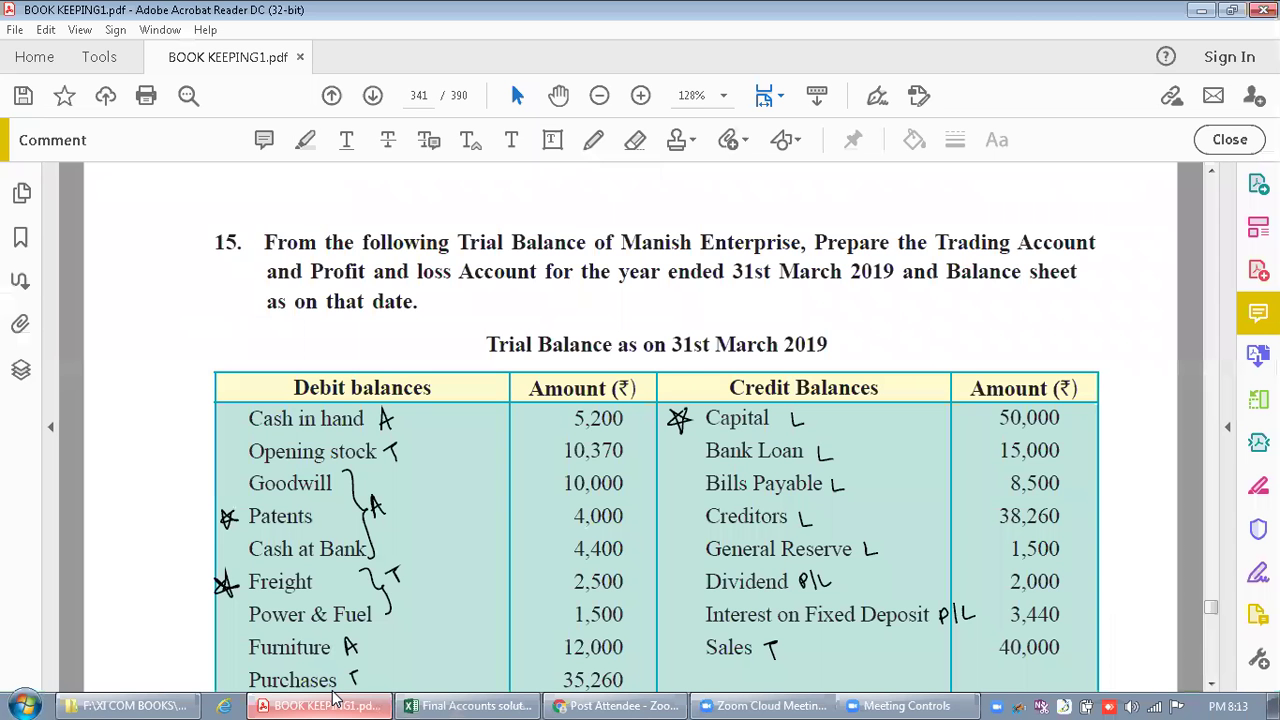
click(468, 705)
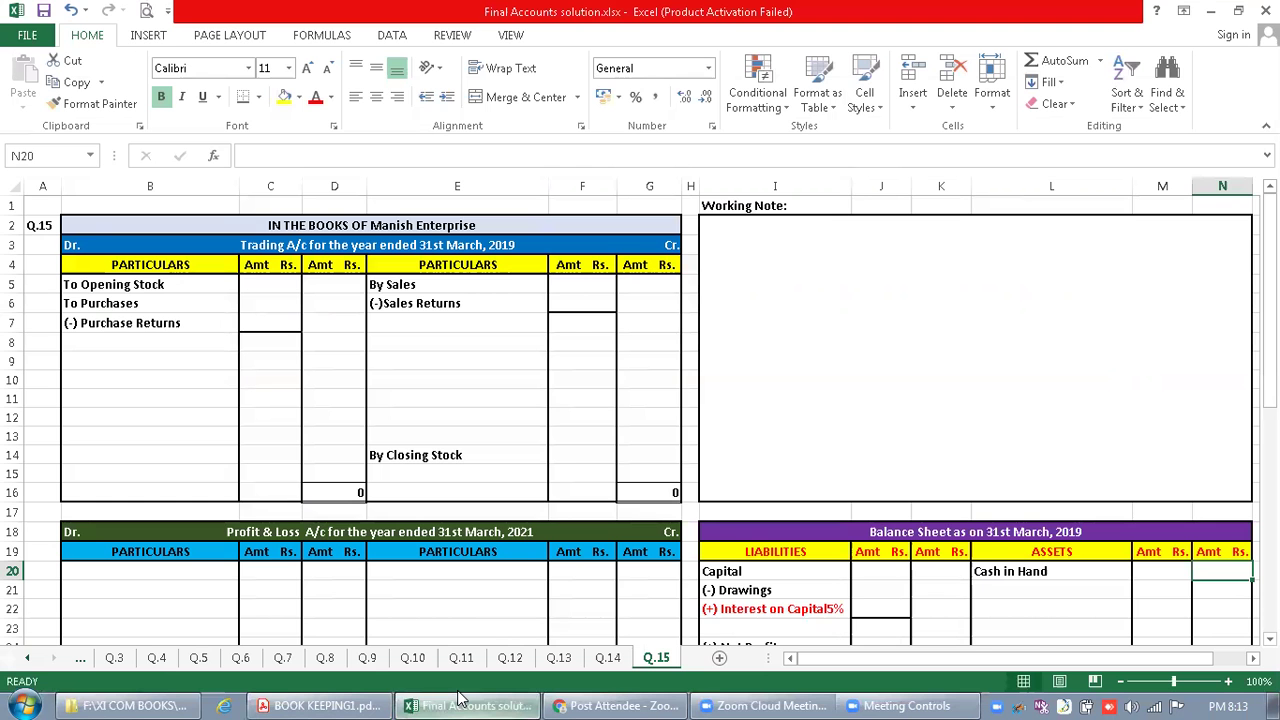
text(5,200)
key(Return)
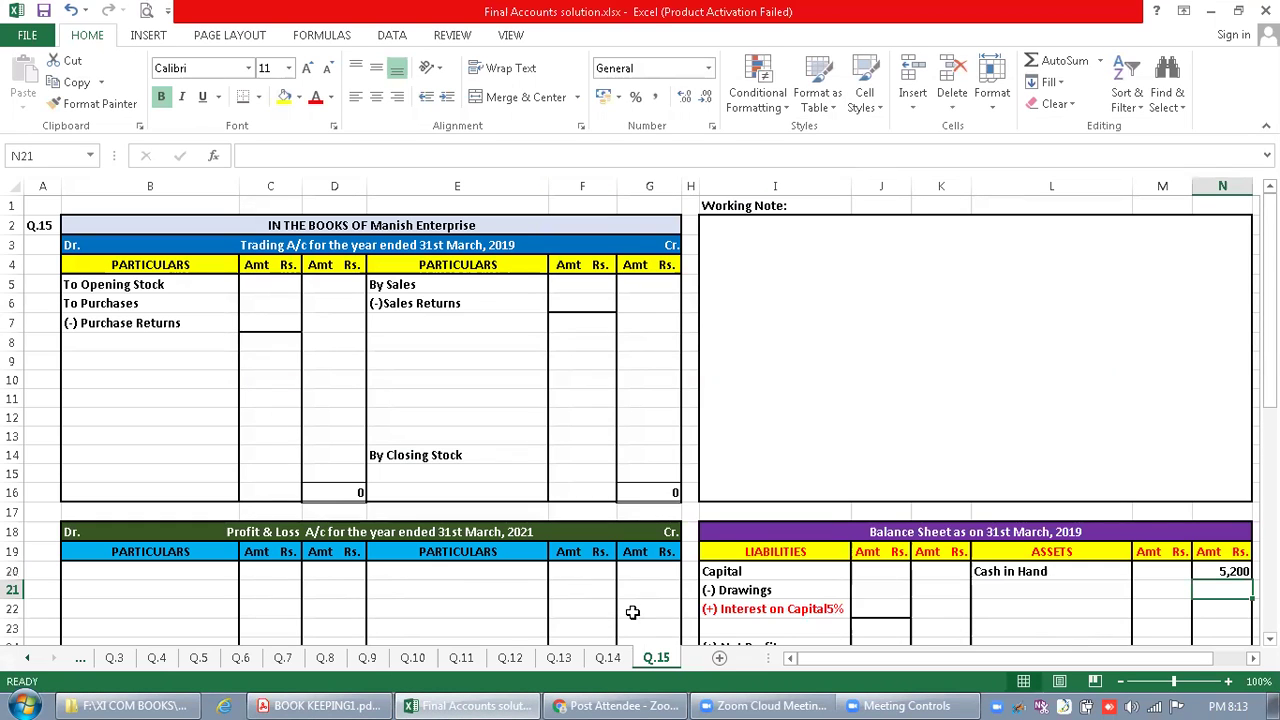
Check the opening stock in the PDF trial balance and enter 10,370 for it in cell D5 of the Trading Account
click(324, 705)
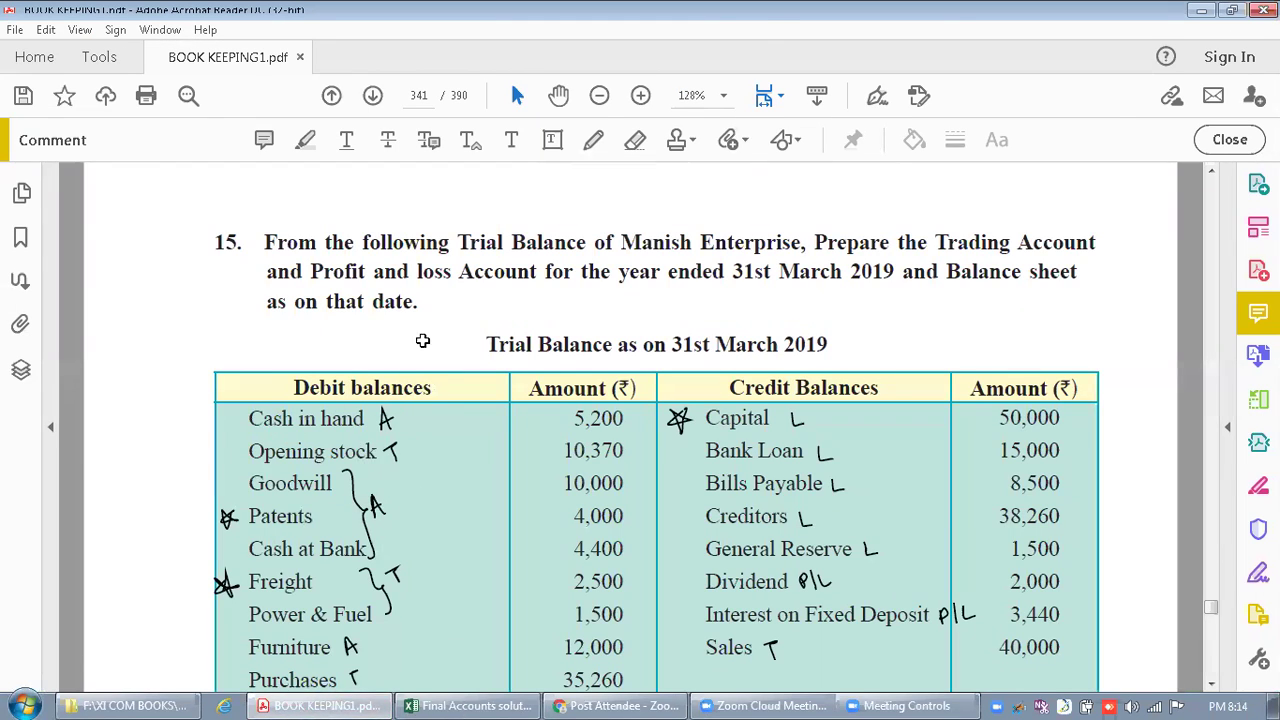
click(470, 705)
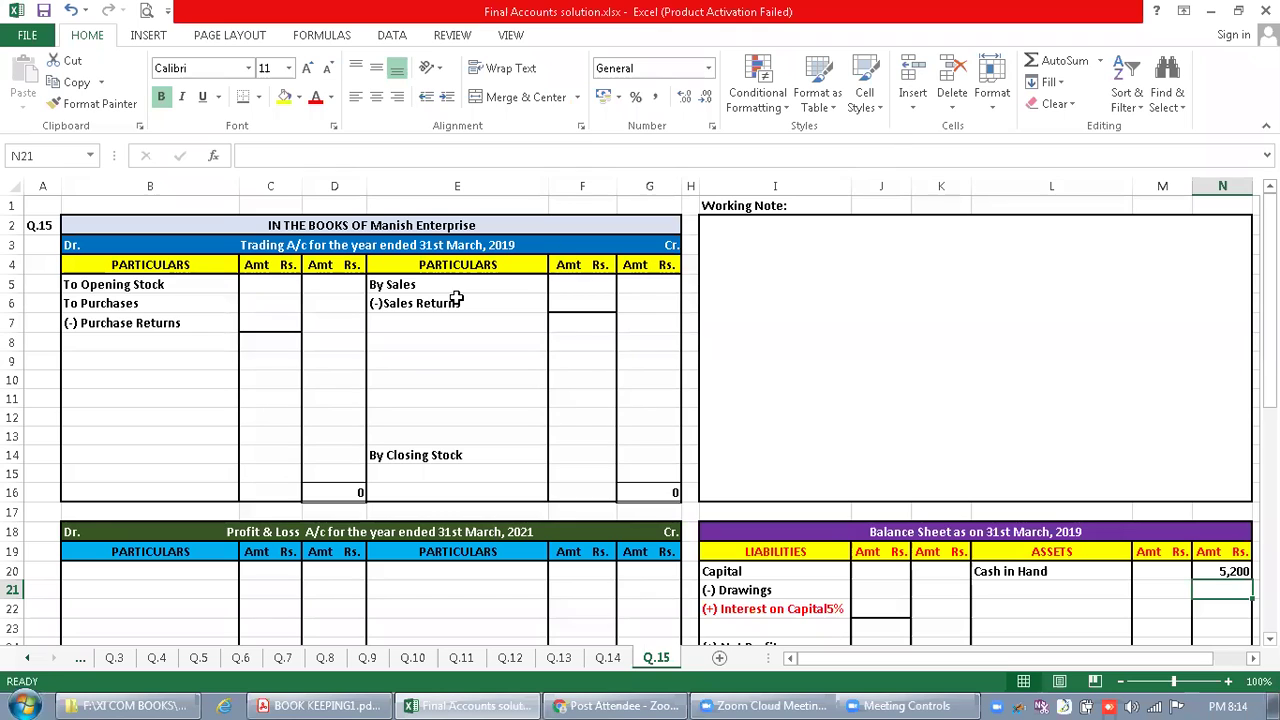
click(338, 285)
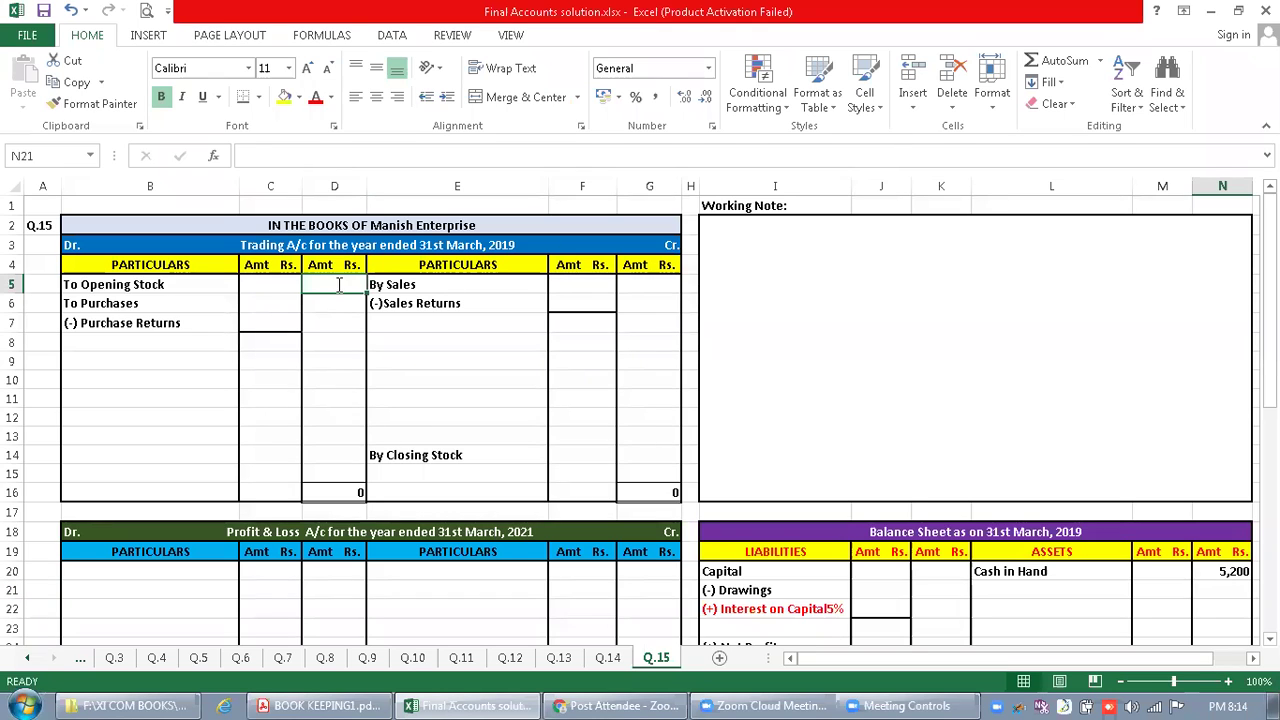
text(10,370)
key(Return)
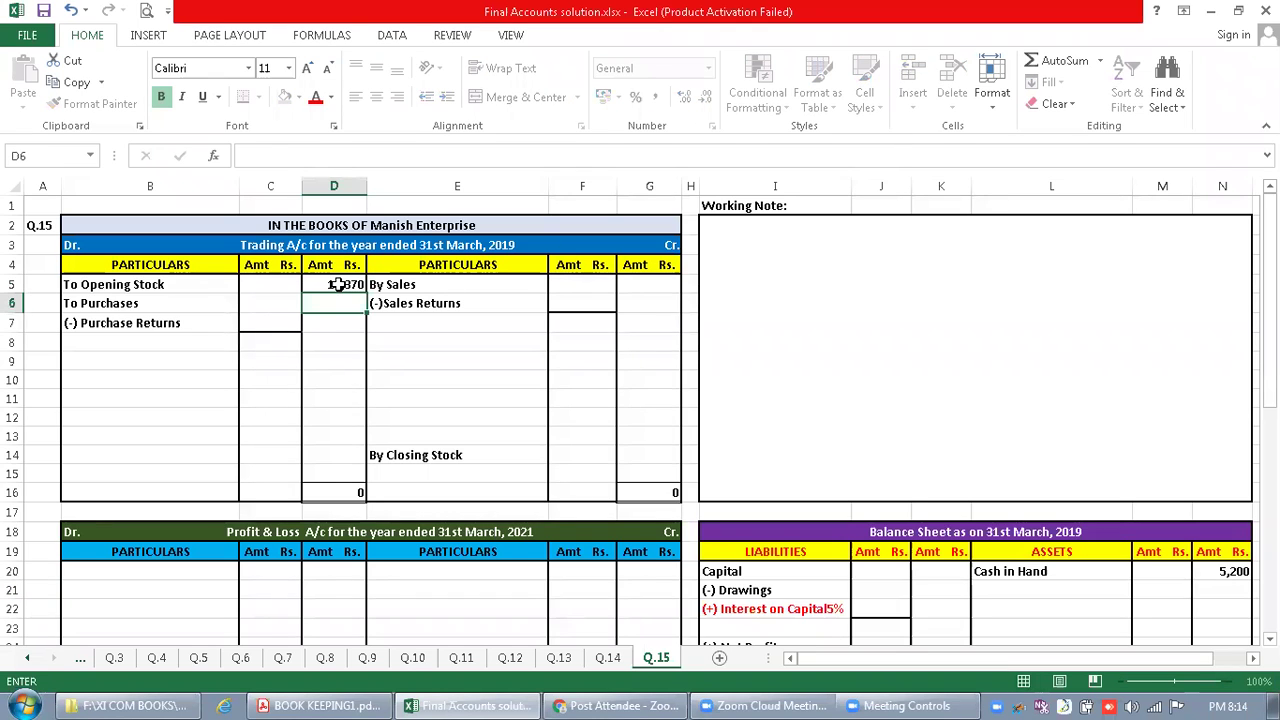
Look up goodwill in the trial balance and add Goodwill with 10,000 to row 21 of the Balance Sheet assets
click(318, 706)
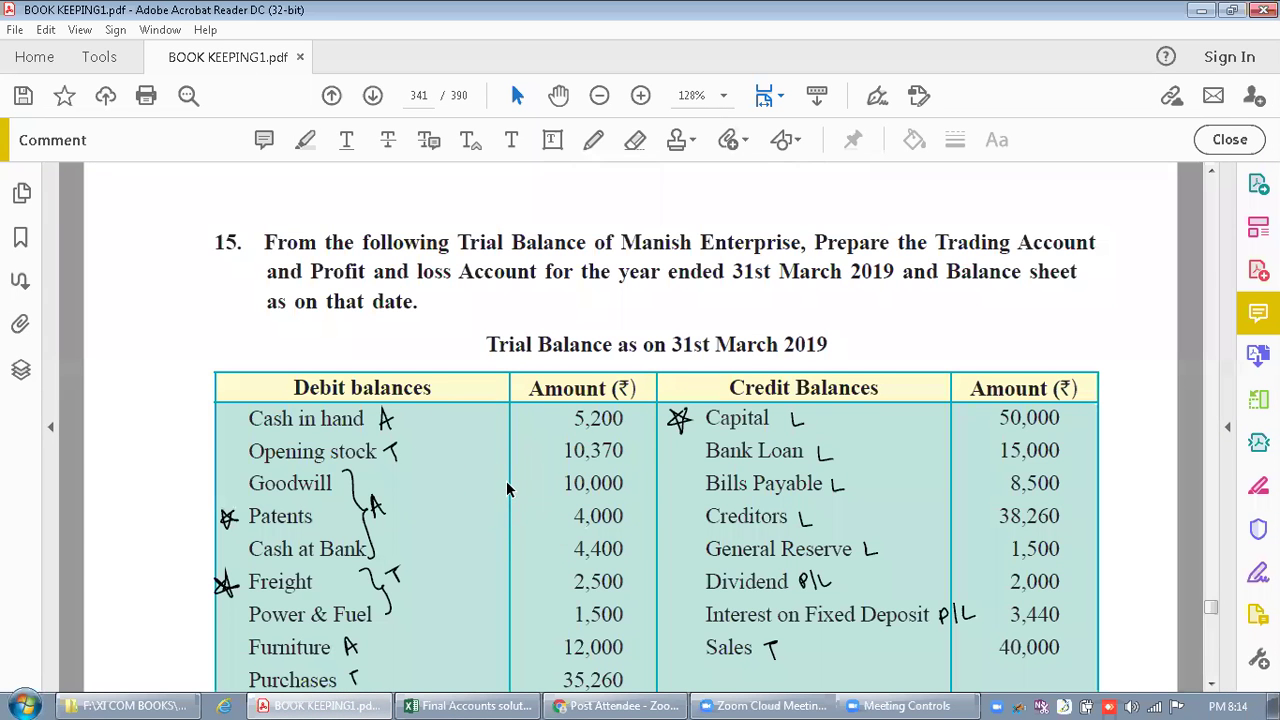
click(468, 706)
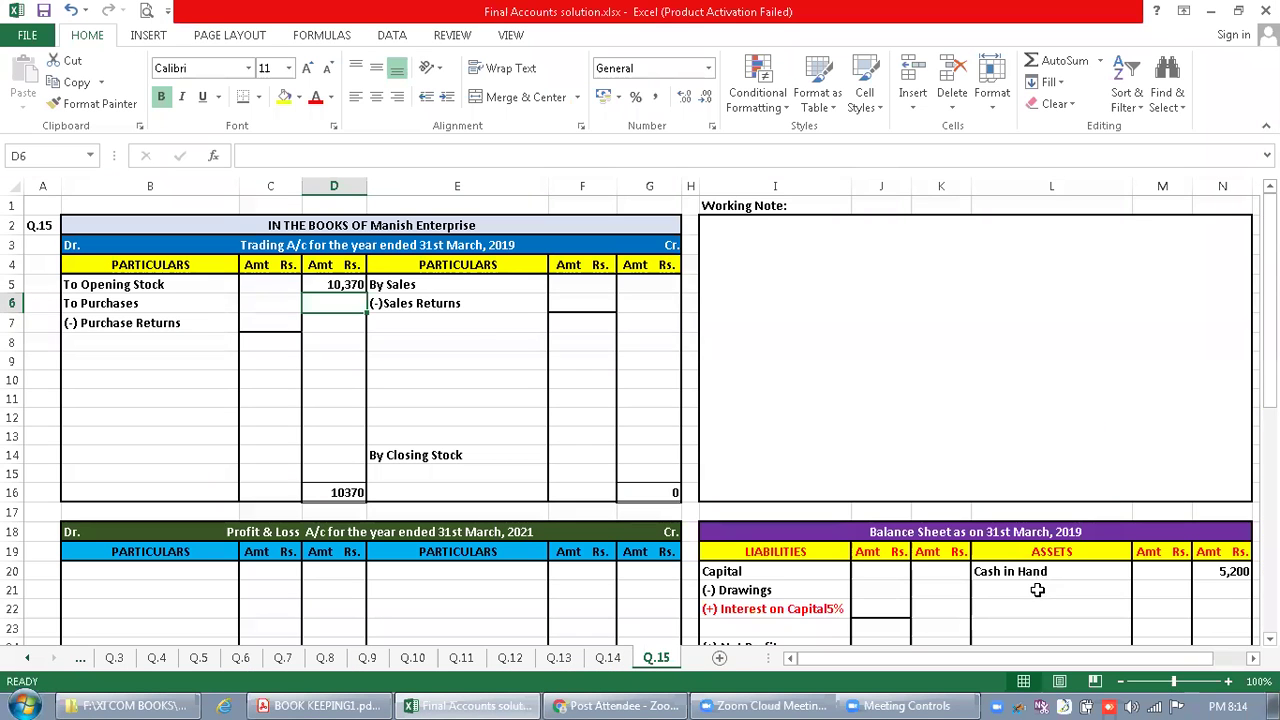
click(1037, 590)
text(Goodwill)
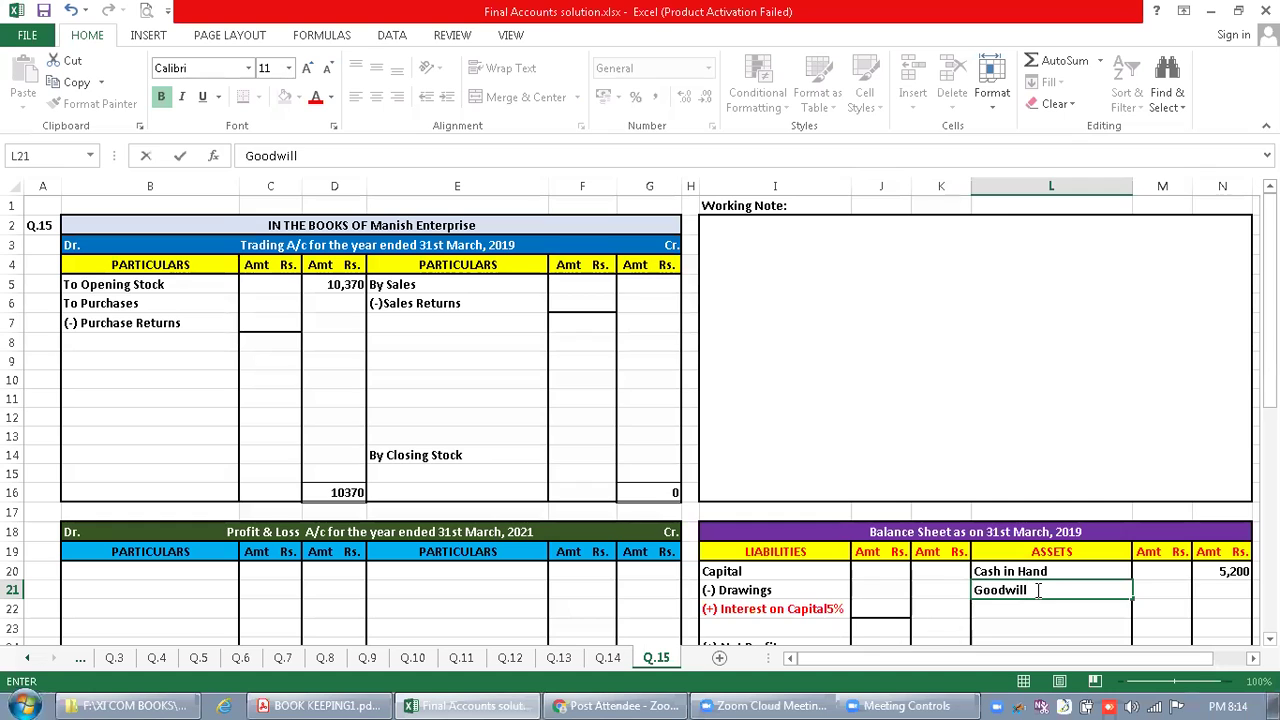
key(Tab)
key(Tab)
text(10,00)
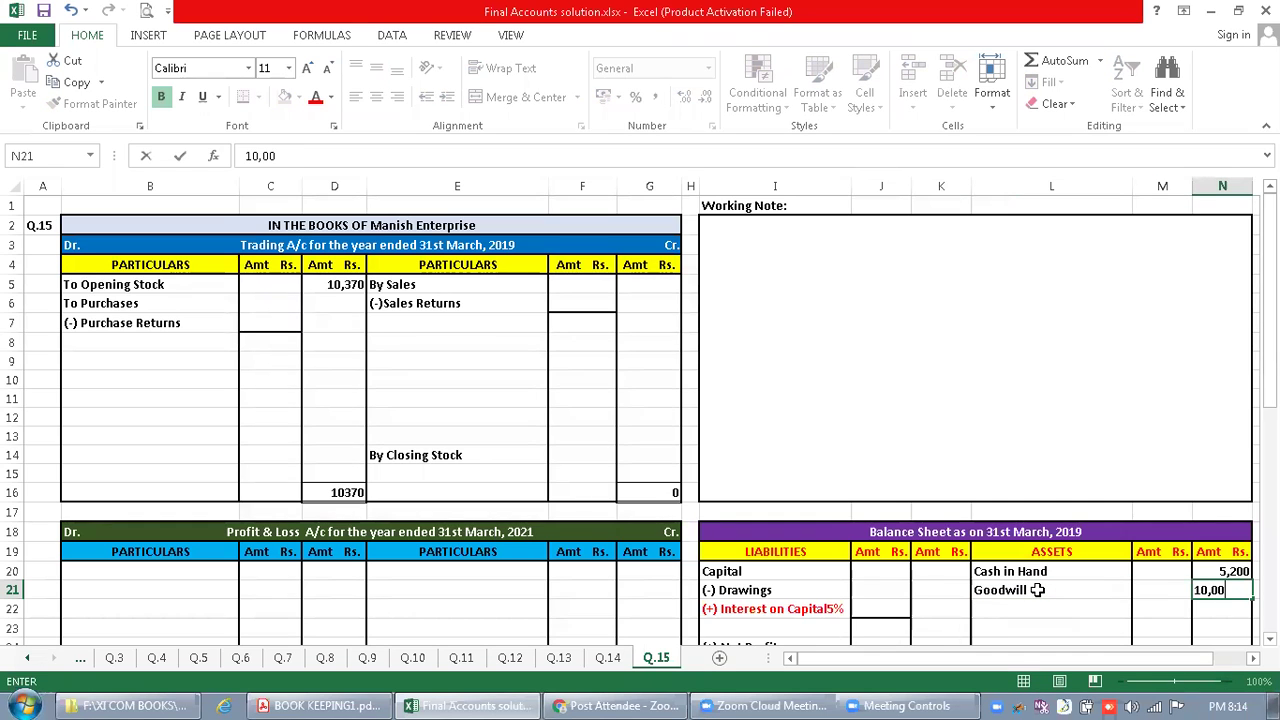
key(Return)
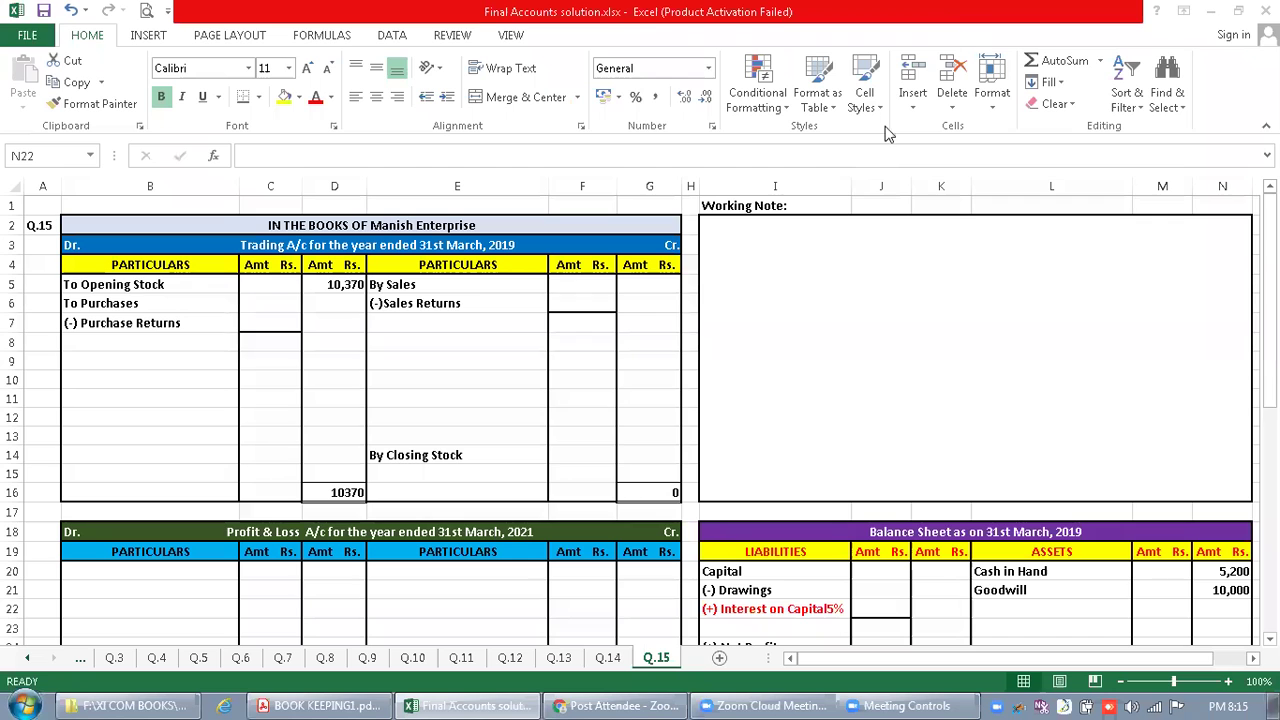
Look up patents in the trial balance and add Patents to asset row 22, with 4,000 in the inner amount column
click(355, 705)
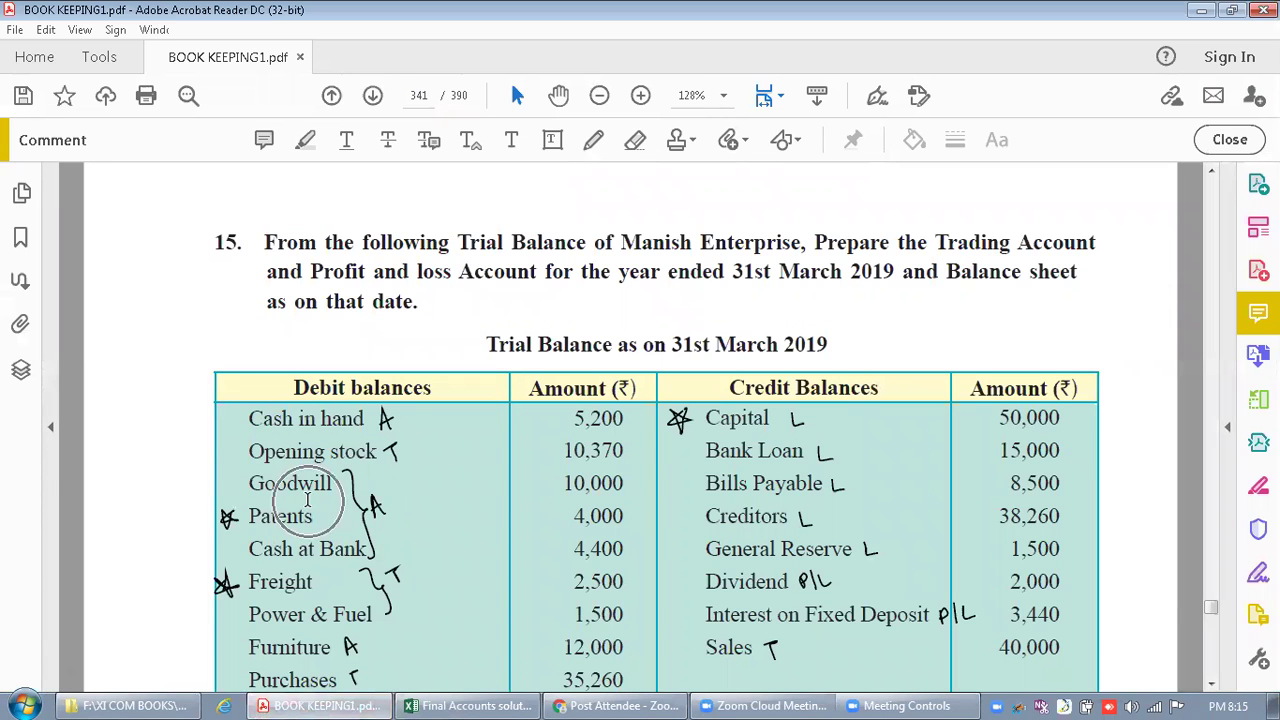
click(467, 705)
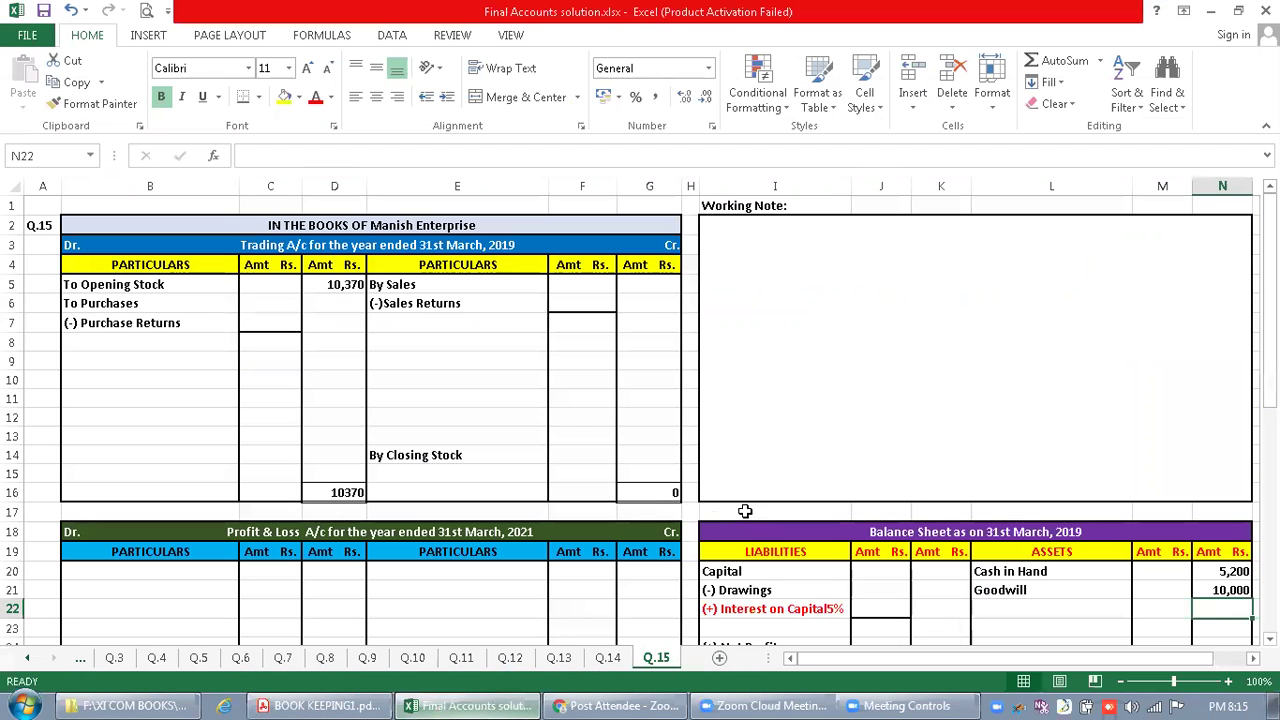
click(1054, 608)
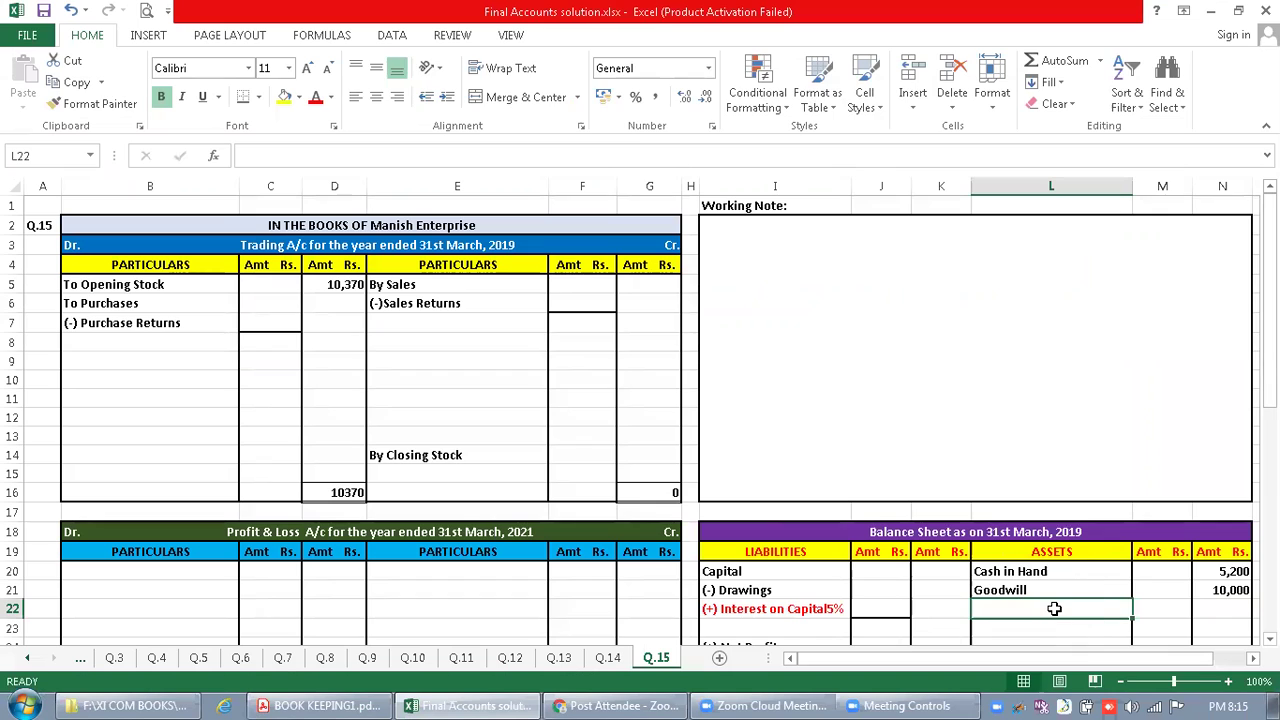
text(Patents)
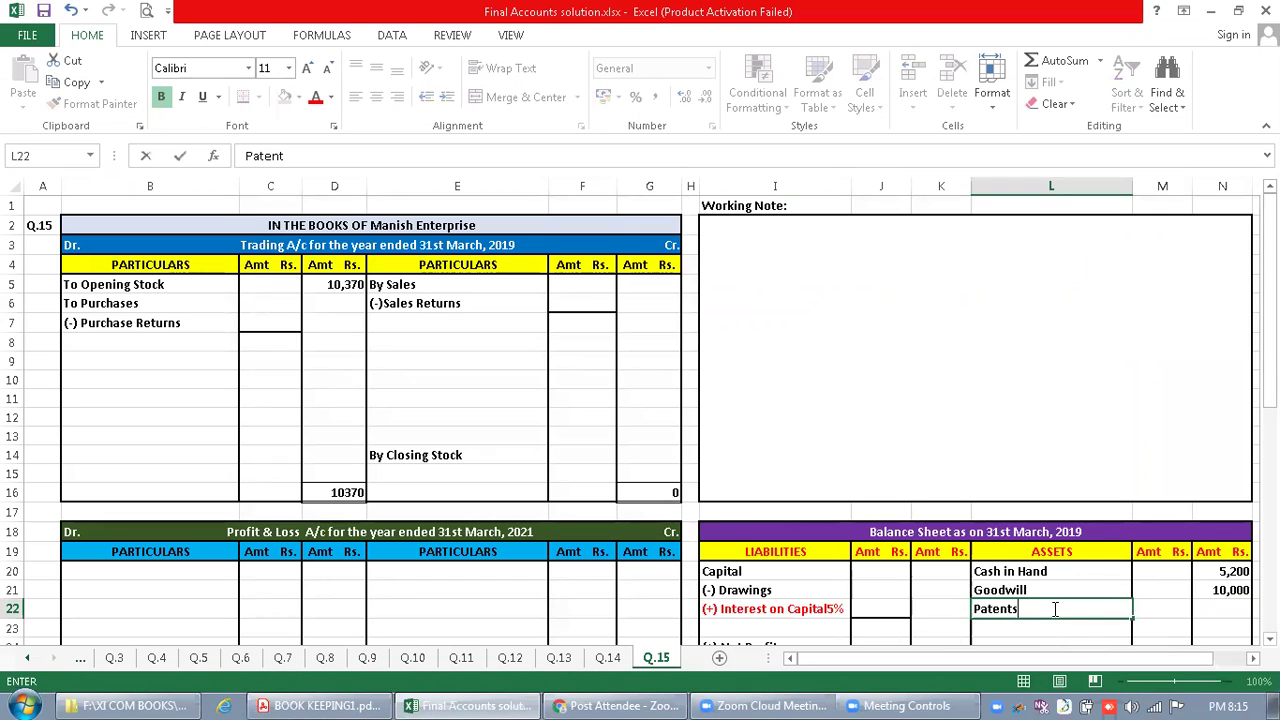
key(Tab)
text(4,000)
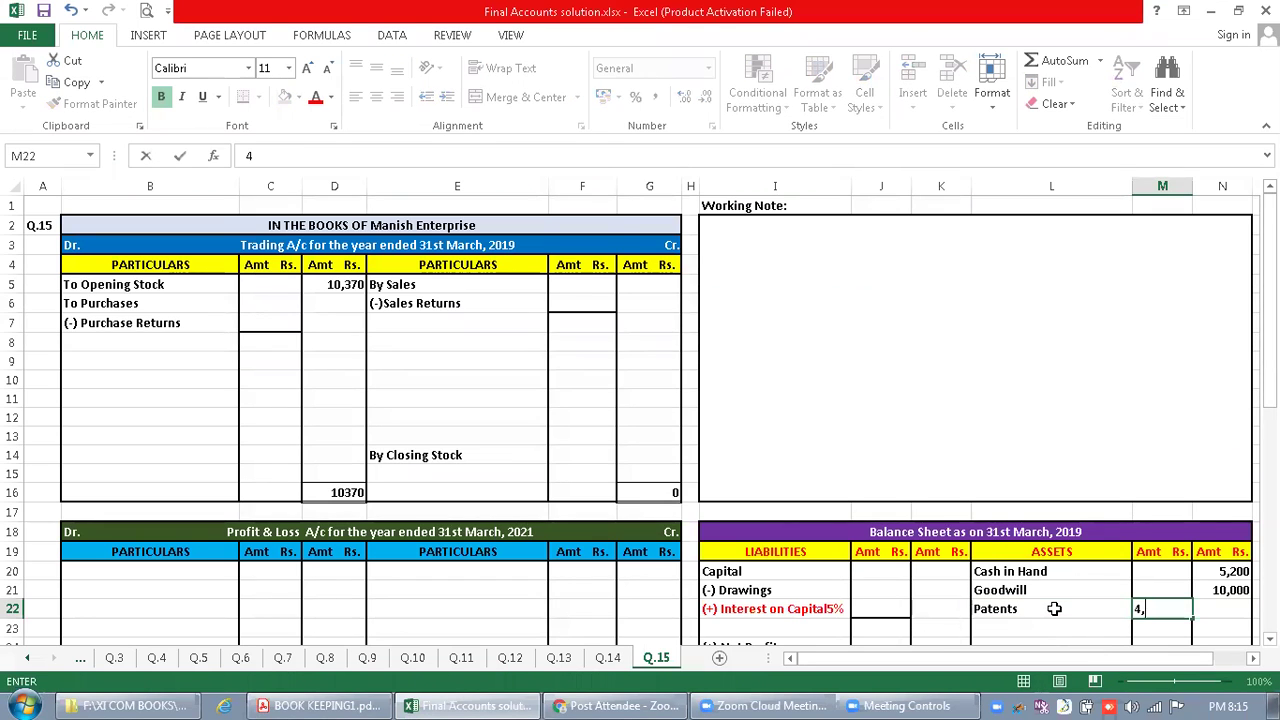
key(Return)
Add a bottom border to cell M23, in the inner amount column of the Balance Sheet assets
key(Down)
key(Down)
key(Down)
key(Down)
key(Down)
key(Down)
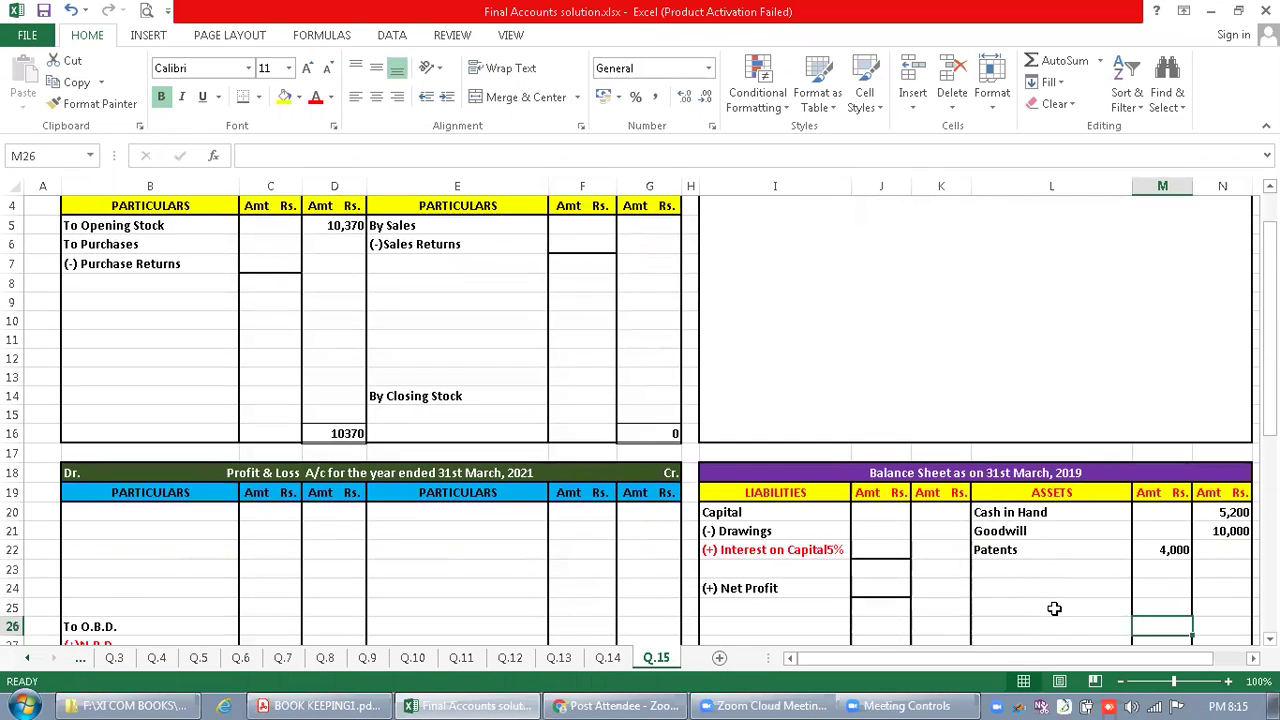
key(Up)
key(Up)
key(Up)
key(Up)
key(Up)
key(Up)
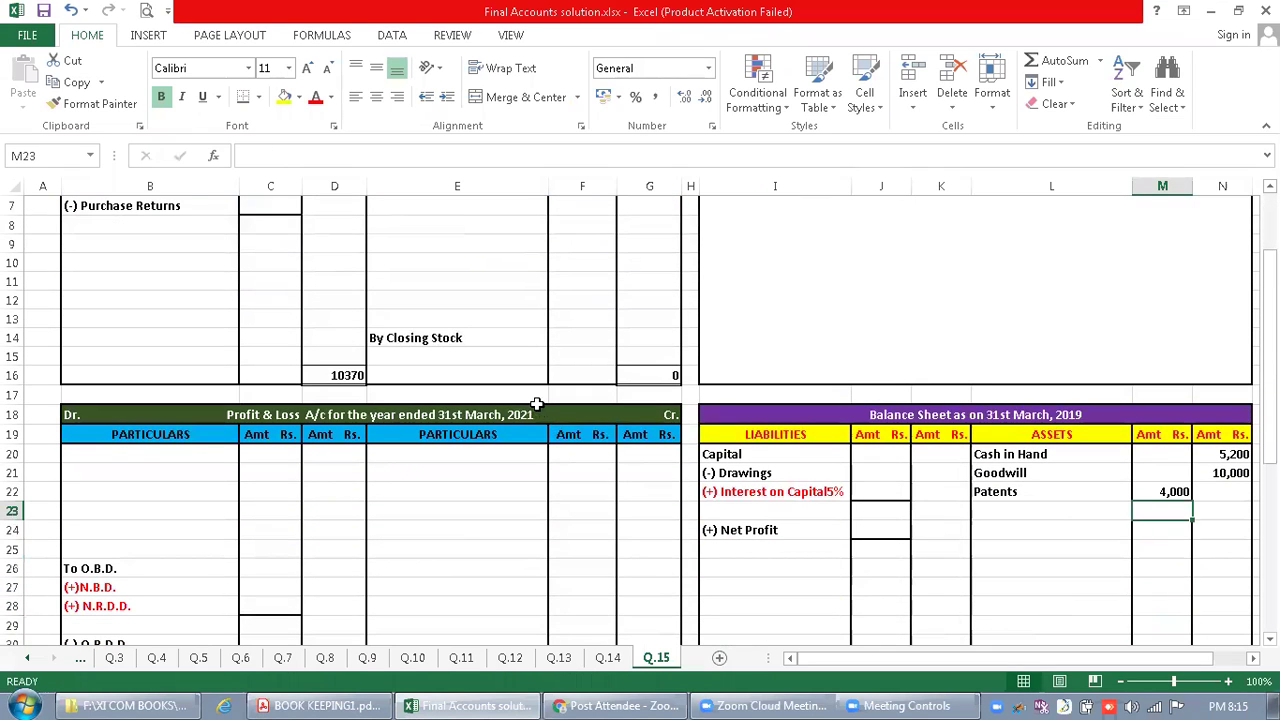
click(246, 98)
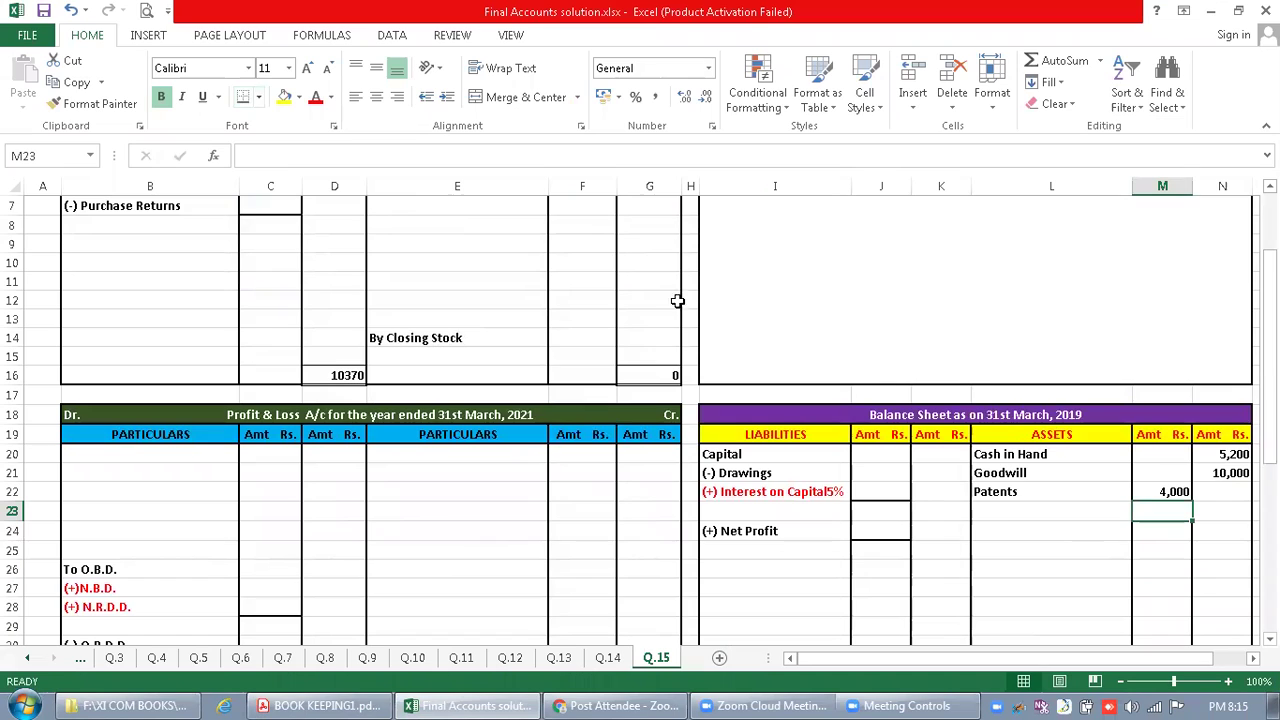
Enter the deduction label "(-) Writen off" in cell L23 below Patents
click(1014, 514)
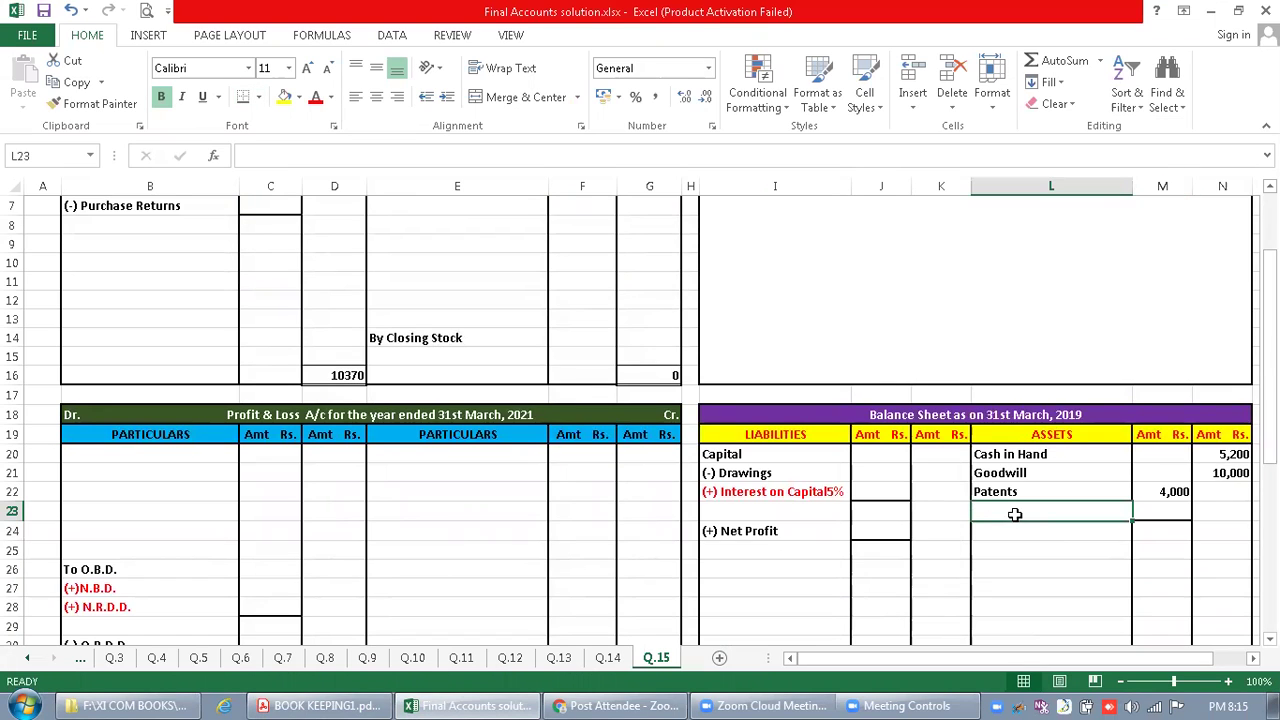
text(()
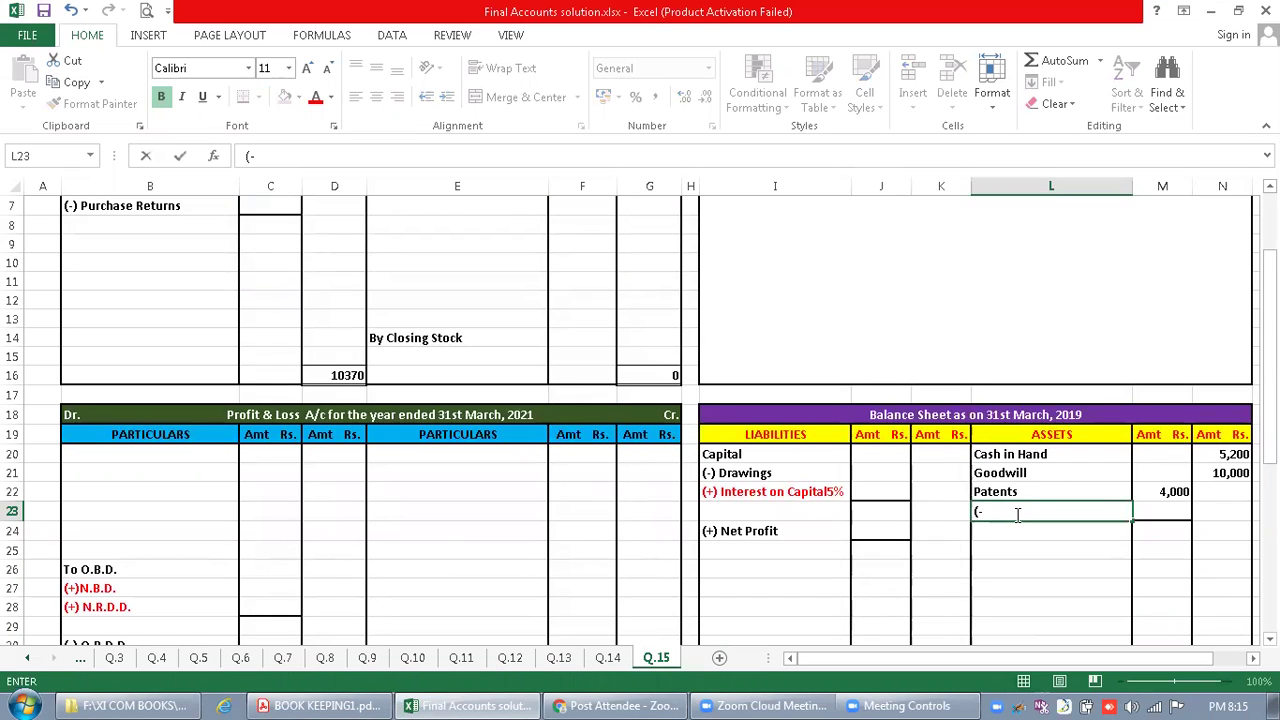
text(-) Write)
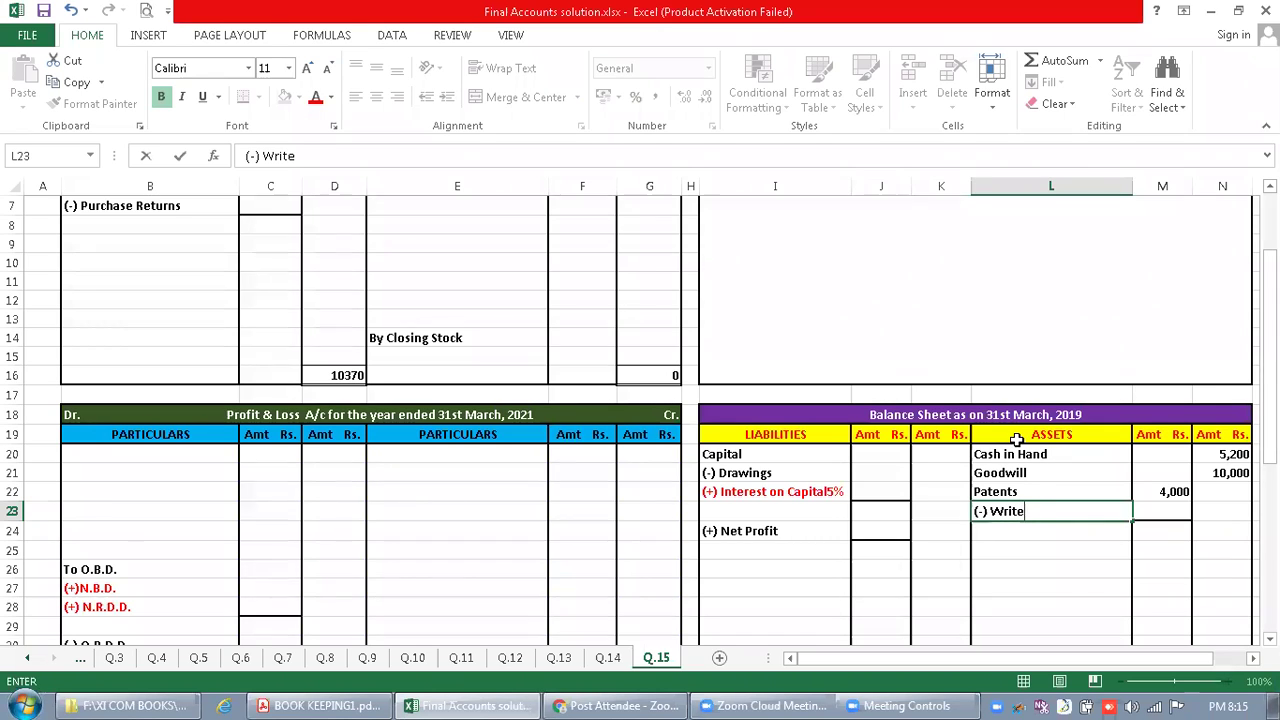
text(o)
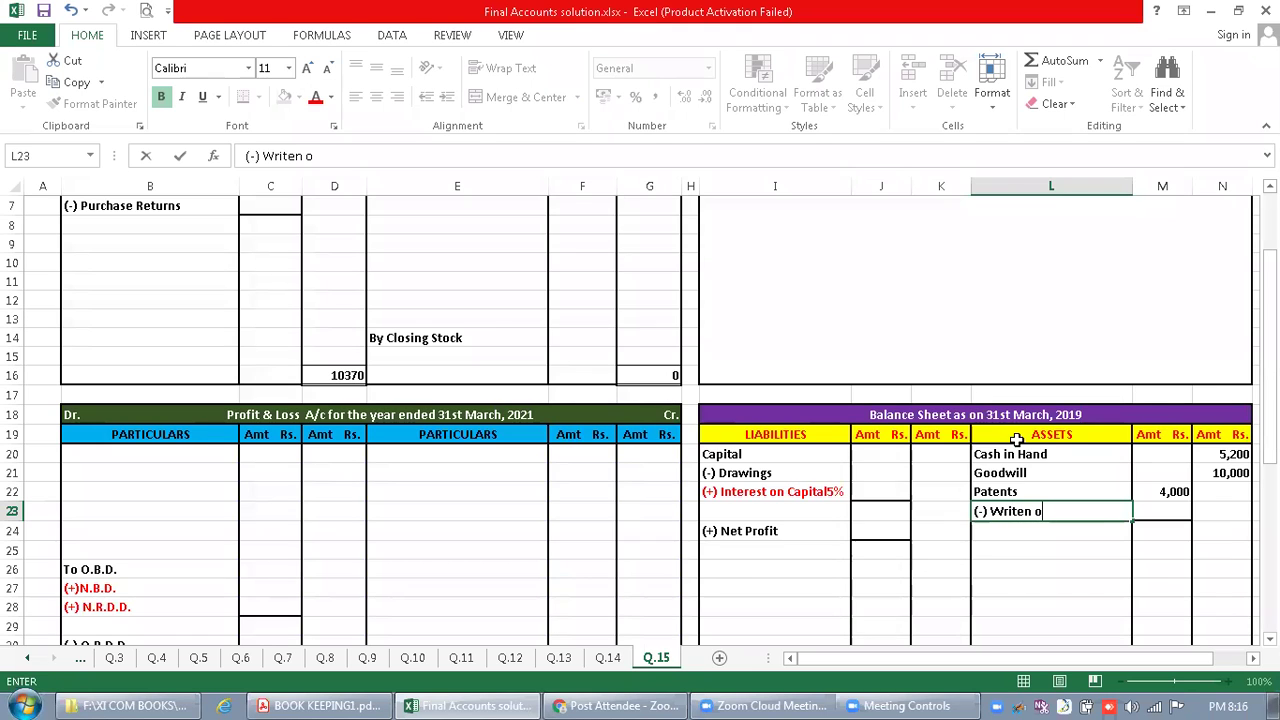
text(ff)
click(1099, 550)
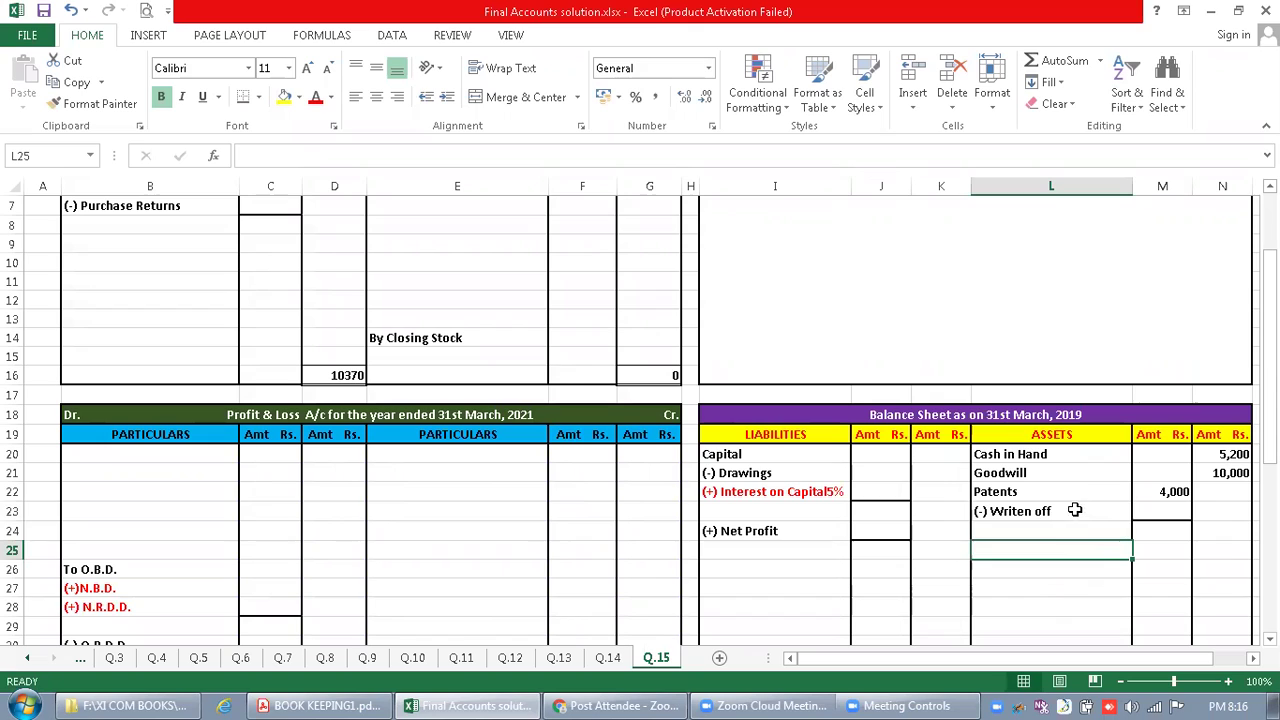
Apply the red font colour to the written-off row L23:M23, and switch back to the BOOK KEEPING1 PDF in Acrobat Reader
click(1075, 510)
key(Right)
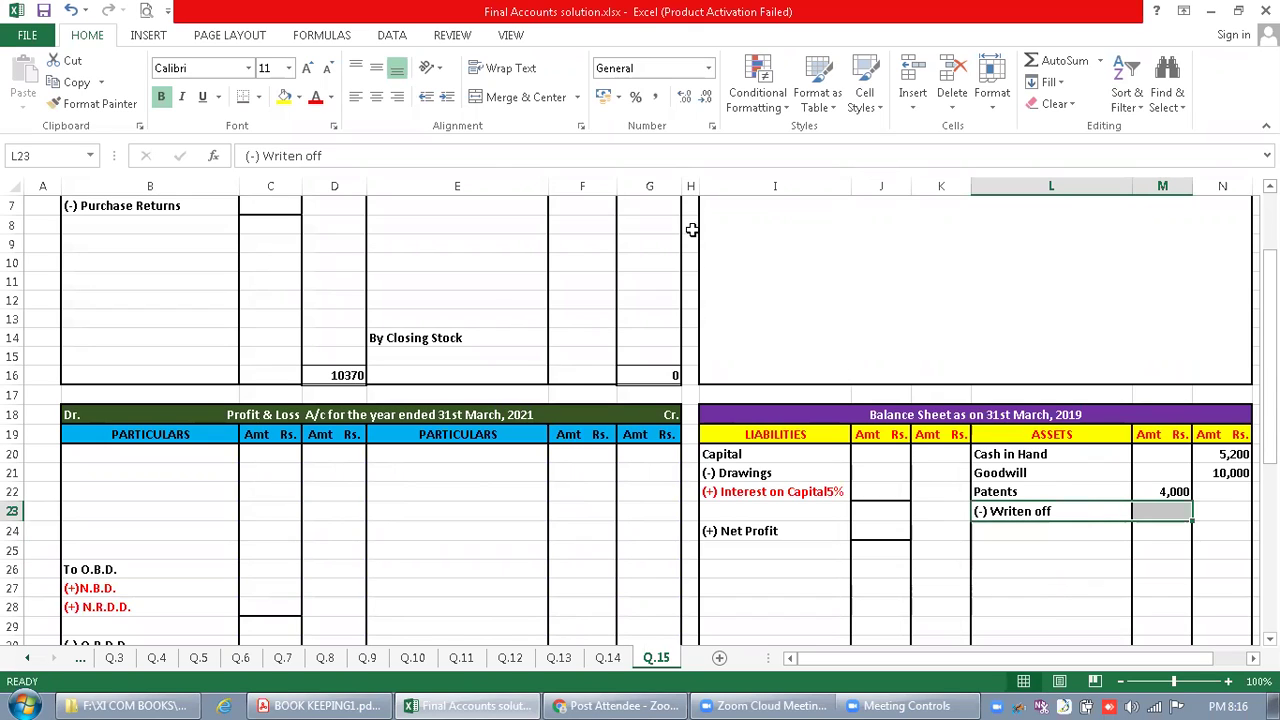
click(314, 97)
click(320, 705)
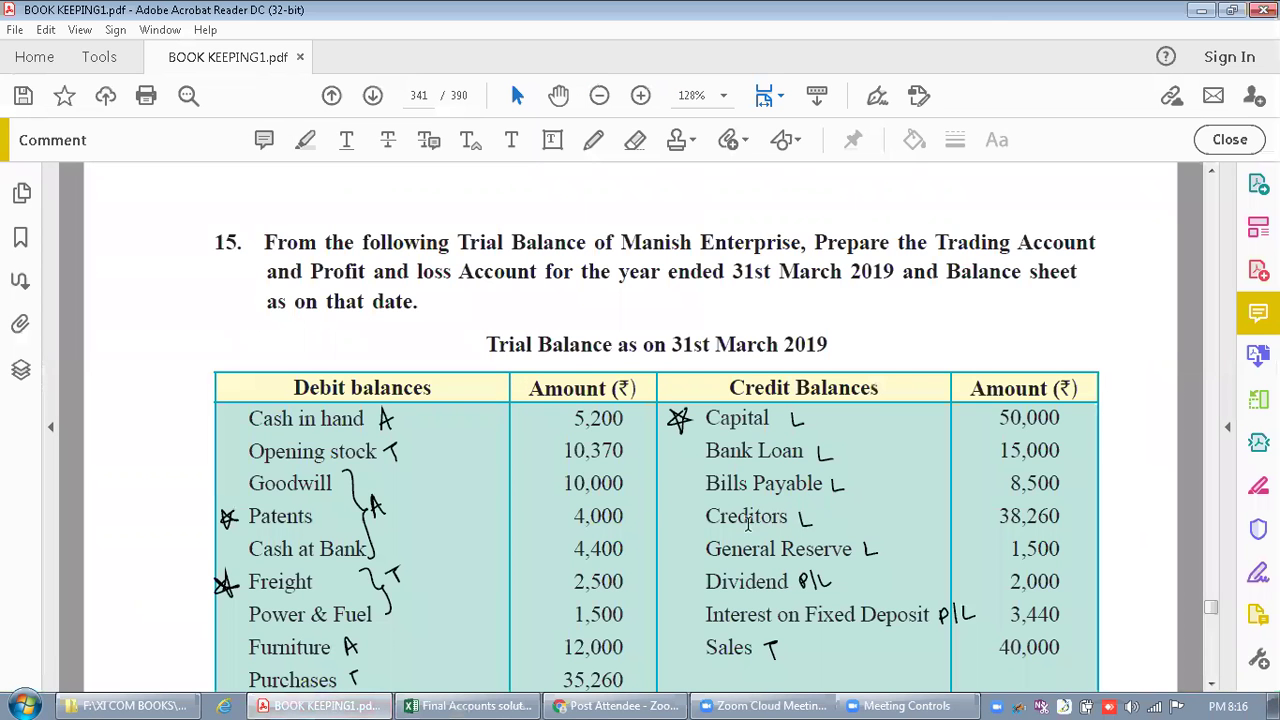
key(ctrl)
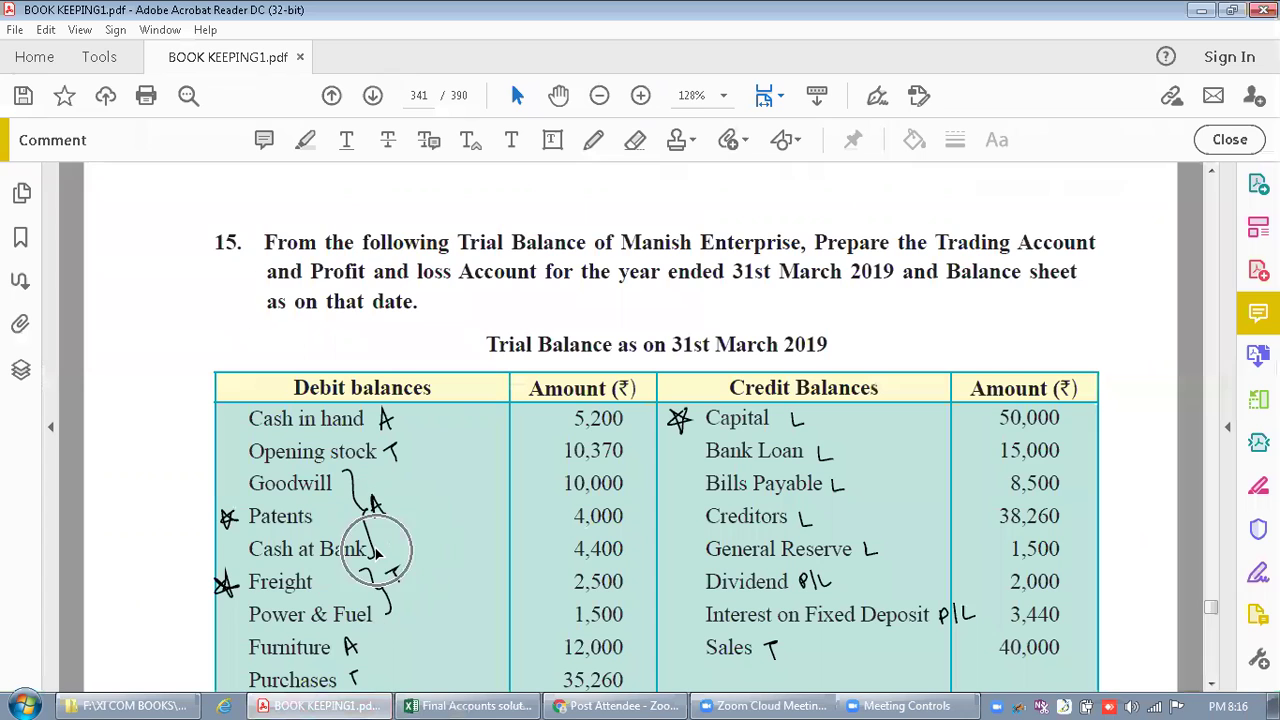
Switch to the Final Accounts solution workbook in Excel and add Cash at Bank to asset row 24, with 4,400 in the outer amount column
click(484, 697)
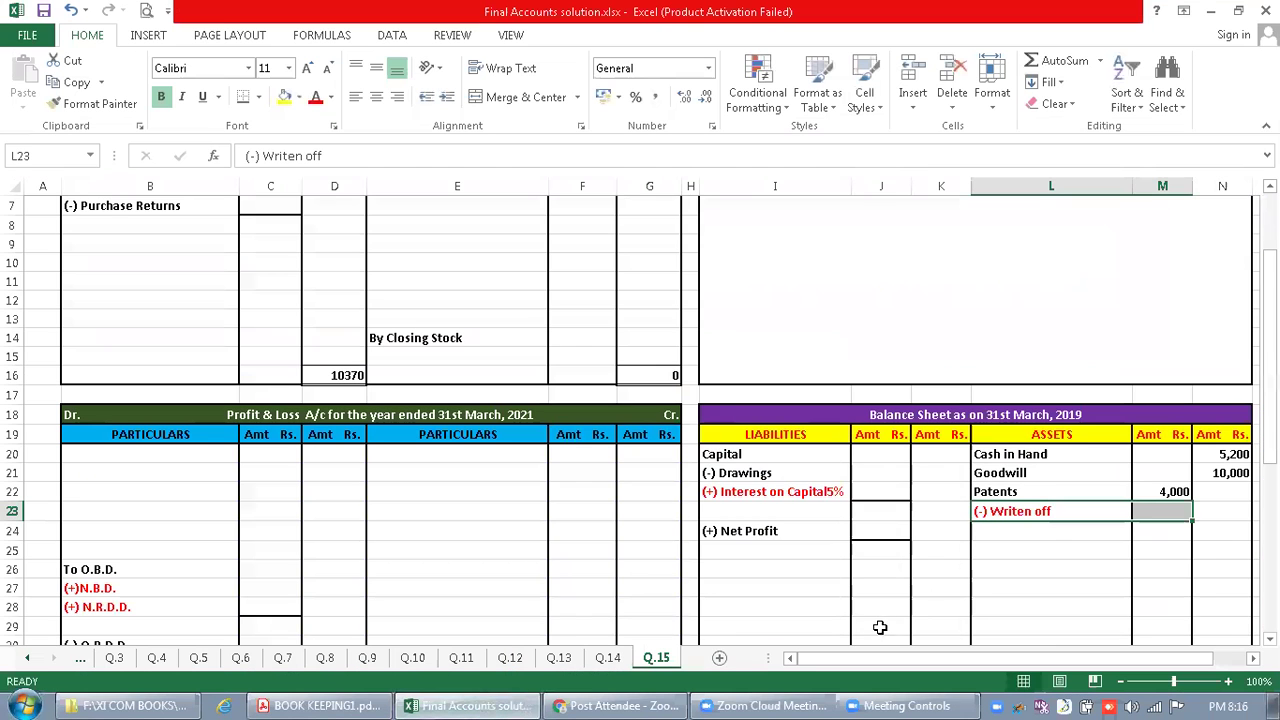
click(1036, 526)
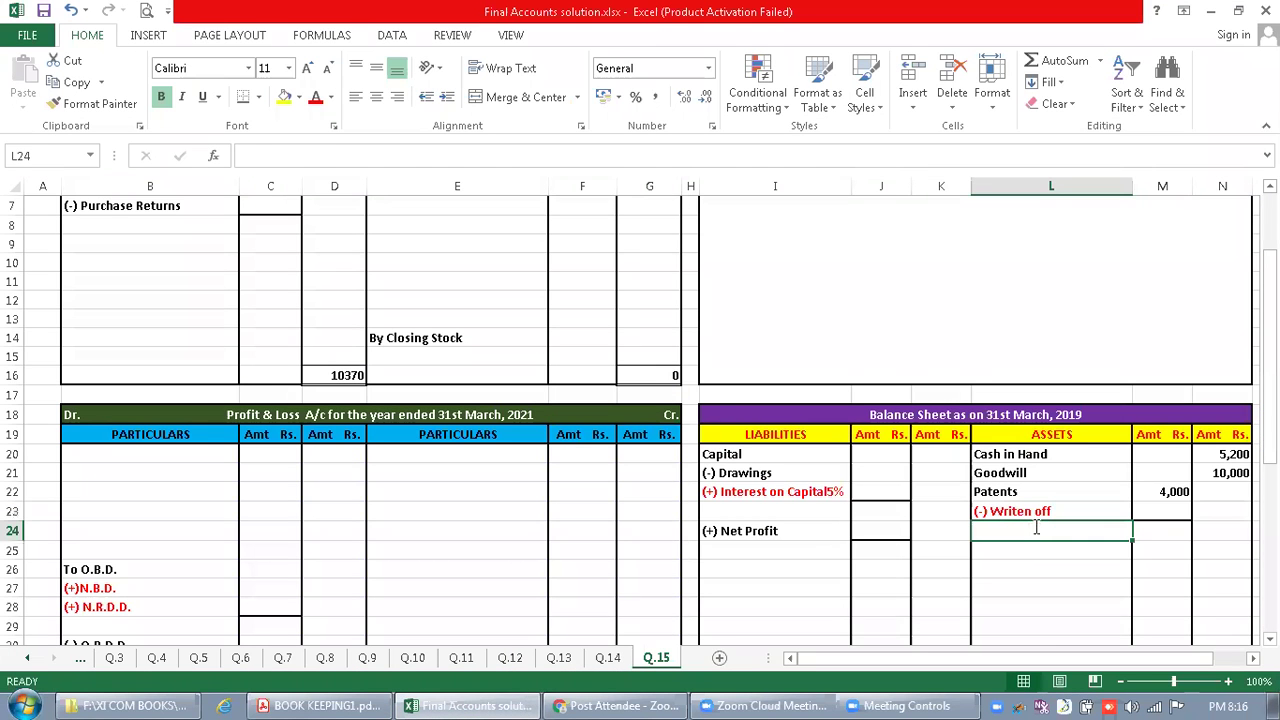
text(Cash ay)
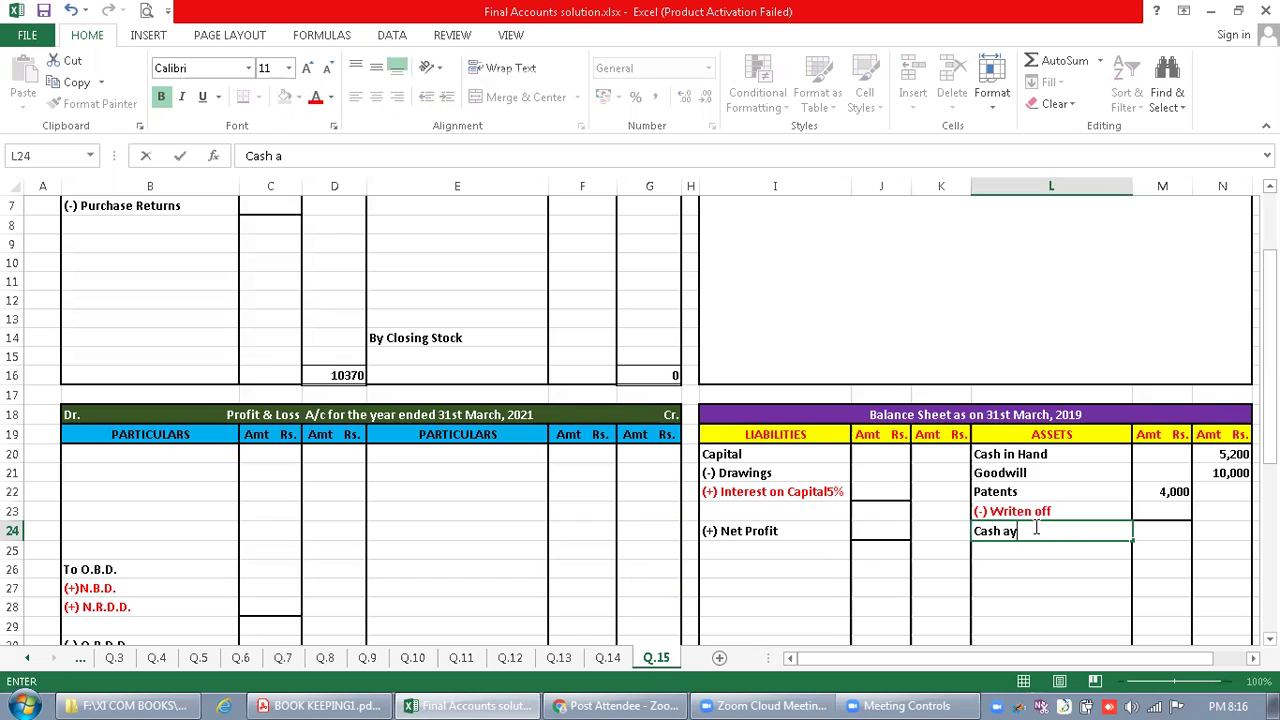
key(BackSpace)
text(t Bank)
click(1222, 535)
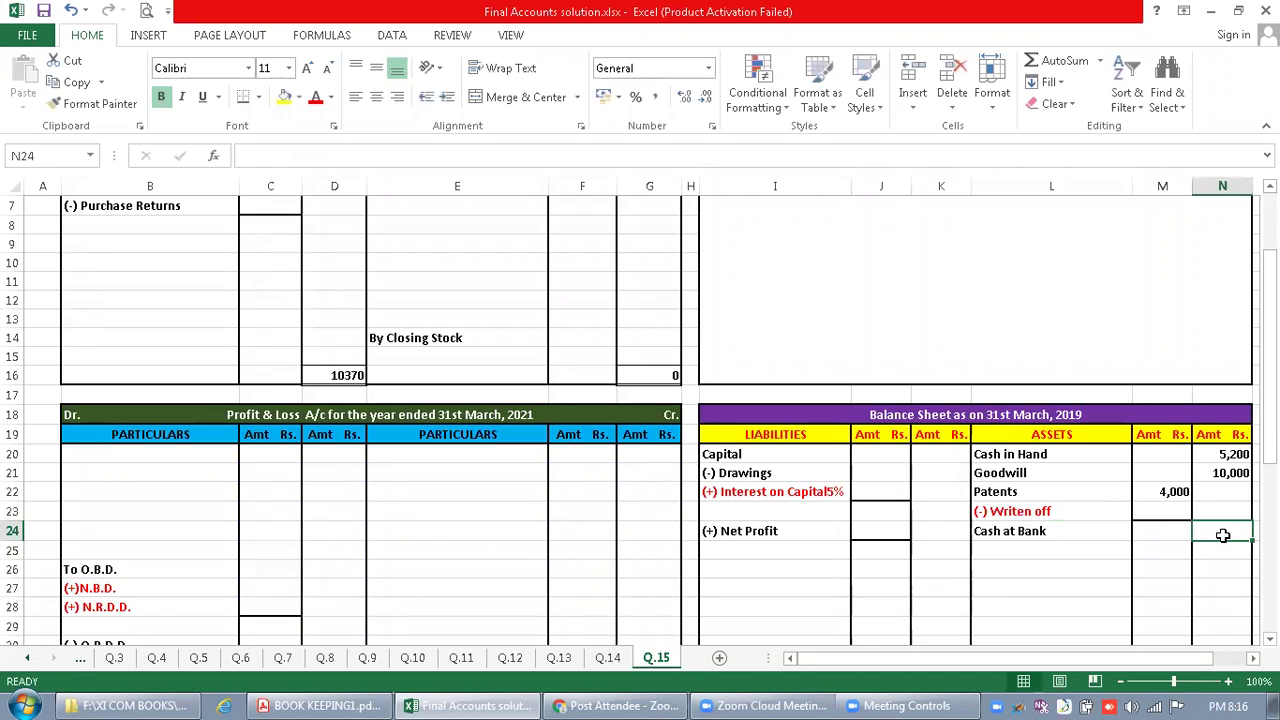
text(4,400)
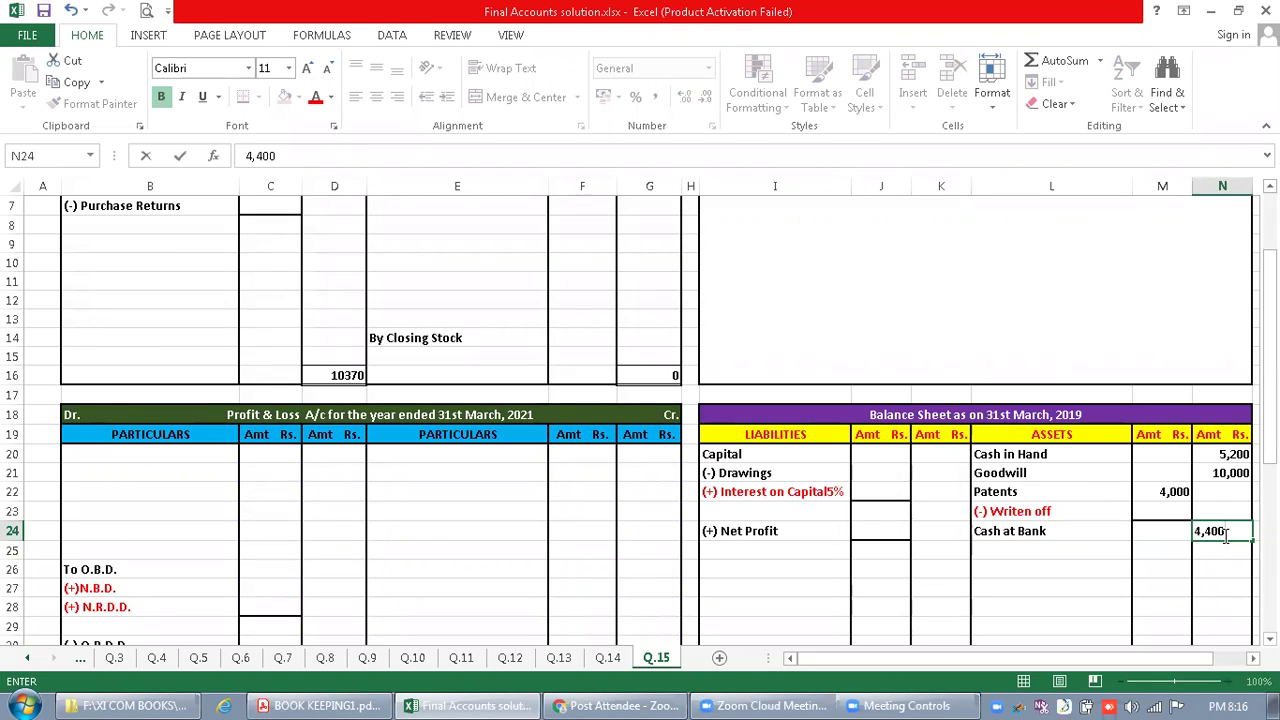
key(Return)
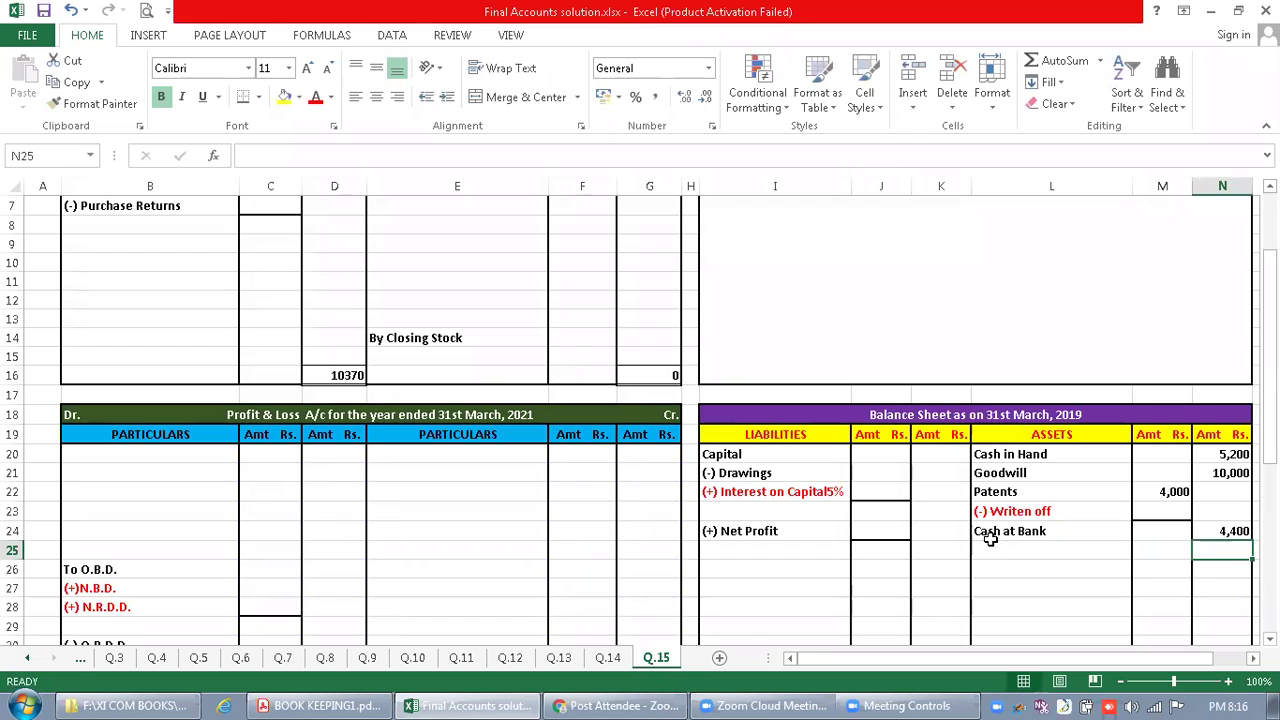
Look up the next trial balance item in the PDF and enter "To Frieght" in cell B8 of the Trading Account
click(340, 705)
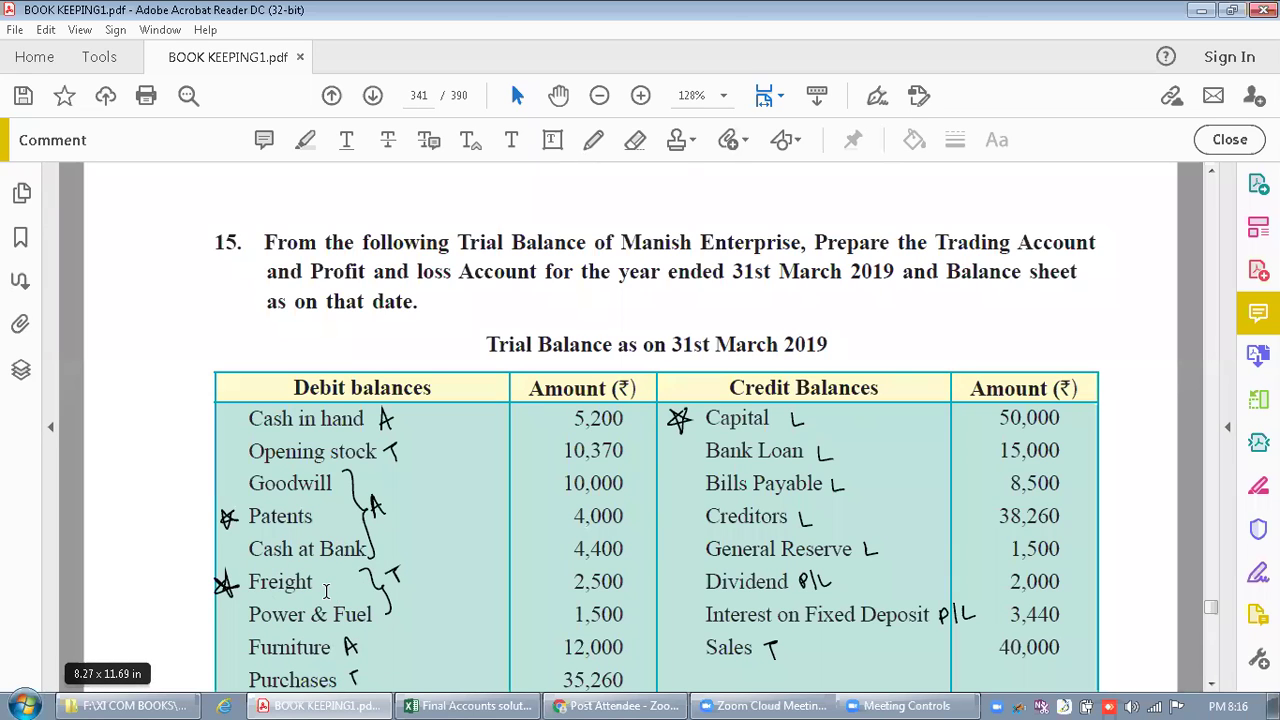
click(492, 698)
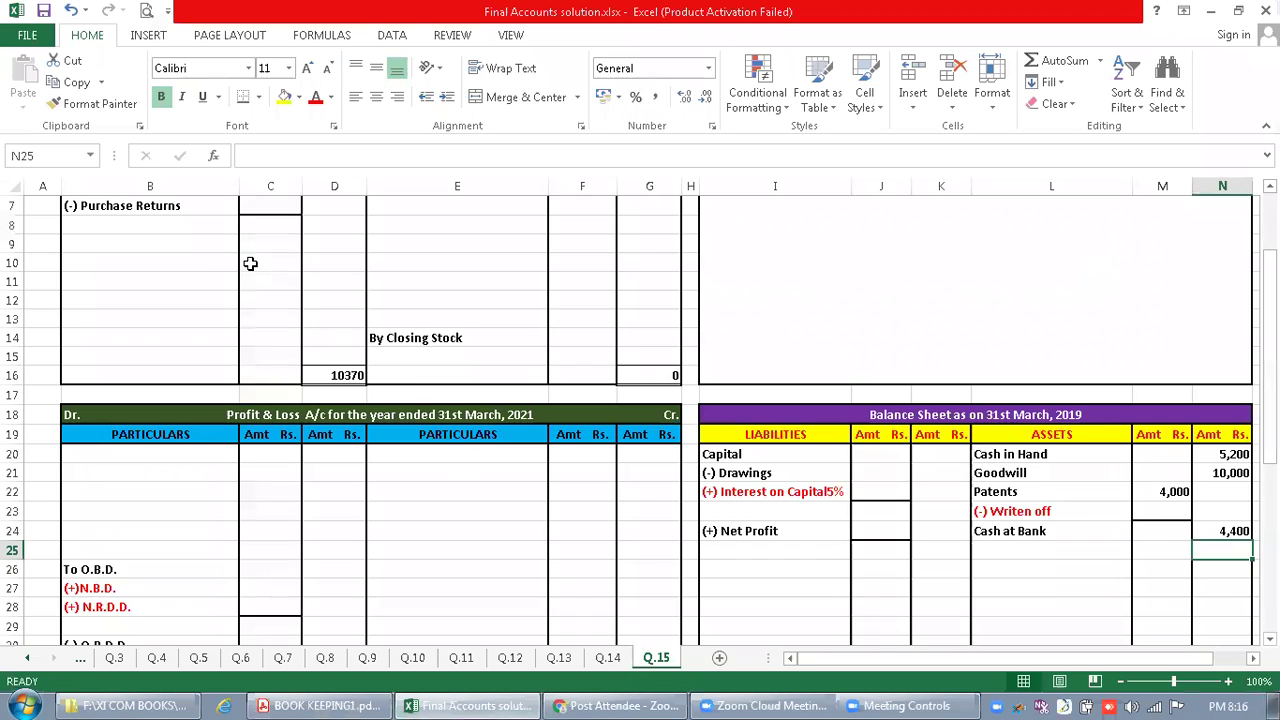
click(250, 263)
click(184, 241)
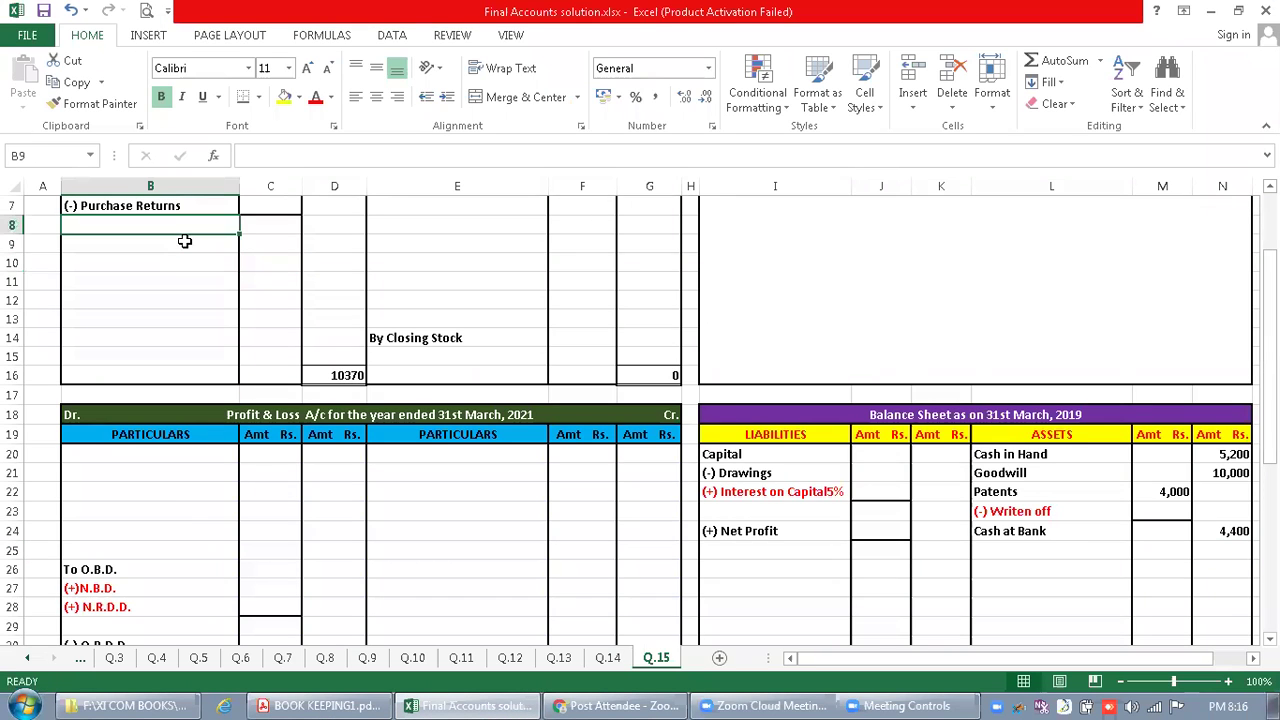
key(Up)
key(Up)
key(Up)
key(Up)
key(Up)
key(Up)
key(Up)
key(Up)
key(Down)
key(Down)
key(Down)
key(Down)
key(Down)
key(Down)
key(Down)
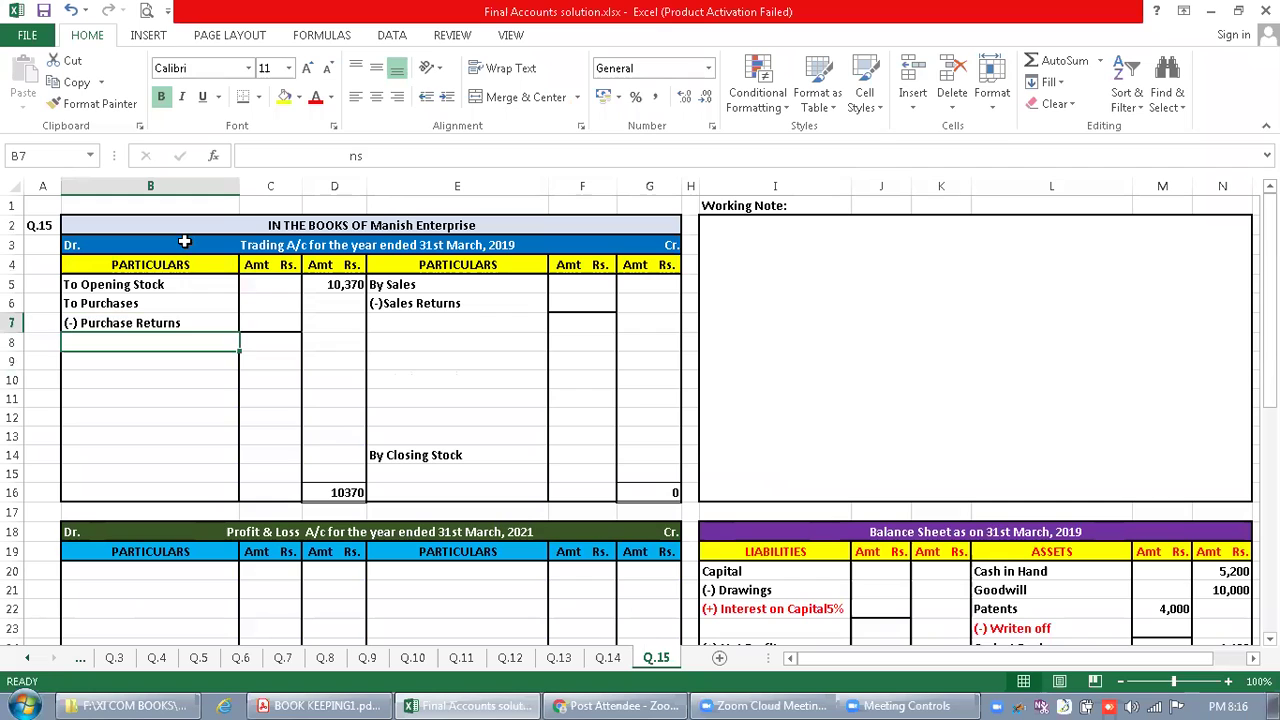
text(To Frieght)
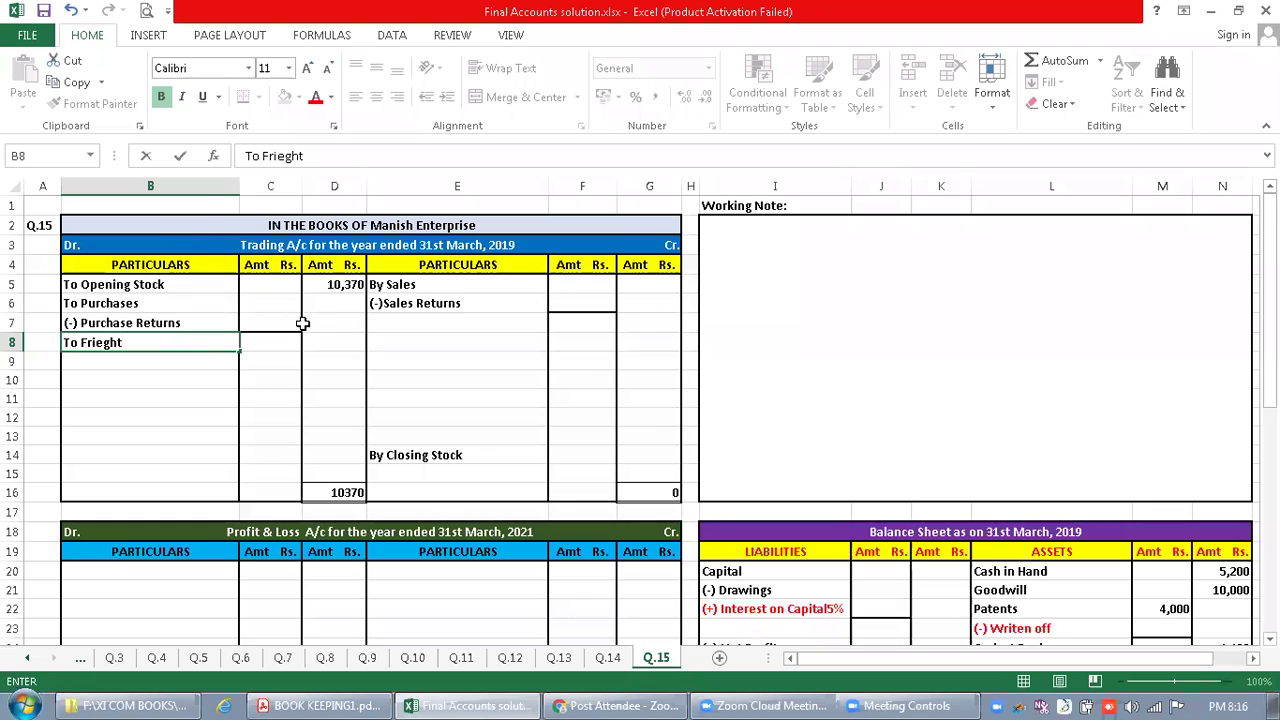
Enter 4,400 as the freight amount in cell C8 of the Trading Account
click(275, 355)
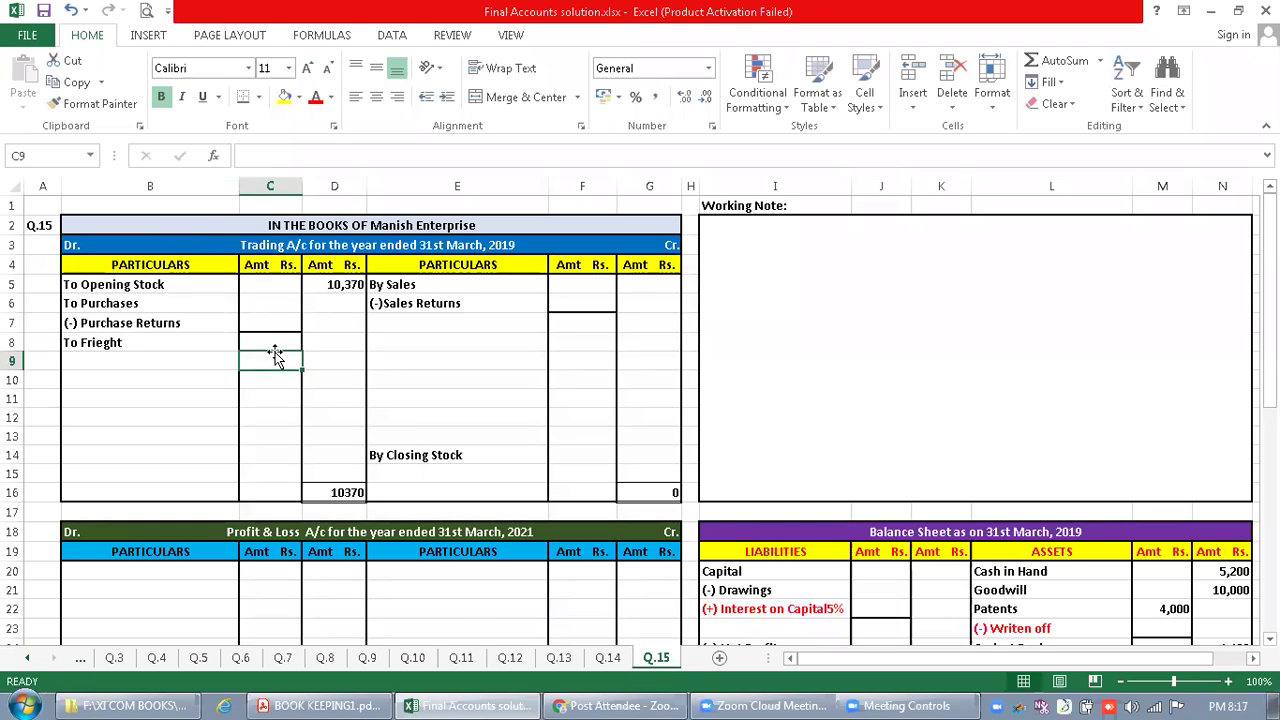
key(Up)
text(4,400)
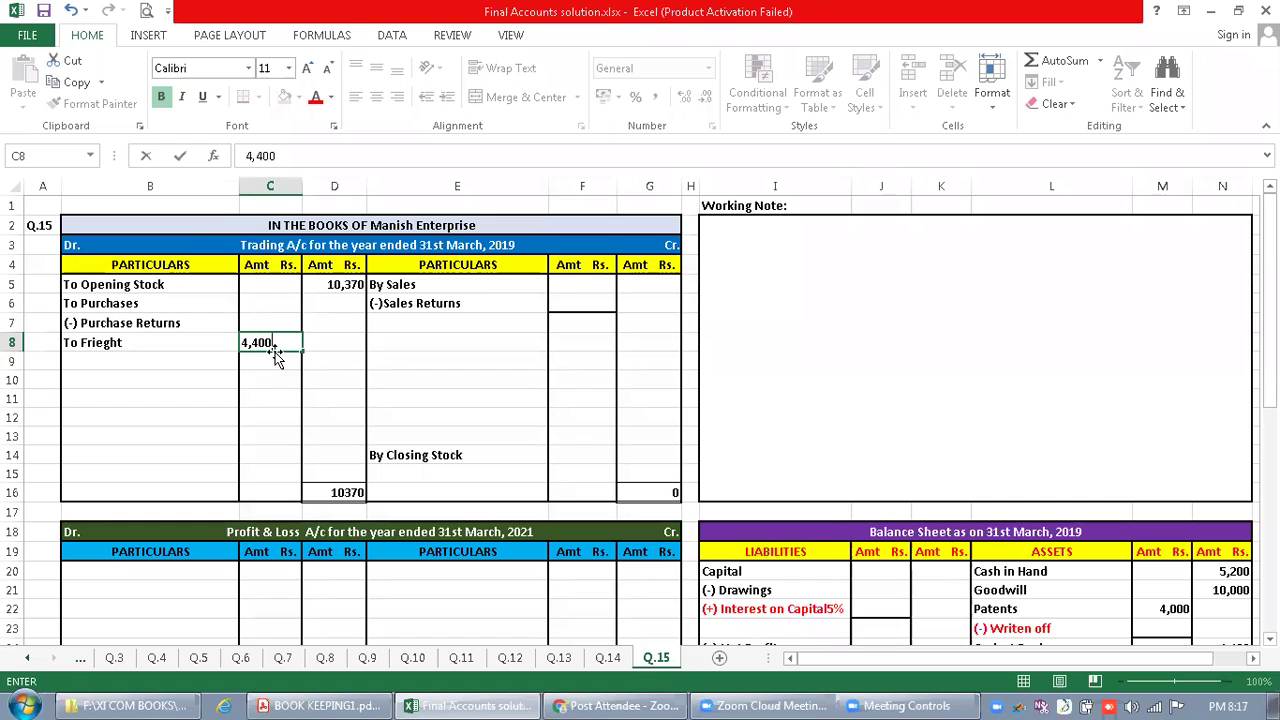
key(Return)
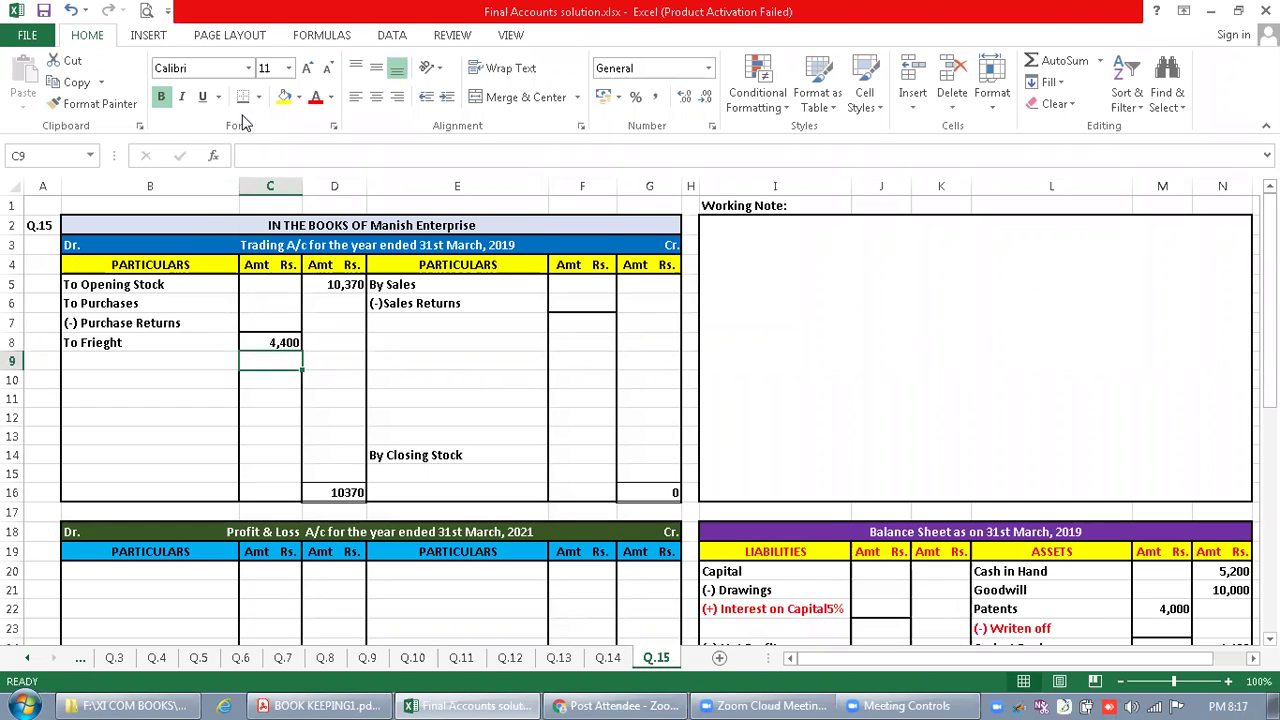
Enter "(+) Outstanding" in cell B9 below freight, colour B9:C9 red, and give C9 a bottom border
click(188, 360)
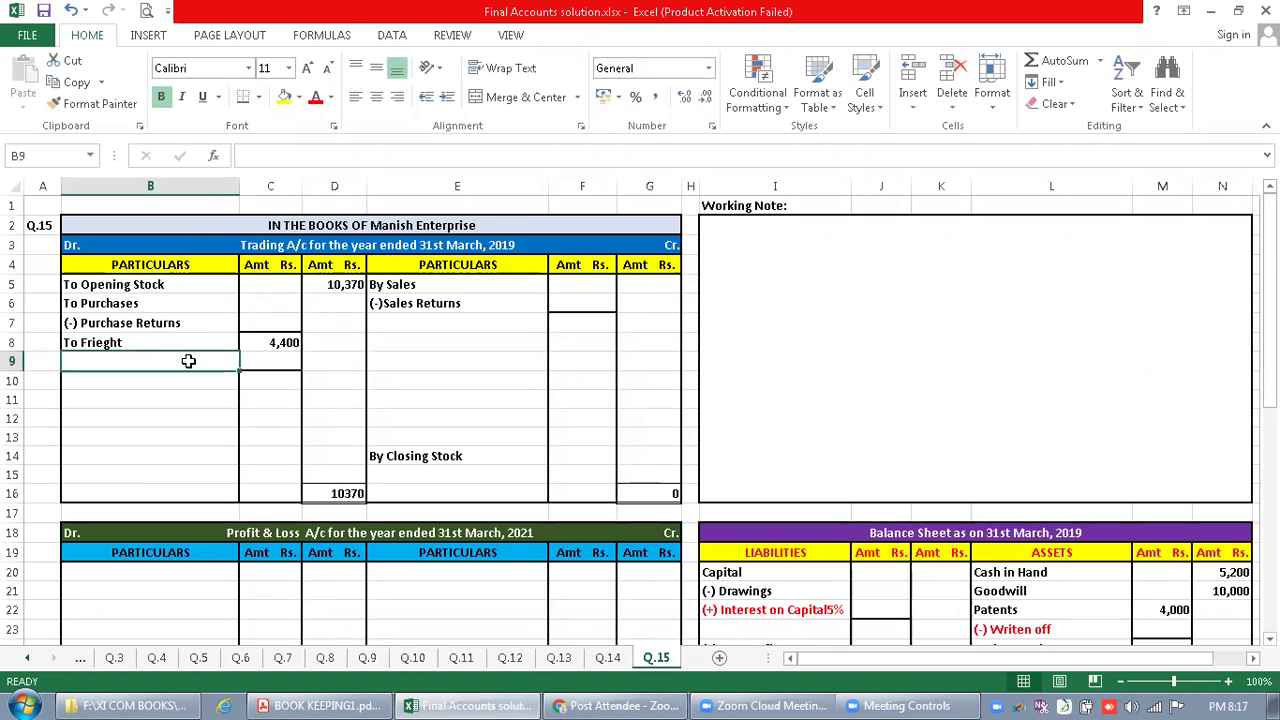
text((+) Outstanding)
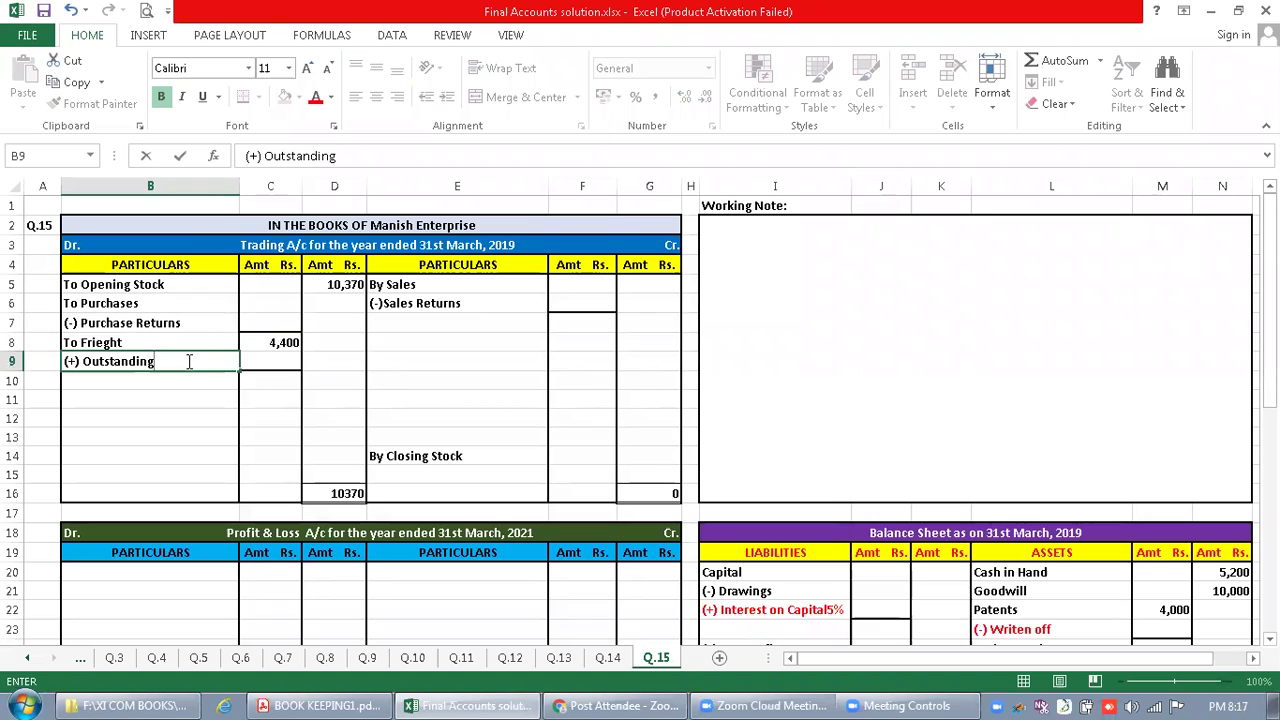
key(shift+Right)
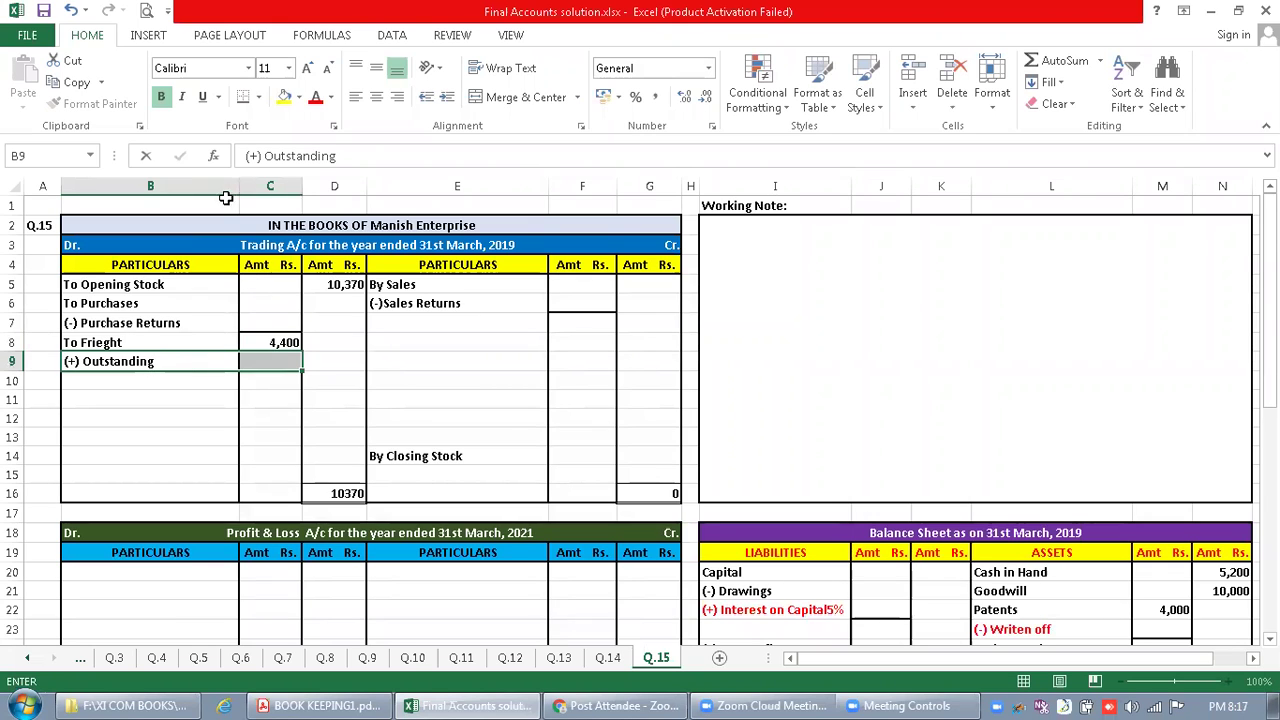
click(316, 100)
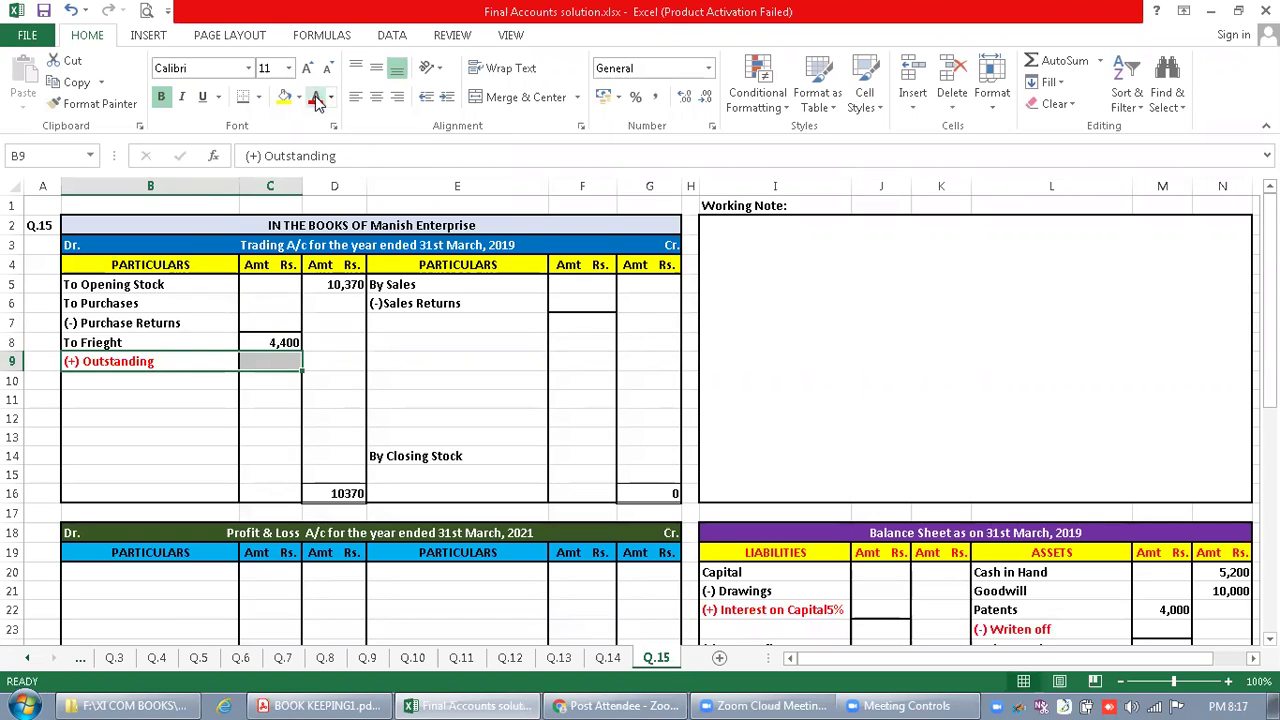
click(307, 385)
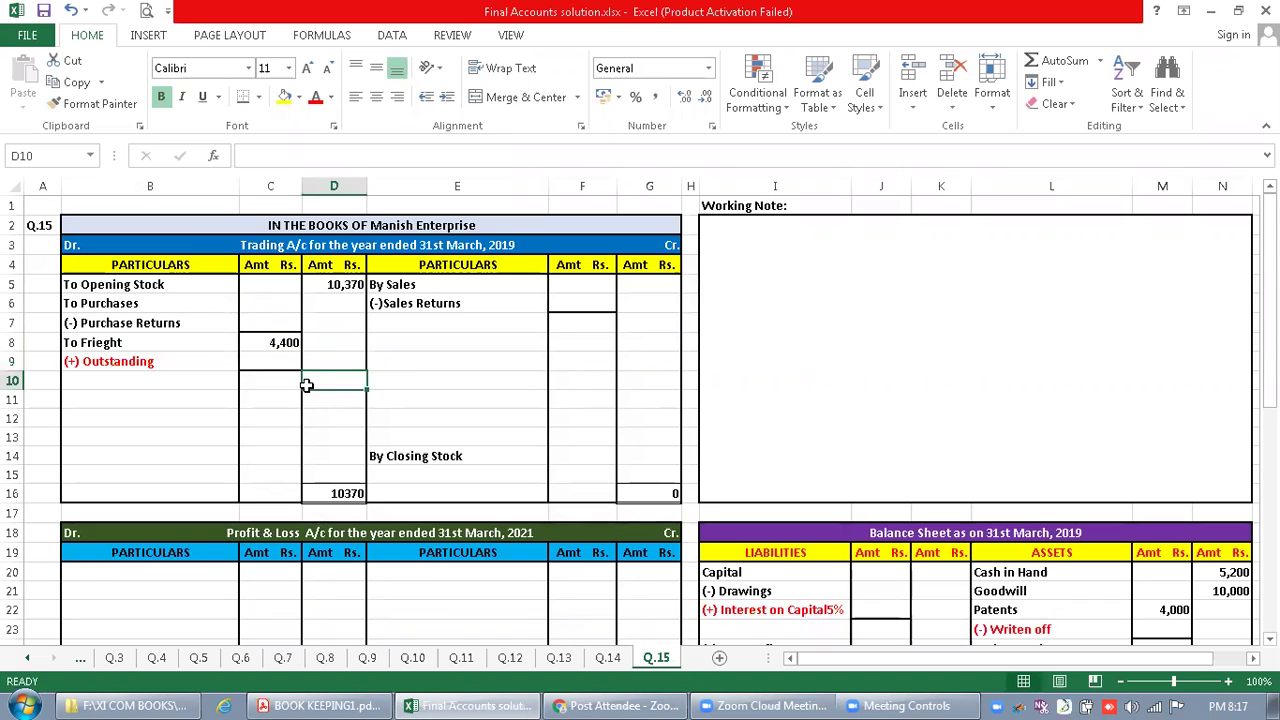
Check the freight balance in the PDF and correct the amount in cell C8 to 2,500
click(325, 705)
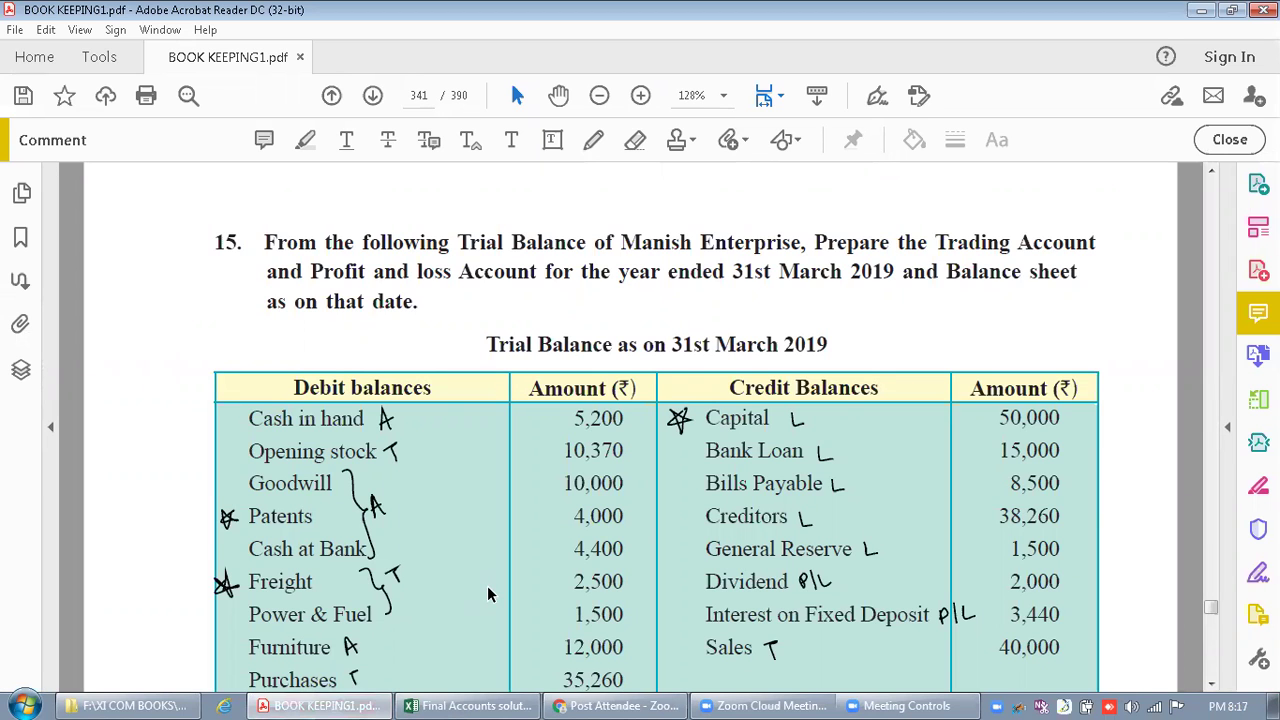
click(473, 705)
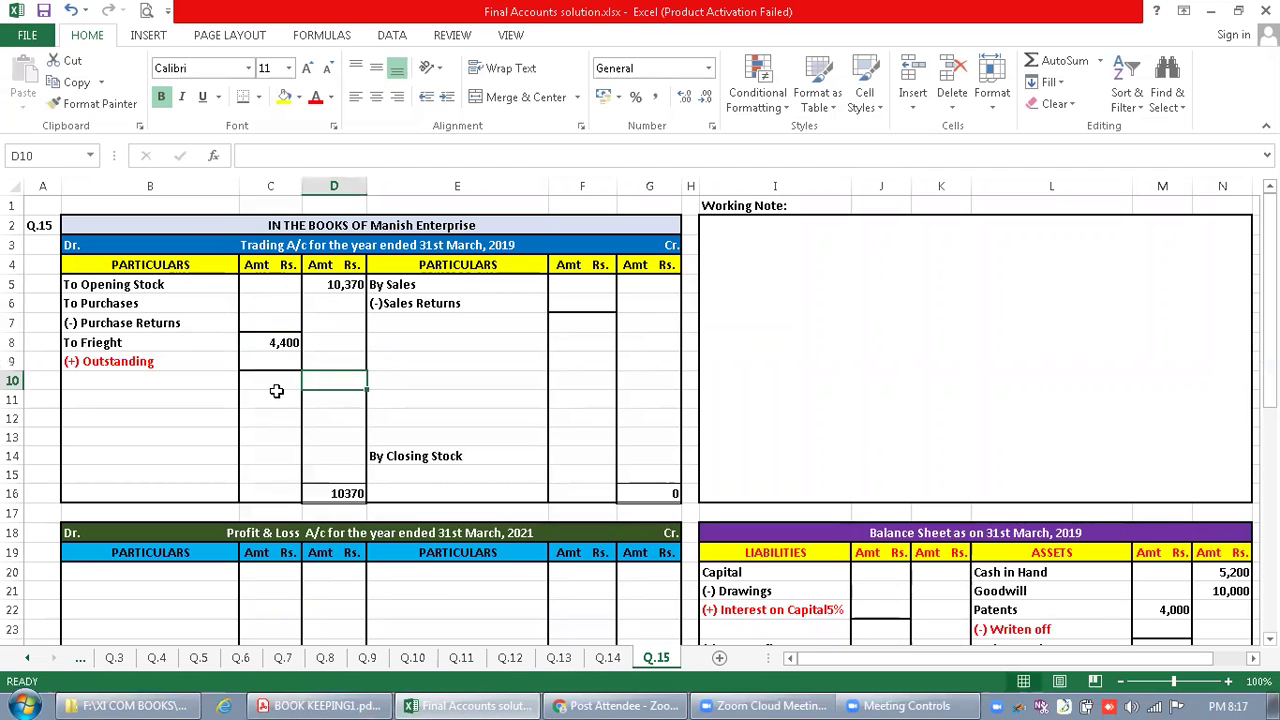
click(277, 341)
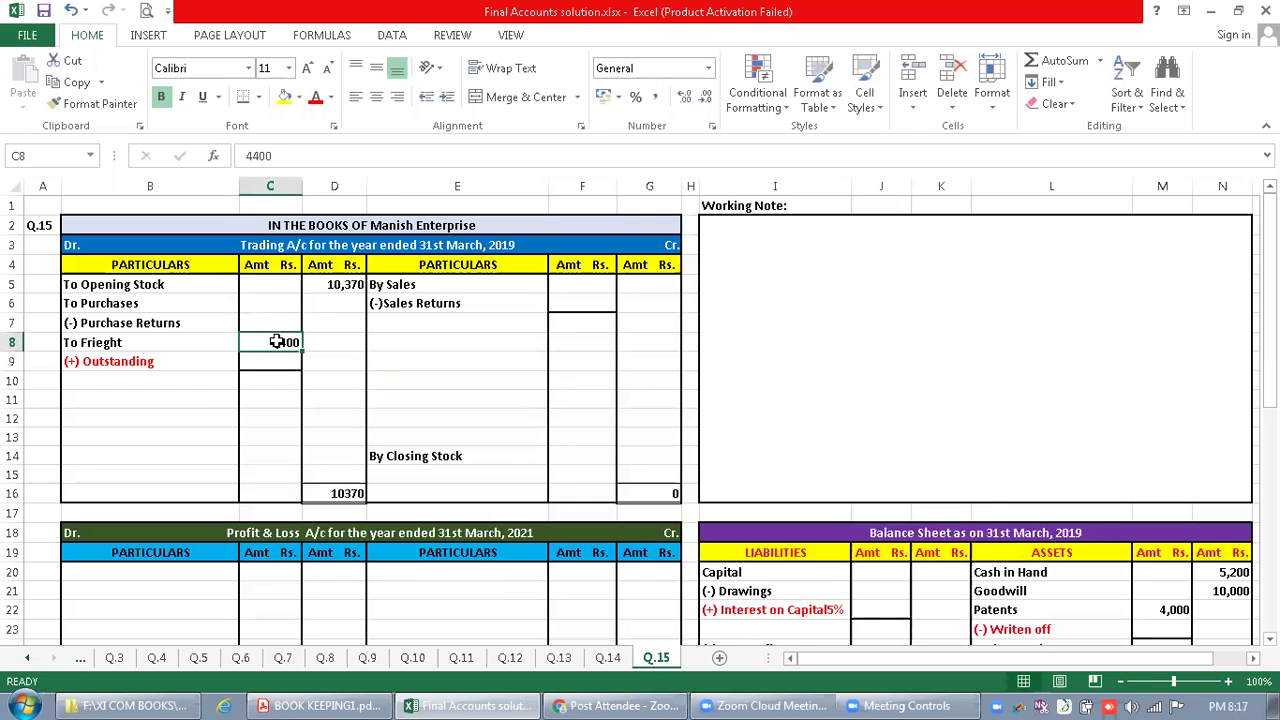
text(2500)
key(Return)
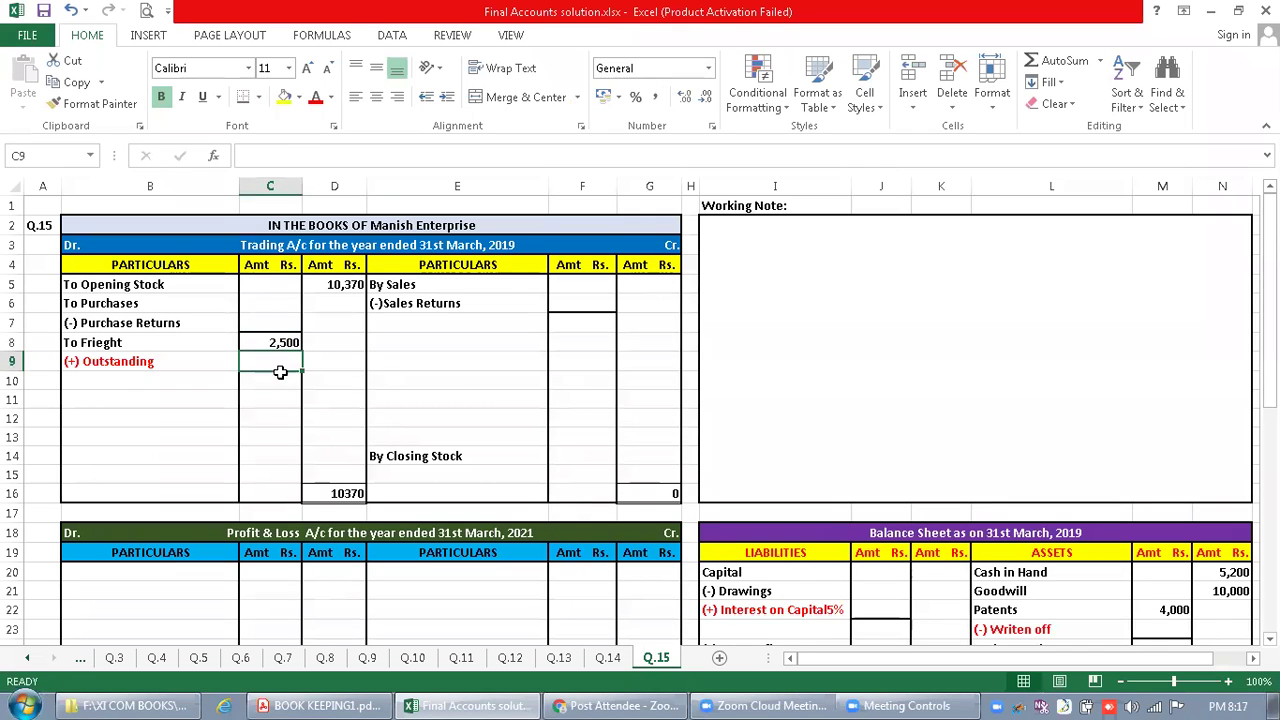
Look up the item after freight in the PDF and add "To Power & Fuel" to Trading Account row 10, with 1,500 in the outer amount column
click(325, 705)
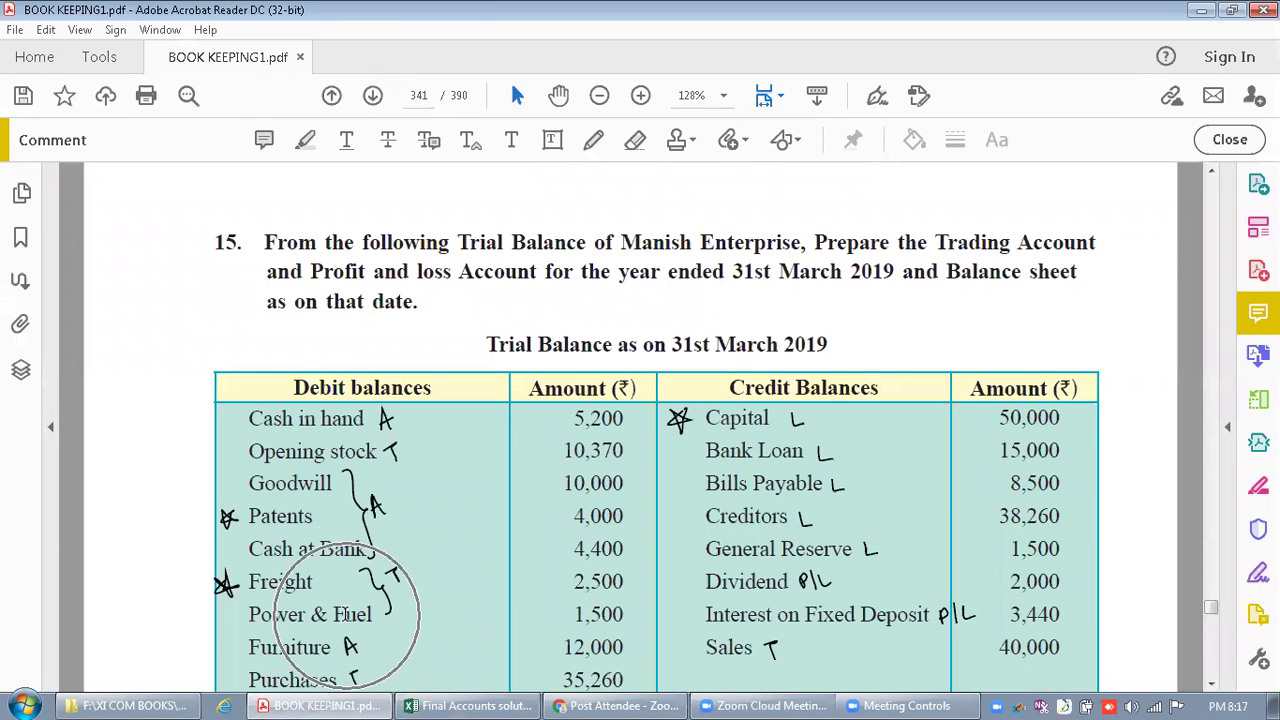
click(492, 700)
click(158, 385)
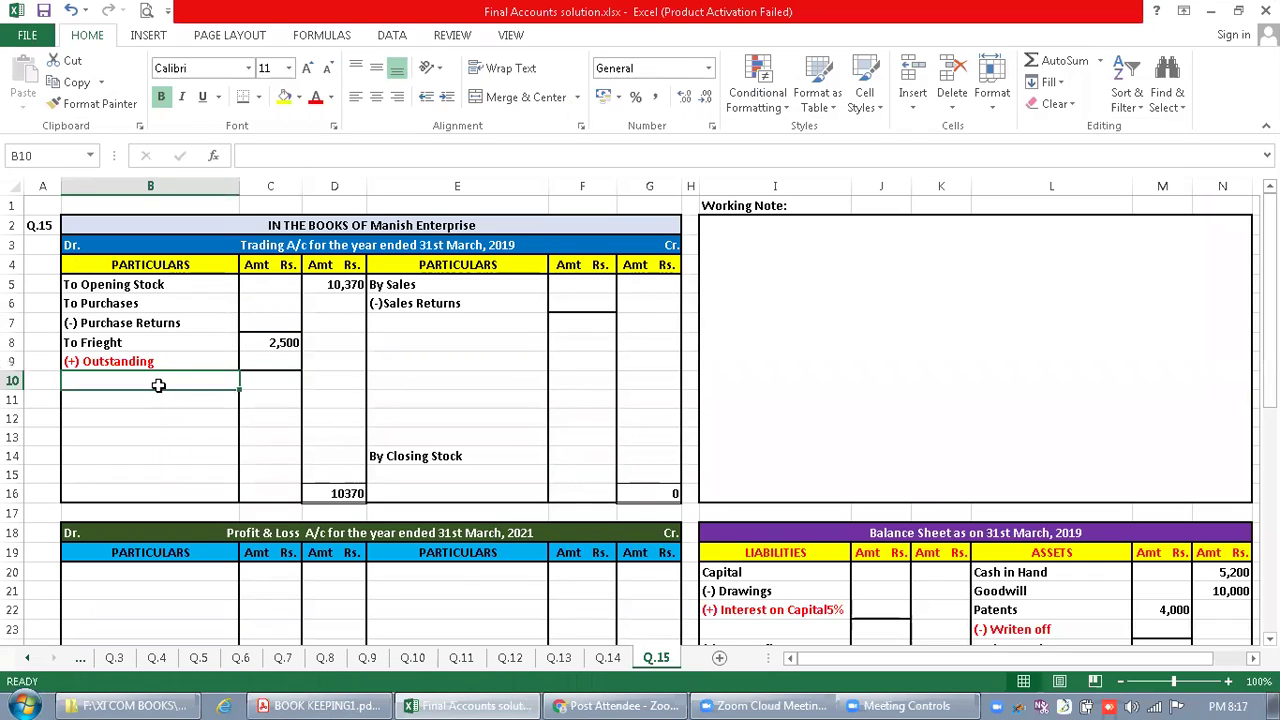
text(To Power)
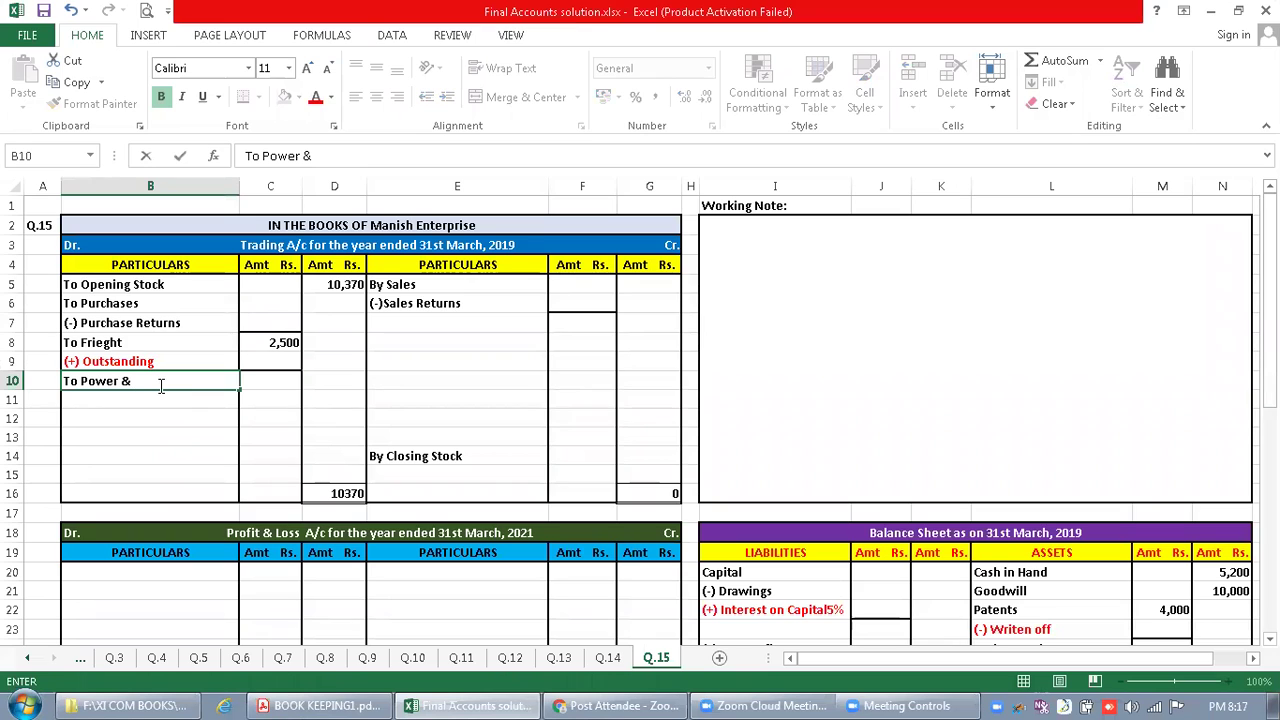
text( & Fuel)
key(Tab)
key(Tab)
text(1)
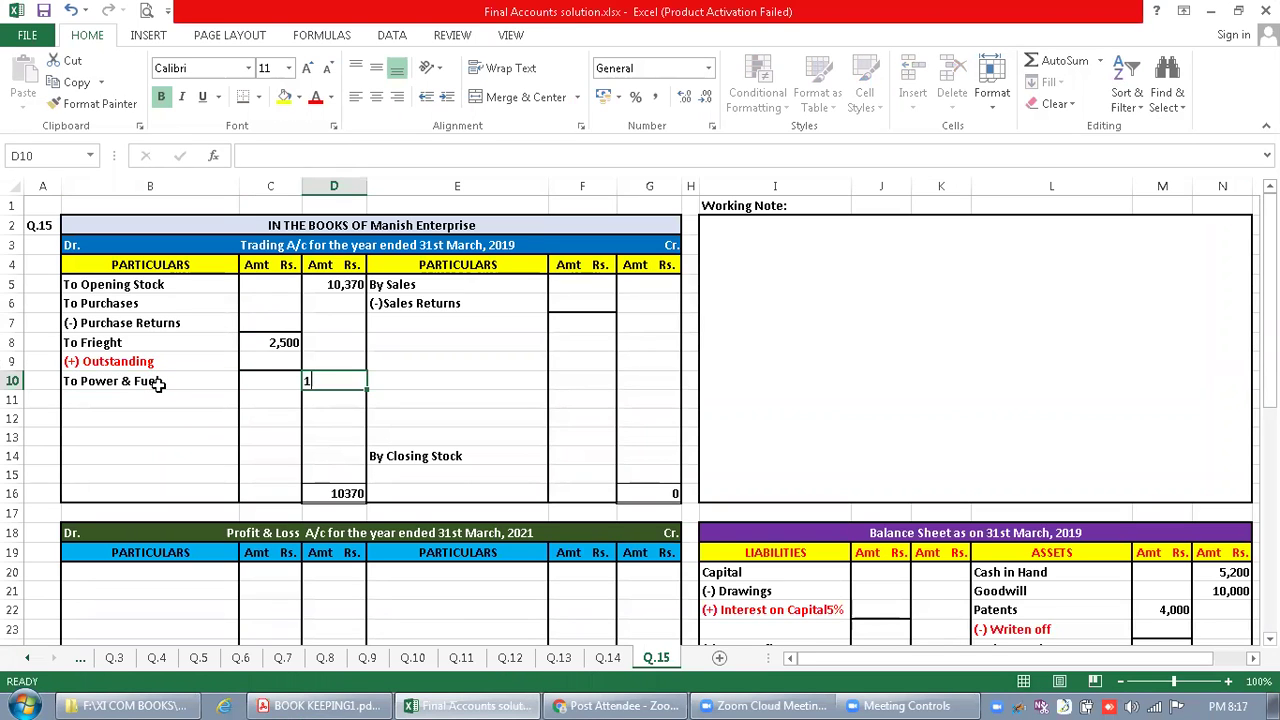
text(,500)
key(Return)
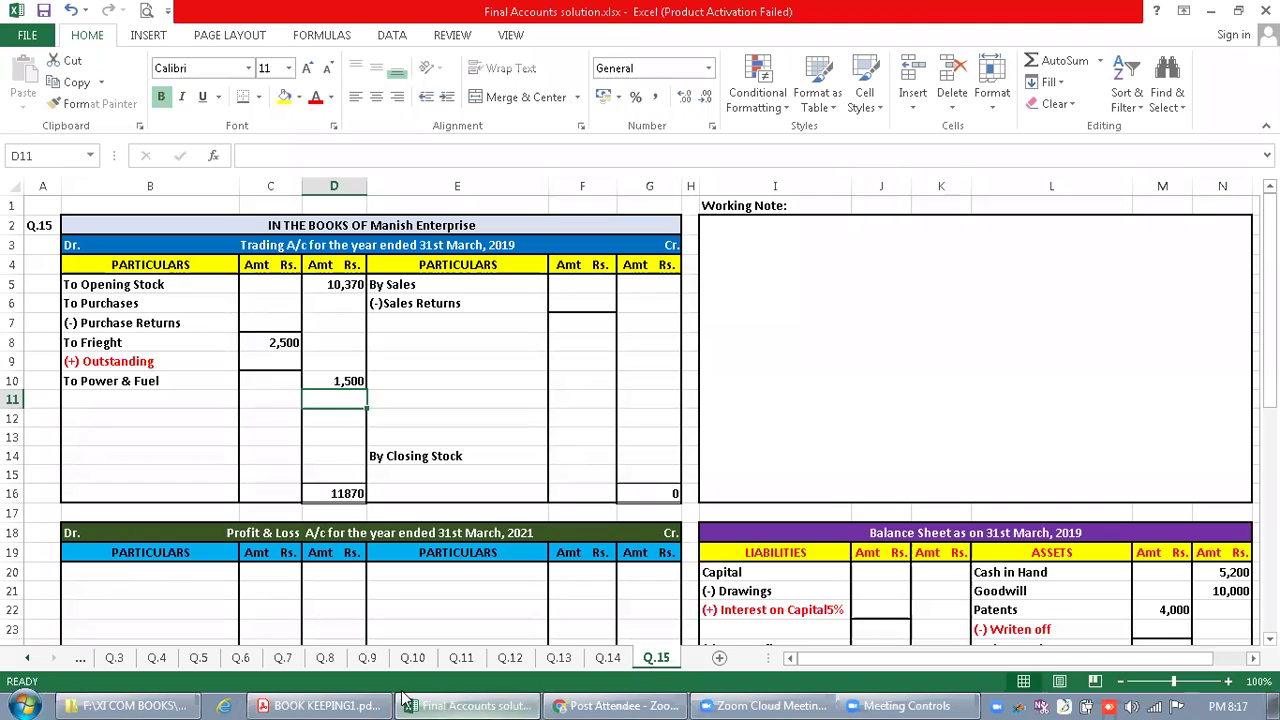
Look up furniture in the PDF, add Furniture to asset row 25 with 12,000 in the outer amount column, and return to the trial balance PDF
click(323, 705)
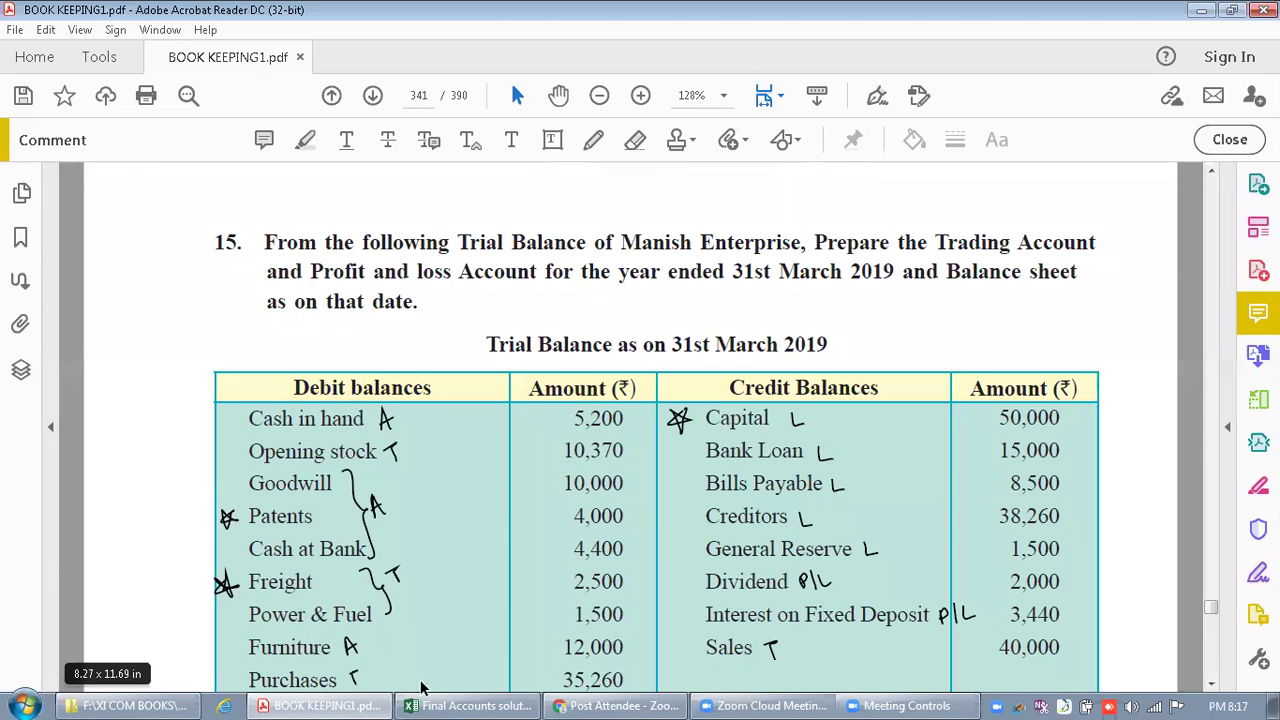
click(475, 700)
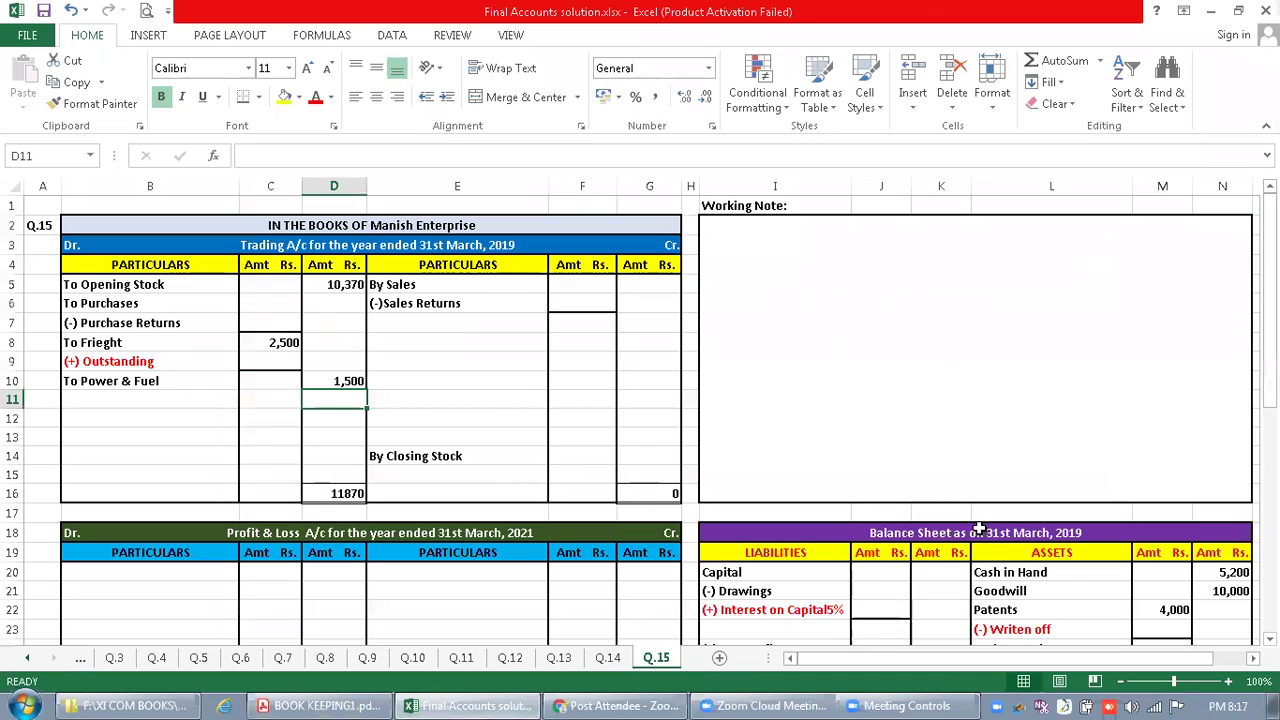
drag(1270, 300, 1270, 395)
click(1075, 470)
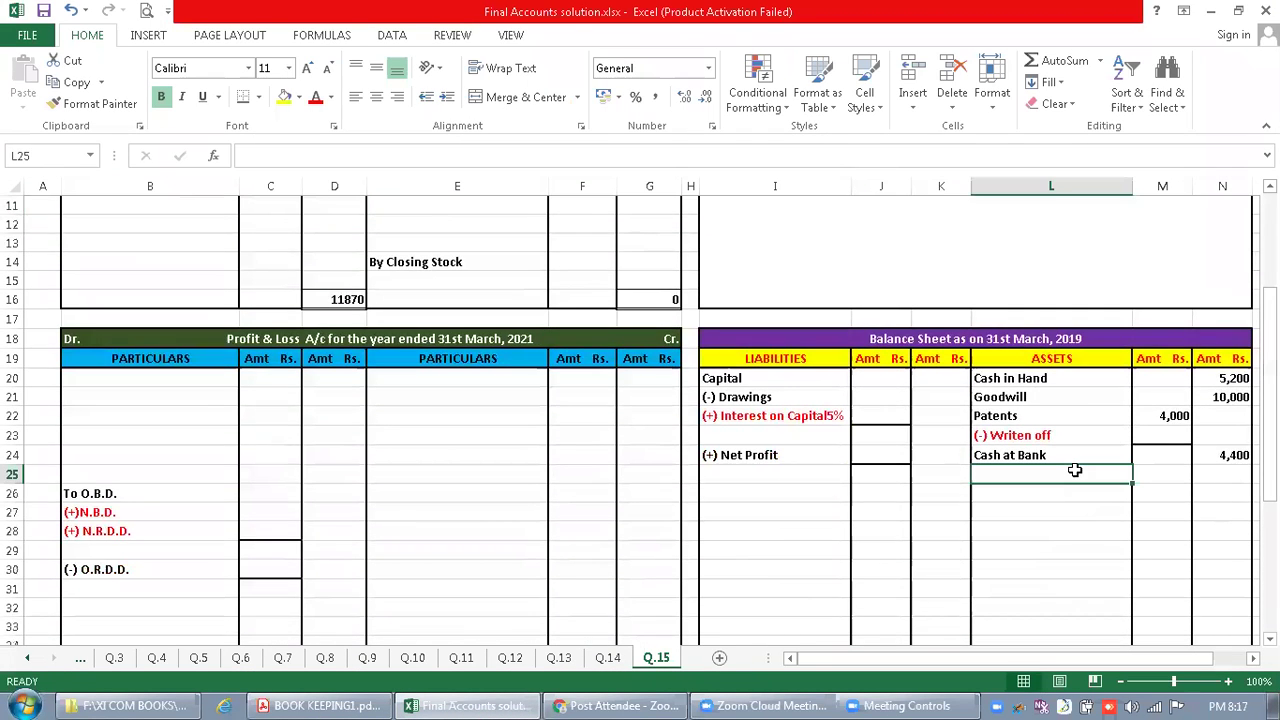
text(Furnitu)
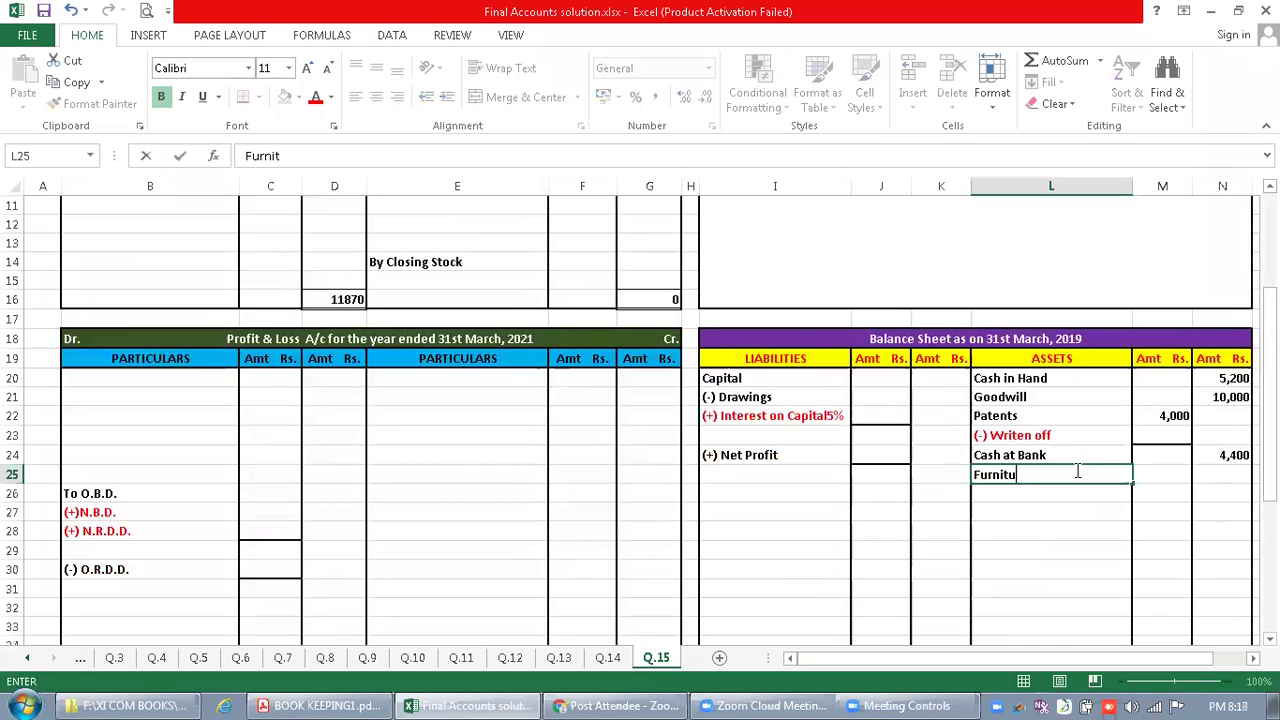
key(Tab)
key(Tab)
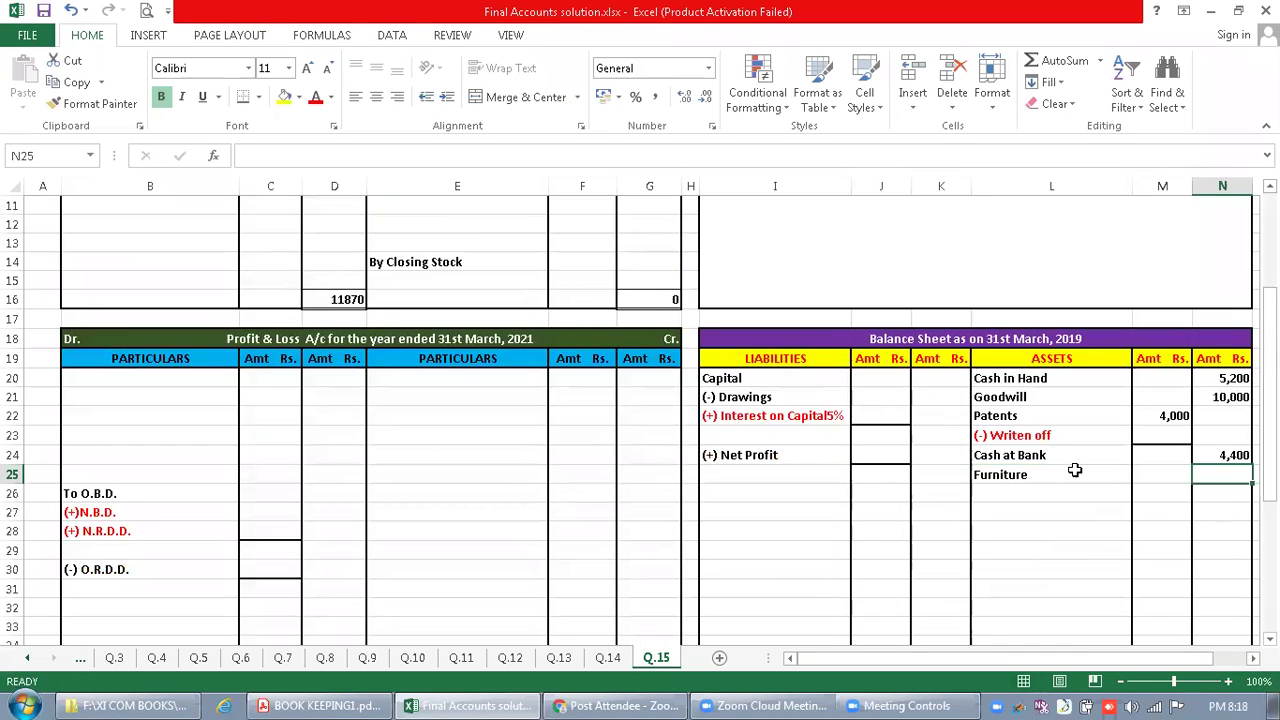
text(12,000)
key(Return)
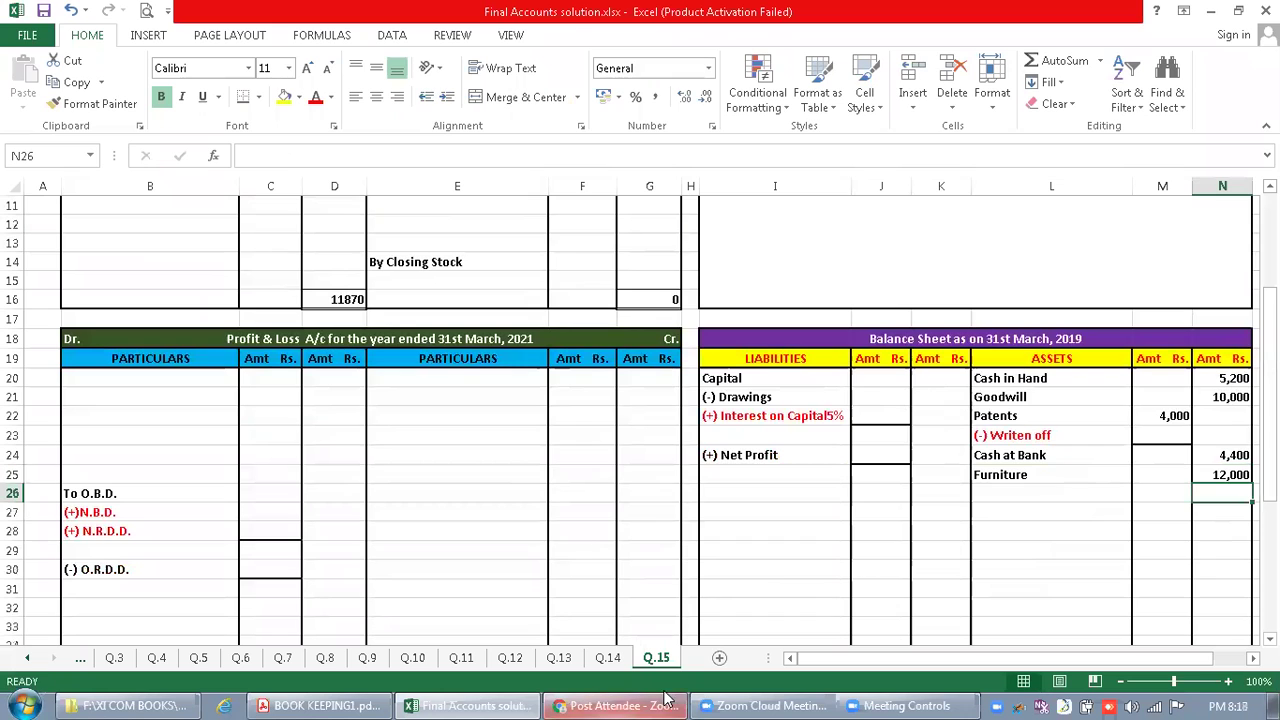
click(320, 706)
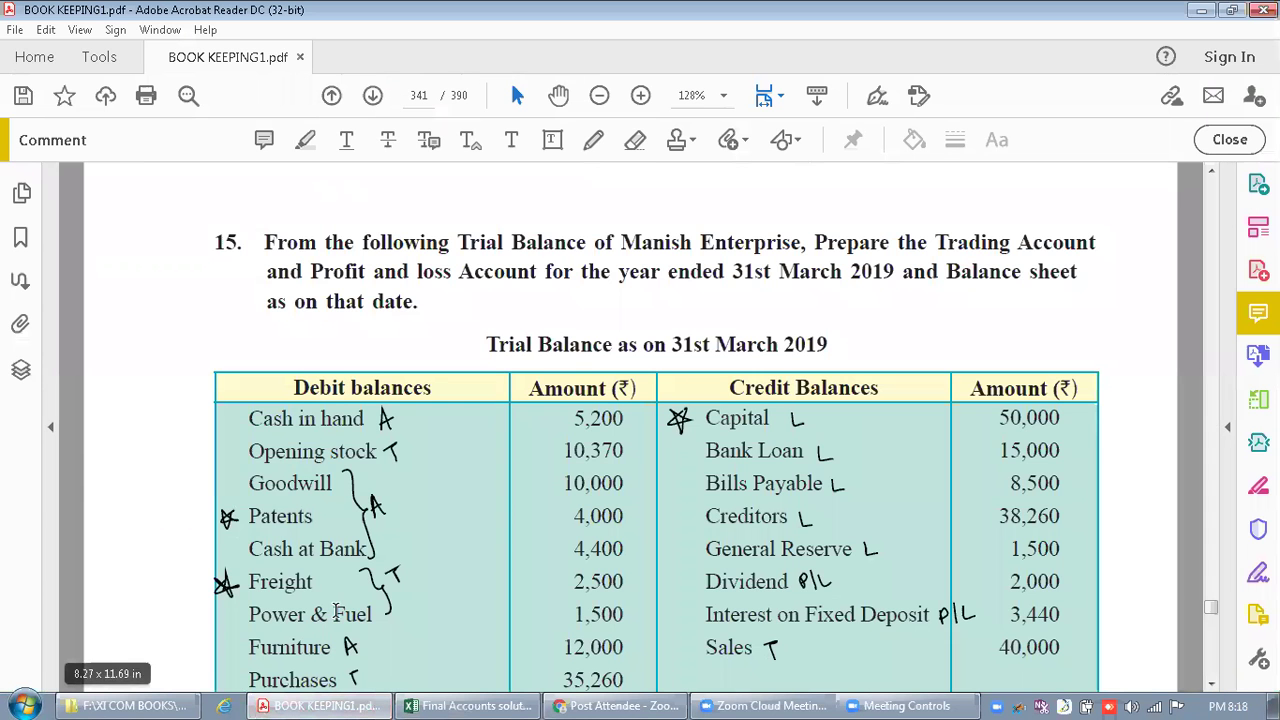
Look up purchases in the PDF trial balance and enter 35,260 beside To Purchases in the Trading Account's inner amount column, cell C6
drag(346, 674, 354, 686)
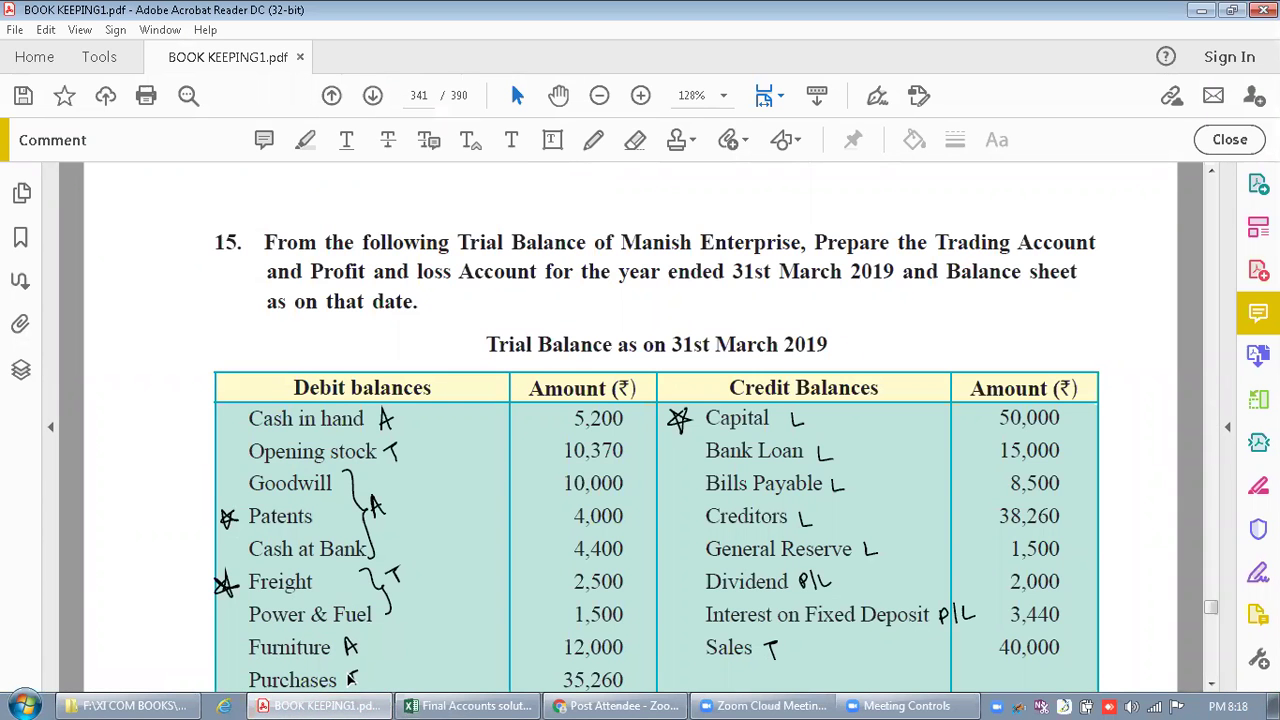
click(478, 700)
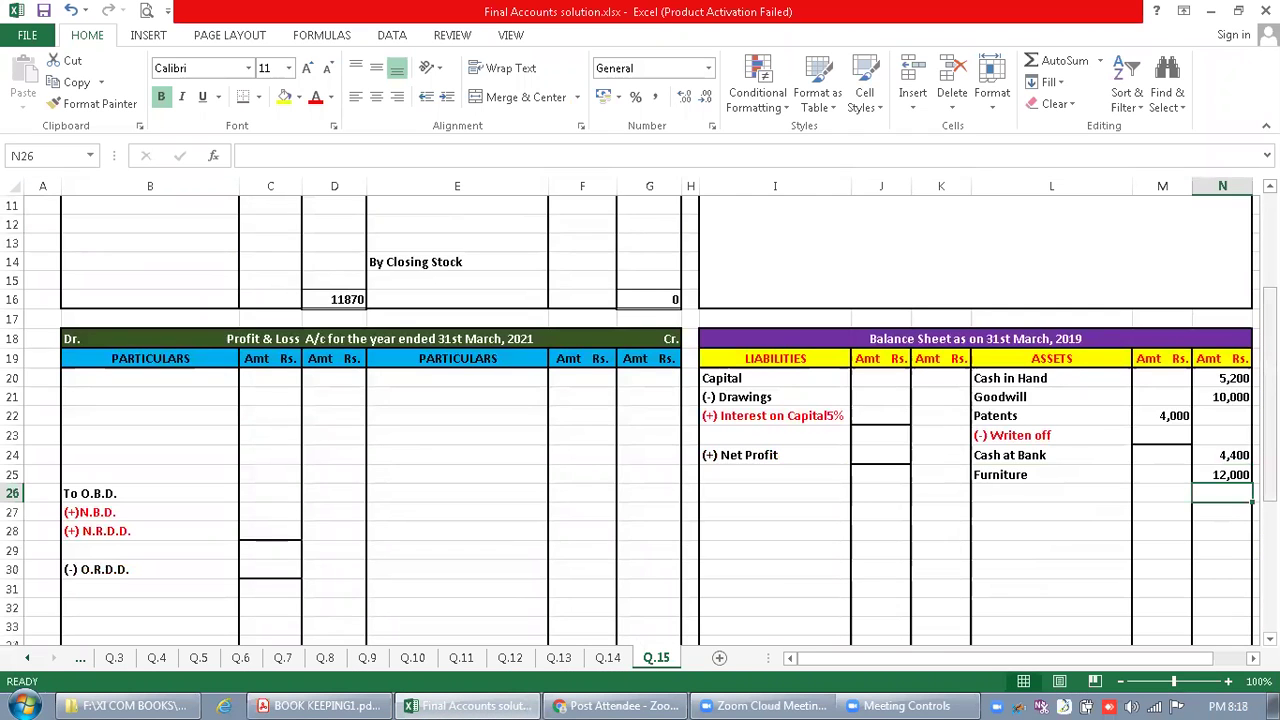
scroll(1220, 458, up, 3)
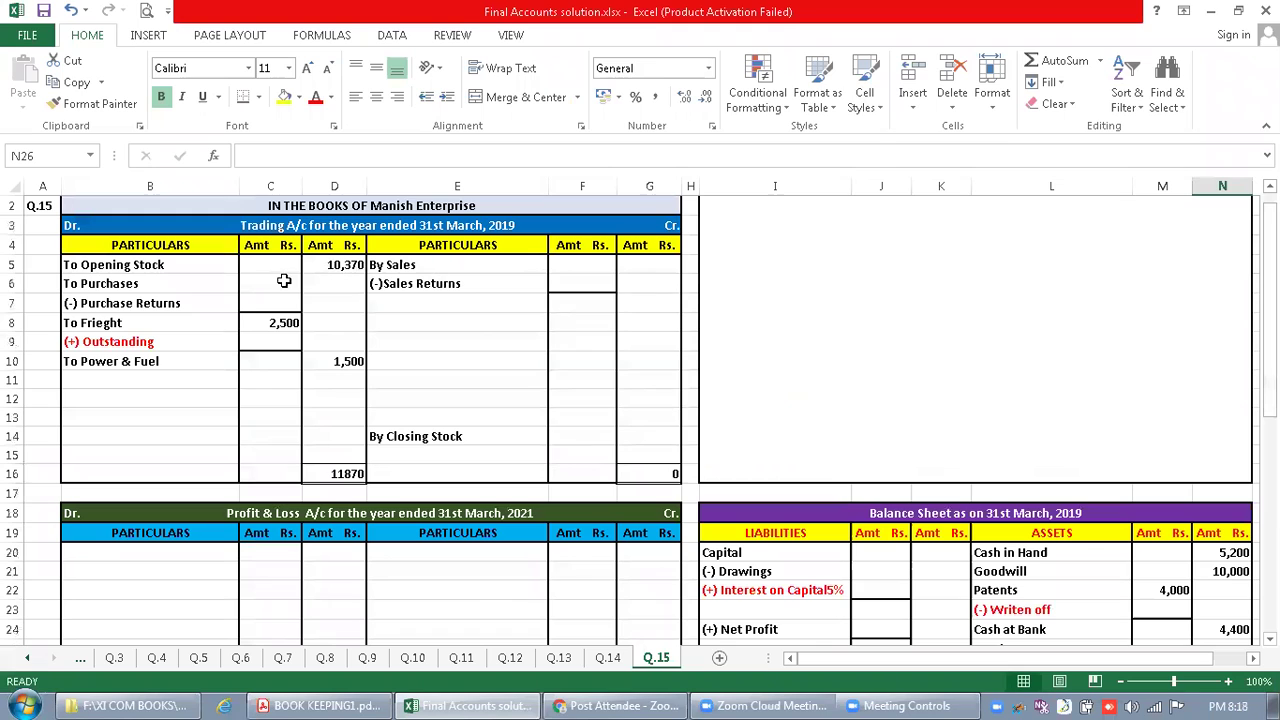
click(284, 281)
text(35,260)
key(Up)
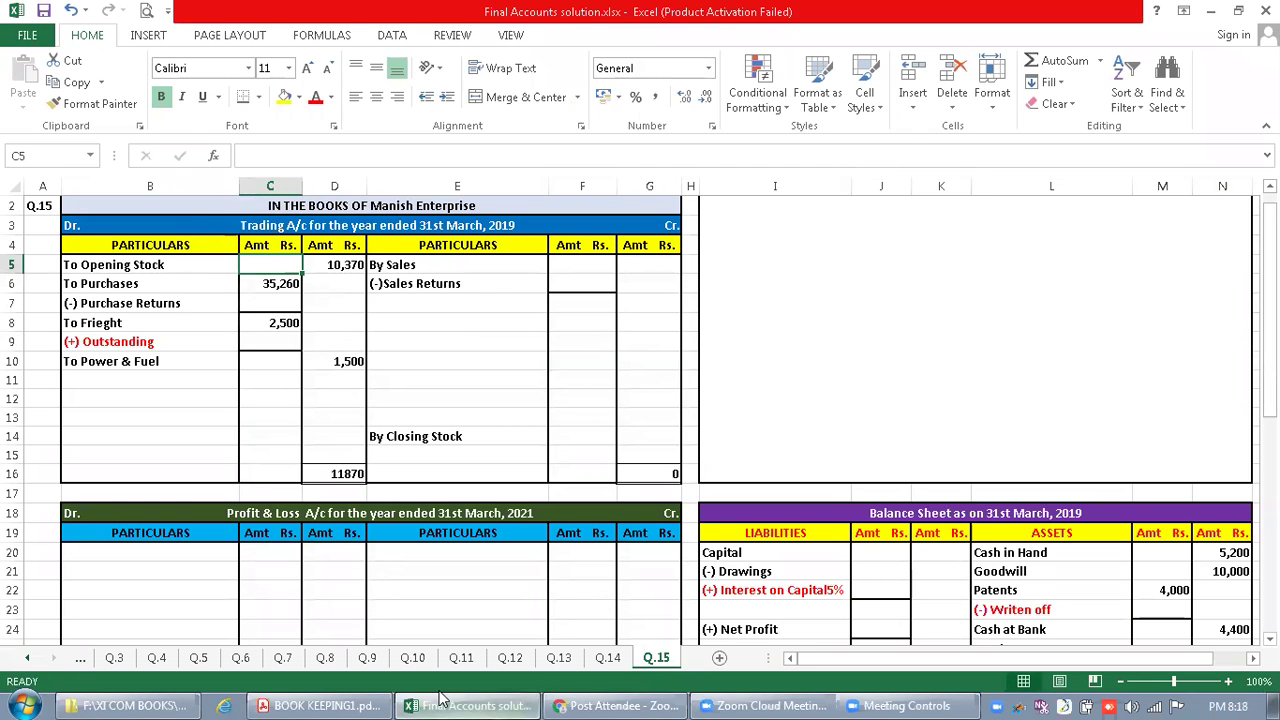
Look up the item after purchases in the PDF and add "To Mobile Charges" to Profit & Loss row 21, with 3,200 in the inner amount column
click(345, 700)
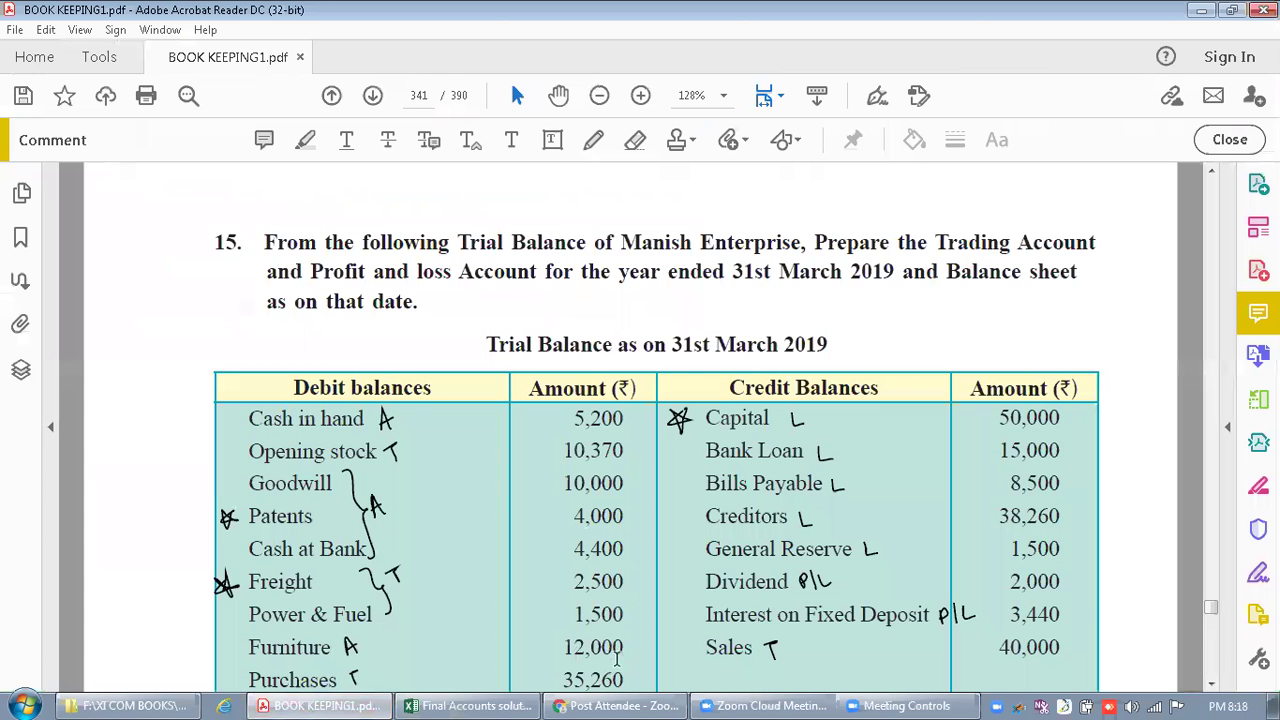
click(1211, 684)
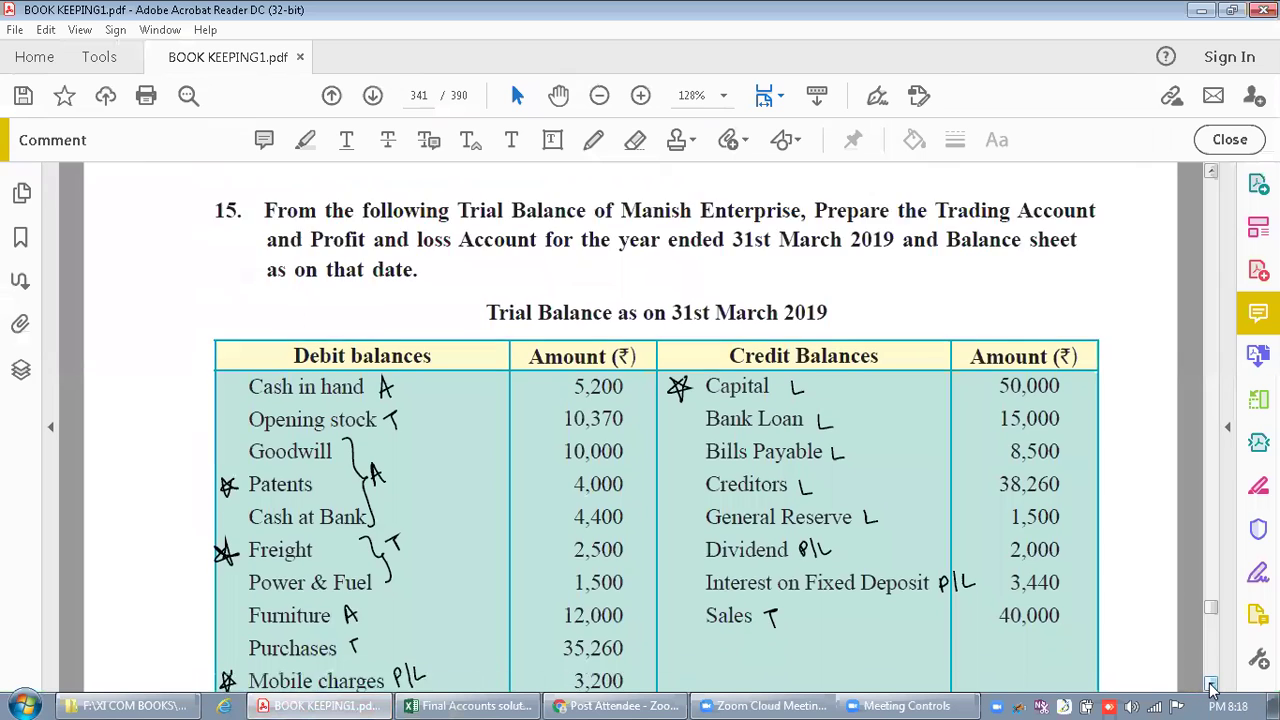
click(1211, 684)
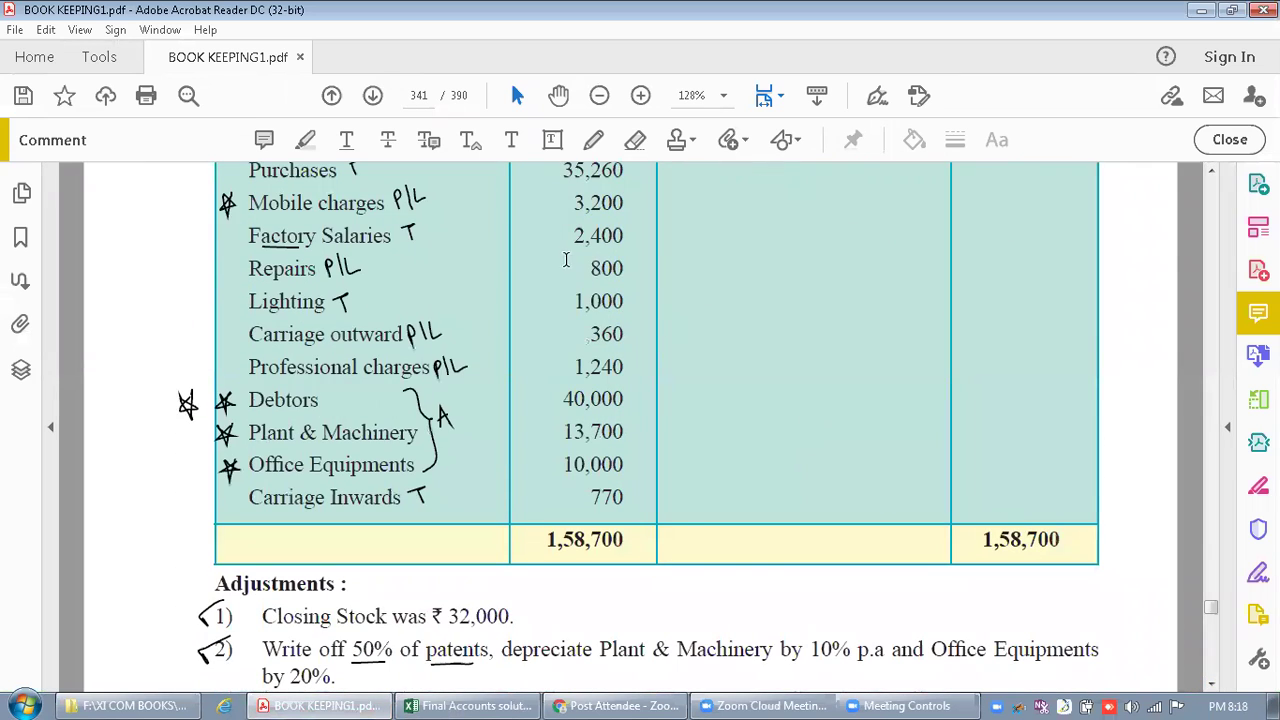
click(418, 204)
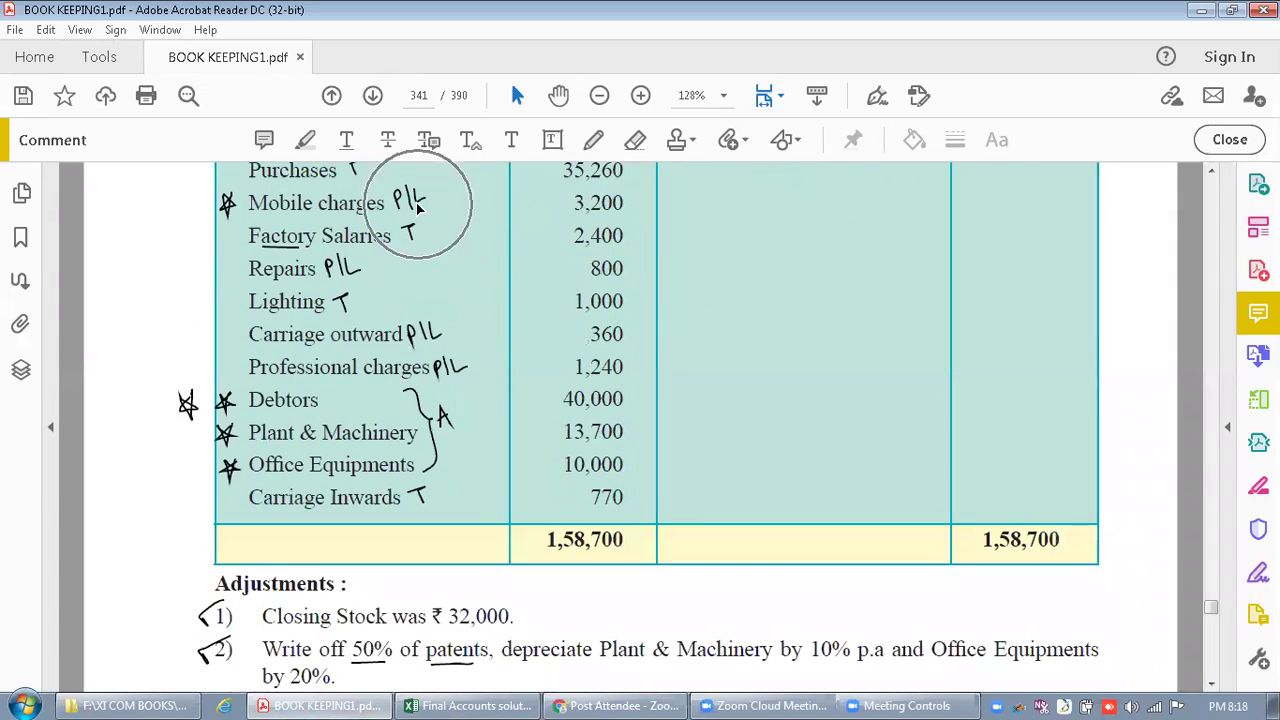
click(468, 706)
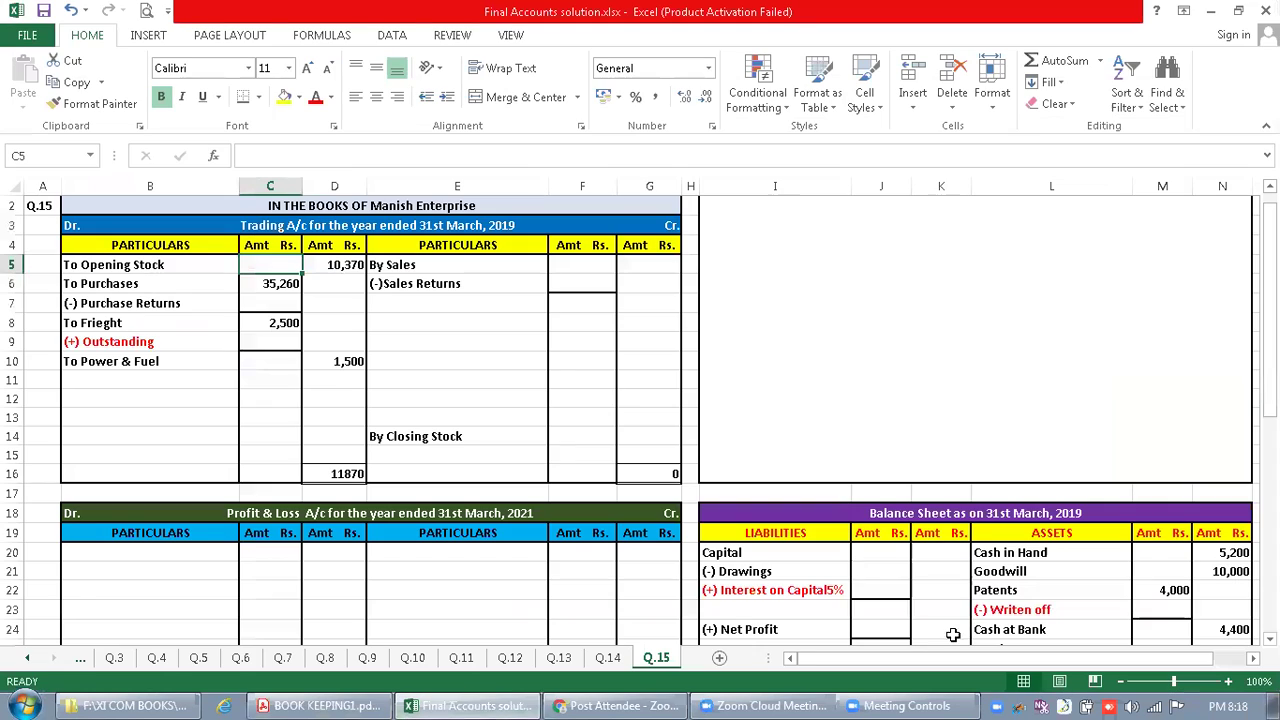
click(152, 571)
text(T)
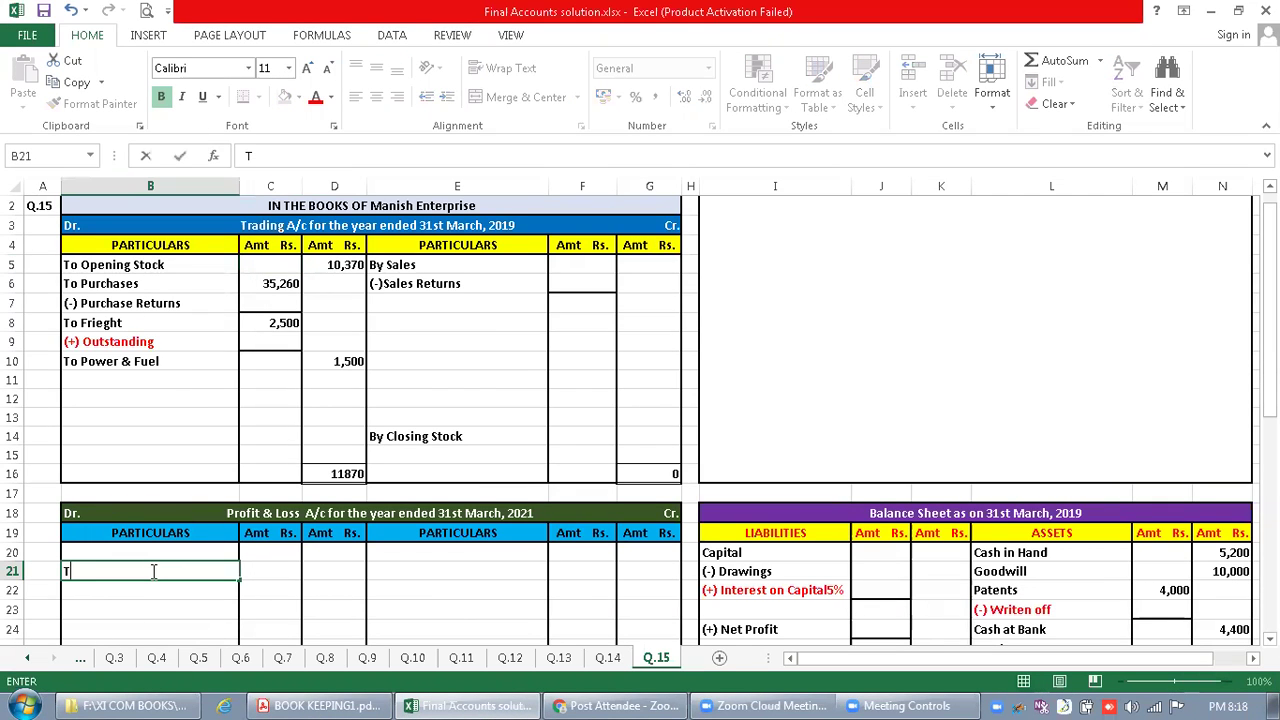
text(o Mobile Charges)
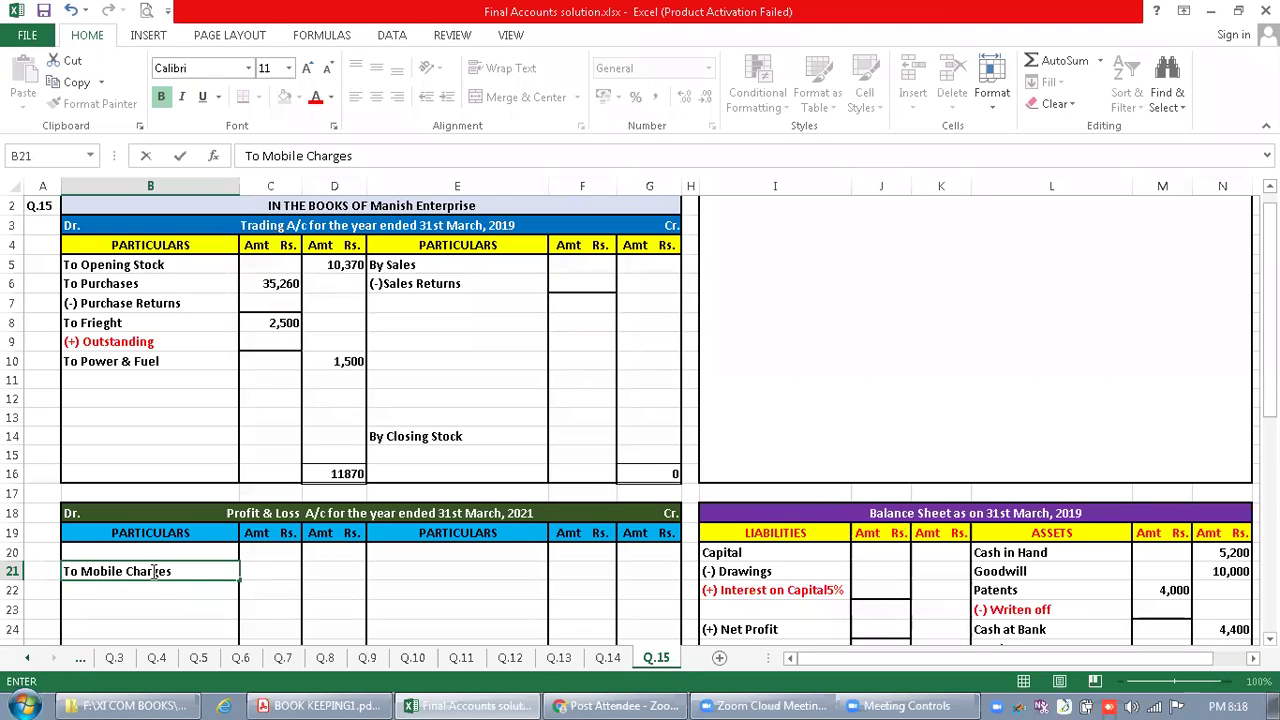
key(Tab)
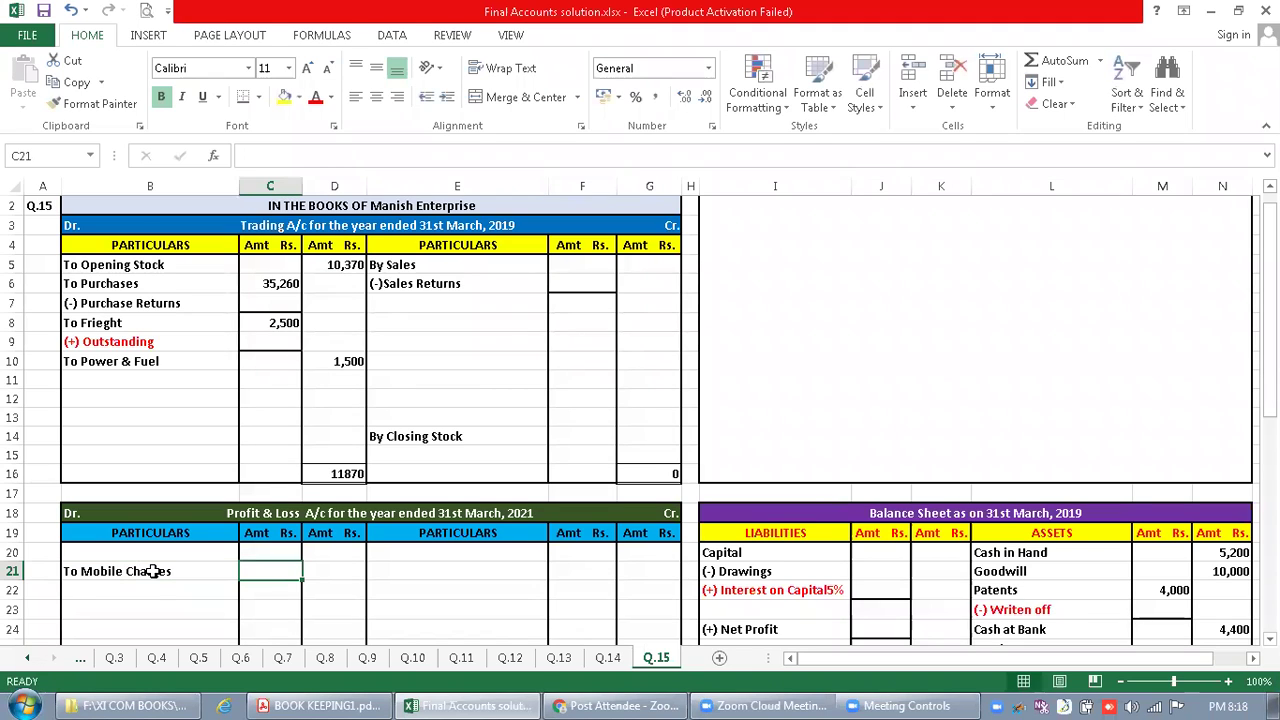
text(3,200)
key(Return)
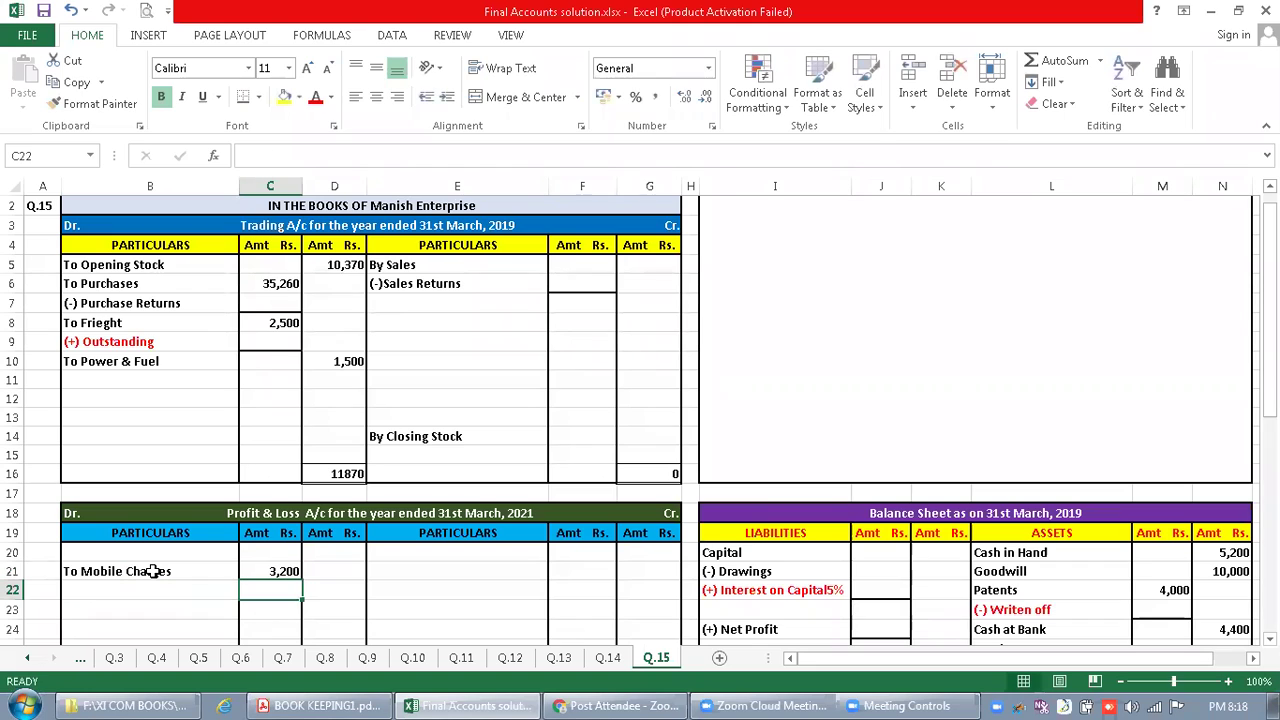
Copy the red "(+) Outstanding" line in B9:C9 to row 22, below mobile charges in the Profit & Loss account
click(118, 342)
key(Right)
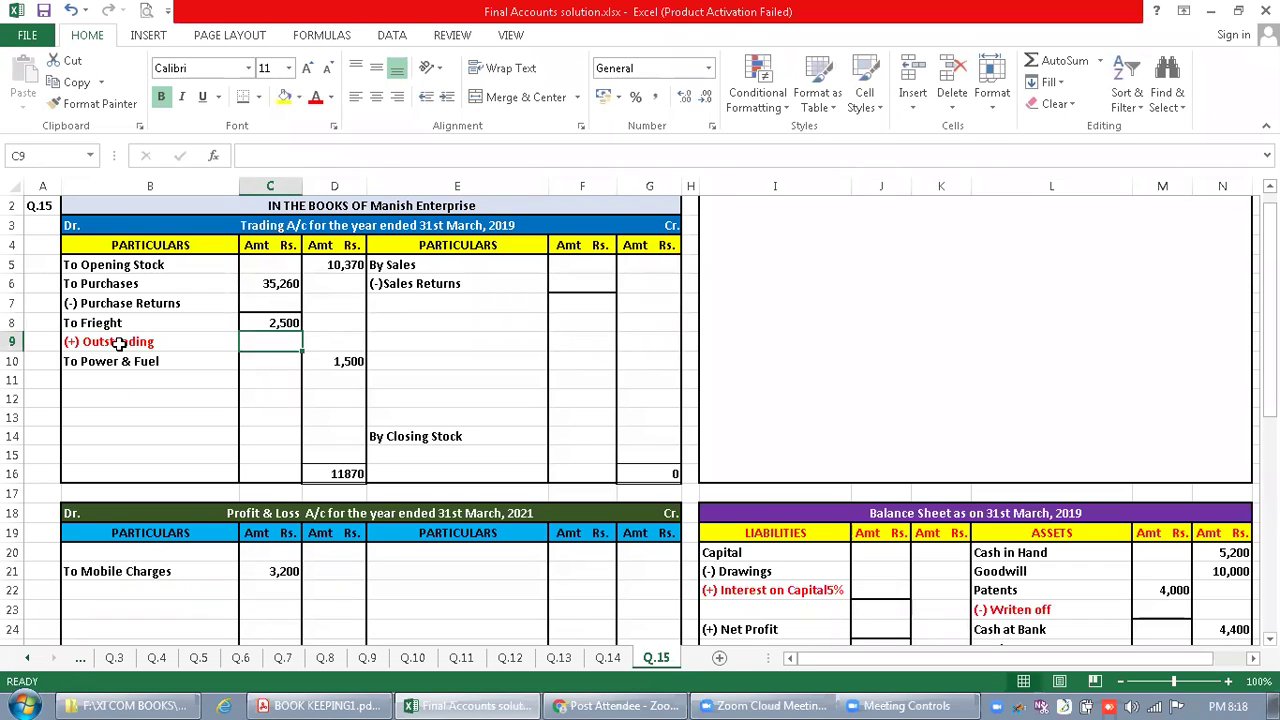
key(Left)
key(shift+Right)
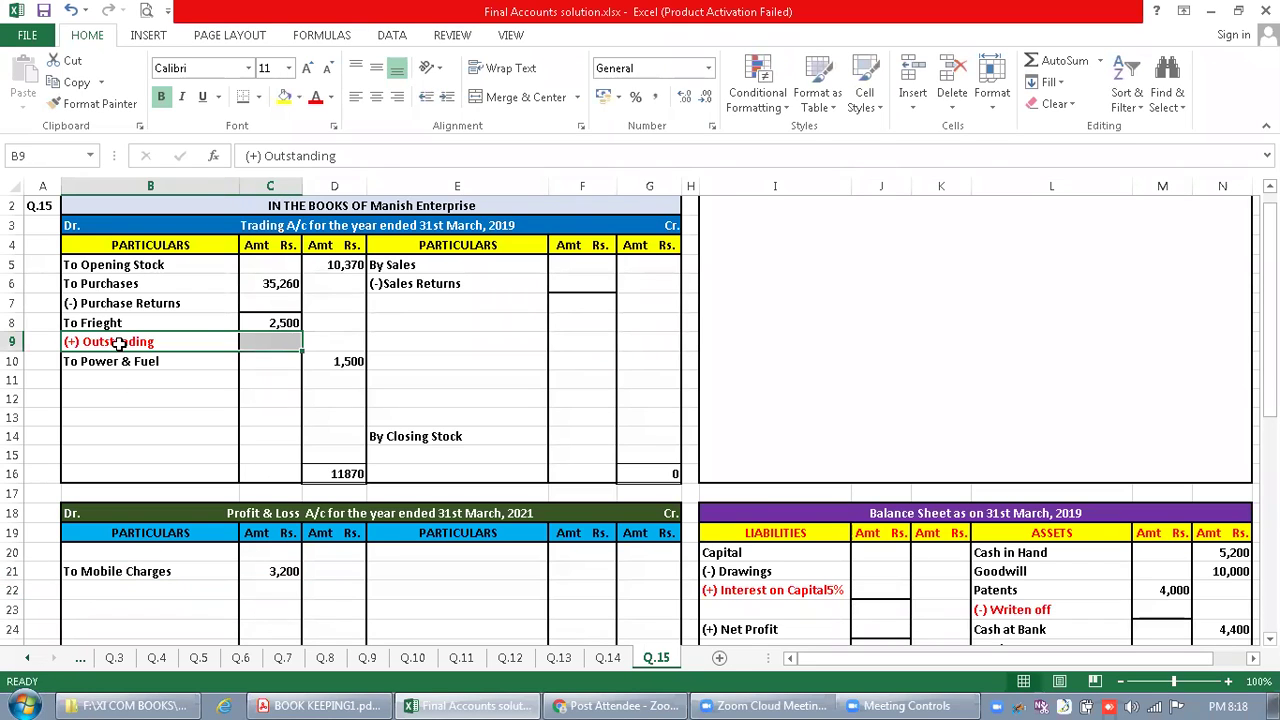
key(ctrl+c)
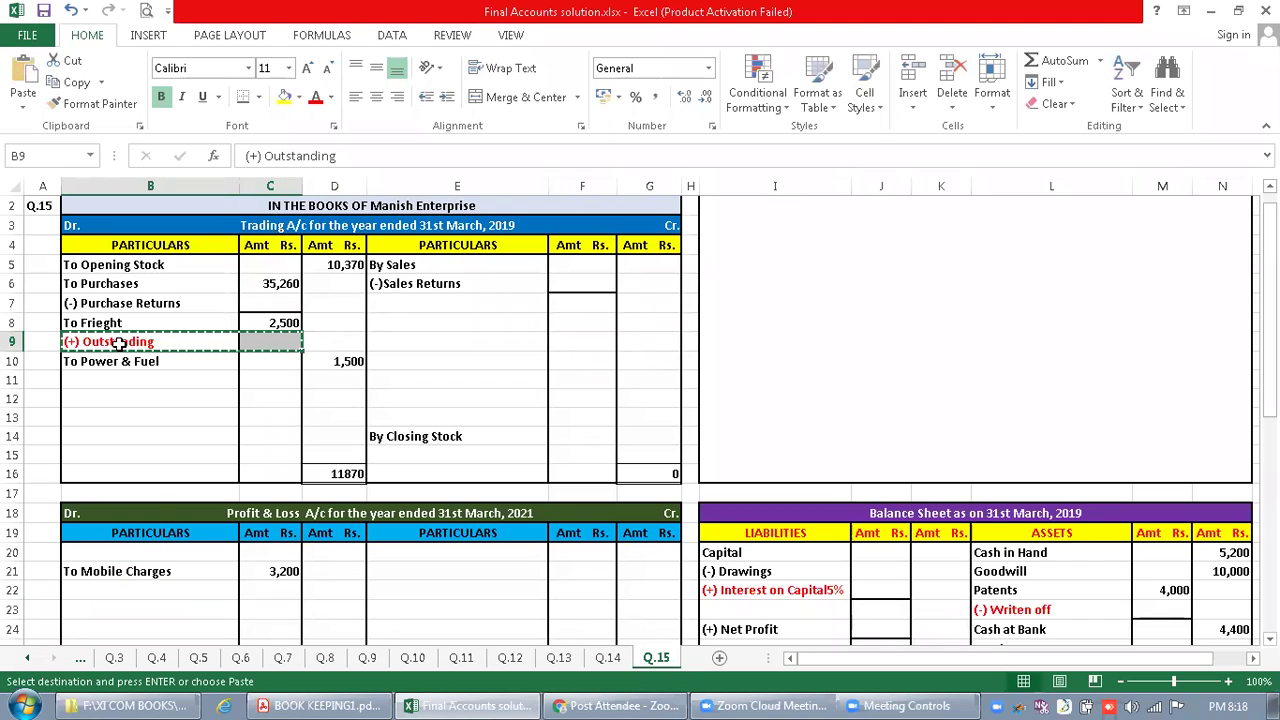
click(148, 595)
key(ctrl+v)
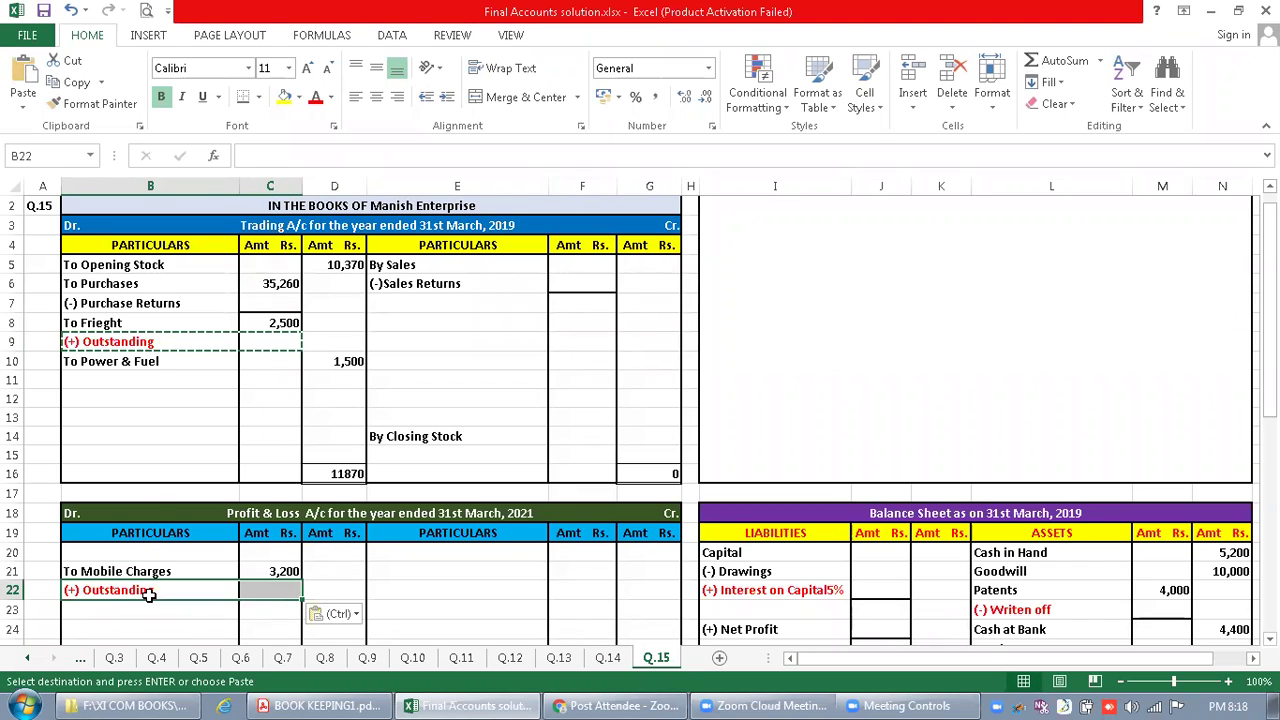
key(Down)
Look up factory salaries in the PDF and add "To Factory Salaries" to Trading Account row 11, with 2,400 in the outer amount column
click(318, 705)
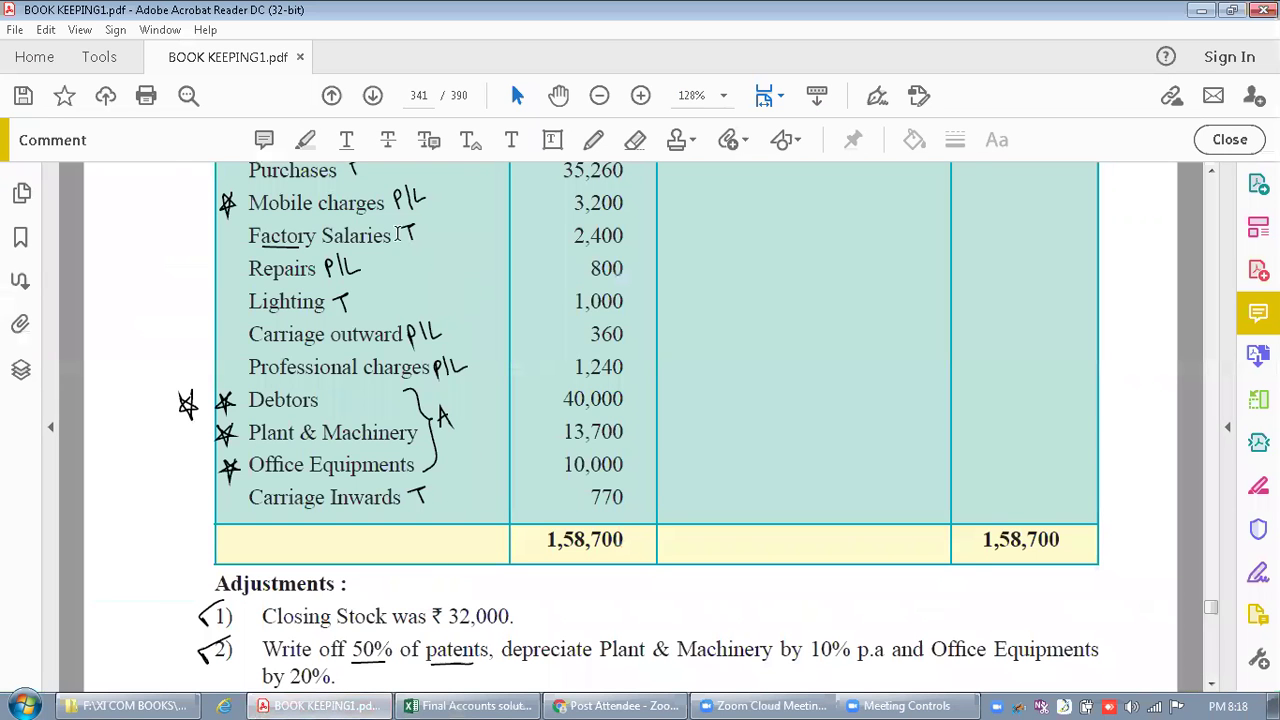
key(n)
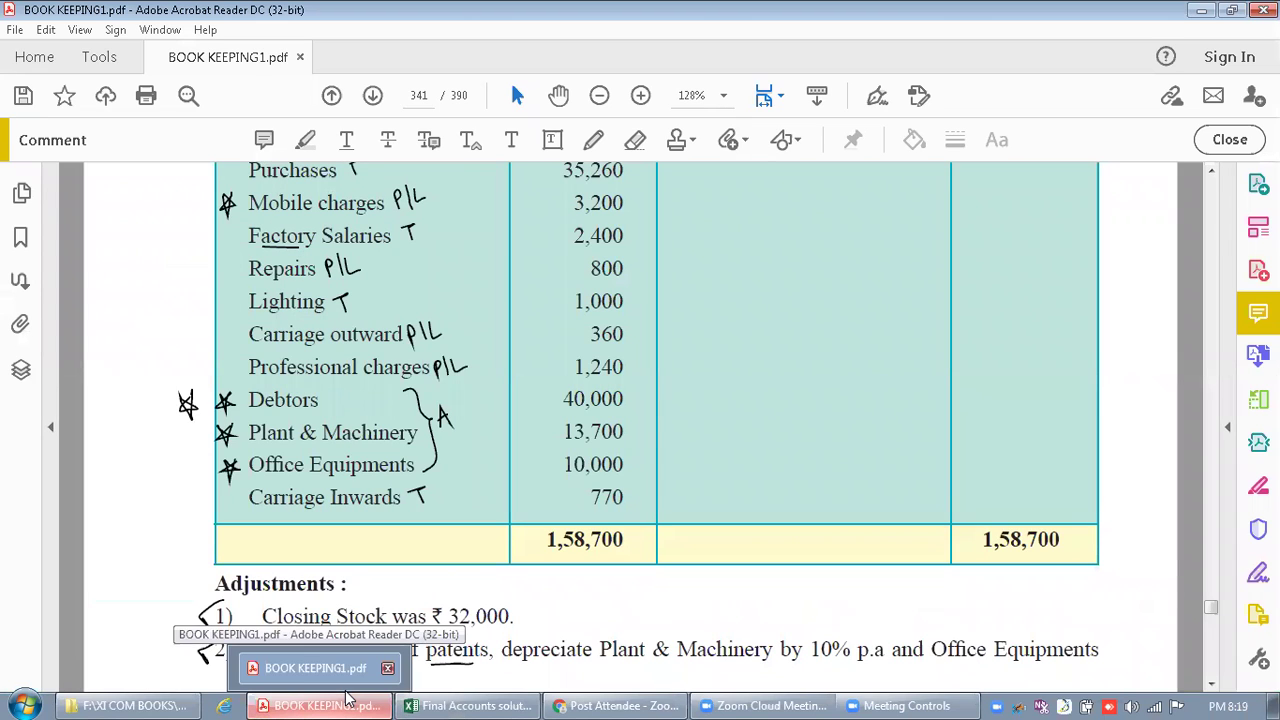
click(497, 700)
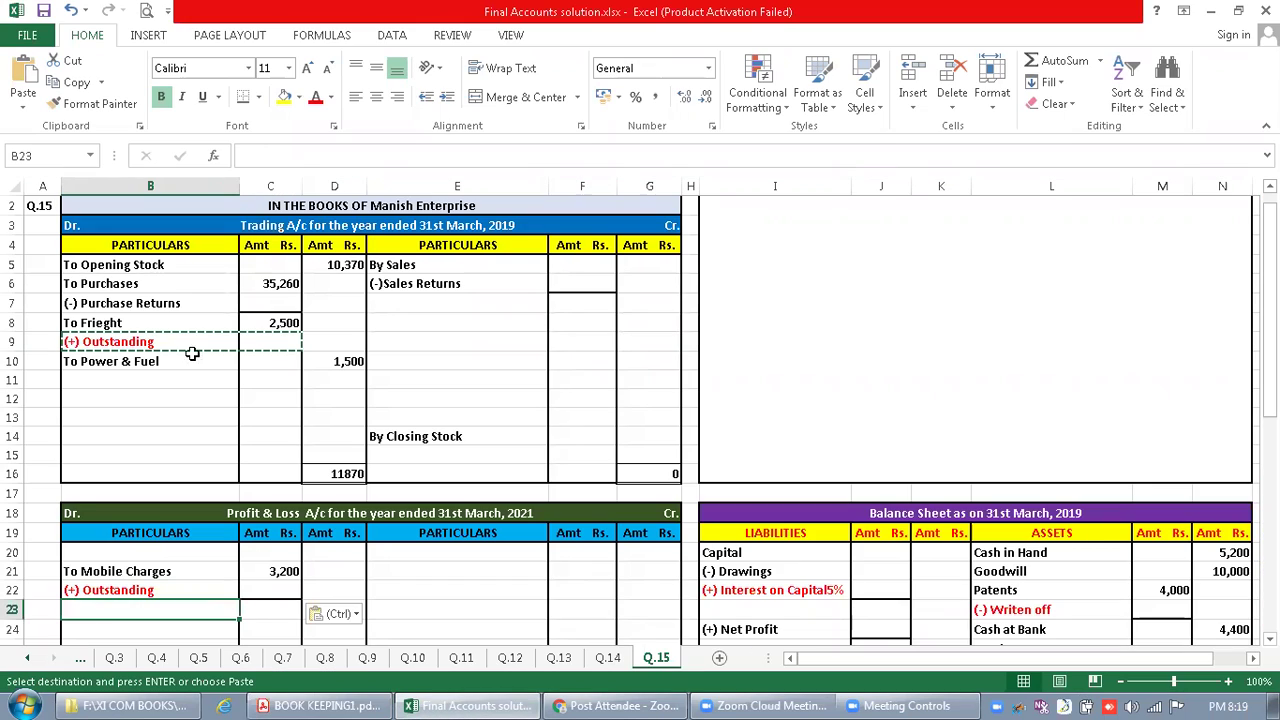
click(141, 376)
text(To)
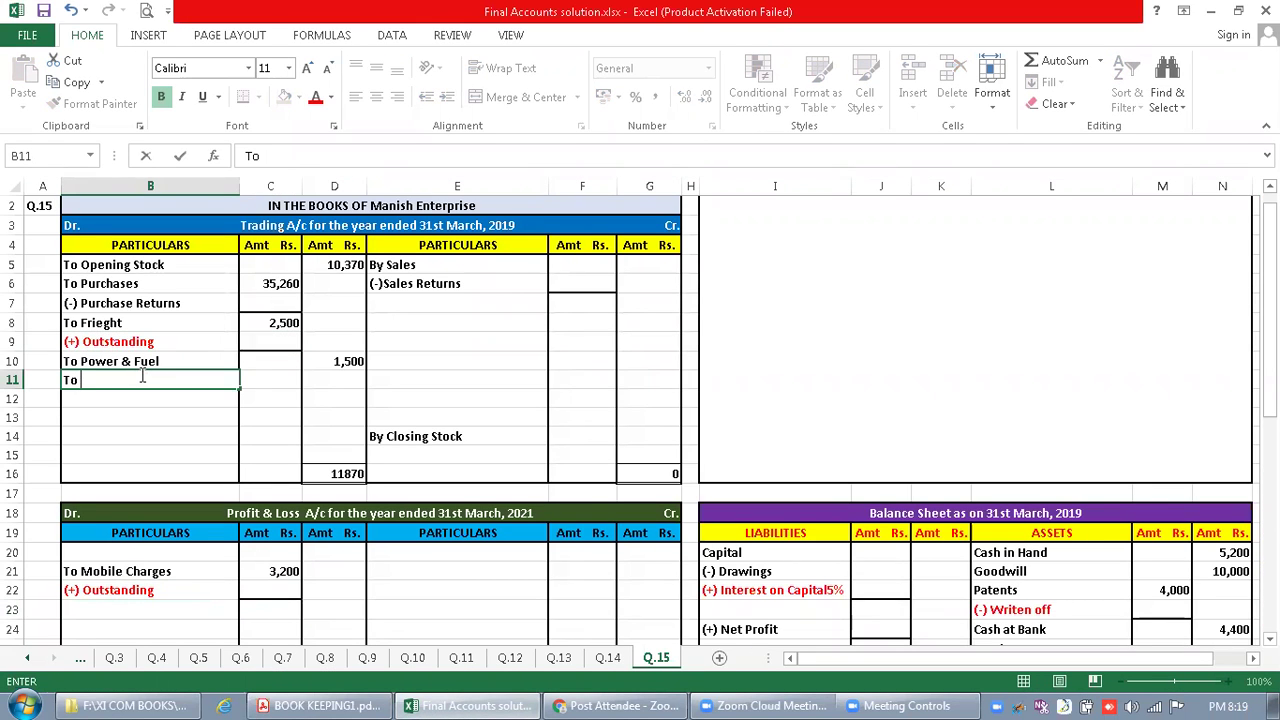
text( Factory Sala)
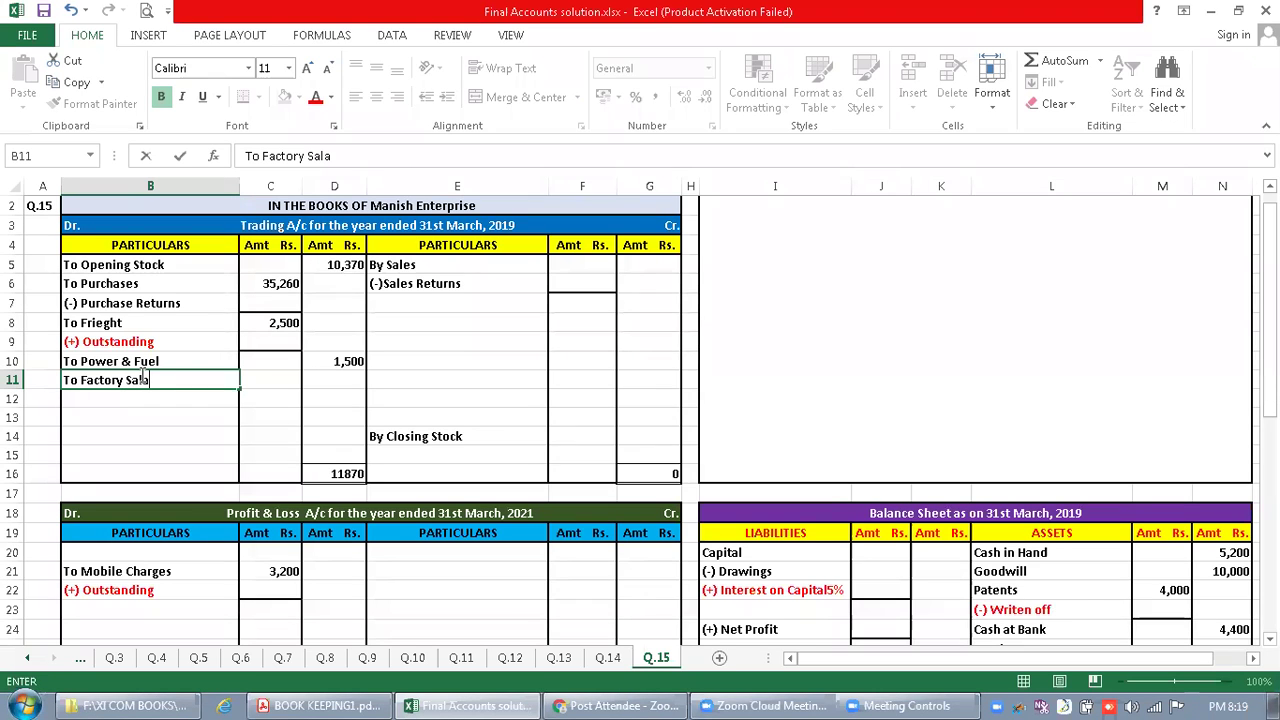
text(ries)
key(Tab)
key(Tab)
text(2,4)
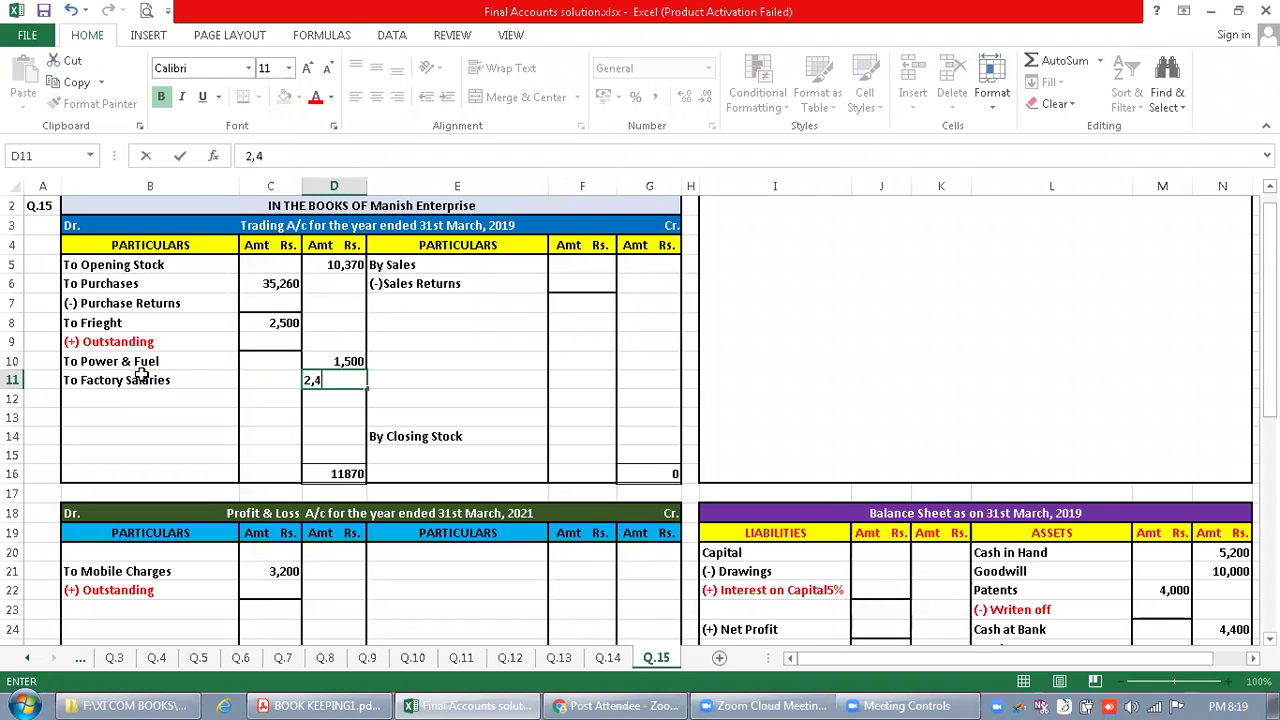
text(00)
key(Return)
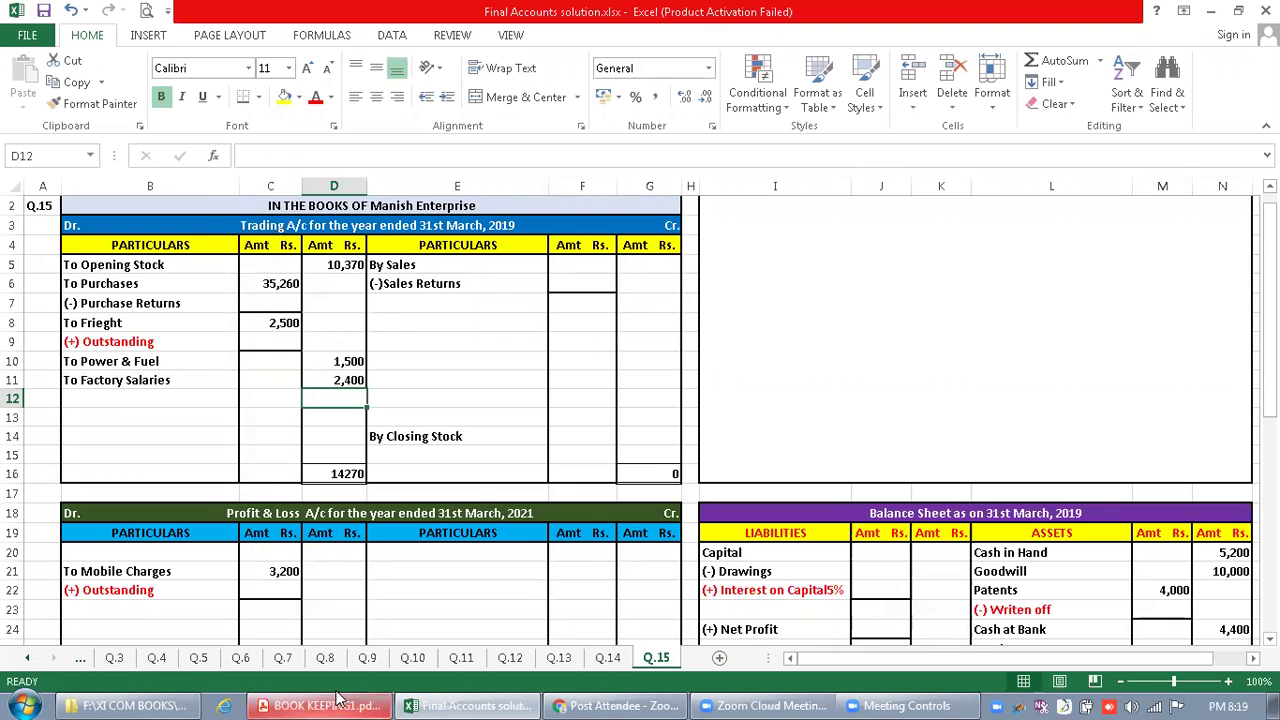
Look up repairs in the PDF and add "To Repairs" to Profit & Loss row 23, with 800 in the outer amount column
click(336, 702)
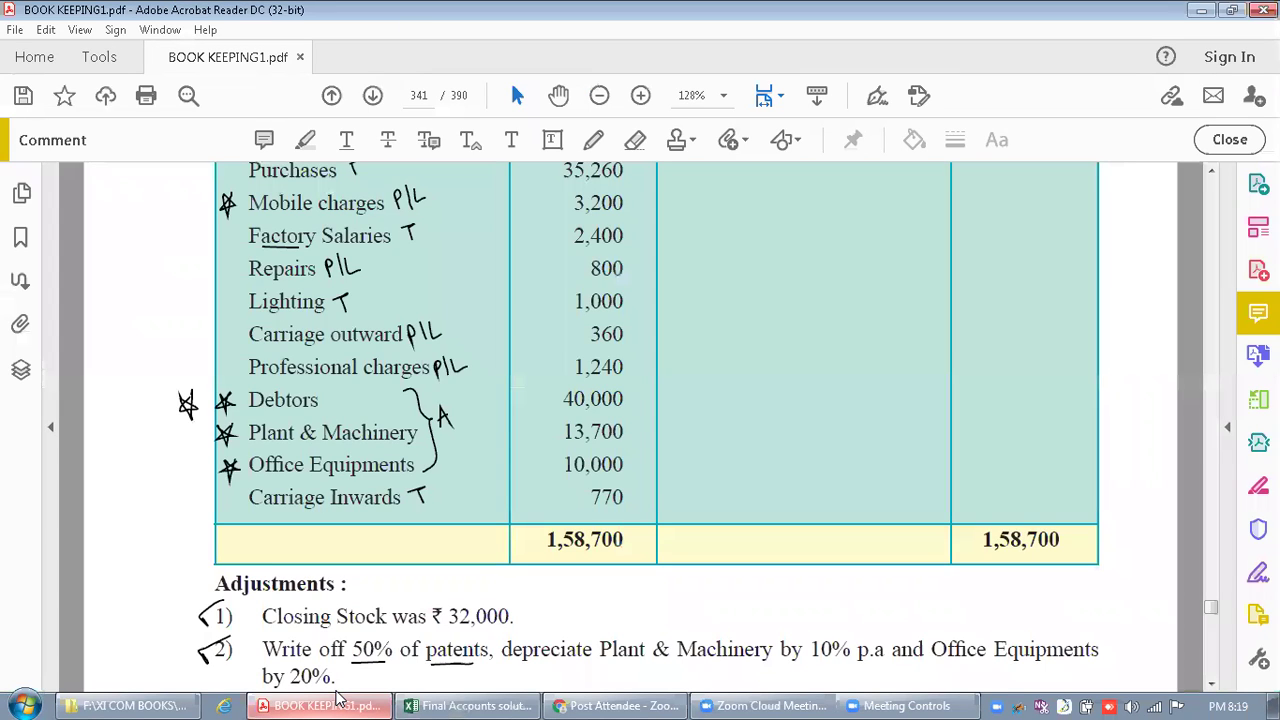
click(381, 267)
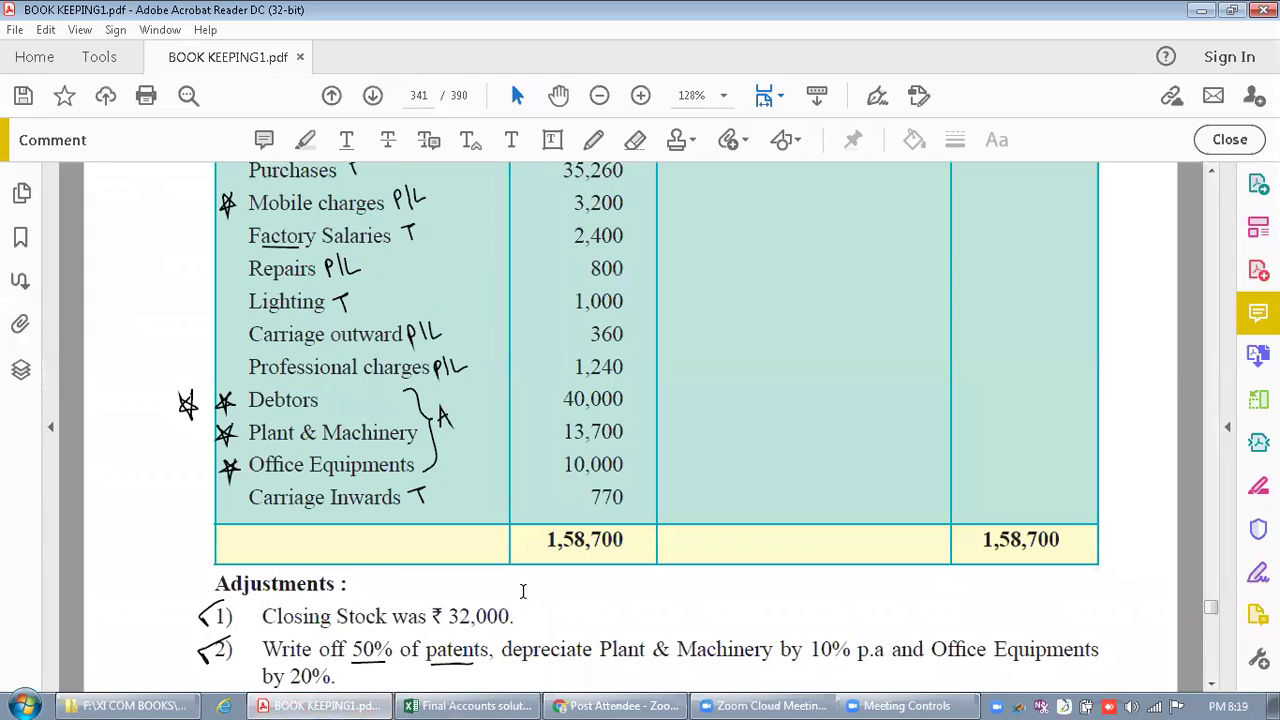
click(480, 702)
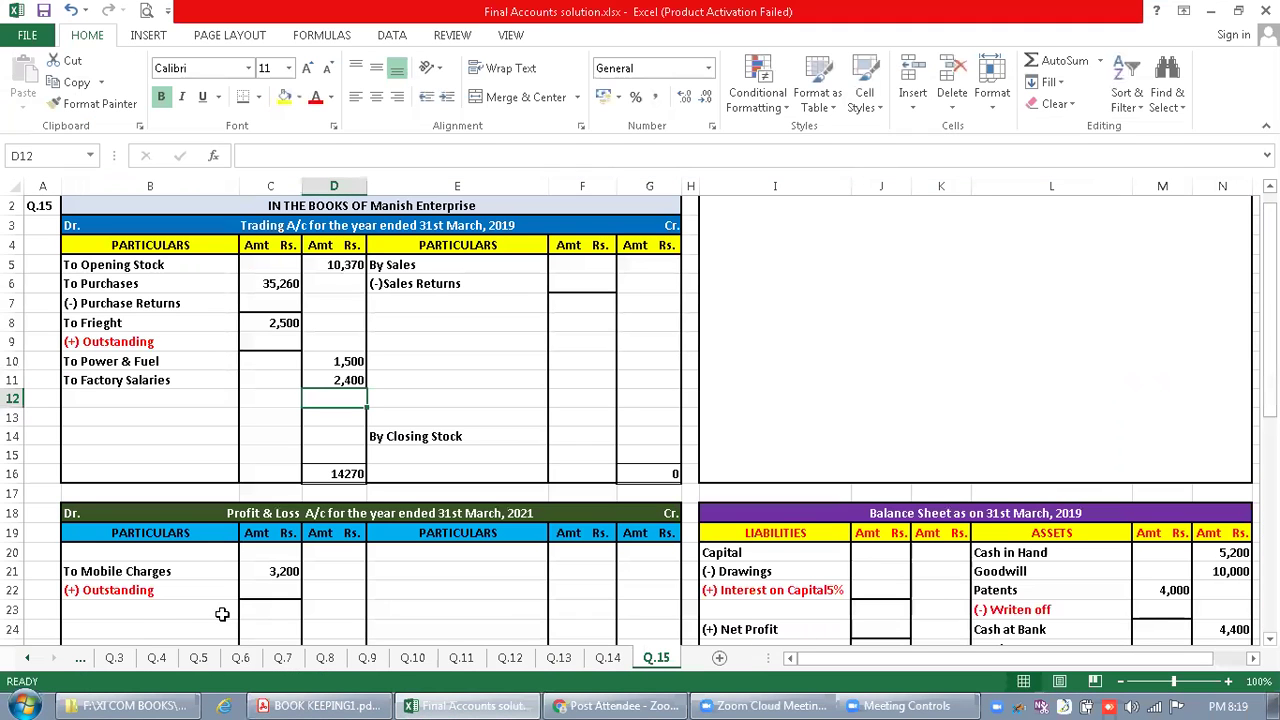
click(130, 607)
text(To Repai)
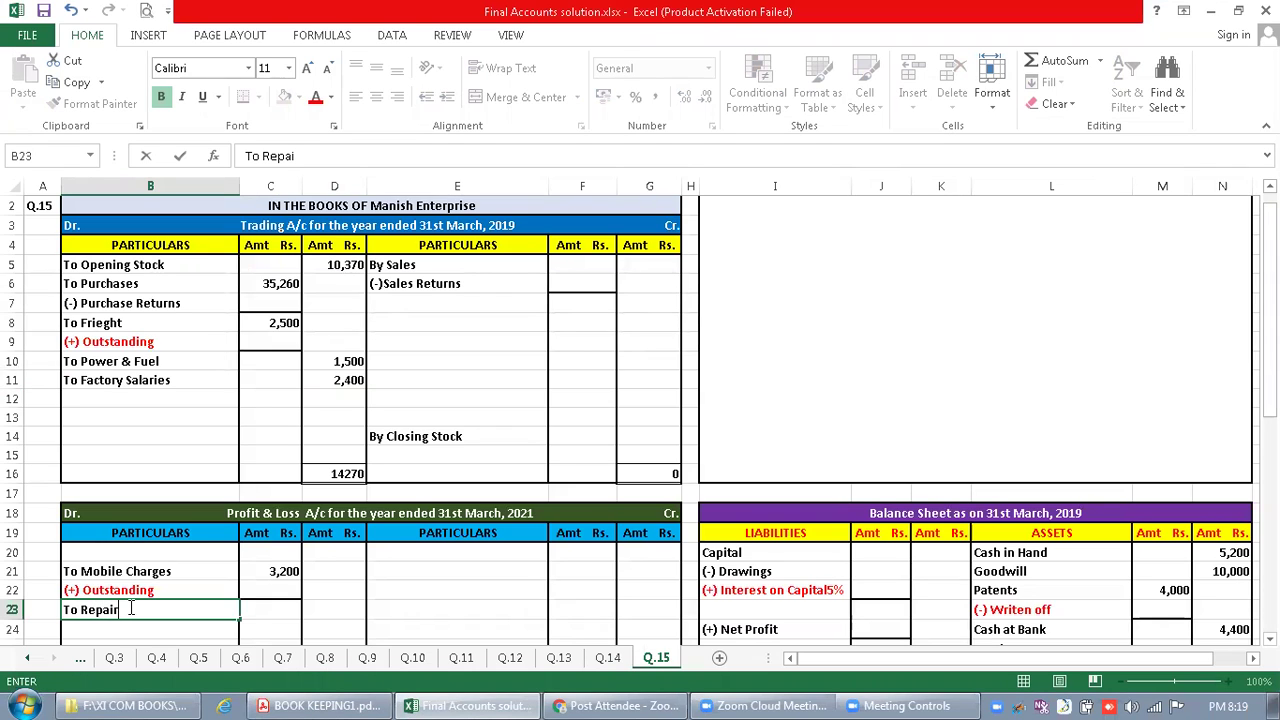
text(rs)
click(316, 611)
text(800)
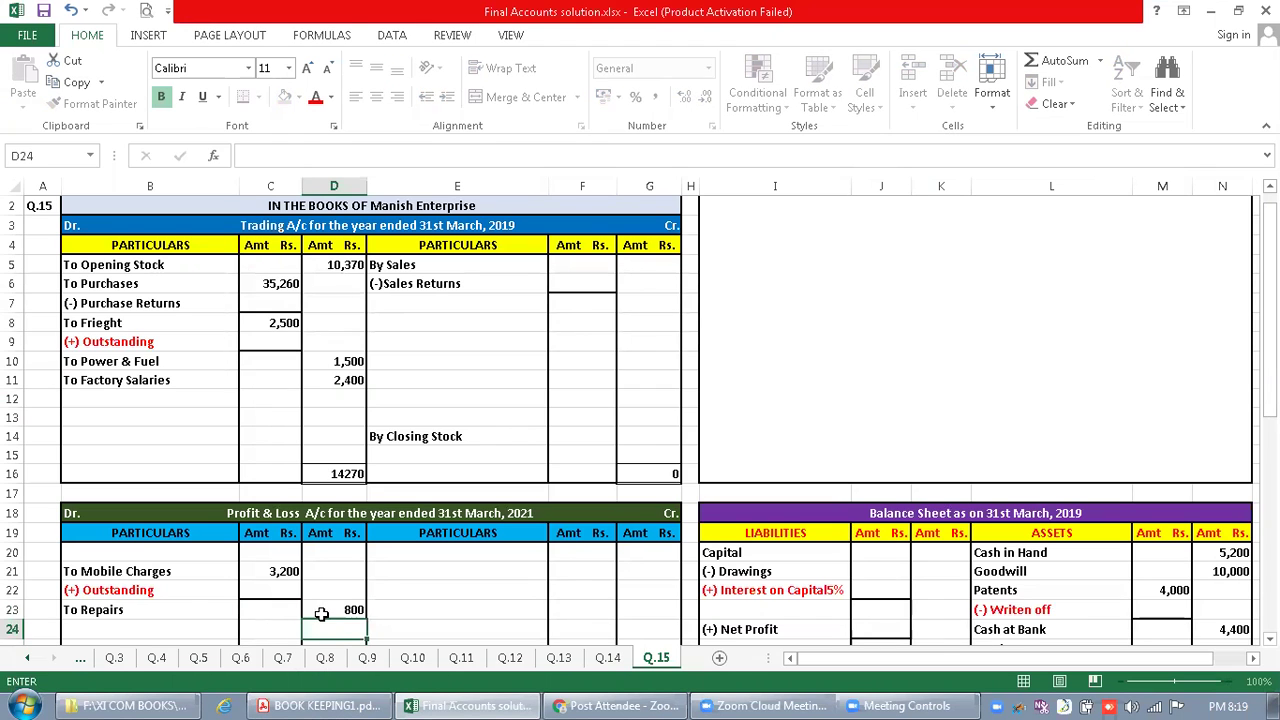
key(Return)
Look up lighting in the PDF and add "To Lighting" to Trading Account row 12, with 1,000 in the outer amount column
click(347, 697)
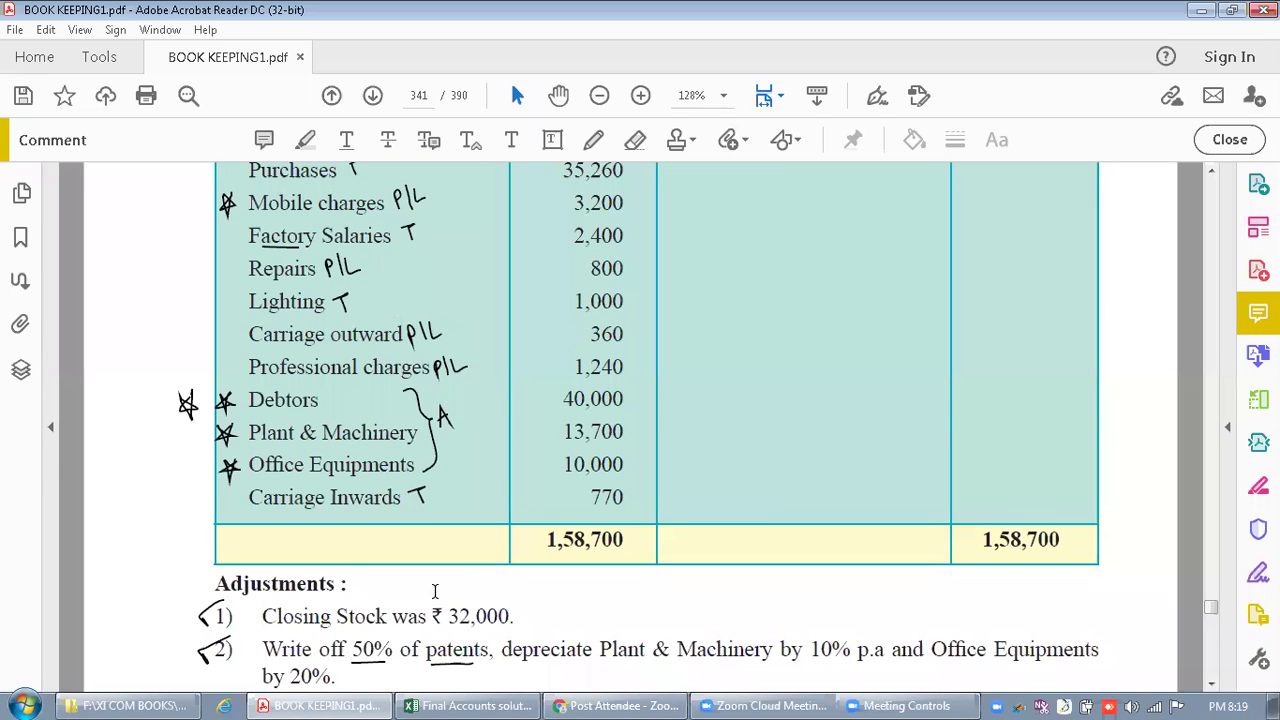
click(466, 706)
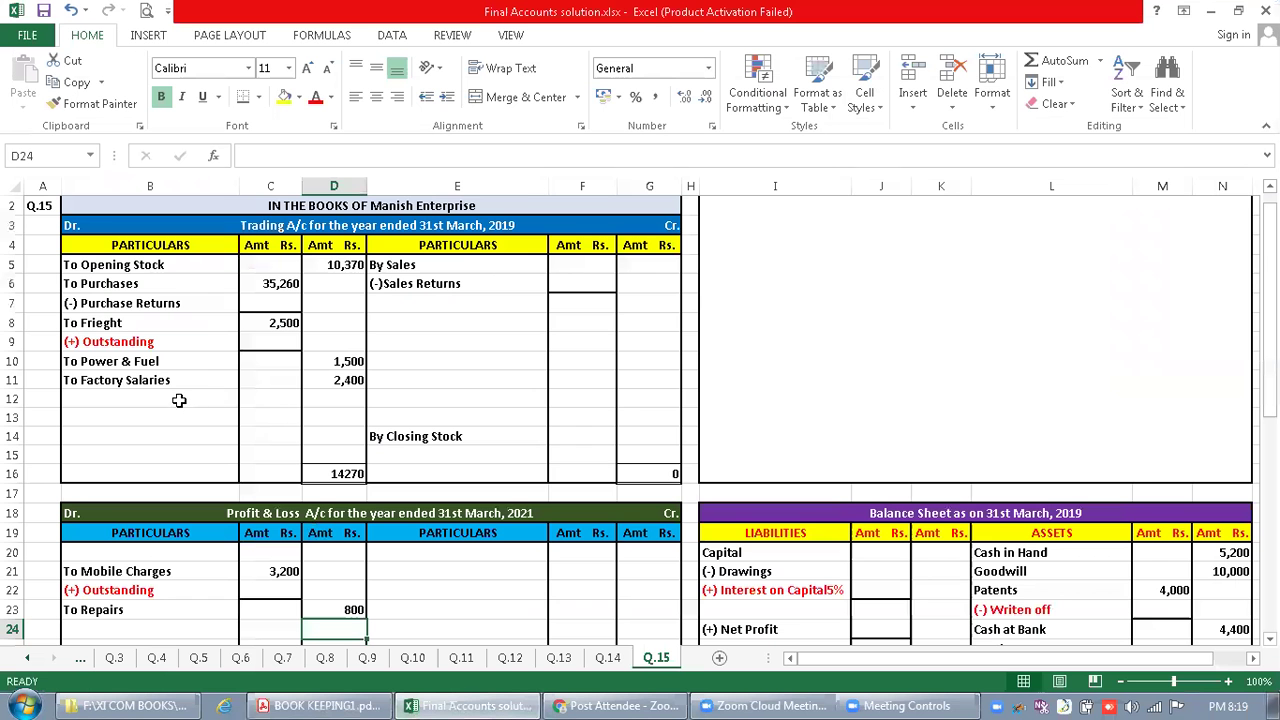
click(175, 401)
text(To Lighting)
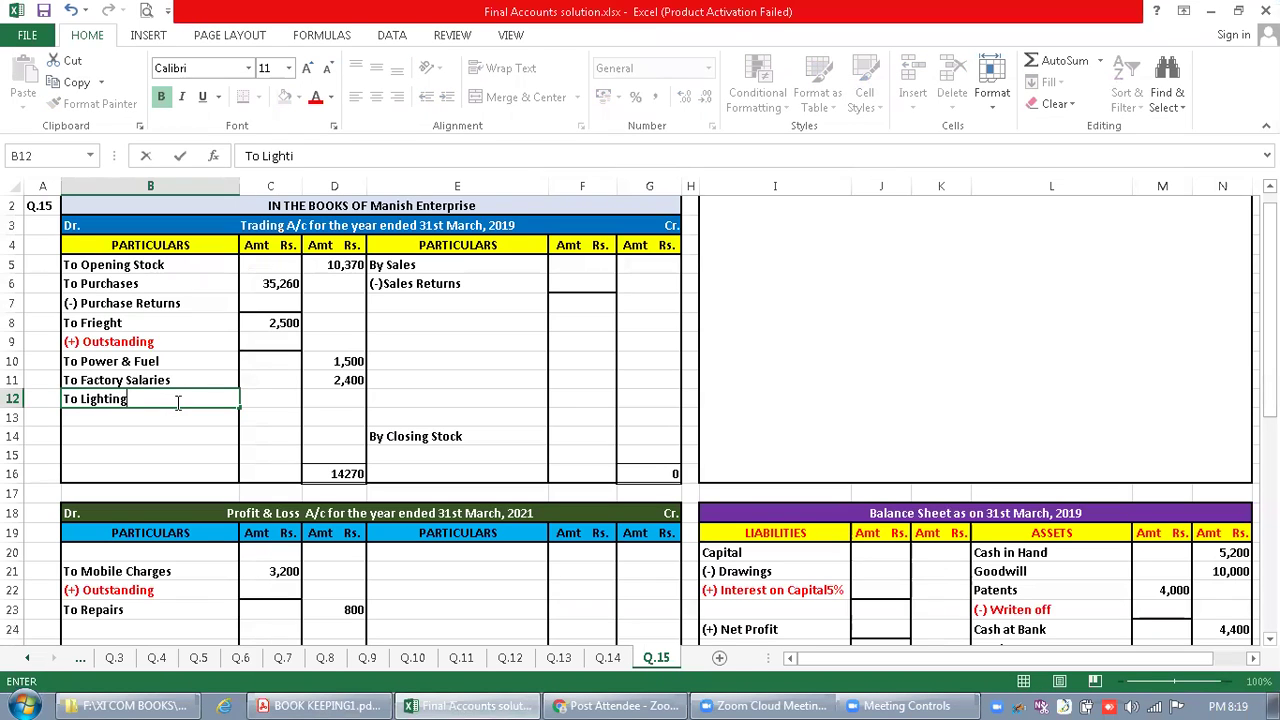
click(335, 400)
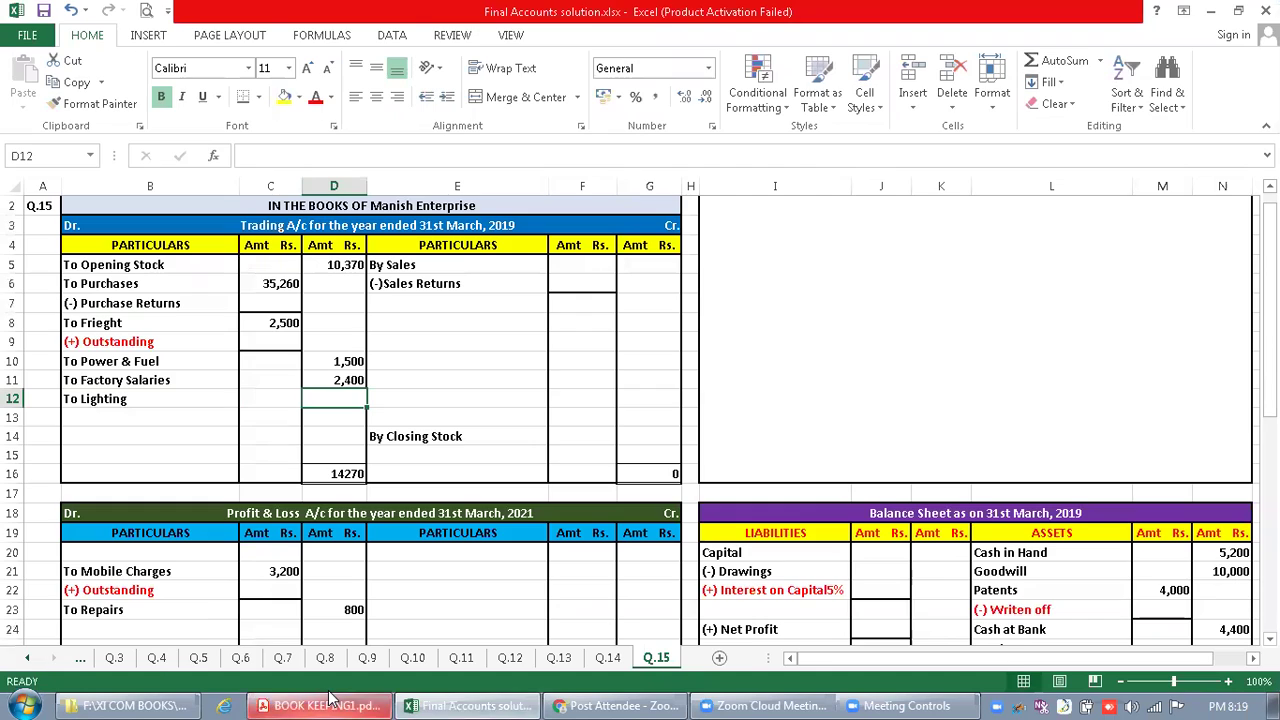
click(325, 705)
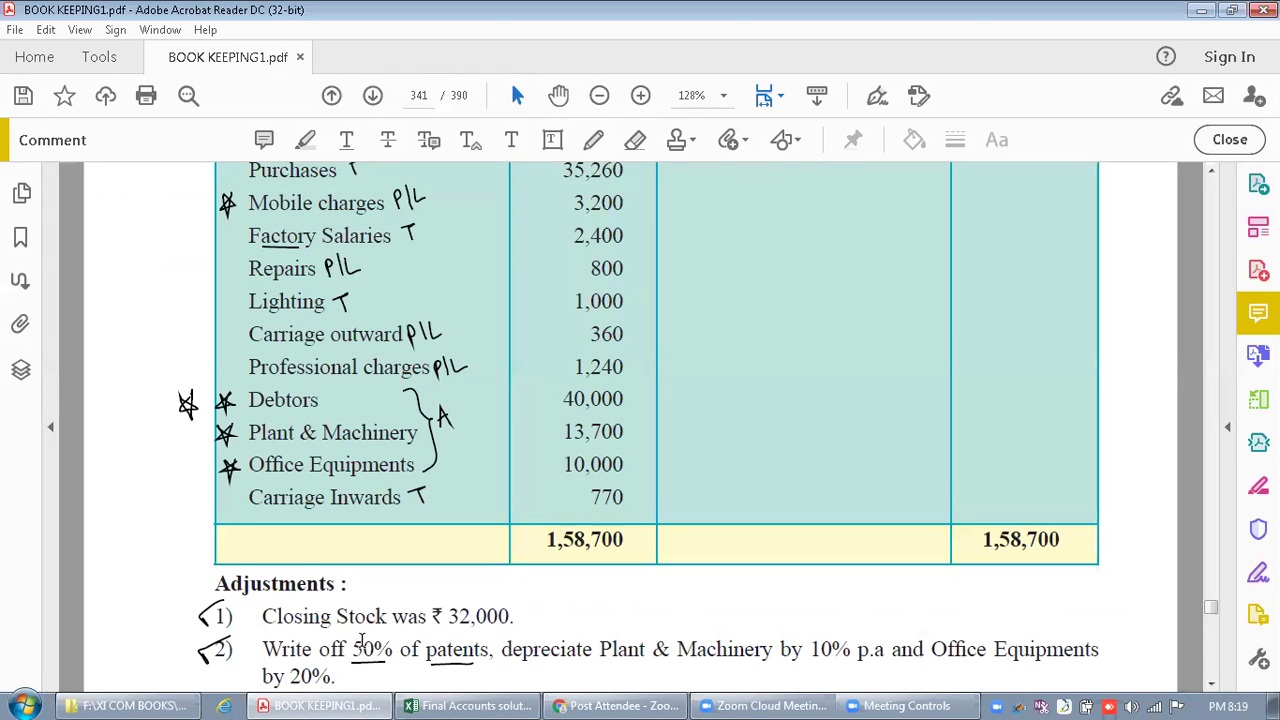
click(445, 700)
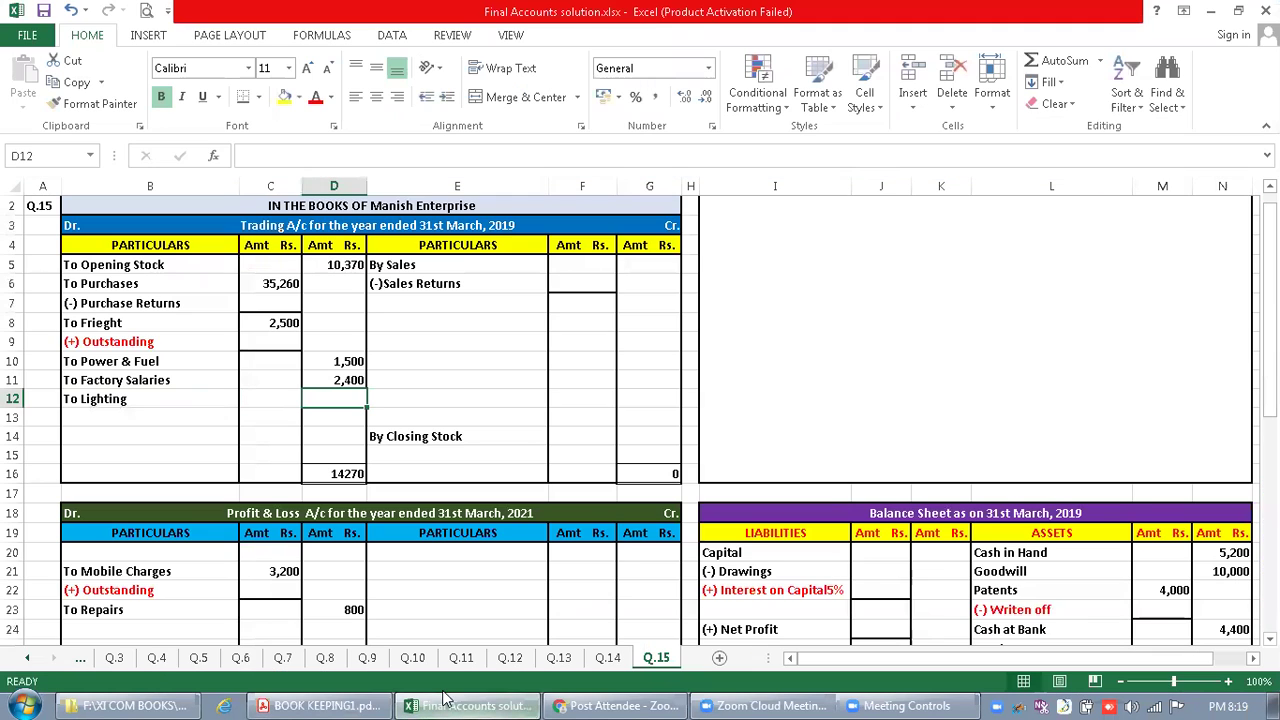
text(1,000)
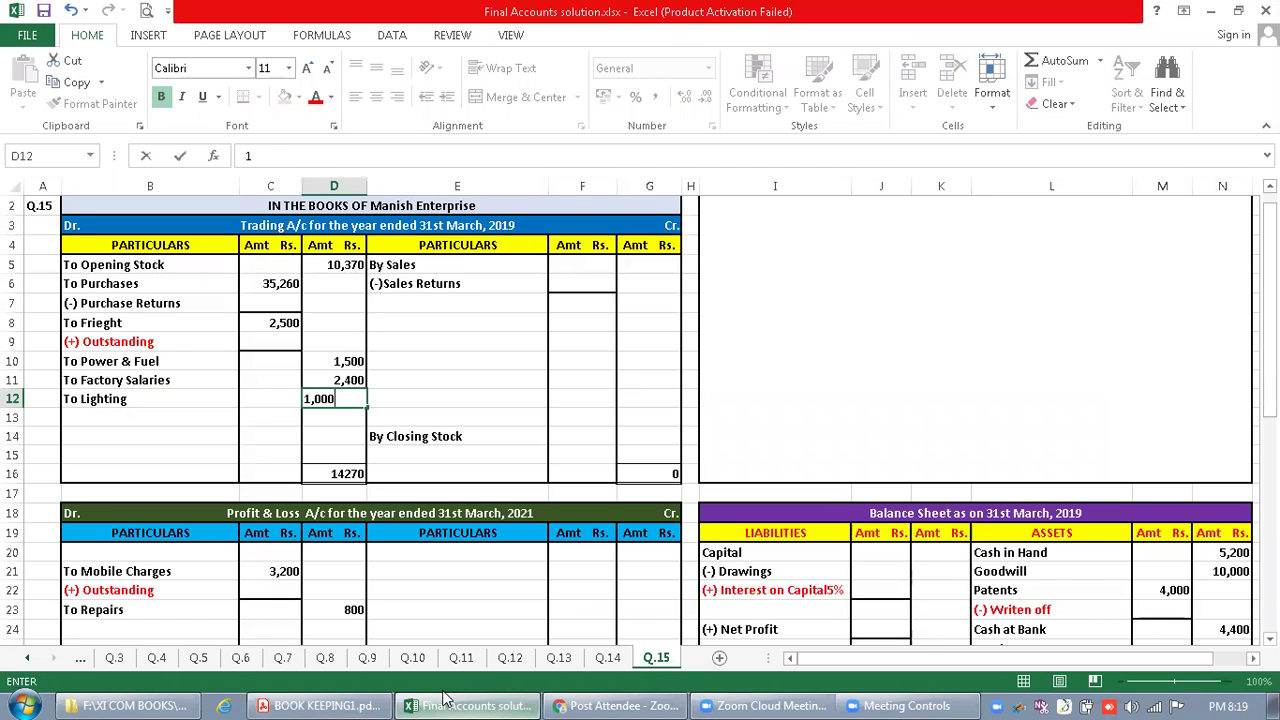
key(Return)
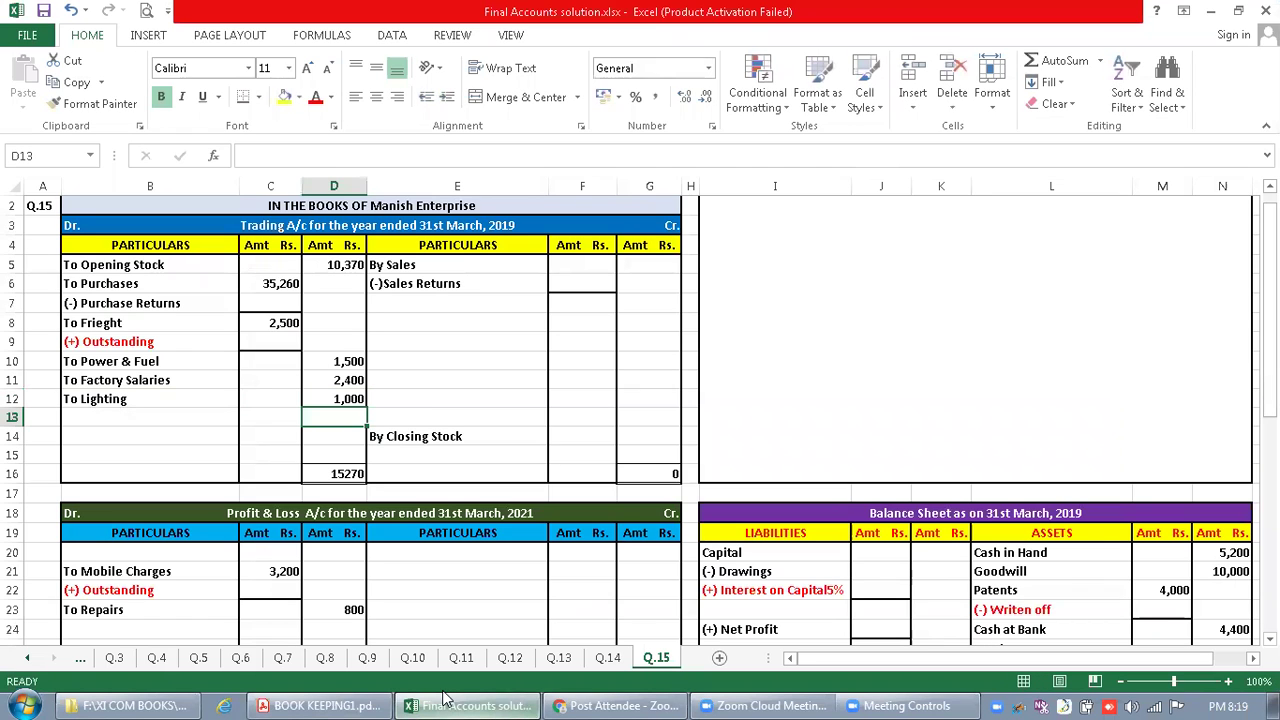
Look up carriage outward in the PDF and add "To Carriage outwards" to Profit & Loss row 24, with 360 in the outer amount column
click(312, 698)
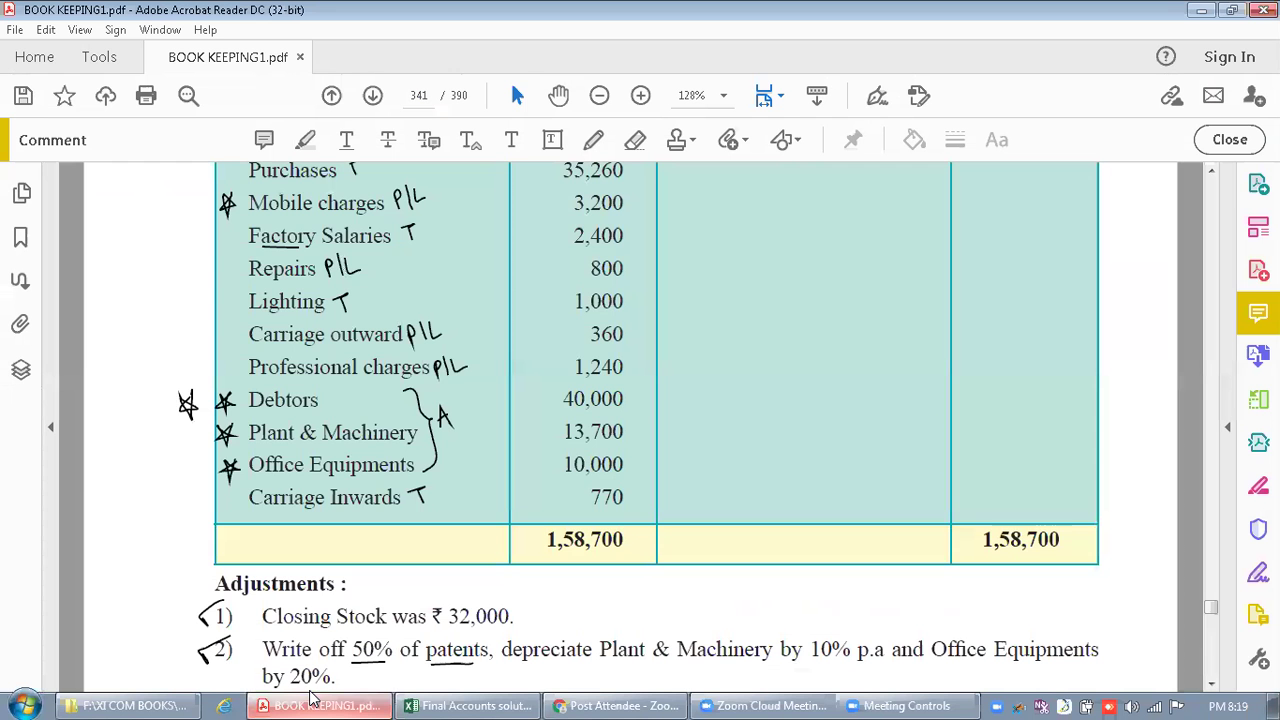
click(369, 334)
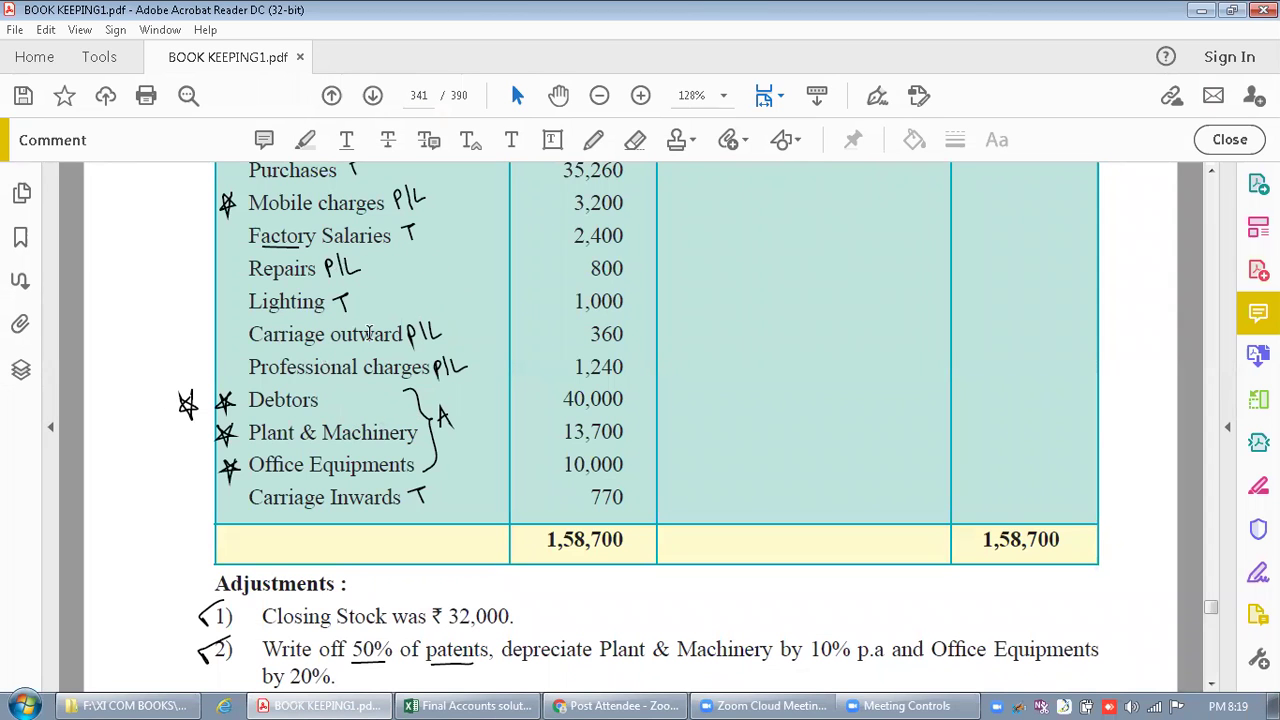
click(468, 706)
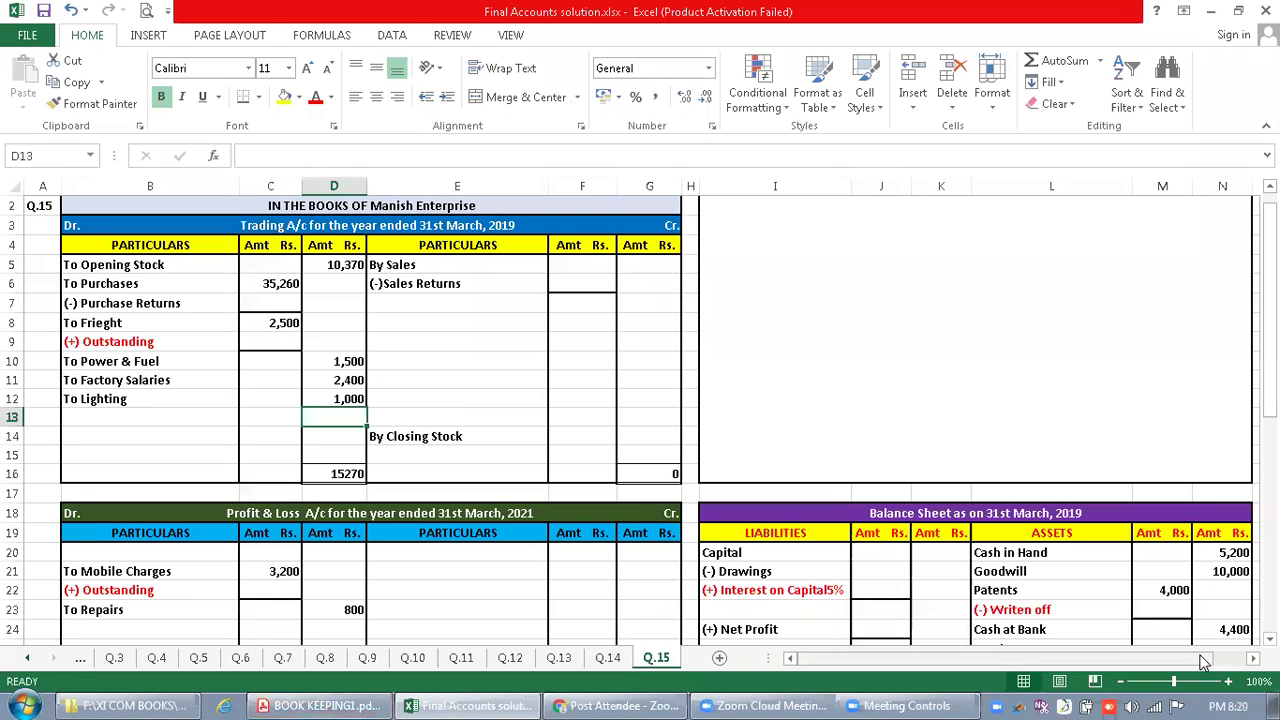
scroll(329, 554, down, 2)
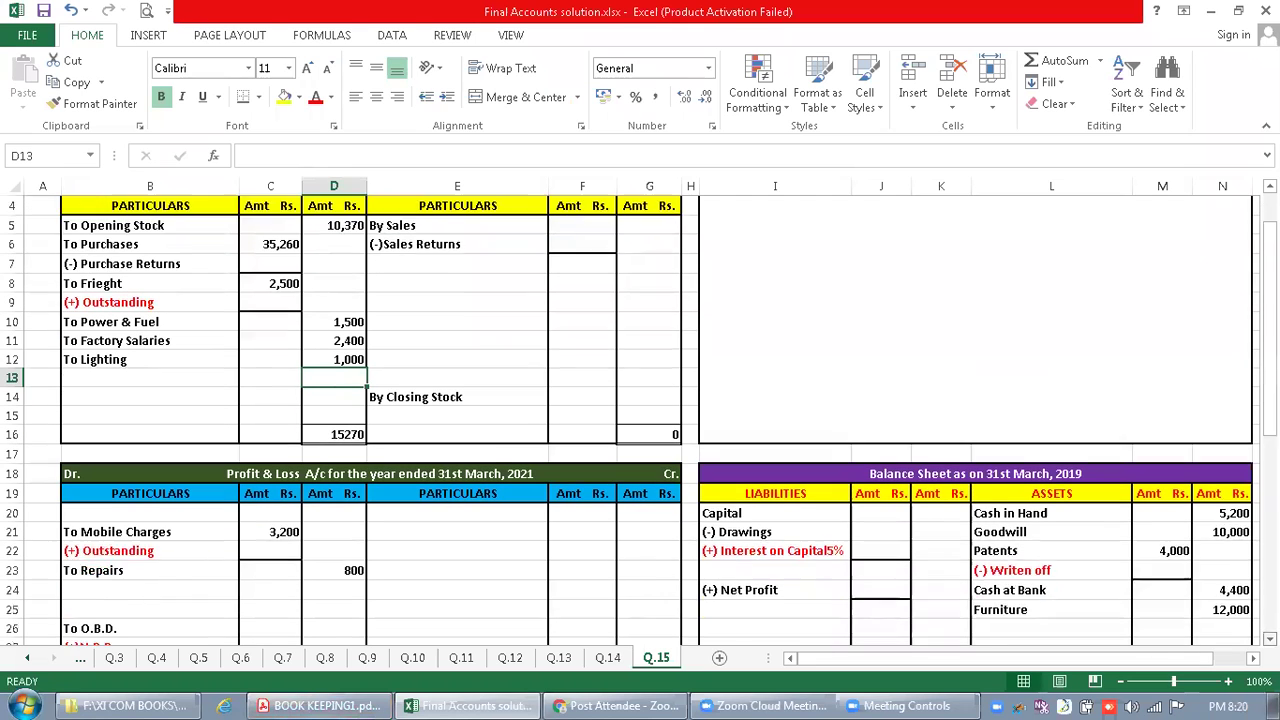
click(198, 556)
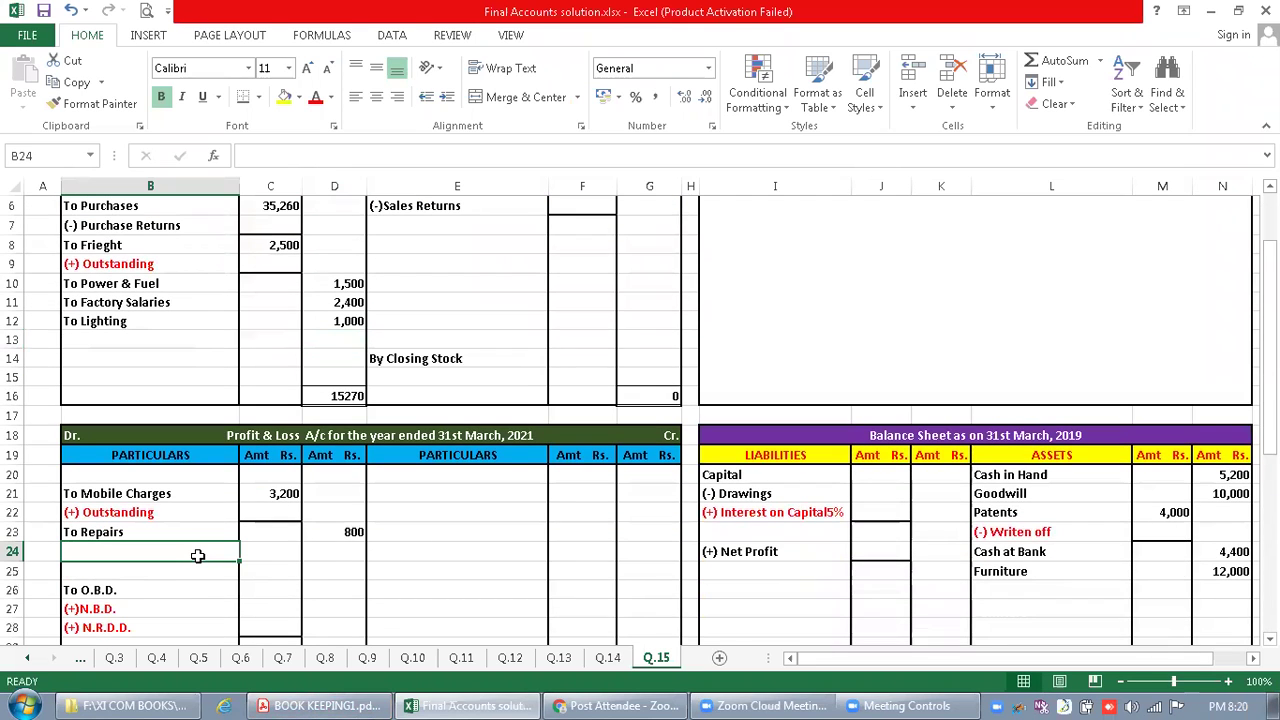
text(To RCarri)
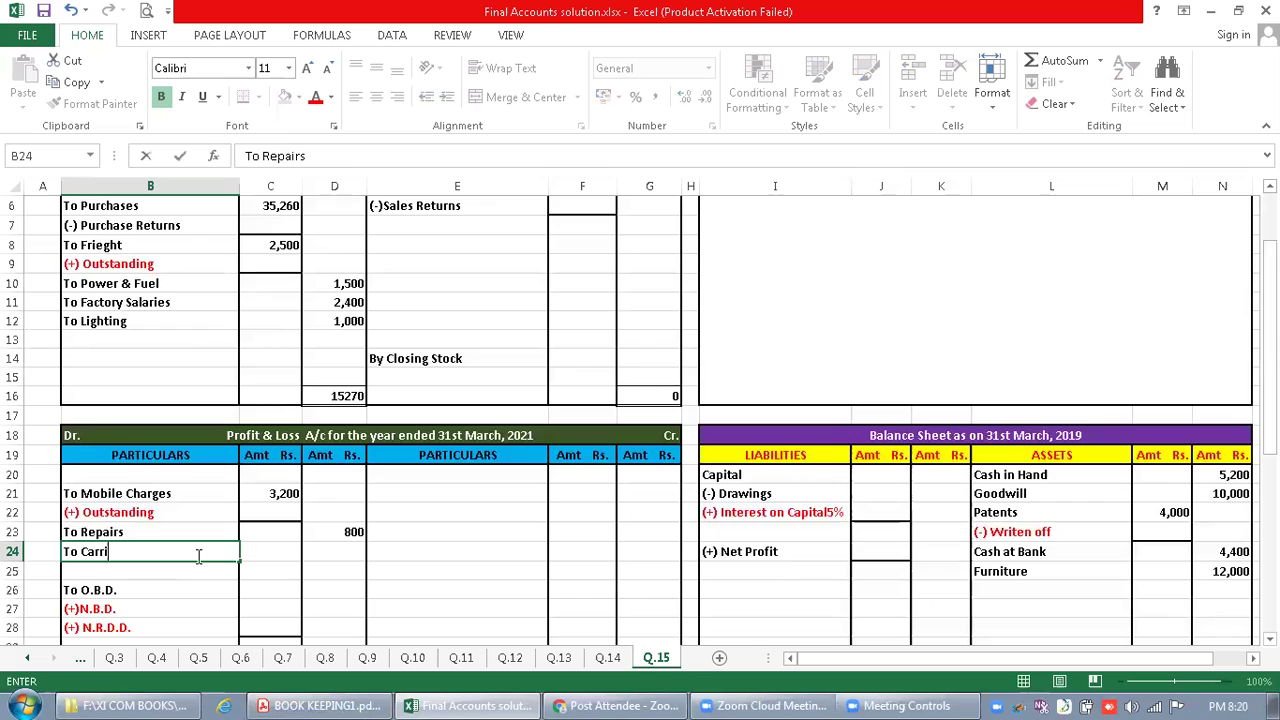
text(age outwards)
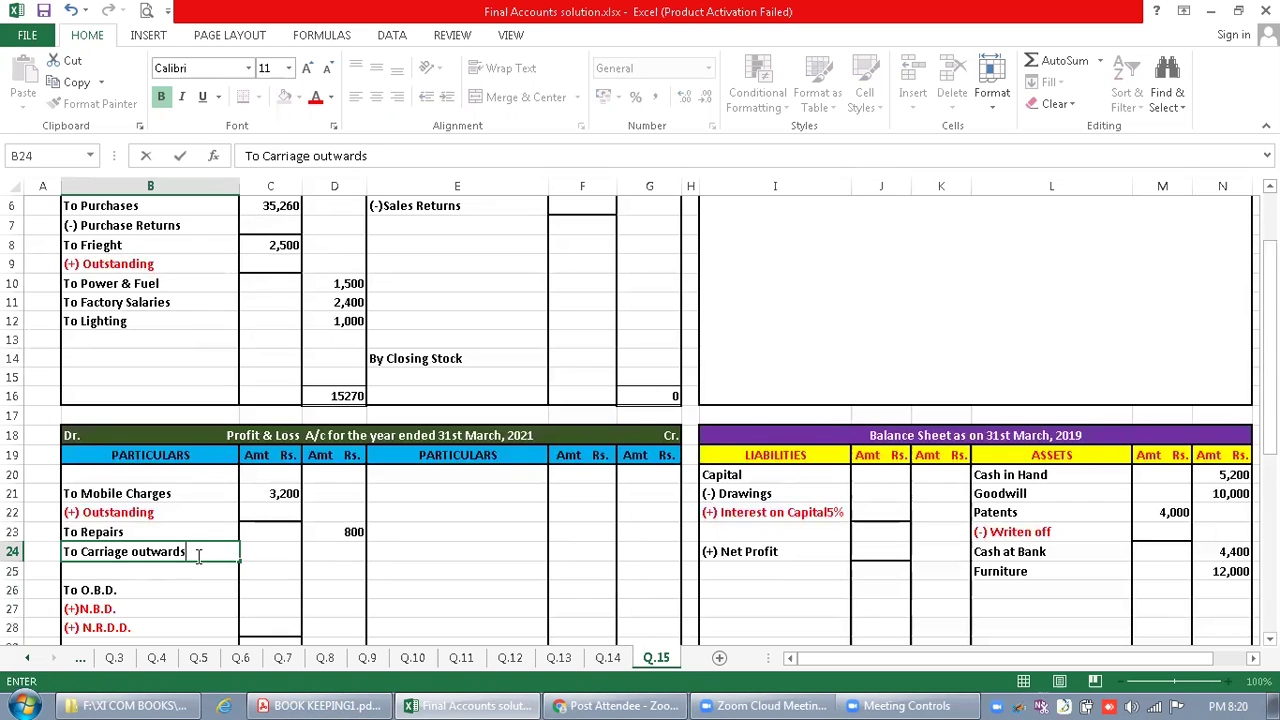
key(Tab)
key(Tab)
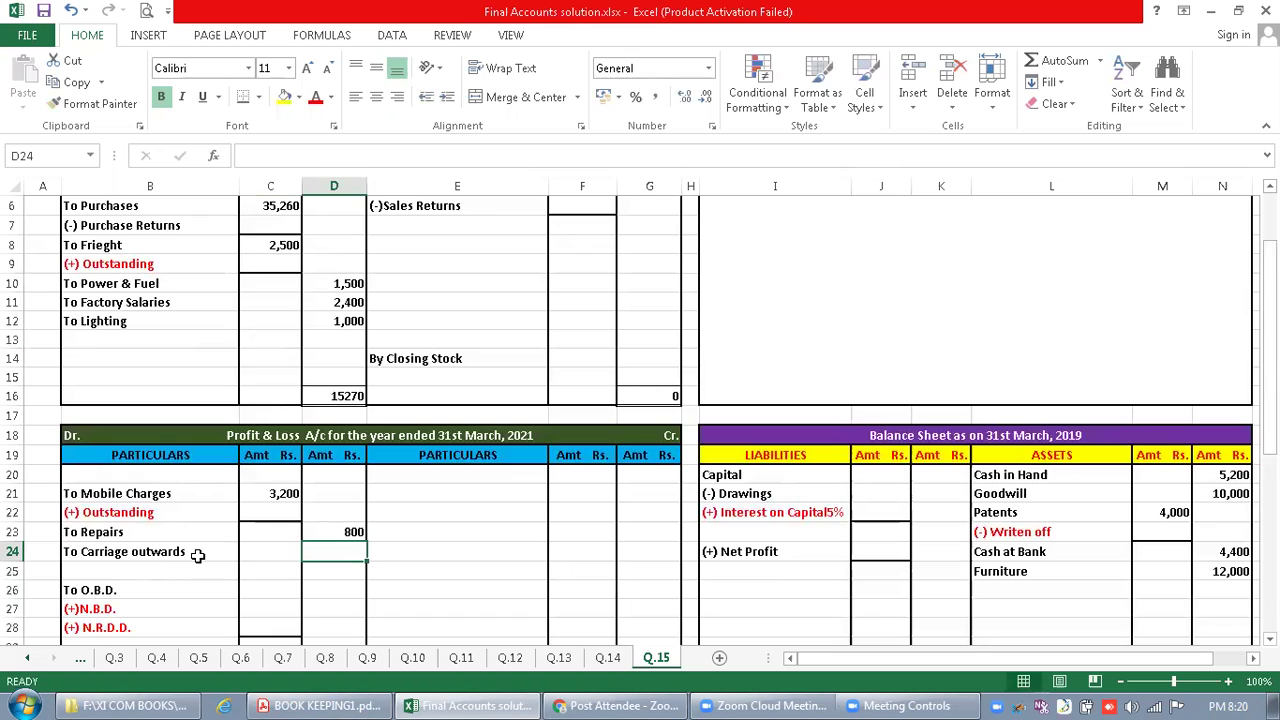
click(318, 702)
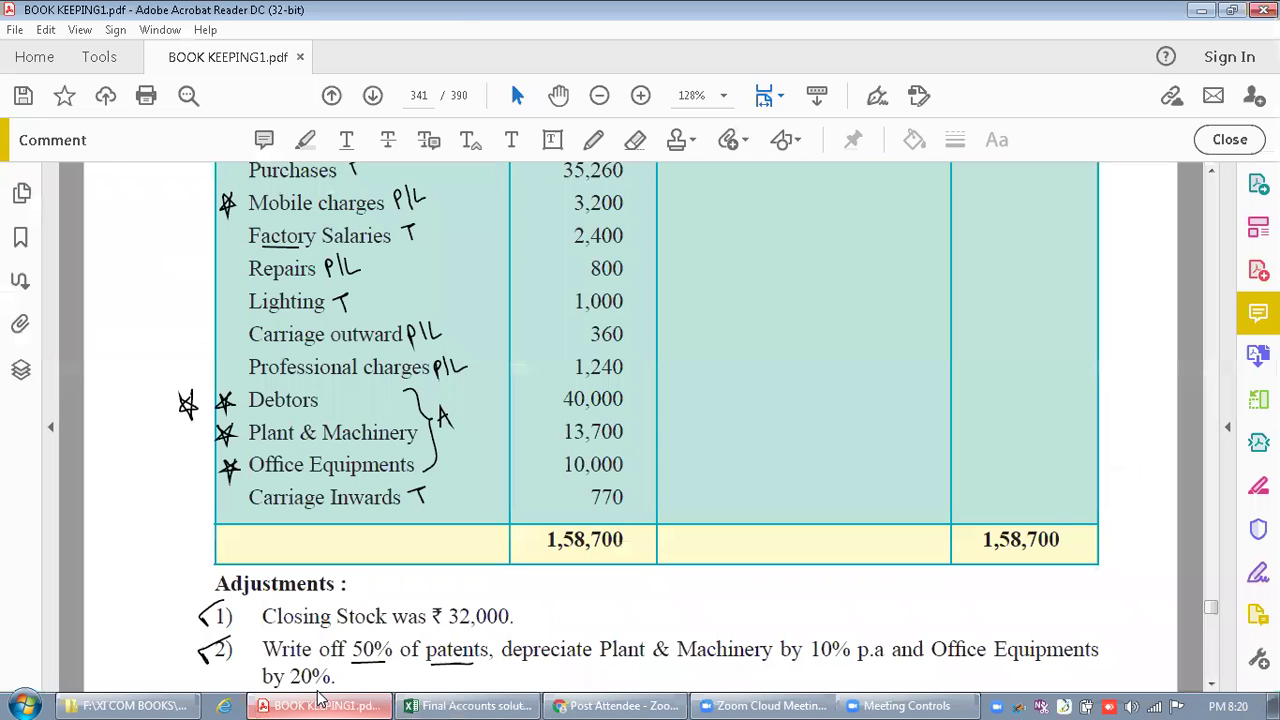
click(422, 700)
text(3)
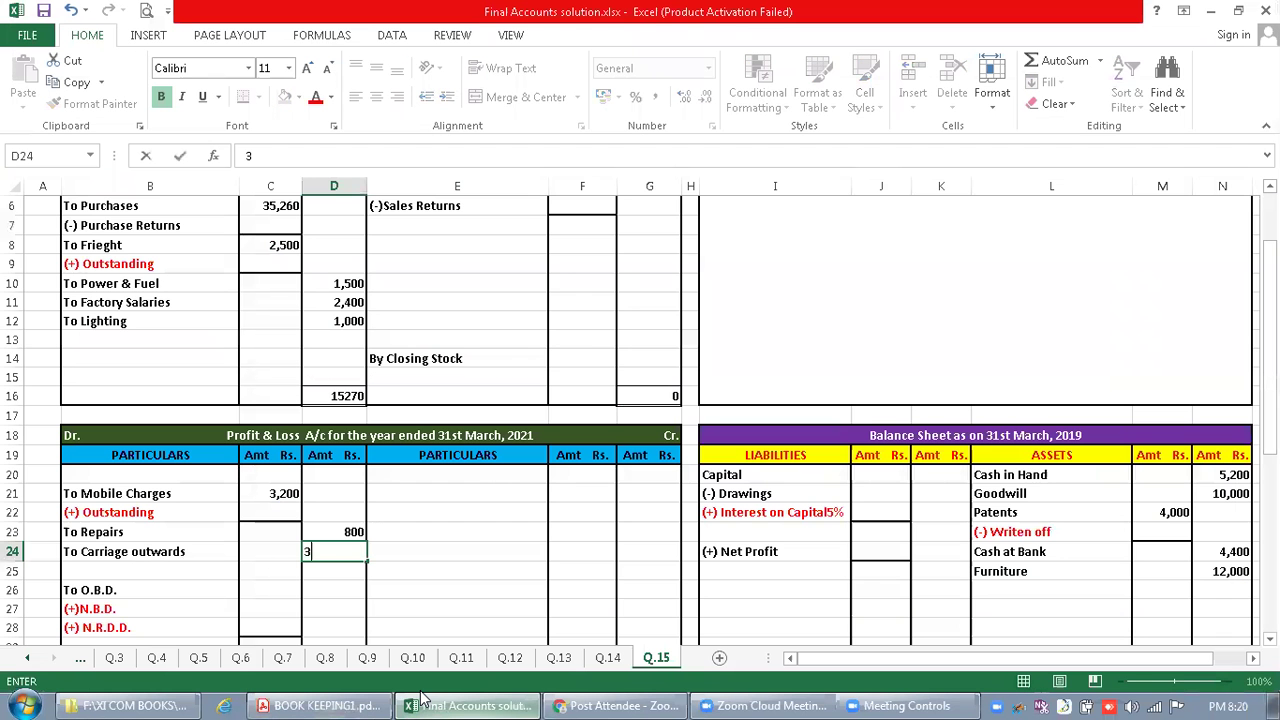
text(60)
key(Return)
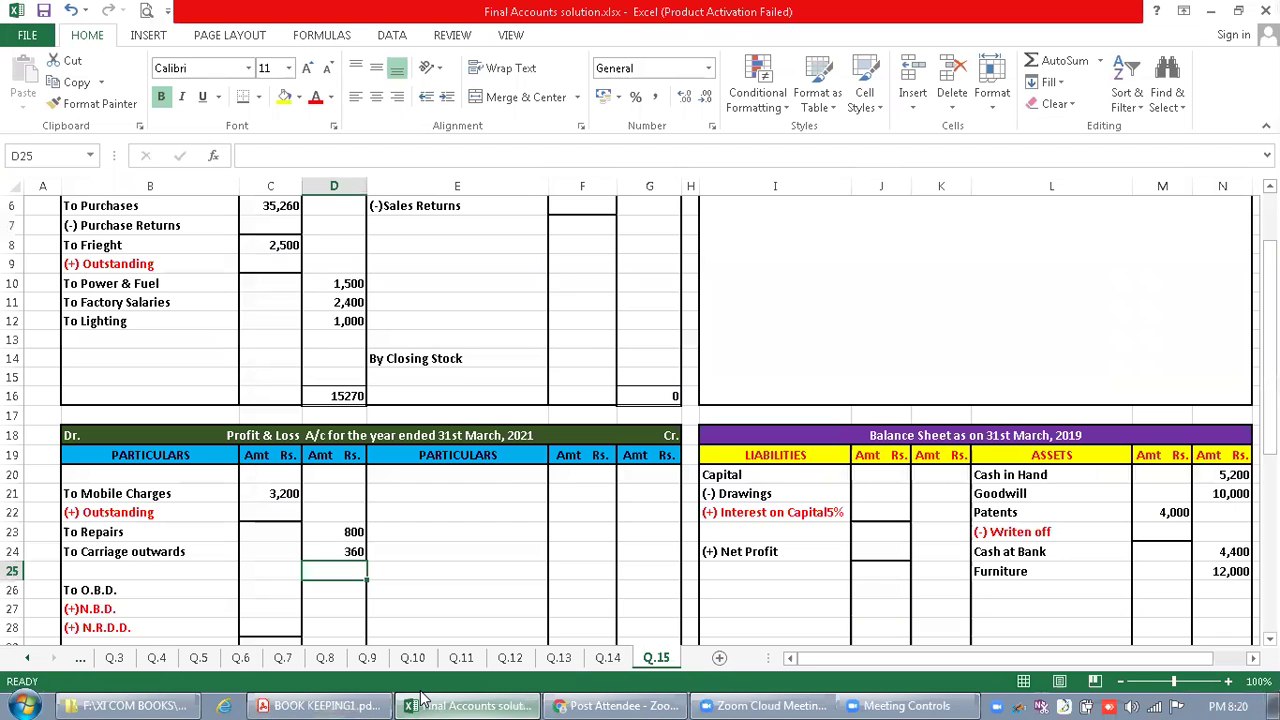
Look up professional charges in the PDF and add "To Professional charges" to Profit & Loss row 25, with 1,240 in the outer amount column
click(295, 700)
click(382, 364)
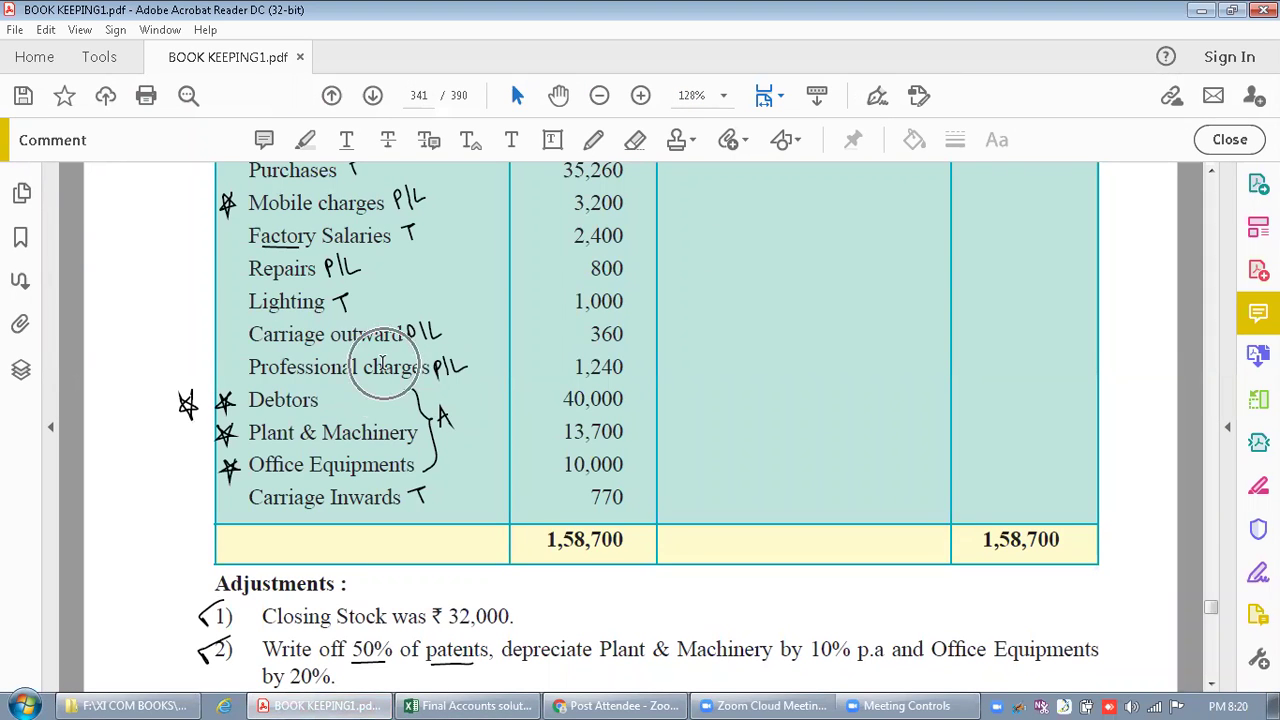
click(382, 364)
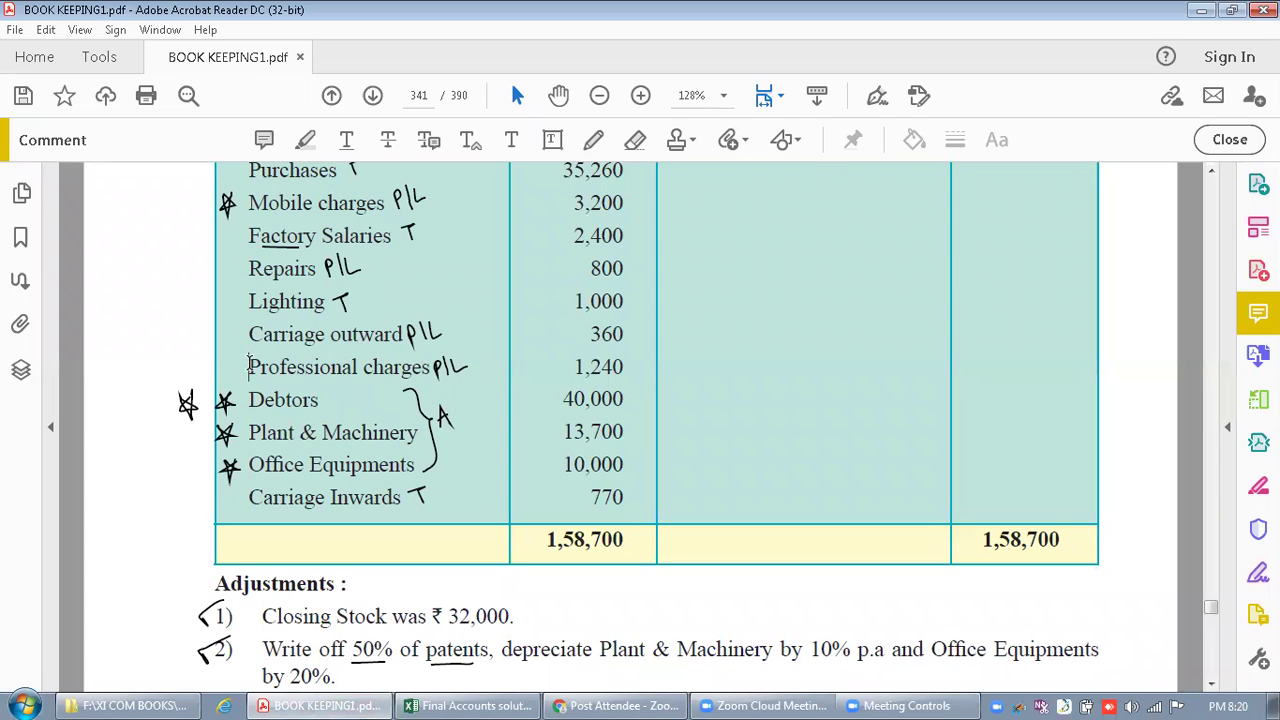
drag(249, 367, 428, 370)
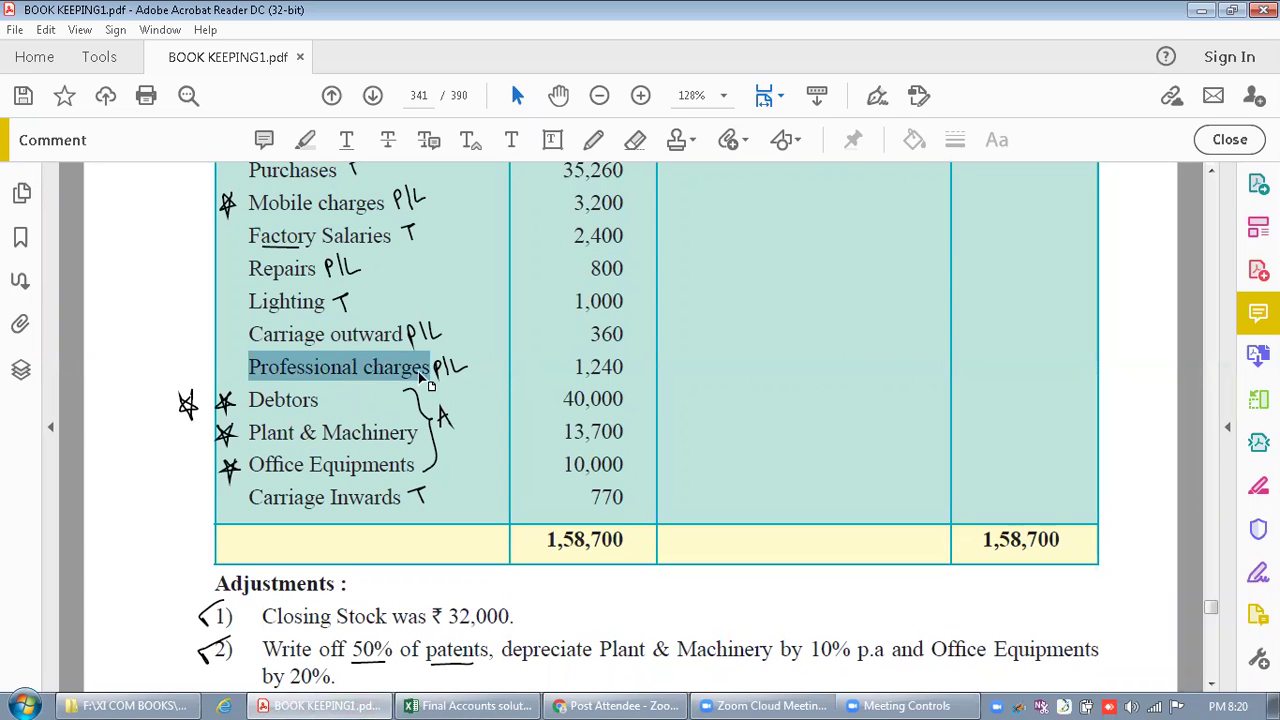
click(468, 706)
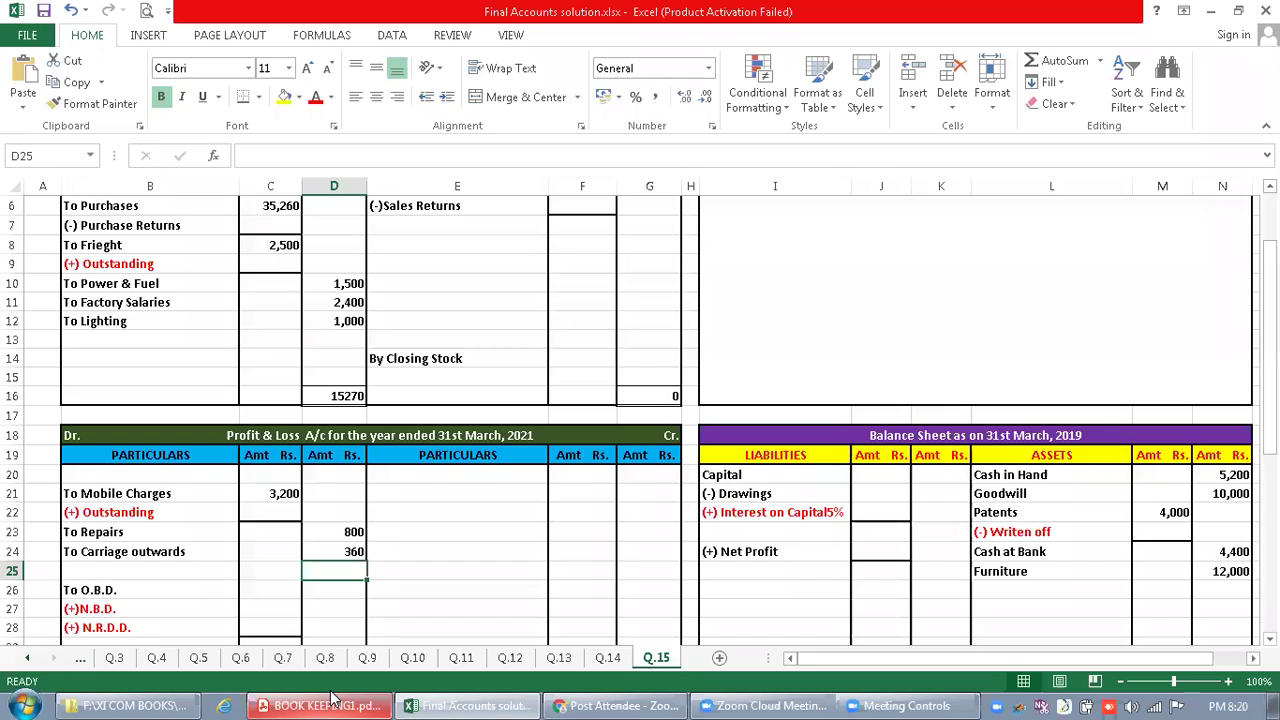
click(158, 569)
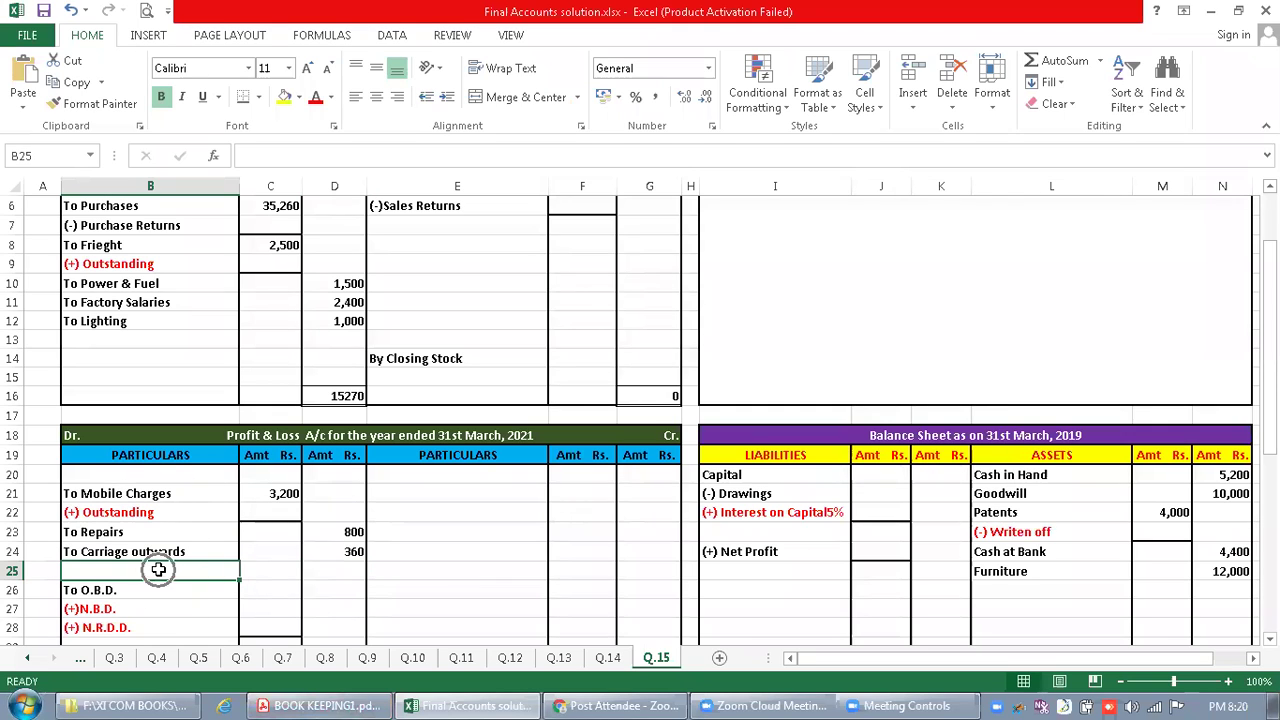
text(To)
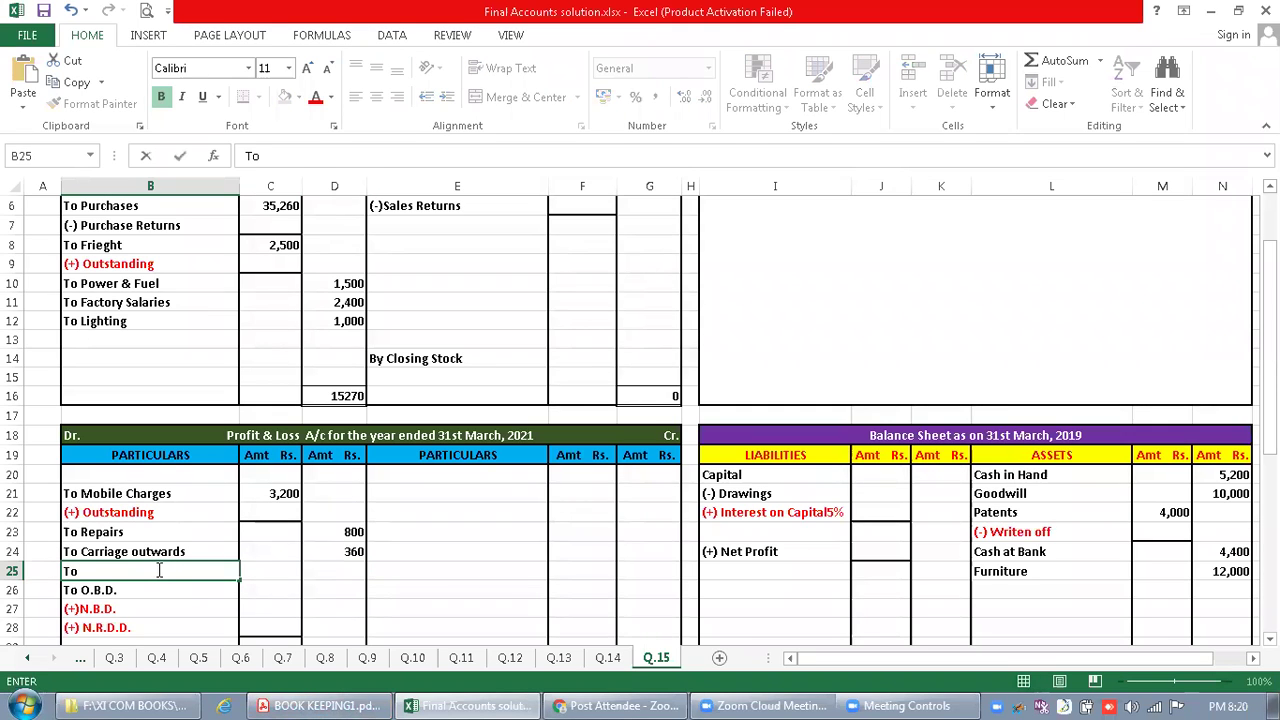
text( Professional charges)
click(327, 569)
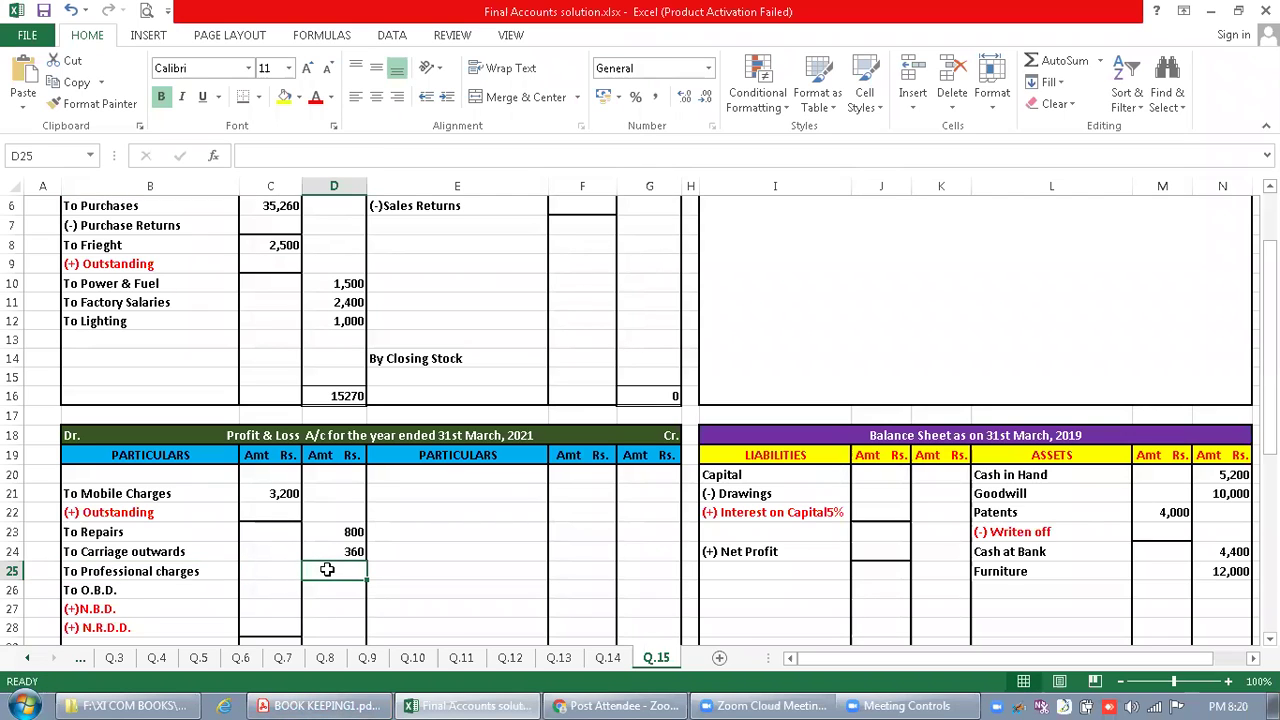
text(1240)
key(Return)
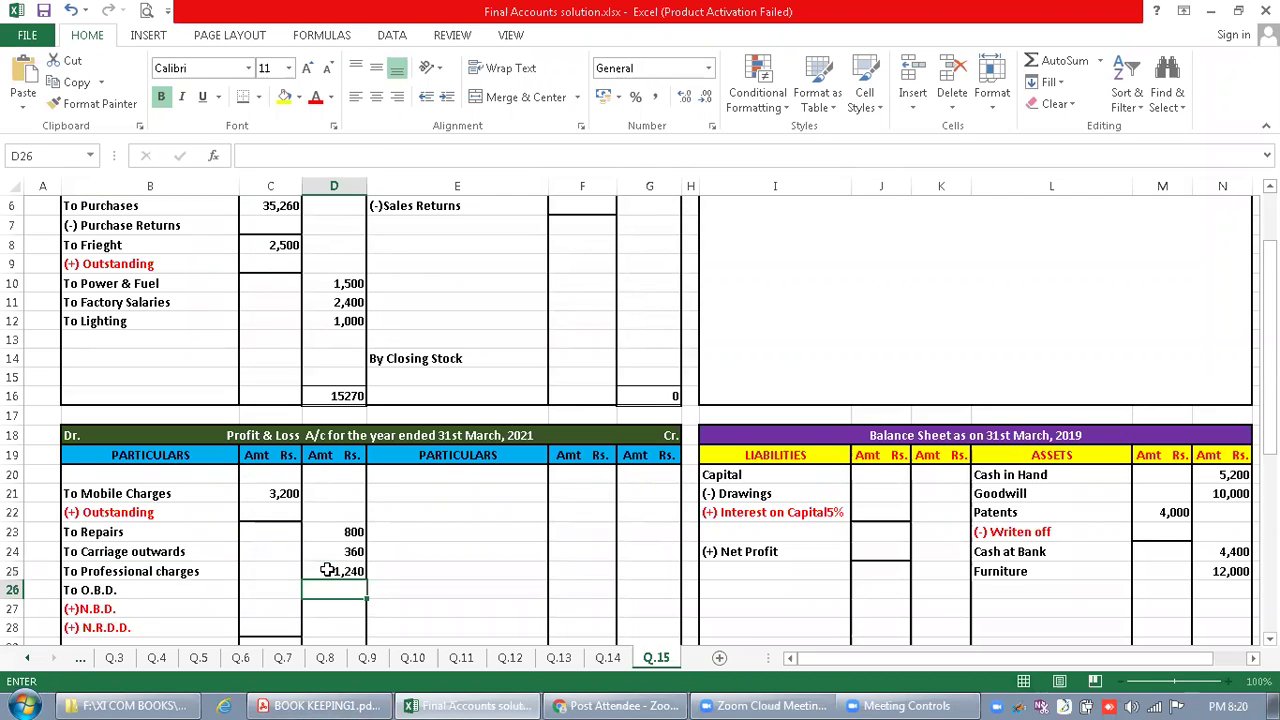
Look up debtors in the PDF and add "Debtors" to the Balance Sheet assets in row 26, with 40,000 in the inner amount column
click(320, 697)
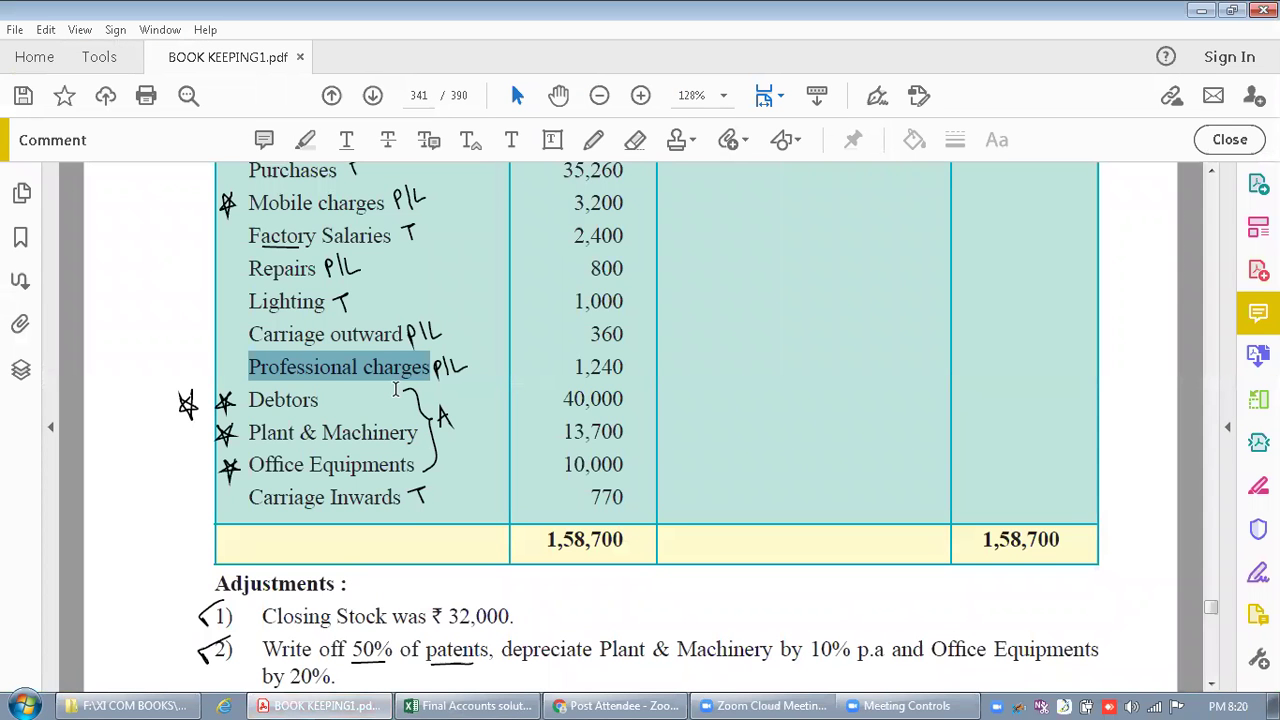
click(470, 706)
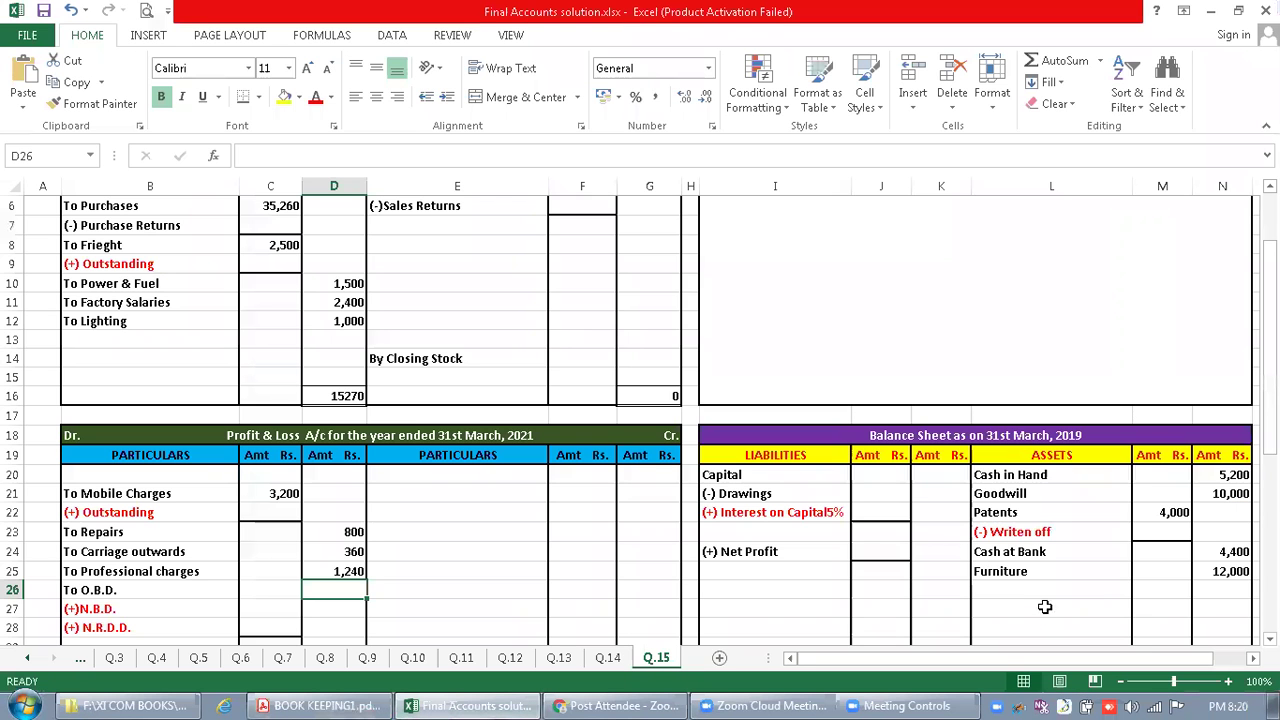
click(1046, 591)
text(De)
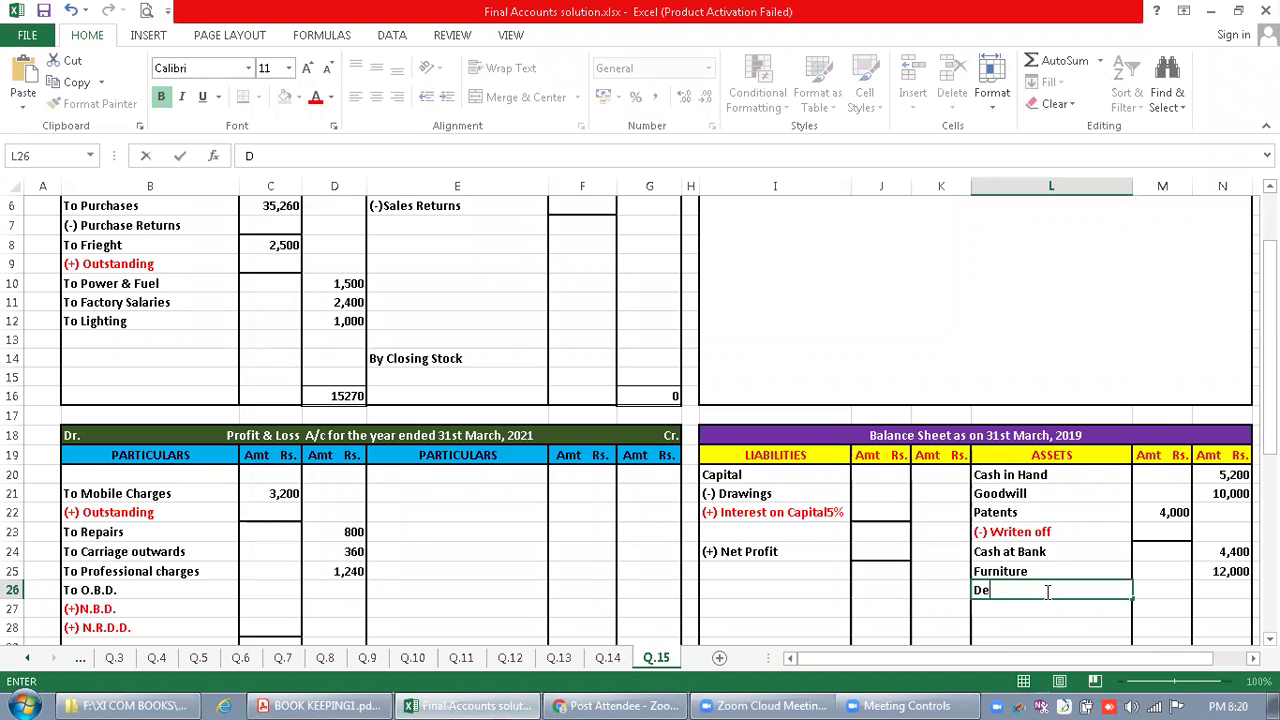
text(btors)
key(Tab)
text(40,000)
key(Return)
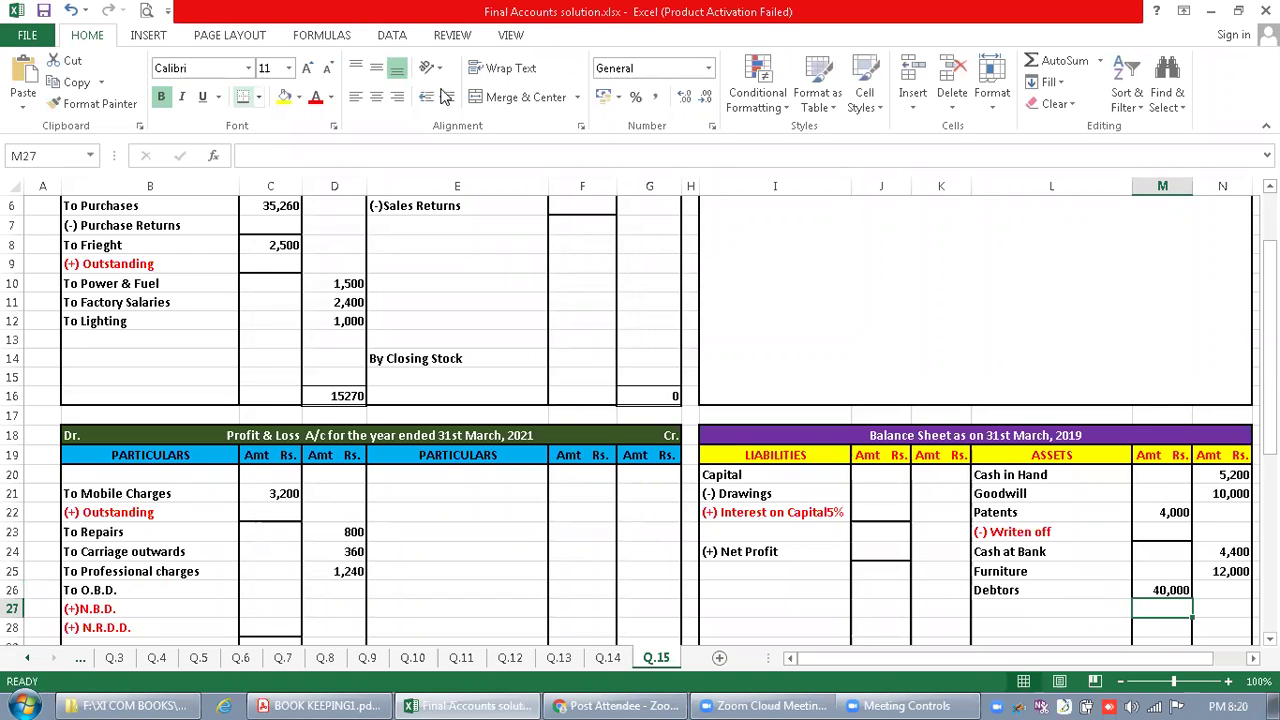
Add bottom borders to inner amount cells M27 and M29 below debtors, and enter "(-) NRDD @" in L27
drag(1268, 345, 1268, 378)
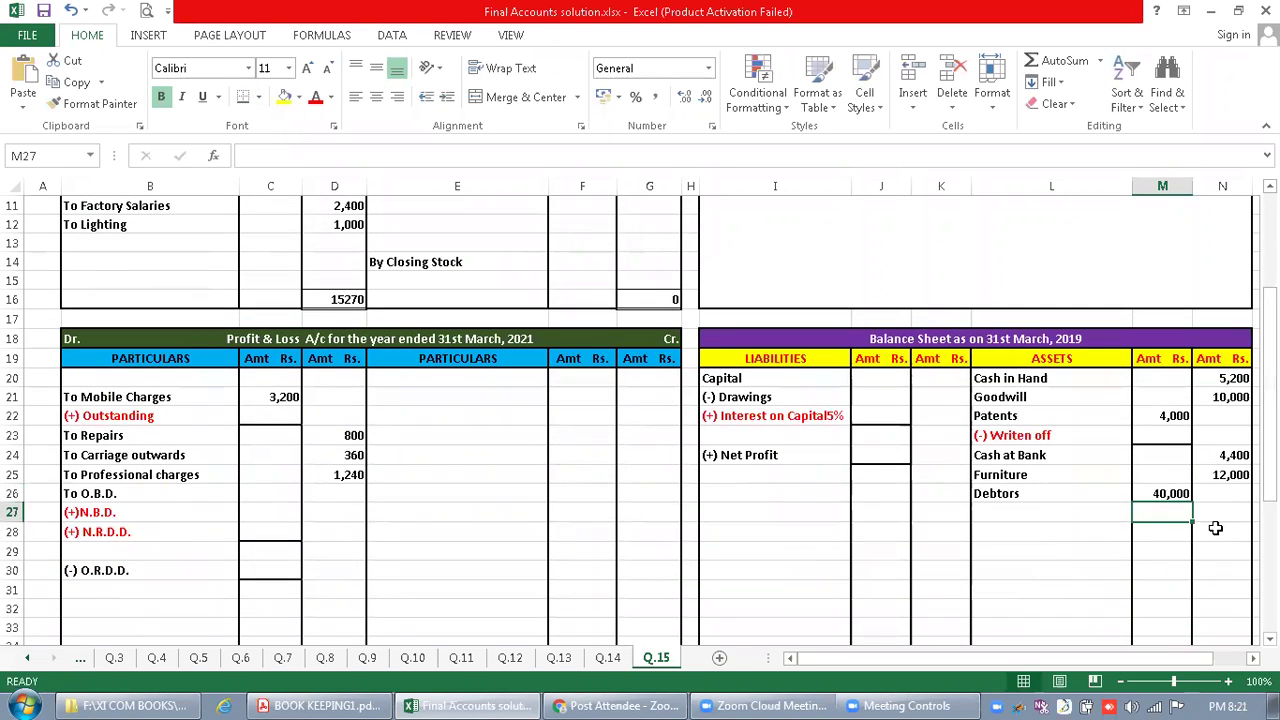
click(1176, 551)
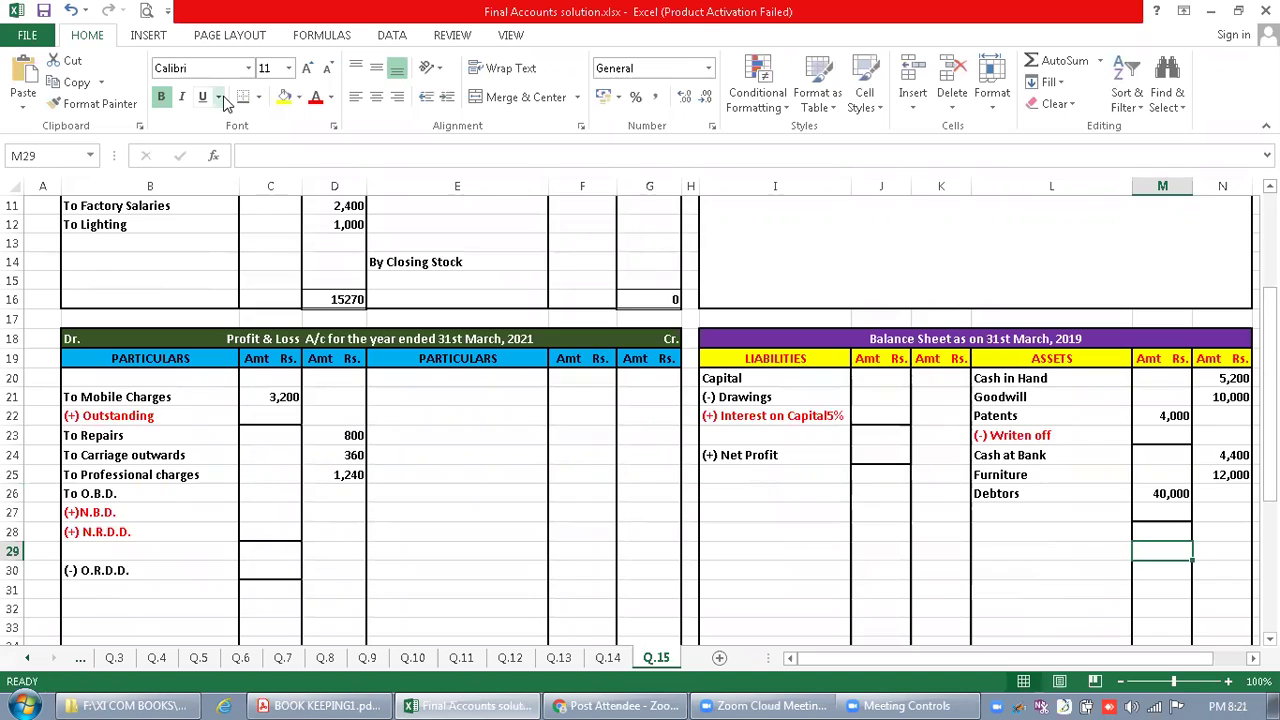
click(1063, 512)
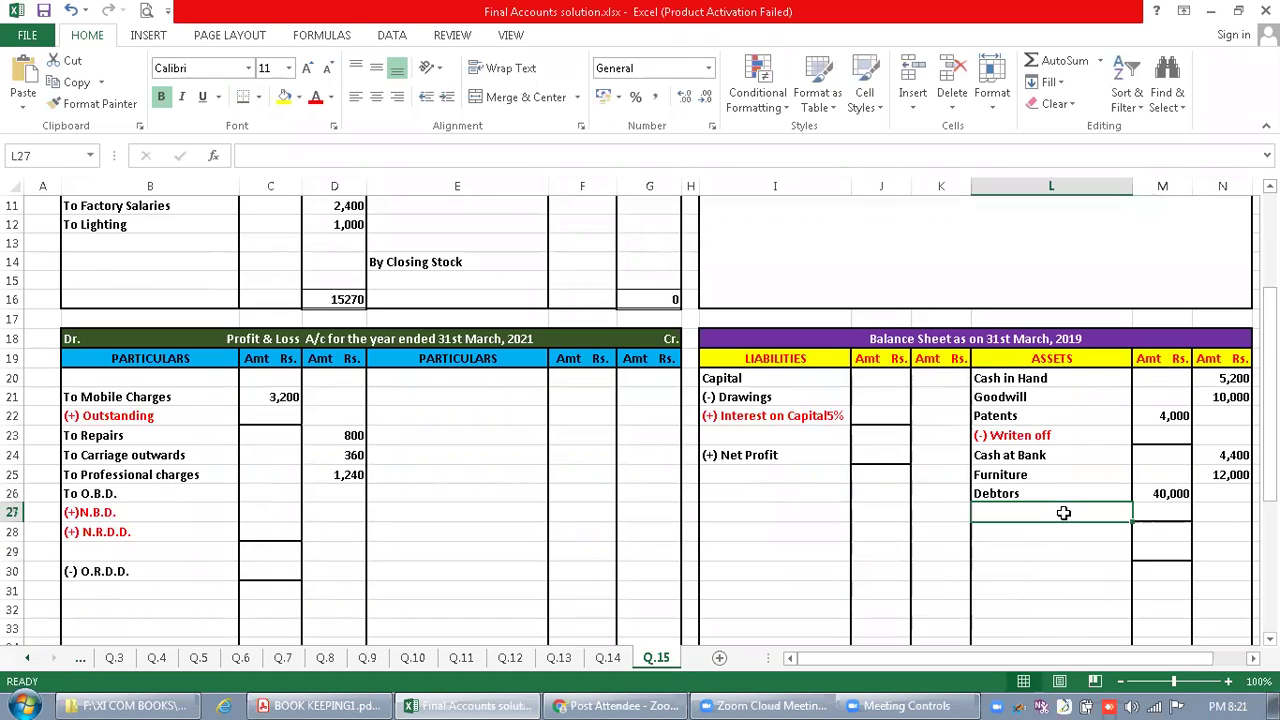
text((-) NRDD @)
key(Return)
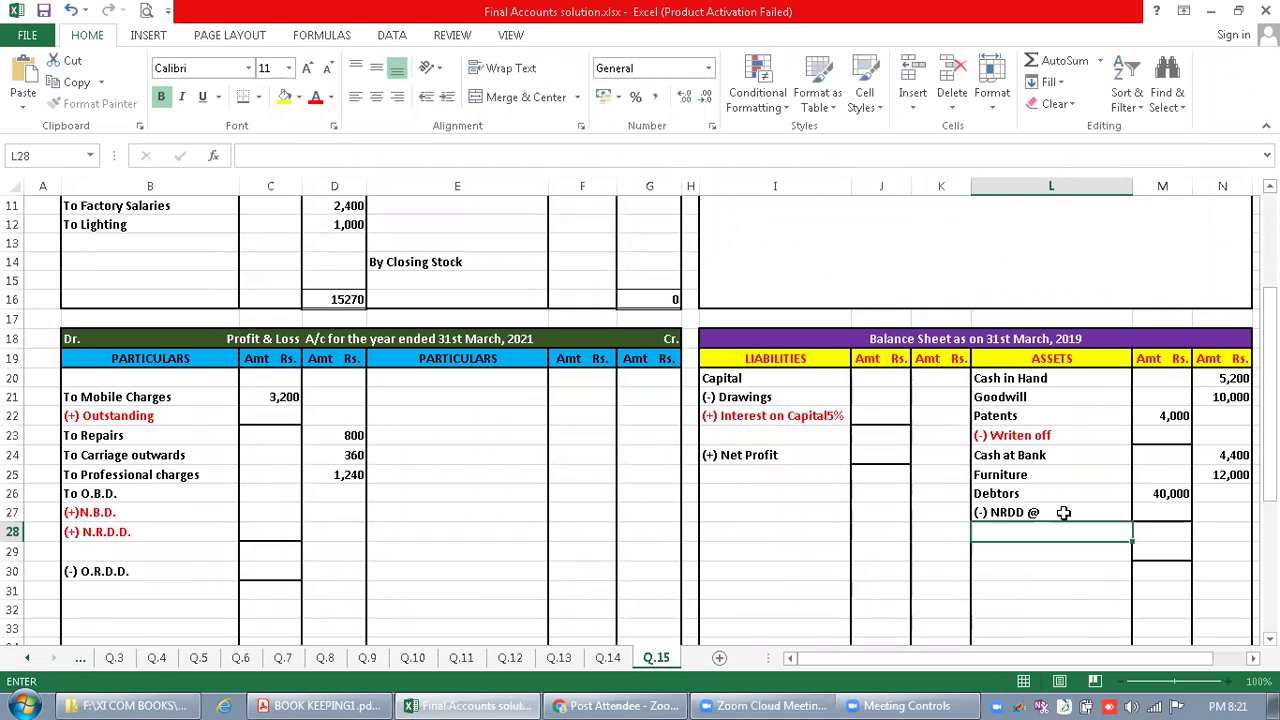
Enter "(-) Reserve for Dis." in L29 of the Balance Sheet assets, below the "(-) NRDD @" line
key(Return)
text((-))
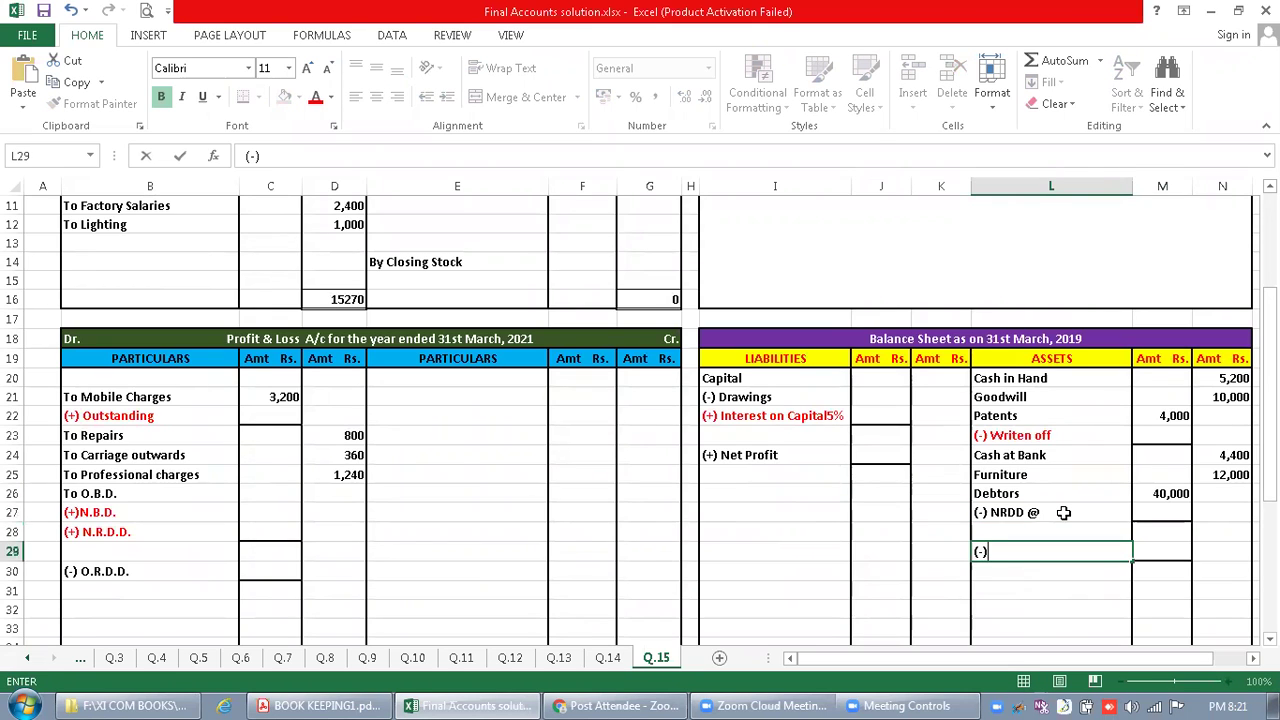
text( Reserve for Dis.)
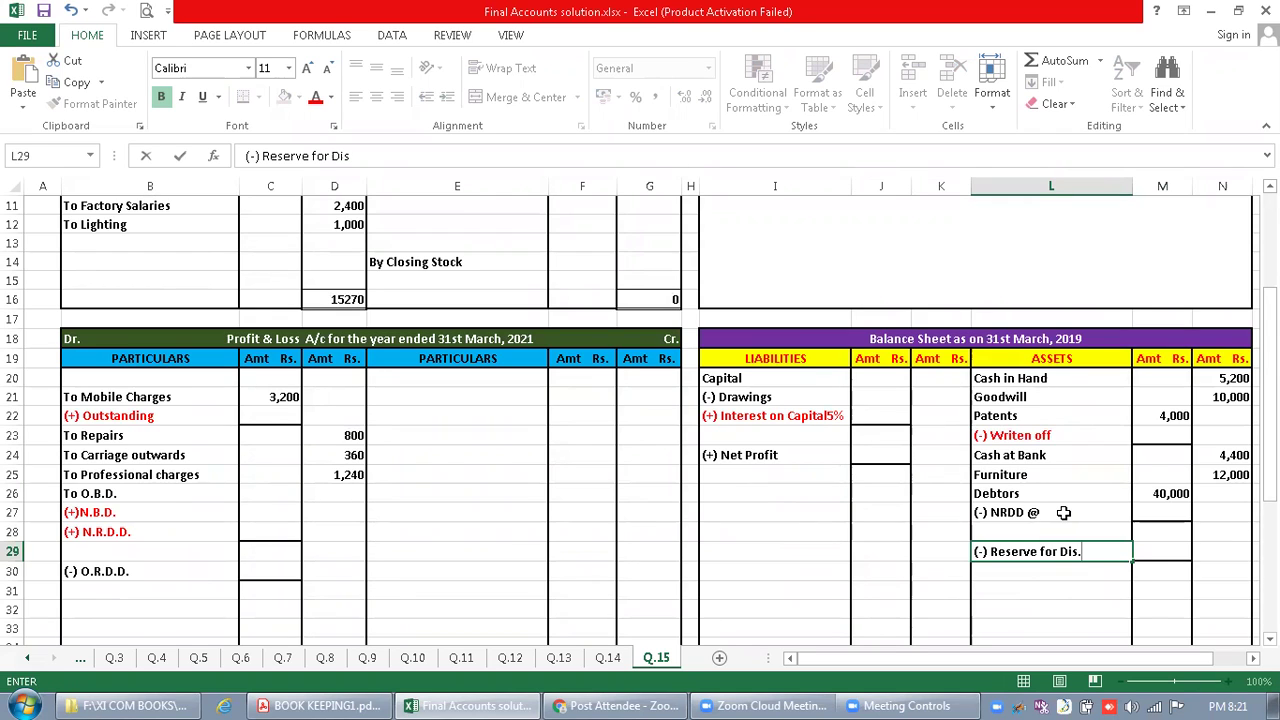
key(Return)
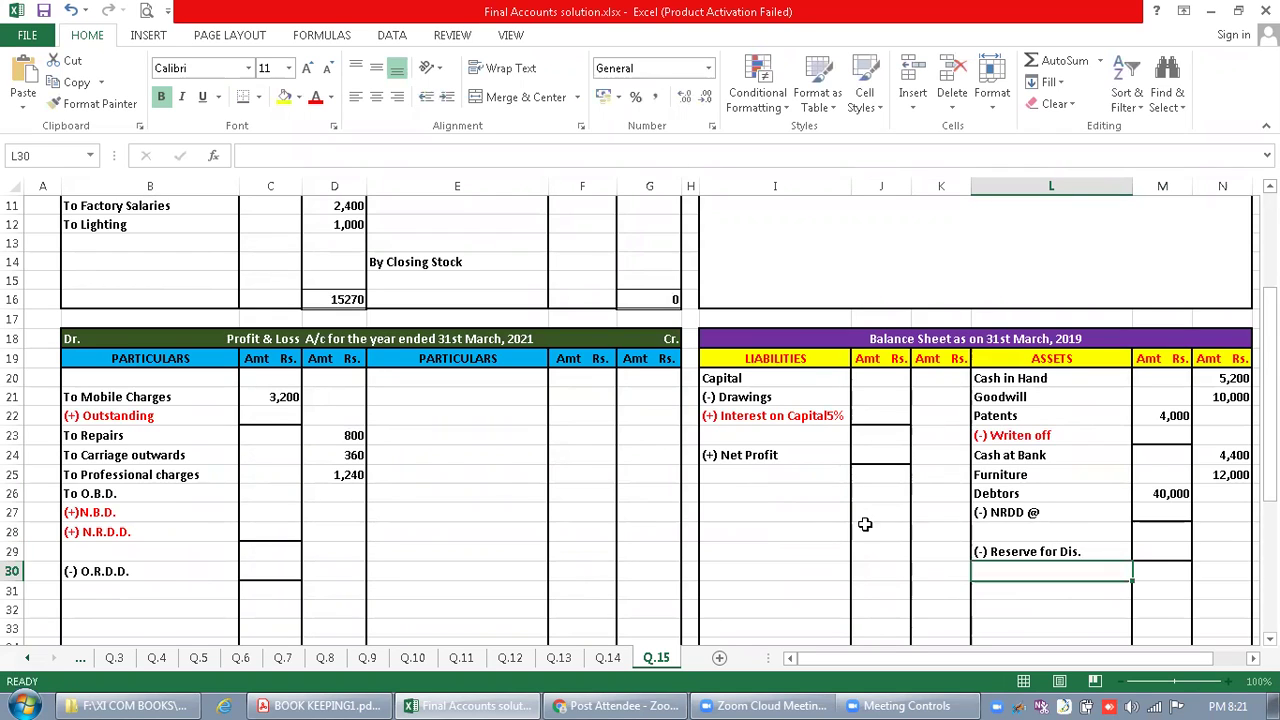
Apply red font colour to the NRDD line L27:M27 and the reserve for discount line L29:M29
click(1015, 512)
key(shift+Right)
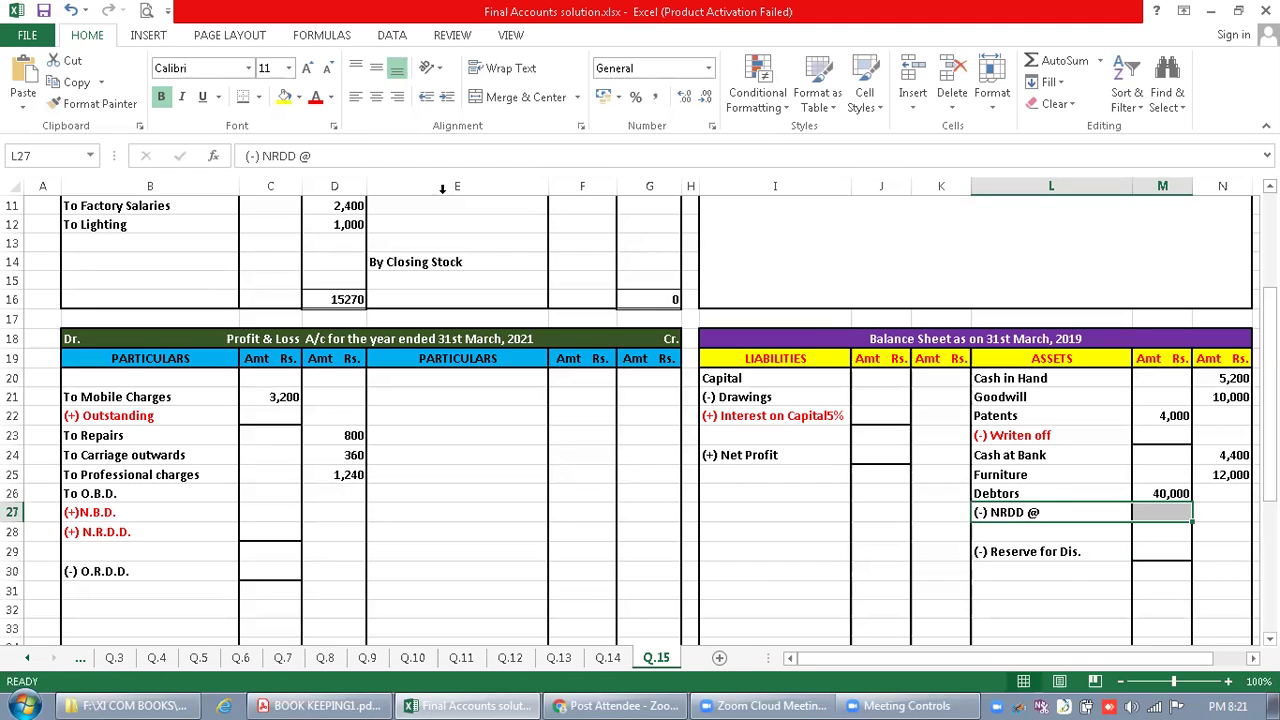
click(315, 97)
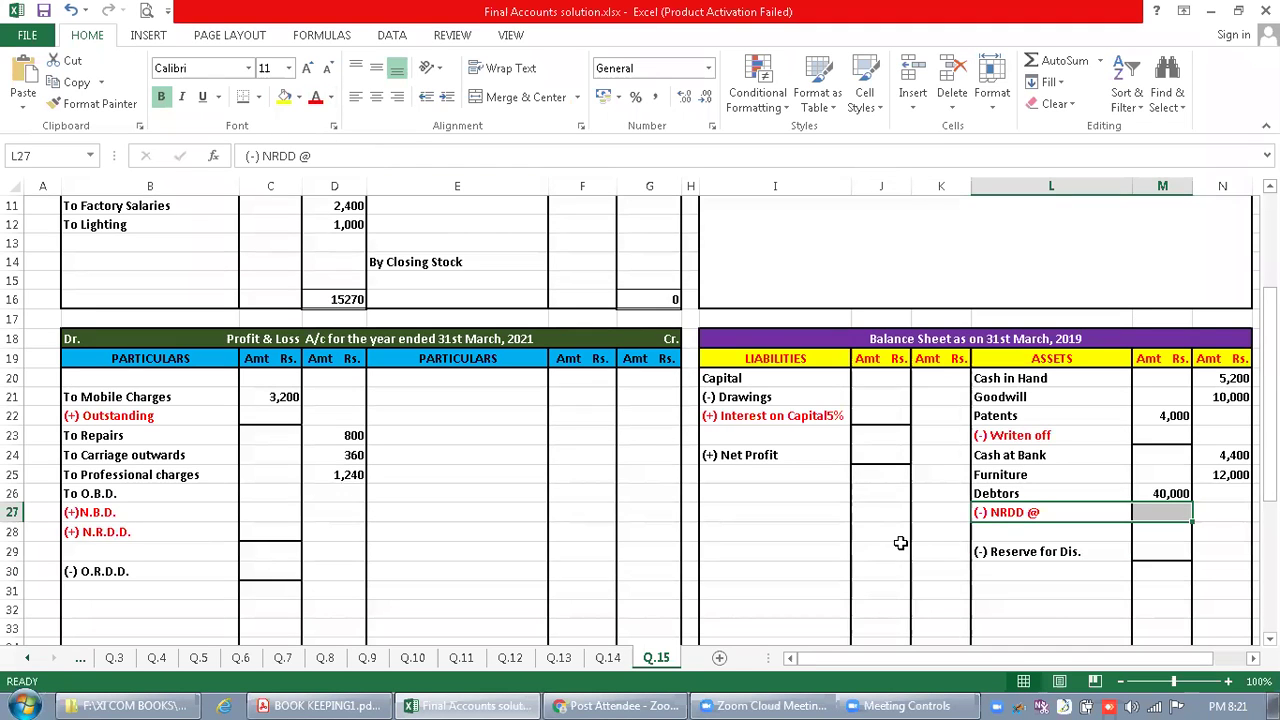
click(1010, 545)
key(shift+Right)
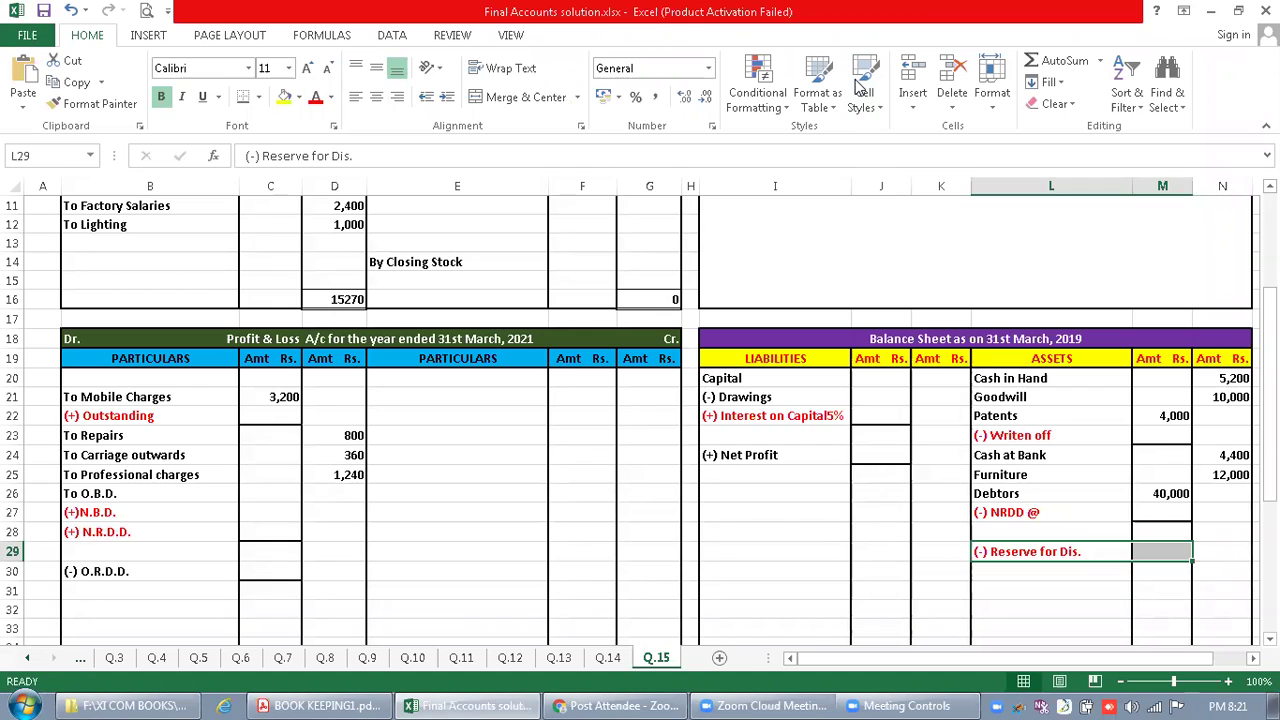
Look up plant and machinery in the PDF and add "Plant & Machinery" to Balance Sheet assets row 30, with 13,700 in the inner amount column
click(352, 700)
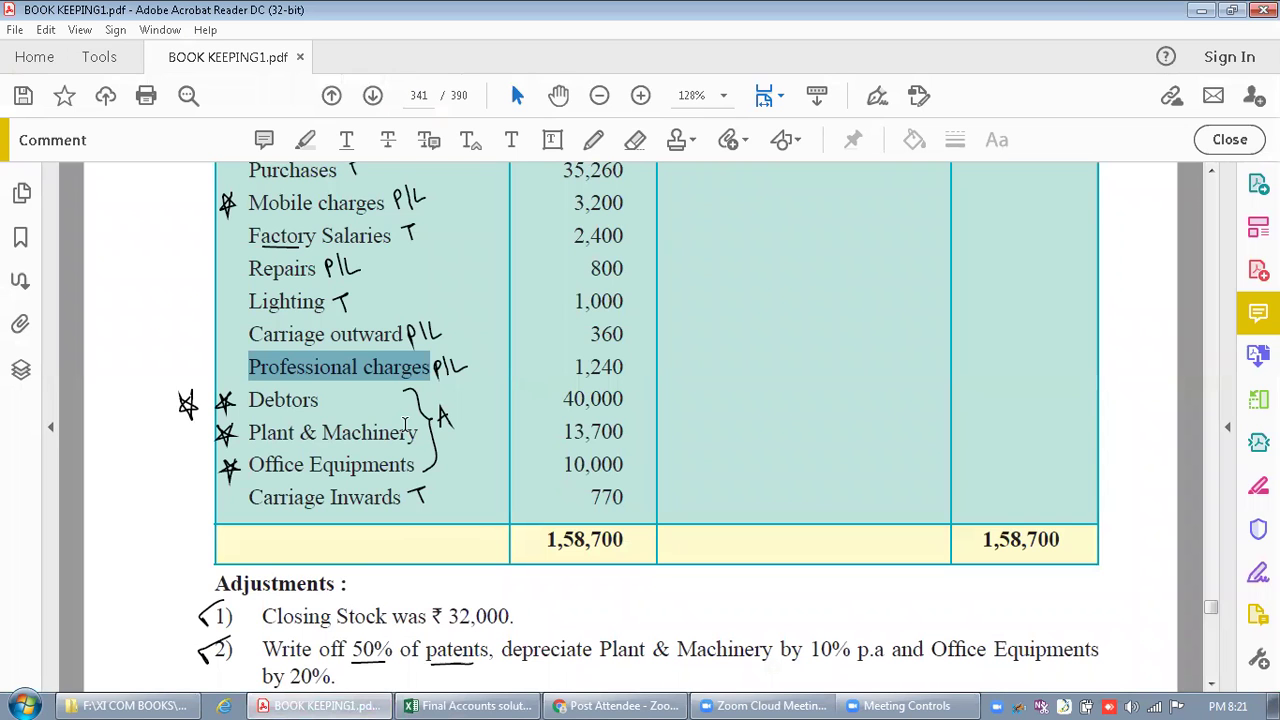
click(463, 705)
click(1014, 572)
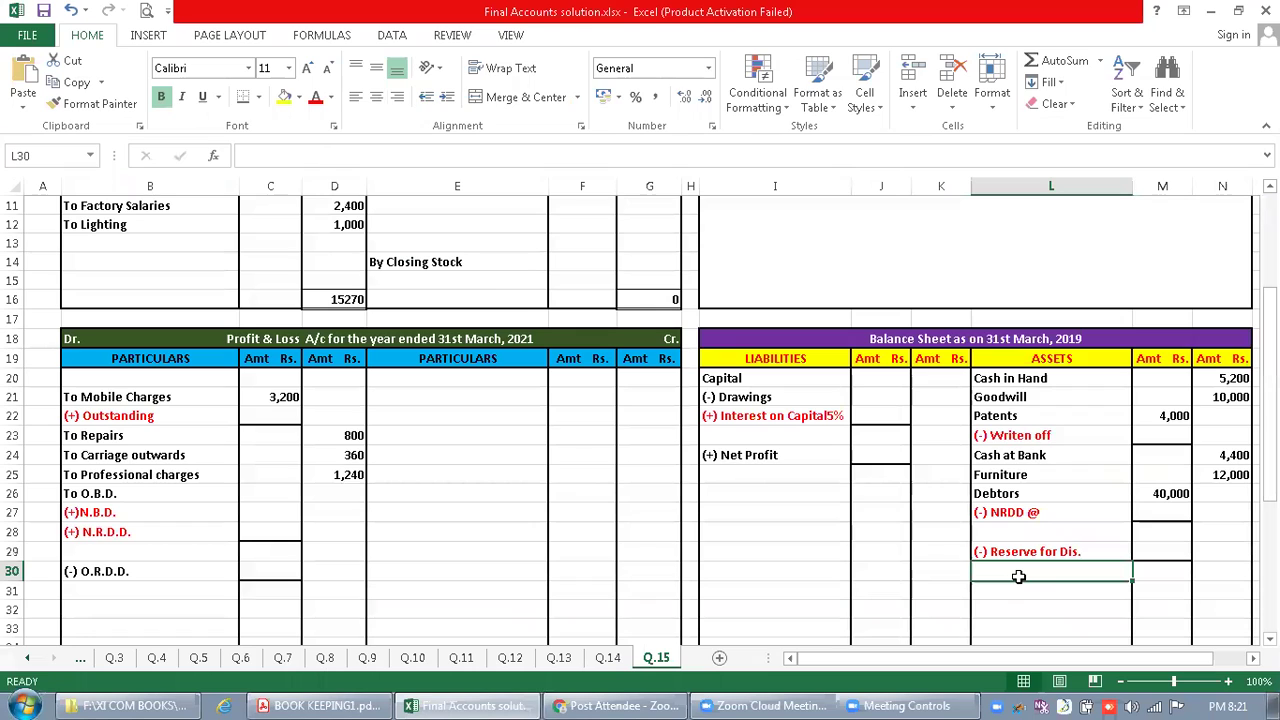
text(Plant & Ma)
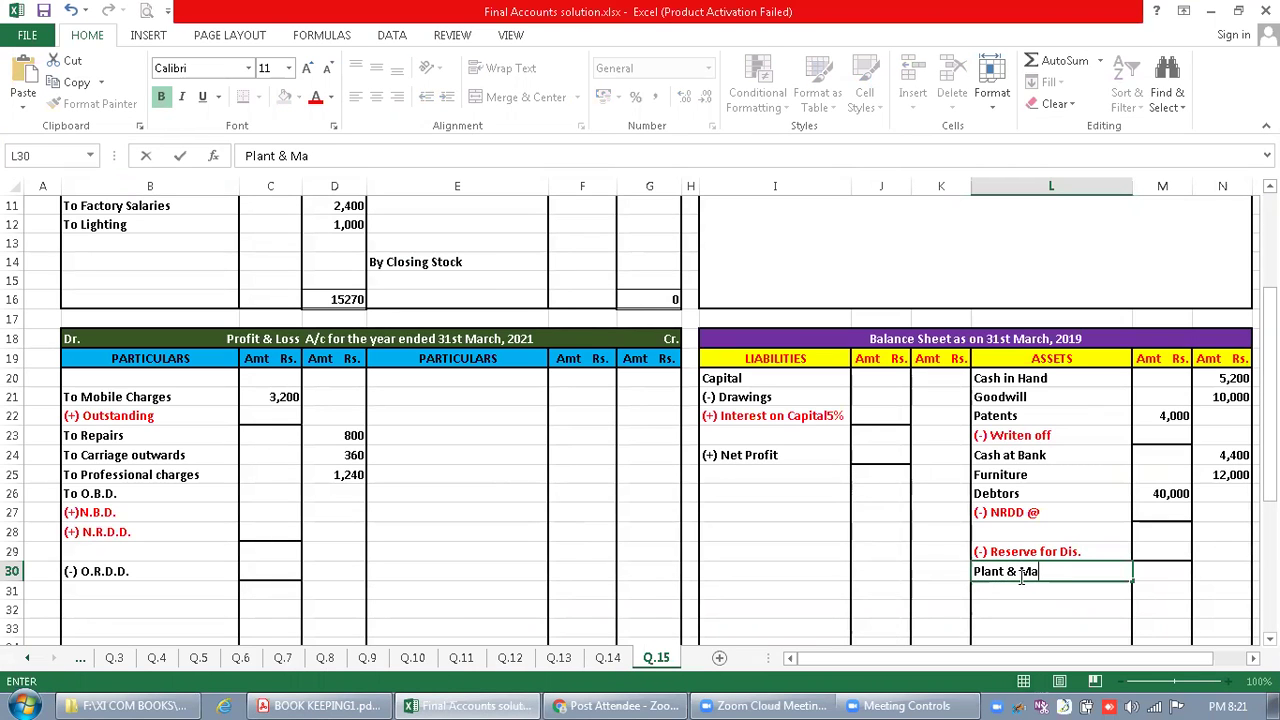
text(chinery)
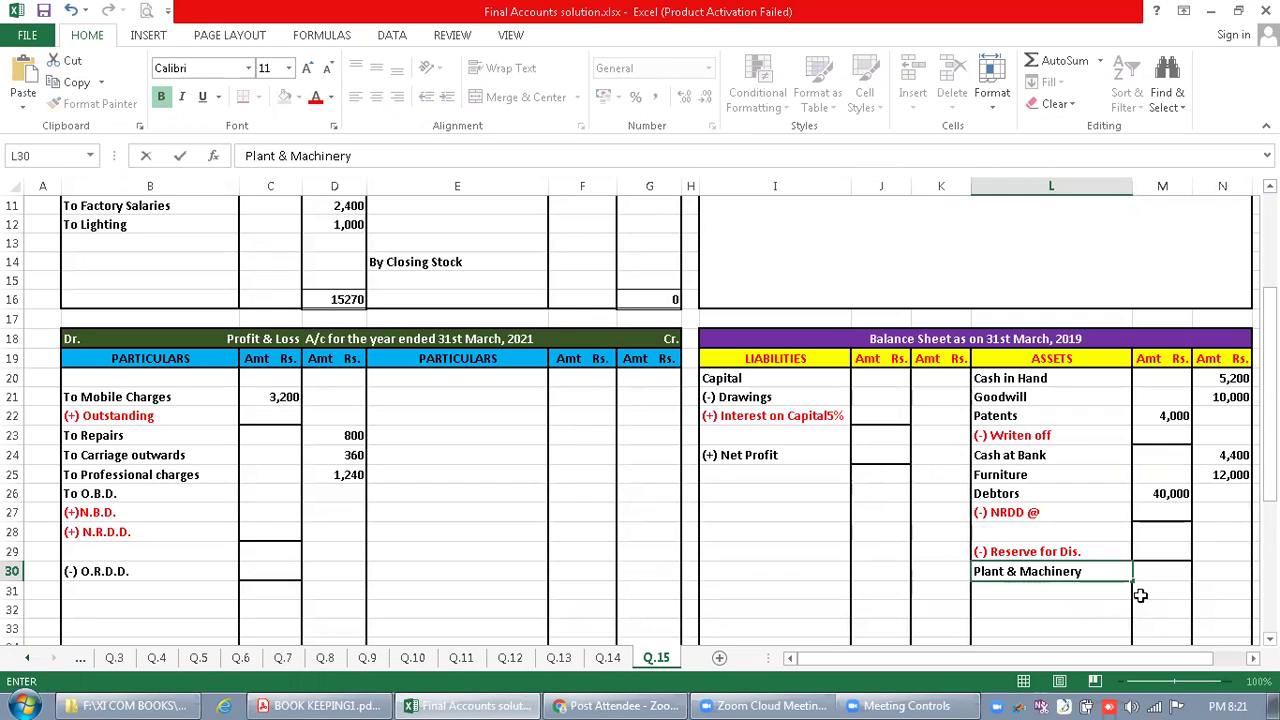
click(1166, 568)
text(13)
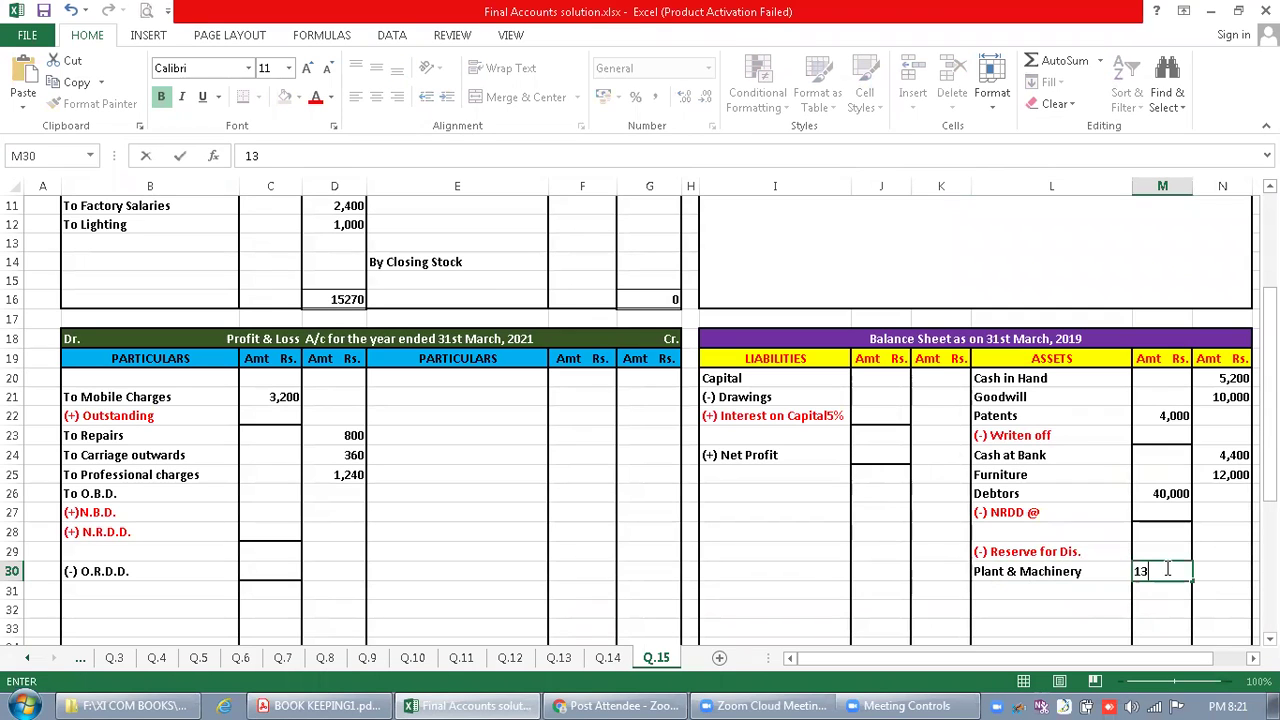
text(,700)
key(Return)
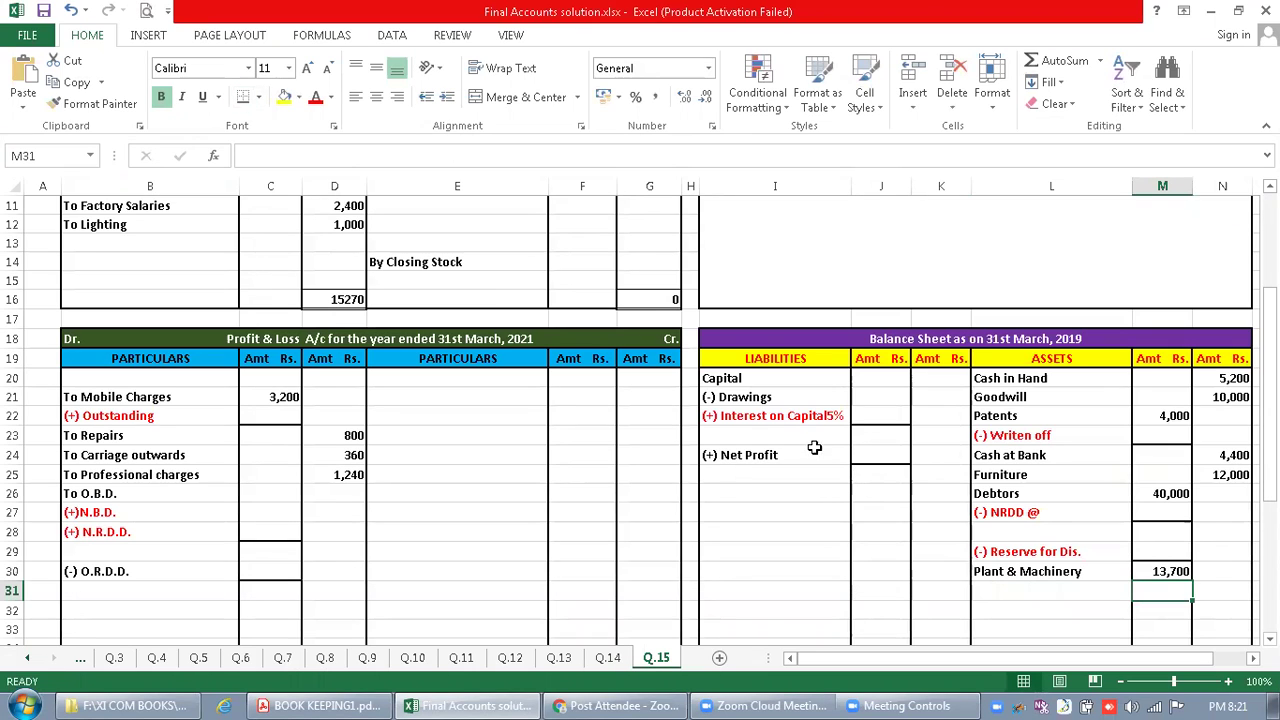
Enter "(-) Depreciaiton @" in L31 below Plant & Machinery and apply red font colour to L31:M31
click(1015, 590)
text(()
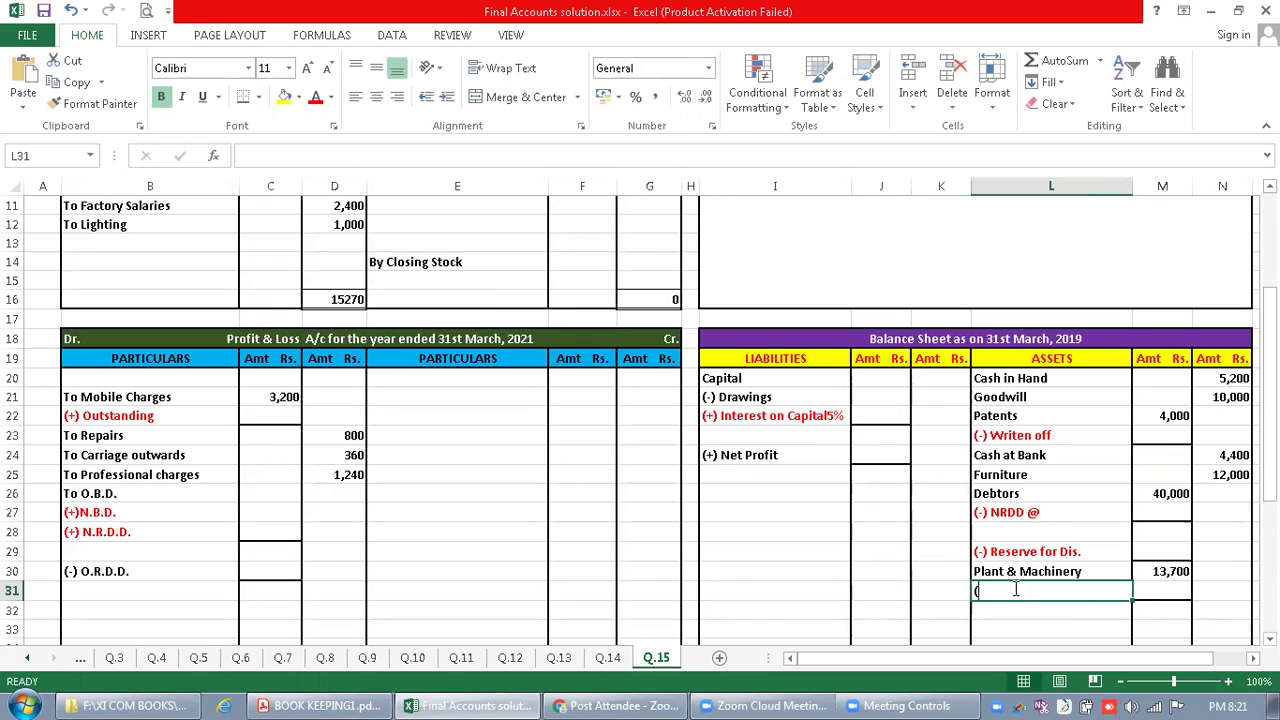
text(-) Depreciaiton)
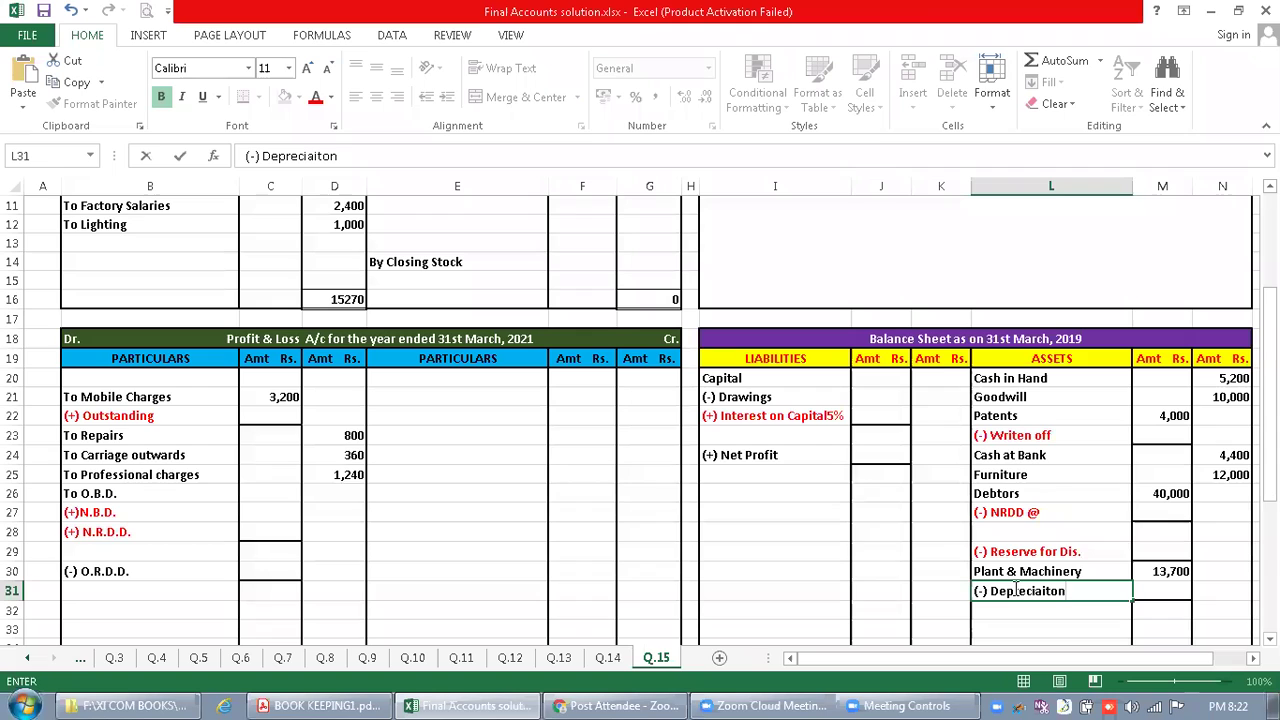
text(@)
key(Tab)
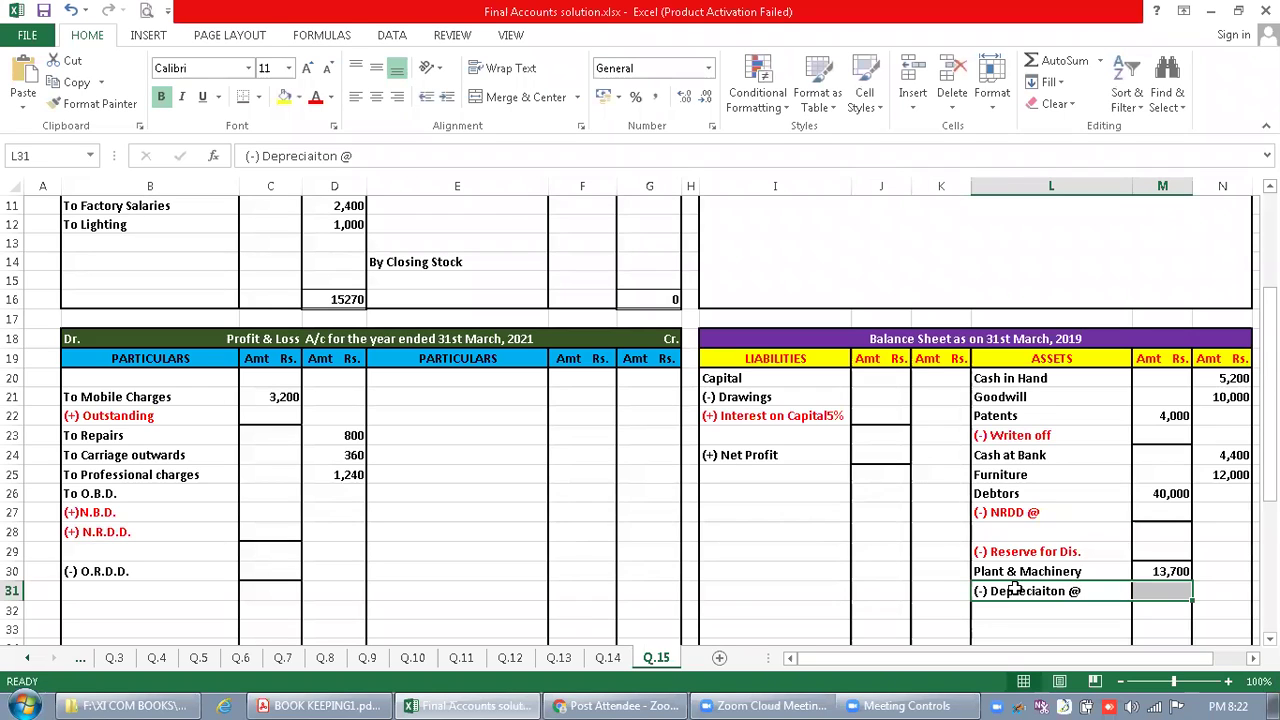
click(316, 104)
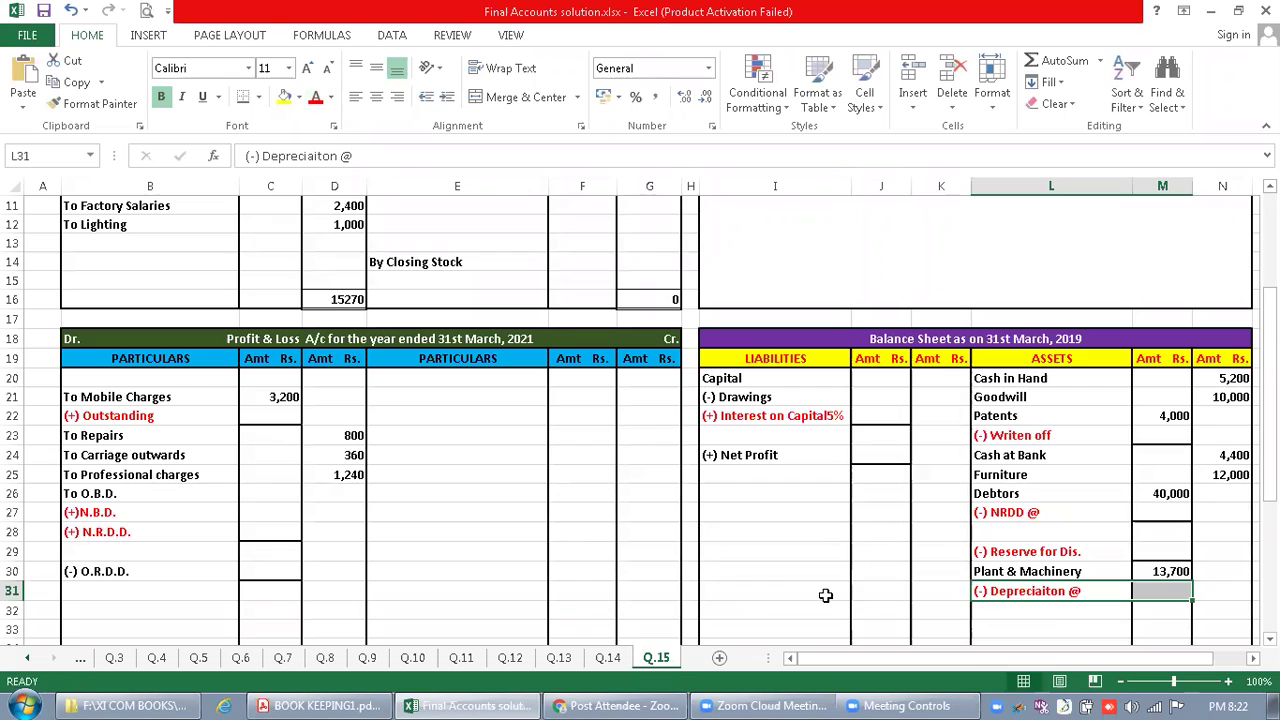
Add "Office Equipment" in L32 of the assets and copy the red depreciation line L31:M31 to row 33 below it
click(1037, 616)
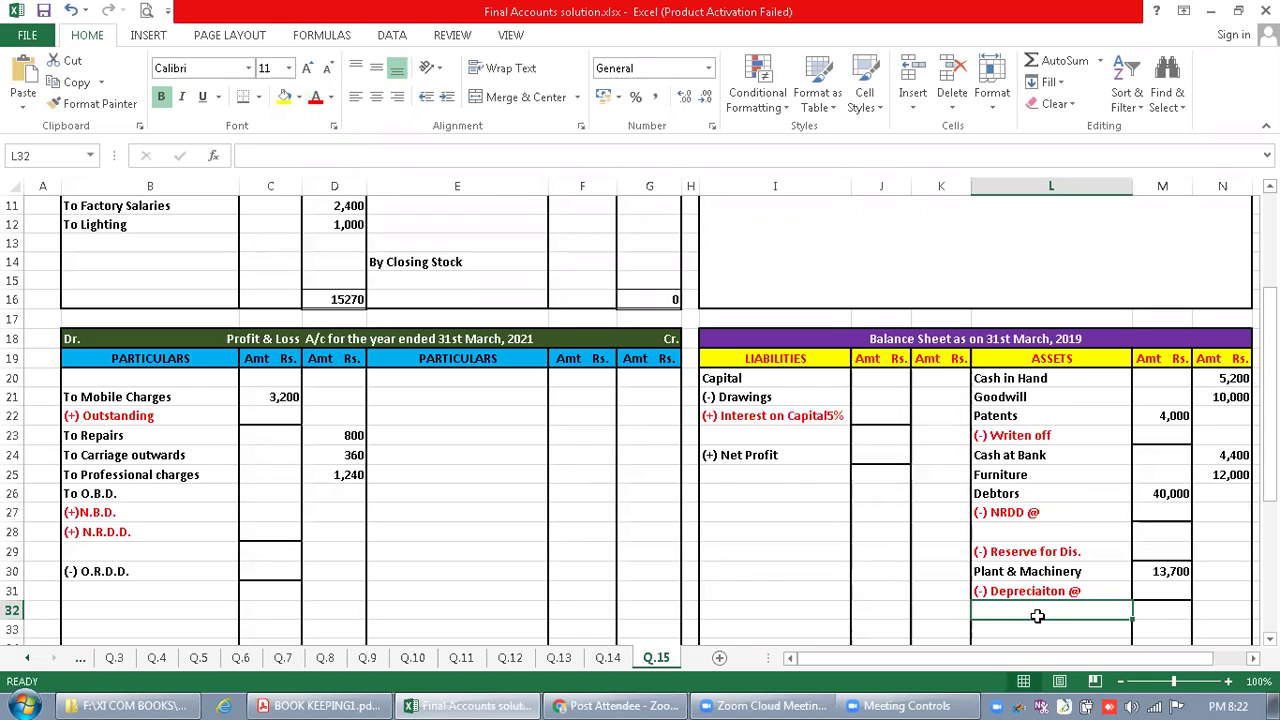
text(Office Equipment)
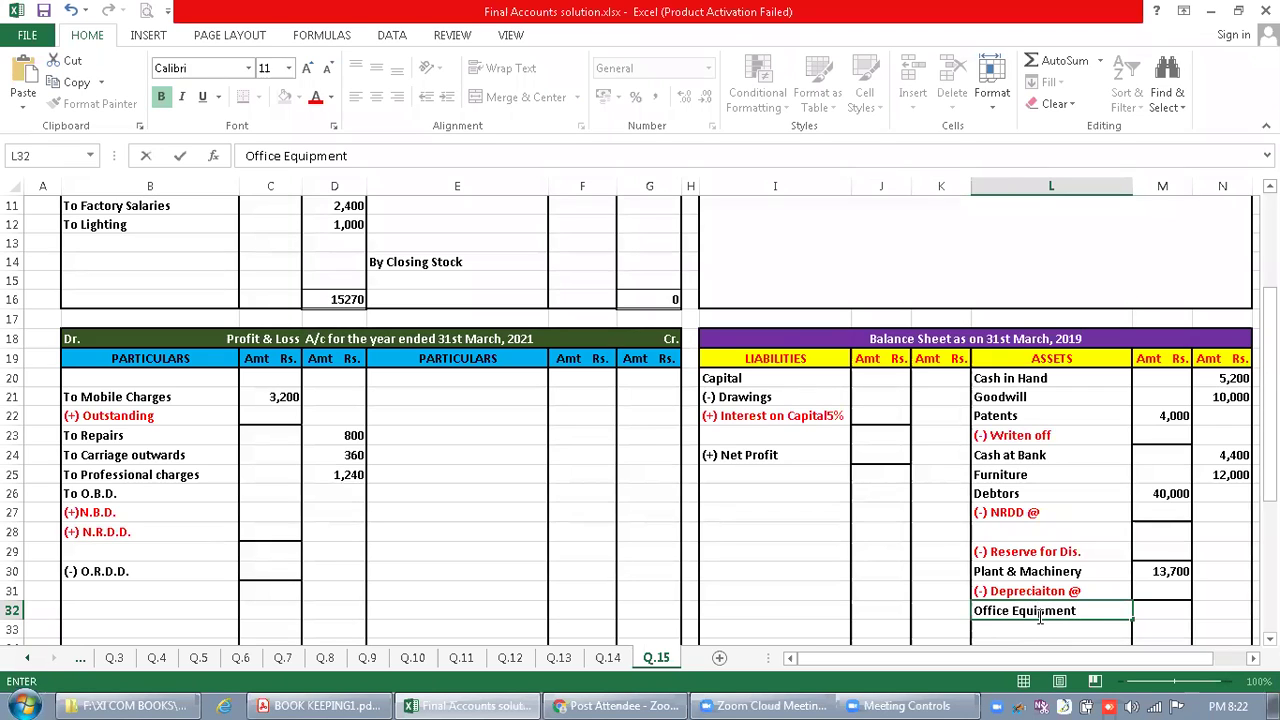
key(Up)
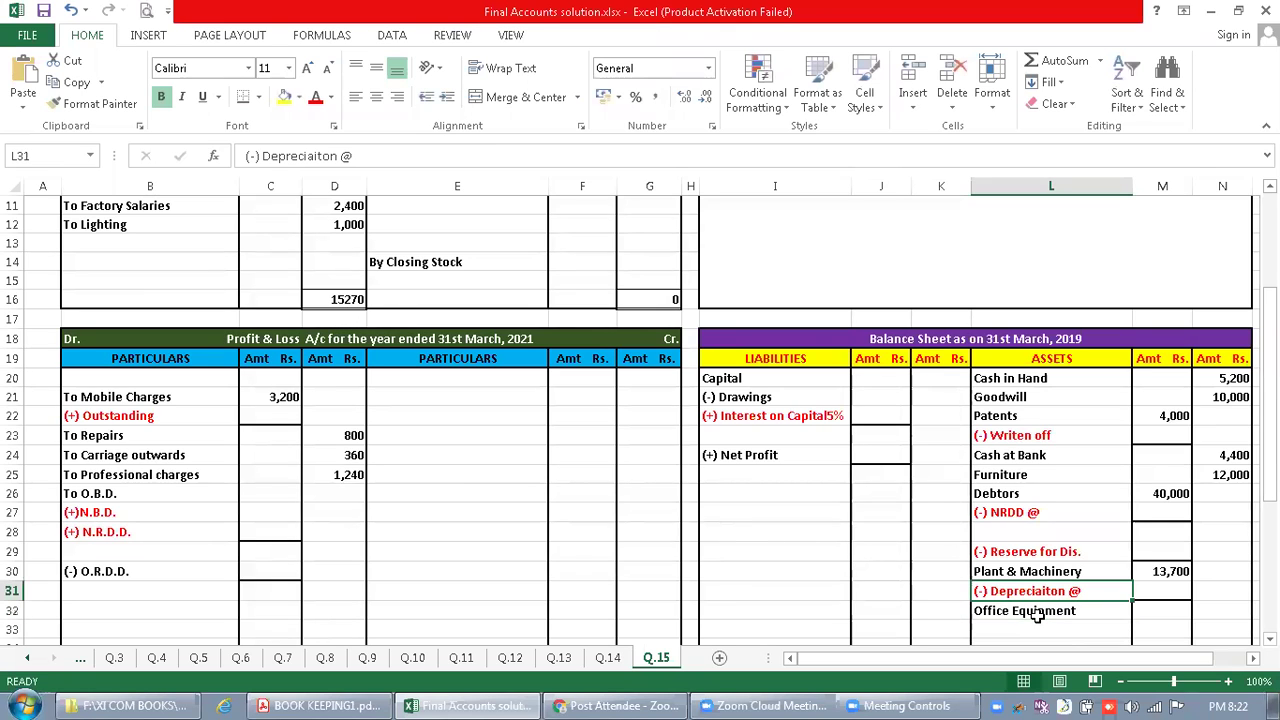
key(Right)
key(ctrl+c)
key(Down)
key(Down)
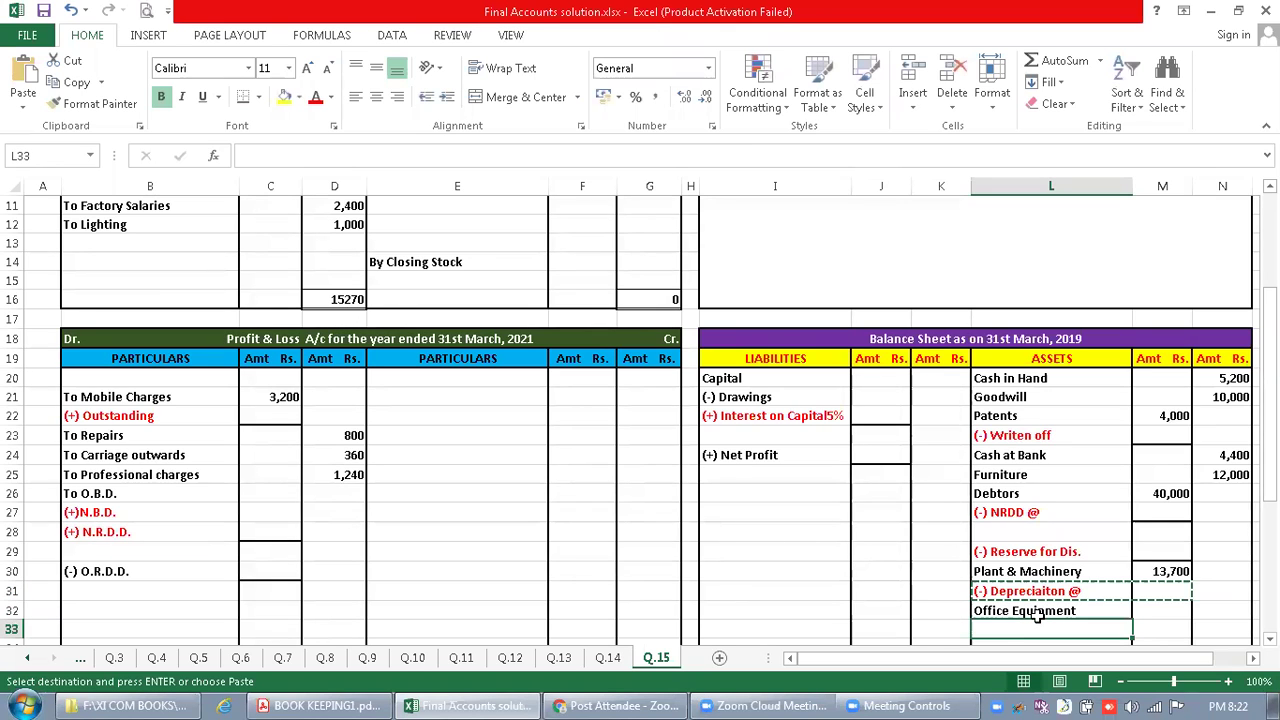
key(ctrl+v)
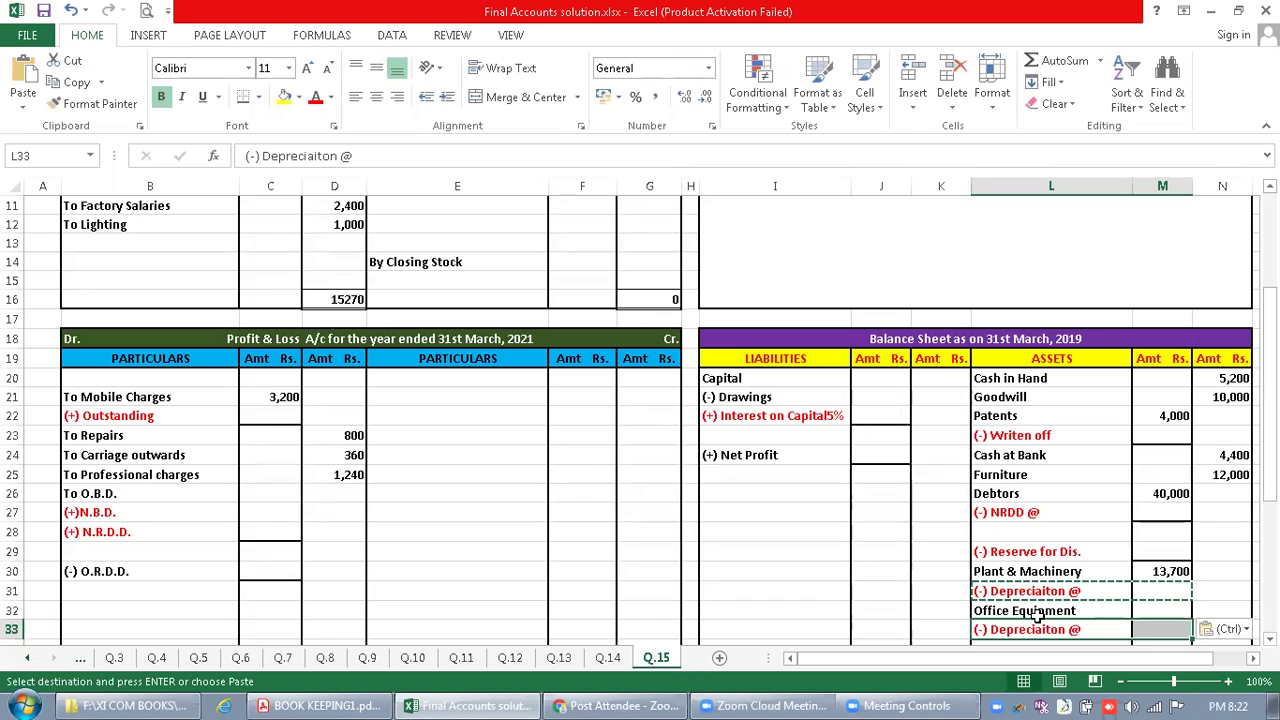
key(Escape)
Look up office equipments in the PDF and enter 10,000 in the inner amount cell M32
click(1145, 609)
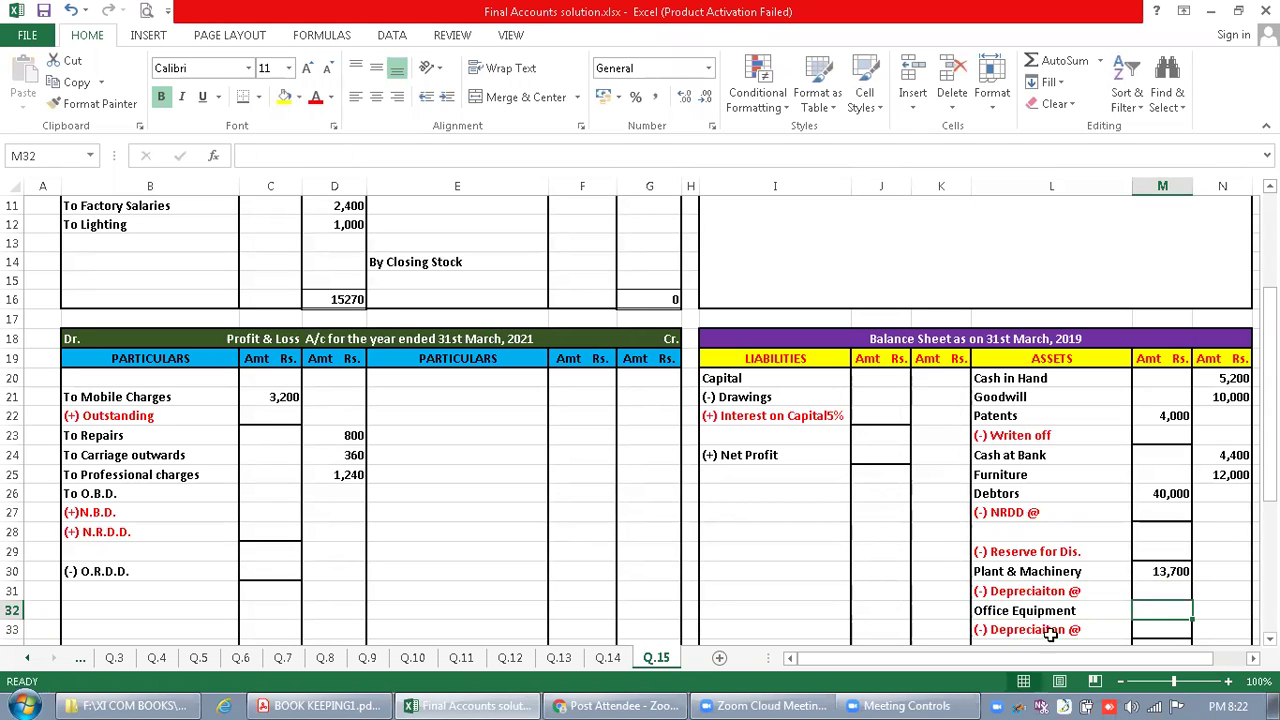
click(352, 705)
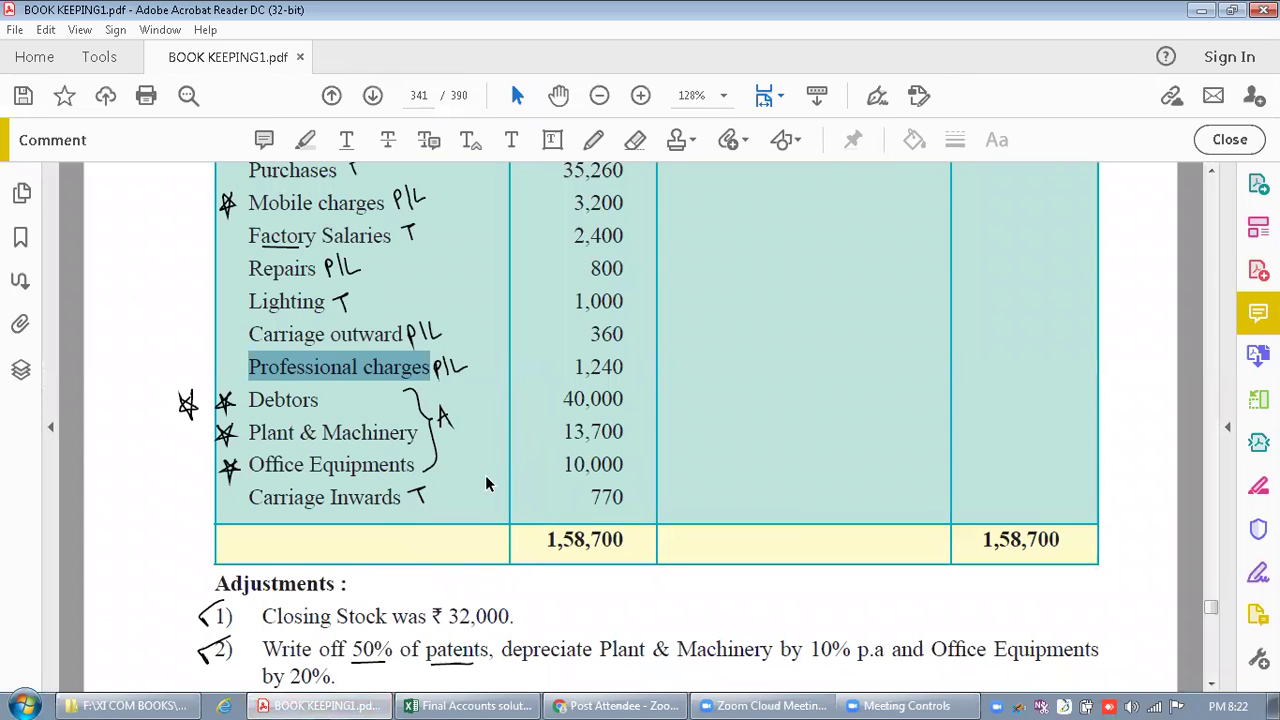
click(511, 697)
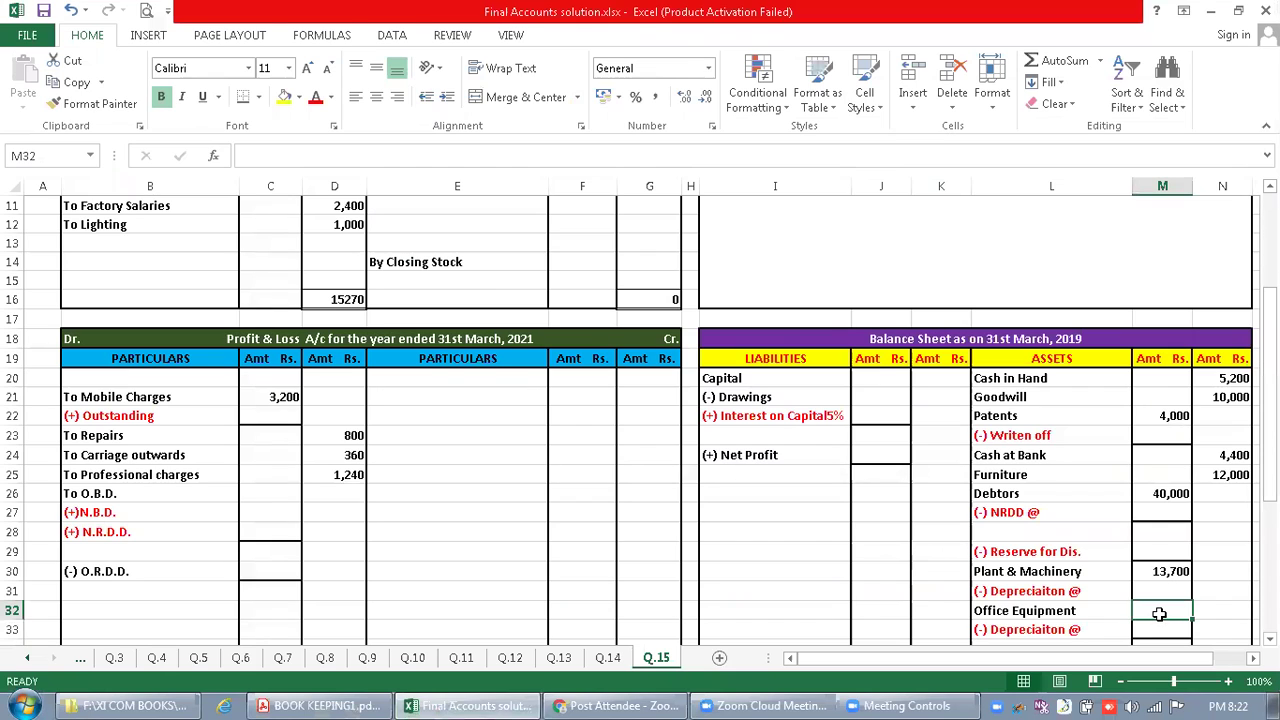
text(10,00)
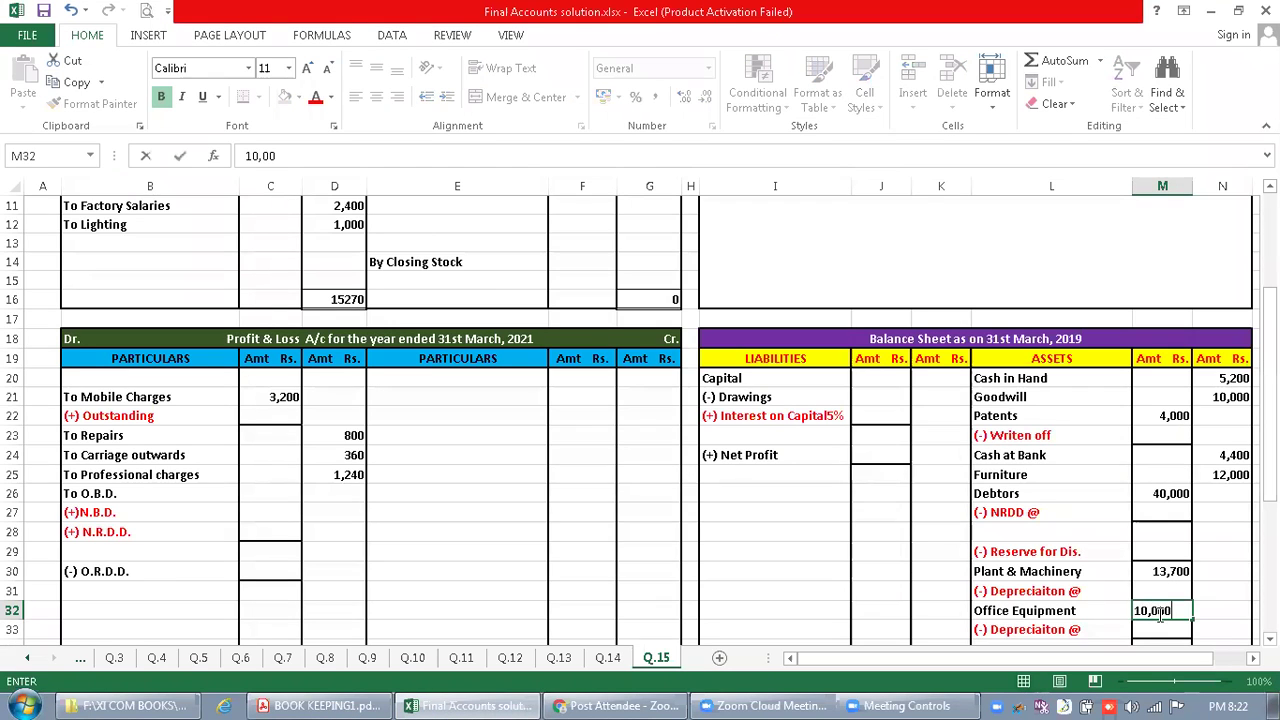
text(0)
key(Return)
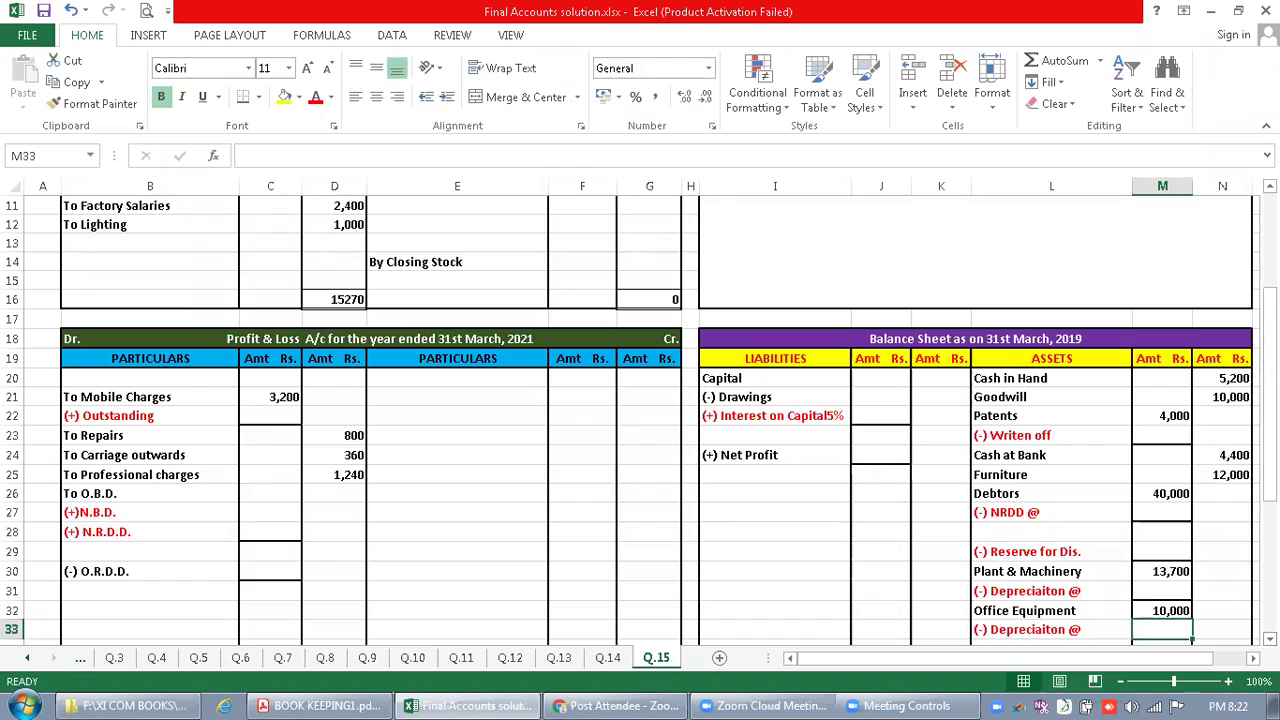
Add "To Carriage inwards" to Trading Account row 13, look up its amount in the PDF, and enter 770 in the outer amount column
scroll(640, 420, down, 1)
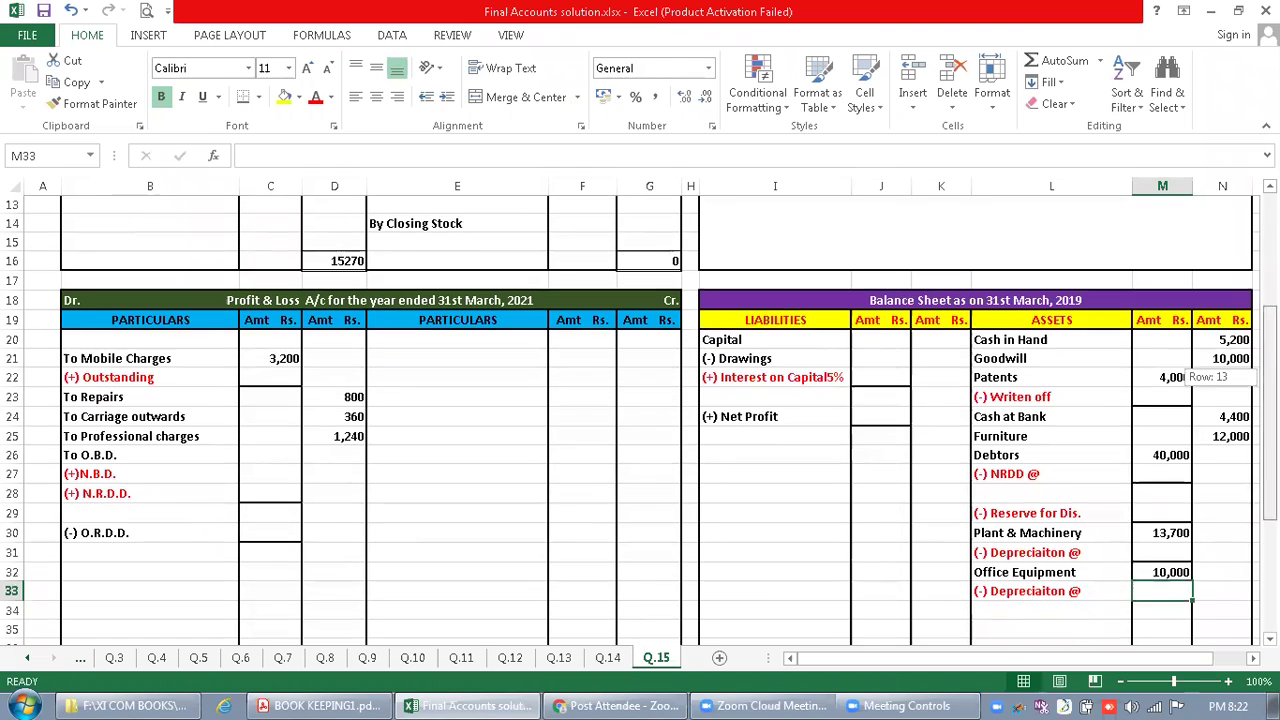
drag(1270, 377, 1270, 273)
click(196, 417)
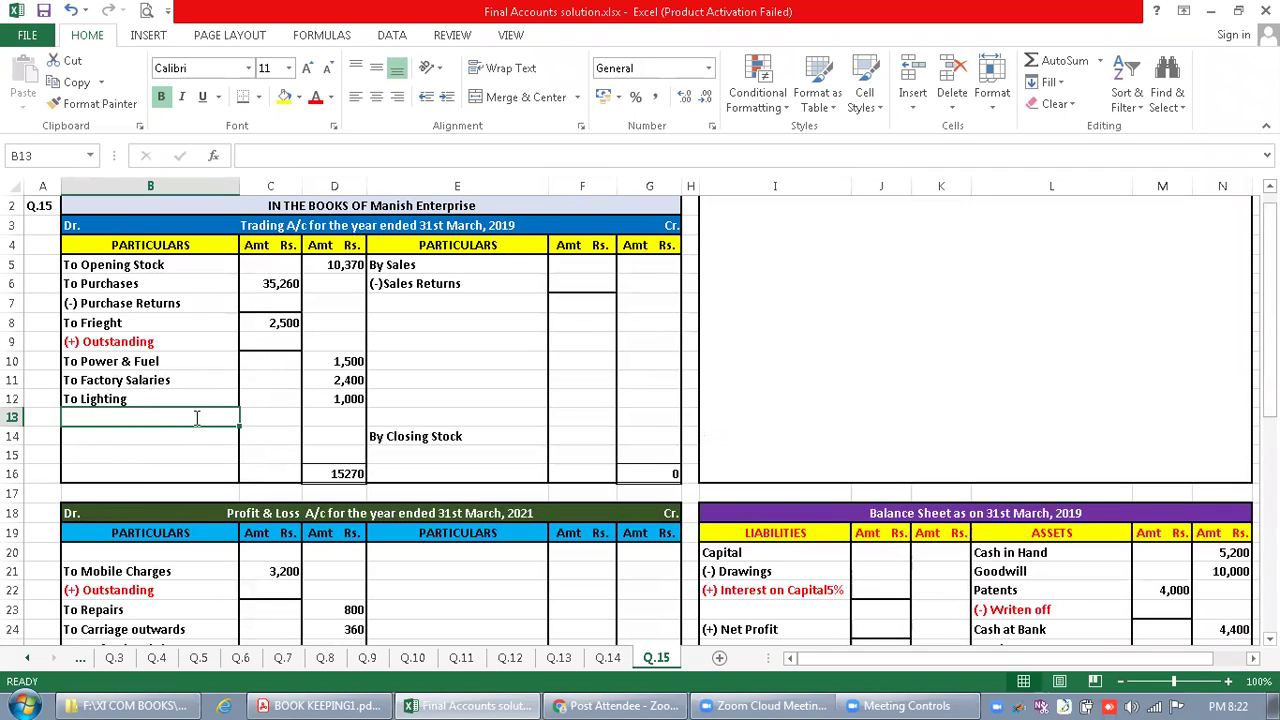
text(To Carr)
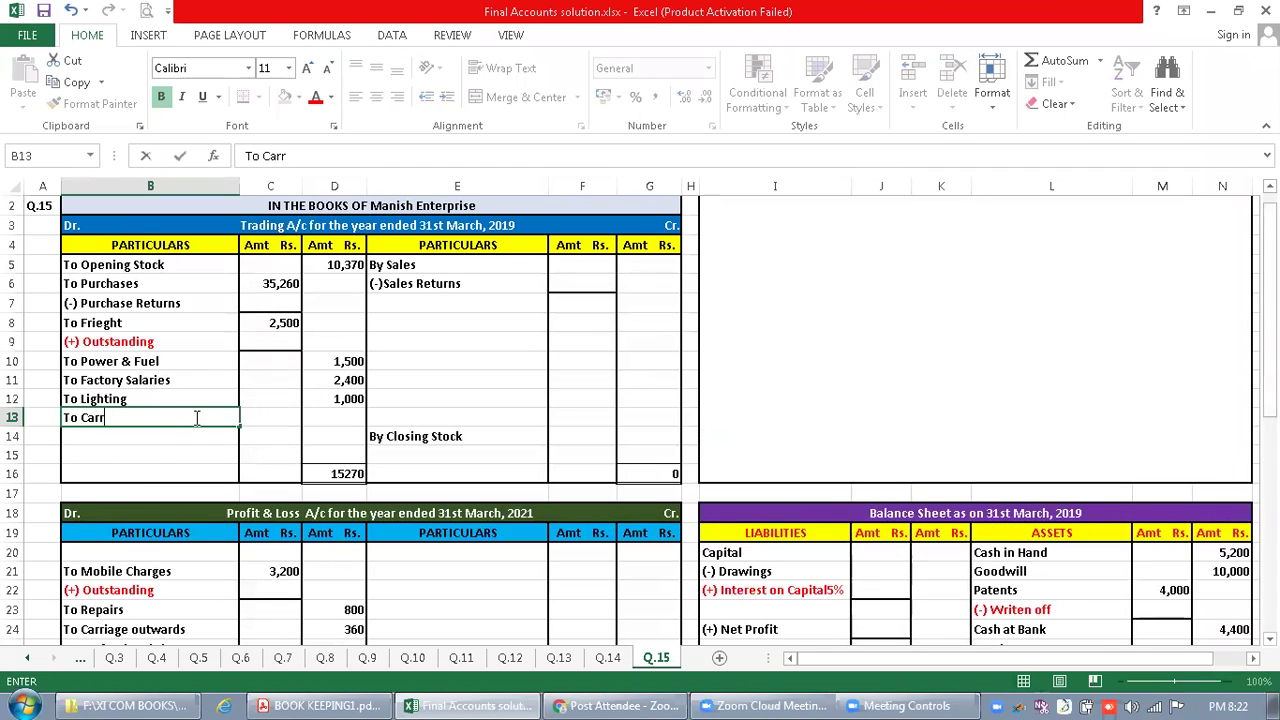
text(iage inwards)
key(Tab)
key(Tab)
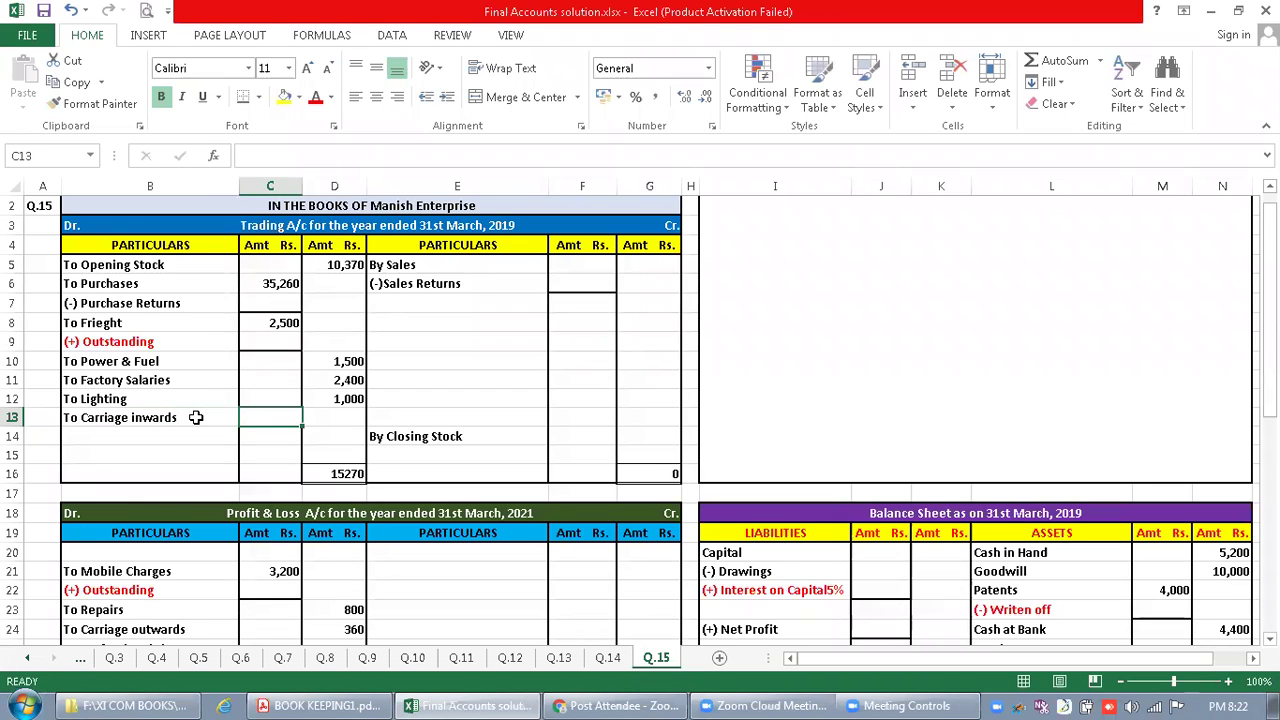
click(320, 706)
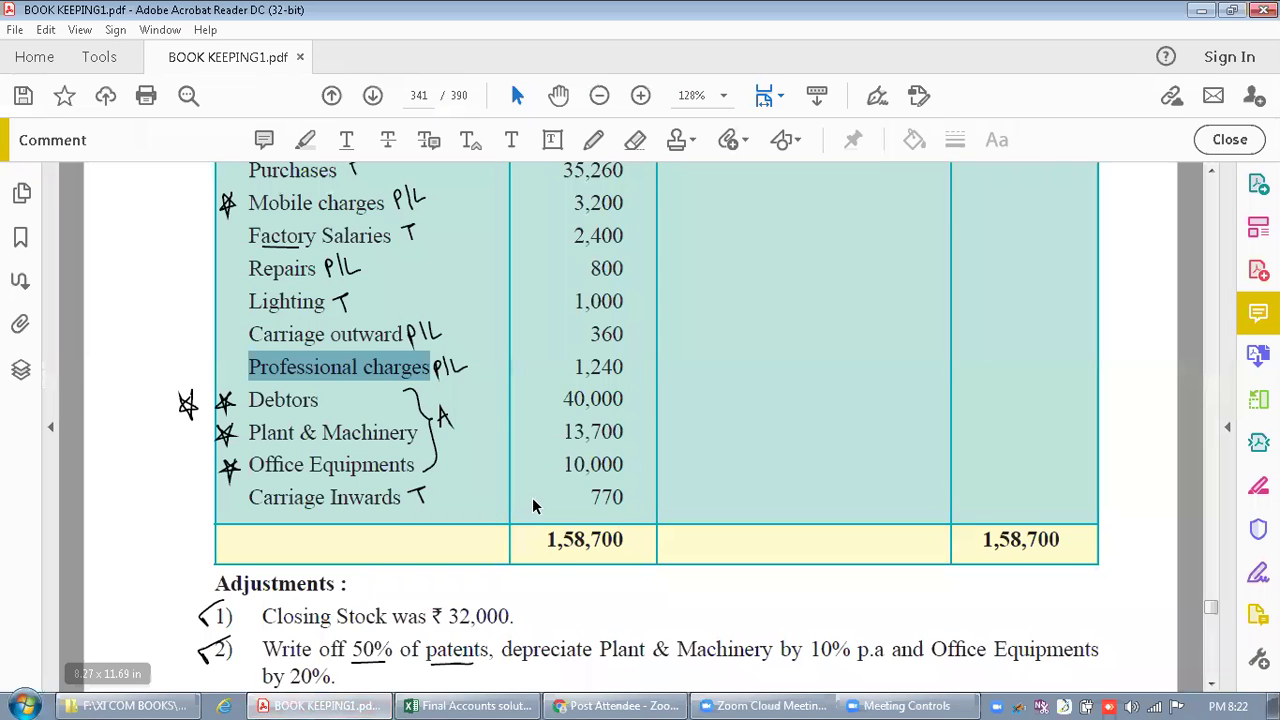
click(532, 512)
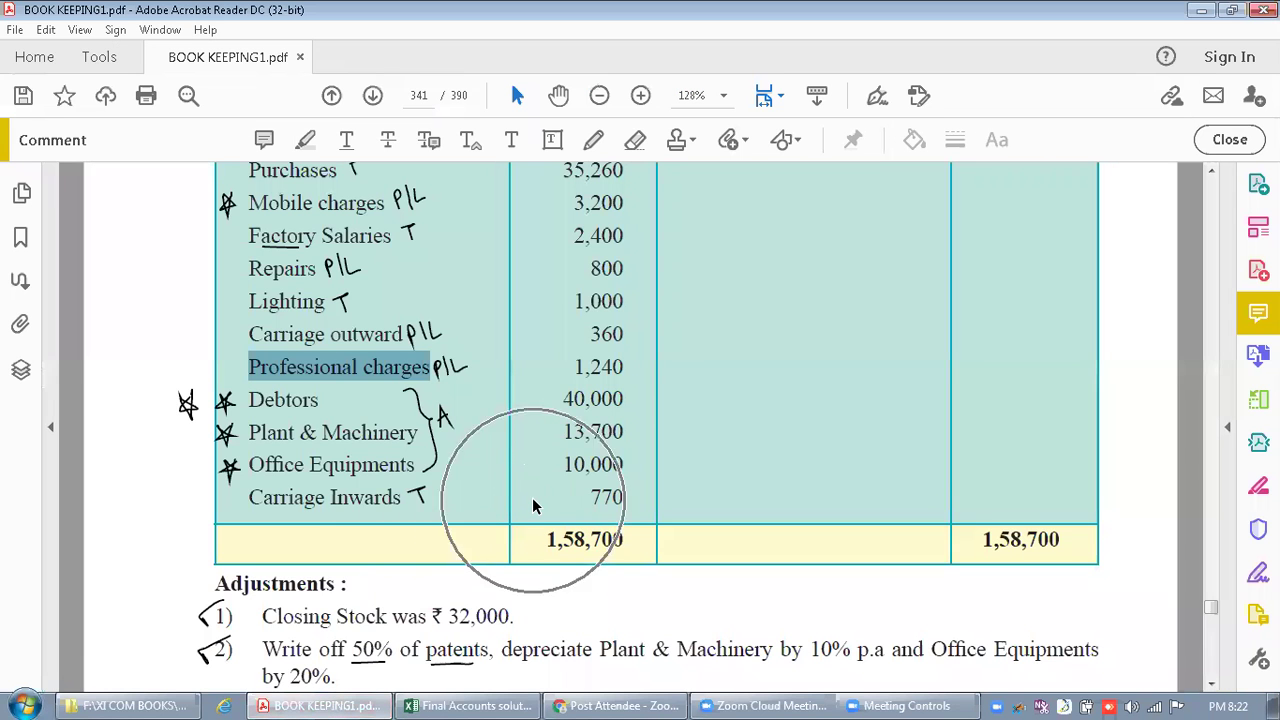
click(470, 706)
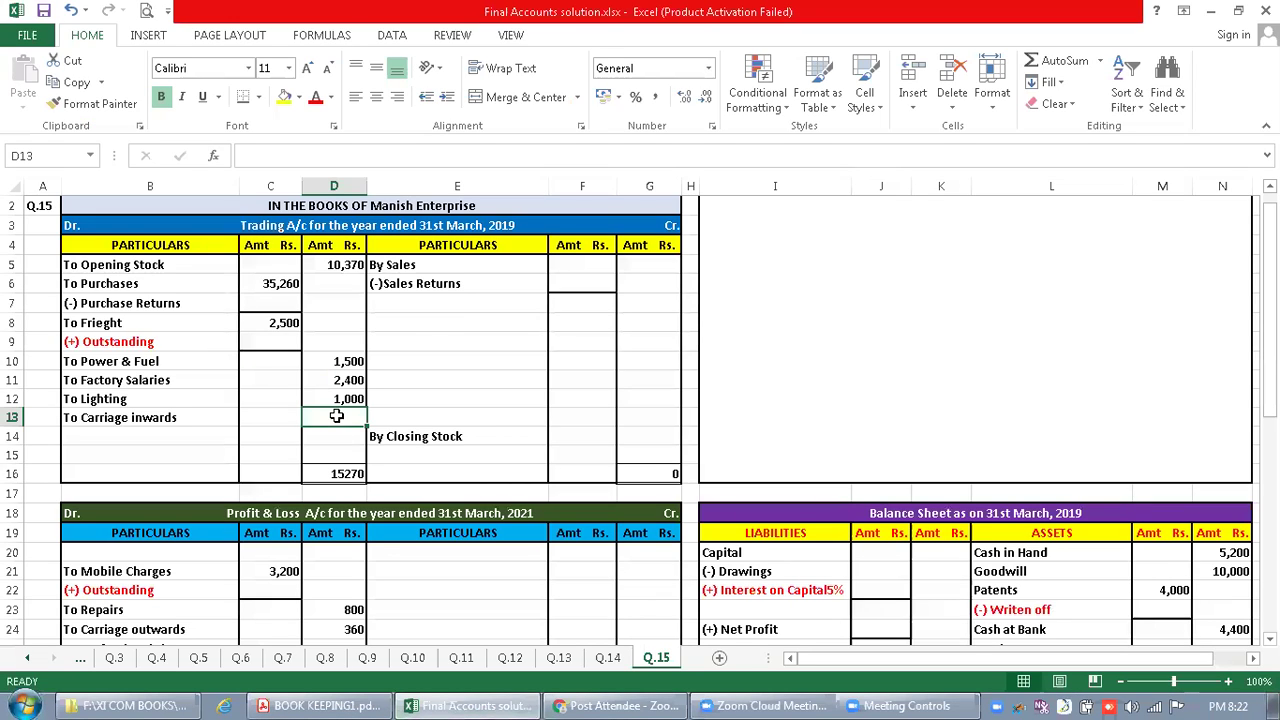
text(770)
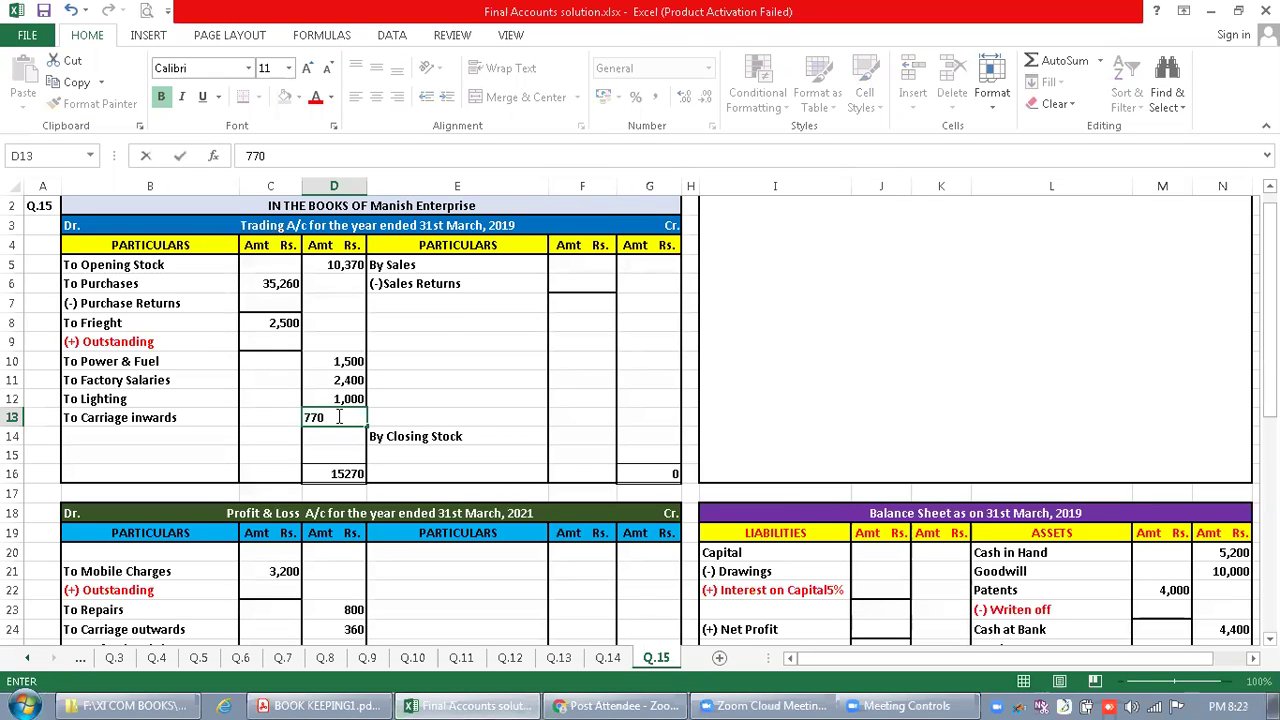
key(Return)
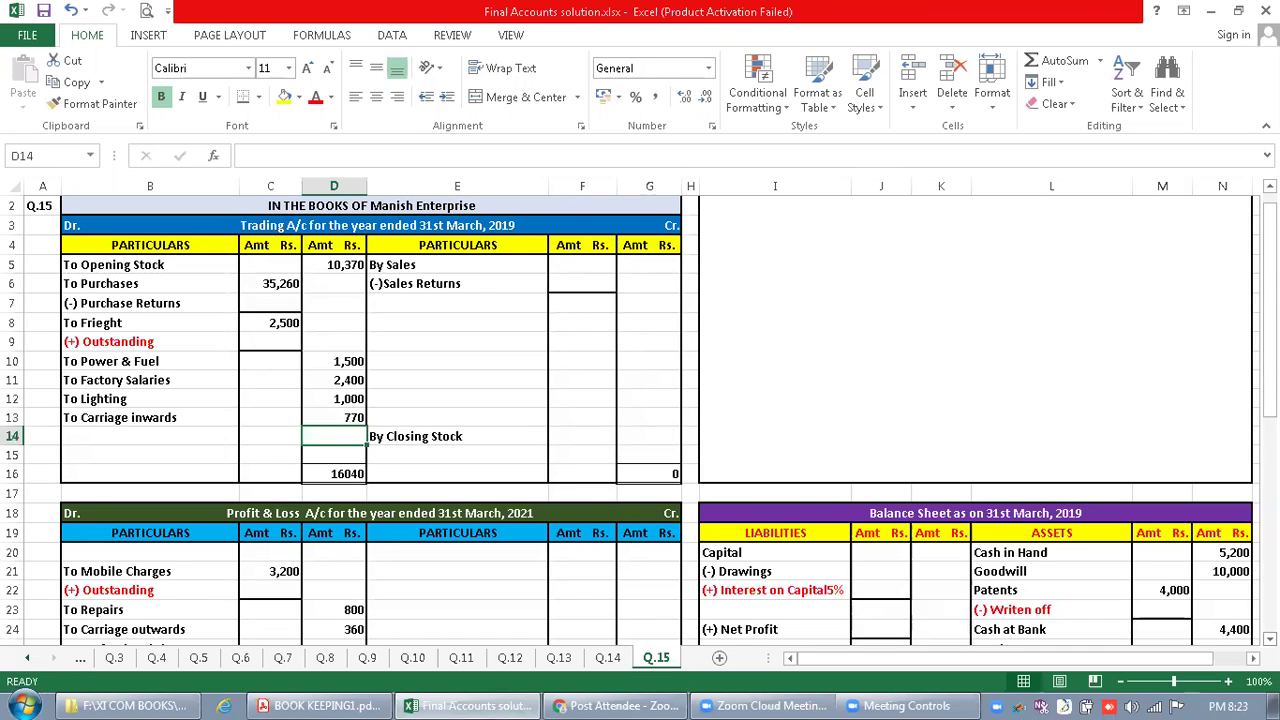
Look up Capital among the PDF's credit balances and enter 50,000 in the Balance Sheet's inner amount cell J20
scroll(640, 420, down, 4)
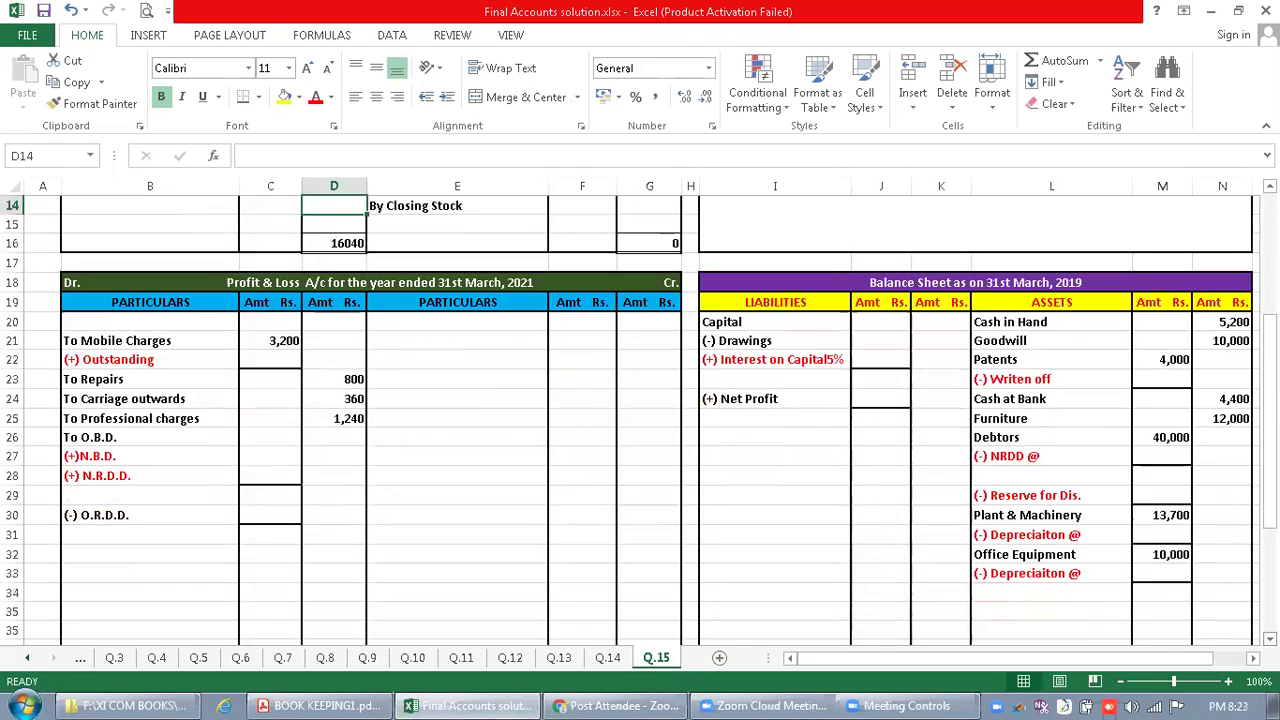
scroll(1005, 380, down, 1)
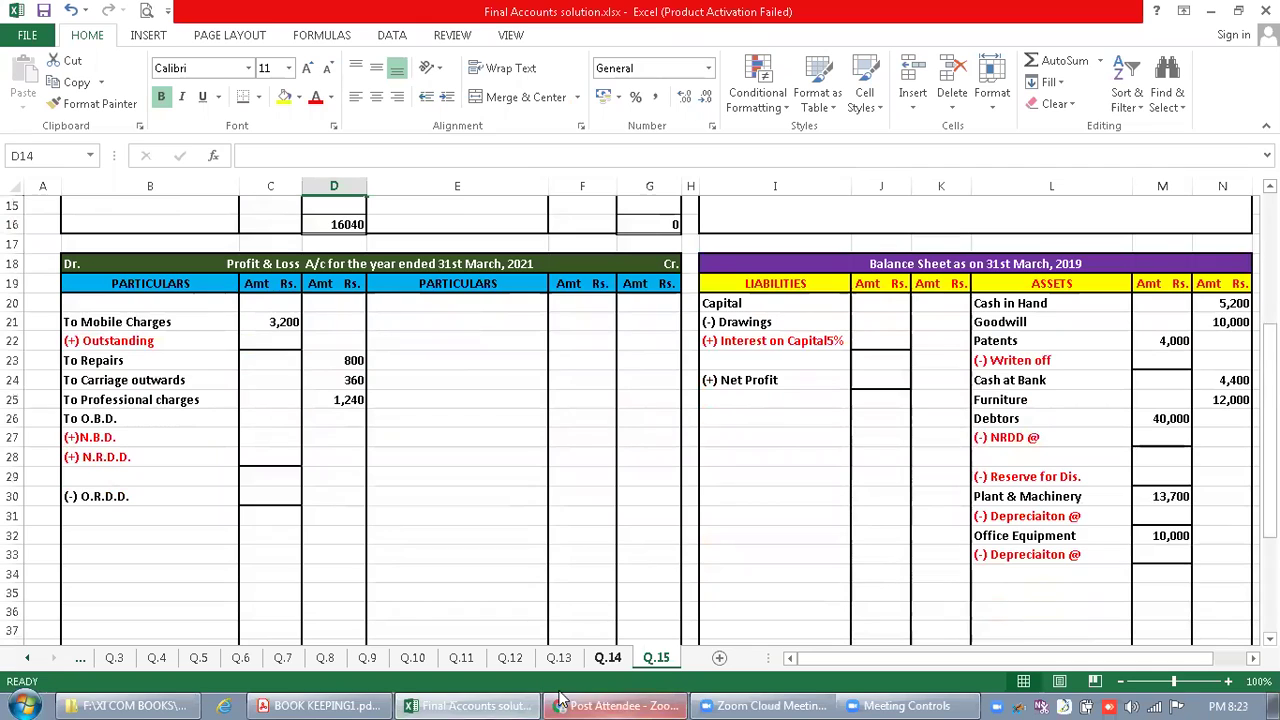
click(320, 705)
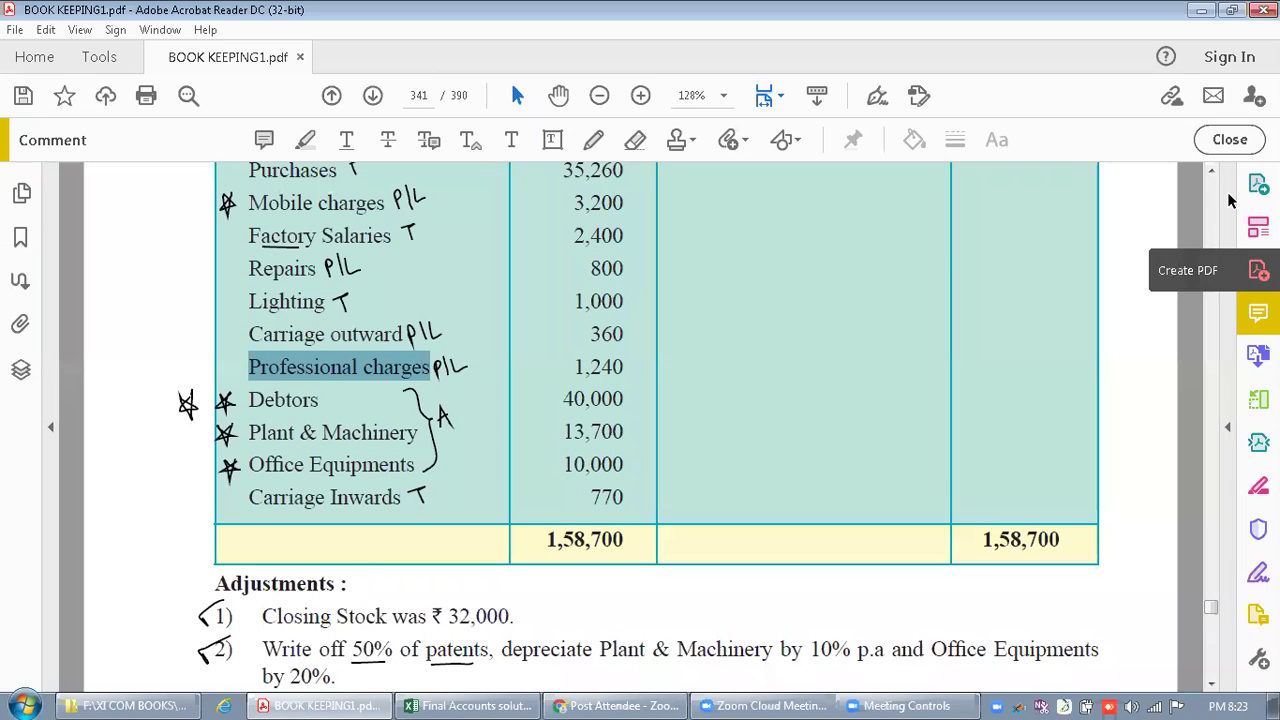
click(1211, 173)
click(1211, 173)
click(1211, 173)
click(1005, 204)
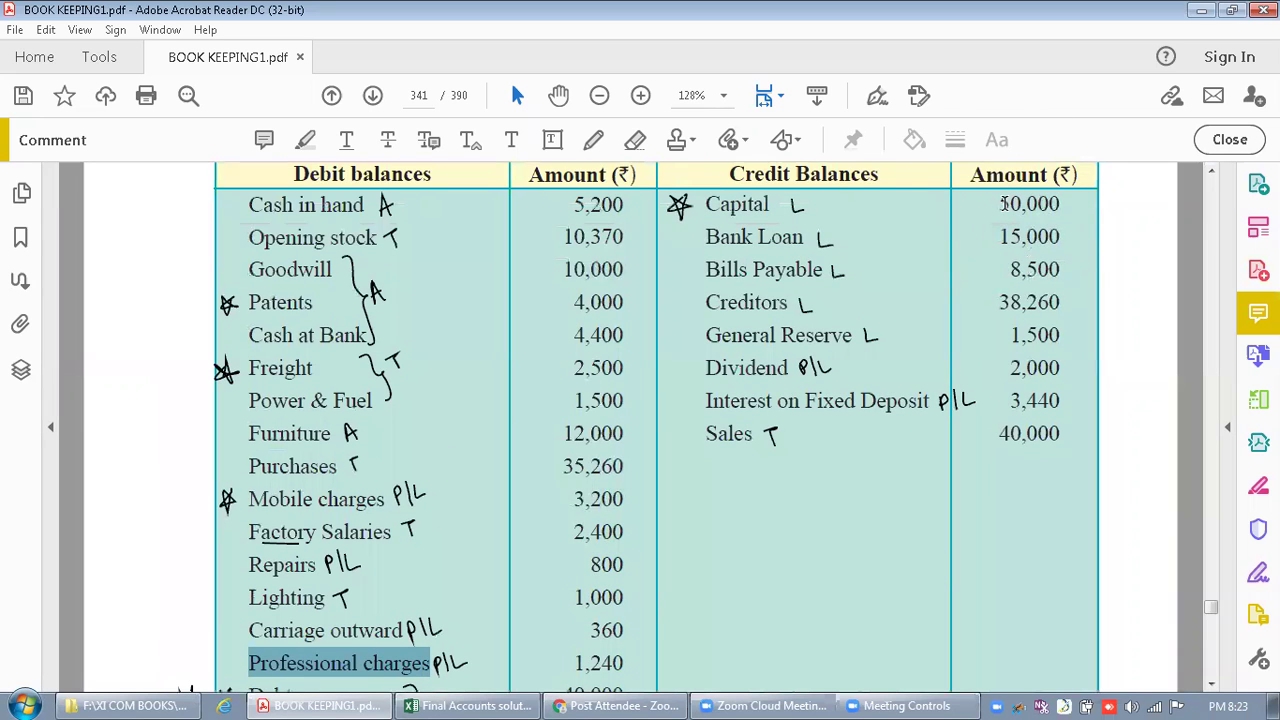
click(466, 698)
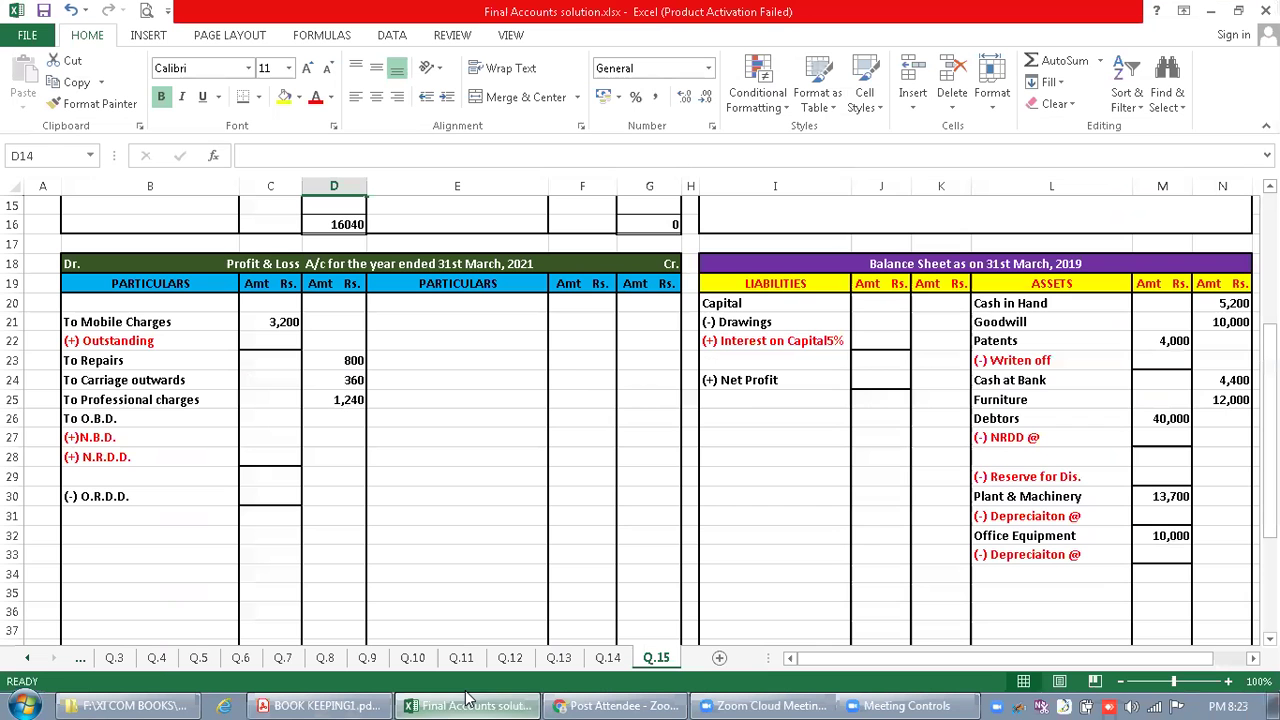
click(889, 304)
text(50,000)
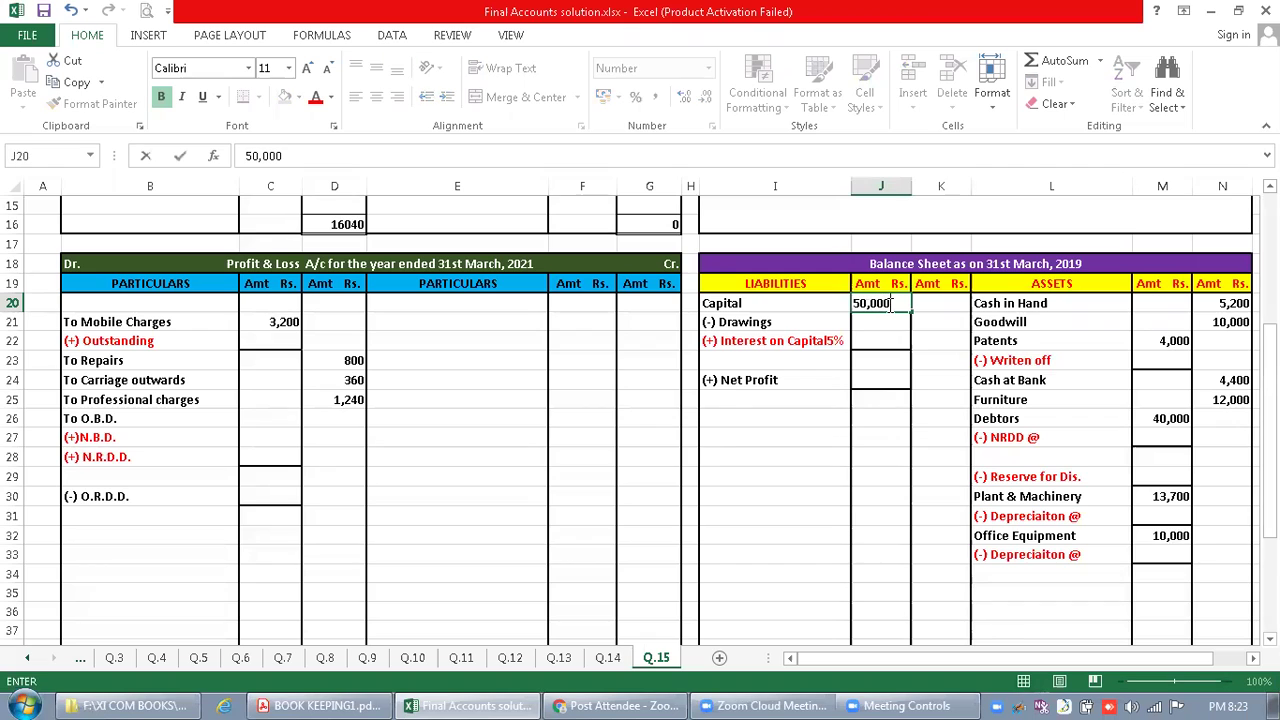
key(BackSpace)
key(BackSpace)
key(BackSpace)
key(BackSpace)
text(000)
Add "Bank loan" in I26 of the liabilities with 15,000 in the outer amount cell K26
key(Down)
key(Down)
key(Down)
key(Down)
key(Down)
key(Down)
key(Left)
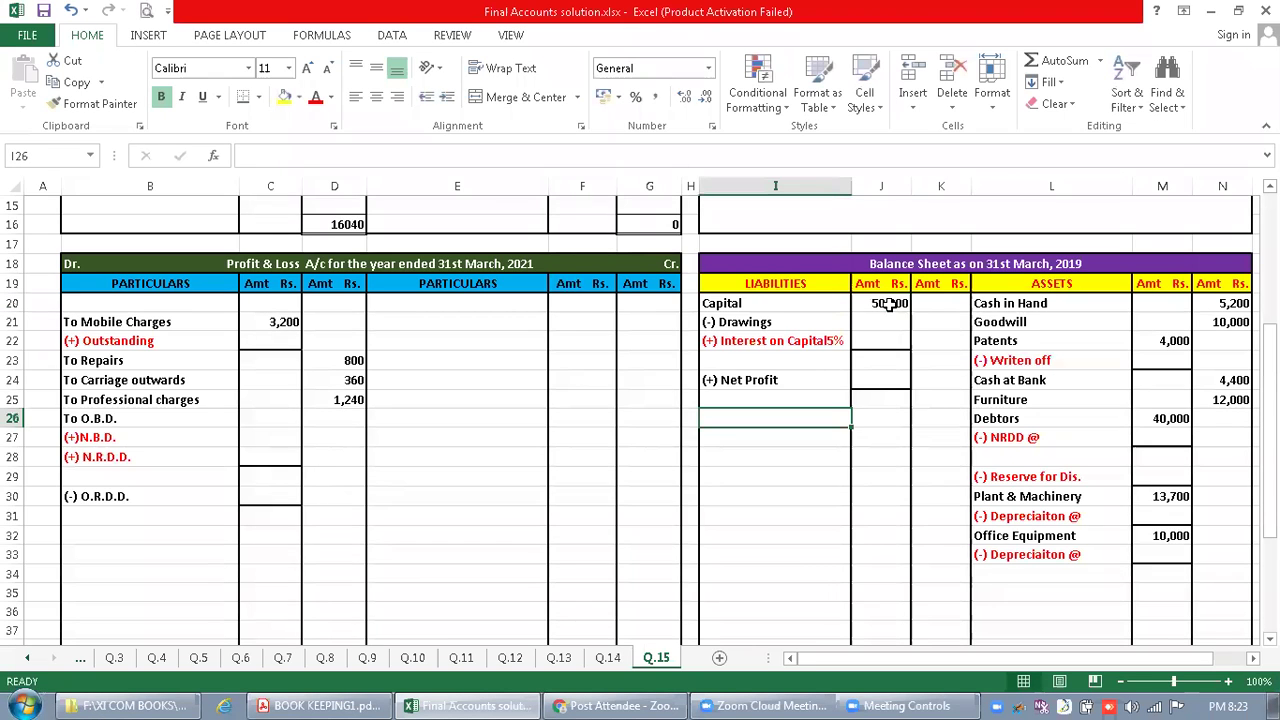
text(B)
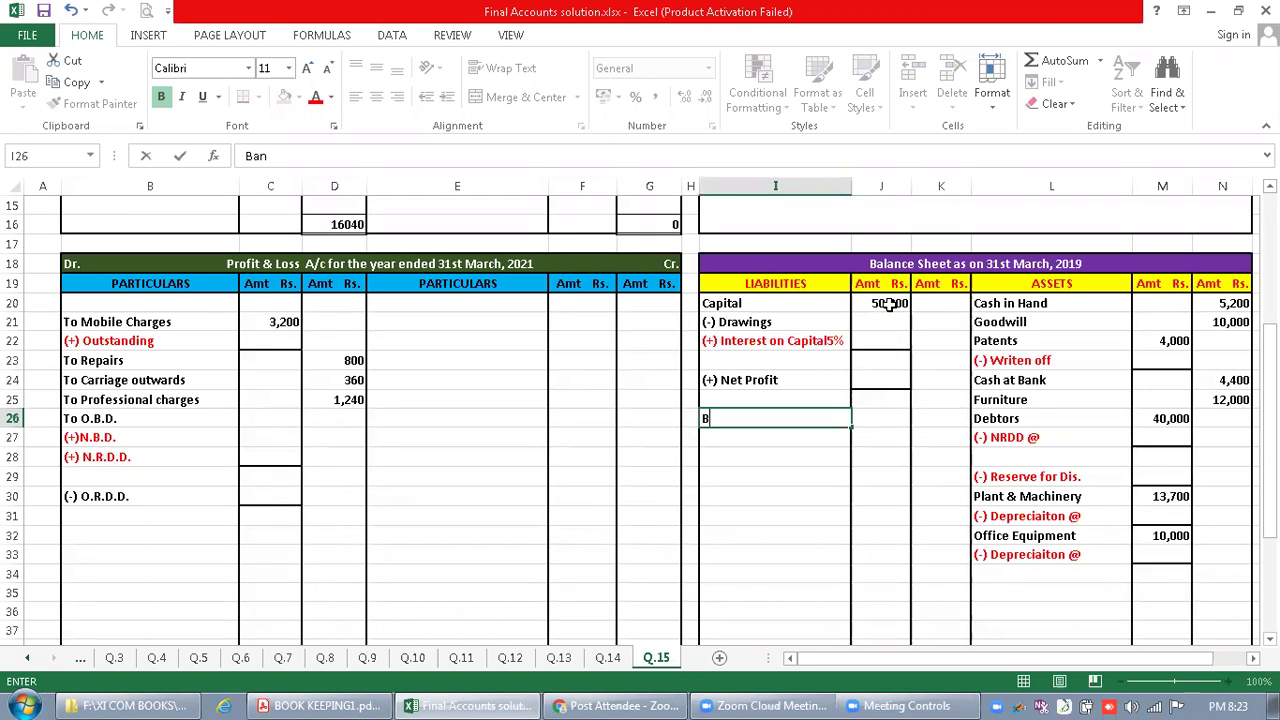
text(ank loan)
key(Right)
key(Right)
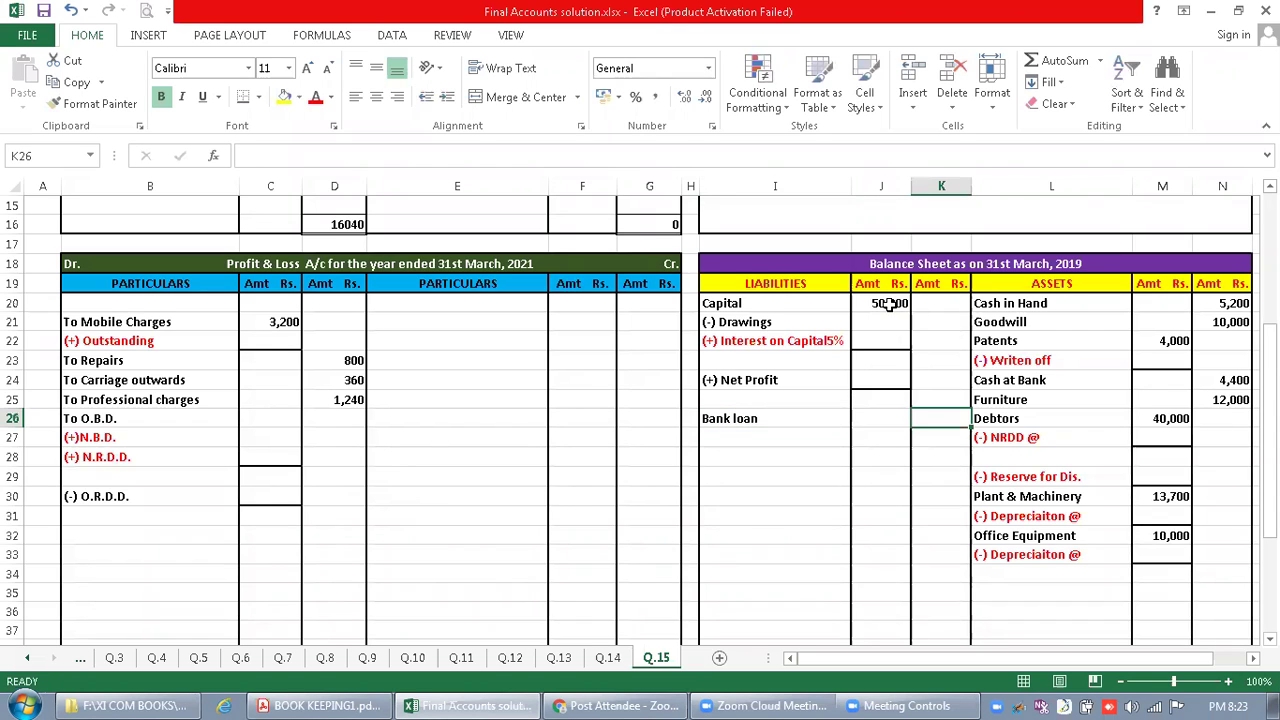
text(15,000)
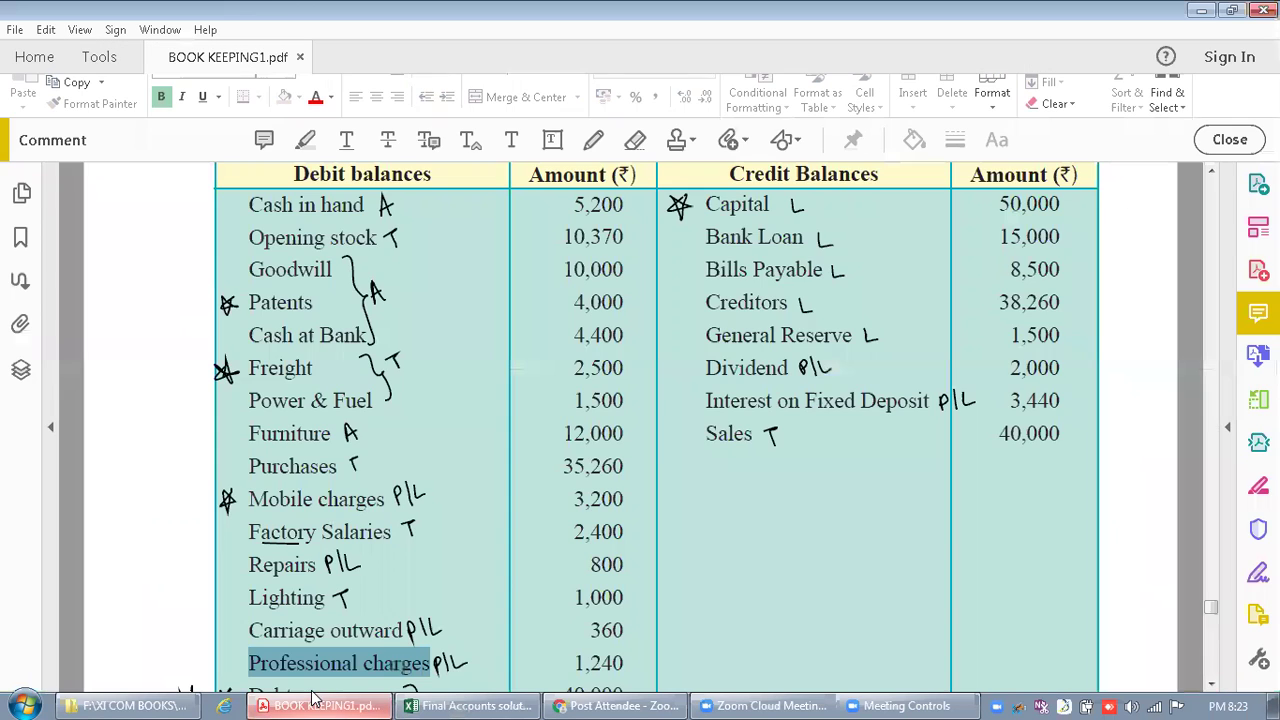
Check the next credit balance in the PDF and add "Bills Payable" in I27 below the bank loan
click(320, 706)
click(913, 276)
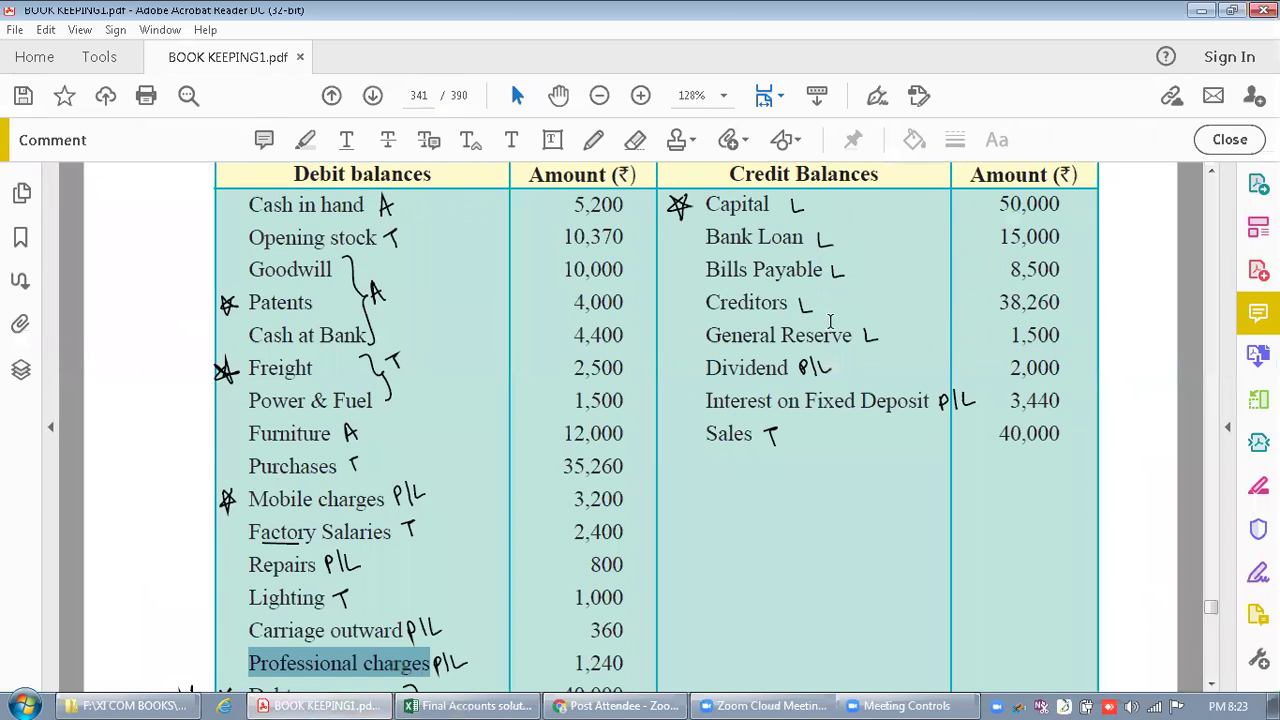
click(475, 704)
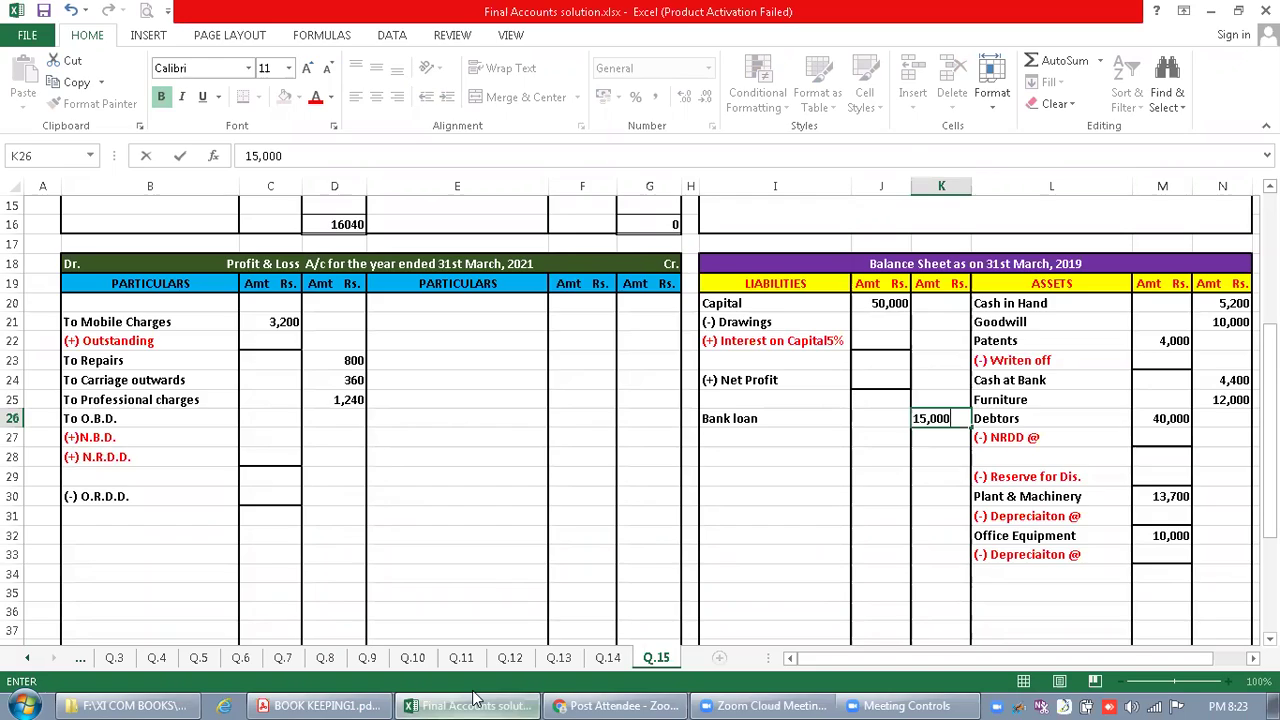
click(779, 441)
text(Bi)
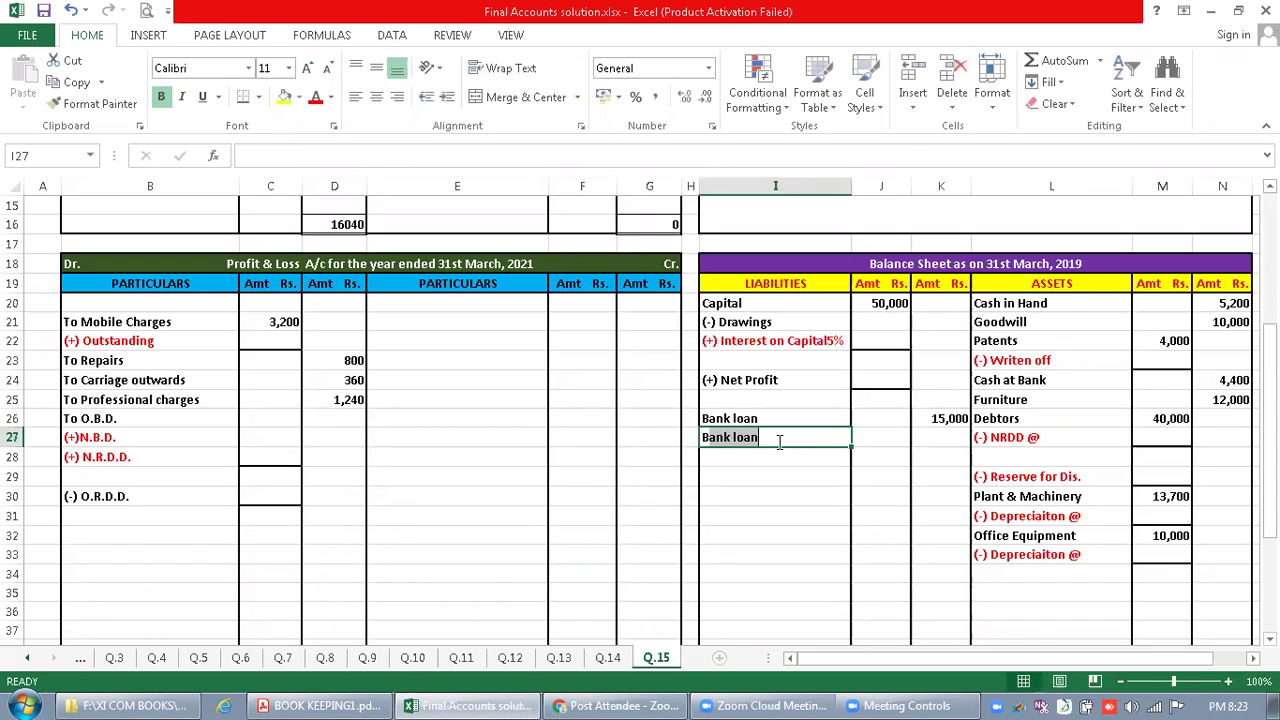
text(lls Payable)
key(Tab)
key(Tab)
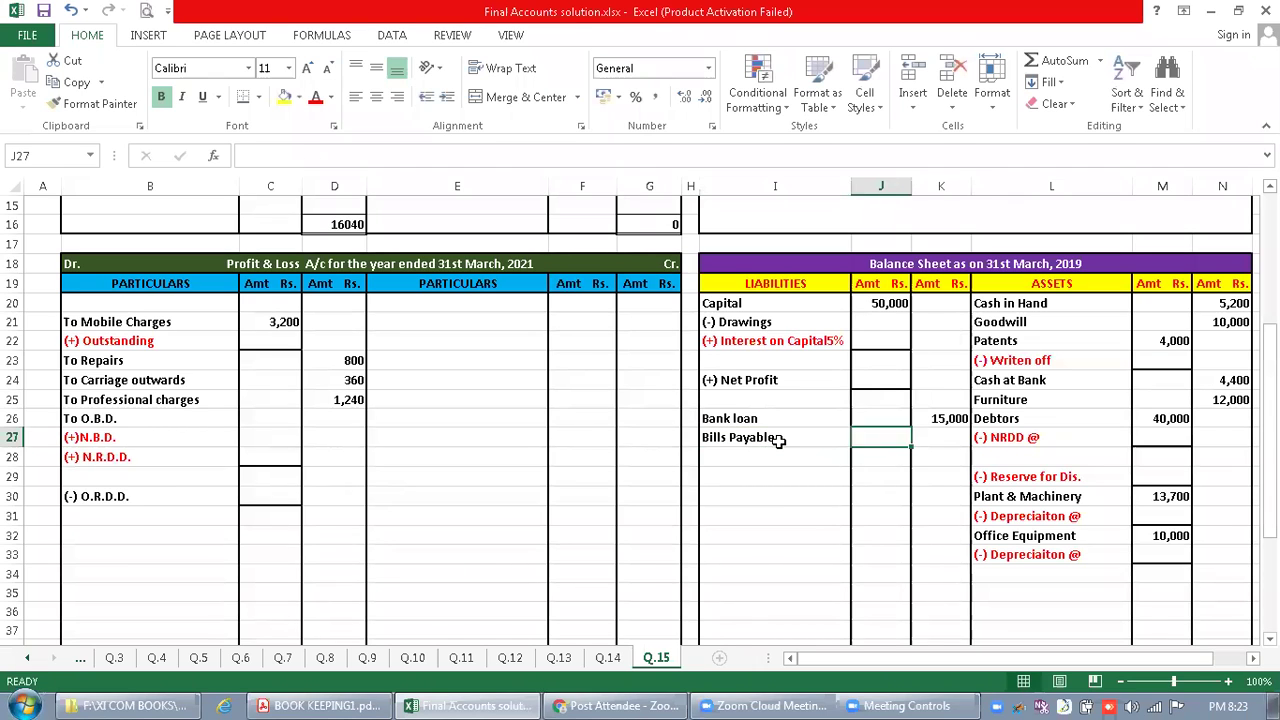
Enter 8,500 for Bills Payable and add Creditors with 38,260 below it on the balance sheet's liabilities side
text(8,500)
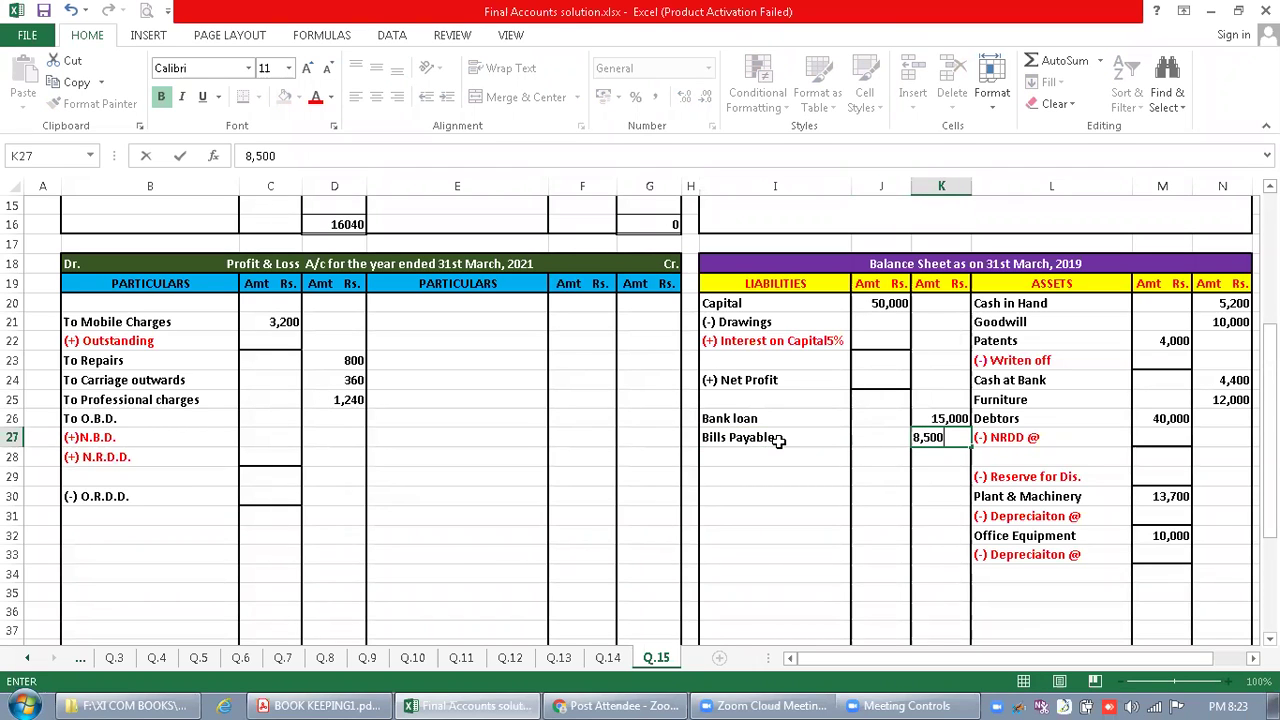
key(Return)
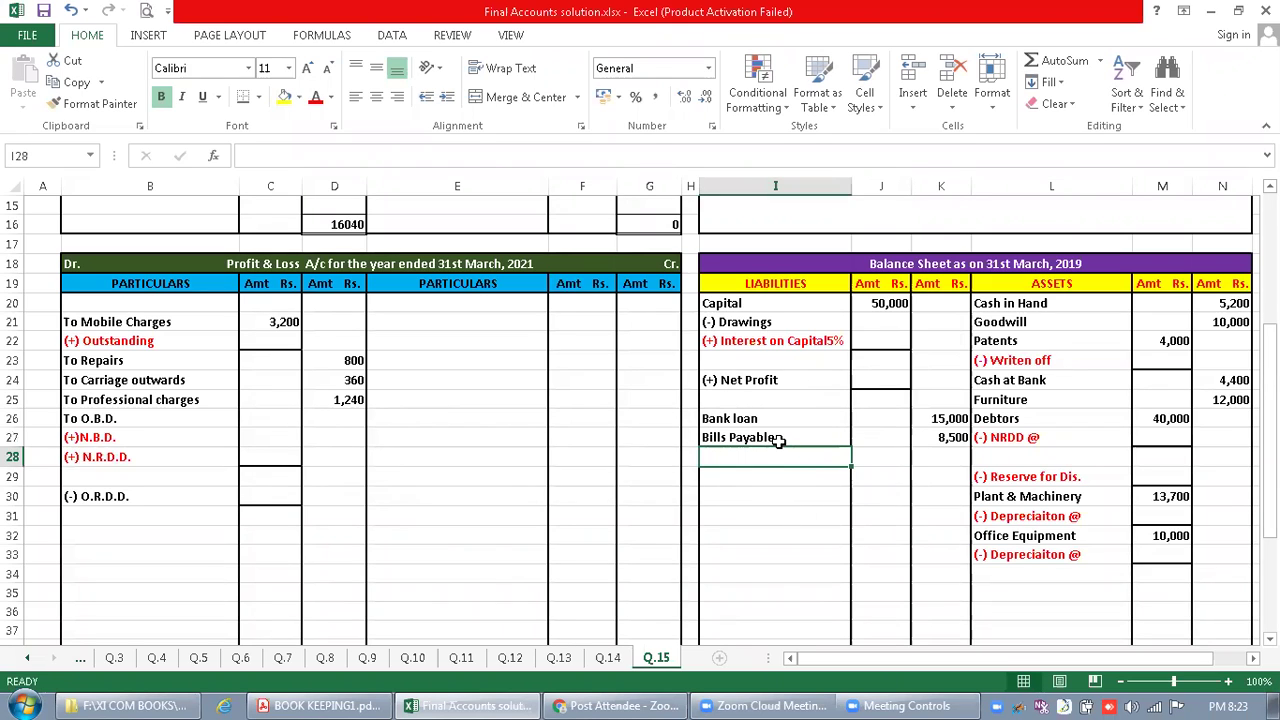
text(Creditors)
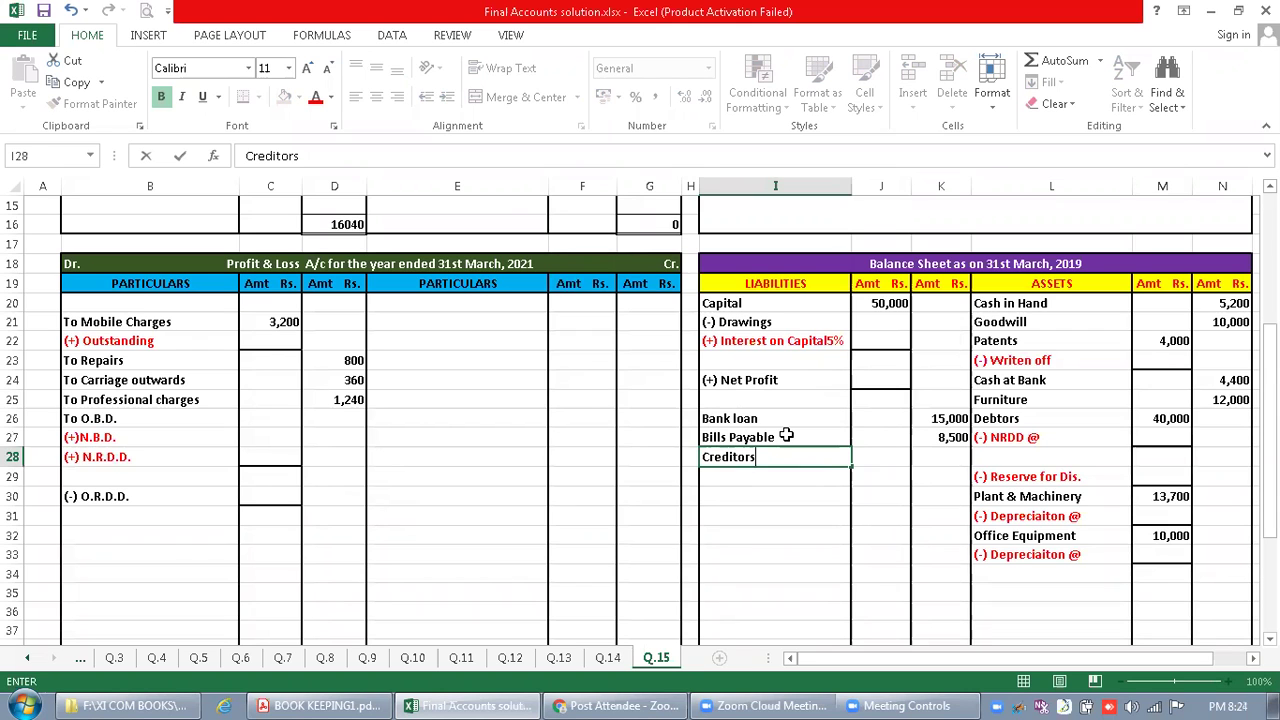
key(Tab)
key(Tab)
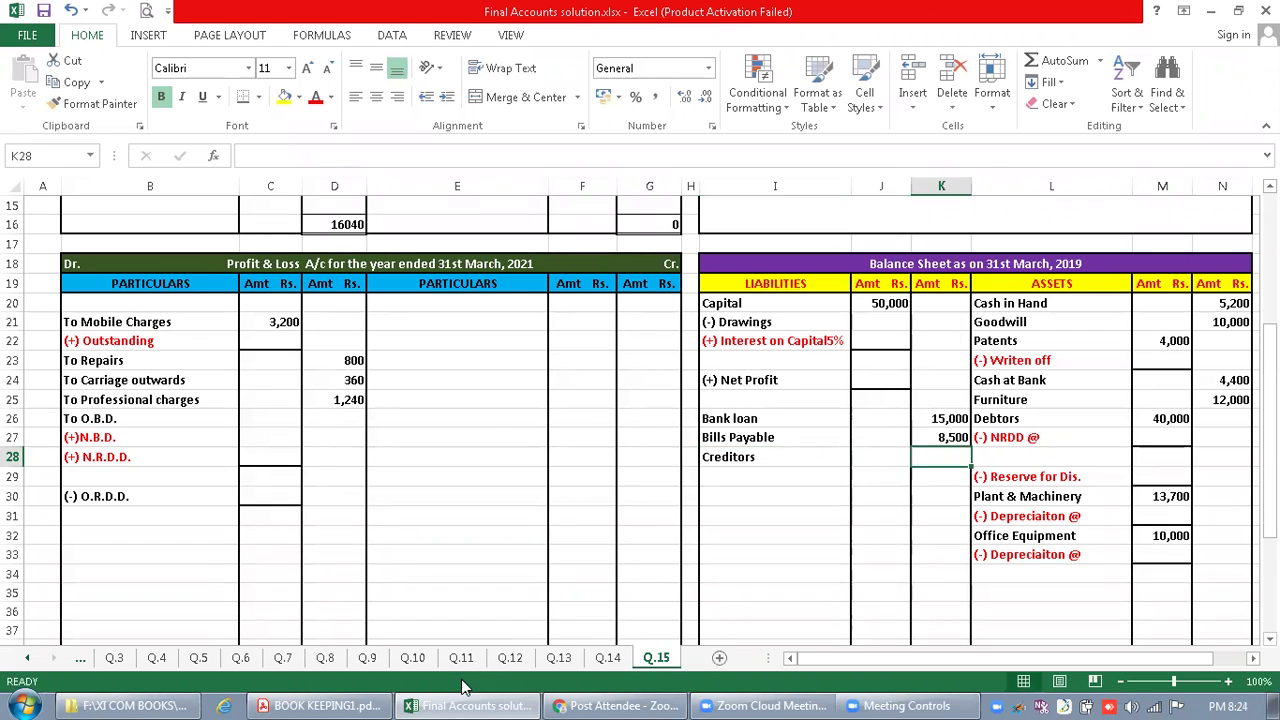
click(336, 705)
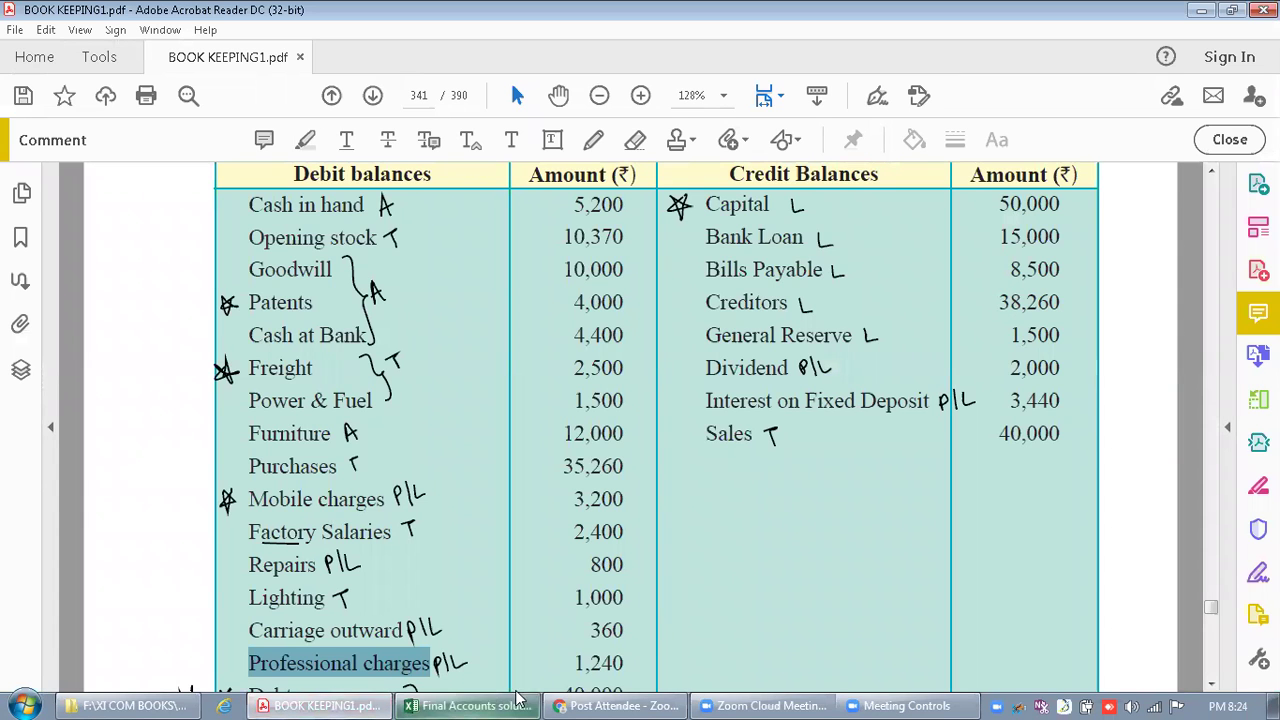
click(486, 704)
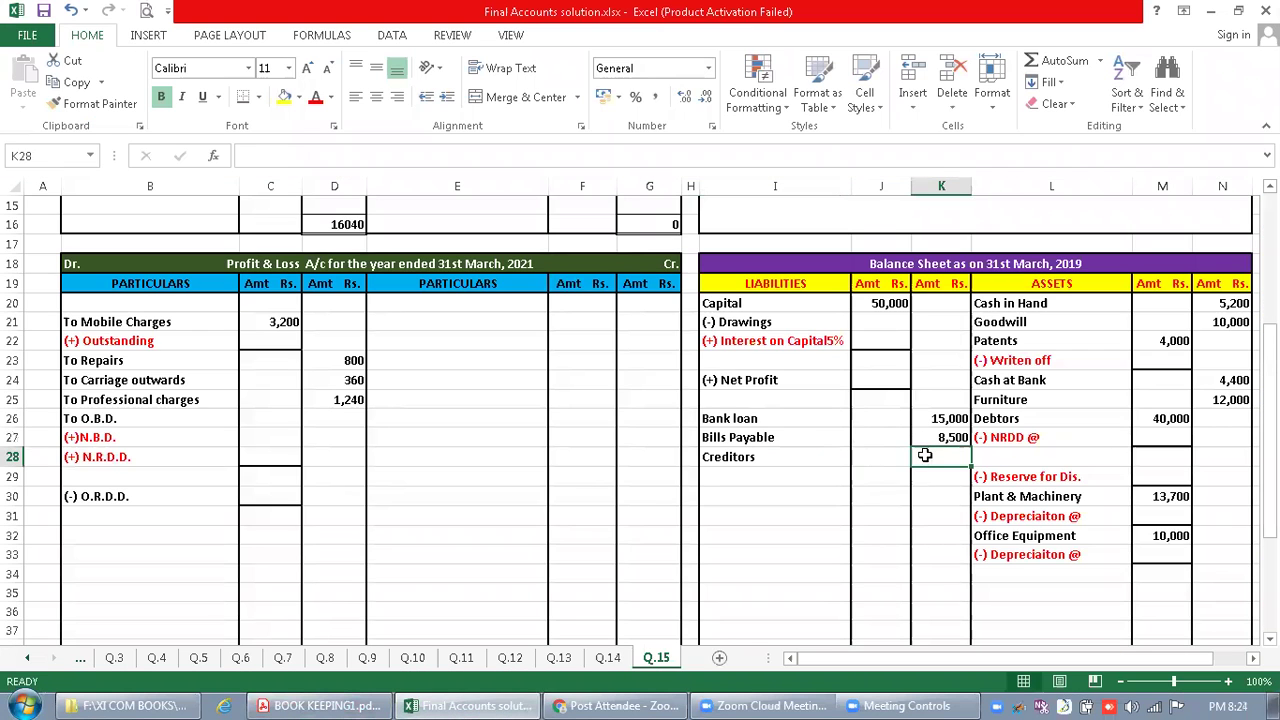
text(38,260)
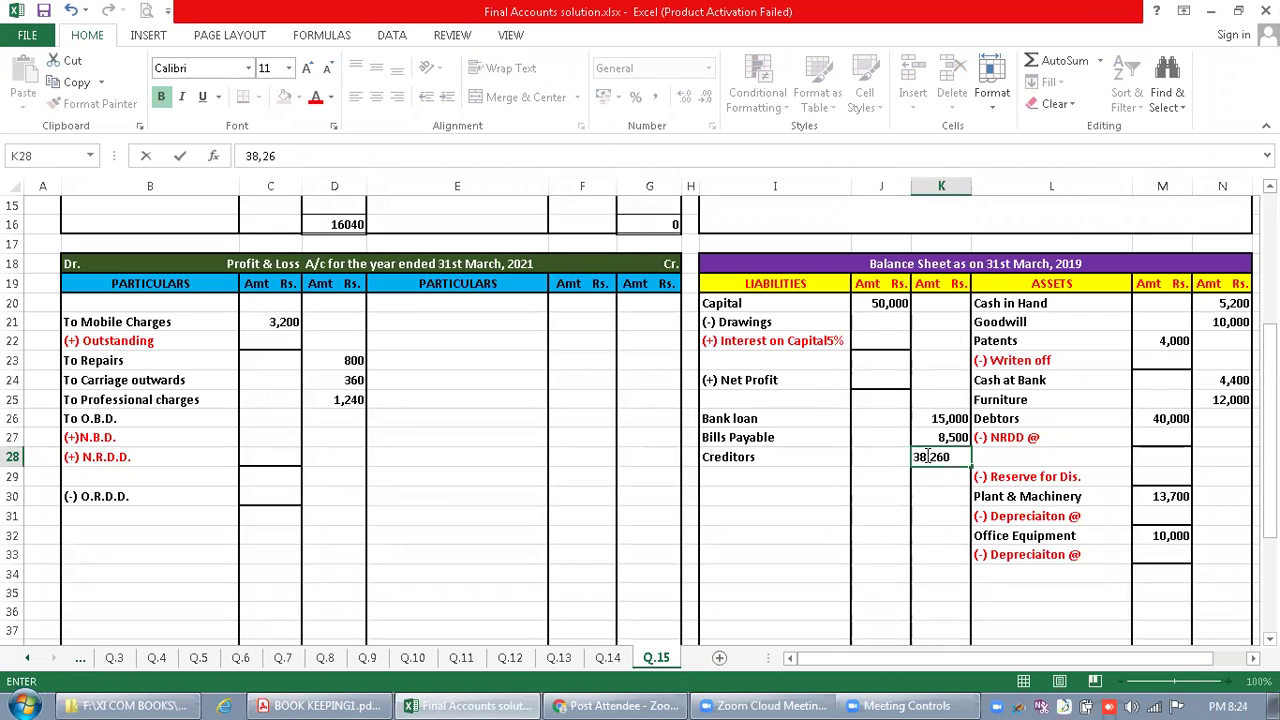
key(Return)
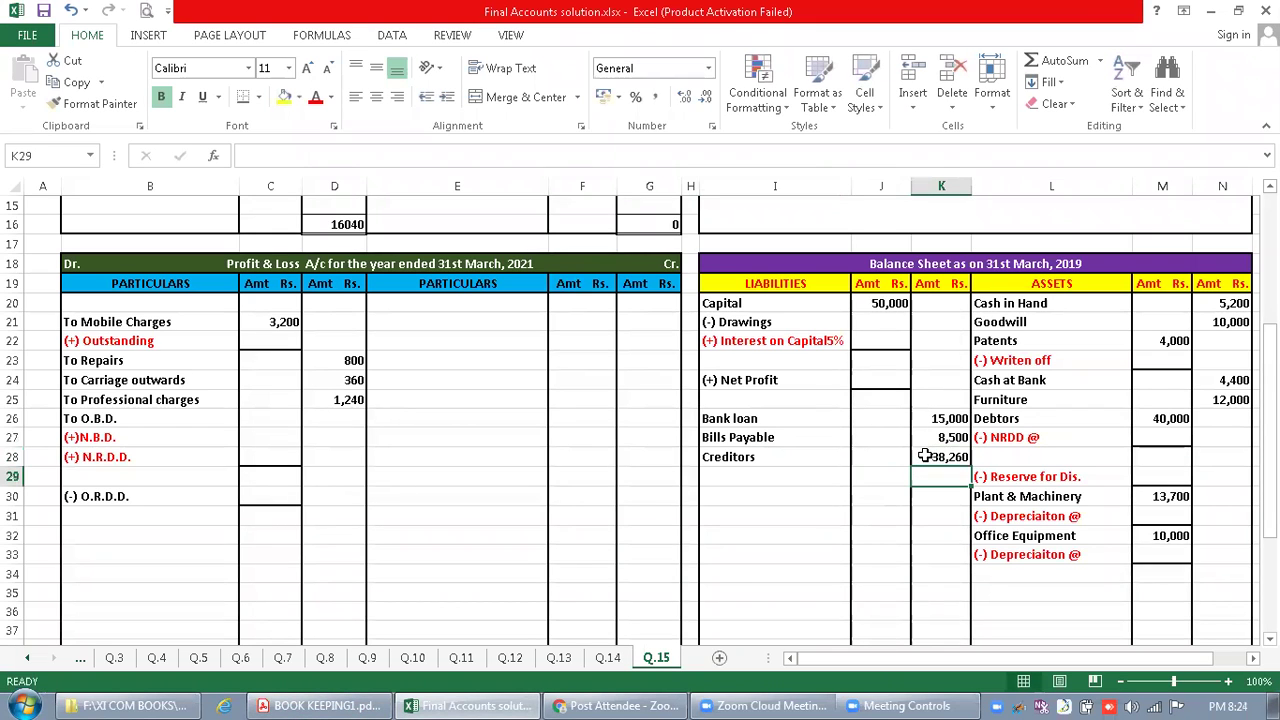
Check the trial balance in the PDF and add General Reserve with 1,500 below Creditors in the balance sheet's liabilities
click(320, 706)
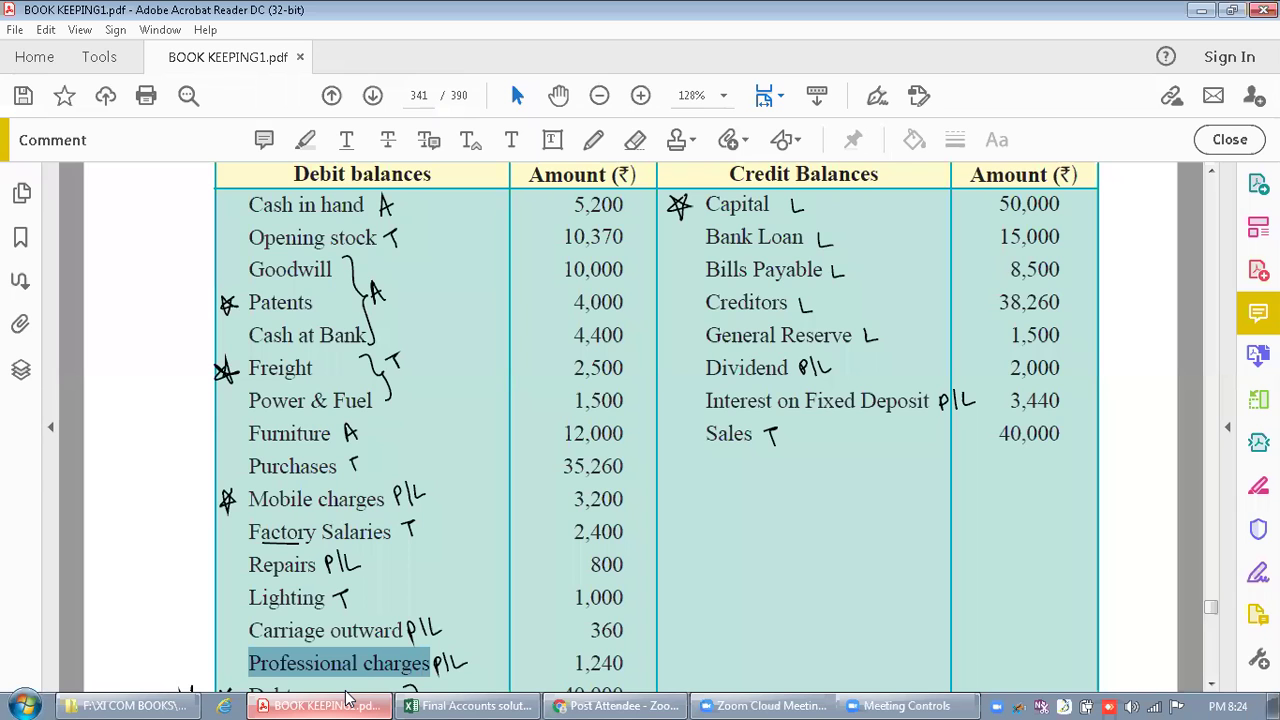
key(ctrl)
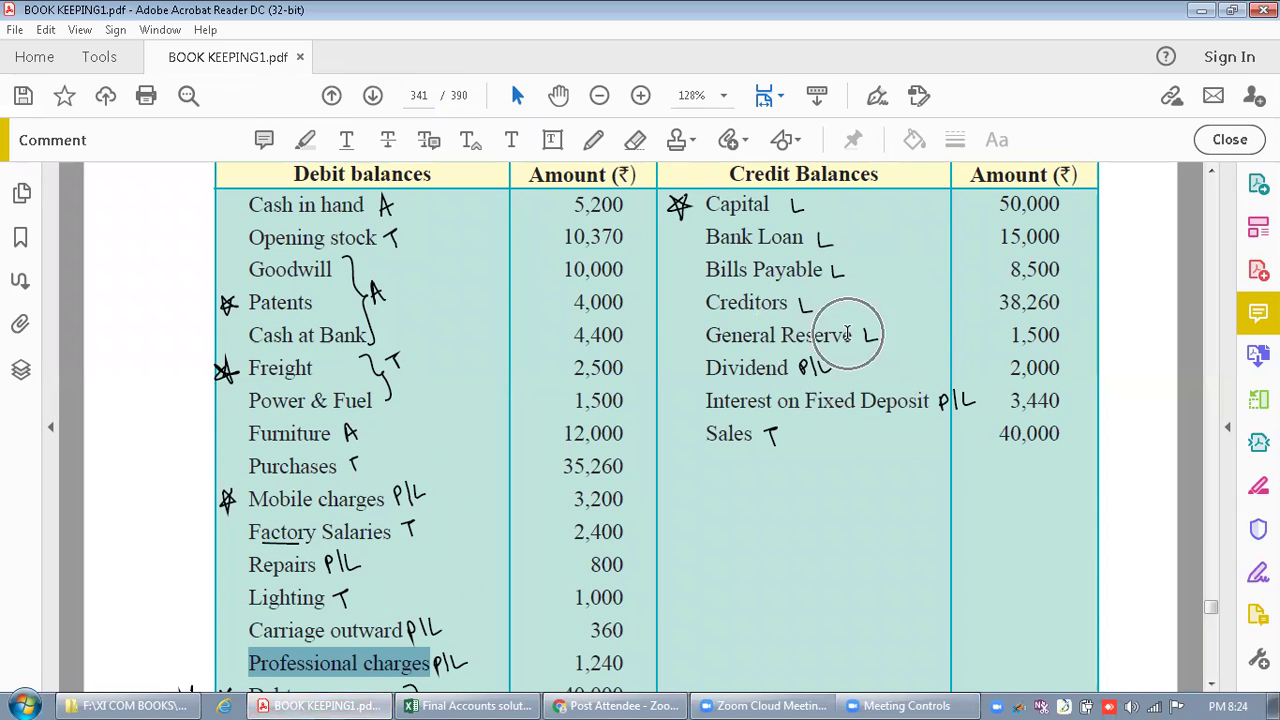
click(437, 700)
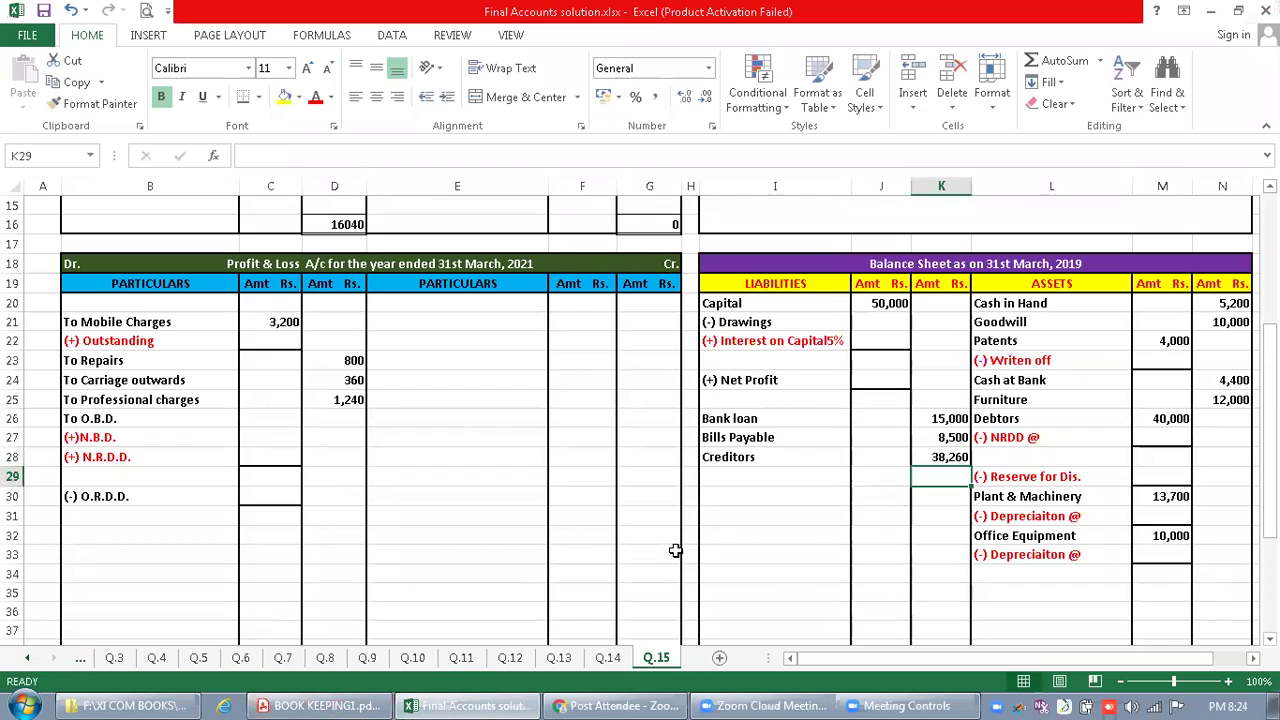
click(775, 477)
text(General Reserve)
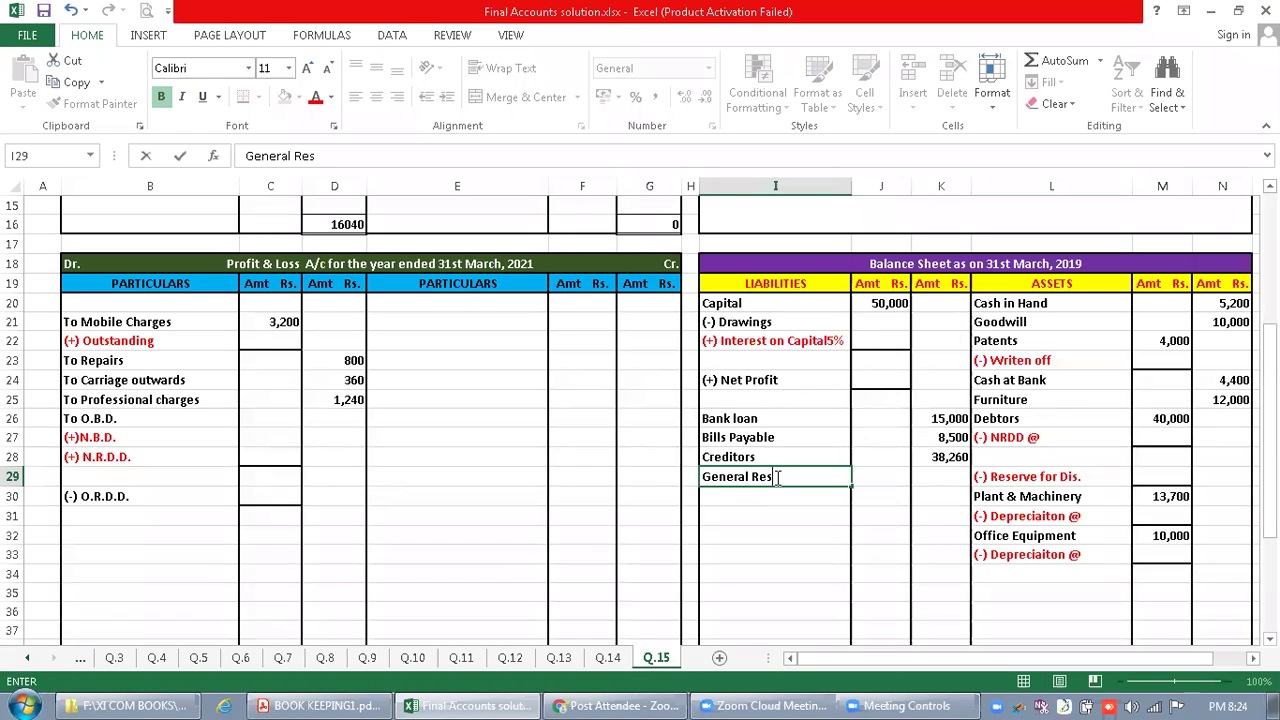
key(Tab)
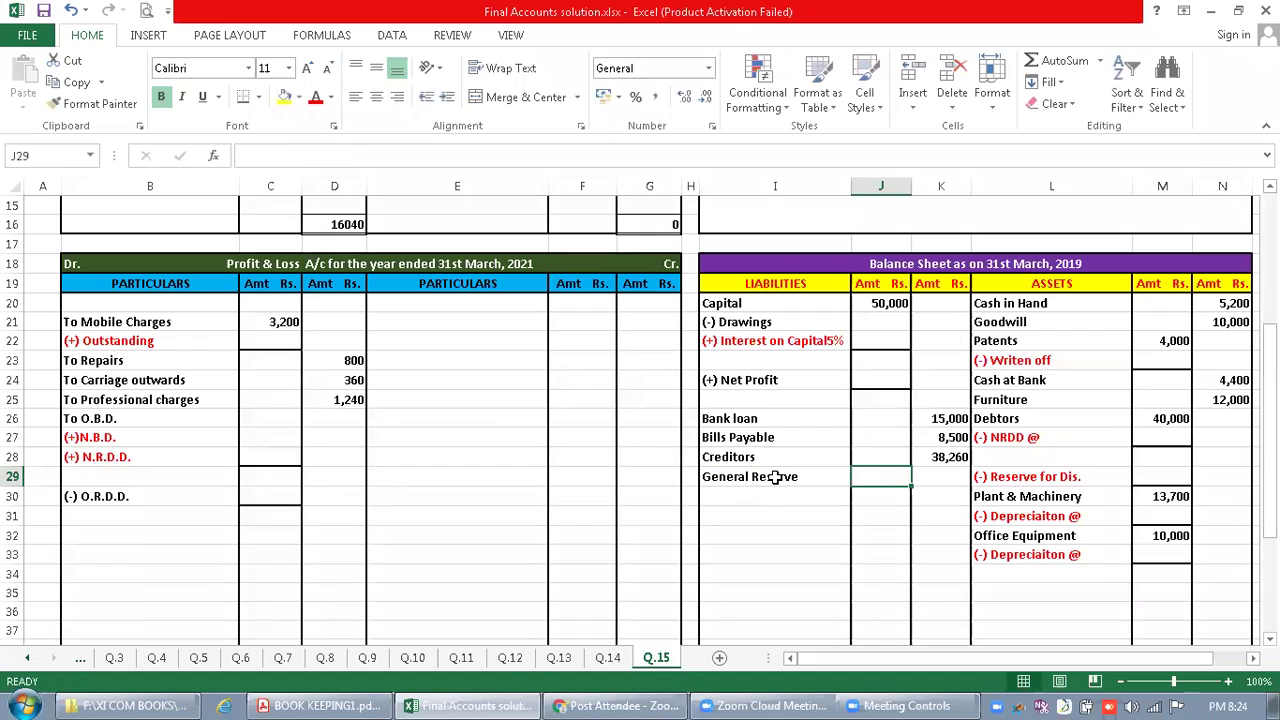
key(Tab)
text(1,5)
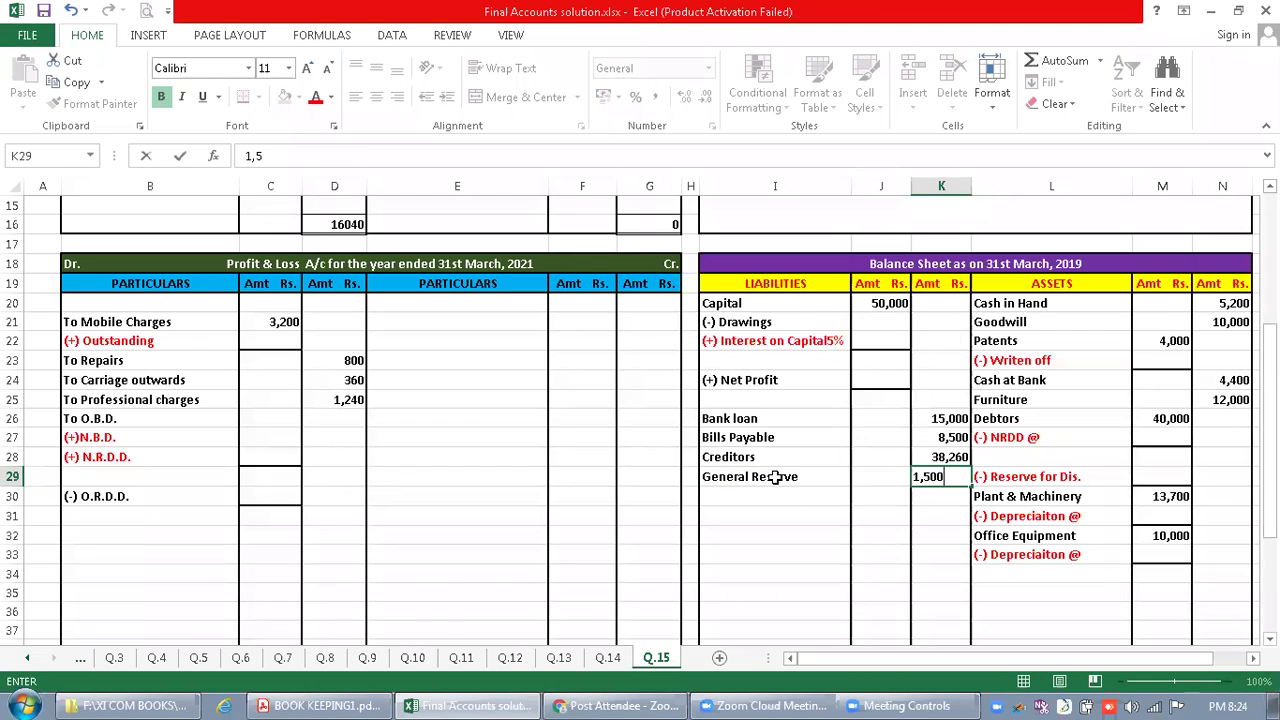
text(00)
key(Return)
Add "By Dividend" in E21 on the Profit & Loss credit side, with the trial balance amount of 2,000 in G21
key(Left)
key(Left)
key(Left)
key(Left)
key(Up)
key(Up)
key(Up)
key(Up)
key(Up)
key(Up)
key(Up)
key(Up)
key(Up)
text(By)
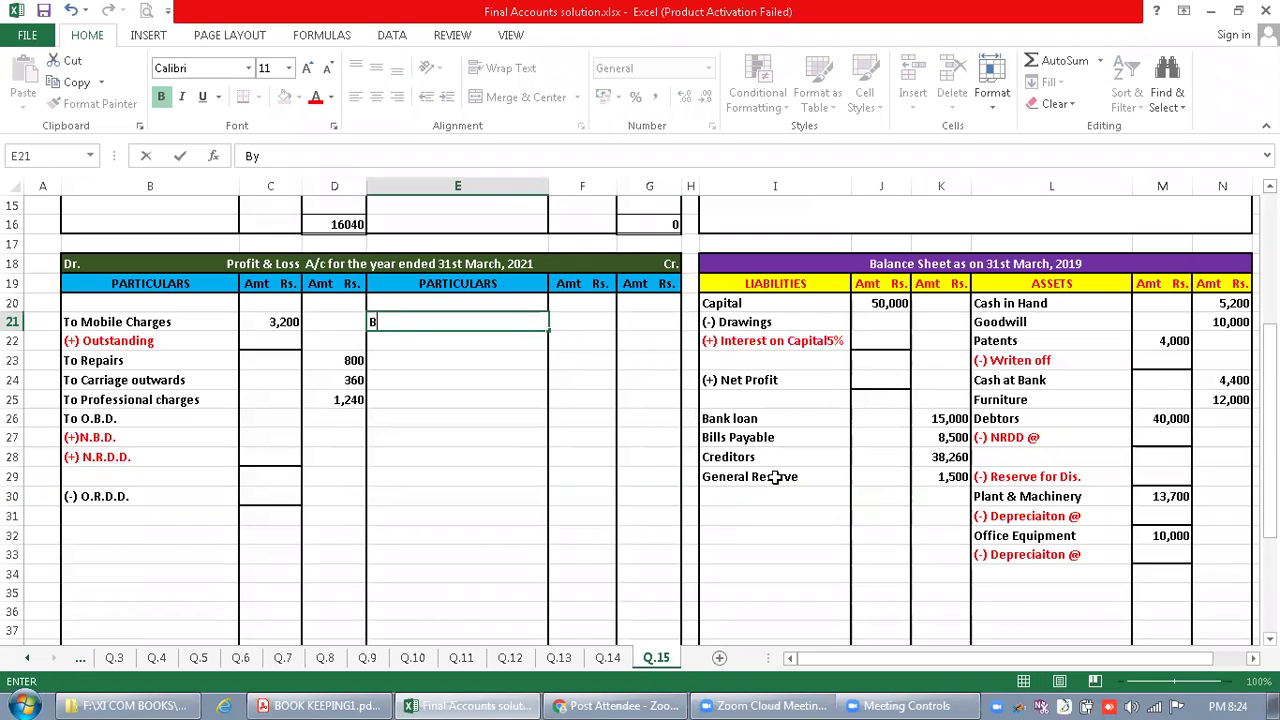
text( Dividend)
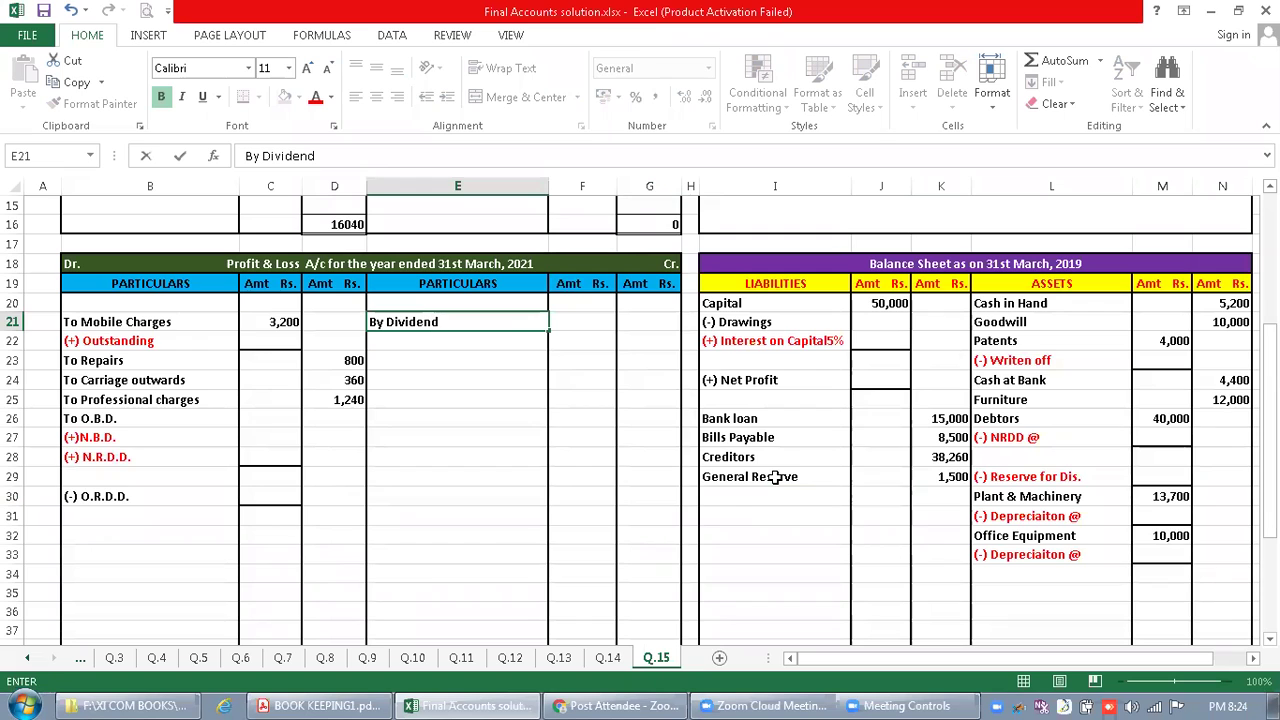
key(Return)
key(Up)
key(ctrl)
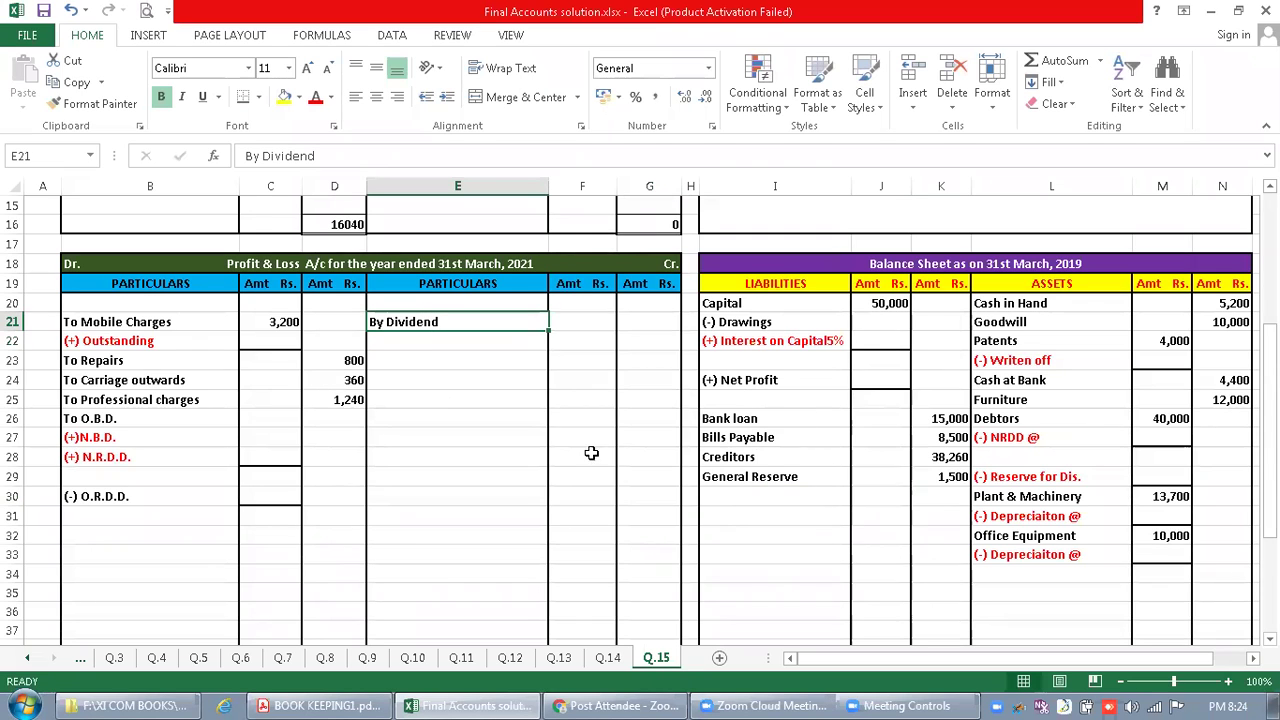
key(ctrl)
key(ctrl)
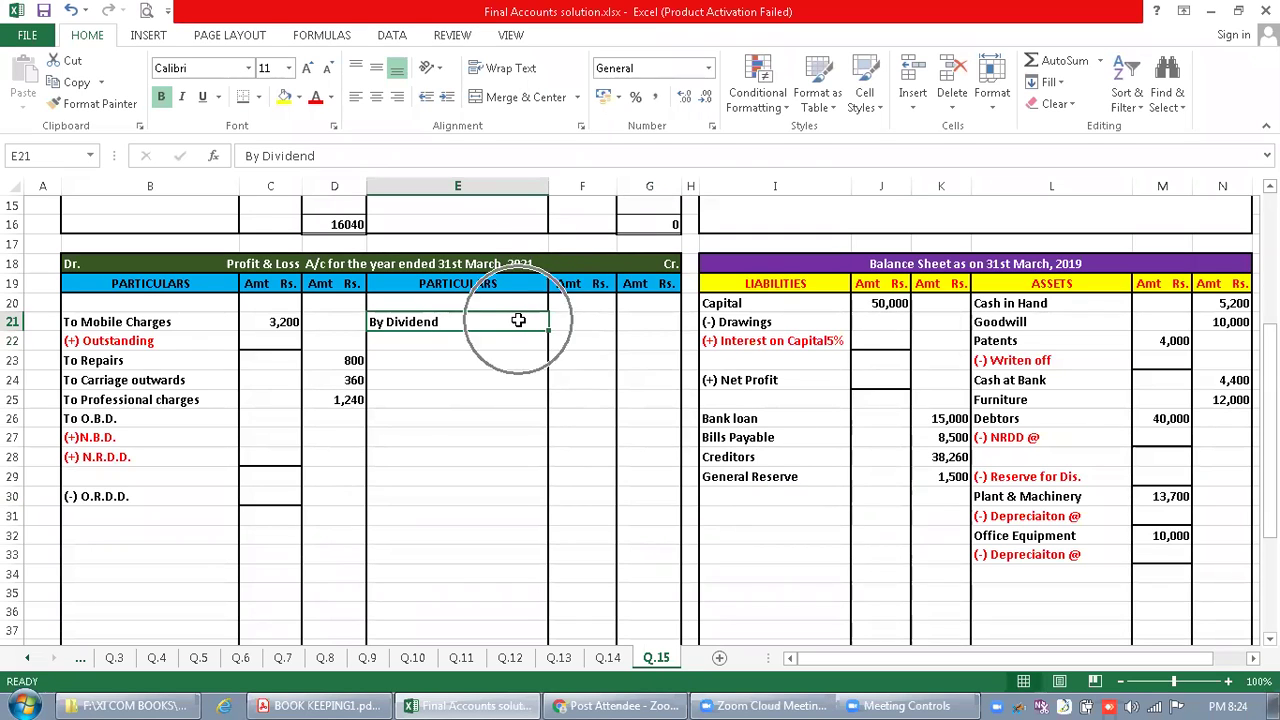
key(ctrl)
key(ctrl)
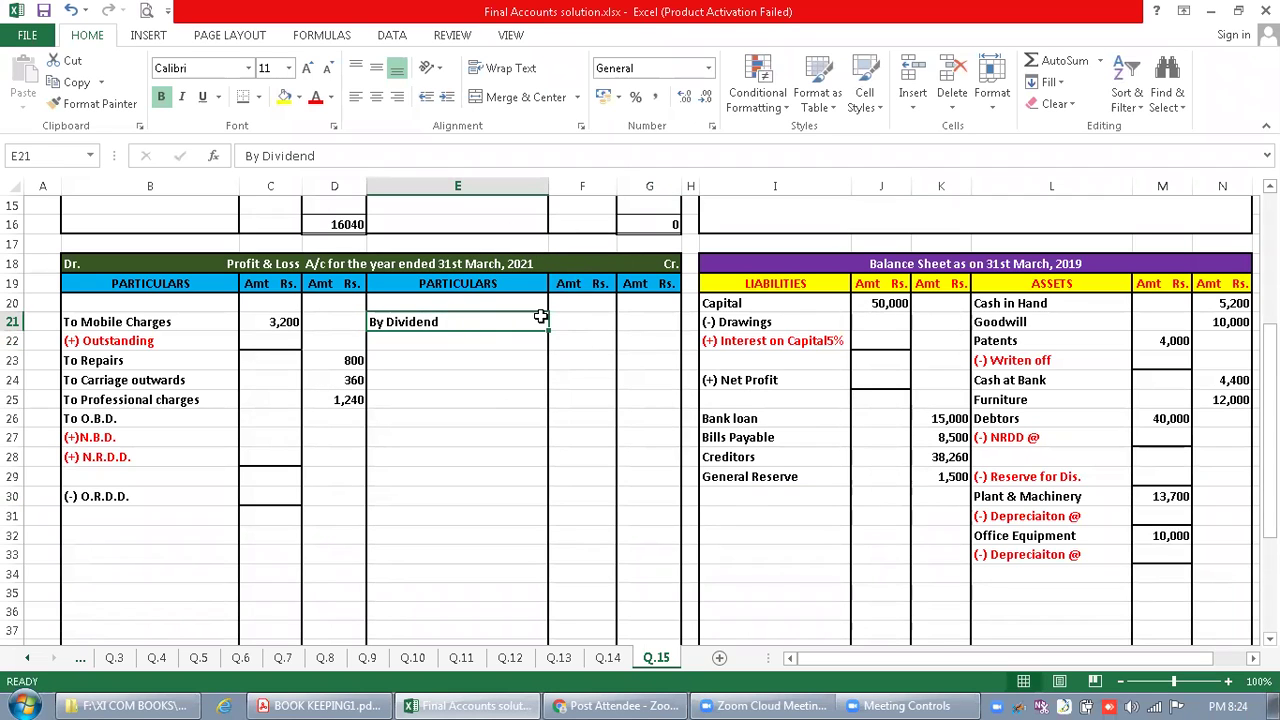
click(632, 325)
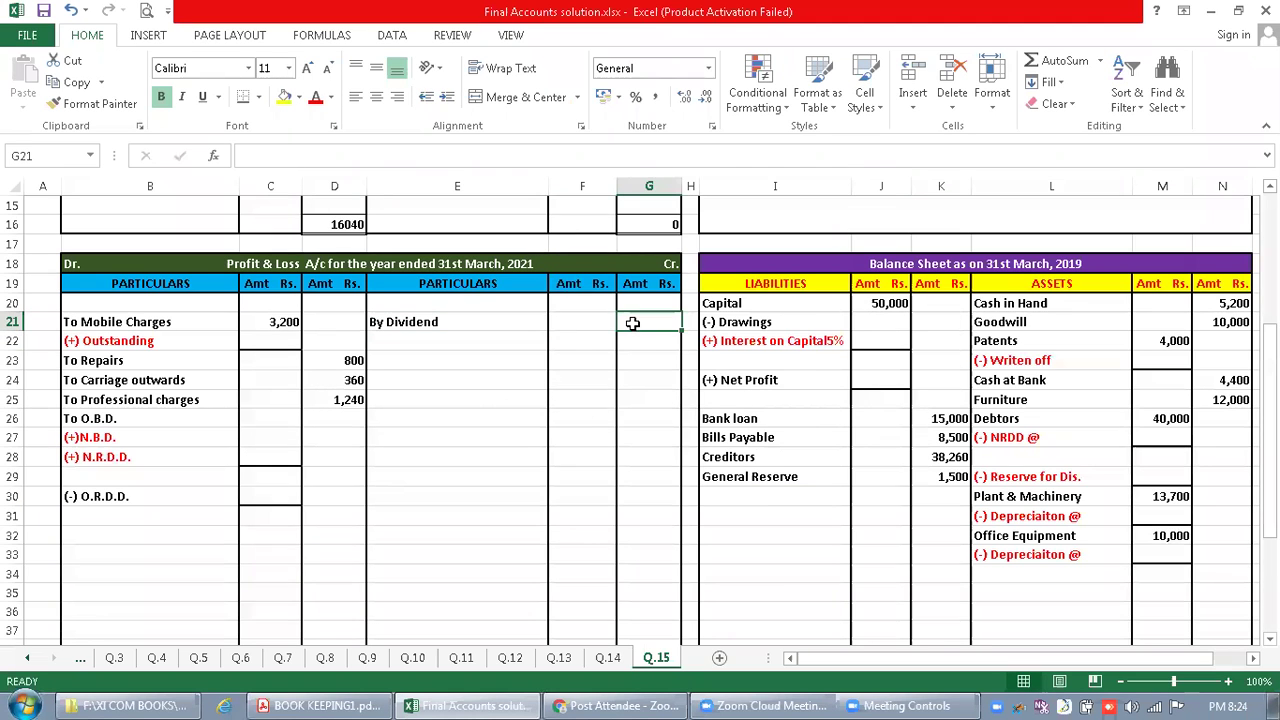
click(316, 702)
key(ctrl)
key(ctrl)
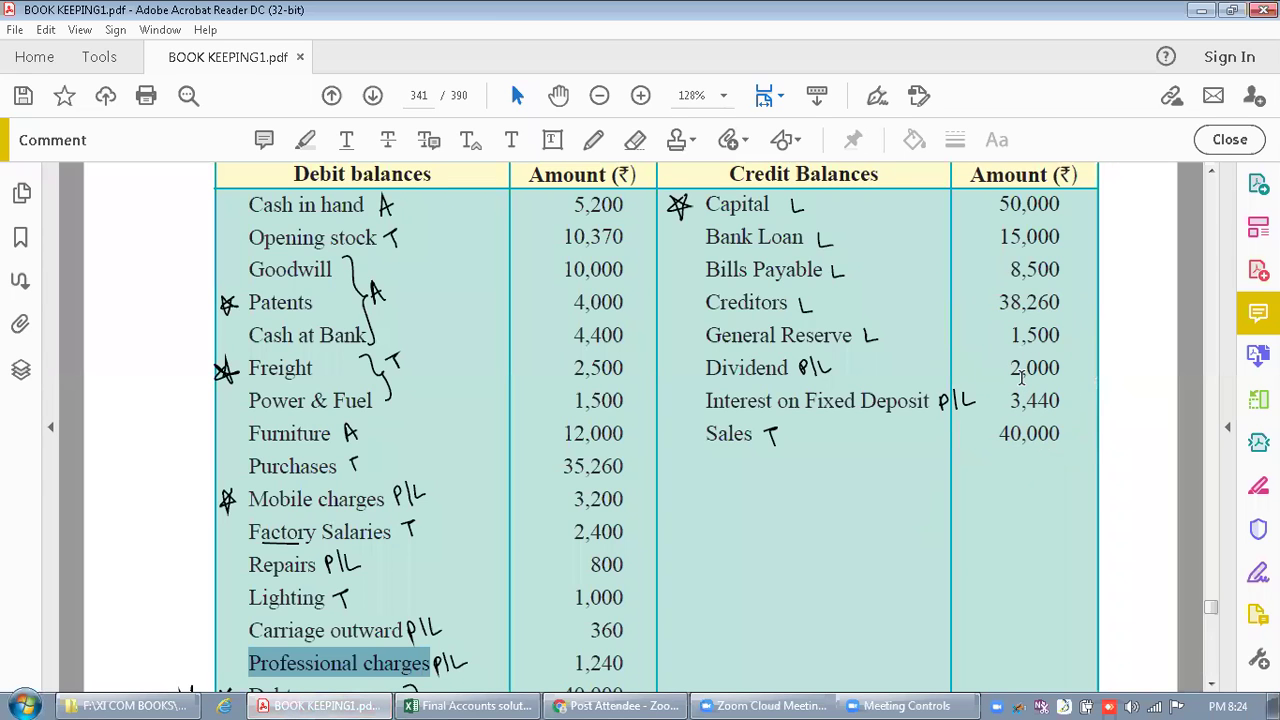
click(466, 705)
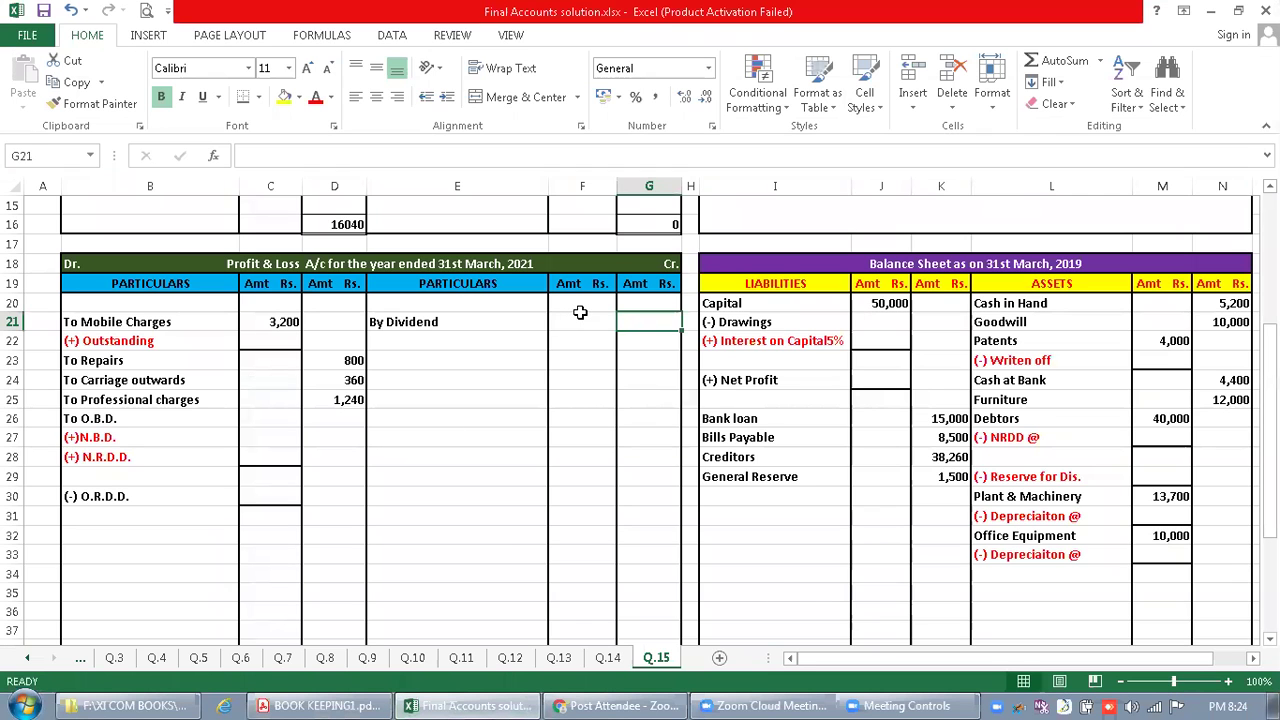
text(2,000)
key(Return)
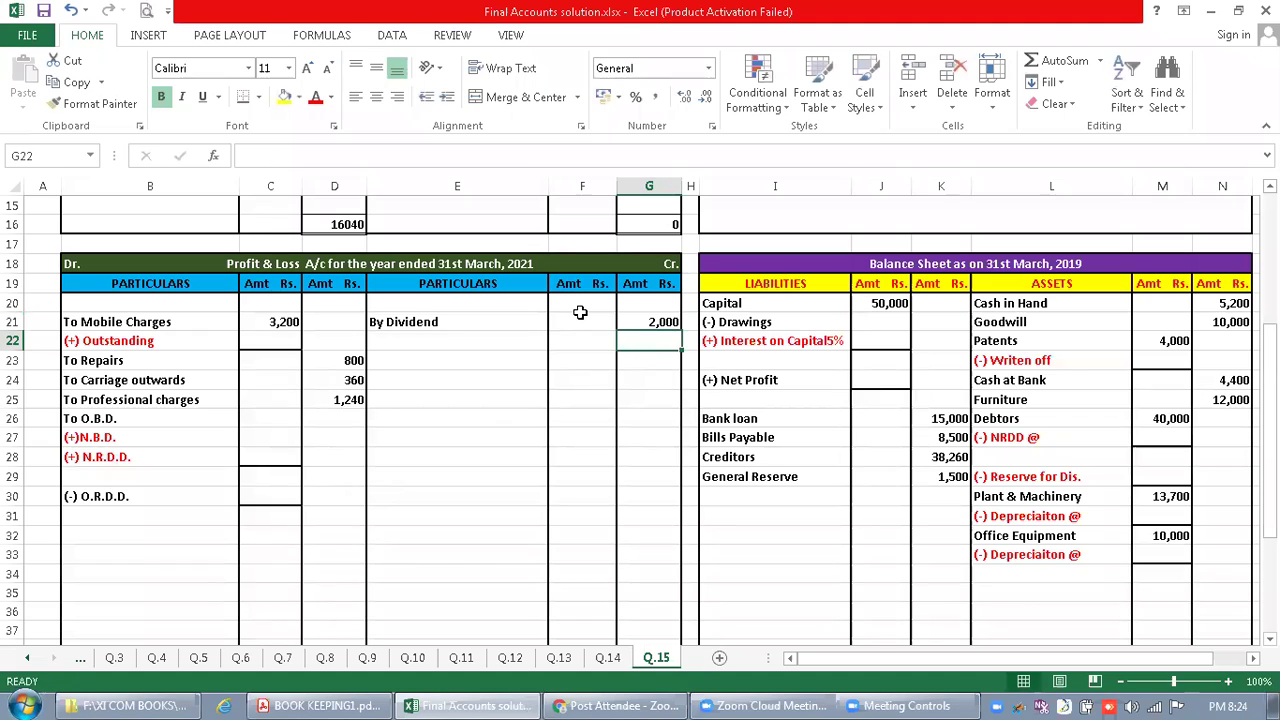
Add "By Interest on Fixed Deposits" below the dividend entry, with the trial balance amount of 3,440 in G22
key(Left)
key(Left)
key(Left)
key(Right)
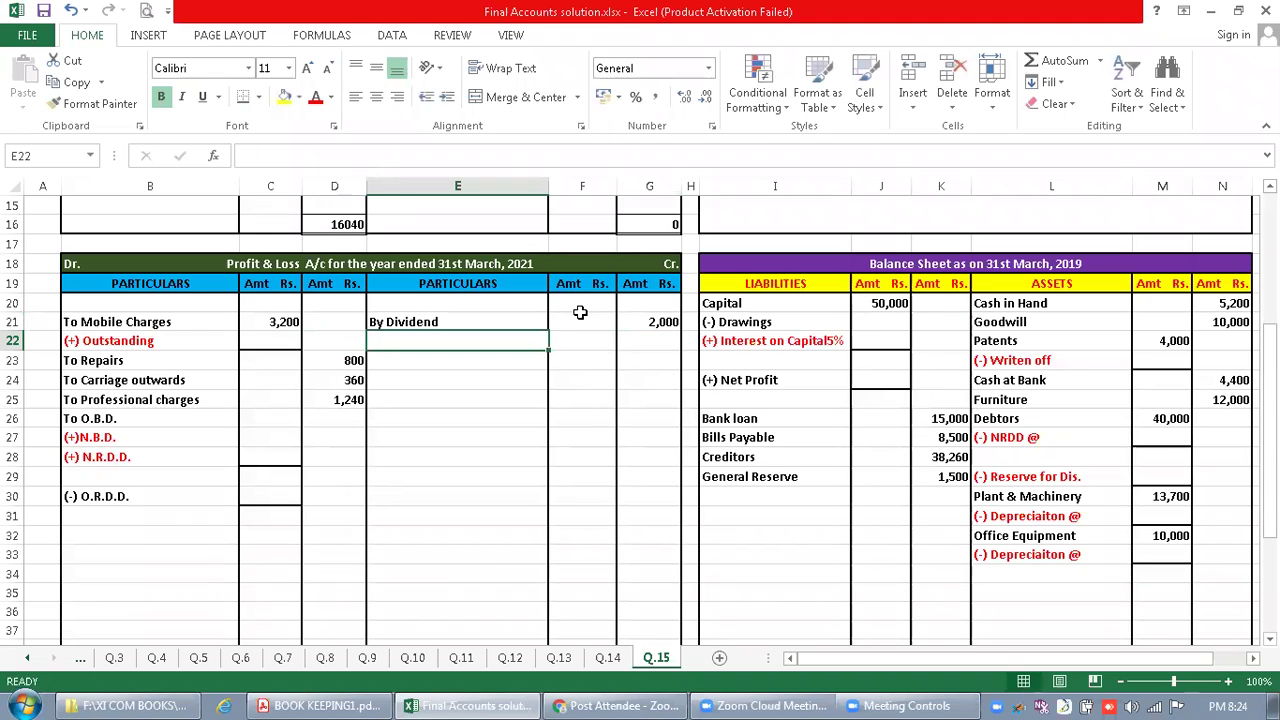
text(By Interest on Fixe)
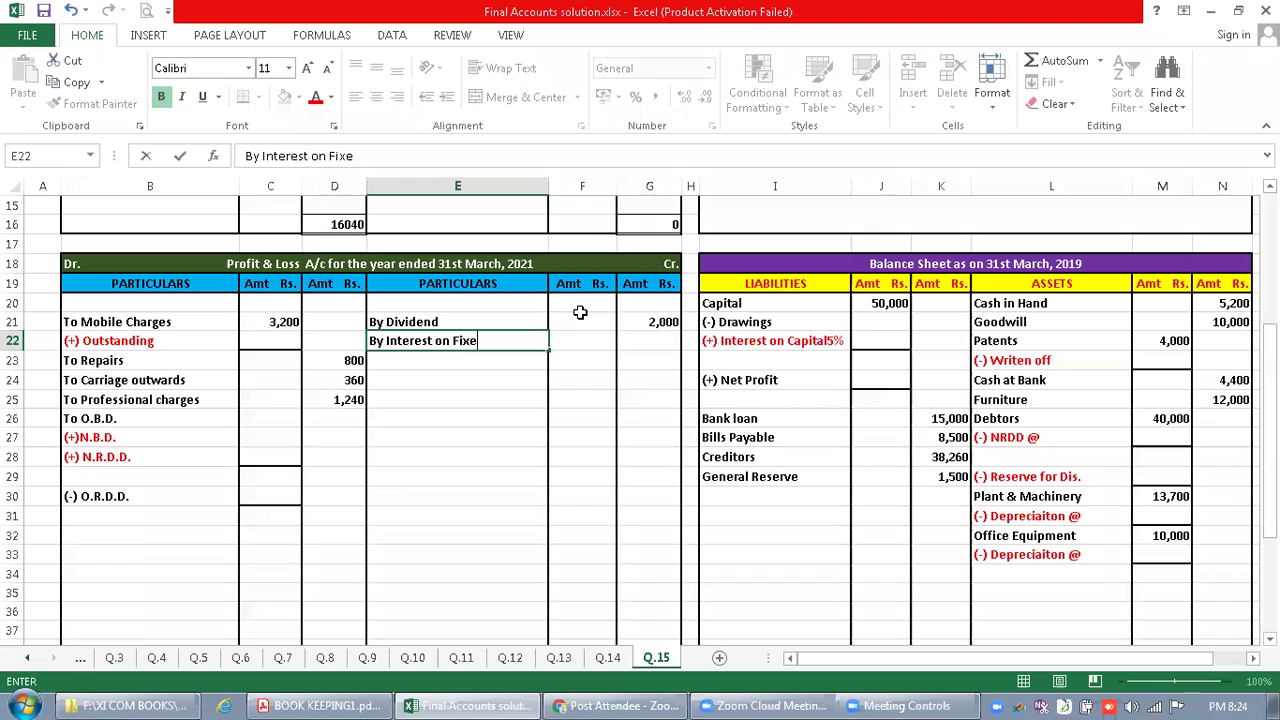
text(d Deposits)
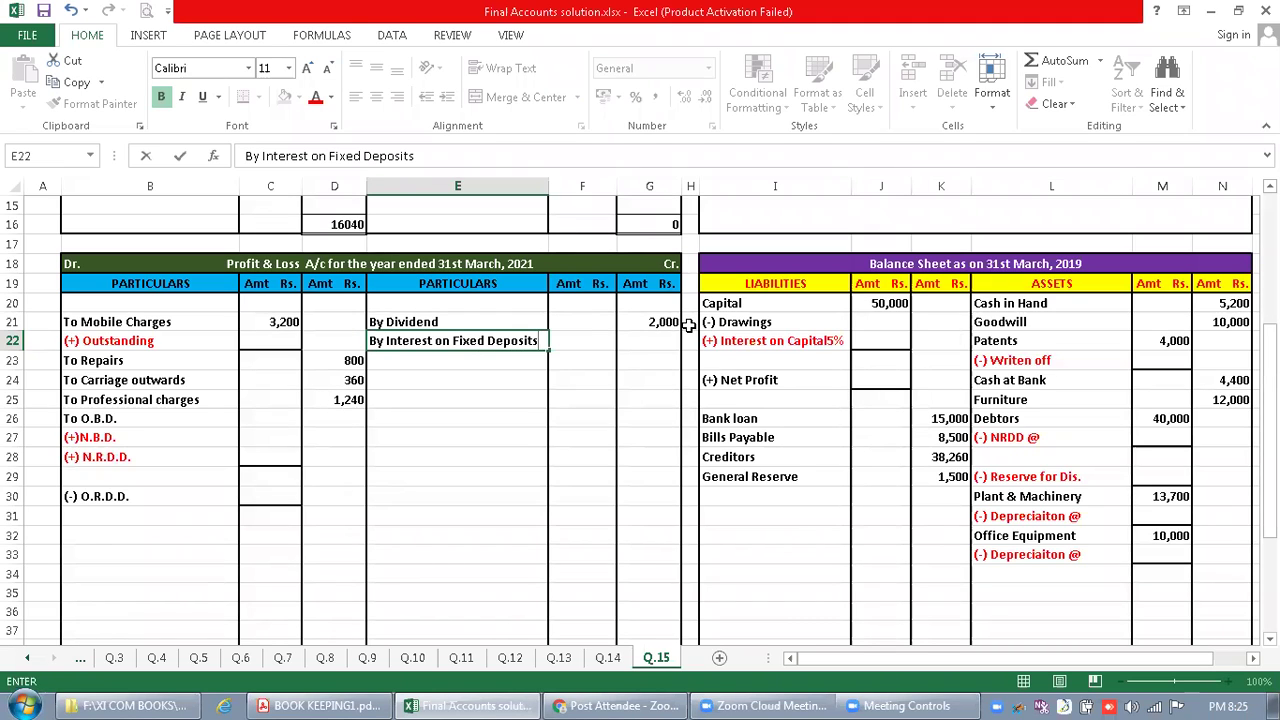
click(665, 338)
click(358, 697)
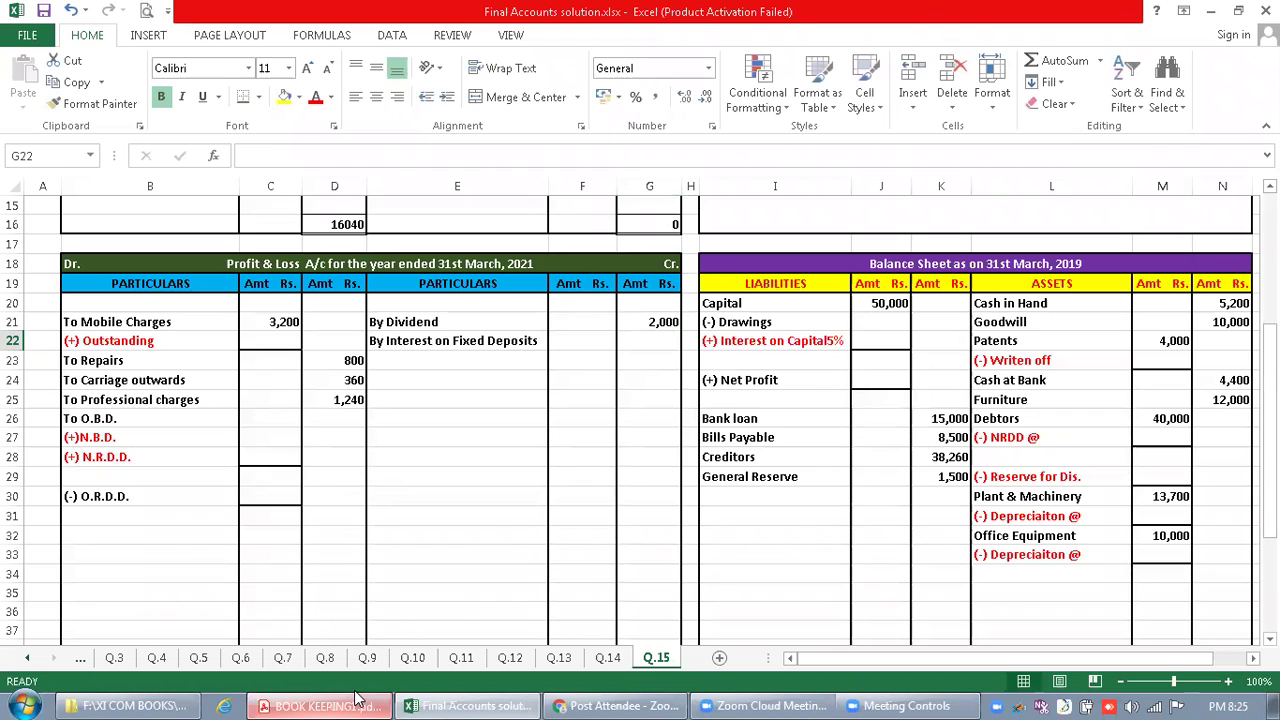
click(1015, 400)
click(1015, 400)
click(440, 702)
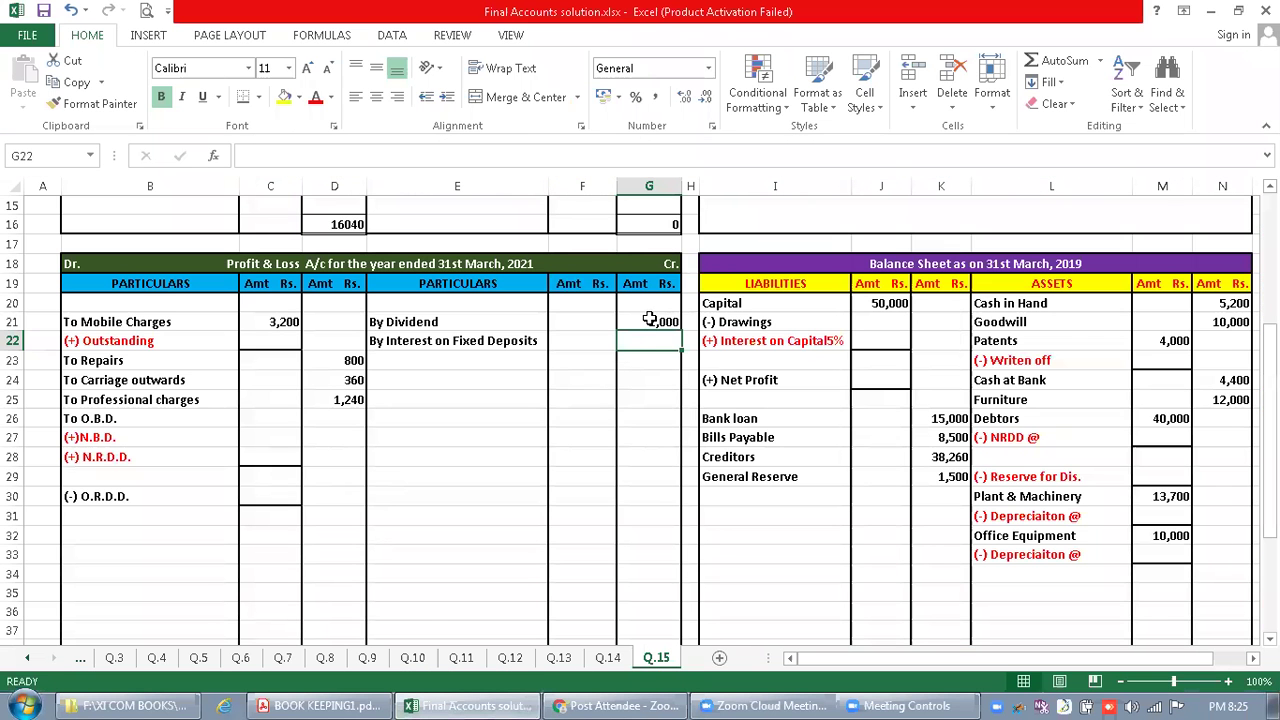
text(3,)
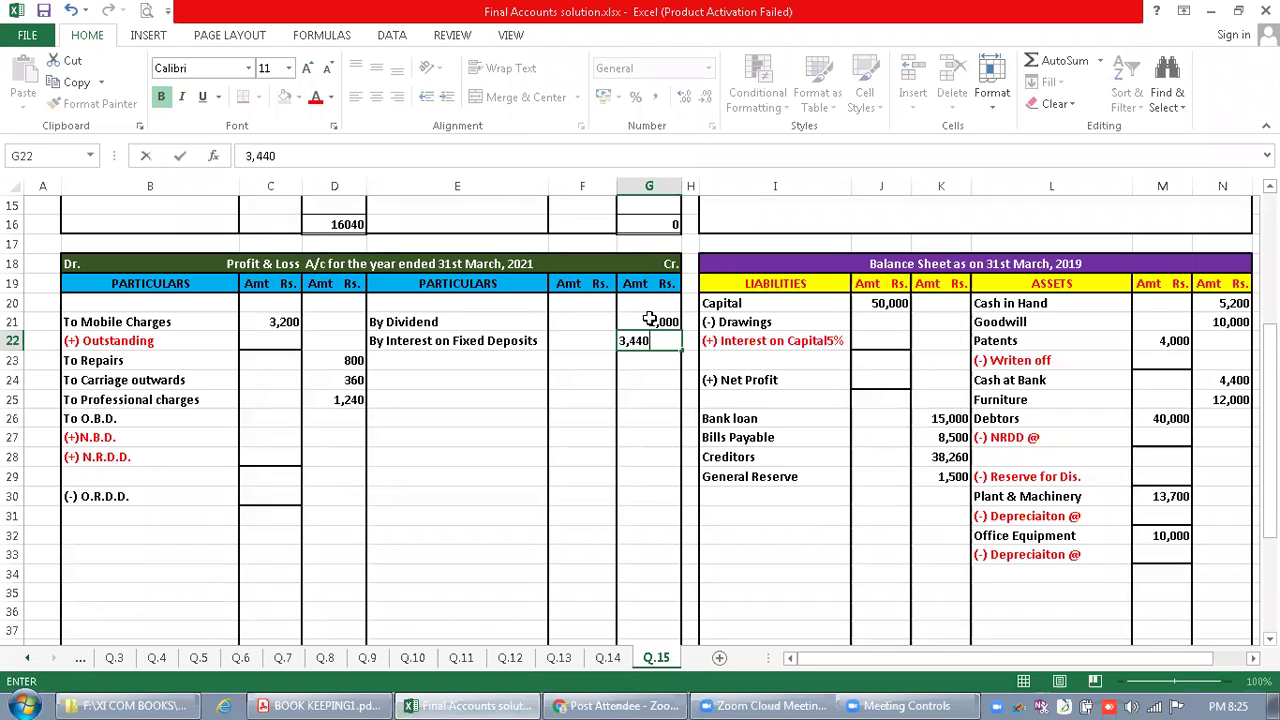
text(440)
Enter 40,000 as the By Sales amount in F5 of the Trading account
key(Up)
key(Up)
key(Up)
key(Up)
key(Up)
key(Up)
key(Up)
key(Up)
key(Up)
key(Up)
key(Up)
key(Up)
key(Up)
key(Up)
key(Up)
key(Up)
key(Up)
key(Up)
key(Up)
key(Up)
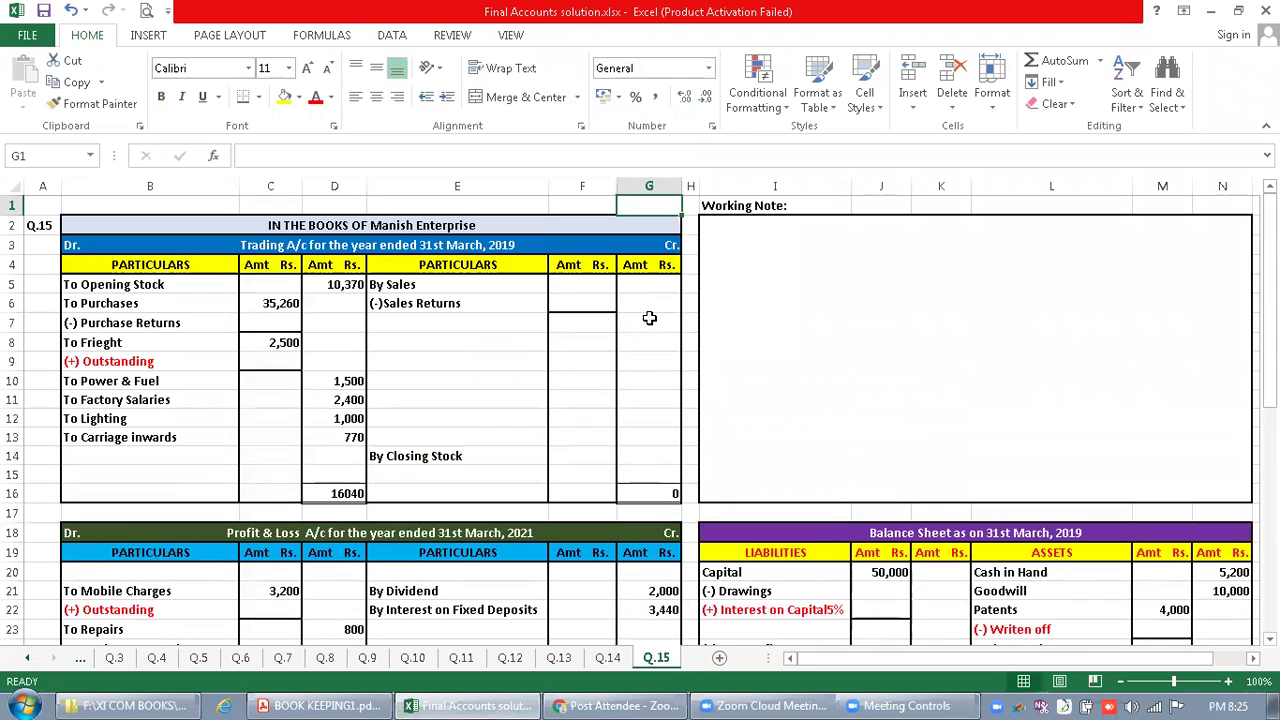
click(582, 286)
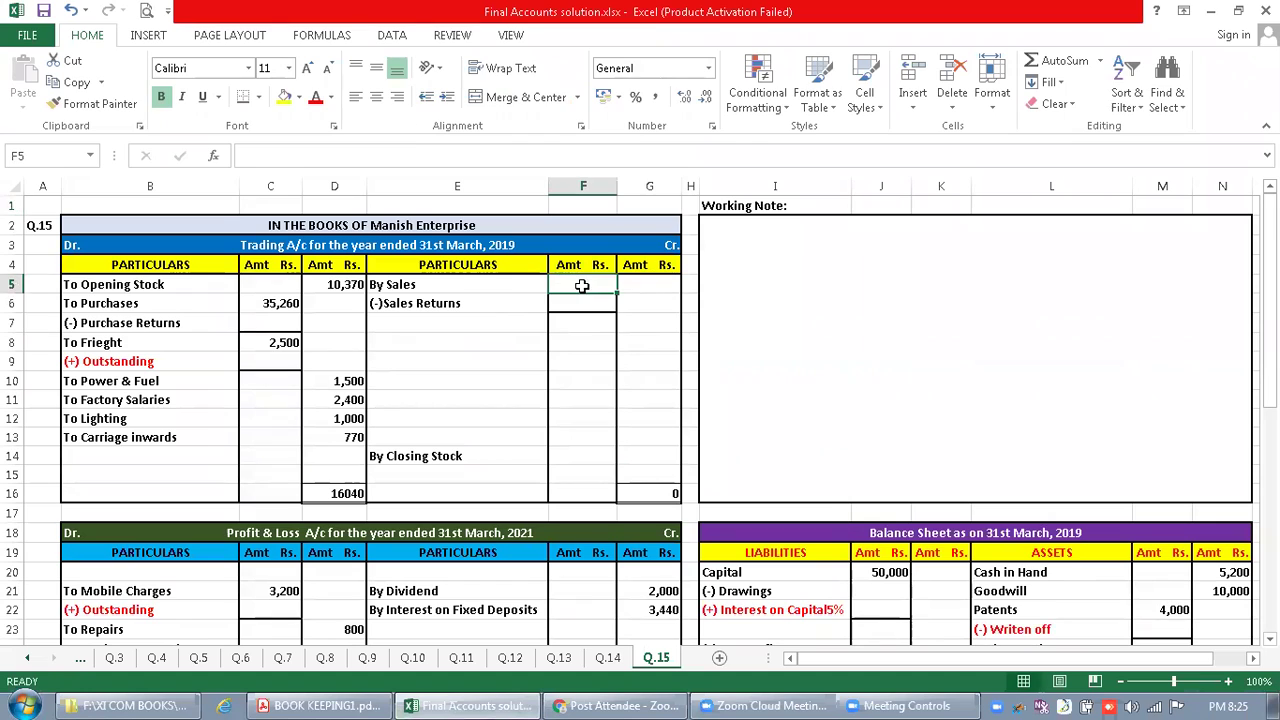
text(40,00)
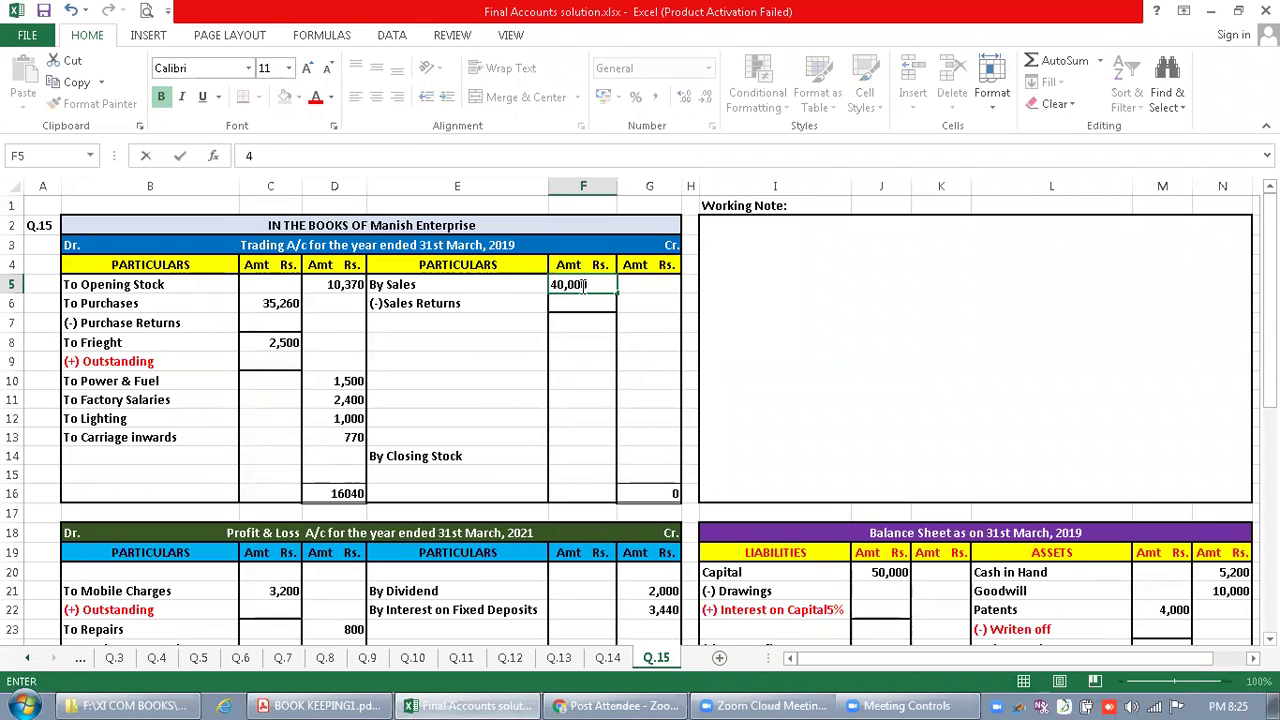
text(0)
key(Return)
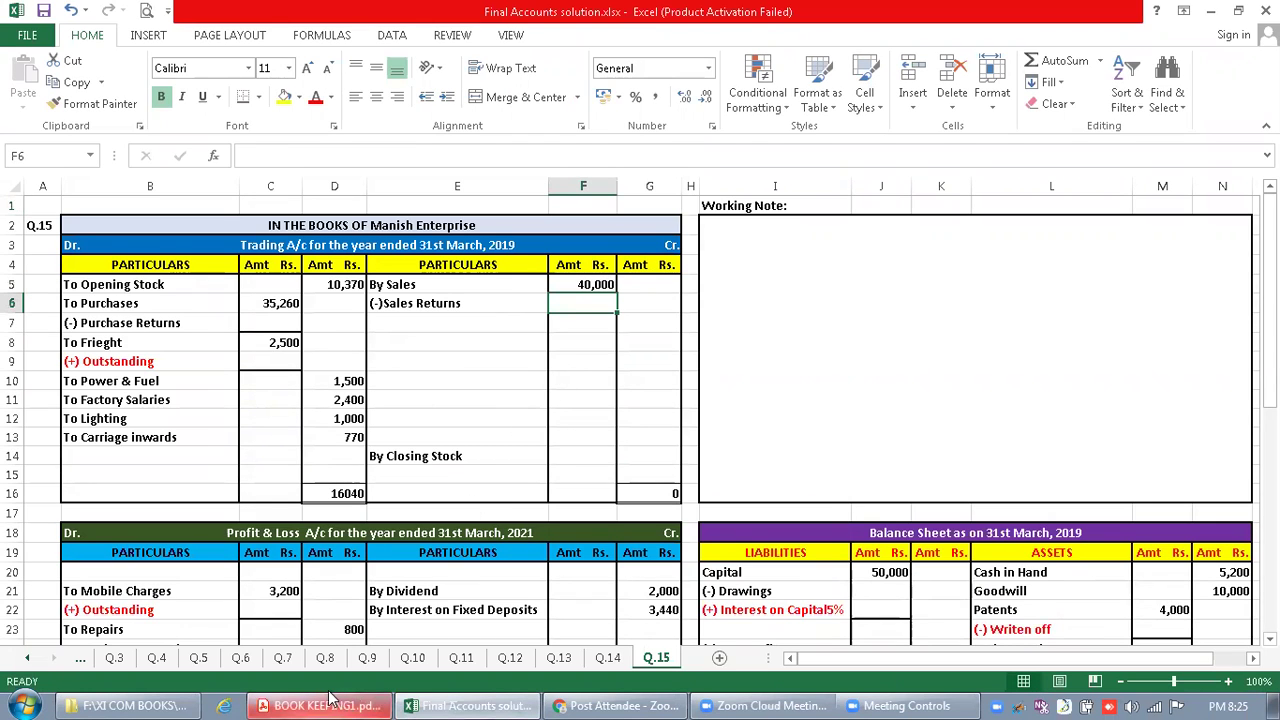
Check the trial balance PDF and enter NIL for Purchase Returns in C7 and Sales Returns in F6 of the Trading account
mouse_move(330, 697)
click(823, 491)
click(445, 705)
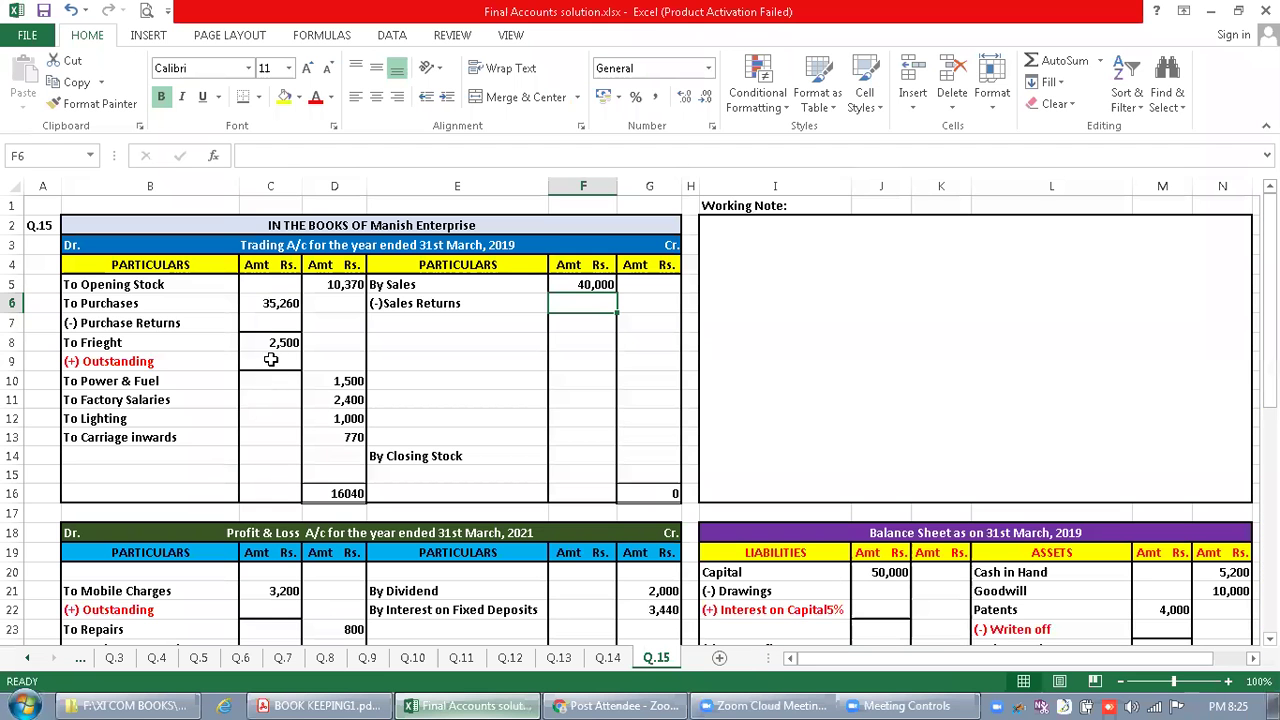
click(272, 322)
text(NIL)
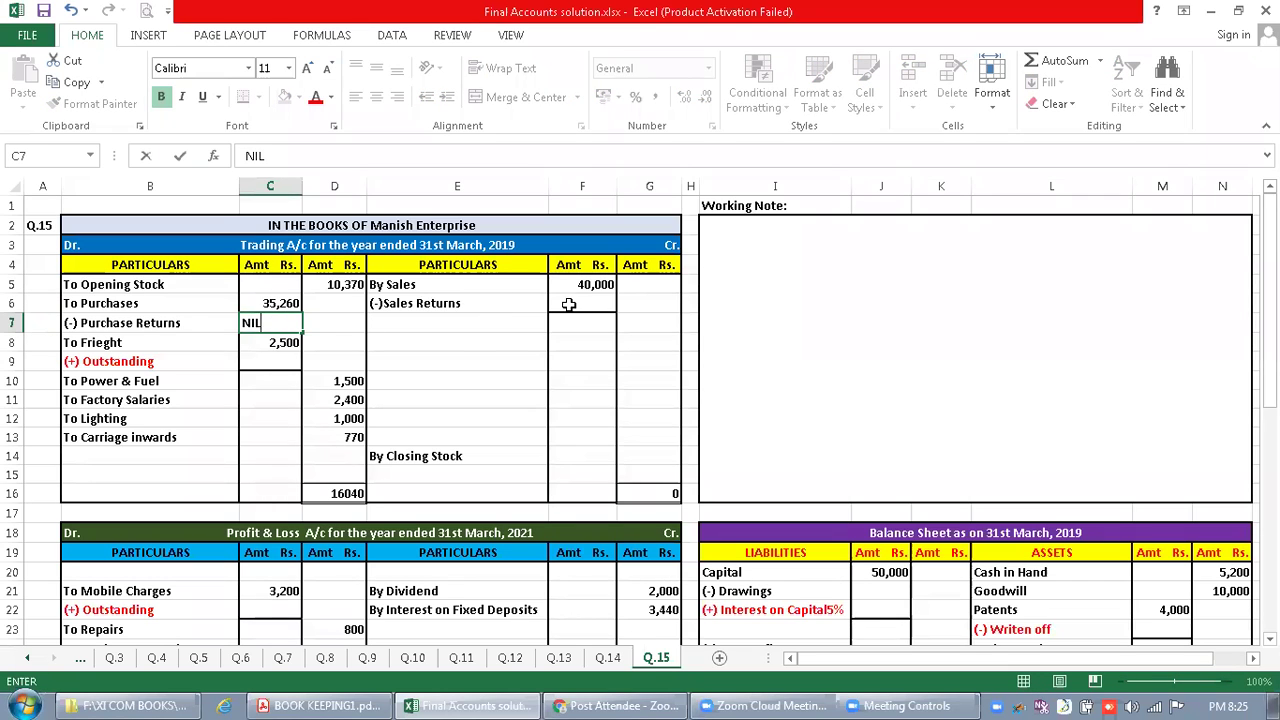
click(569, 304)
text(NIL)
click(490, 324)
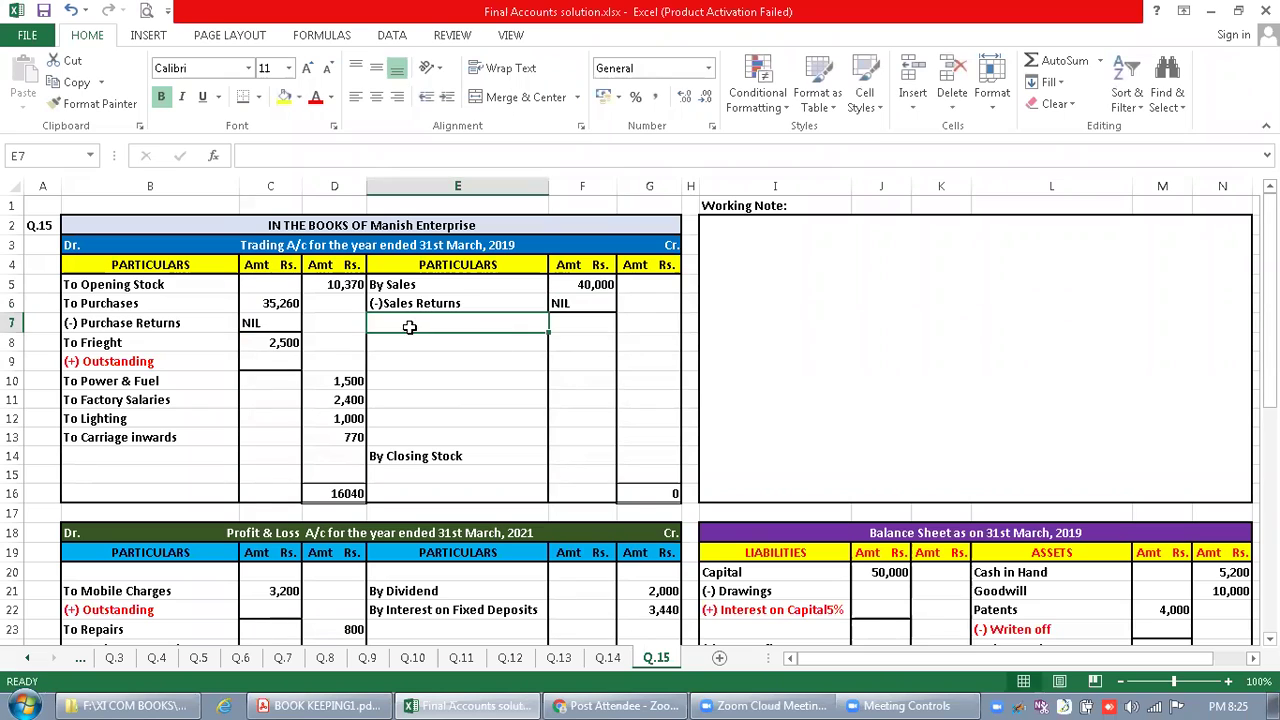
Enter the net purchases of 35,260 in D7 and the net sales of 40,000 in G6 of the Trading account
click(345, 323)
text(35)
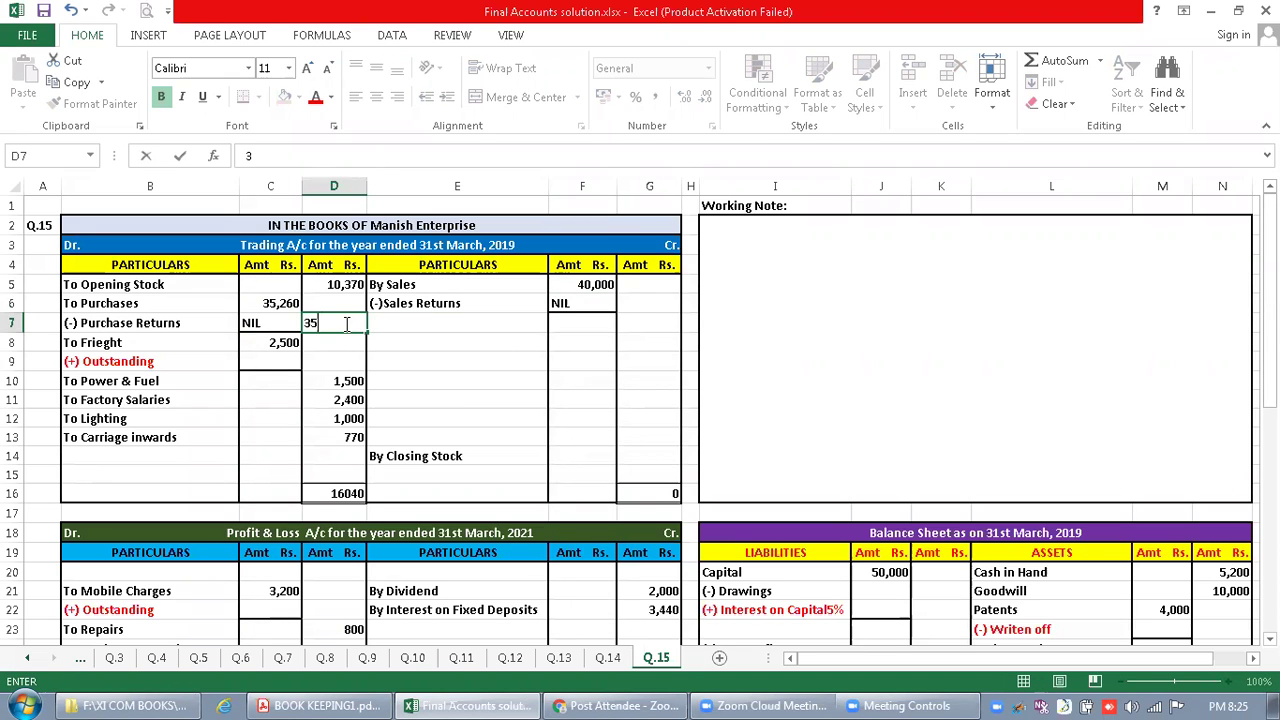
text(,260)
key(Tab)
key(Tab)
key(Up)
key(Right)
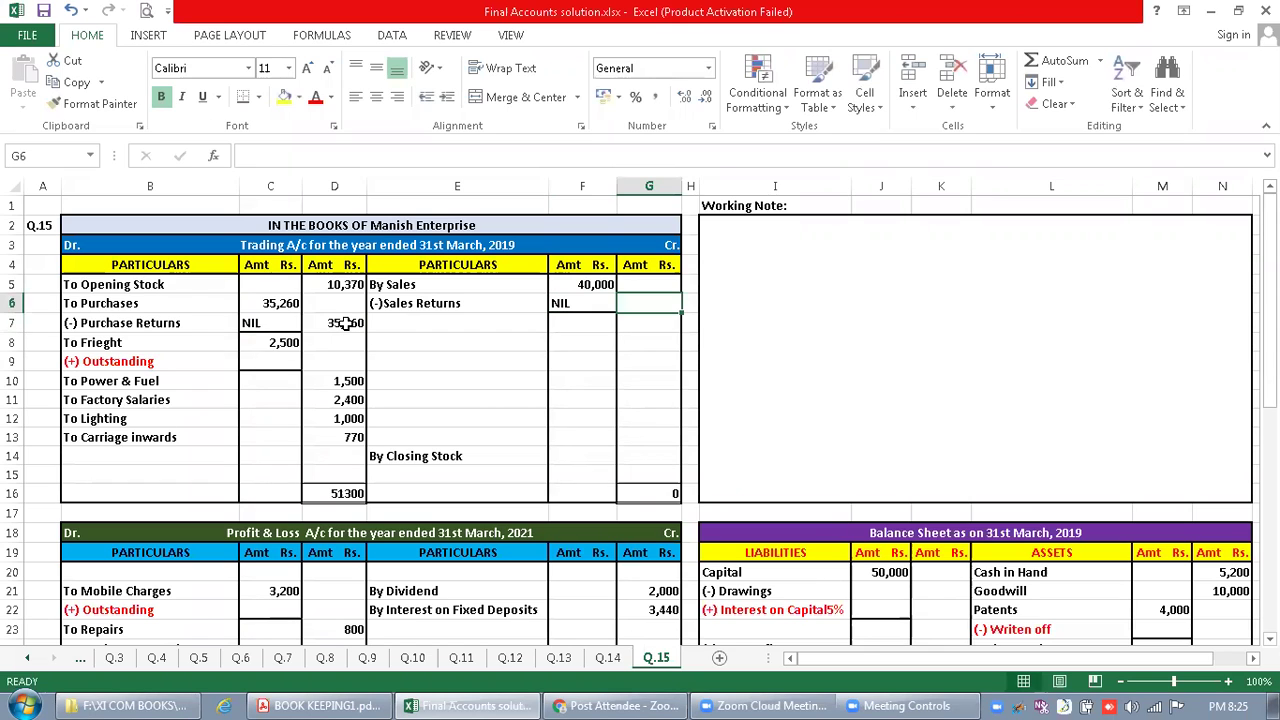
text(40,000)
key(Return)
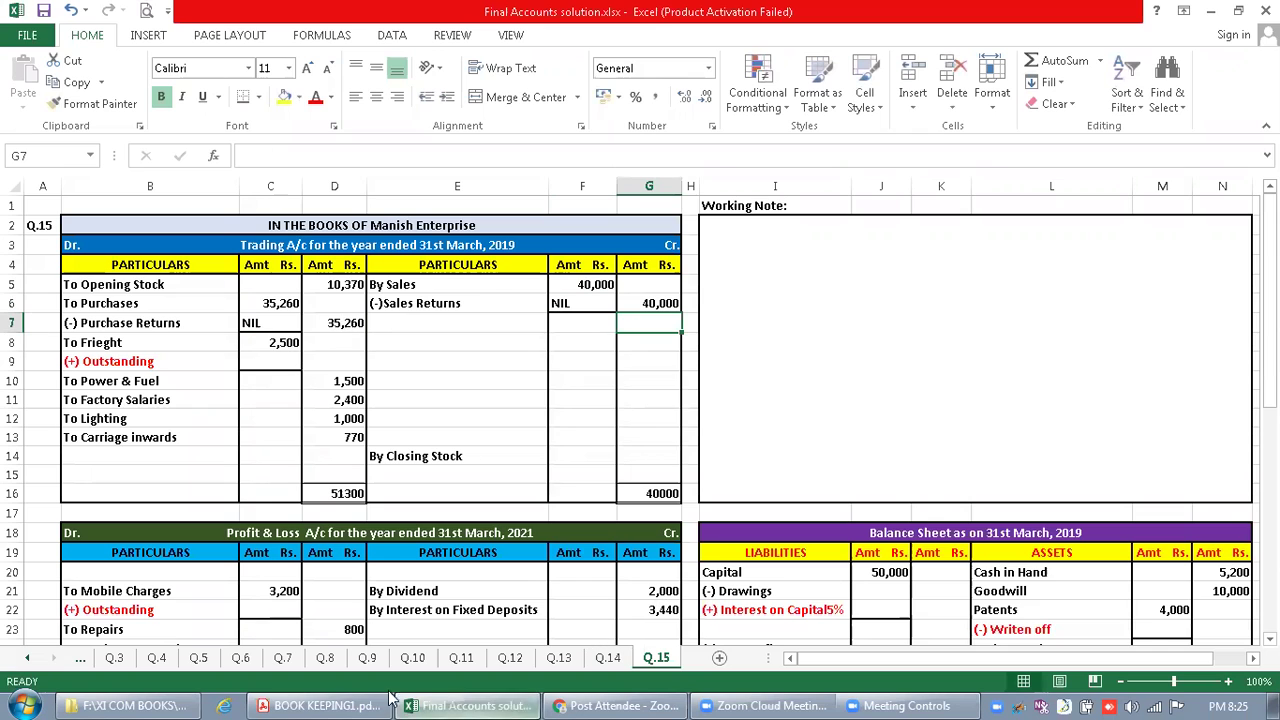
Look up the closing stock in the PDF's adjustments and enter 32,000 for By Closing Stock in G14 of the Trading account
click(320, 706)
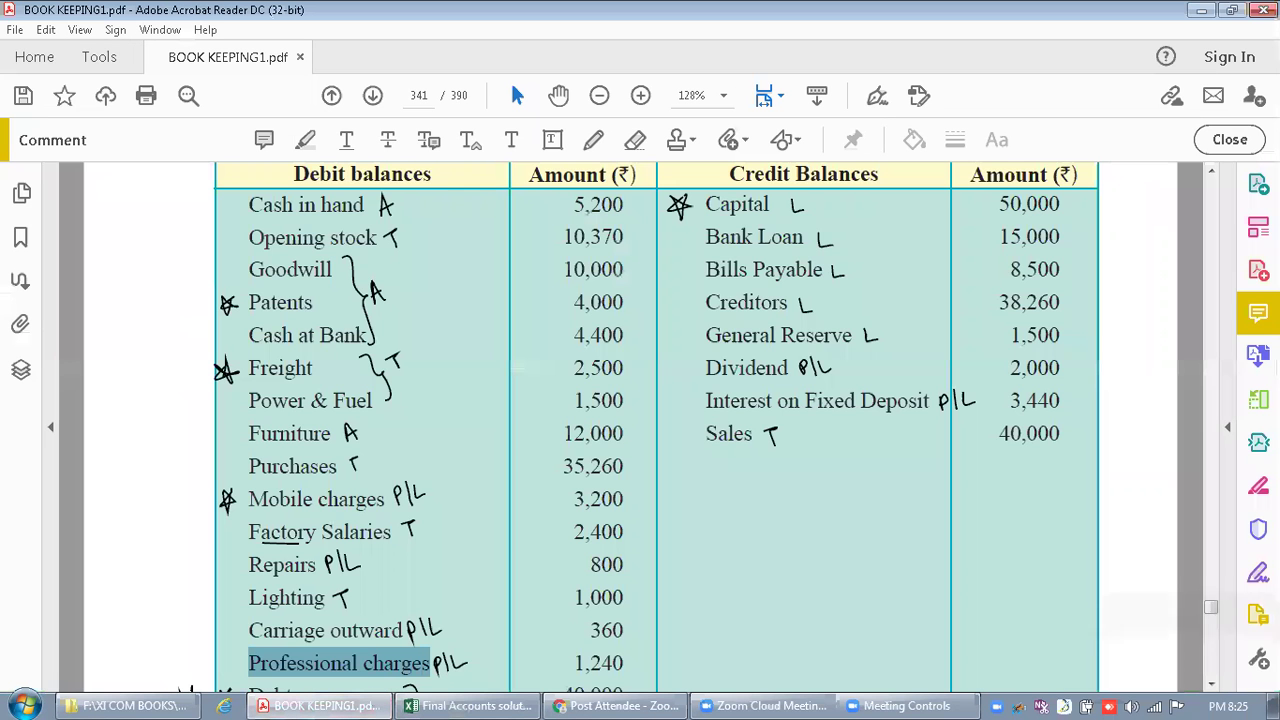
click(1211, 685)
click(1211, 685)
scroll(1211, 685, down, 10)
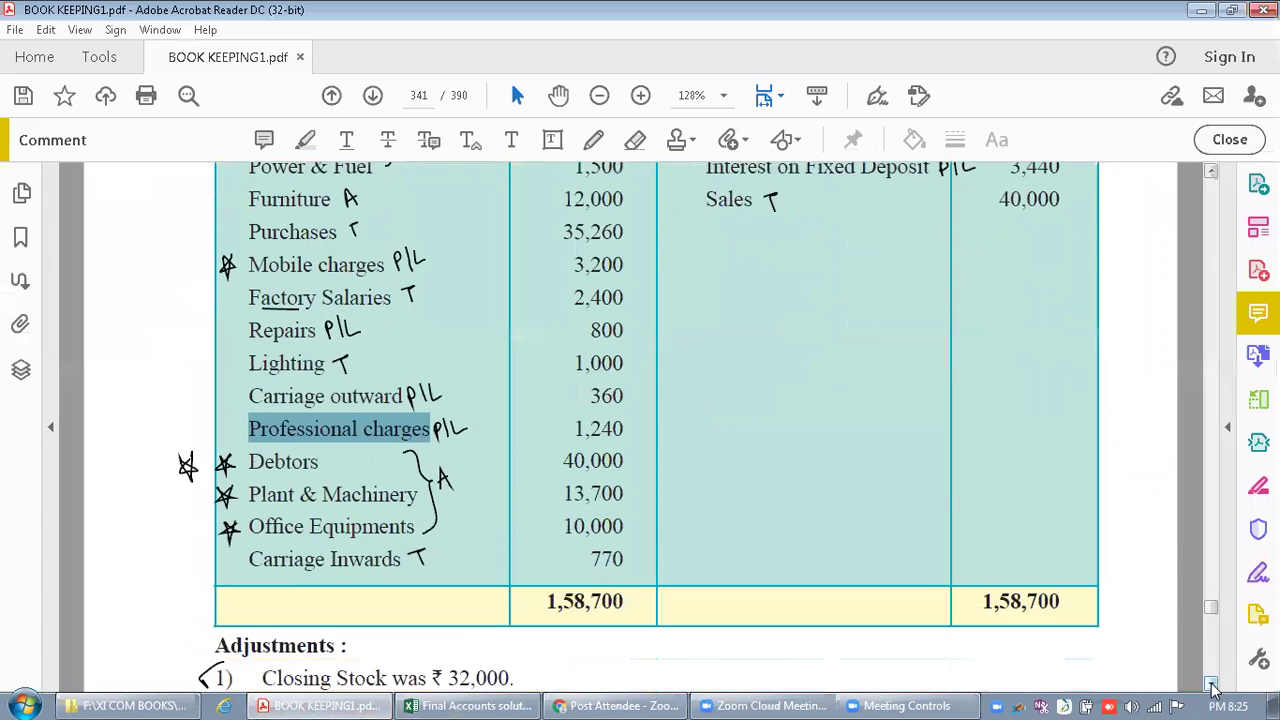
click(496, 402)
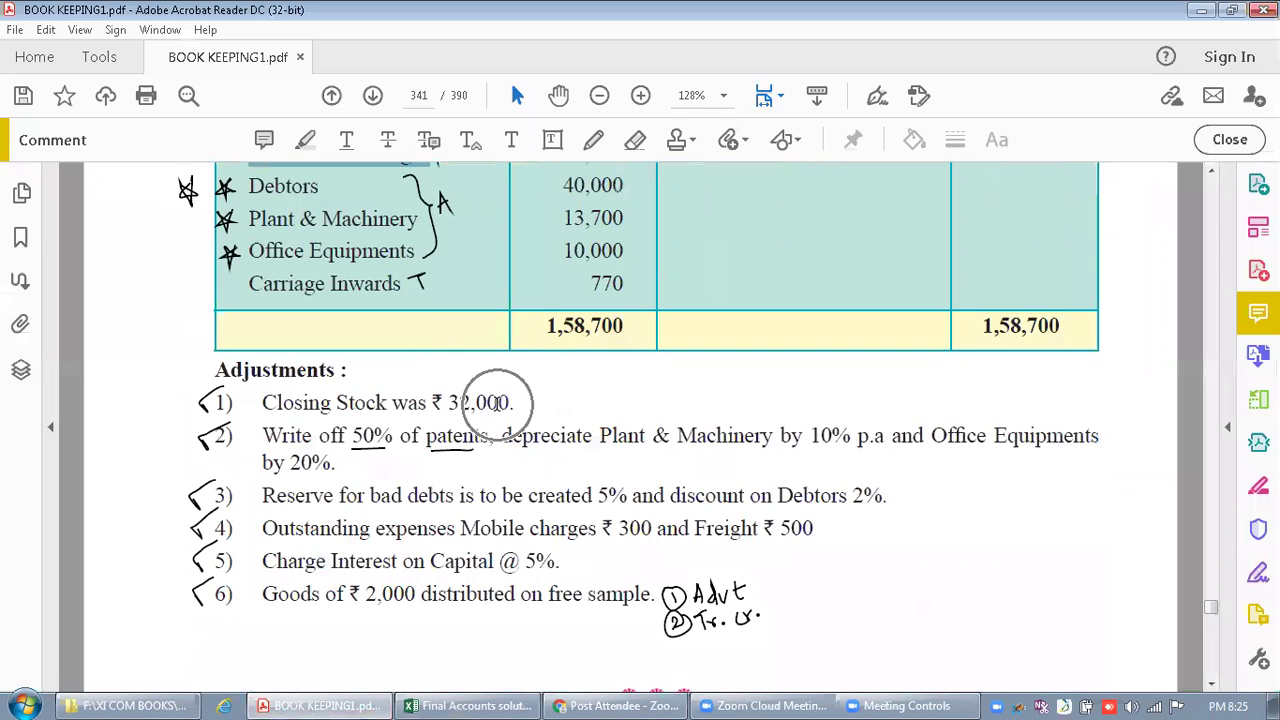
click(453, 697)
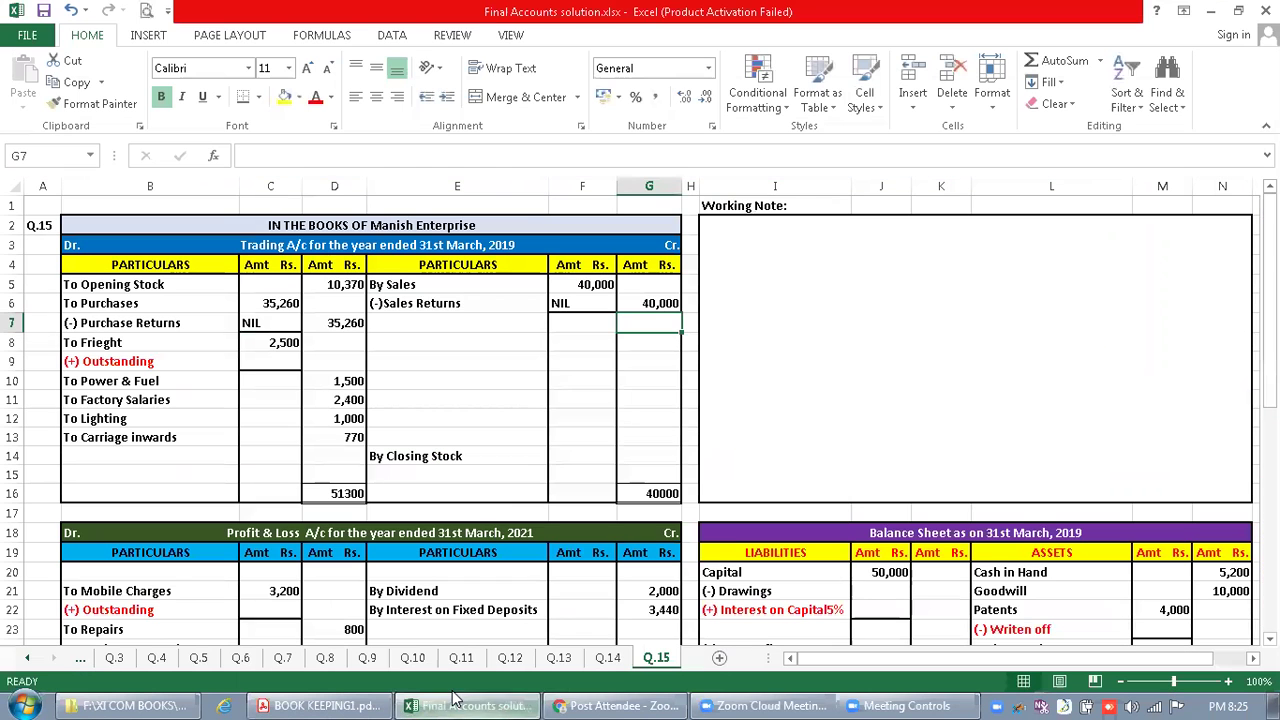
click(628, 455)
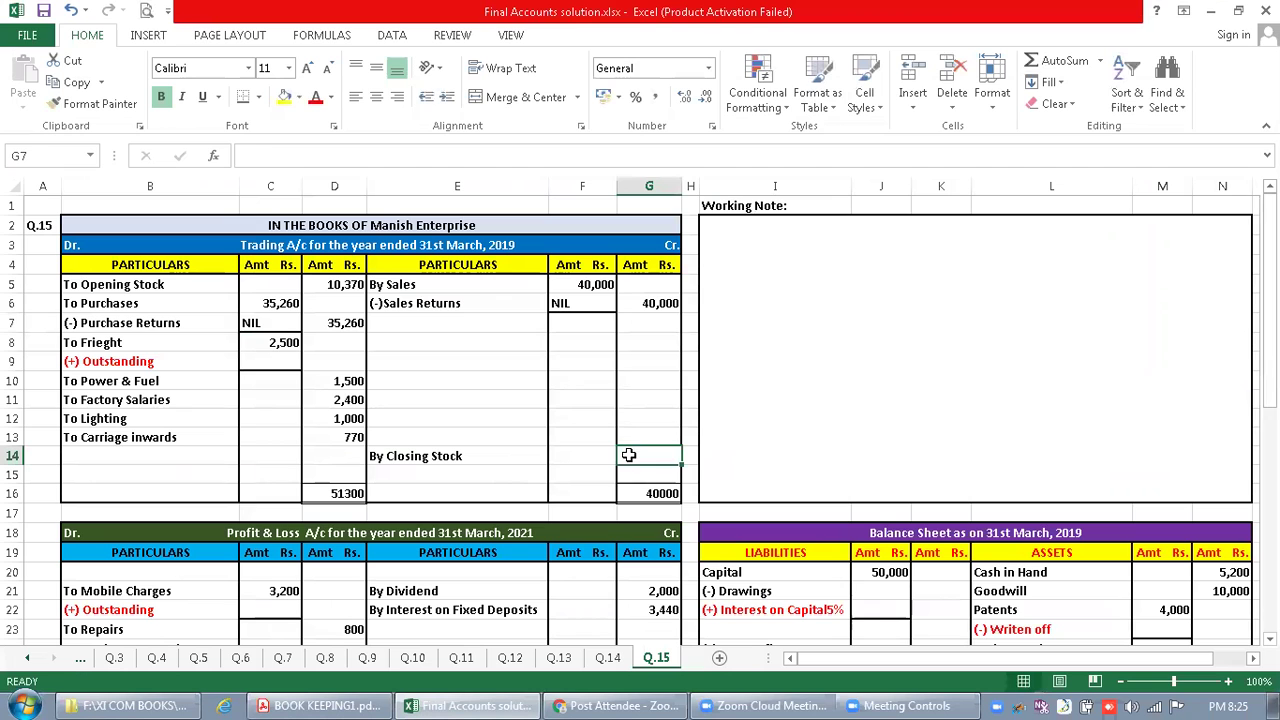
text(32,000)
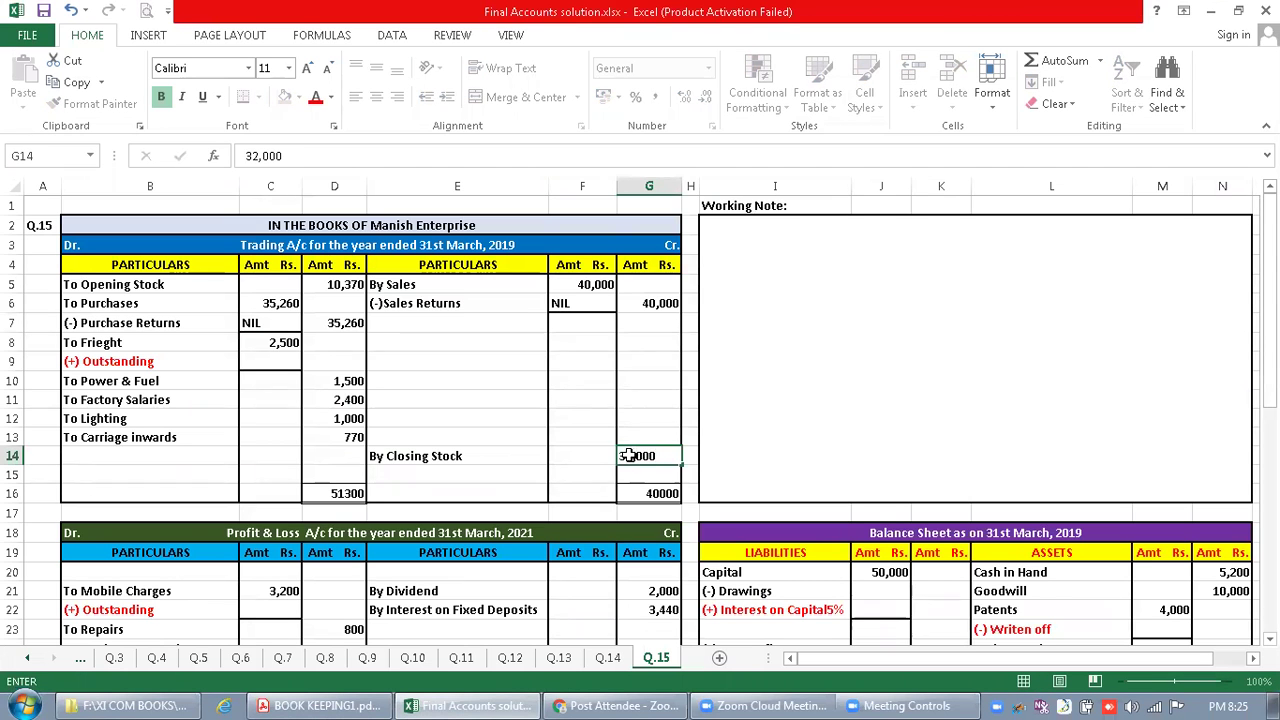
key(Return)
Enter 32,000 for Closing Stock in N40 on the balance sheet's assets side
drag(1268, 372, 1268, 420)
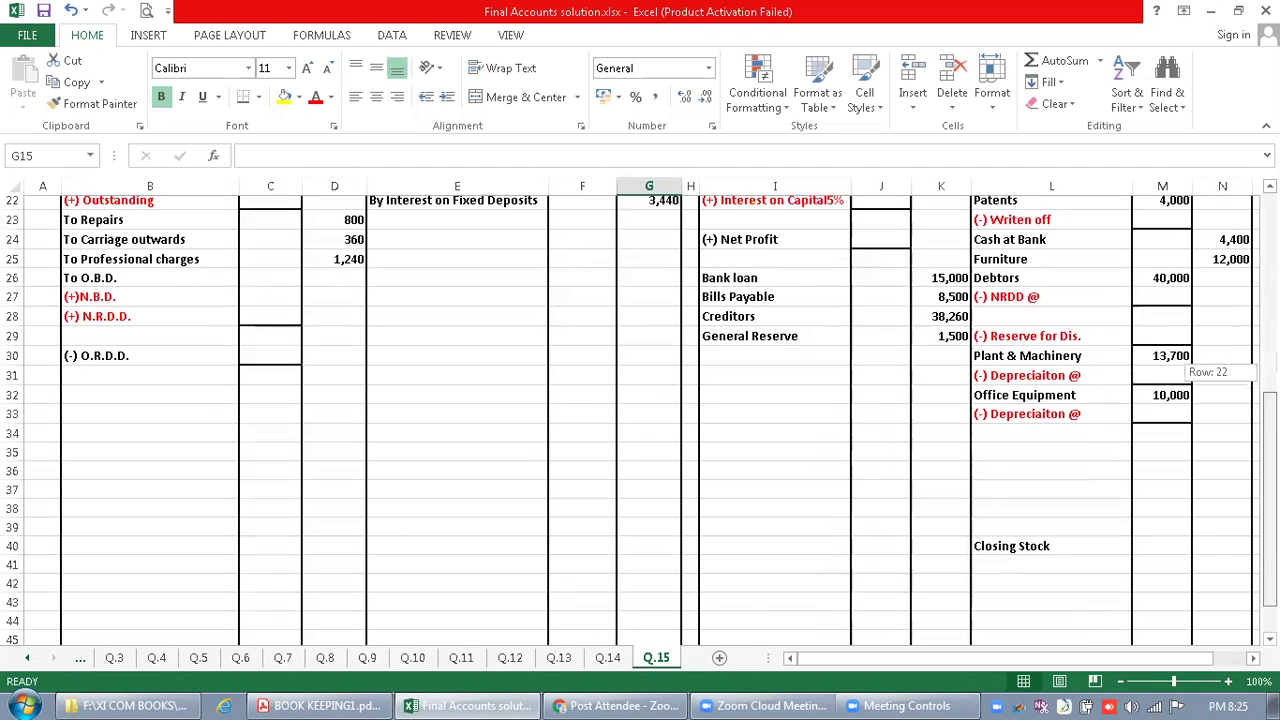
scroll(1204, 531, down, 1)
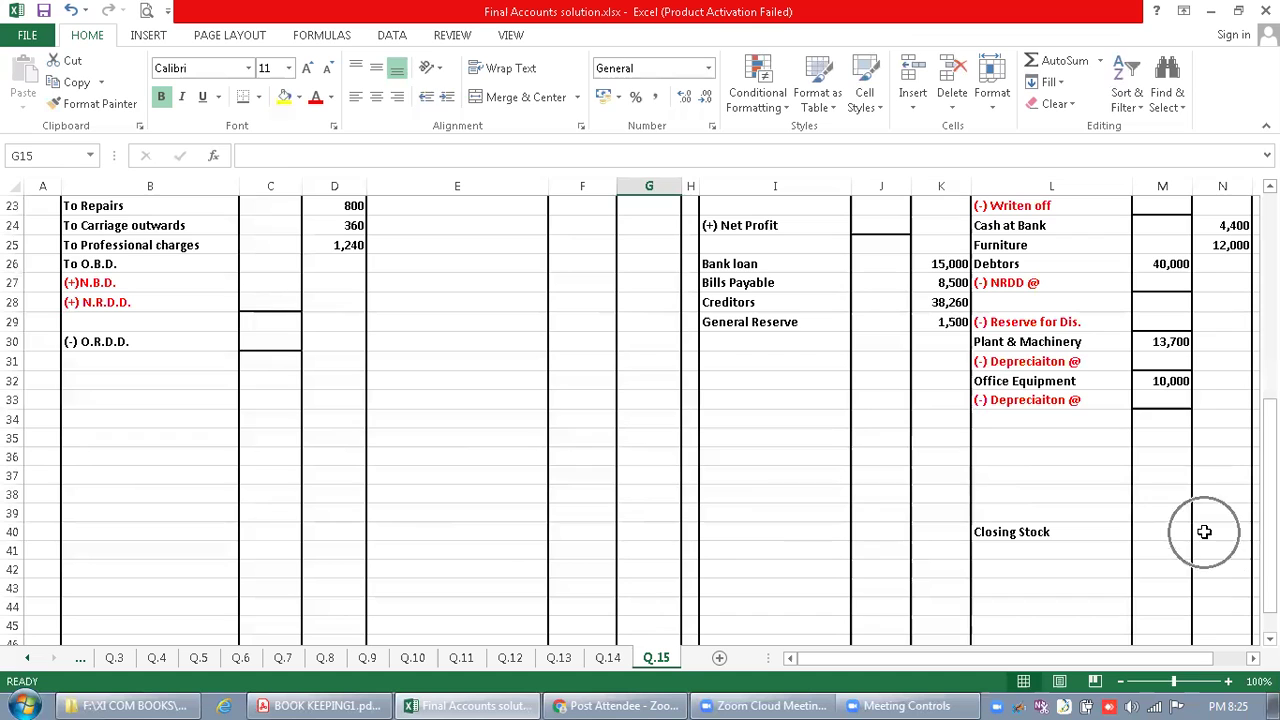
click(1204, 531)
text(32,000)
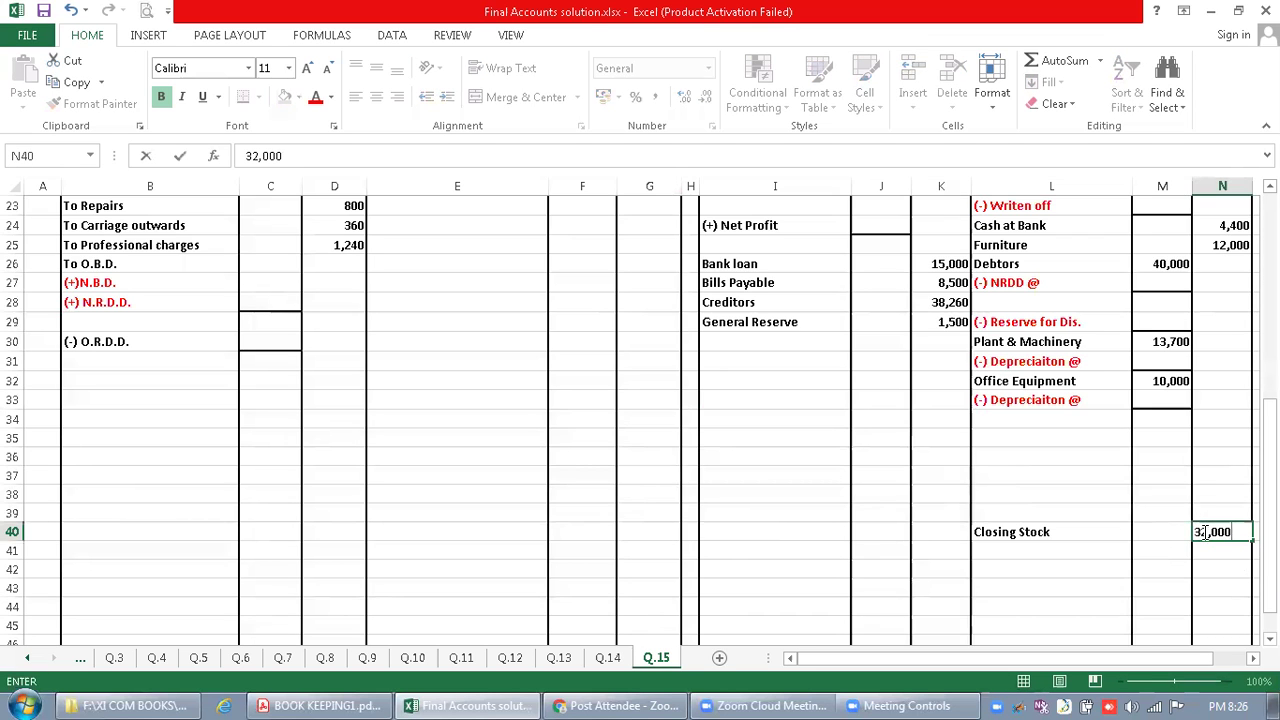
key(Return)
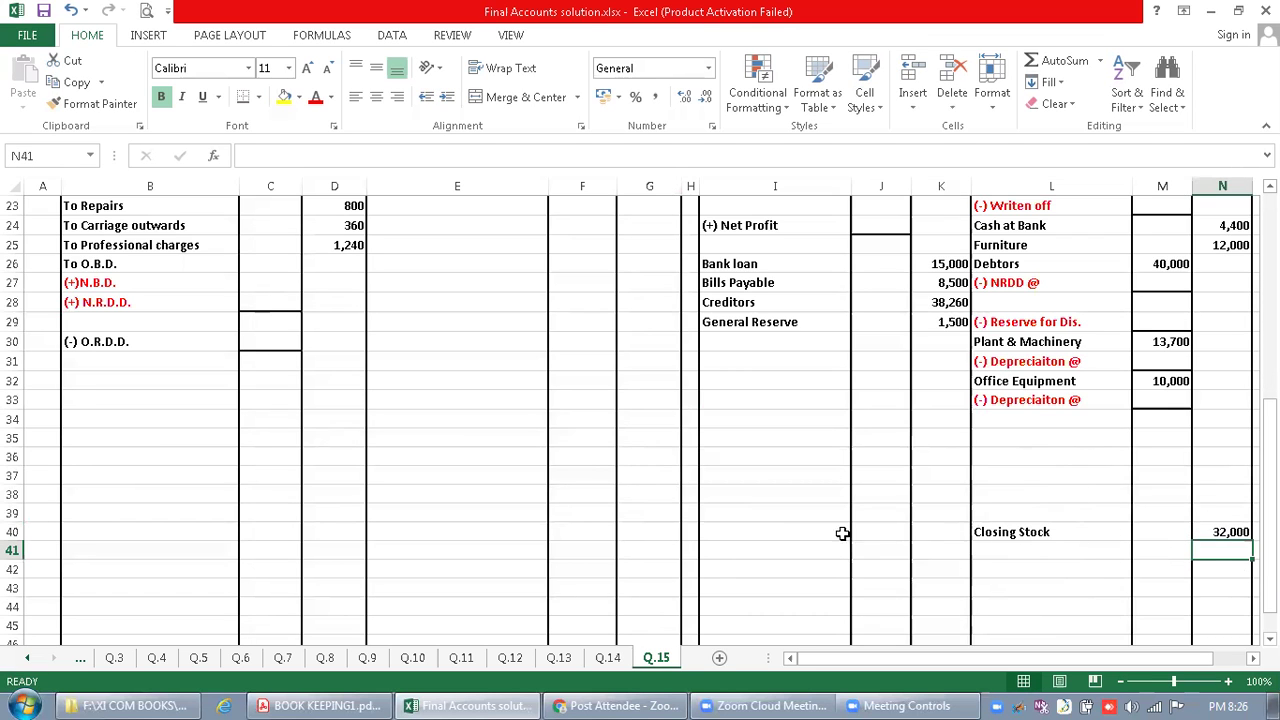
Review the second adjustment in the PDF and add "@ 50%" to the written-off label under Patents in L23
click(360, 705)
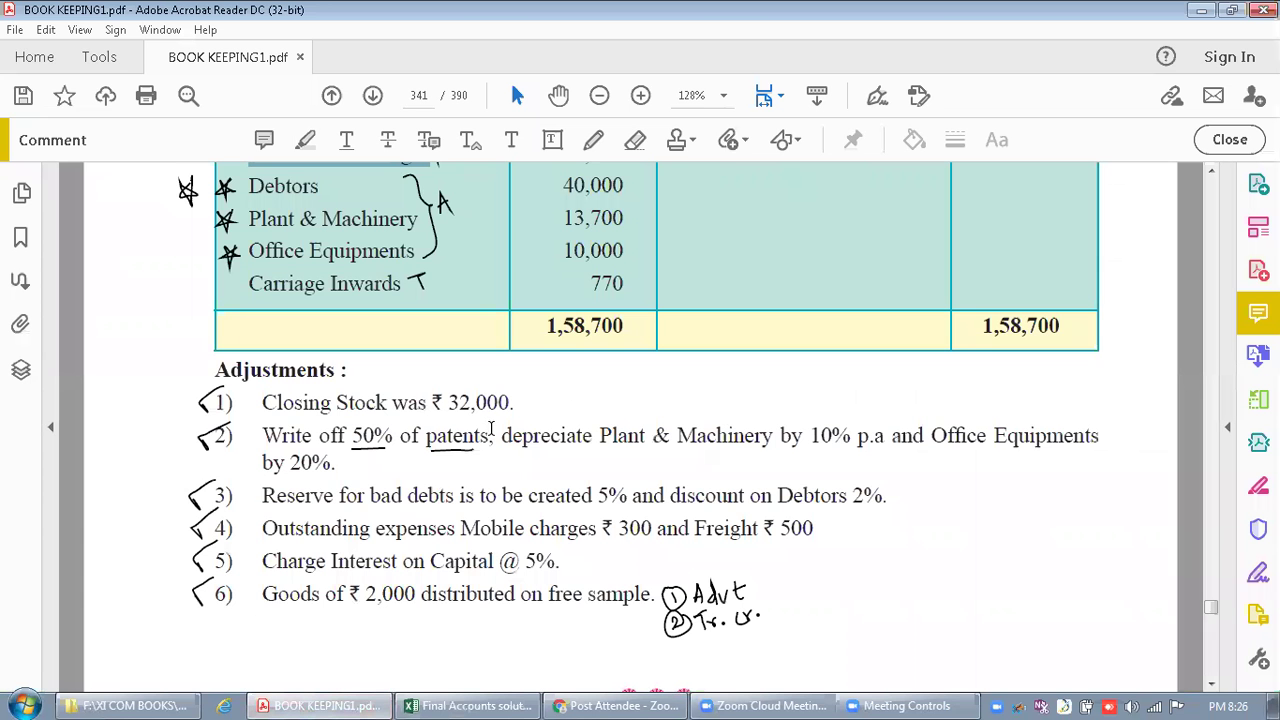
click(437, 453)
click(765, 424)
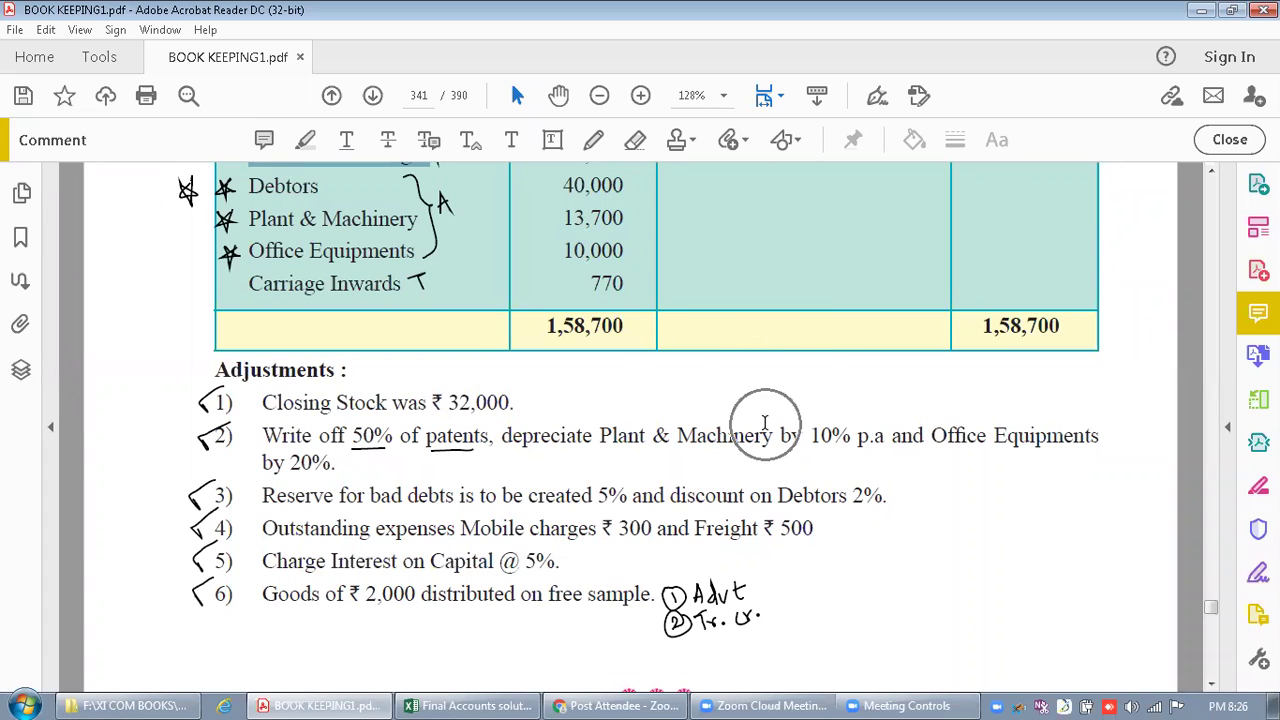
click(922, 431)
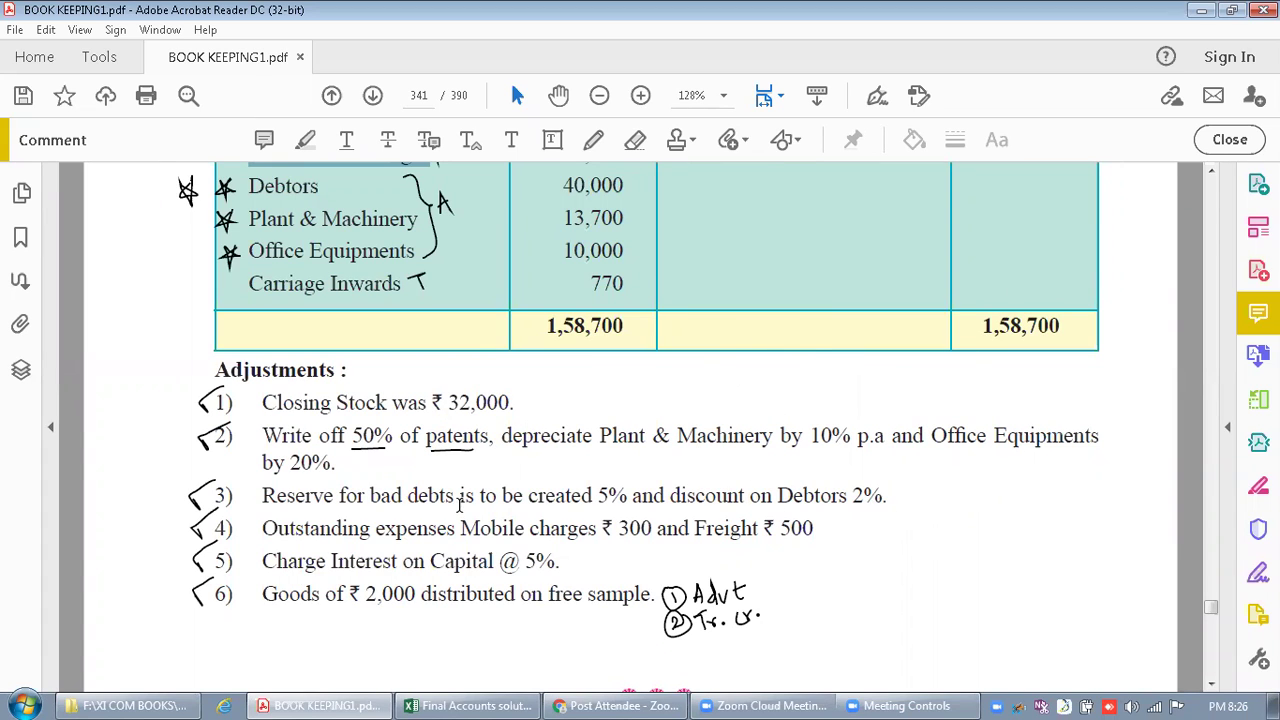
click(457, 702)
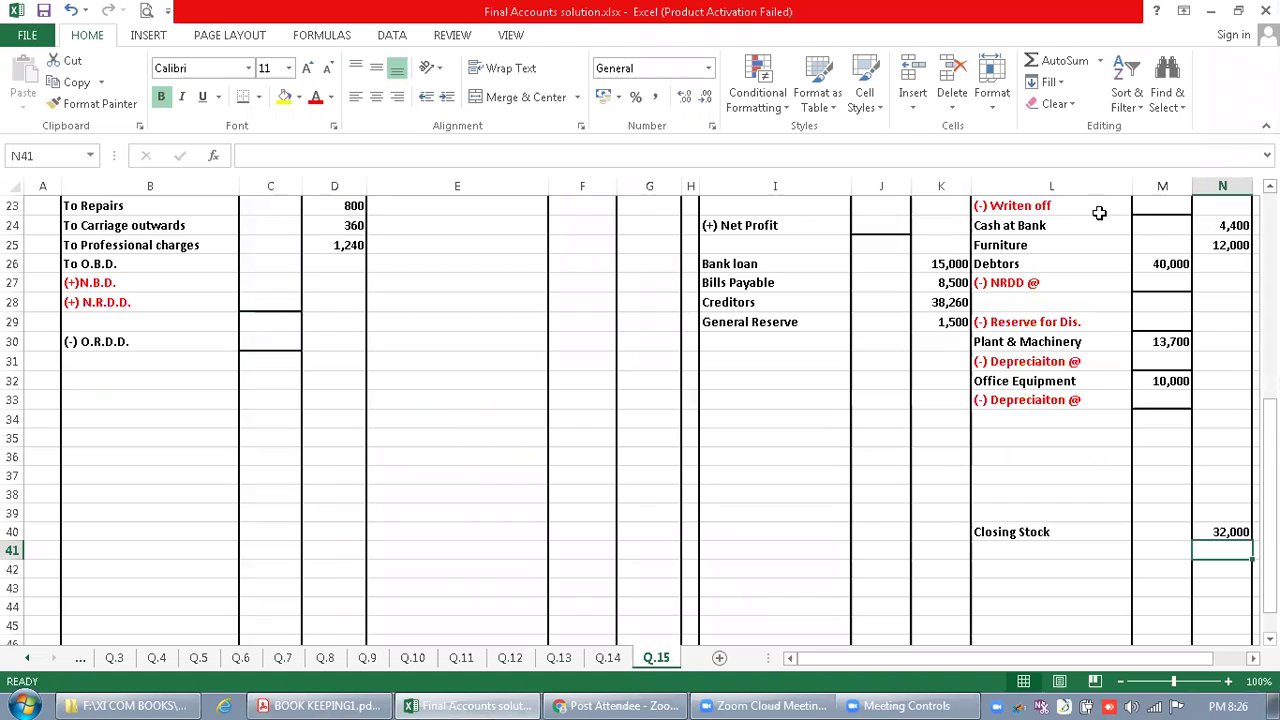
scroll(1097, 302, up, 2)
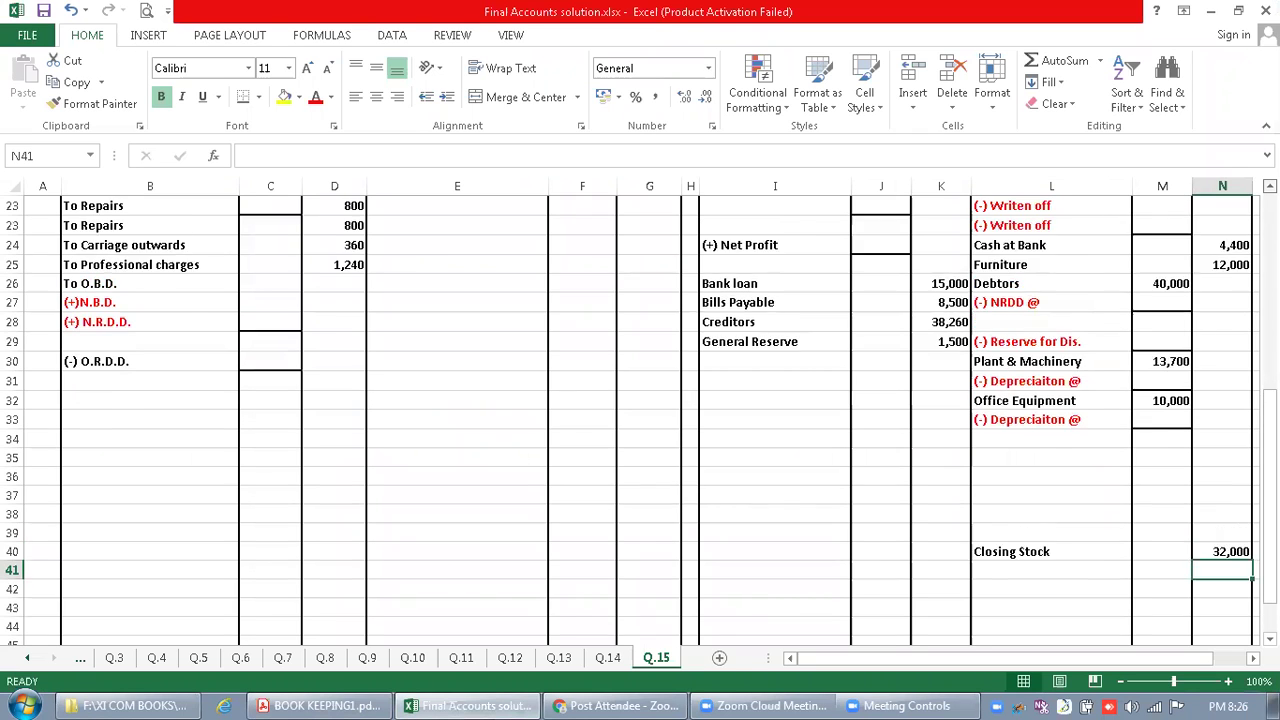
double_click(1097, 302)
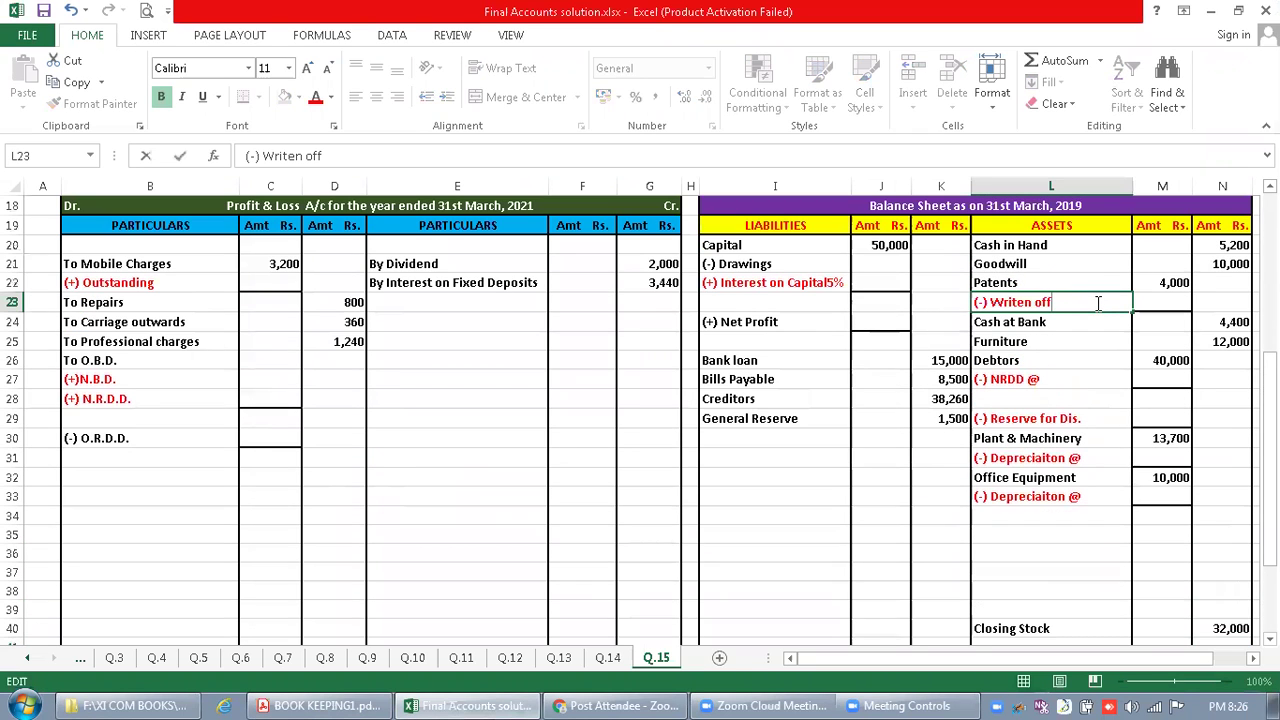
text(@ 50%)
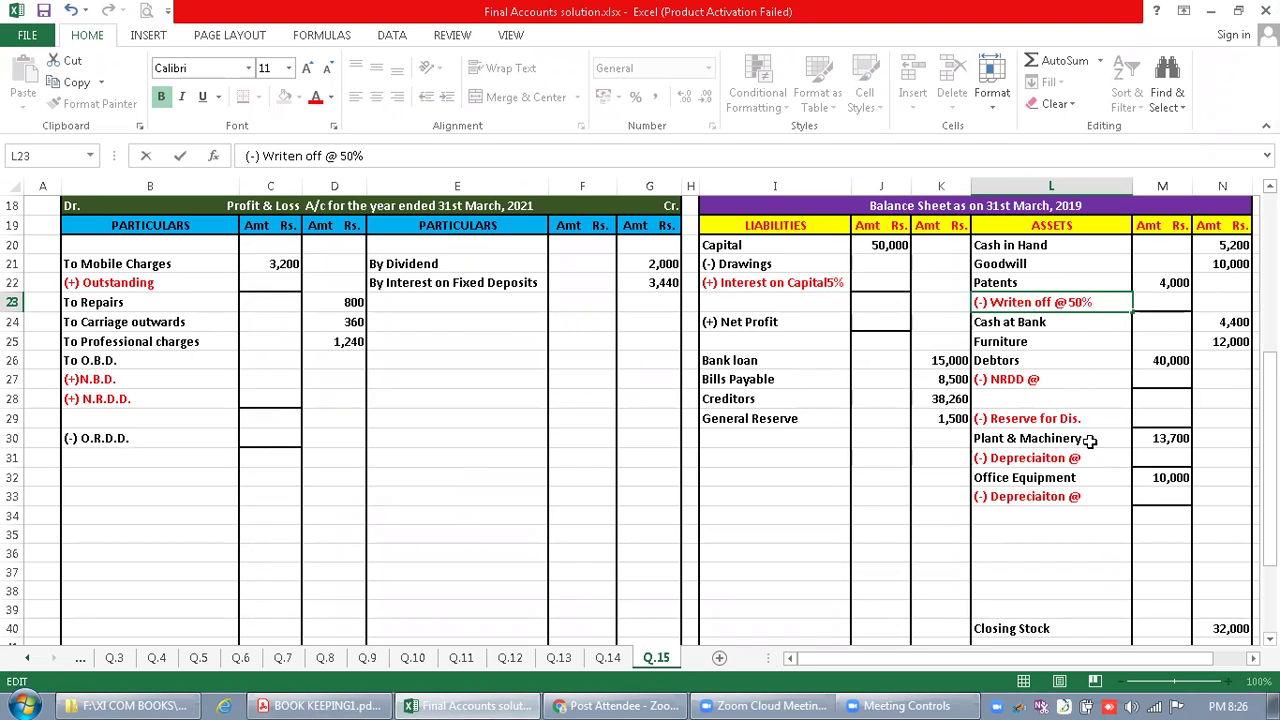
Complete the depreciation labels with 10% for Plant & Machinery in L31 and 20% for Office Equipment in L33
double_click(1092, 459)
text(@10%)
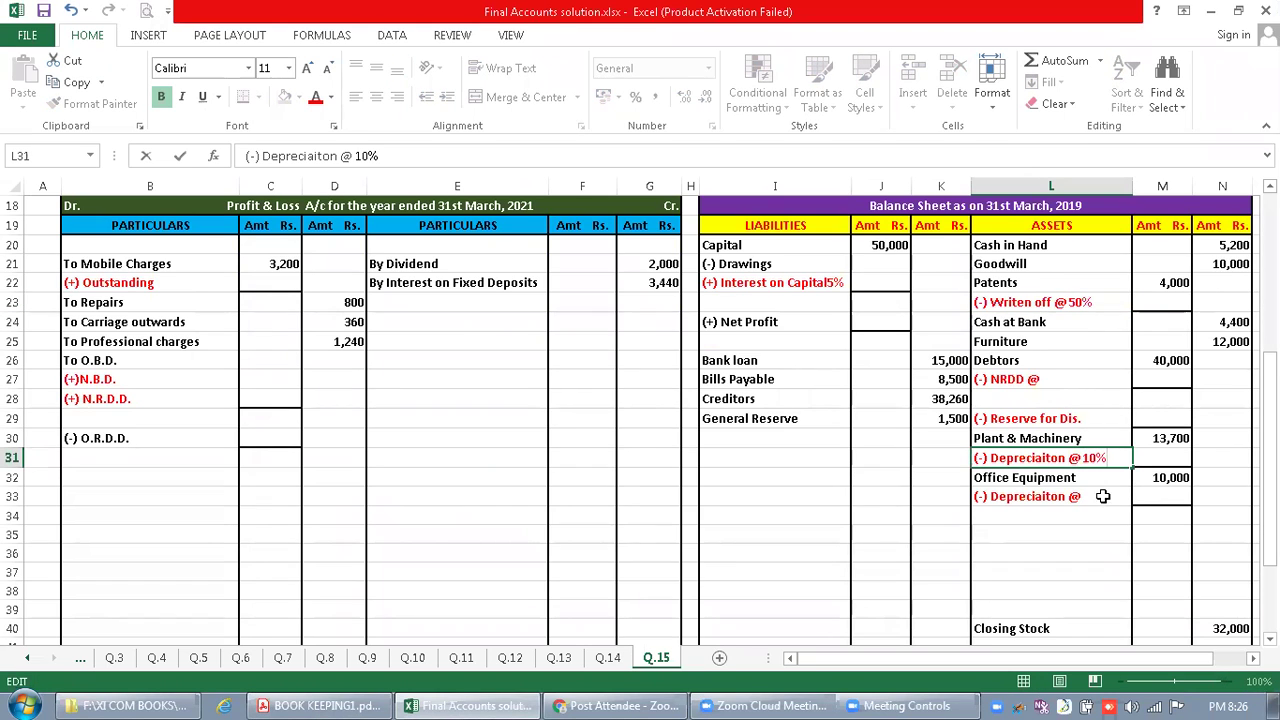
click(1104, 497)
double_click(1104, 497)
text(2)
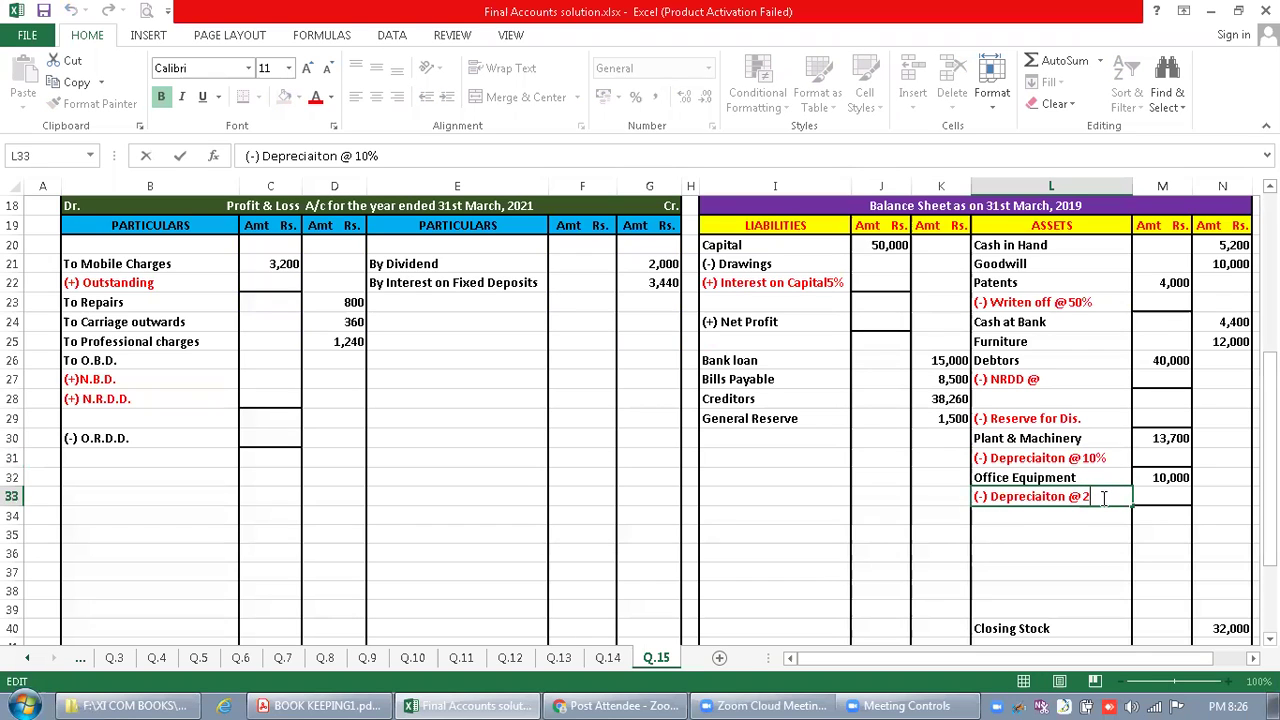
text(0%)
Enter the patents write-off of 2,000 in M23 and the net patents value of 2,000 in N23
click(1152, 301)
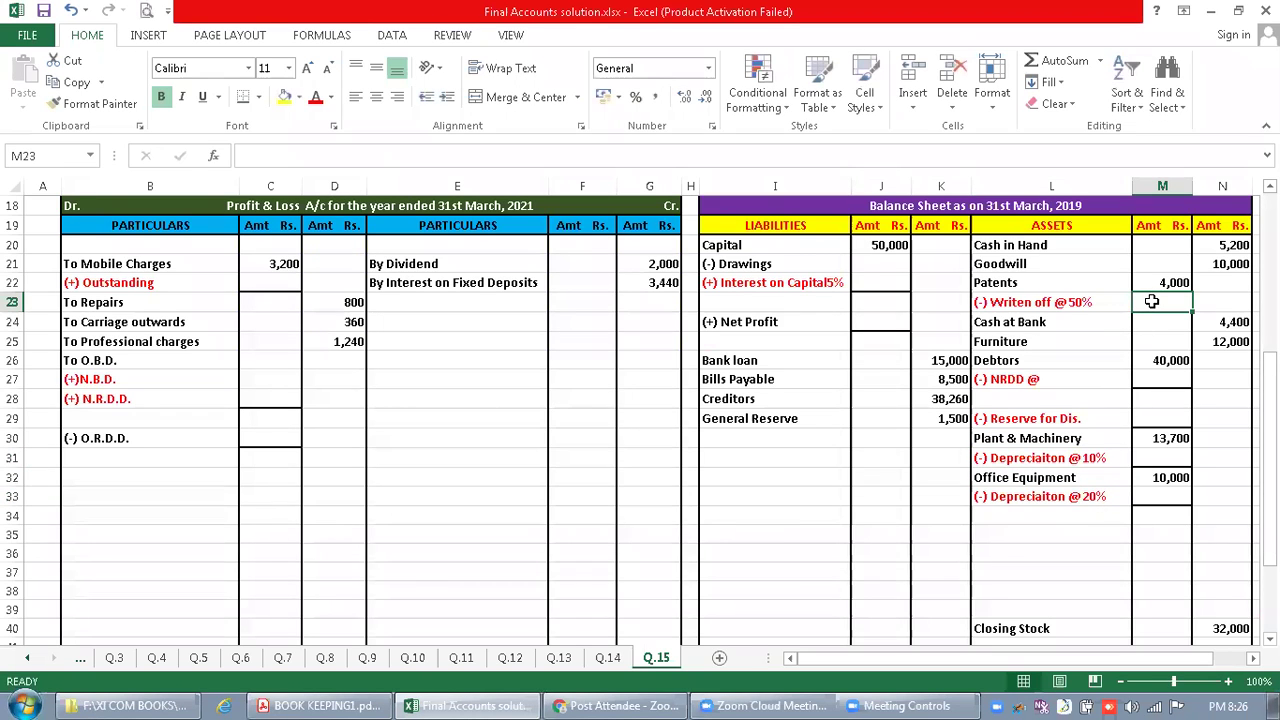
text(2)
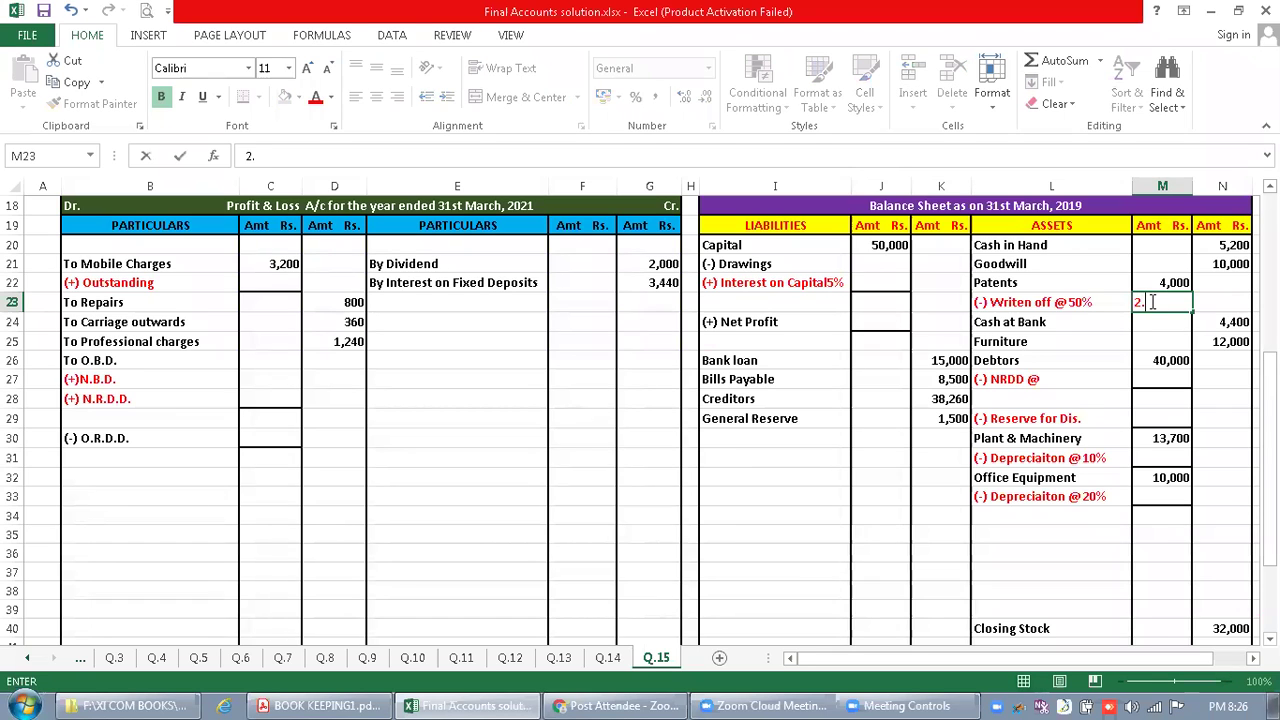
text(,000)
key(Tab)
text(2,000)
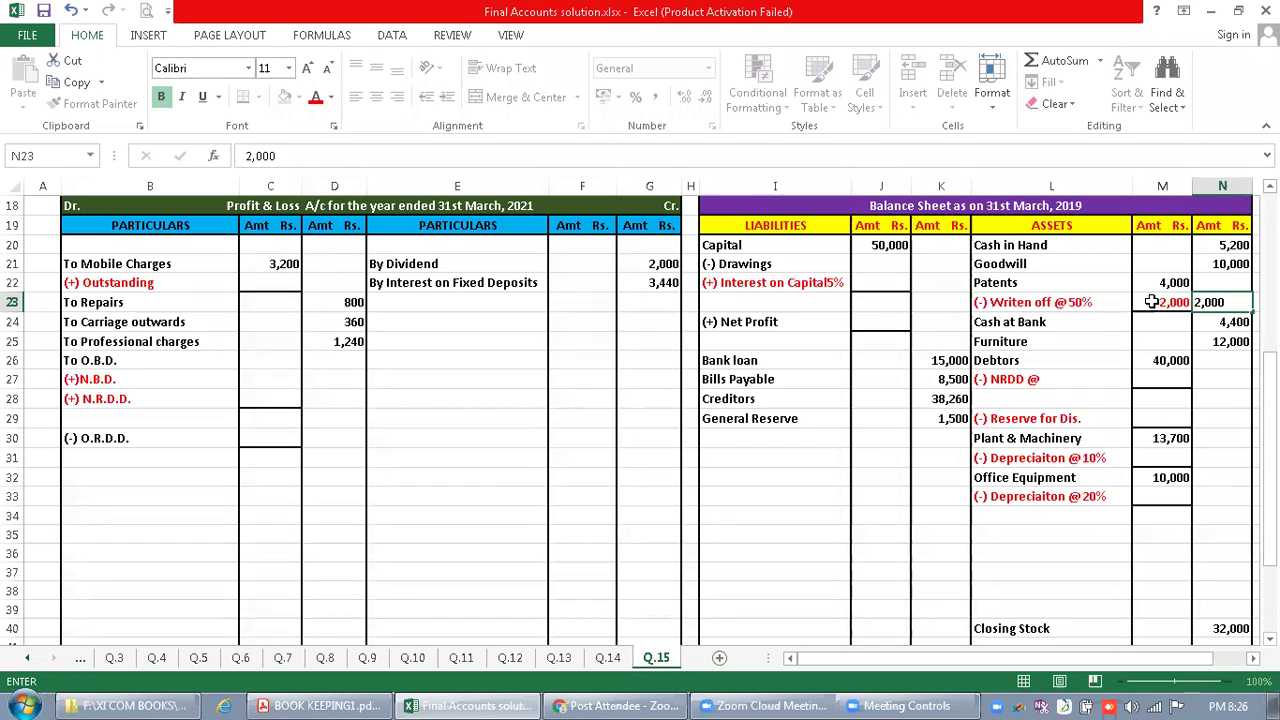
key(Return)
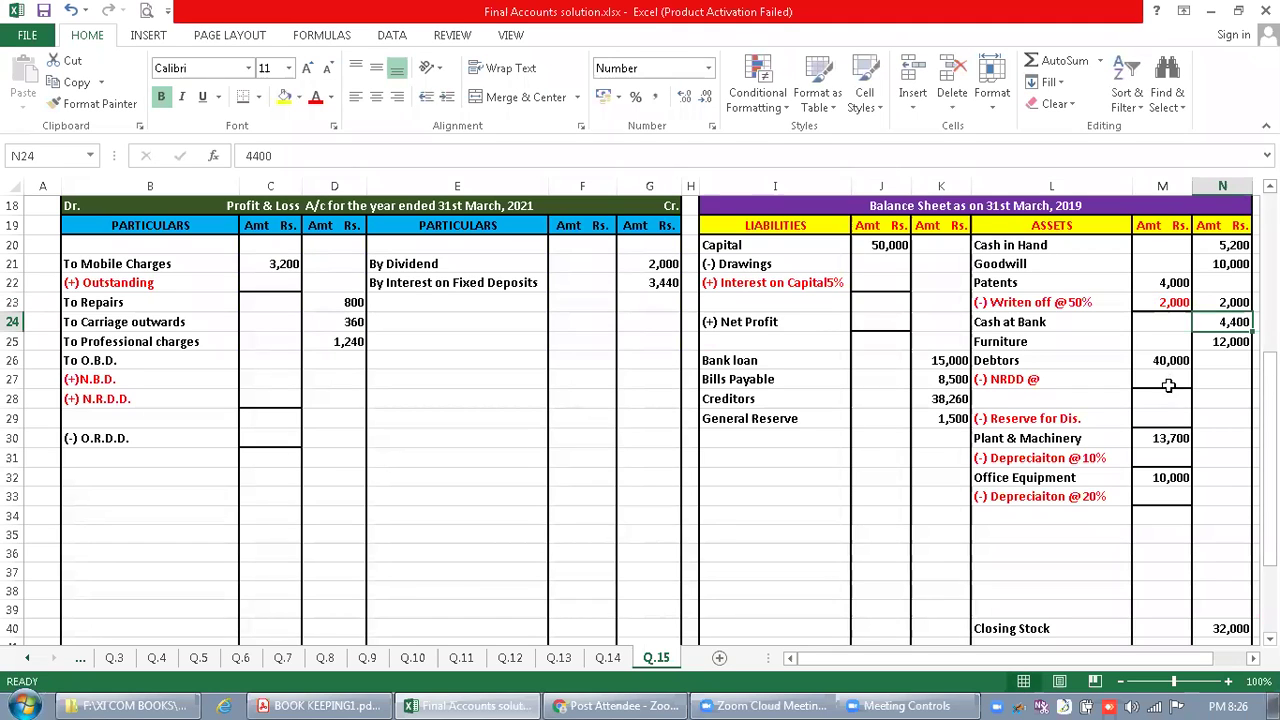
Enter the Plant & Machinery depreciation of 1,370 in M31 and its net value of 12,330 in N31
click(1165, 459)
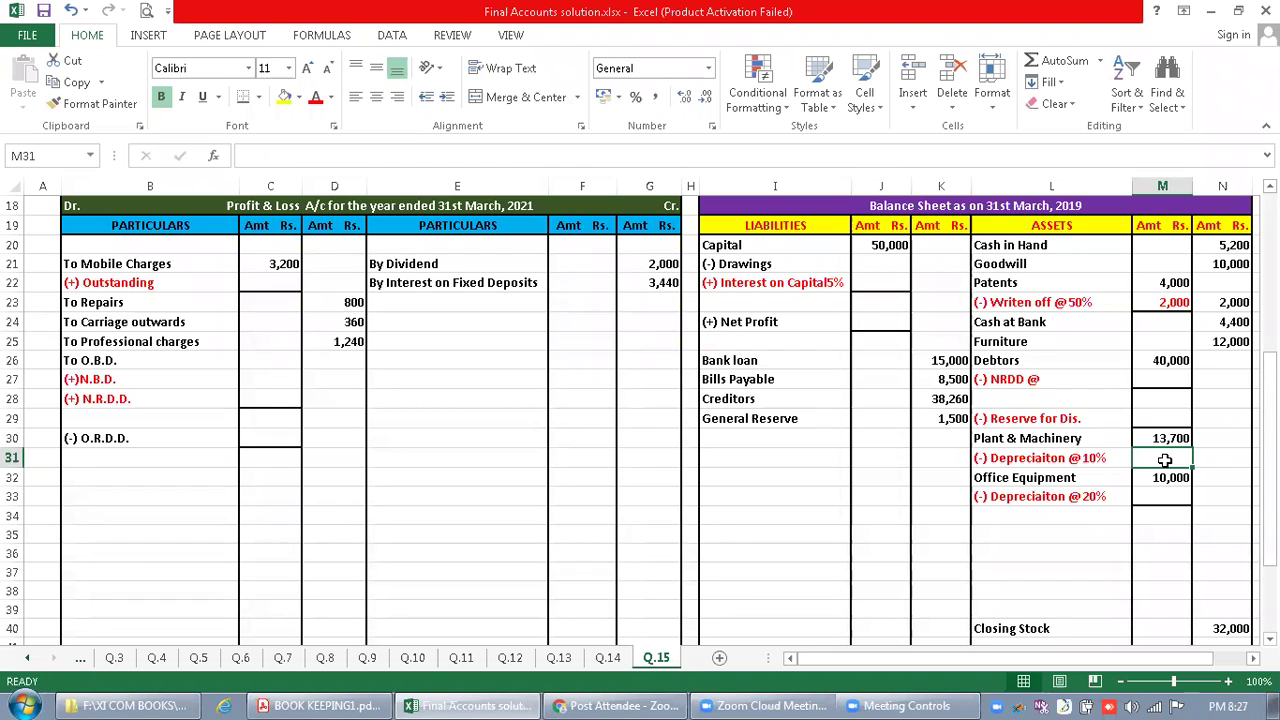
text(1)
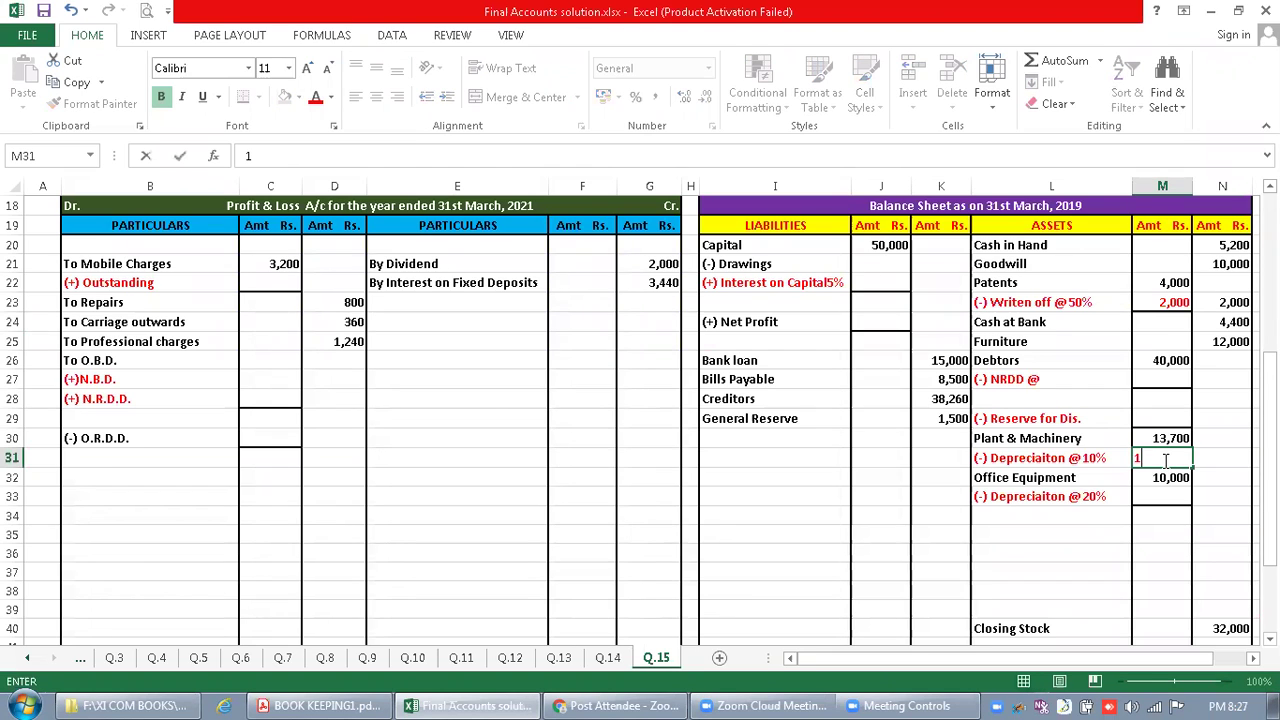
text(,370)
key(Tab)
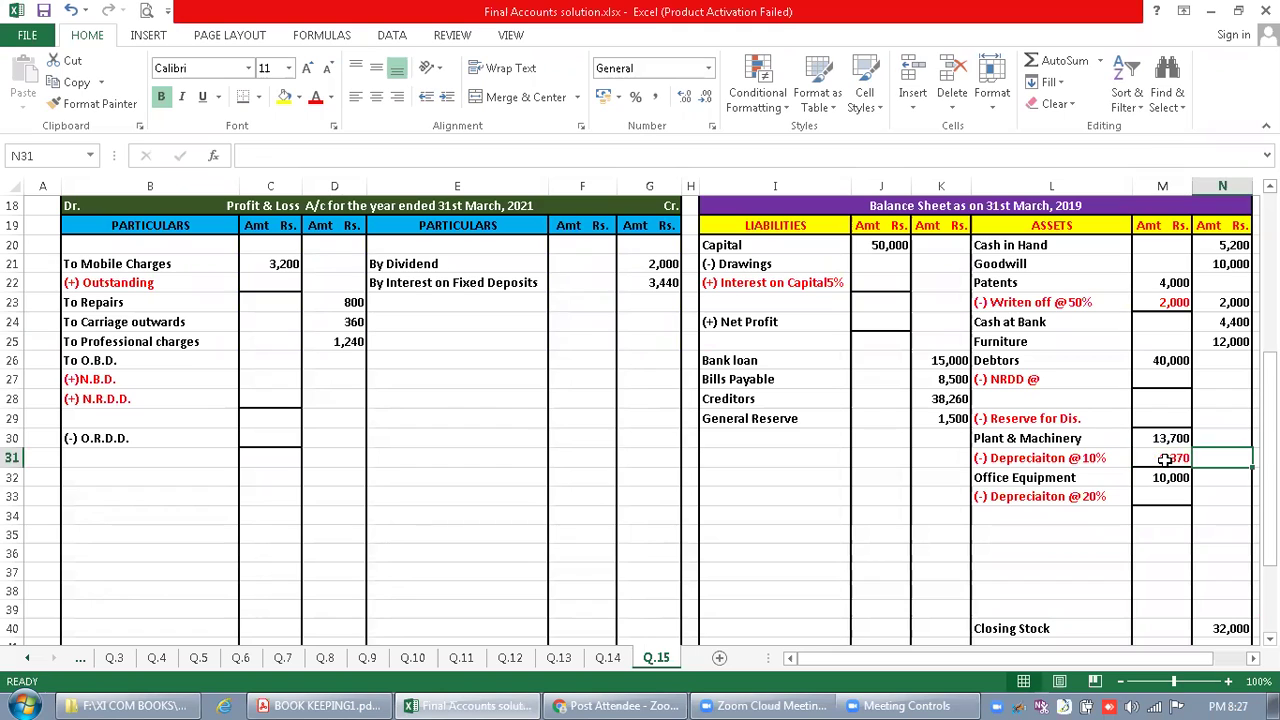
text(12)
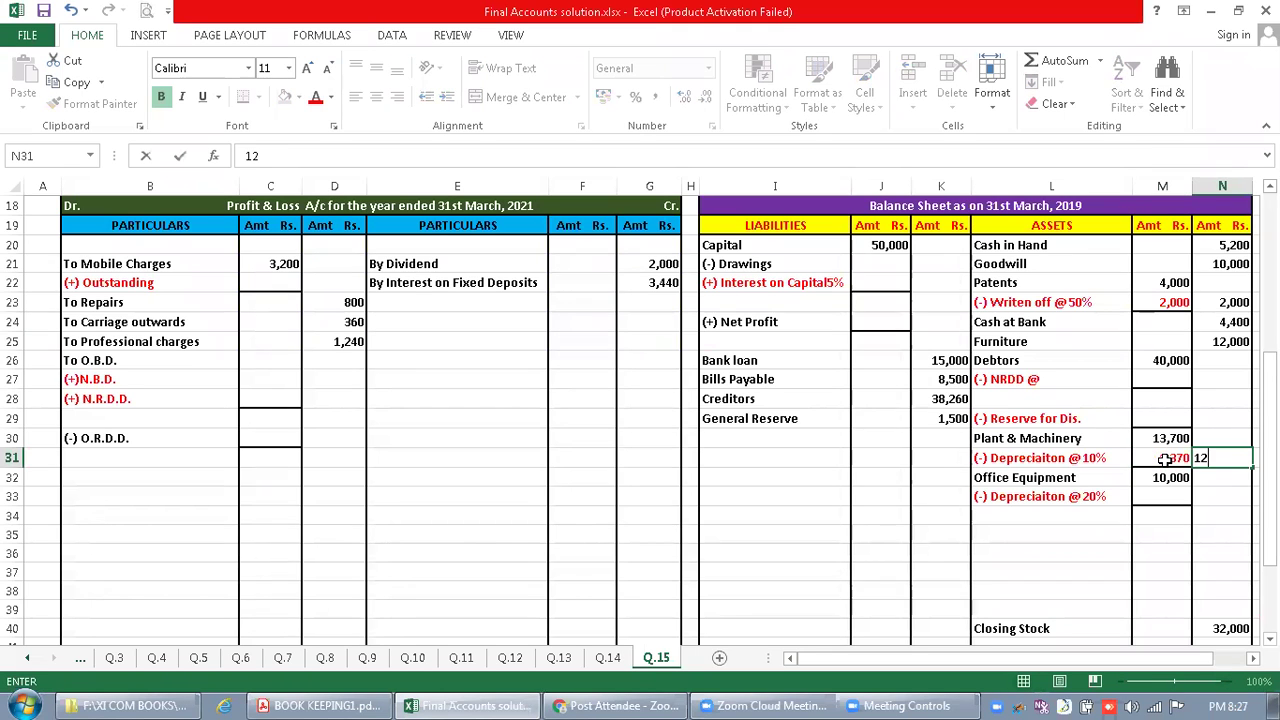
text(,330)
key(Return)
Enter the Office Equipment depreciation of 2,000 in M33 and its net value of 8,000 in N33
key(Down)
key(Left)
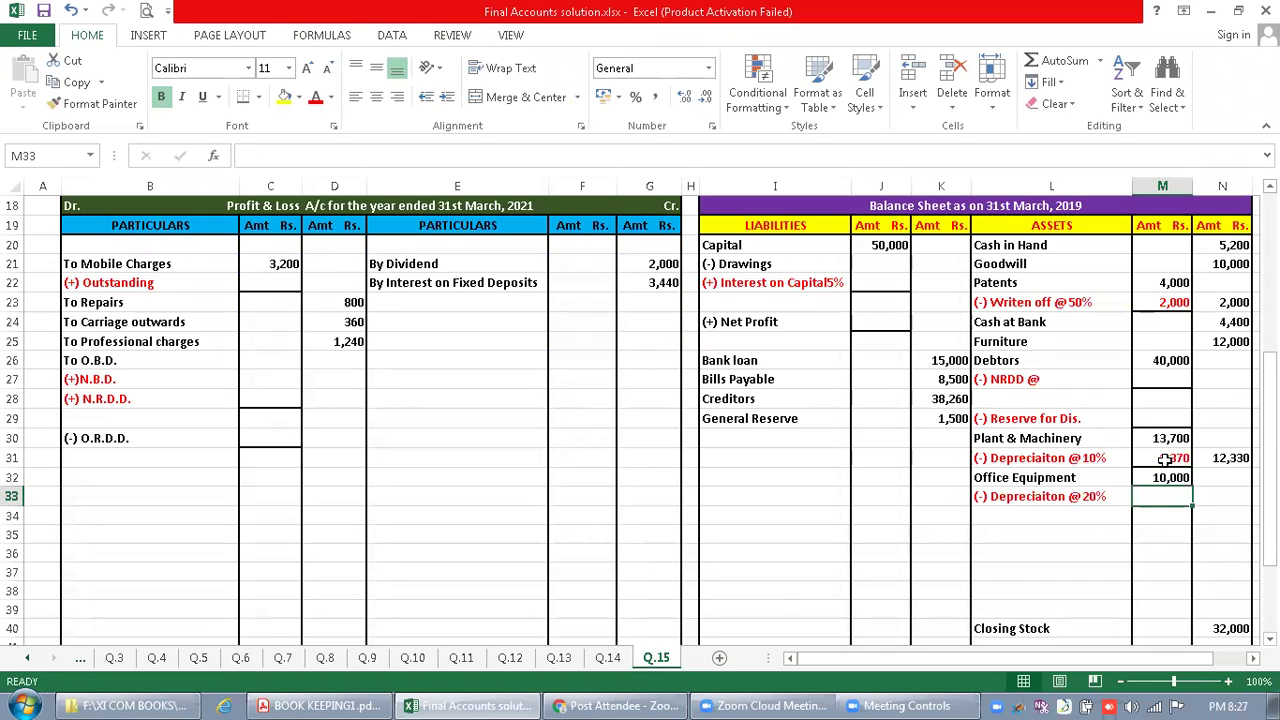
text(2,000)
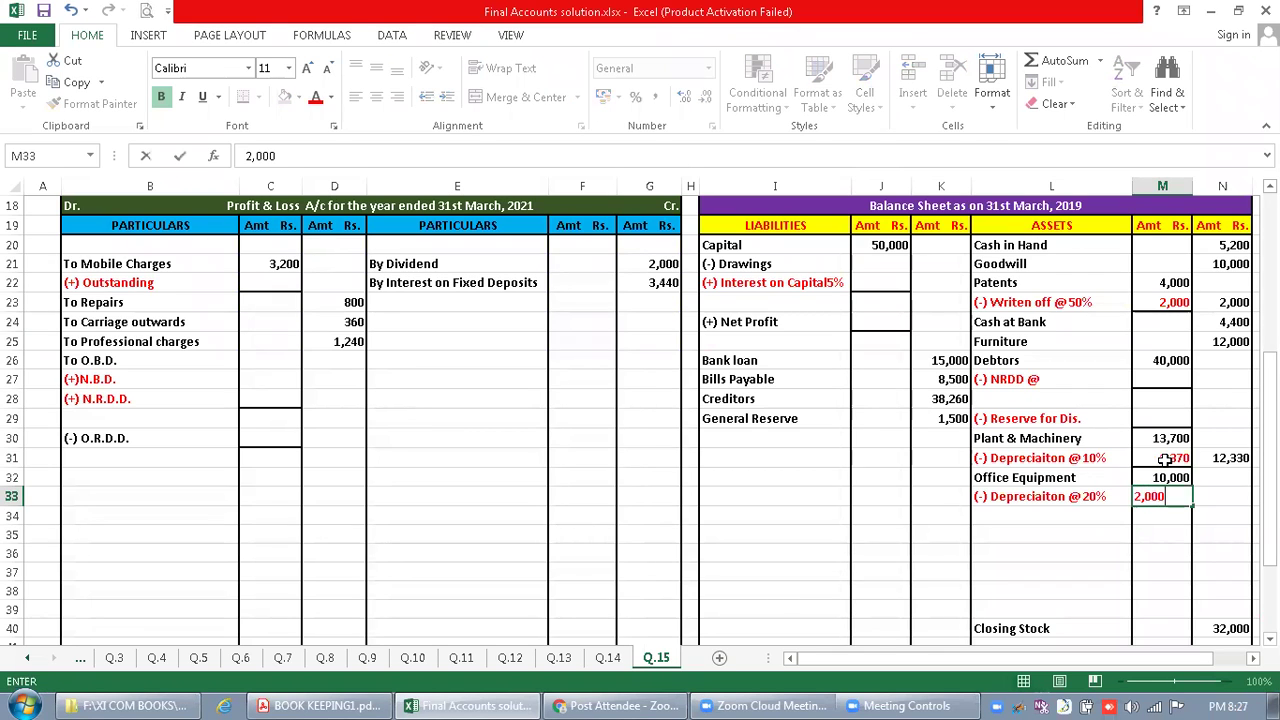
key(Tab)
text(8,00)
key(Return)
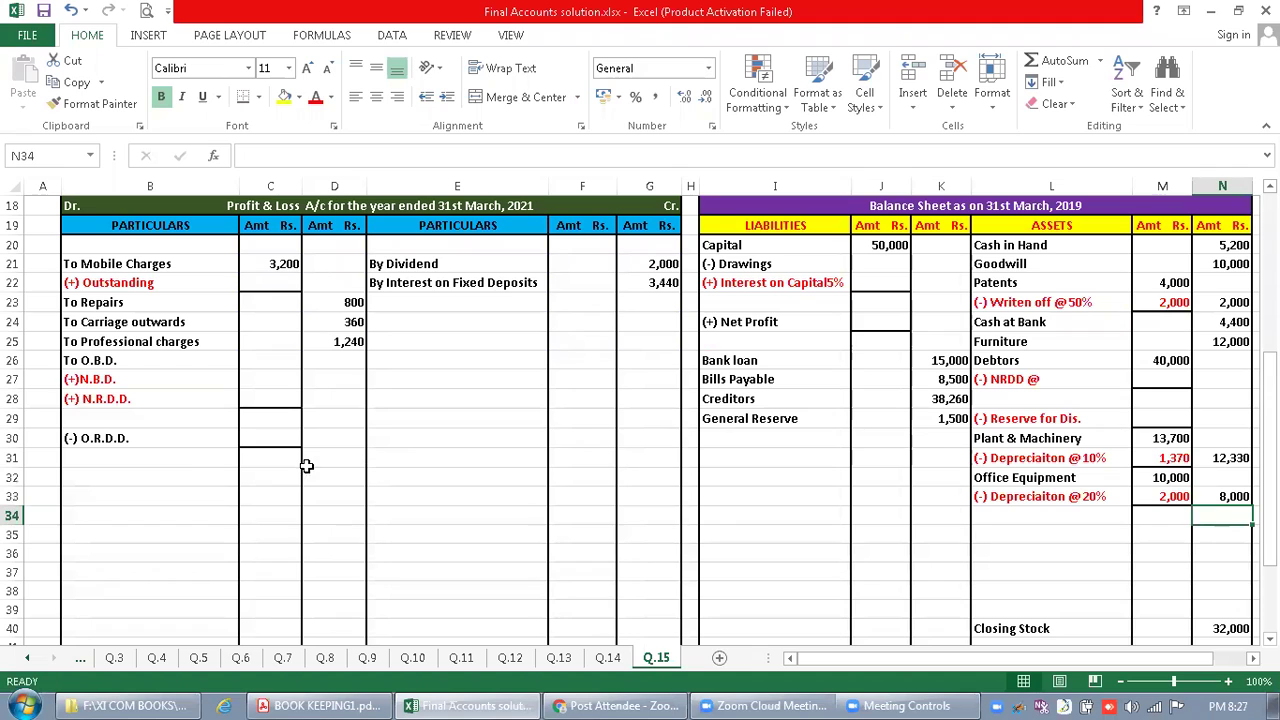
Add "To Patents witten off" in B31 of the Profit & Loss account with 2,000 in D31
click(186, 460)
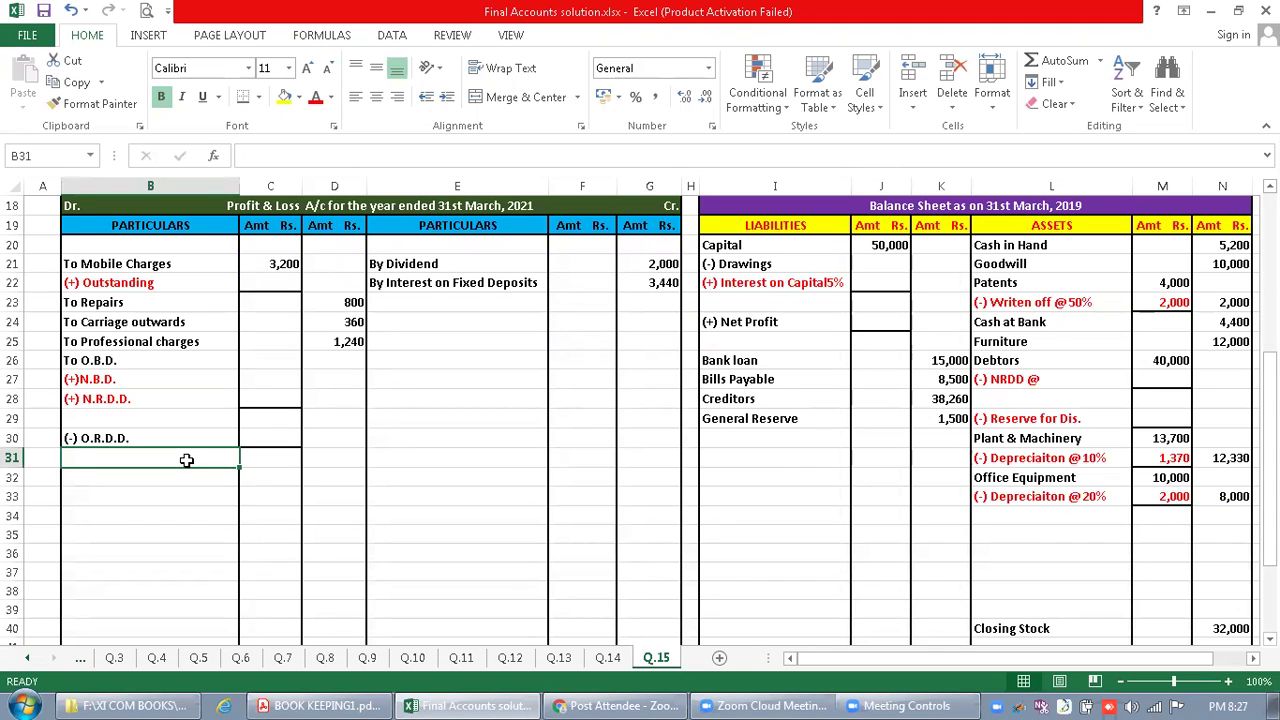
text(TO)
key(BackSpace)
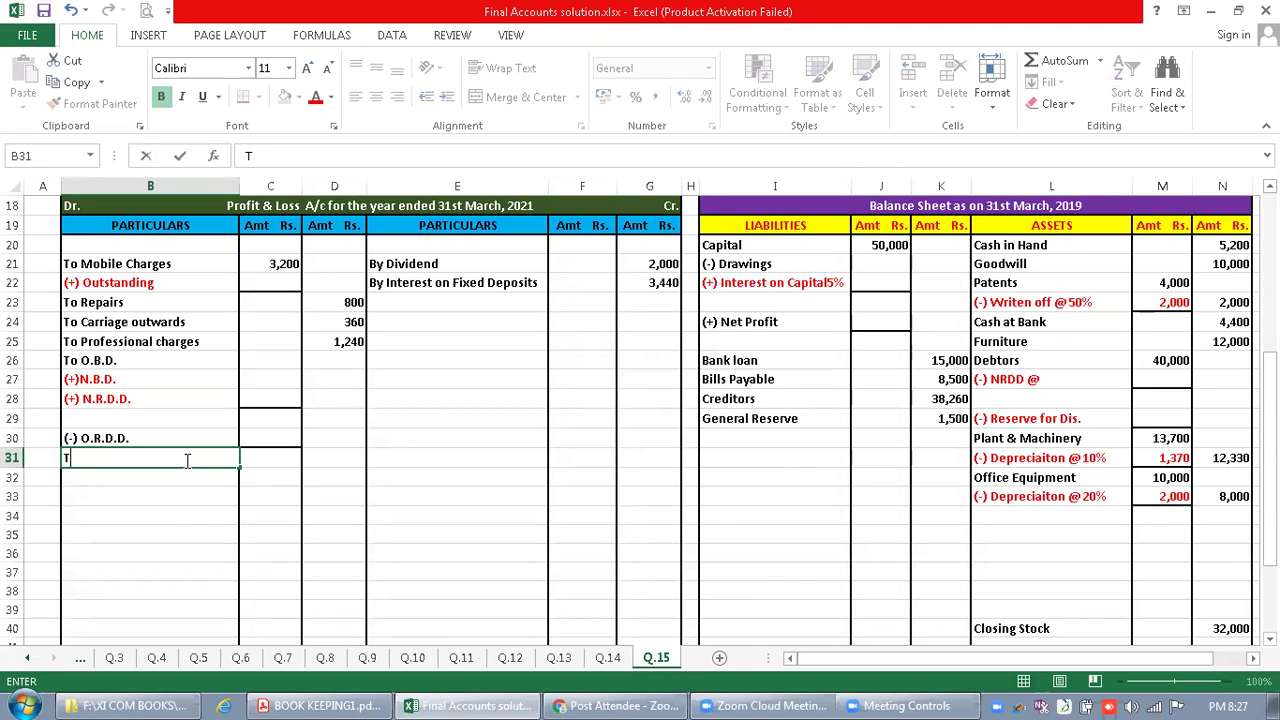
text(o Pate)
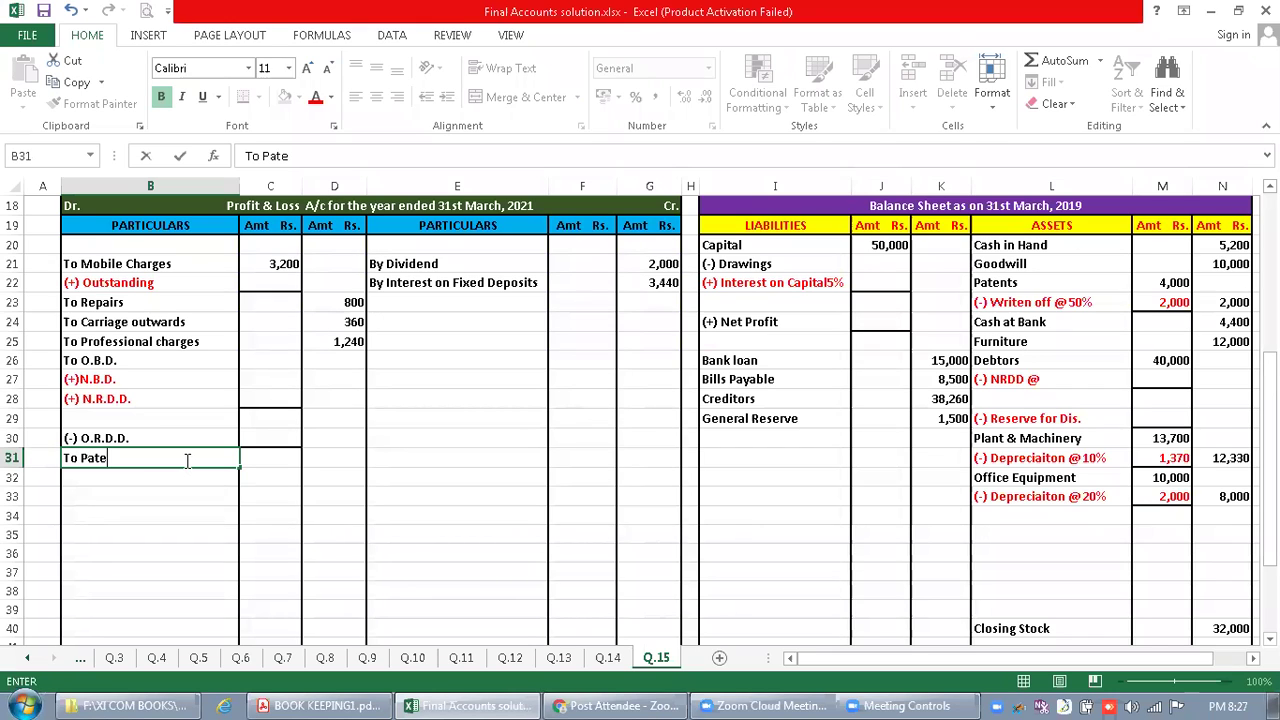
text(nts witten off)
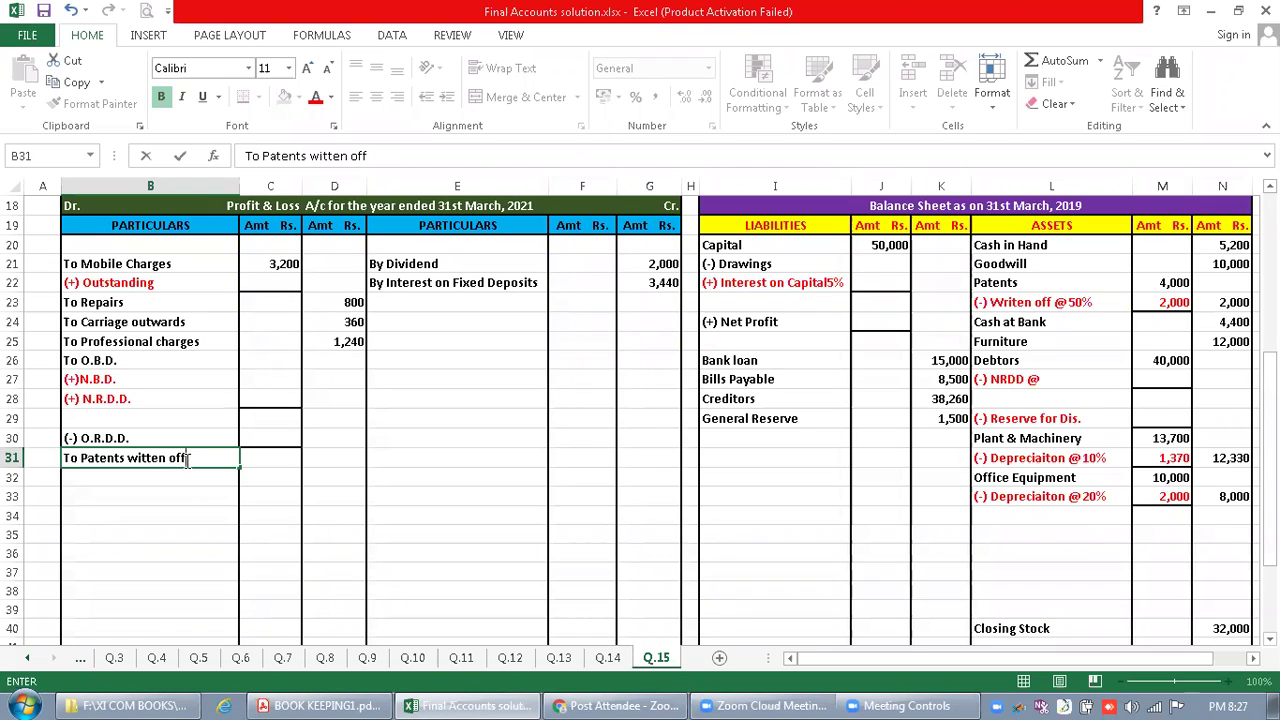
click(328, 459)
text(2,000)
key(Return)
Add the underlined heading "To Depreciation" in B32, below the patents entry
key(Left)
key(Left)
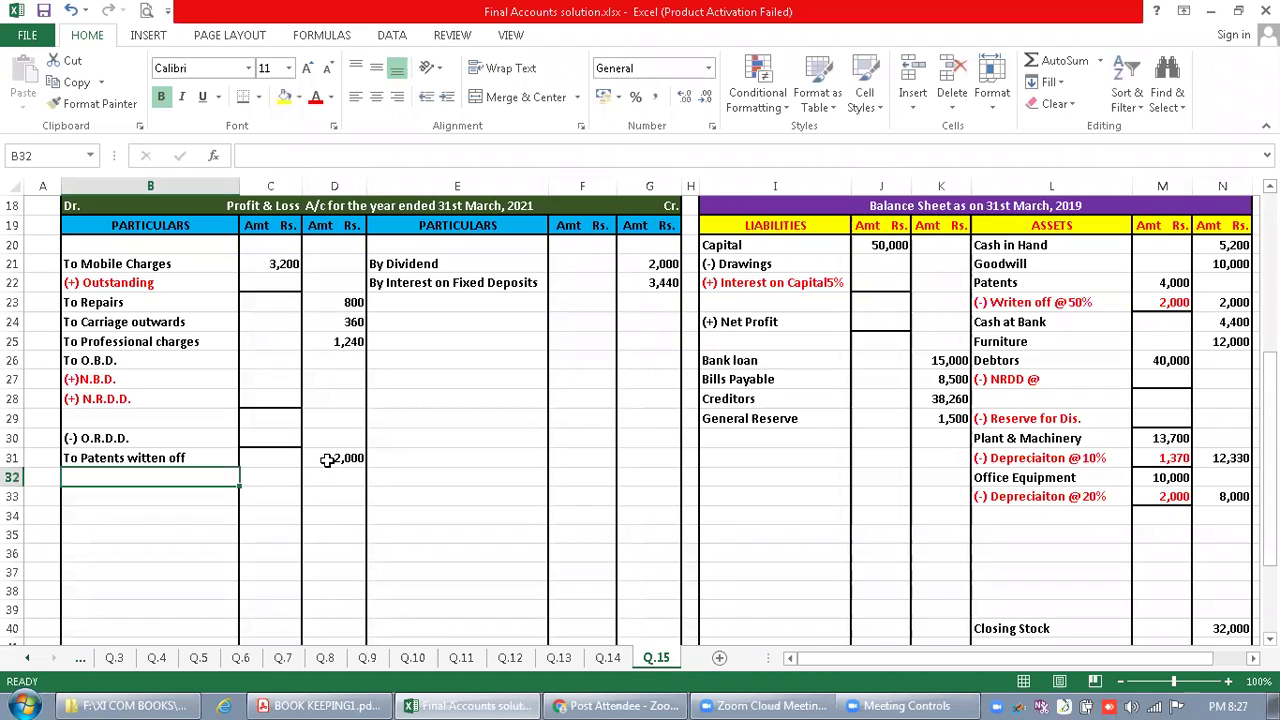
text(To De)
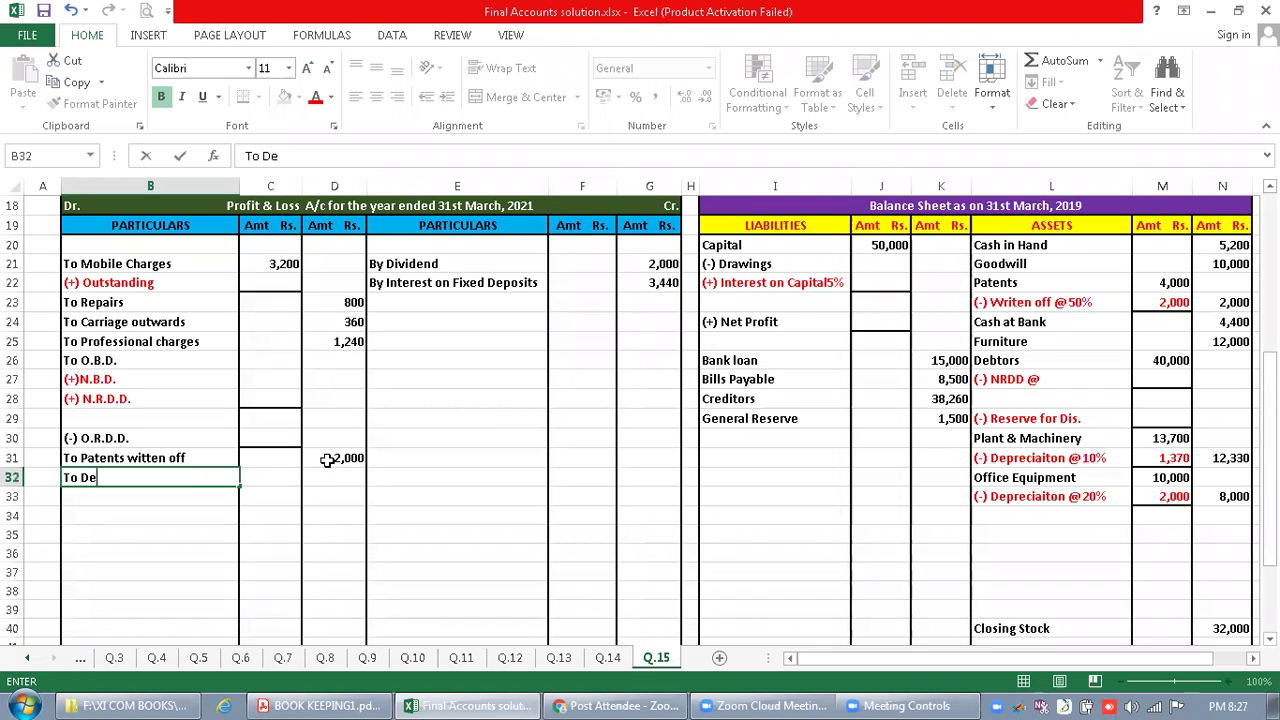
text(preciaiton)
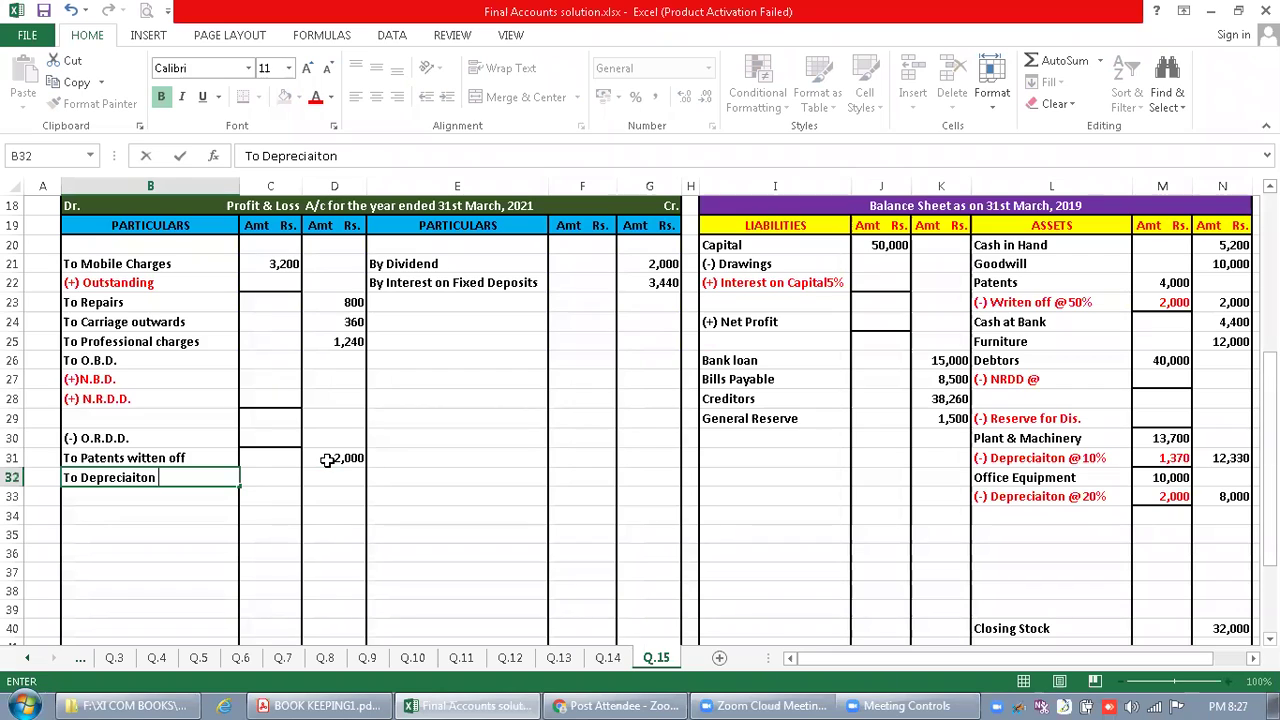
key(BackSpace)
key(BackSpace)
text(on)
key(Up)
key(Down)
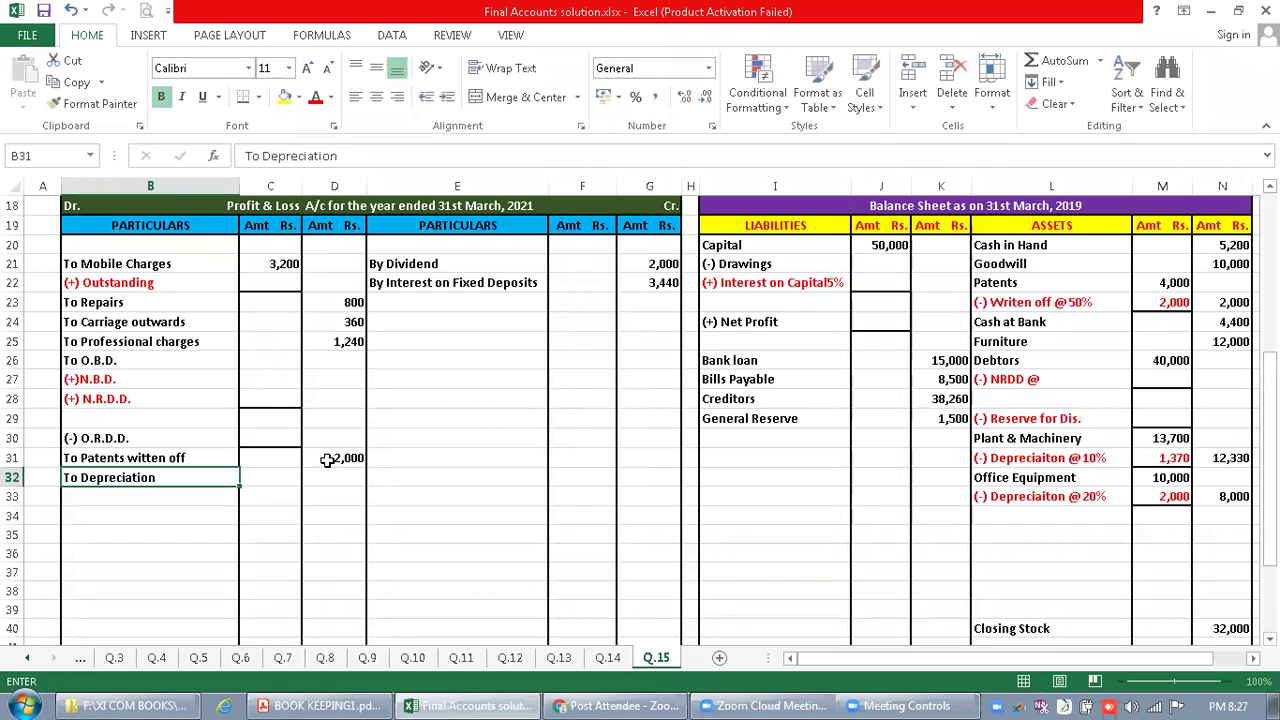
key(Return)
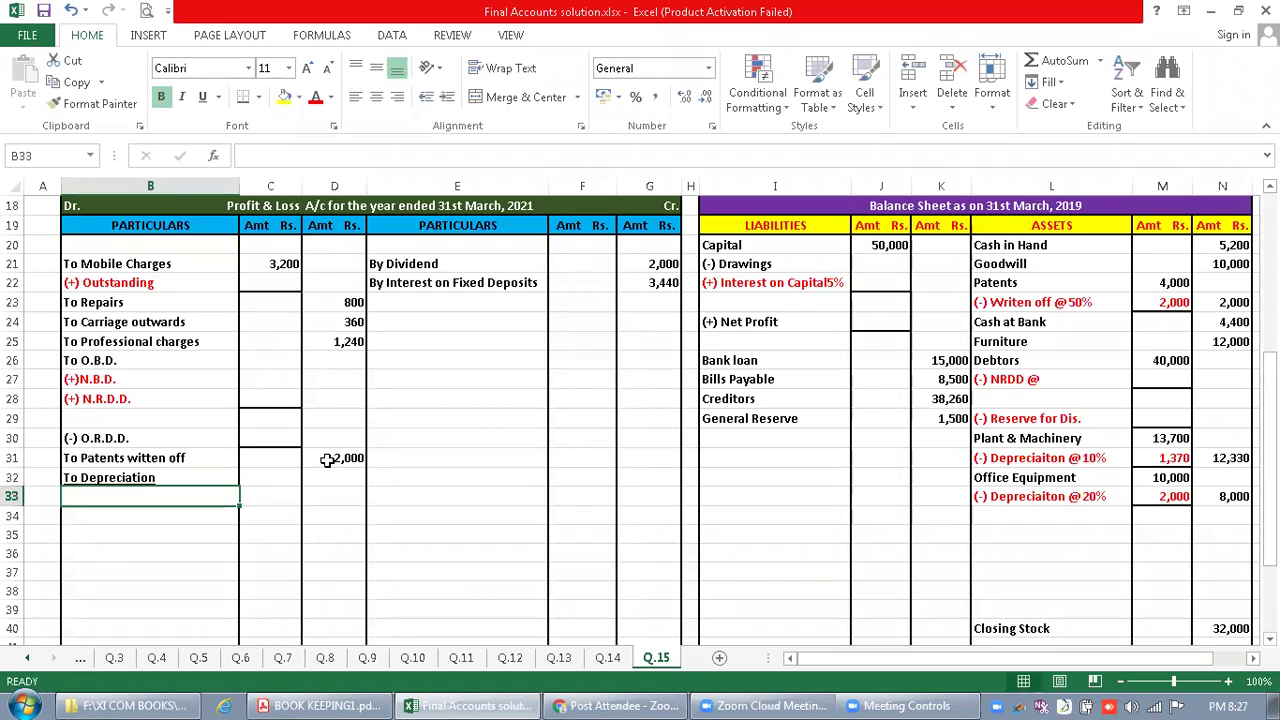
Add "Plant & Machinery" in B33 under the depreciation heading with 1,370 in C33
text(Plant)
text( &)
key(BackSpace)
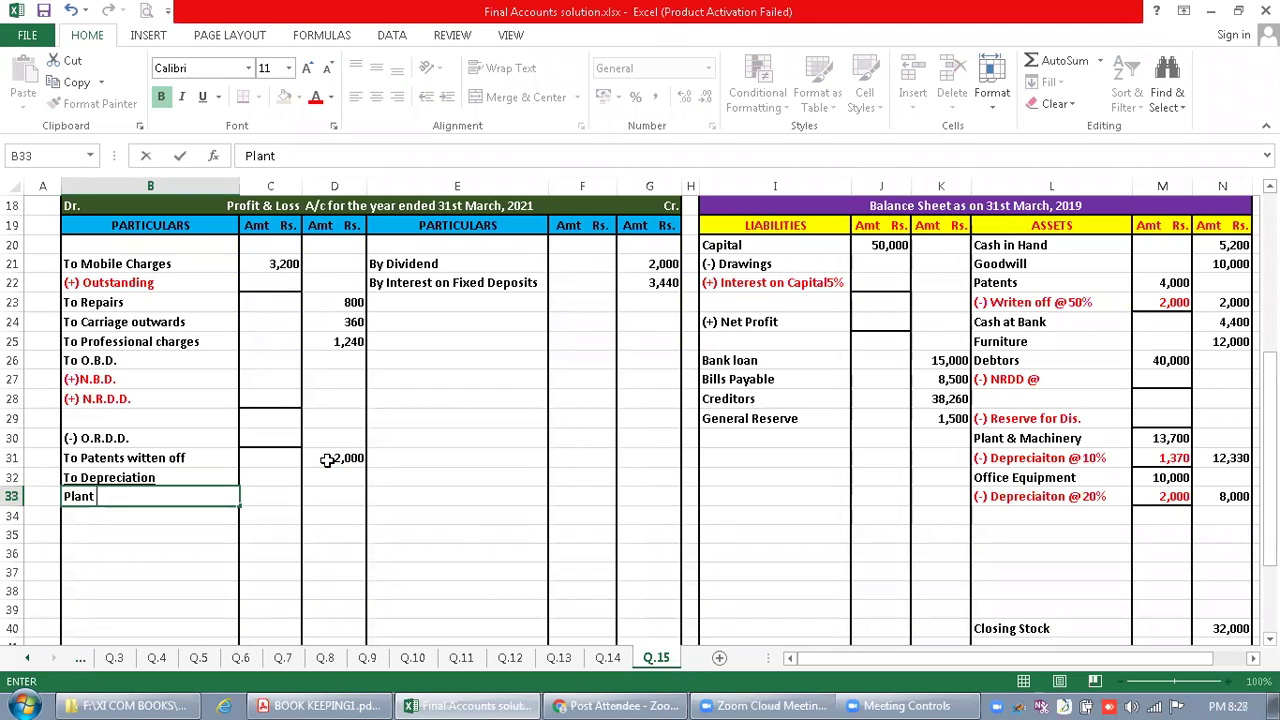
text(& Ma)
key(BackSpace)
text(chinery)
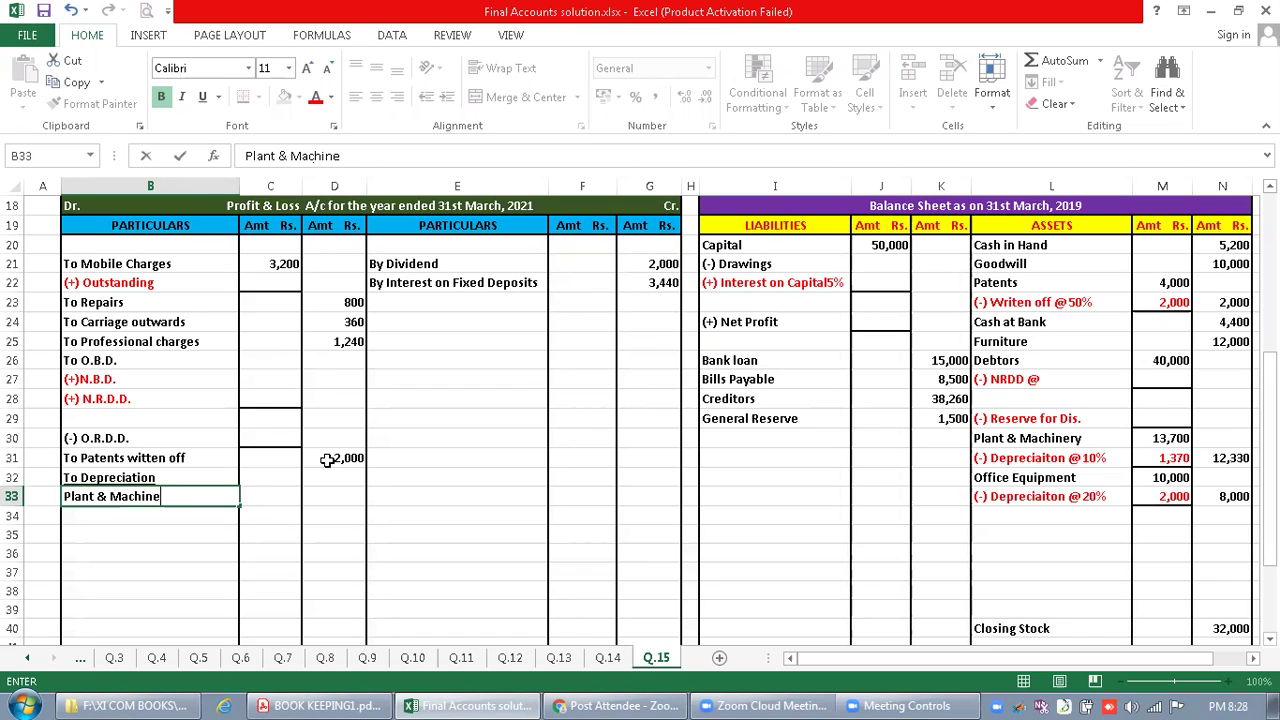
click(282, 497)
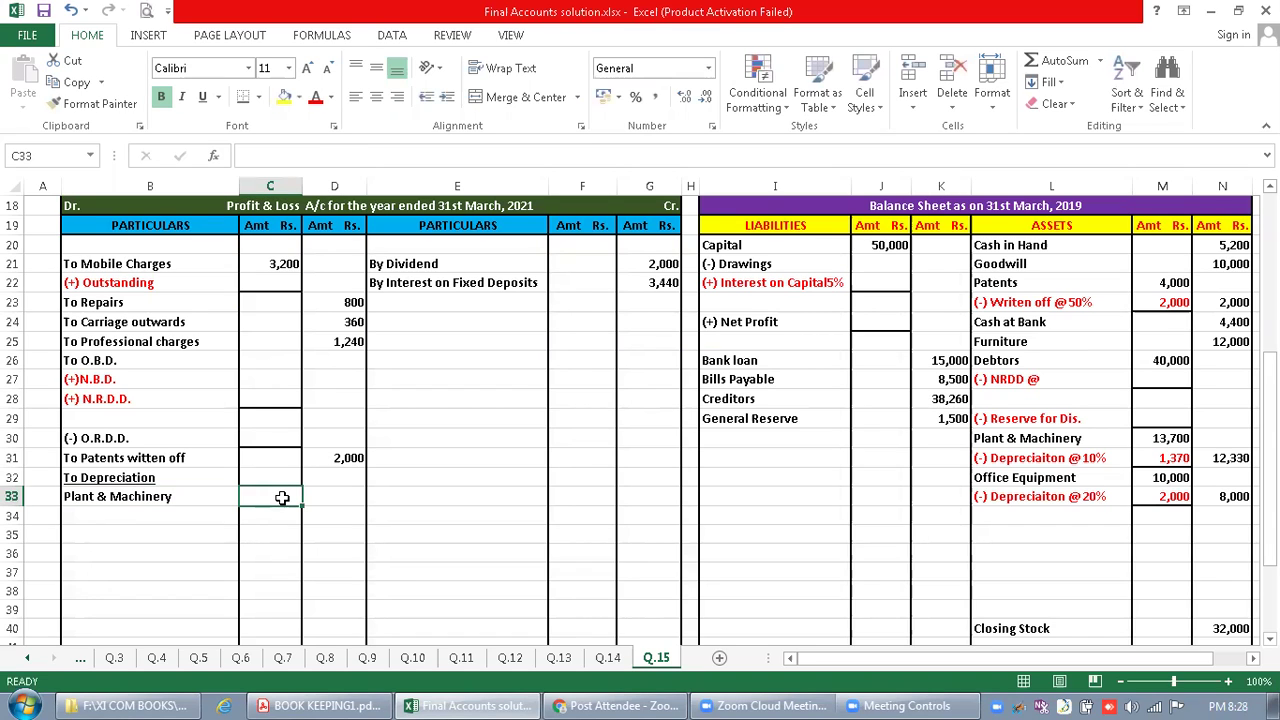
text(1,370)
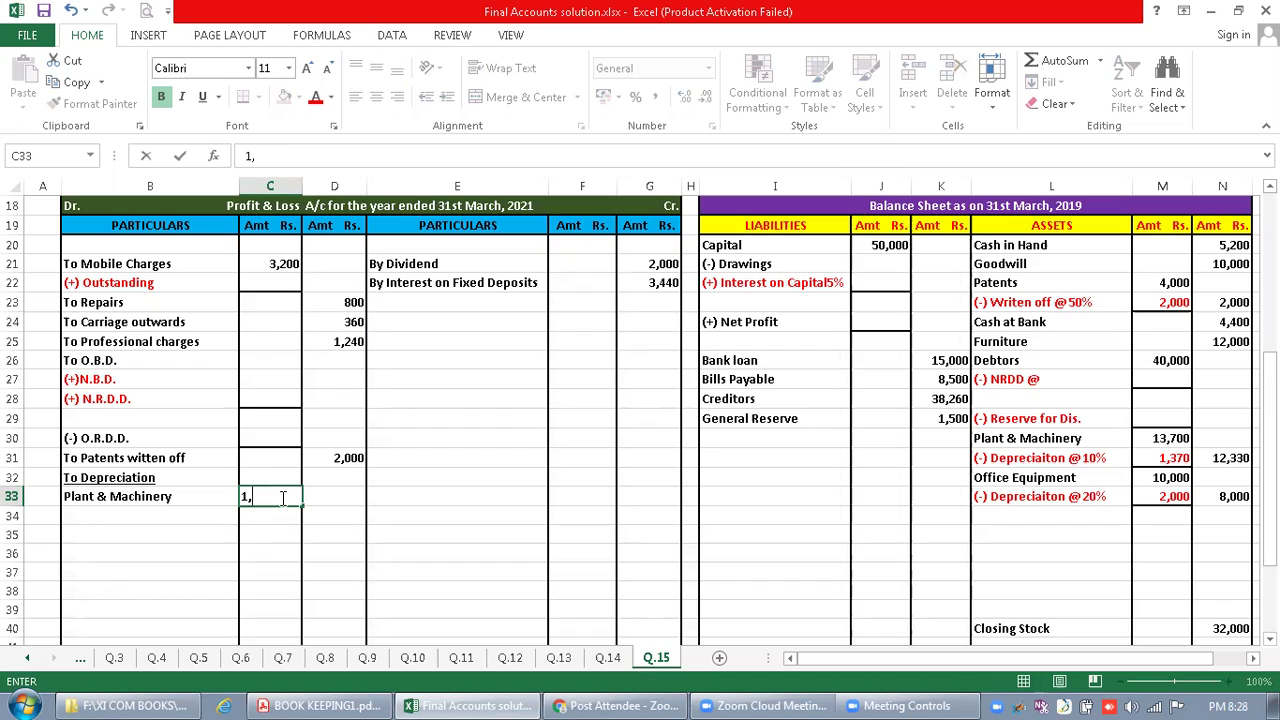
key(Return)
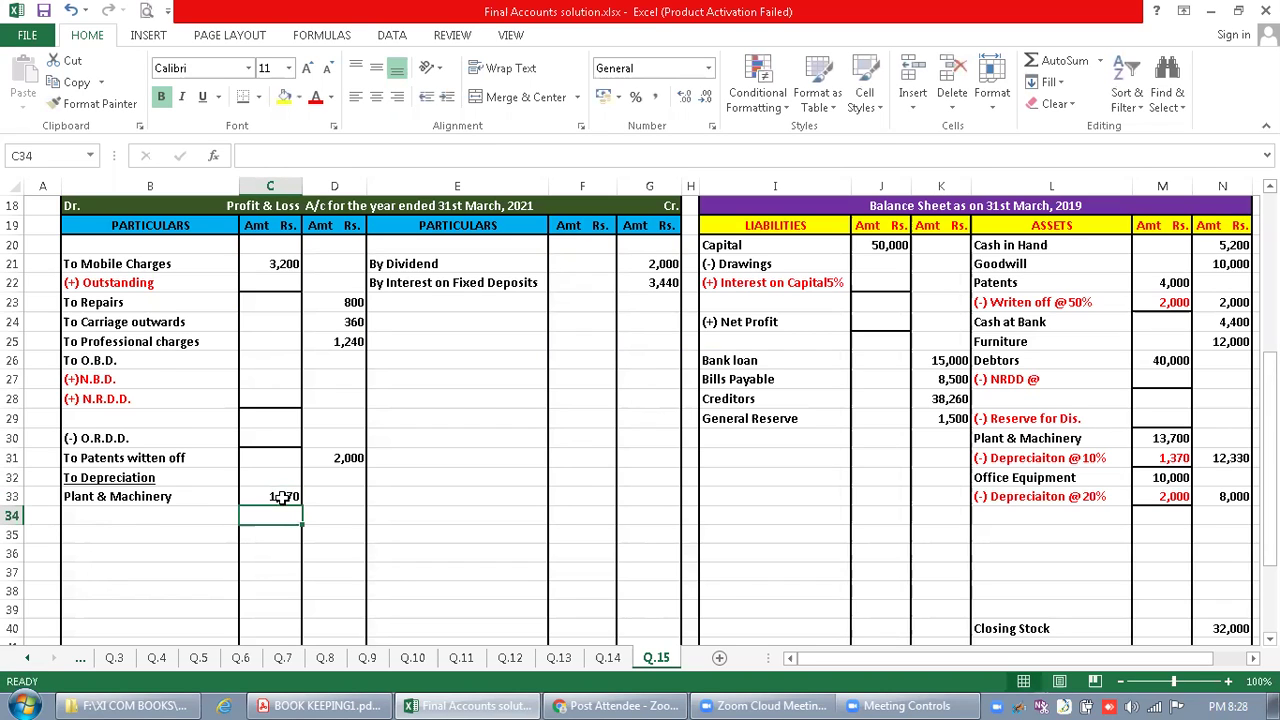
Add "Office Equipment" in B34 with 2,000 in C34 and put a bottom border under that amount
key(Left)
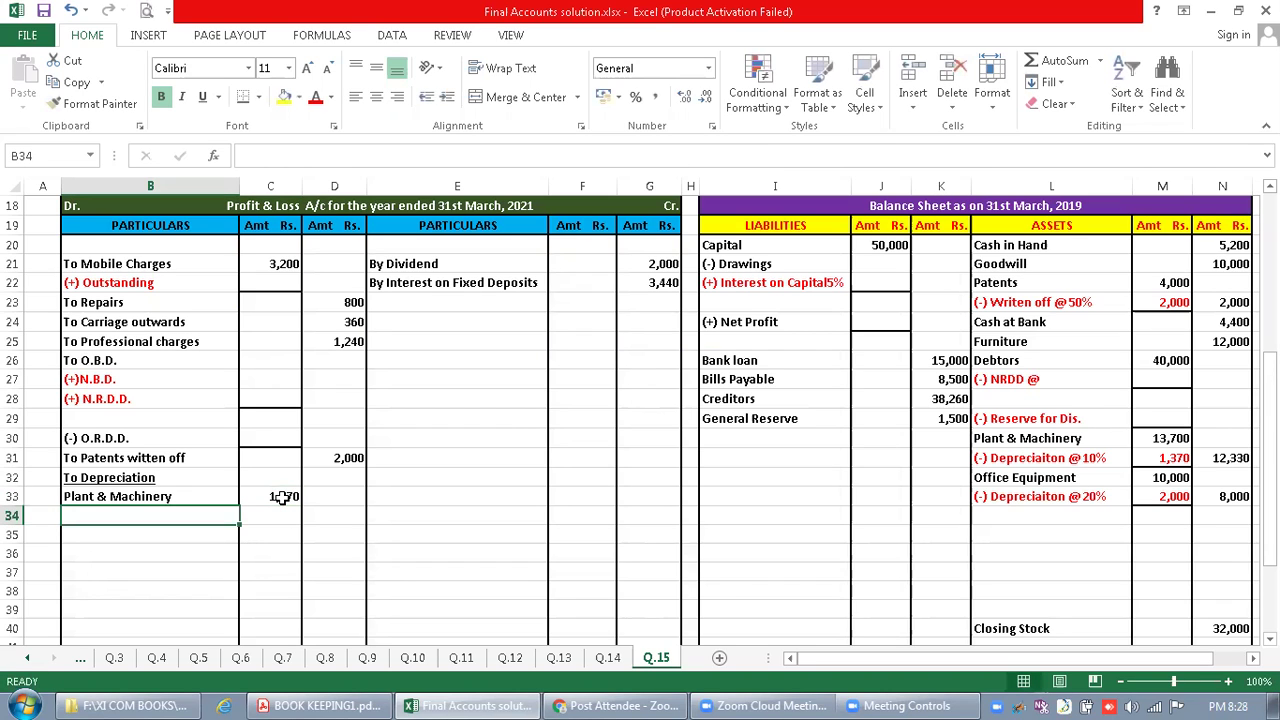
text(Office )
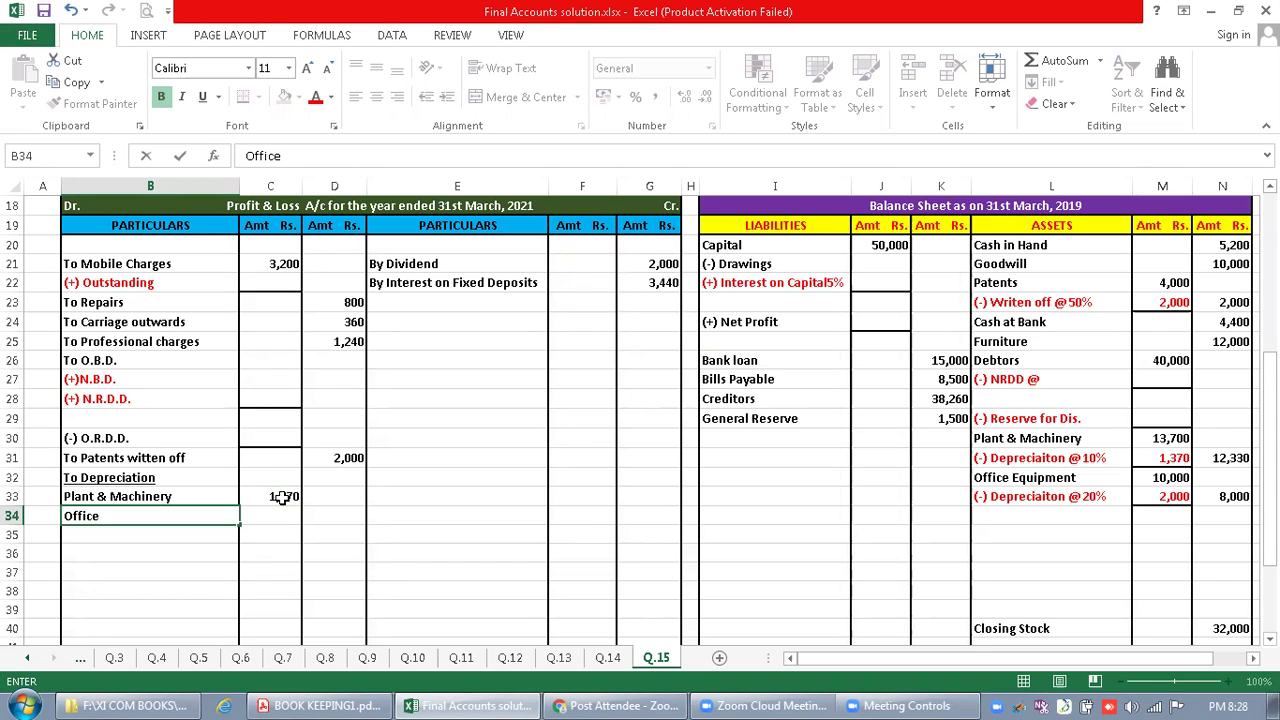
text(Equipment)
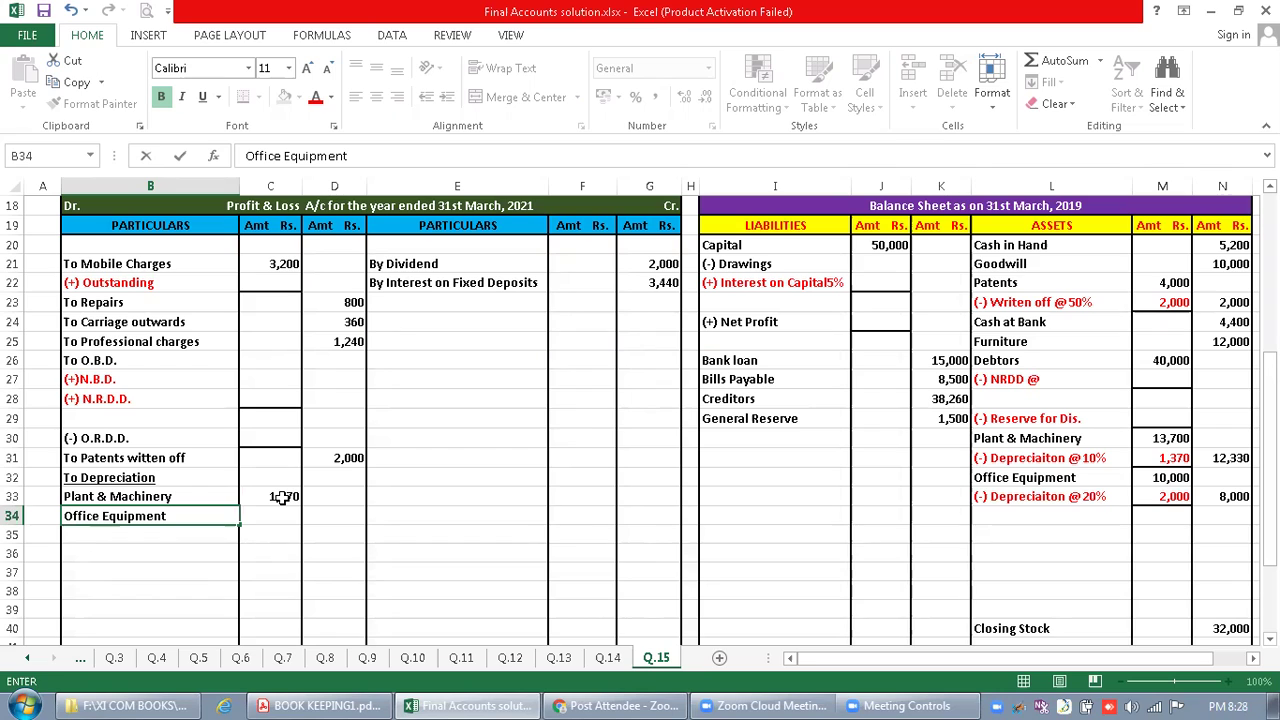
key(Tab)
text(2,000)
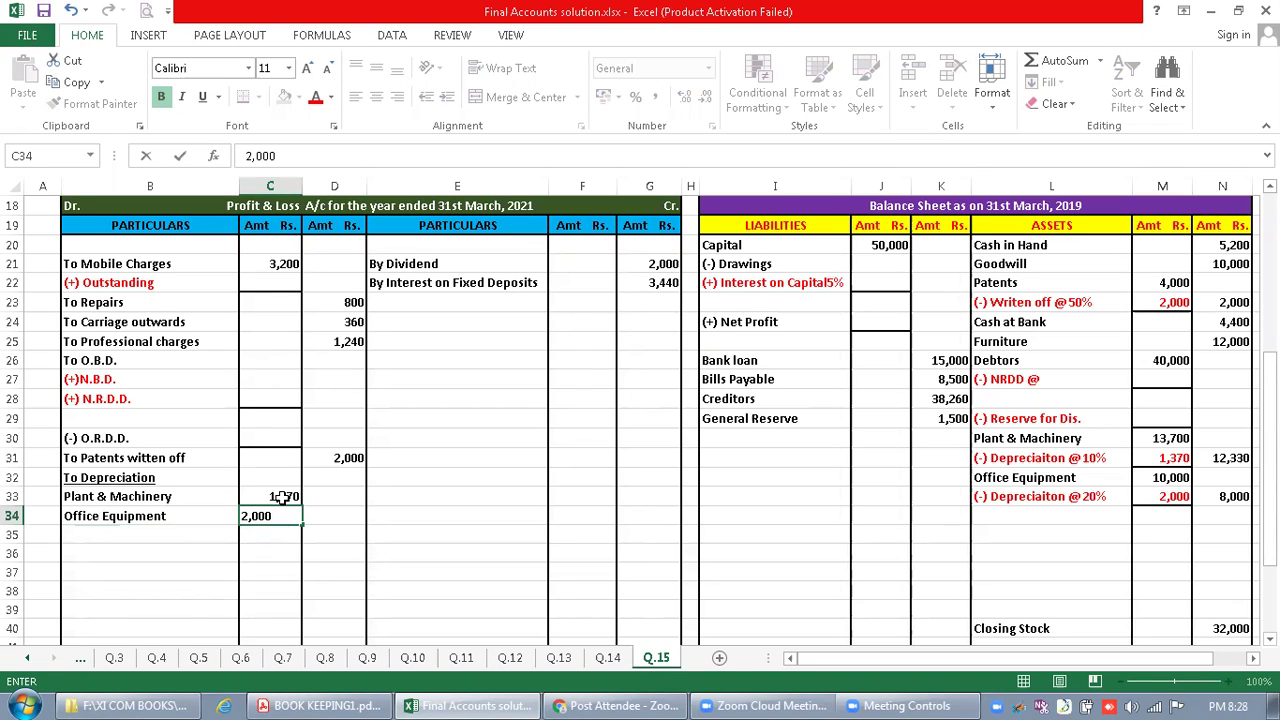
key(ctrl+Return)
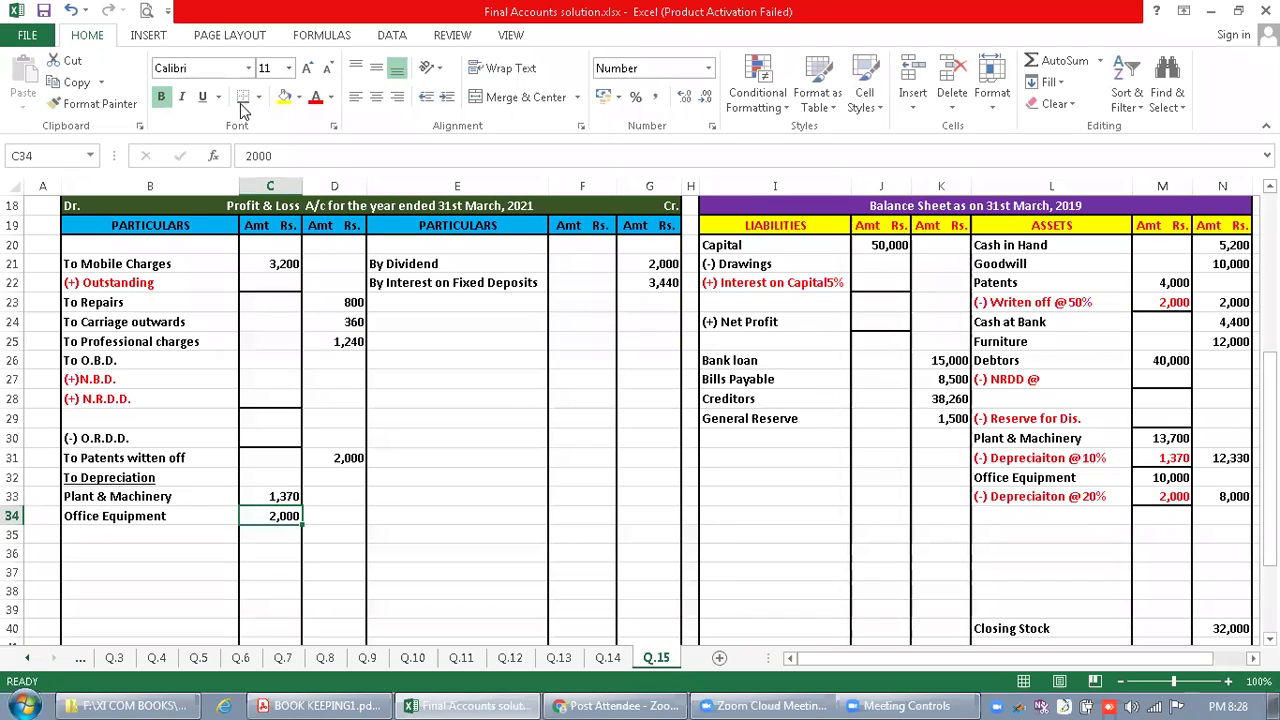
Enter the total depreciation of 3,370 in D34 and colour the patents and depreciation entries in B31:D34 red
click(336, 515)
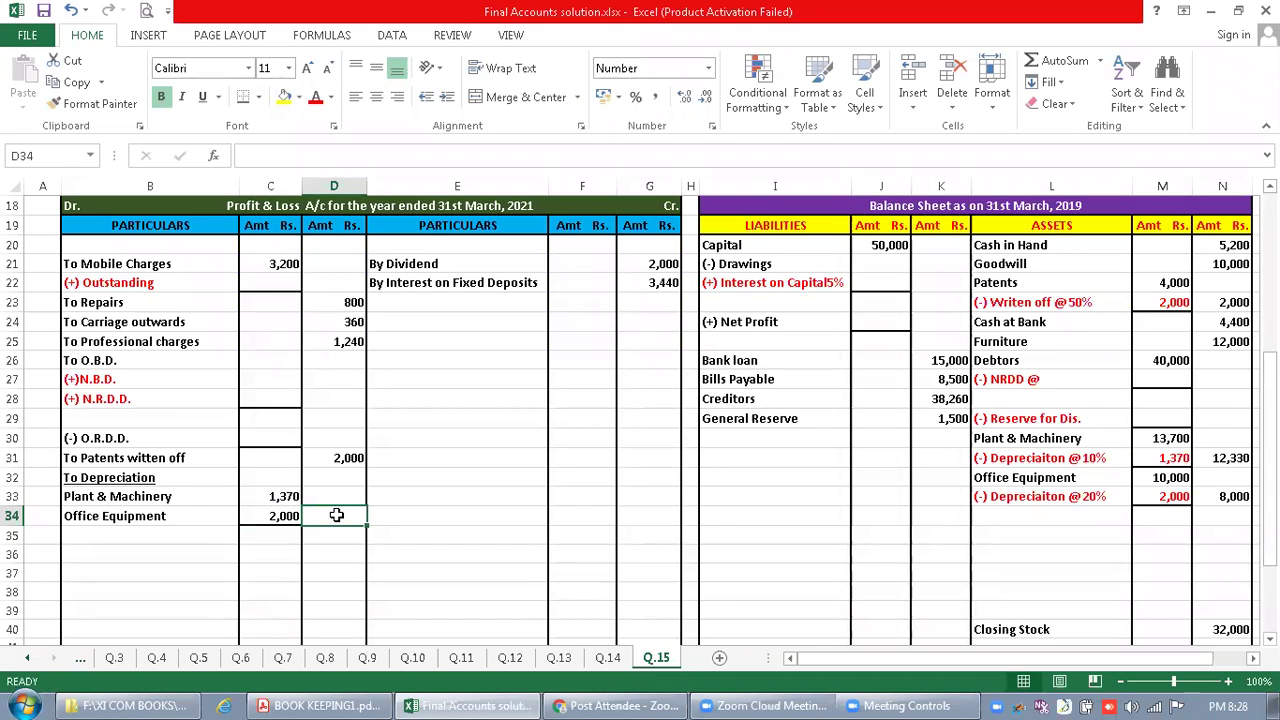
text(3,370)
key(Return)
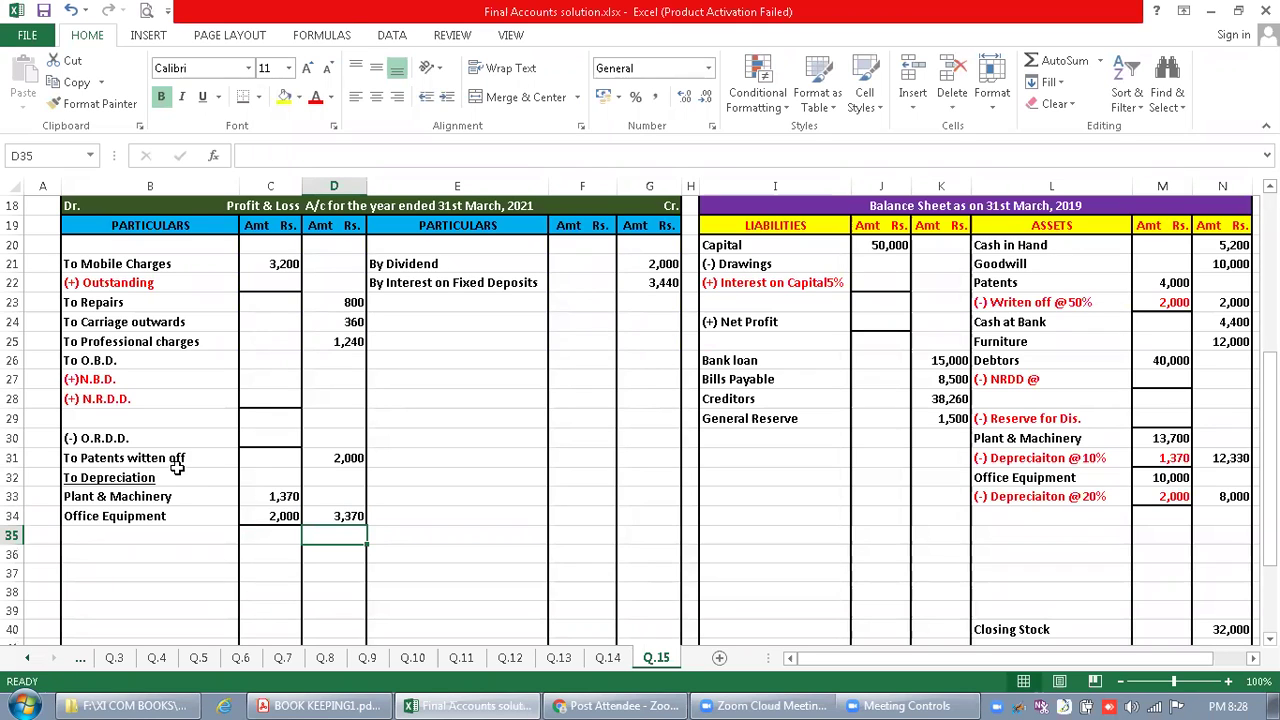
drag(176, 467, 344, 516)
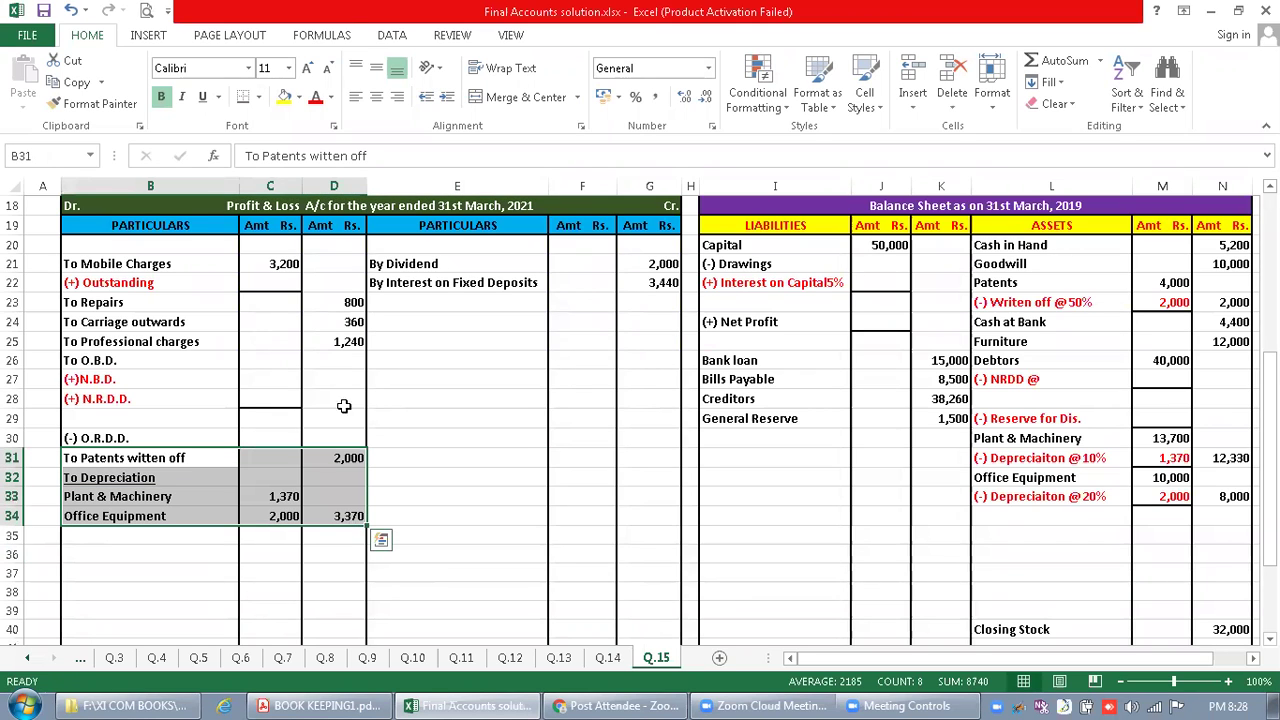
click(316, 97)
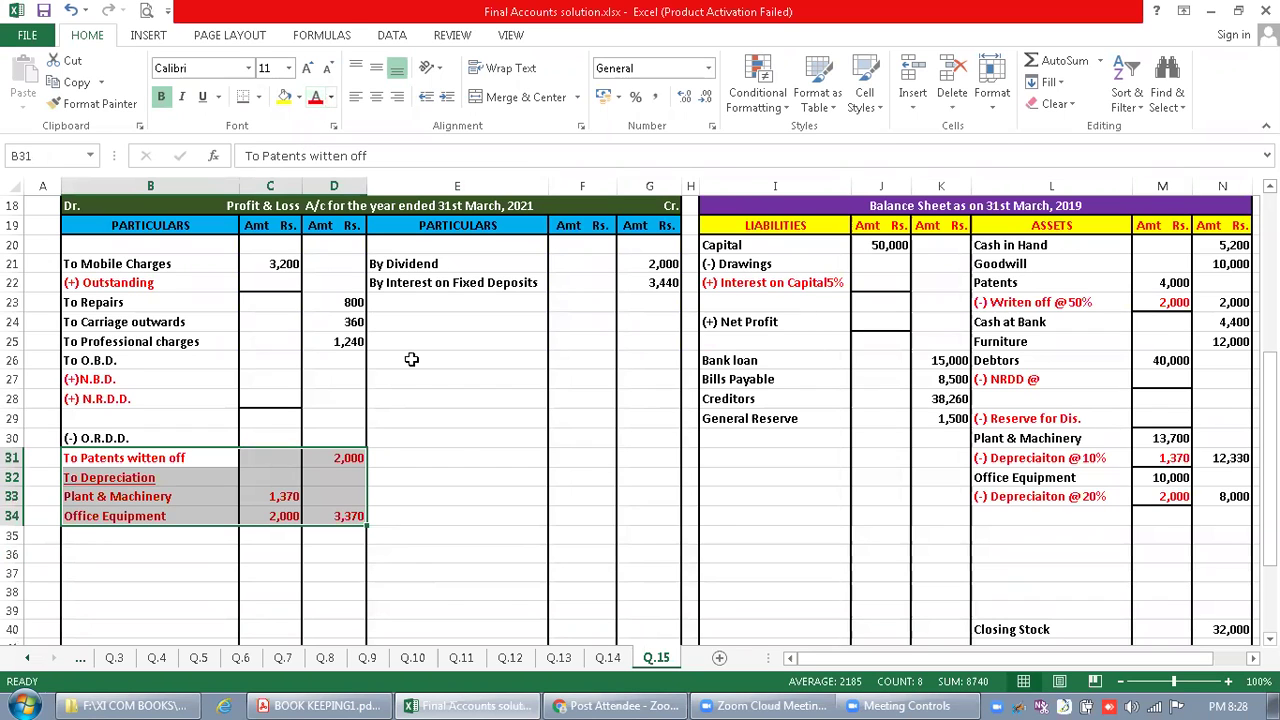
click(452, 456)
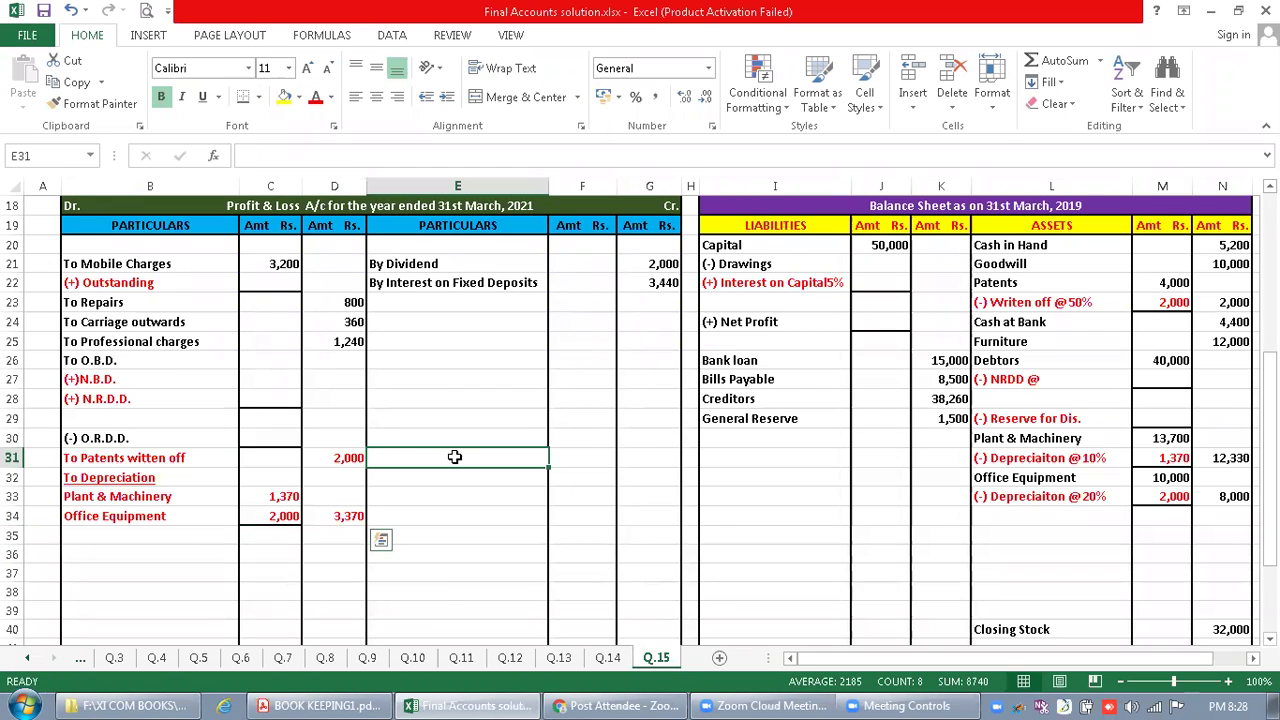
Check the third adjustment in the PDF and complete the NRDD label under Debtors in L27 with 5%
click(318, 700)
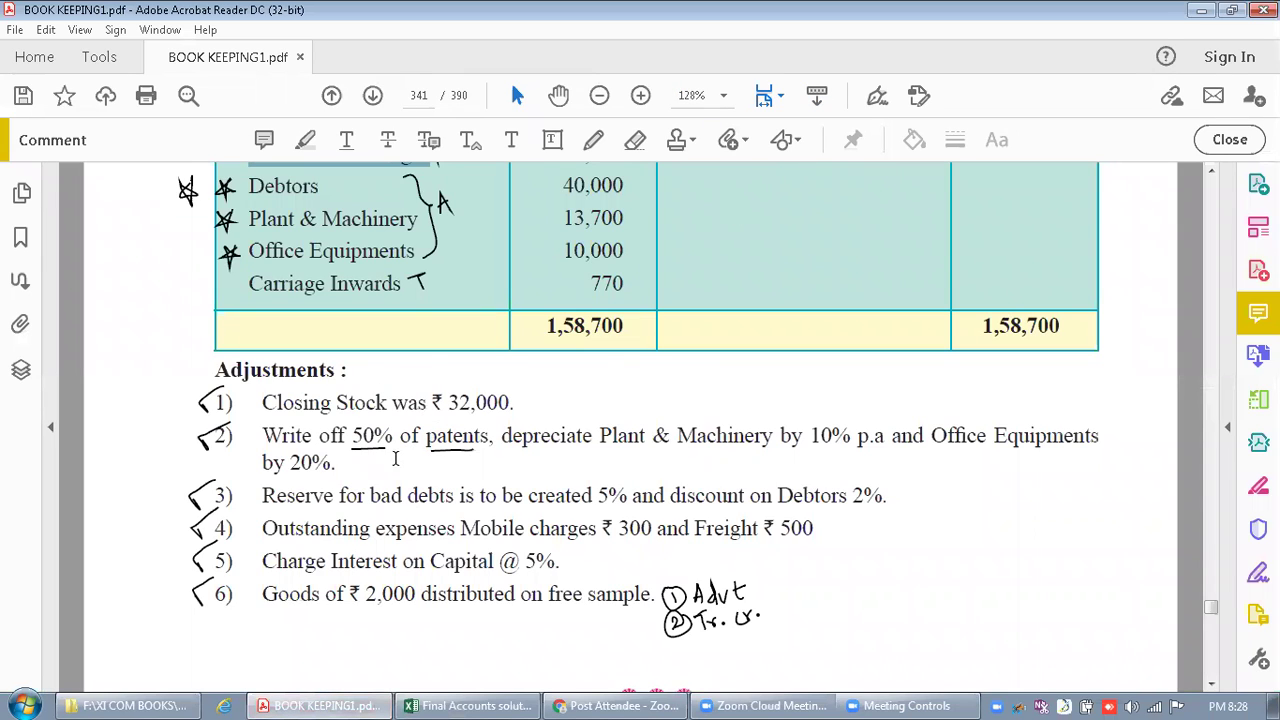
click(355, 495)
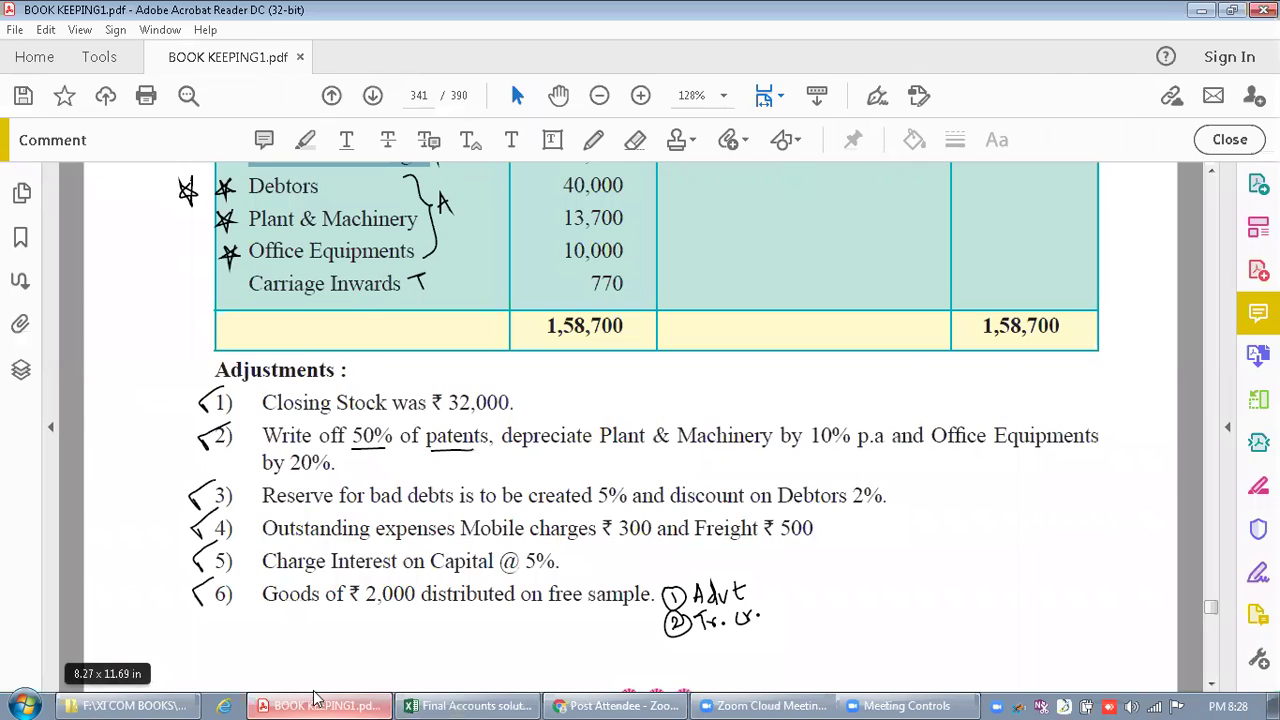
key(alt+Tab)
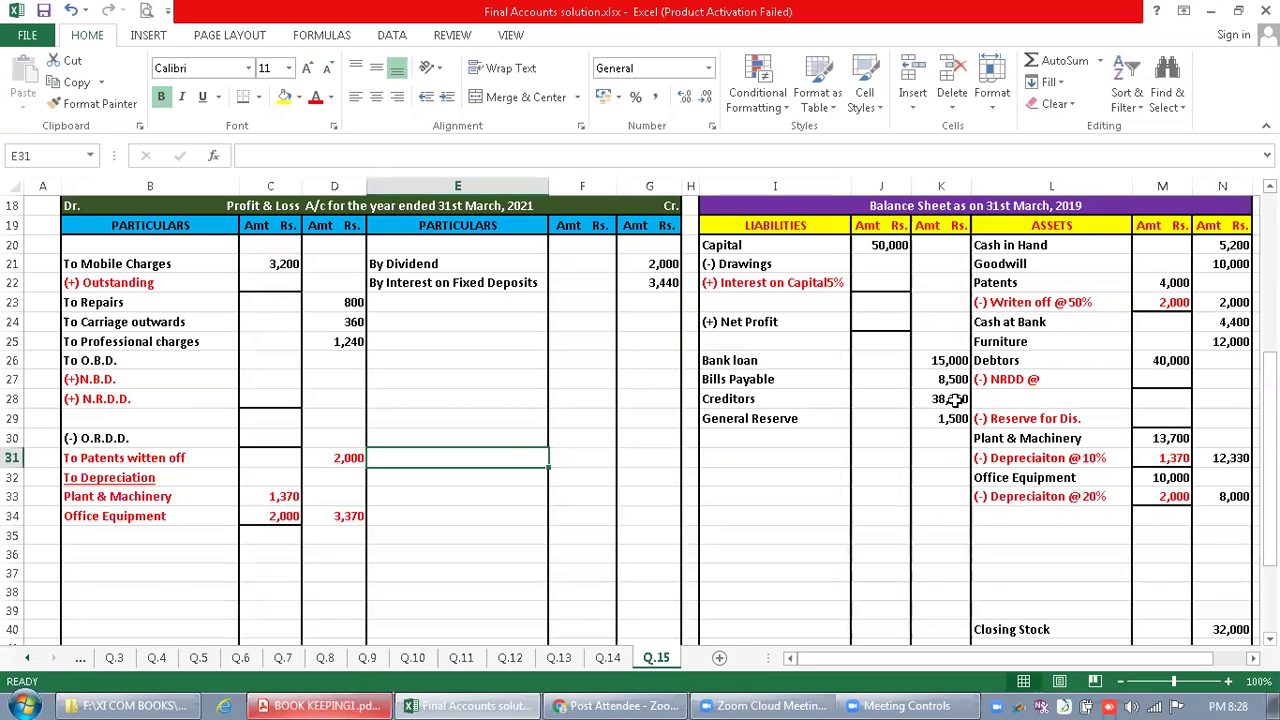
double_click(1085, 381)
text(55)
key(BackSpace)
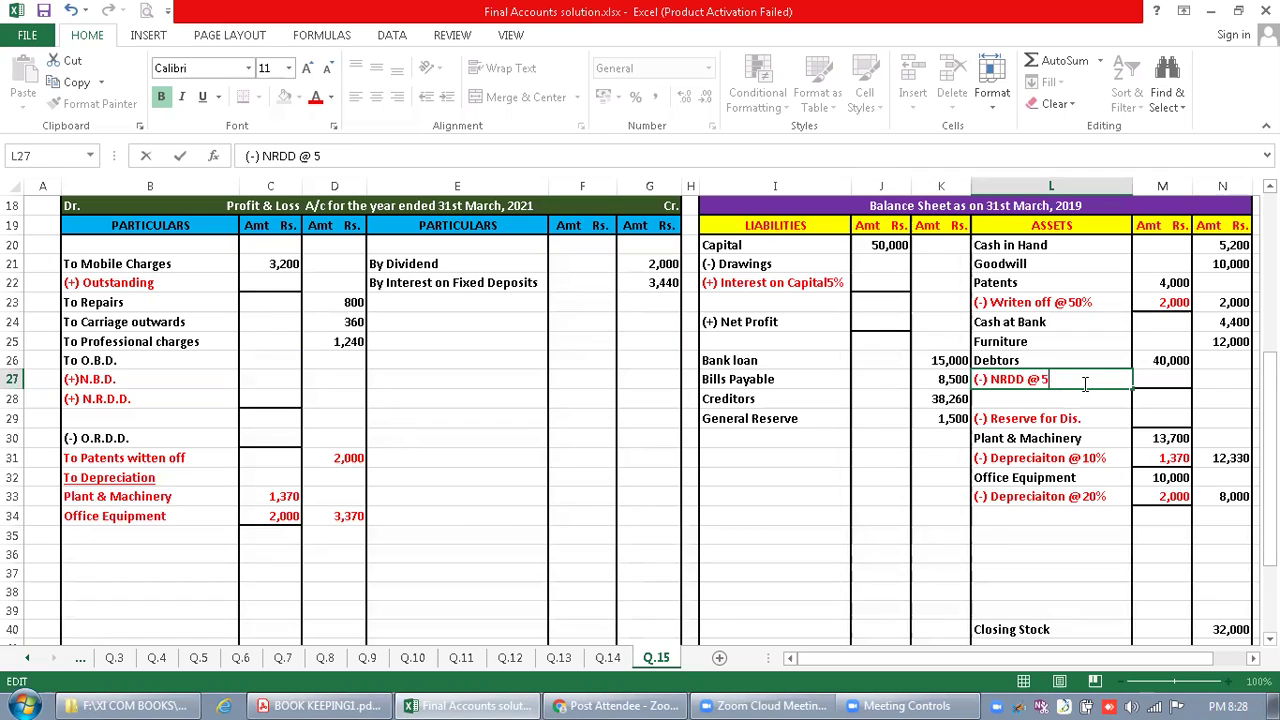
text(%)
Add "@2%" to the Reserve for Dis. label in L29
click(1101, 418)
double_click(1101, 418)
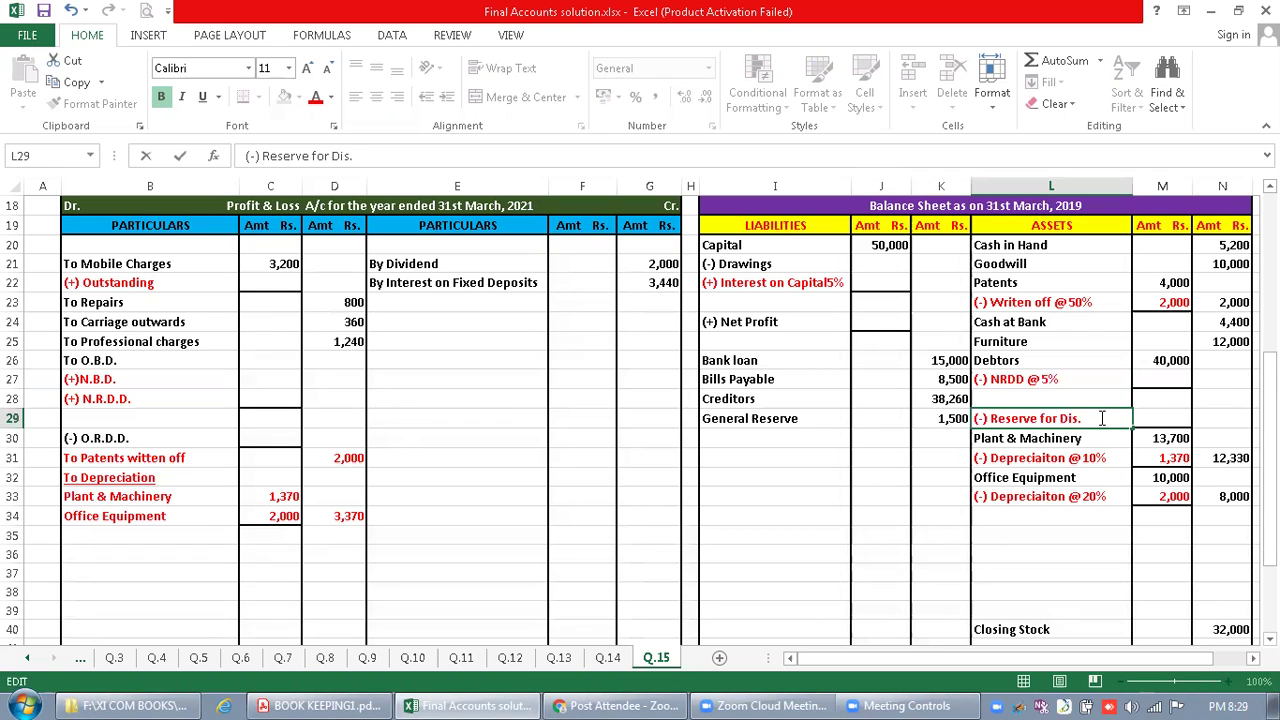
text(@2)
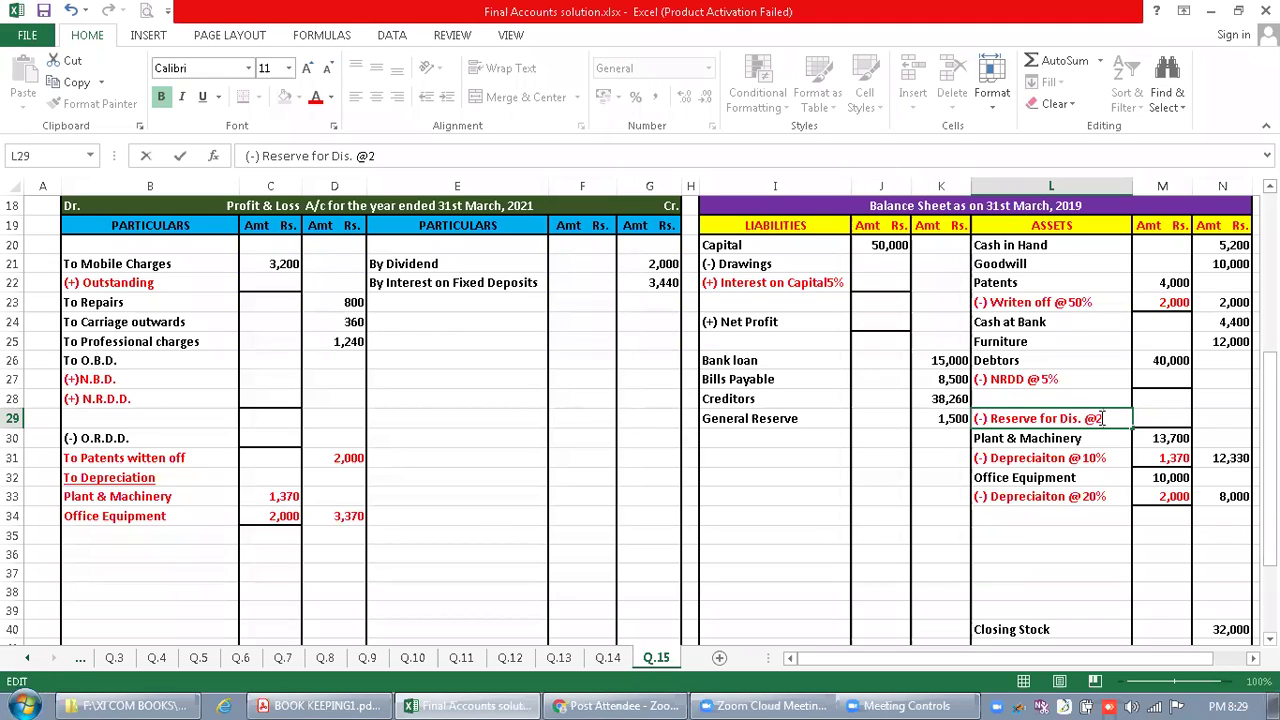
text(%)
Enter the NRDD deduction of 2,000 in M27 under Debtors and the 38,000 balance in M28
click(1157, 379)
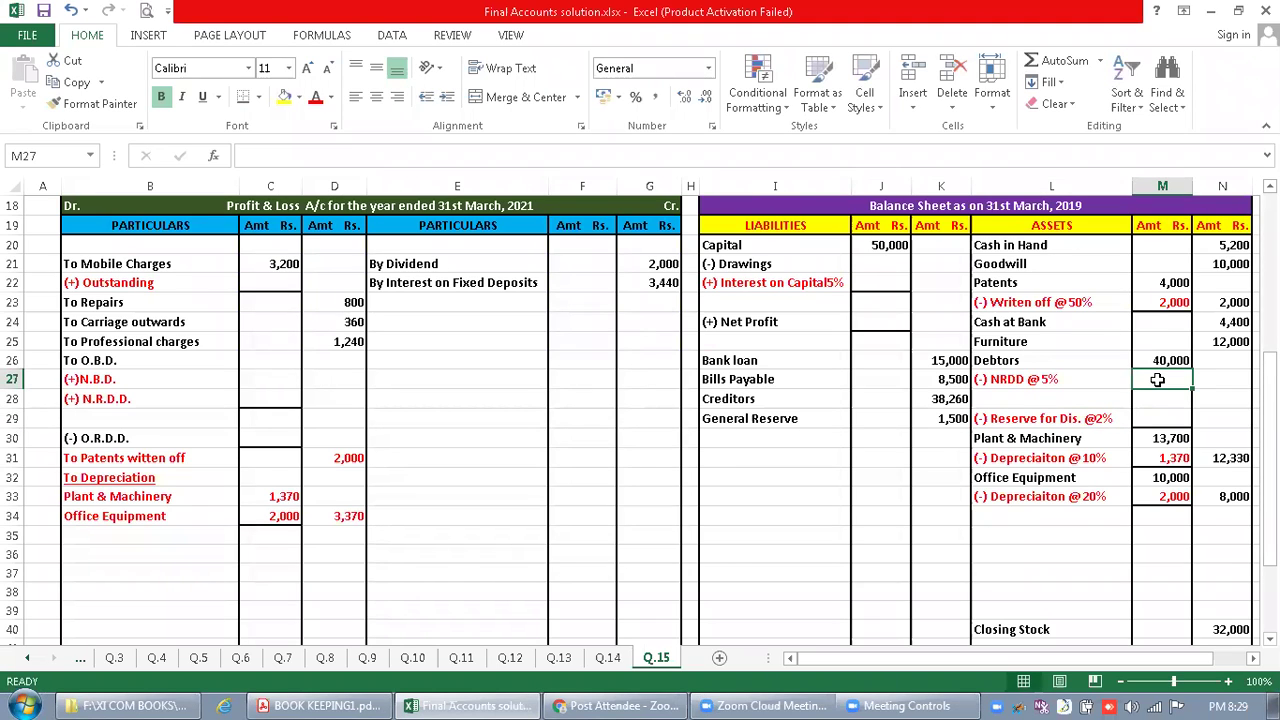
text(2000)
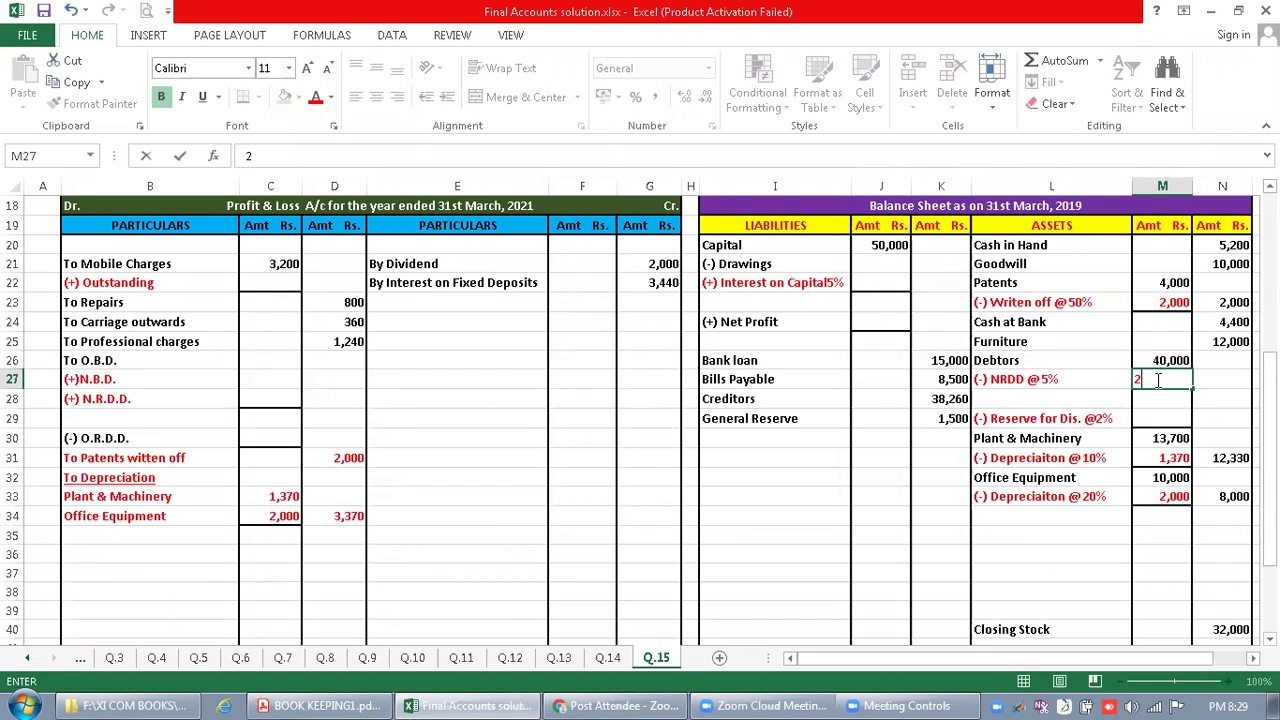
key(Return)
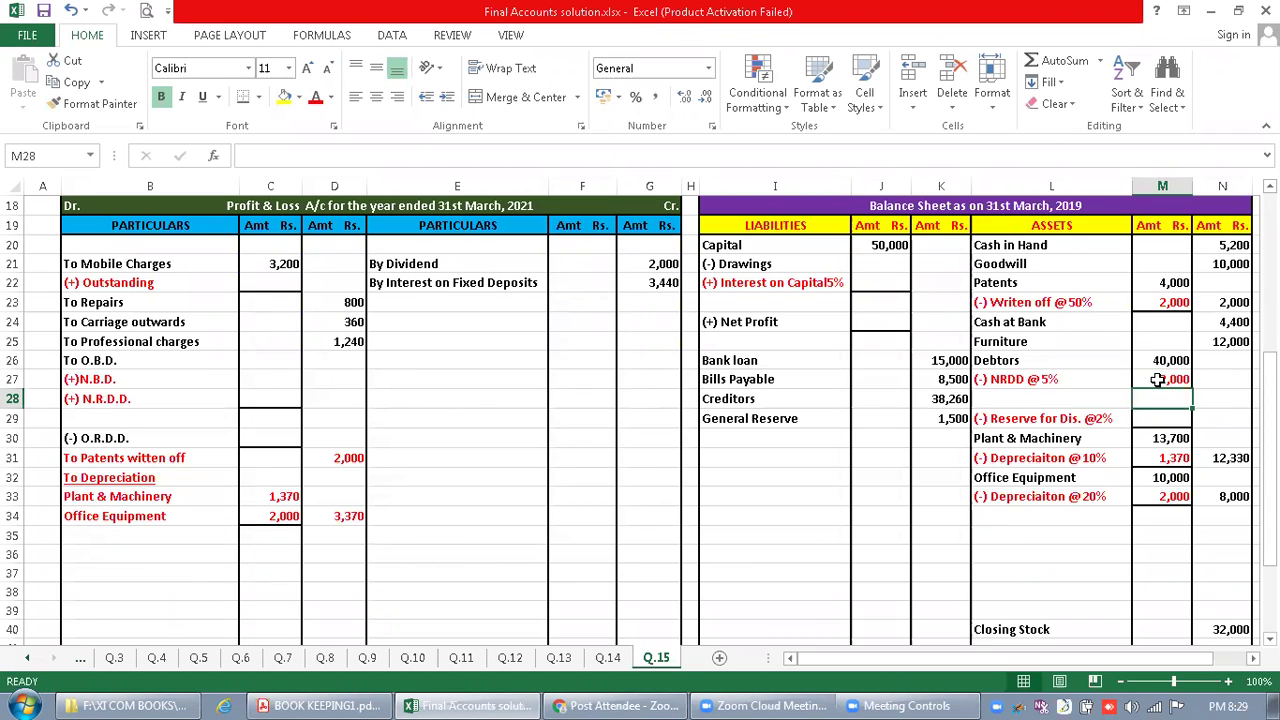
text(38)
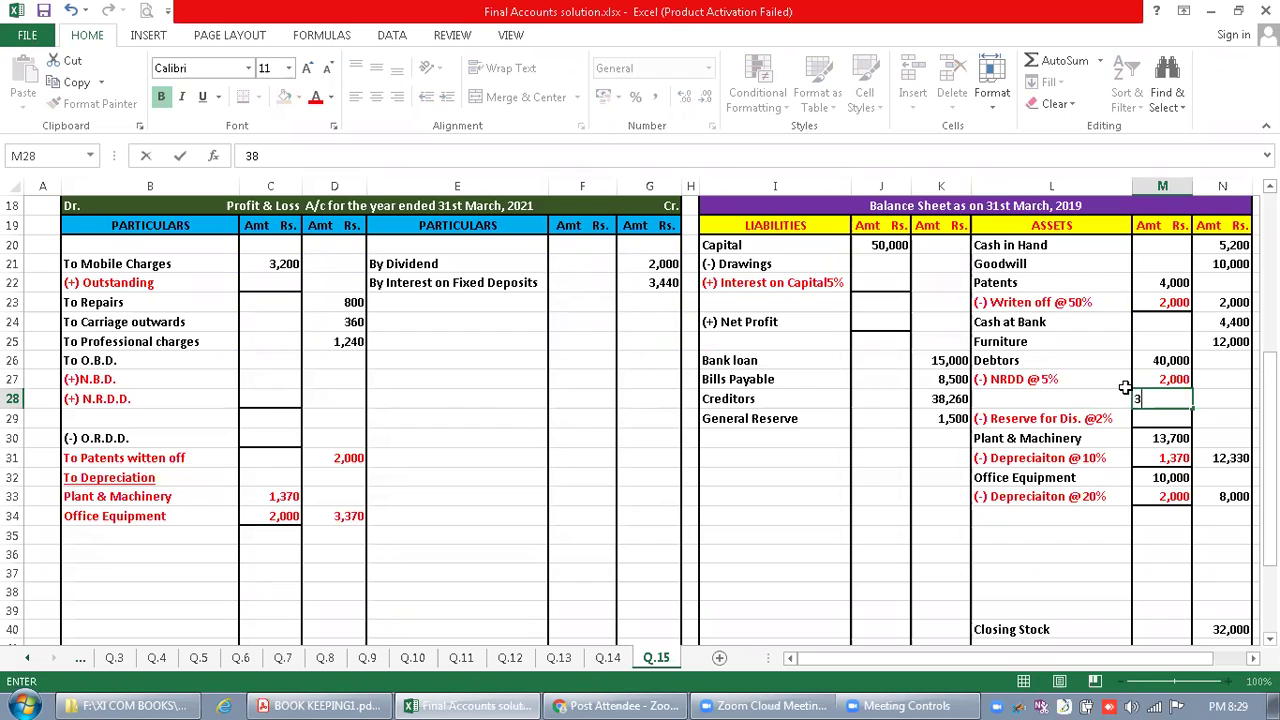
text(.000)
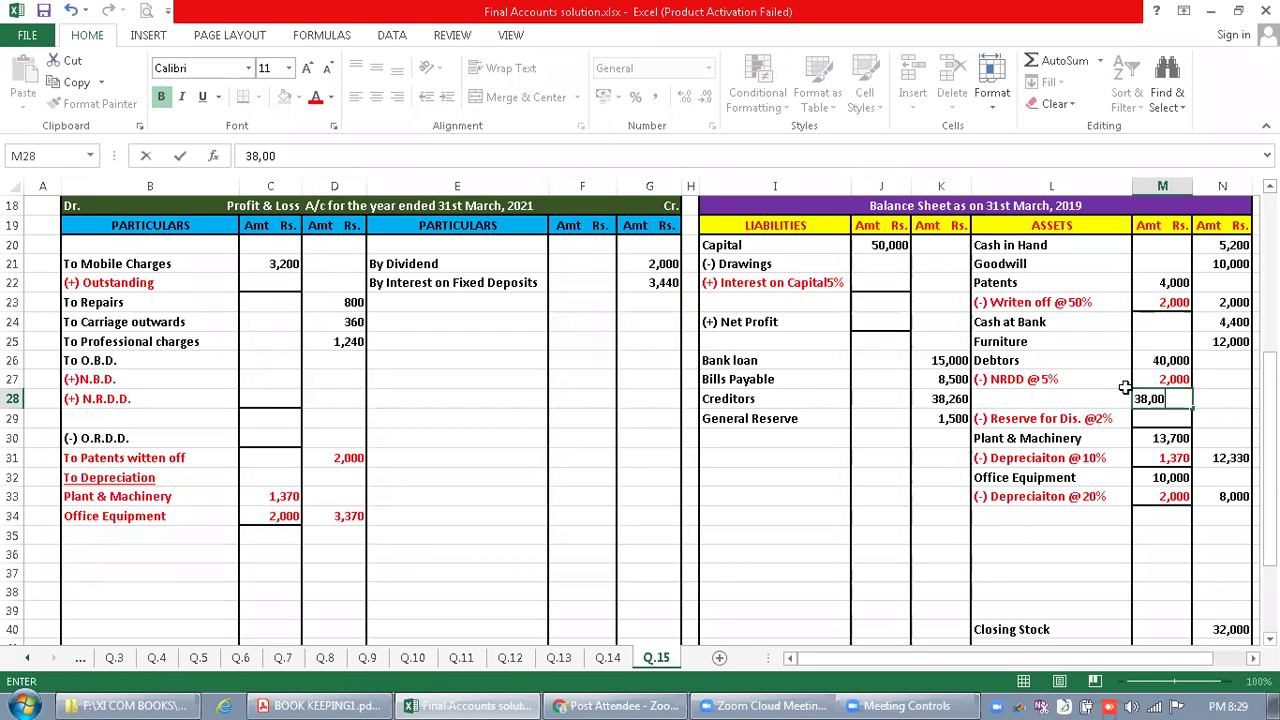
key(Return)
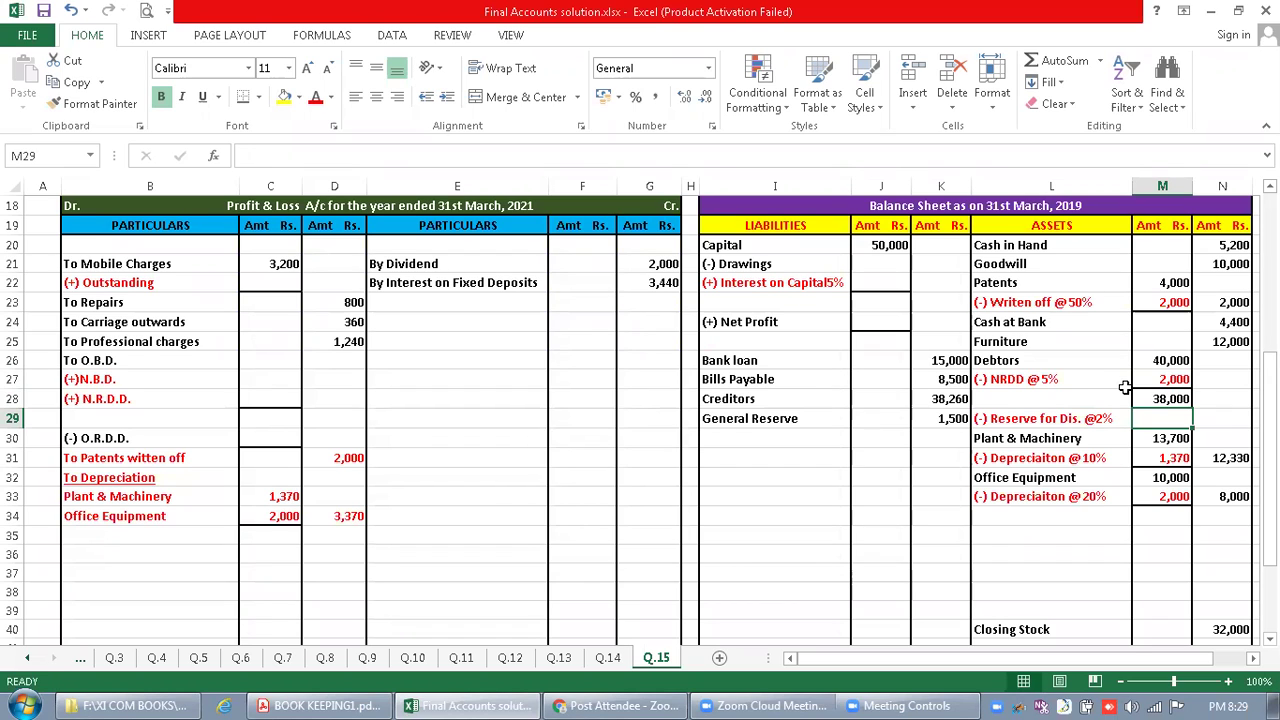
Enter the discount reserve of 760 in M29 and the net debtors amount of 37,240 in N29
text(760)
key(ctrl+Return)
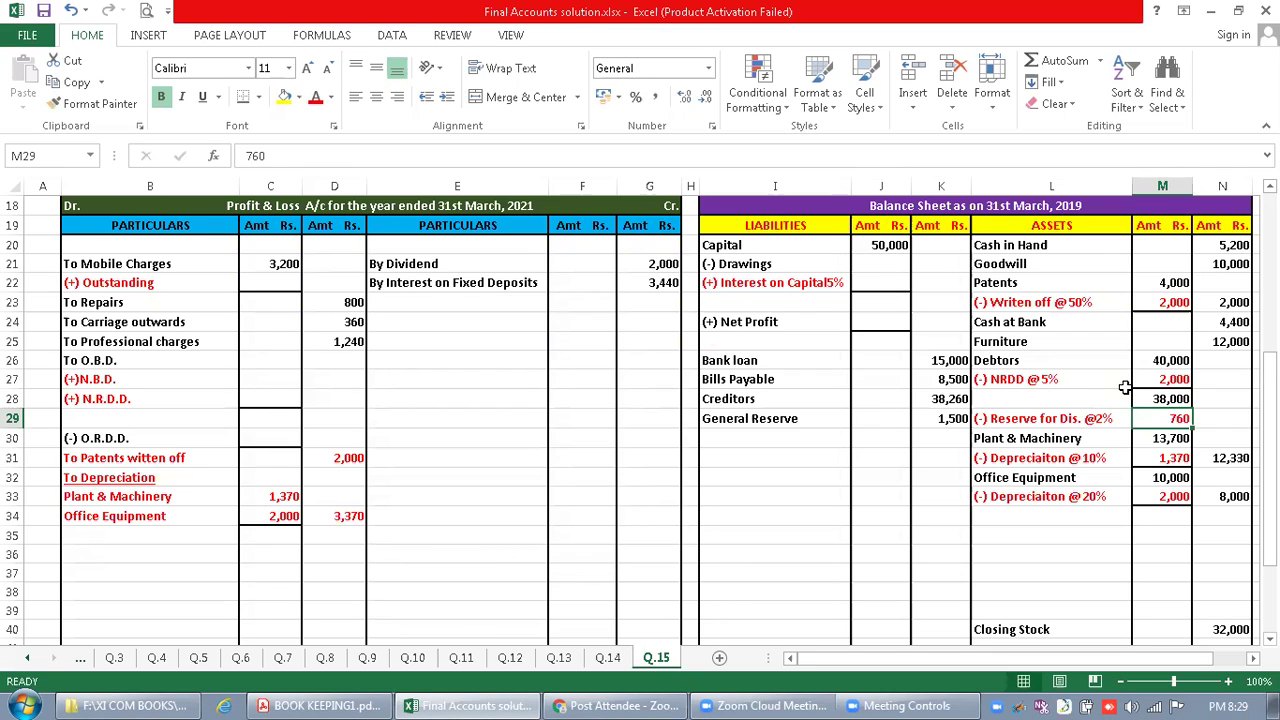
click(1218, 418)
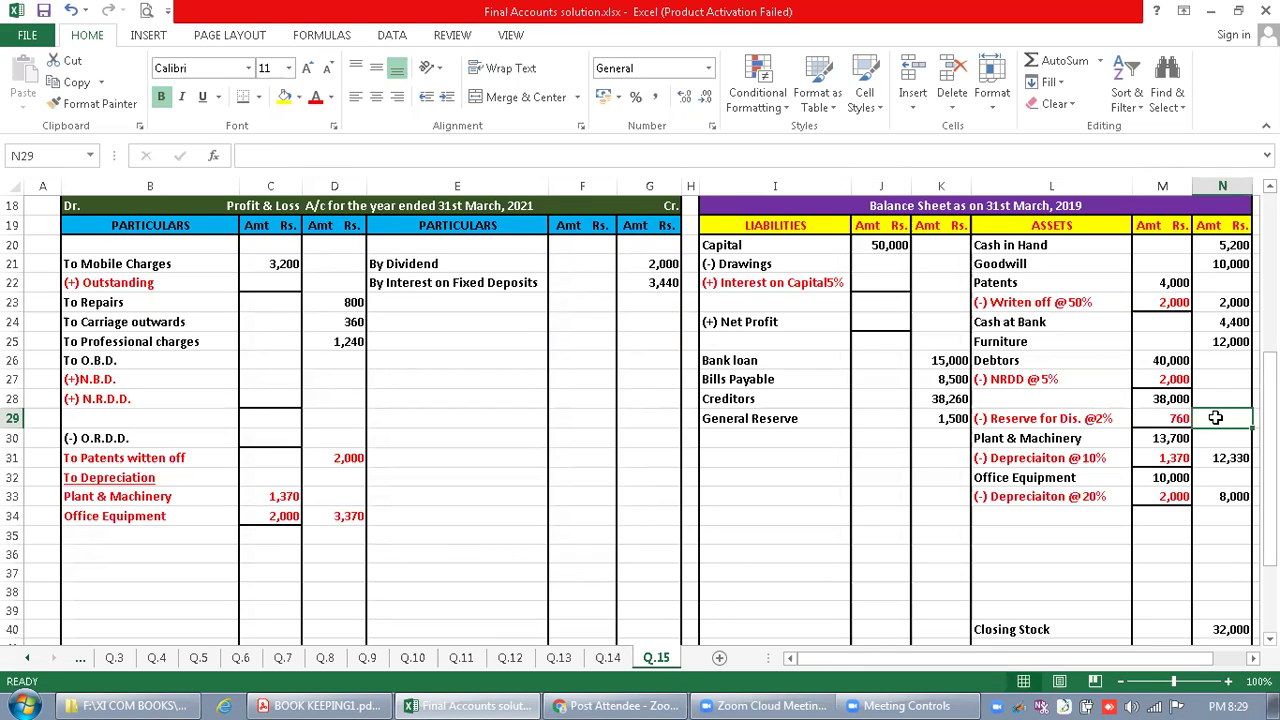
text(37,240)
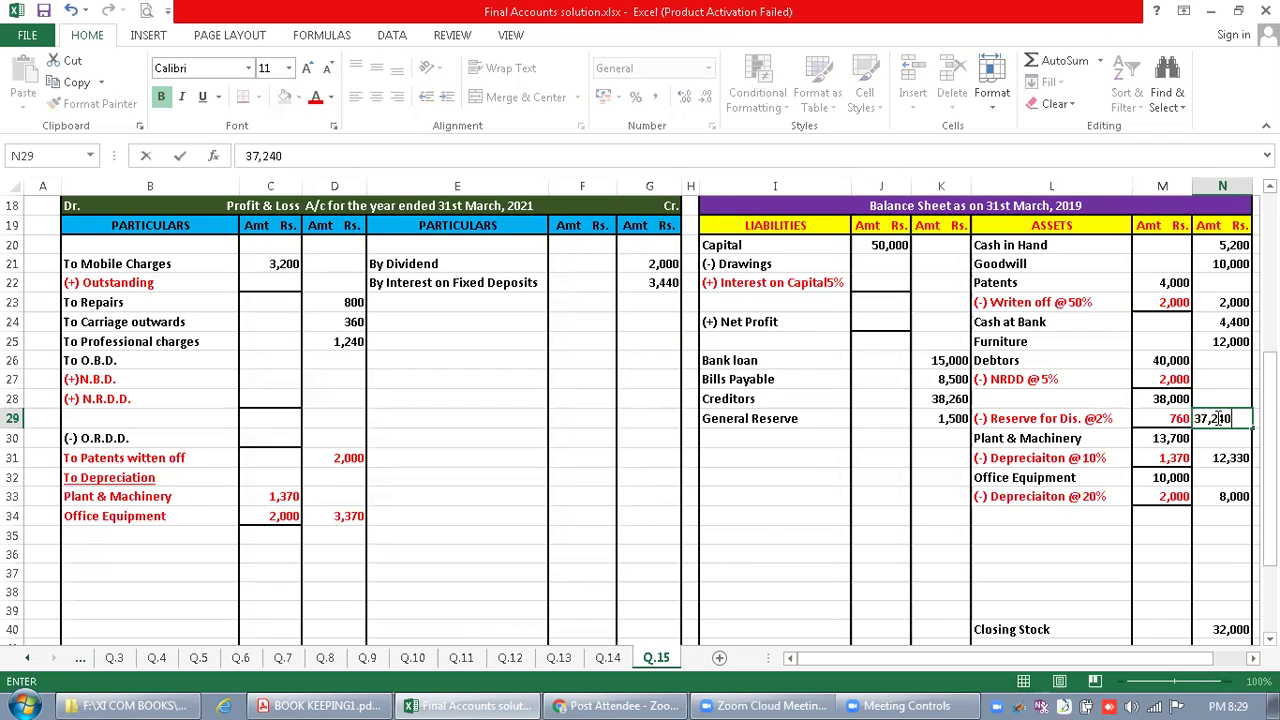
key(Return)
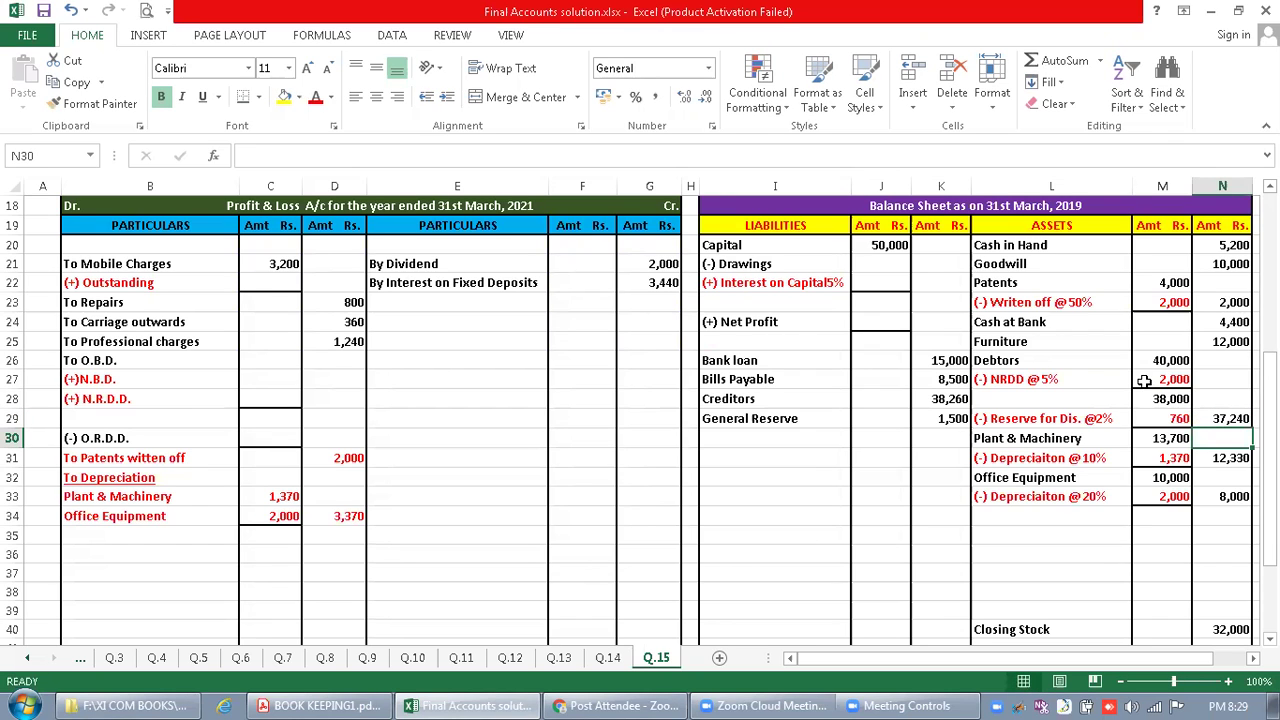
Enter 2,000 for N.R.D.D. in C28 of the Profit & Loss account
key(ctrl)
key(ctrl)
click(267, 397)
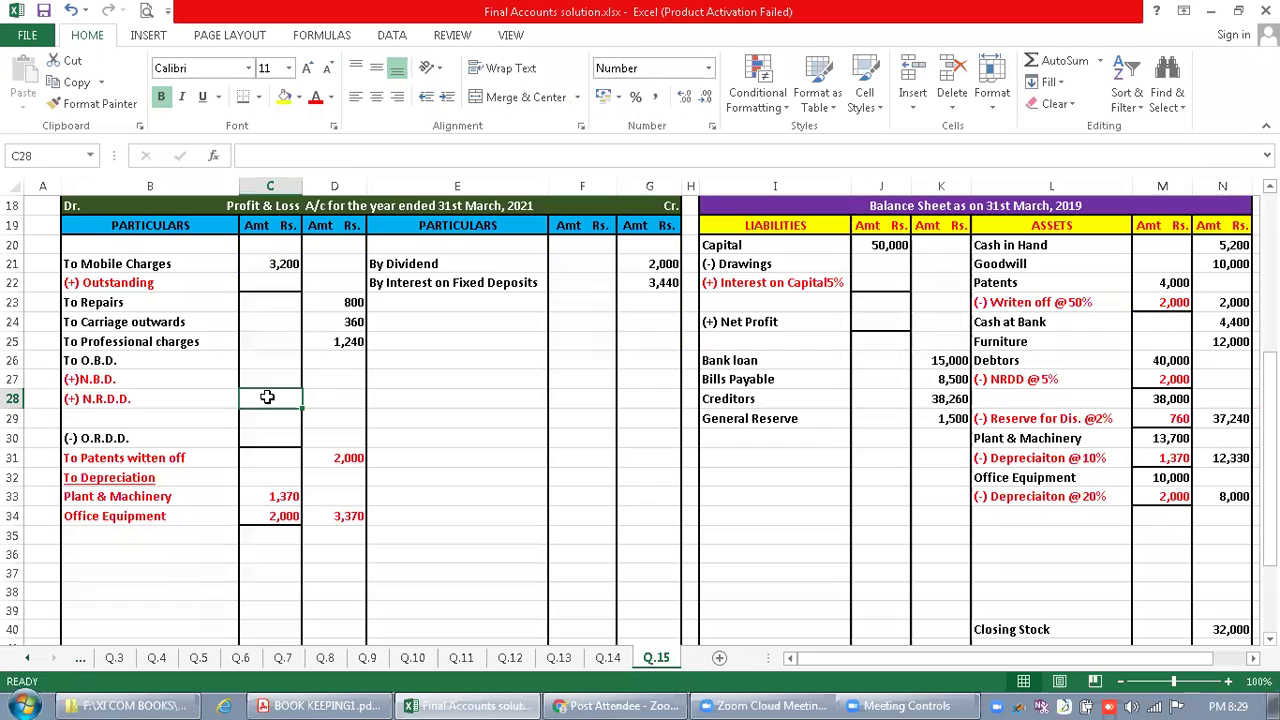
text(2000)
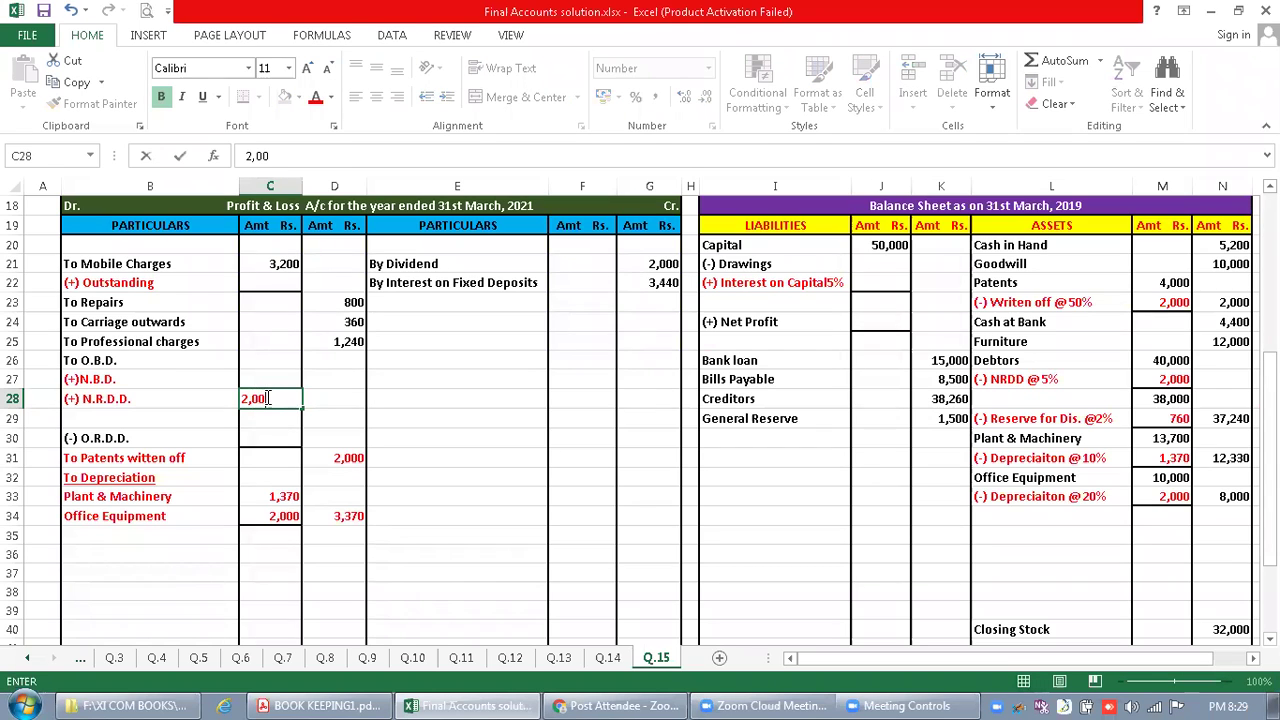
key(Return)
Enter "NIL" for O.B.D. in C26 and for N.B.D. in C27
key(Up)
key(Up)
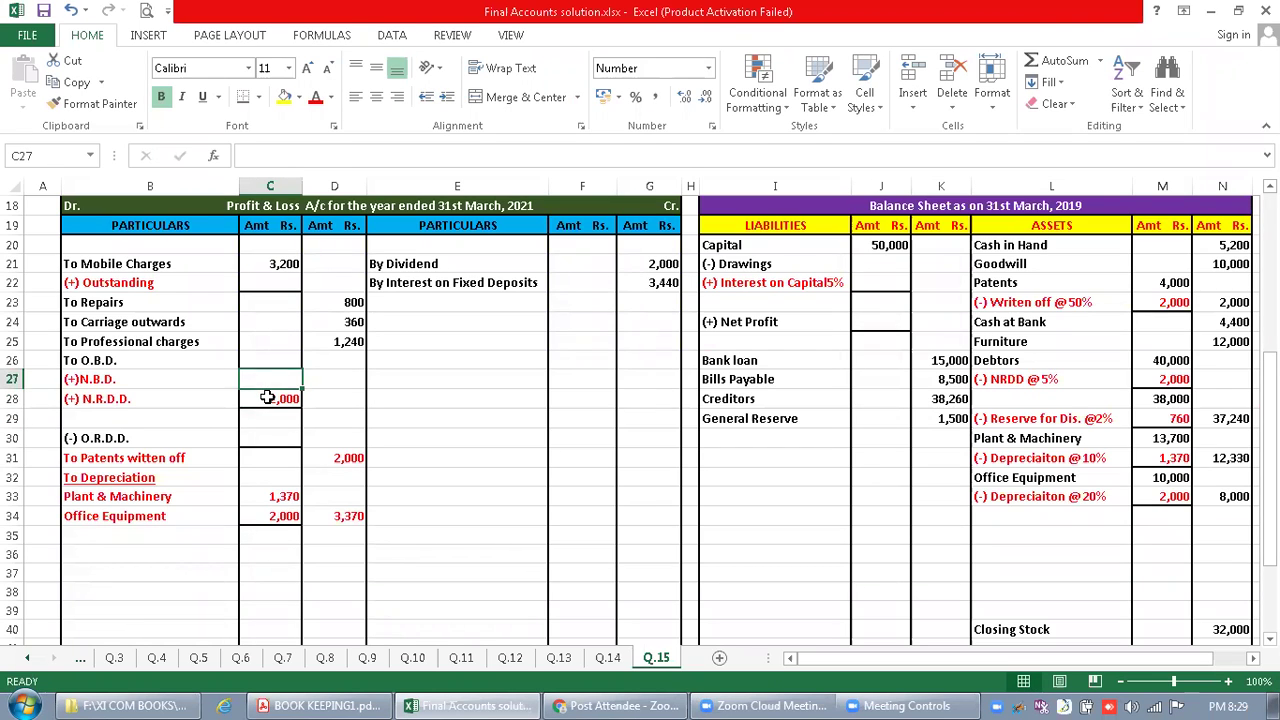
key(Up)
text(NIL)
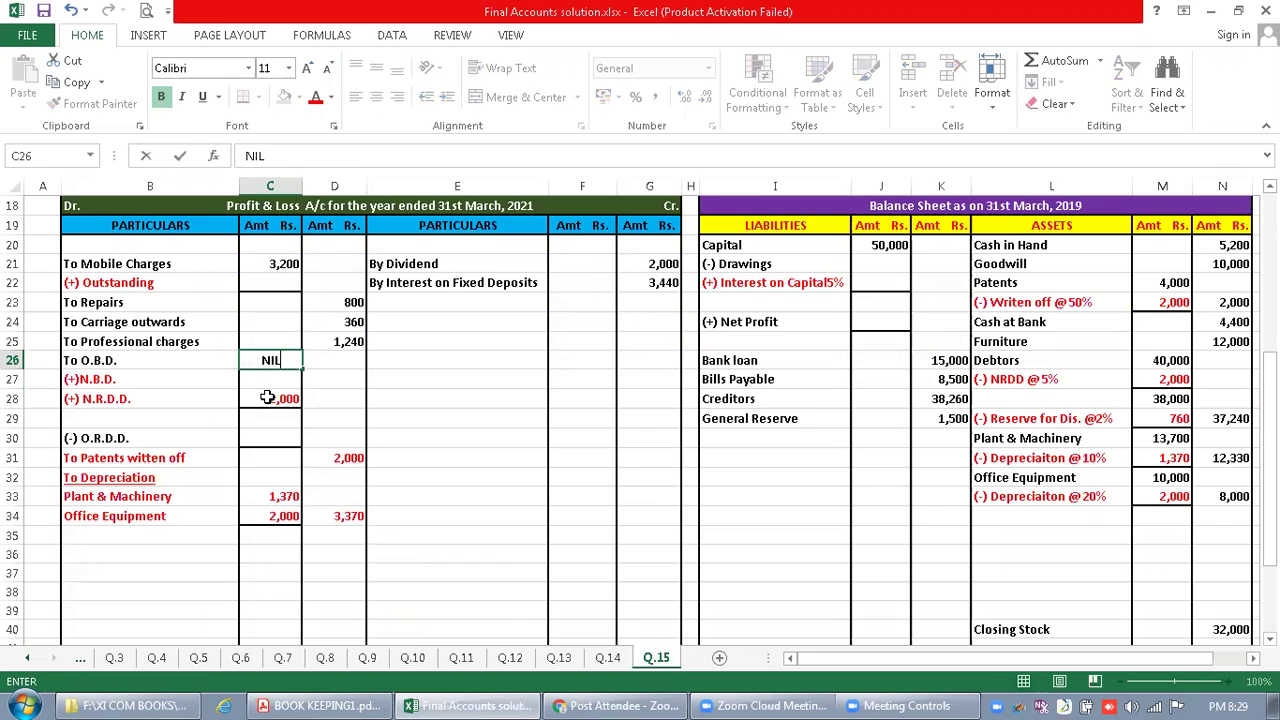
key(Return)
text(NIL)
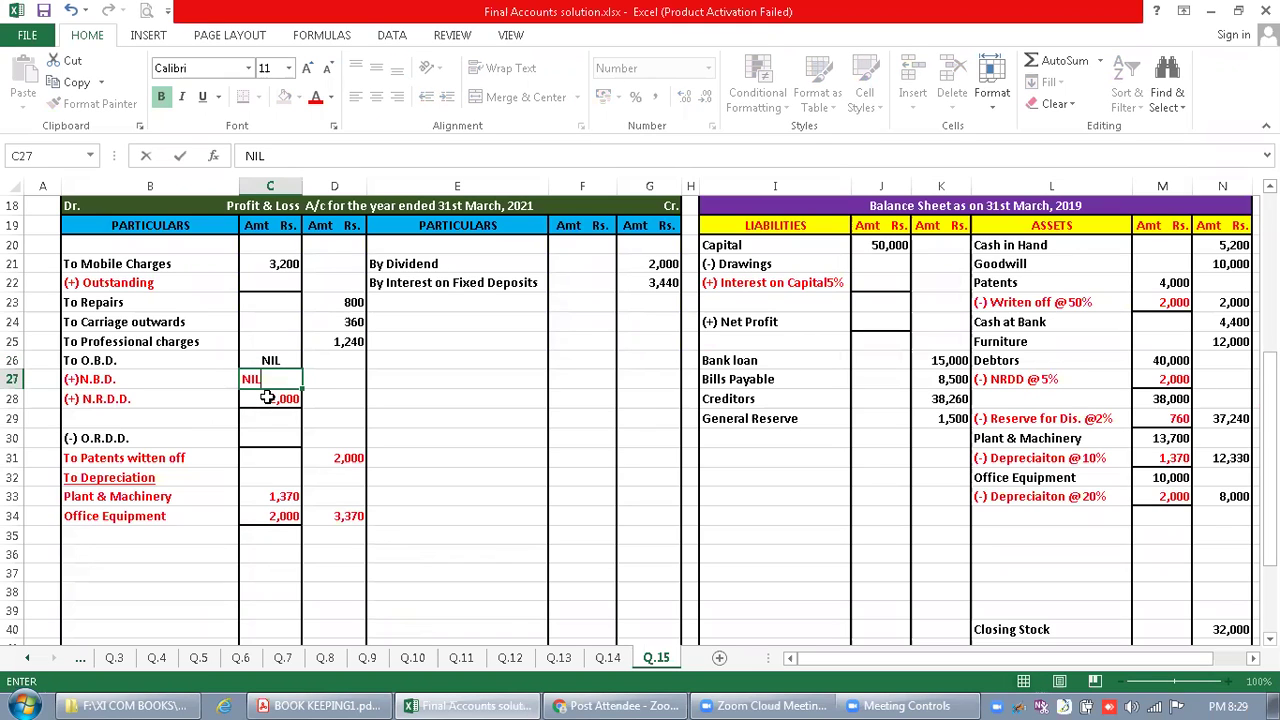
key(Return)
key(Return)
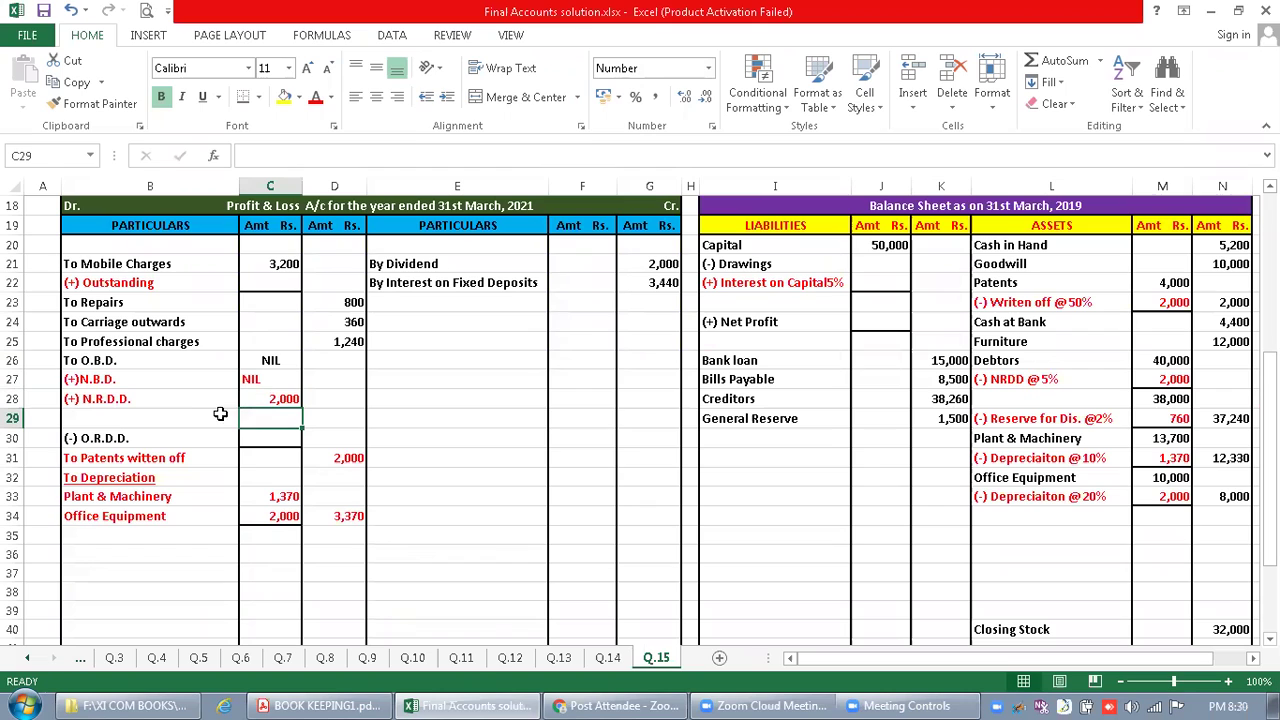
Enter the 2,000 subtotal in C29, "NILL" for O.R.D.D. in C30 and 2,000 in D30
text(2,000)
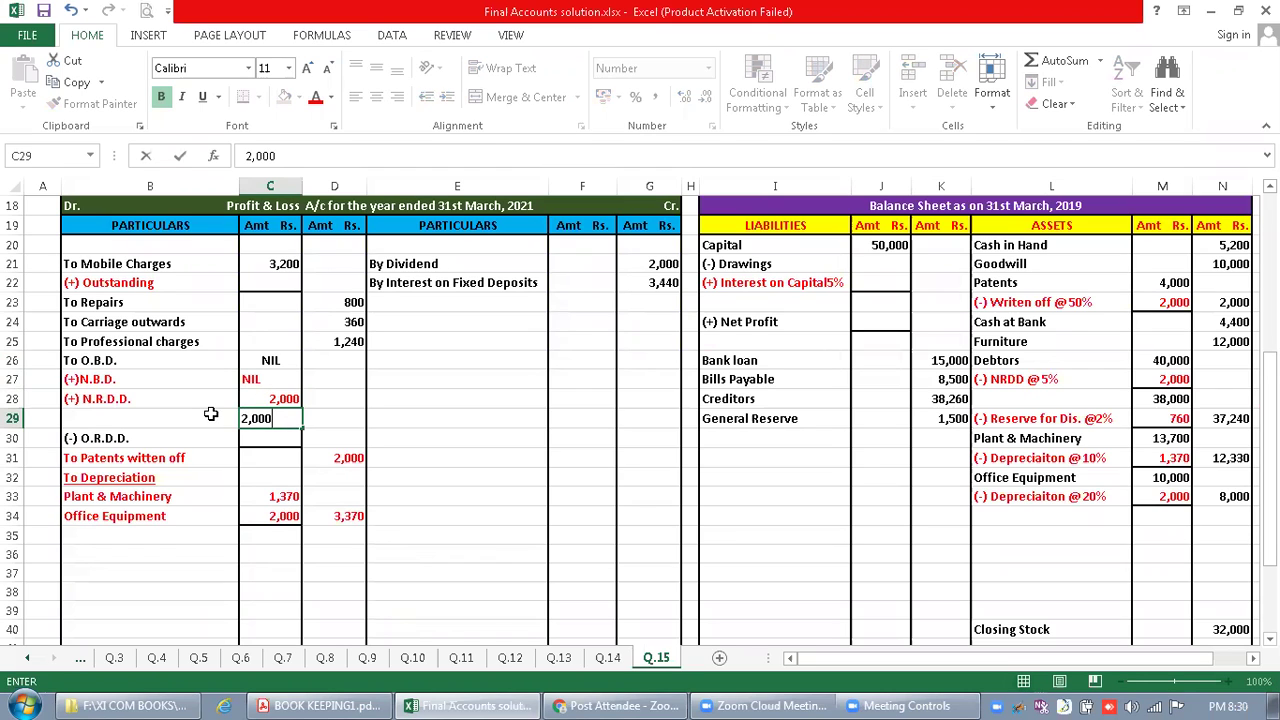
key(Return)
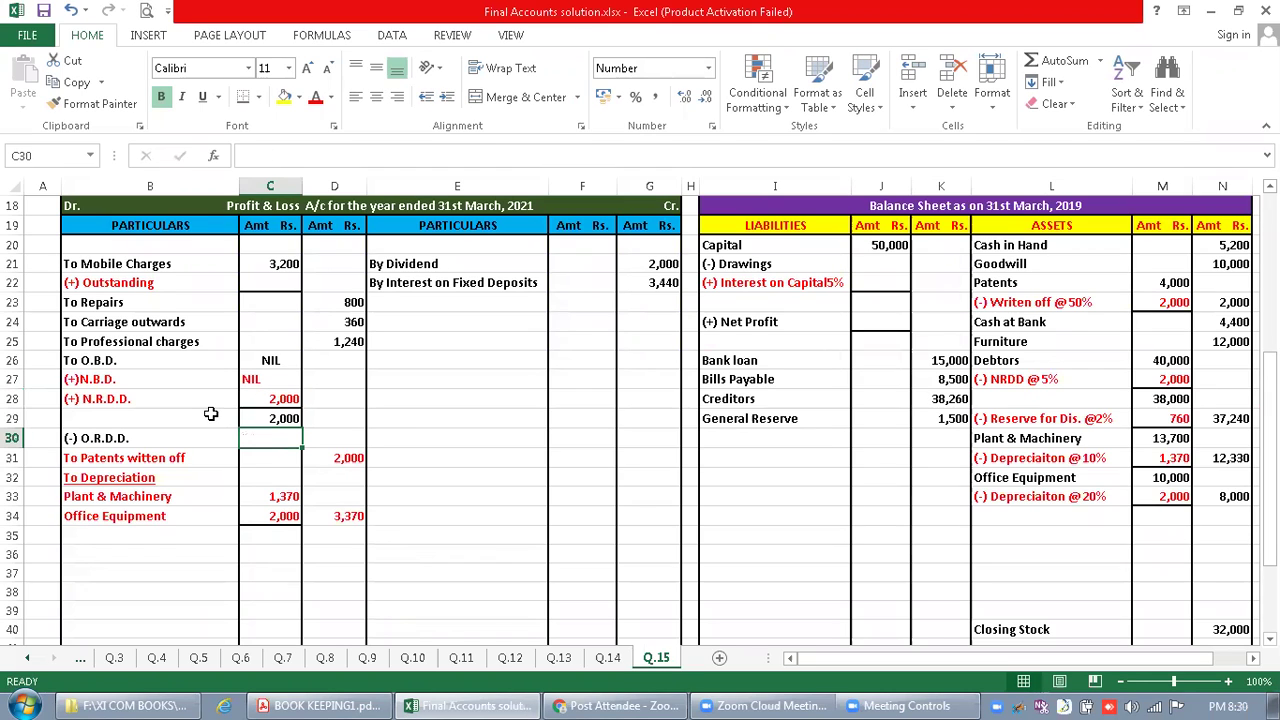
text(NILL)
key(Tab)
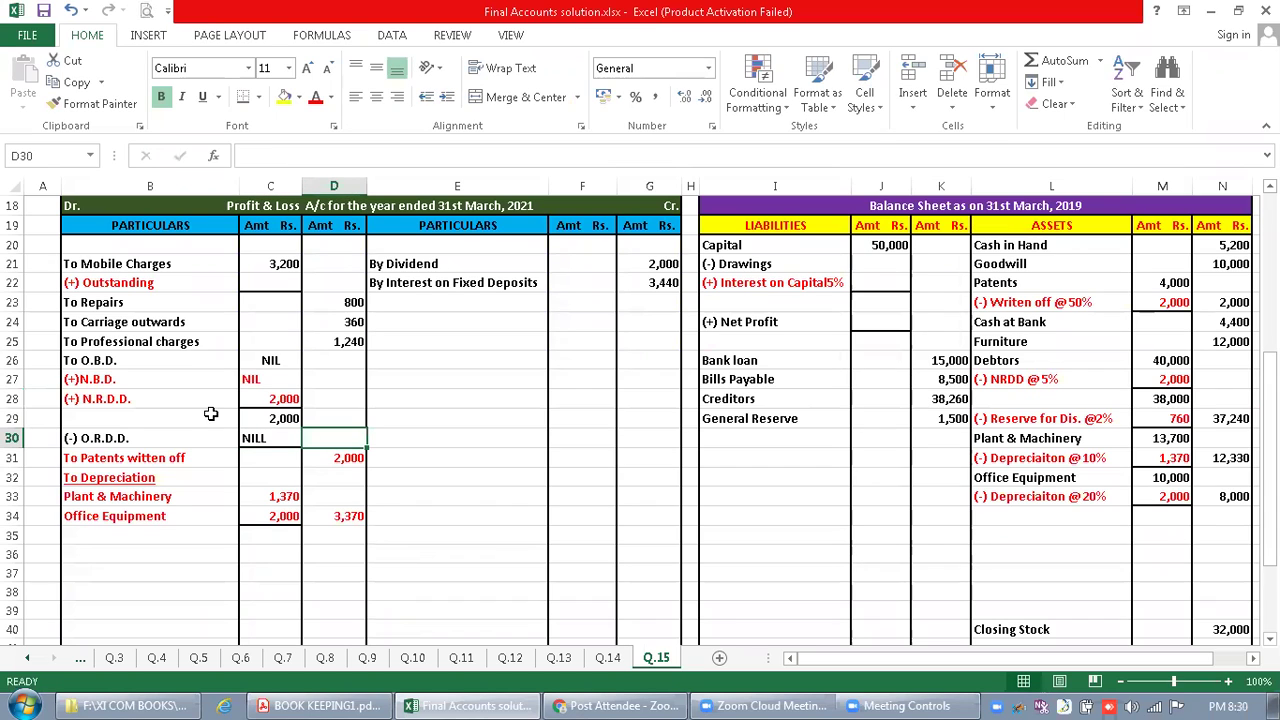
text(2,000)
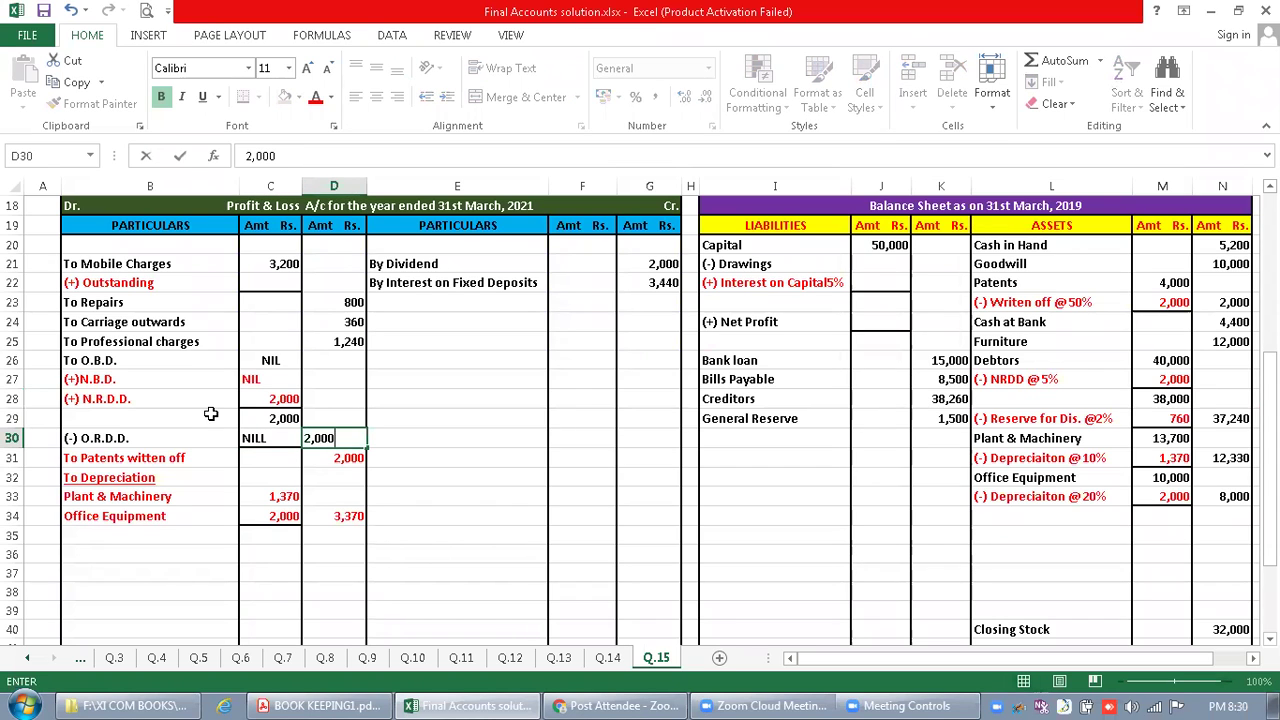
key(Return)
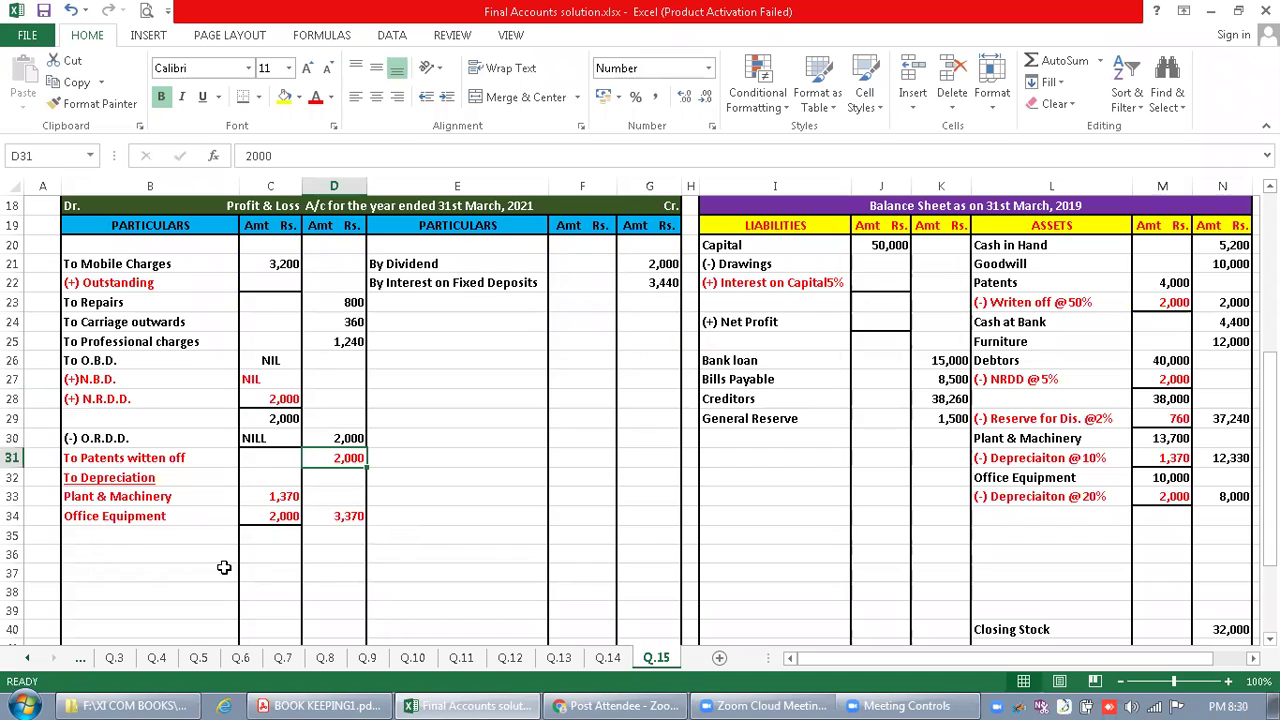
Add "To Reserve for Dis on Debtors" in B35 of the Profit & Loss account with 760 in D35
click(140, 537)
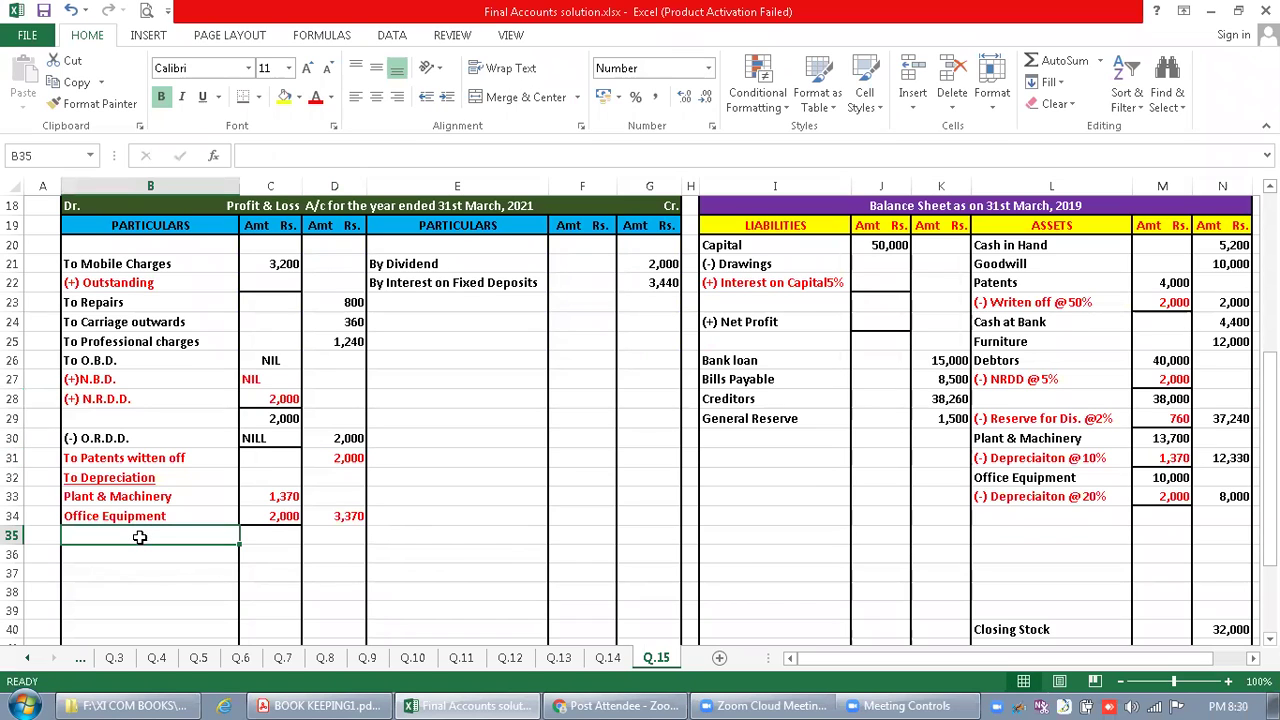
text(To Reserve )
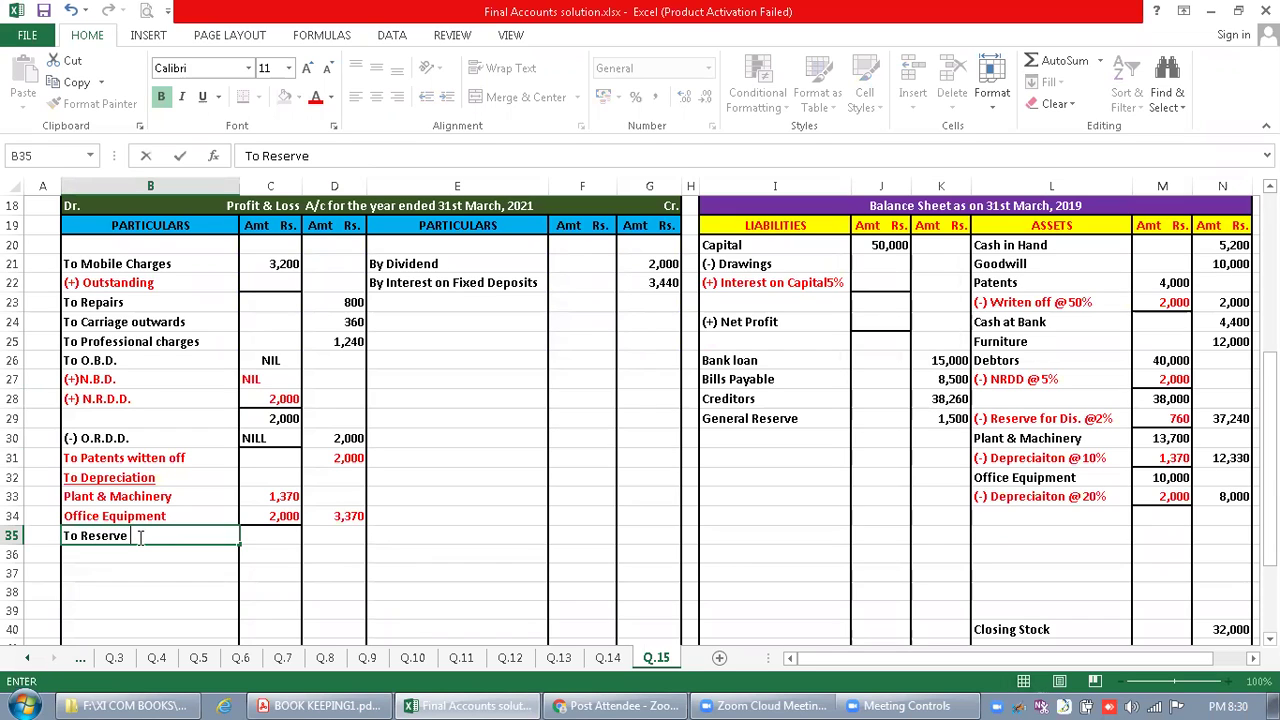
text(fot)
text(r)
text( Dis)
text( on)
text( De)
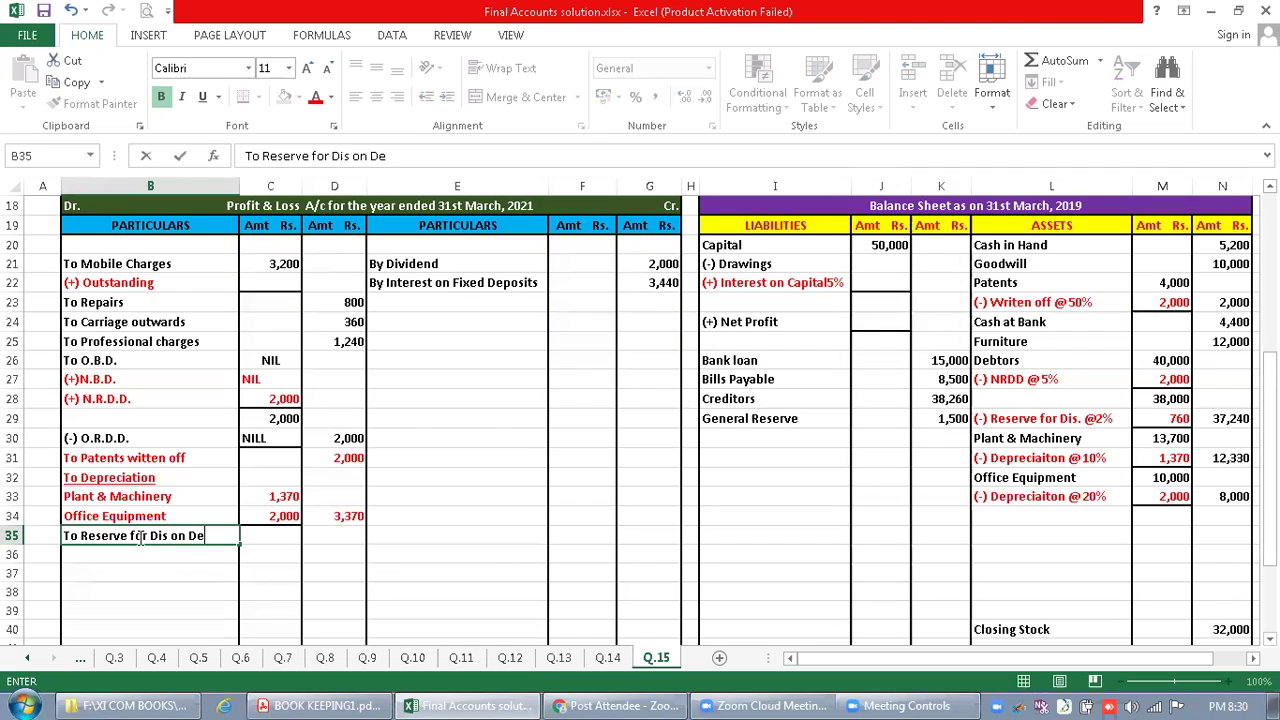
text(btors)
key(Tab)
key(Tab)
text(7)
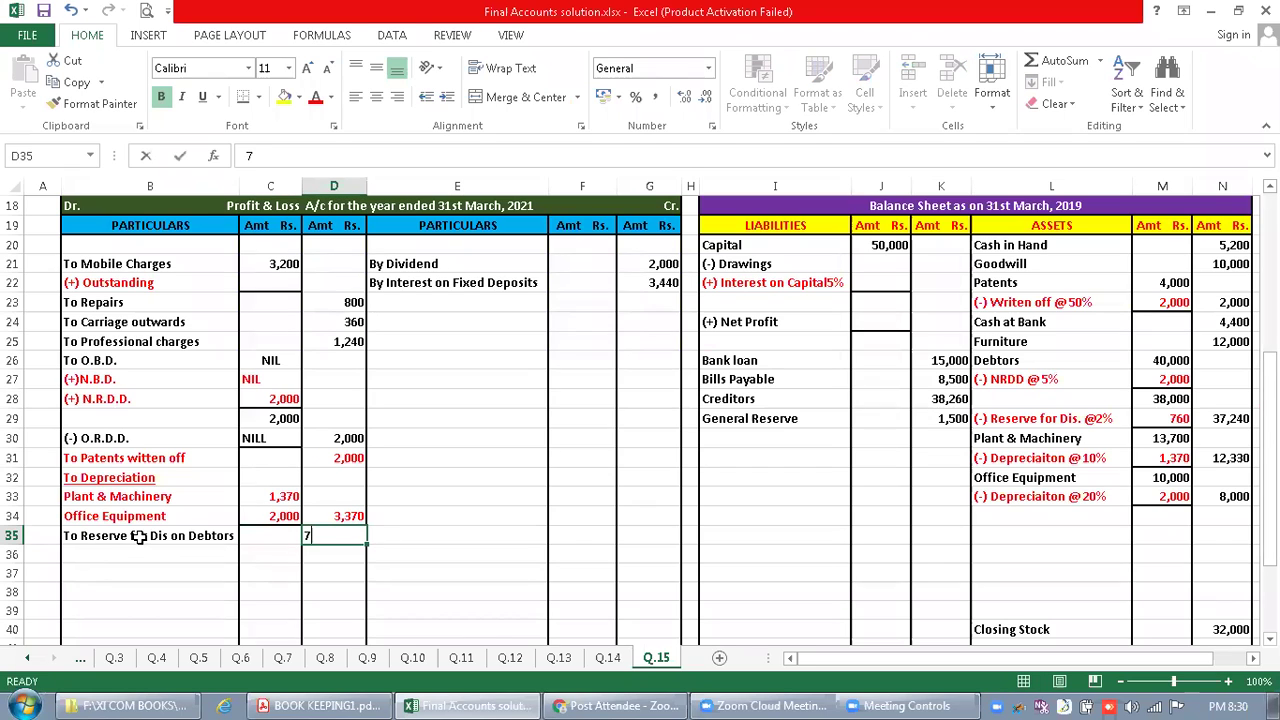
text(60)
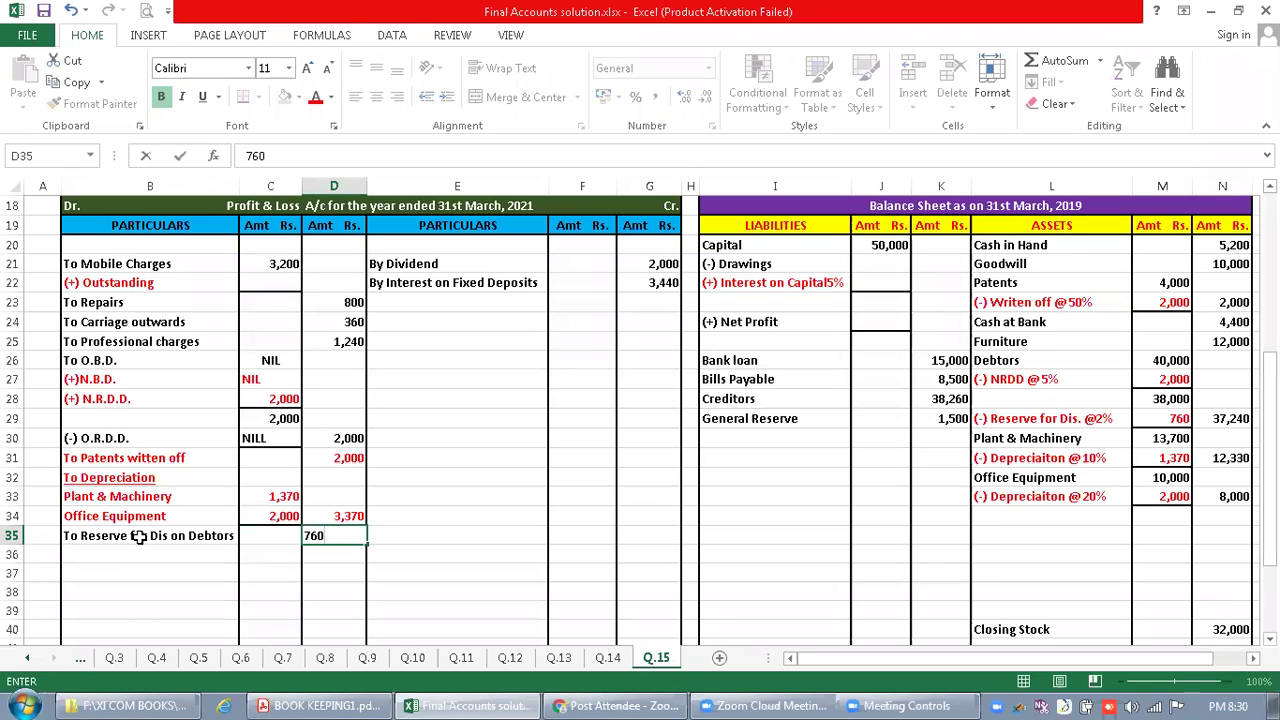
key(Return)
Colour the debtors discount reserve label in B35 and its amount in D35 red
click(140, 537)
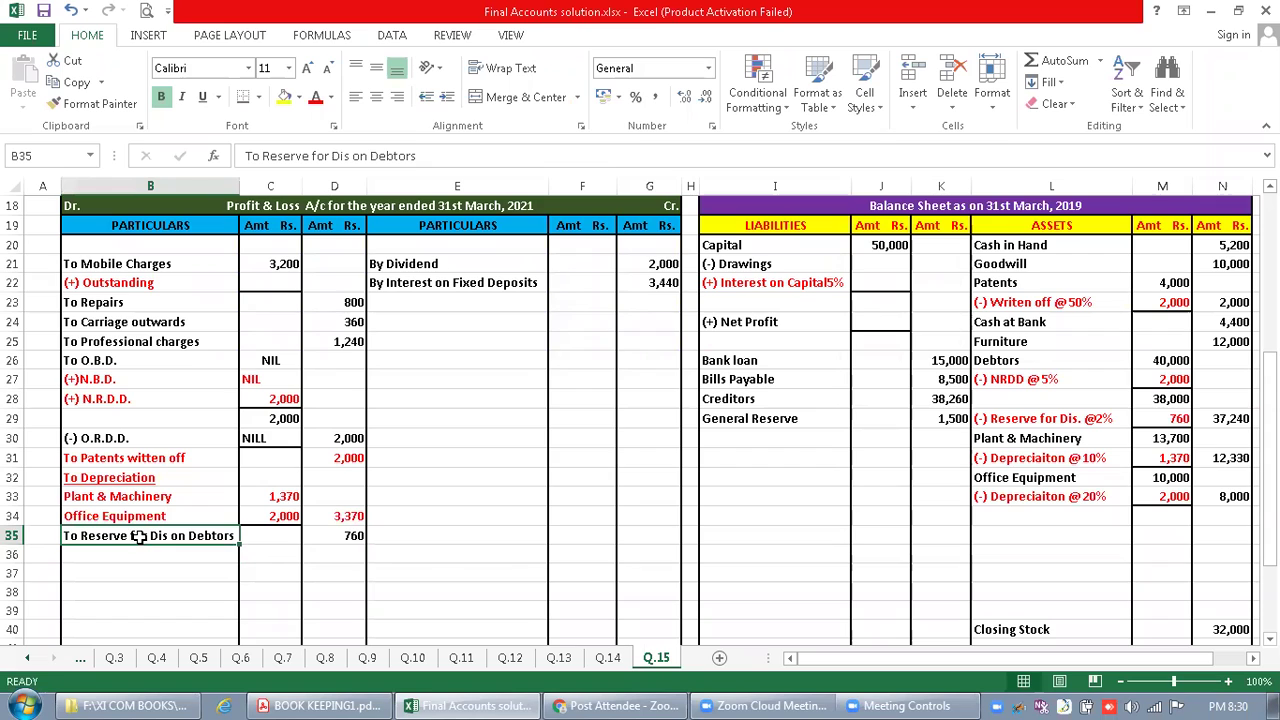
click(315, 97)
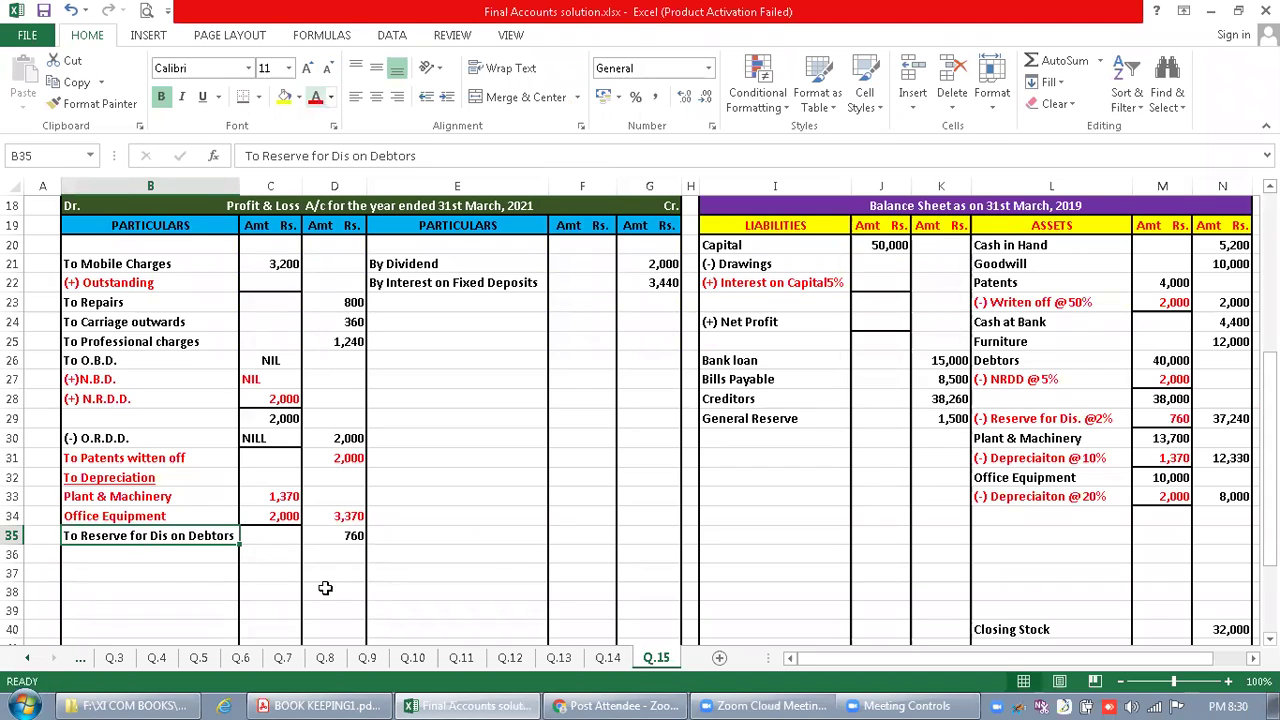
click(353, 535)
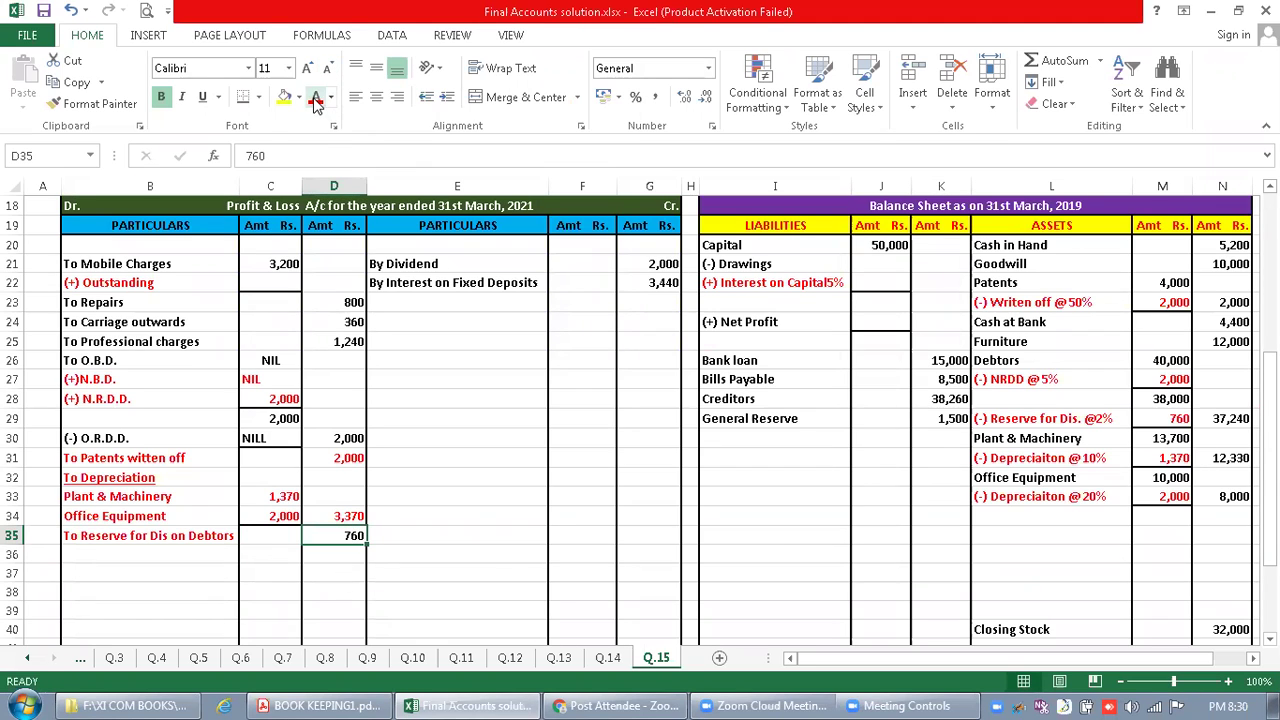
click(439, 535)
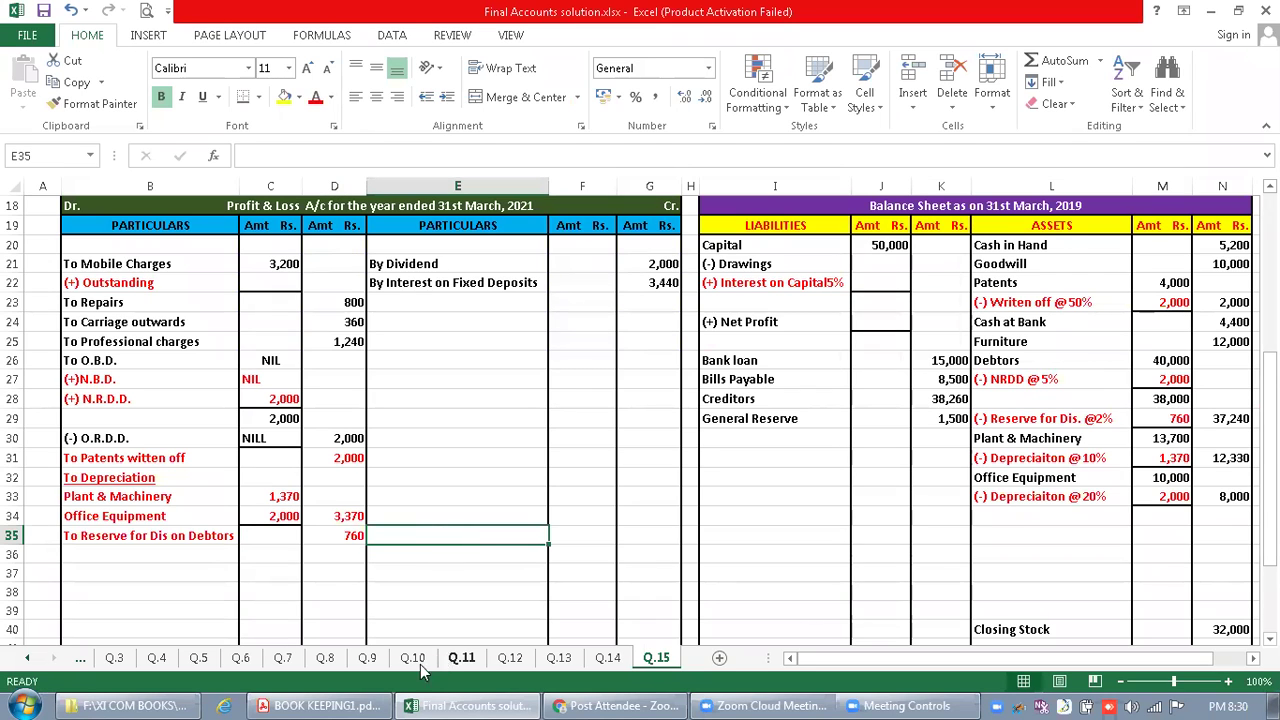
Check the outstanding expenses adjustment in the PDF and enter 300 for outstanding mobile charges in C22
click(318, 706)
click(491, 507)
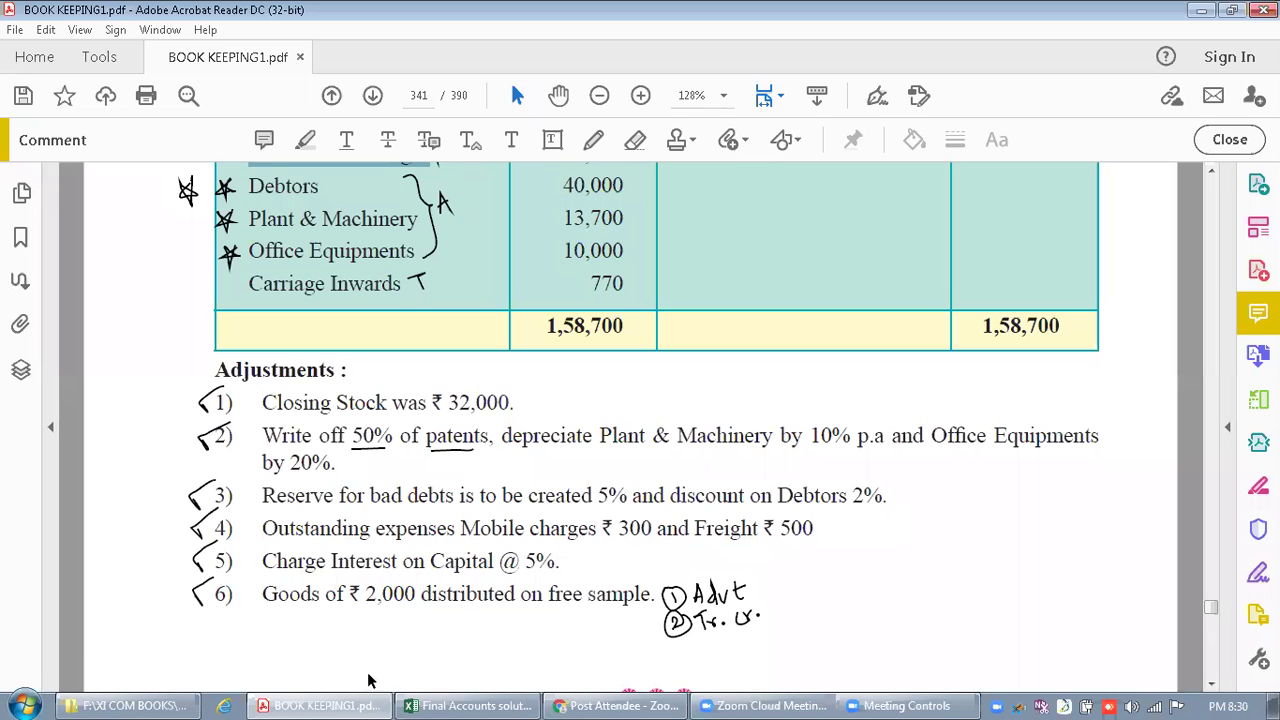
click(466, 706)
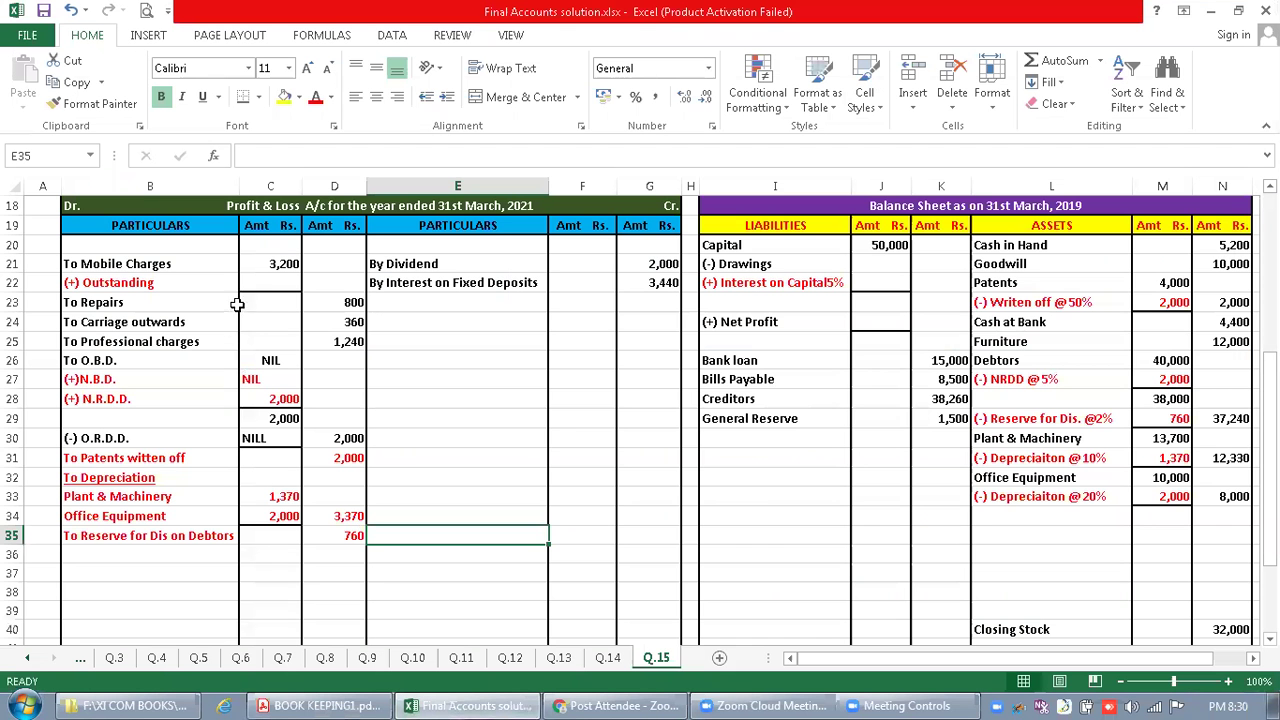
click(267, 283)
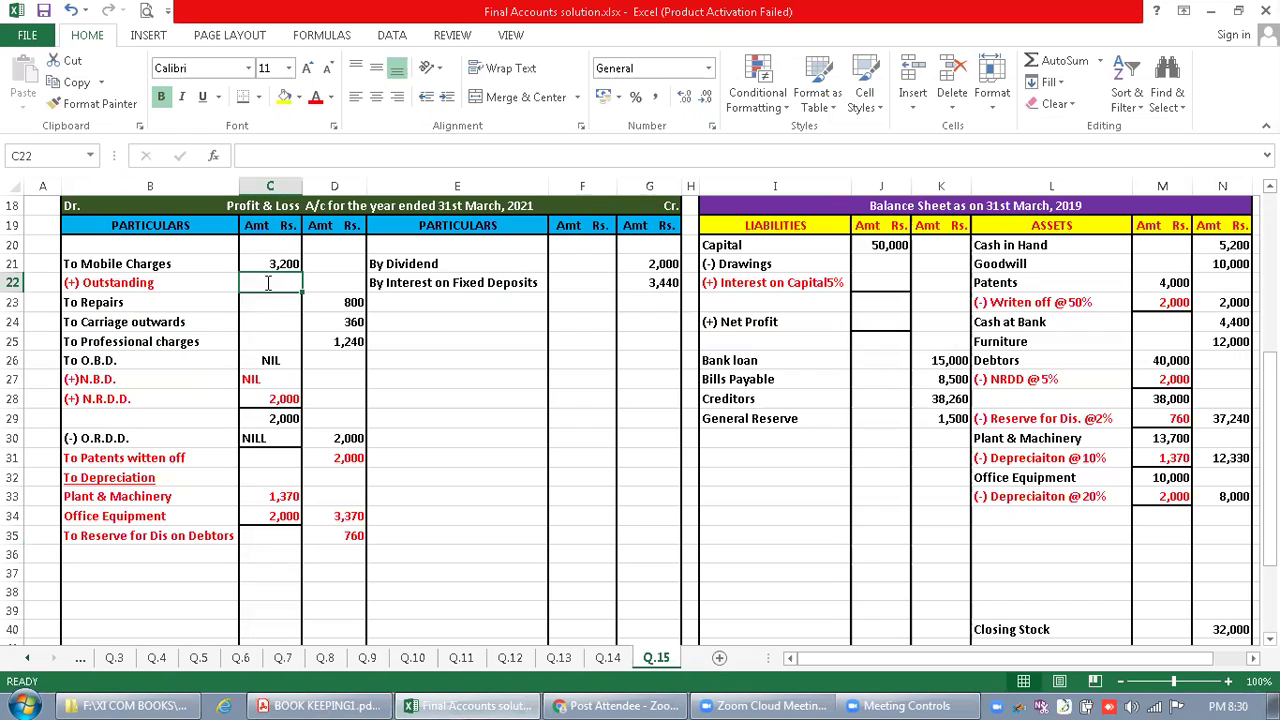
text(300)
key(Tab)
Enter 500 for outstanding freight in C9 of the upper account
key(Up)
key(Up)
key(Up)
key(Up)
key(Up)
key(Up)
key(Up)
key(Up)
key(Up)
key(Up)
key(Up)
key(Up)
key(Up)
key(Up)
key(Up)
key(Up)
key(Up)
key(Up)
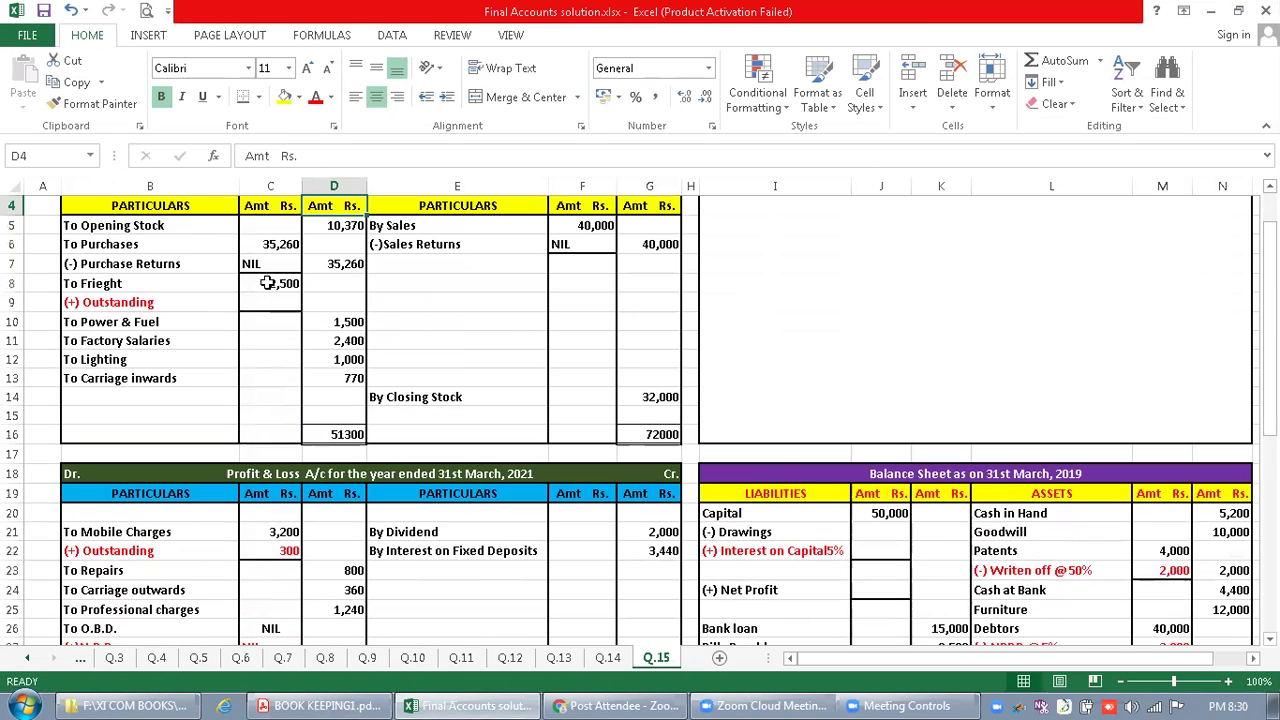
click(267, 301)
text(500)
key(Tab)
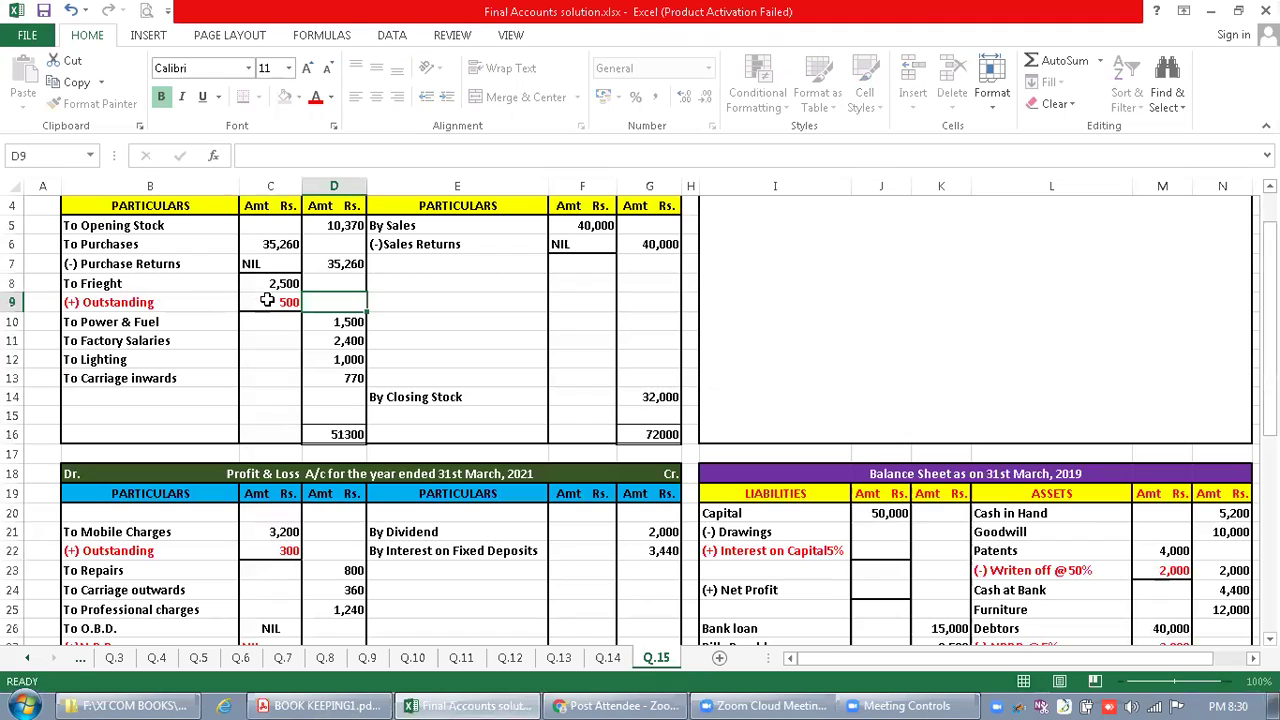
Enter the freight total 3,000 in D9 of the upper account and the mobile charges total 3,500 in D22
text(3,000)
key(Return)
key(Return)
key(Down)
key(Down)
key(Down)
key(Down)
key(Down)
key(Down)
key(Down)
key(Down)
key(Down)
key(Down)
key(Down)
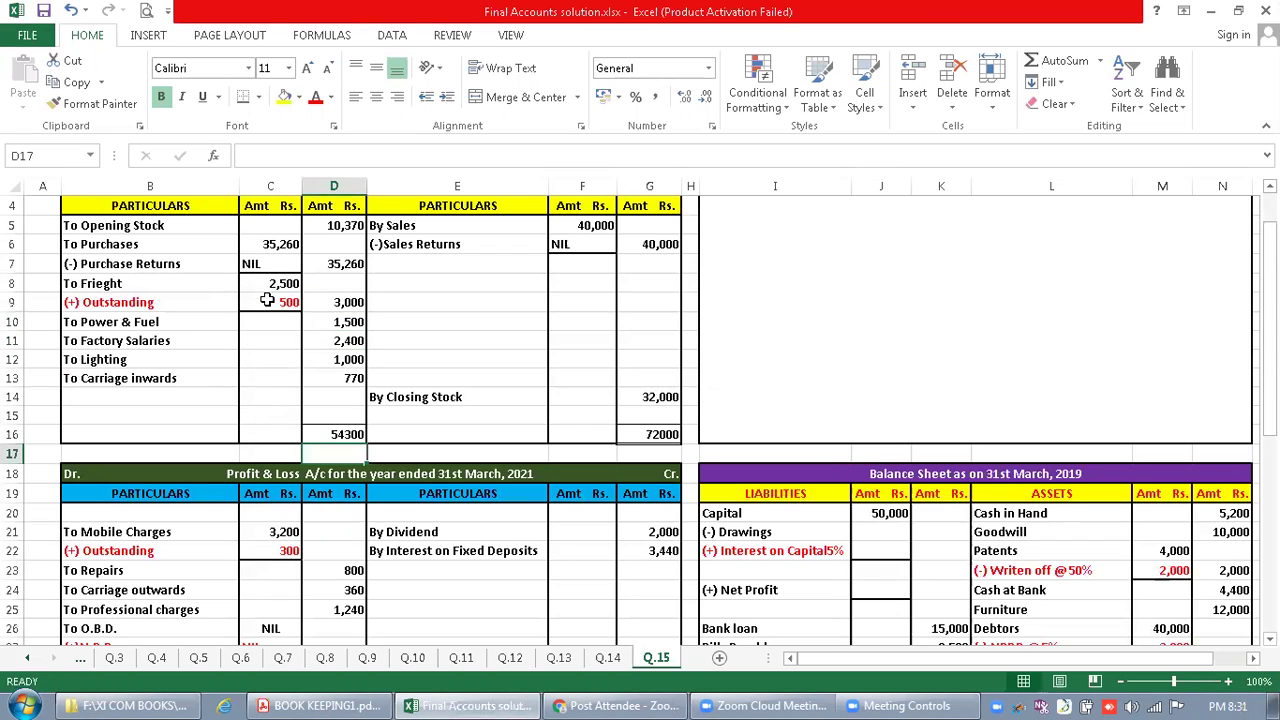
text(3,500)
key(Return)
Add the underlined heading "Outstanding Expenses" in I30 of the Balance Sheet's liabilities
key(Right)
key(Right)
key(Right)
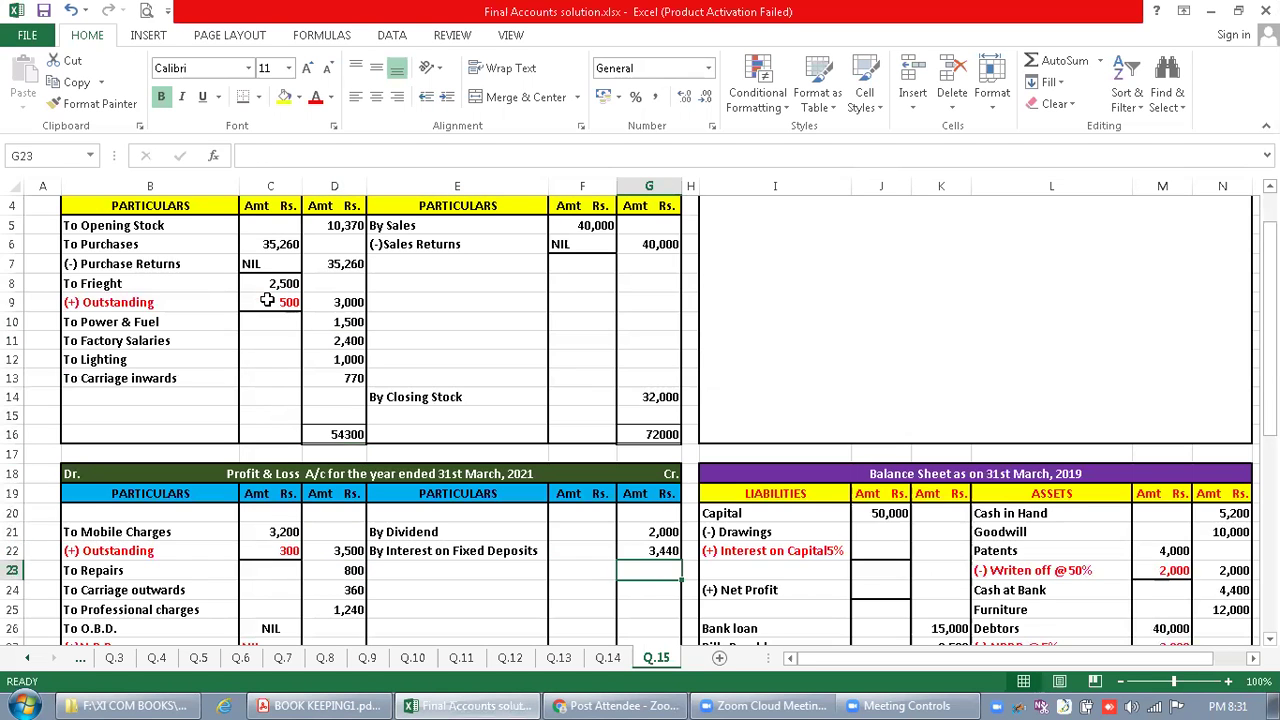
key(Right)
key(Right)
key(Down)
key(Down)
key(Down)
key(Down)
key(Down)
key(Down)
key(Down)
key(Down)
key(Down)
key(Down)
key(Down)
key(Down)
key(Up)
key(Up)
key(Up)
key(Up)
key(Up)
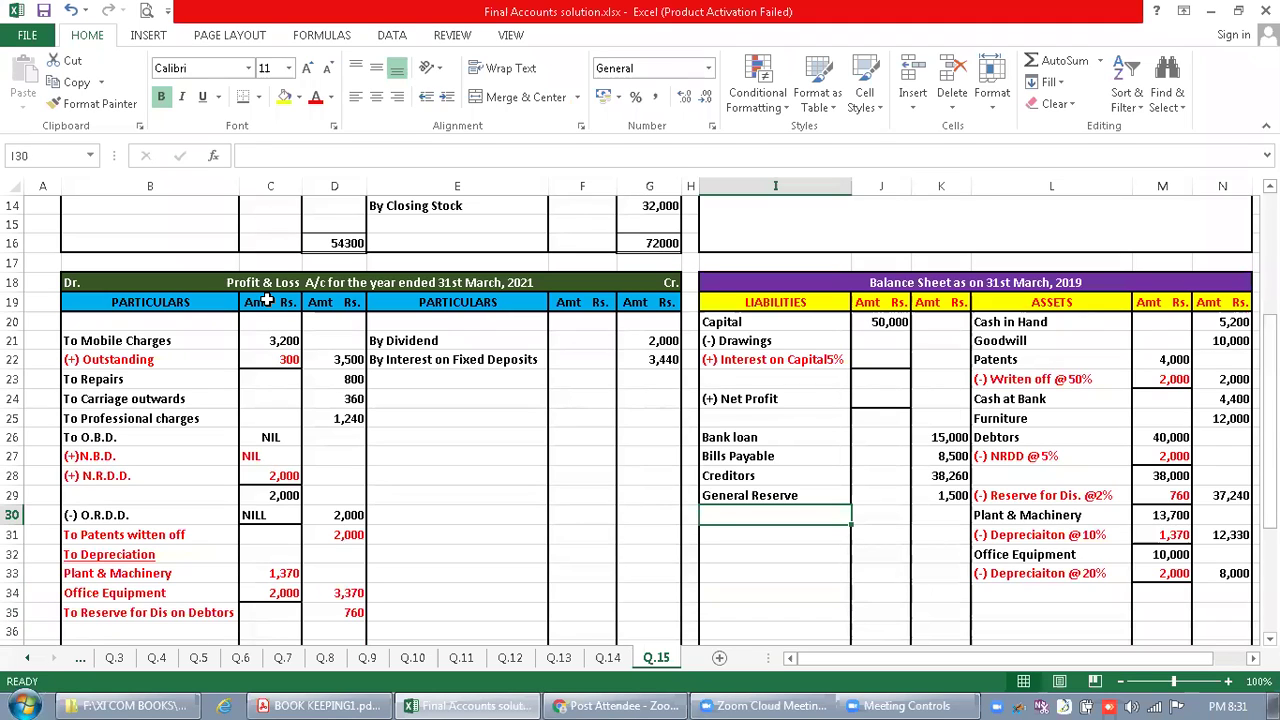
text(Outstanding Expenses)
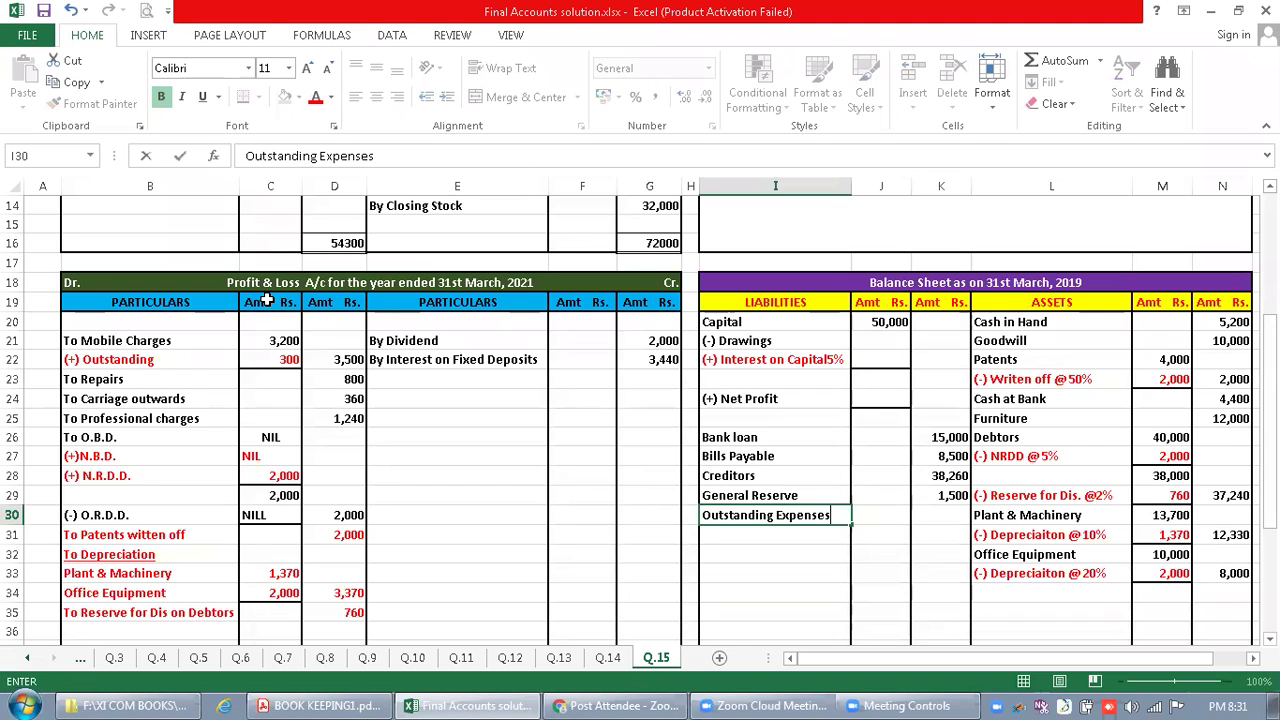
key(Up)
key(Down)
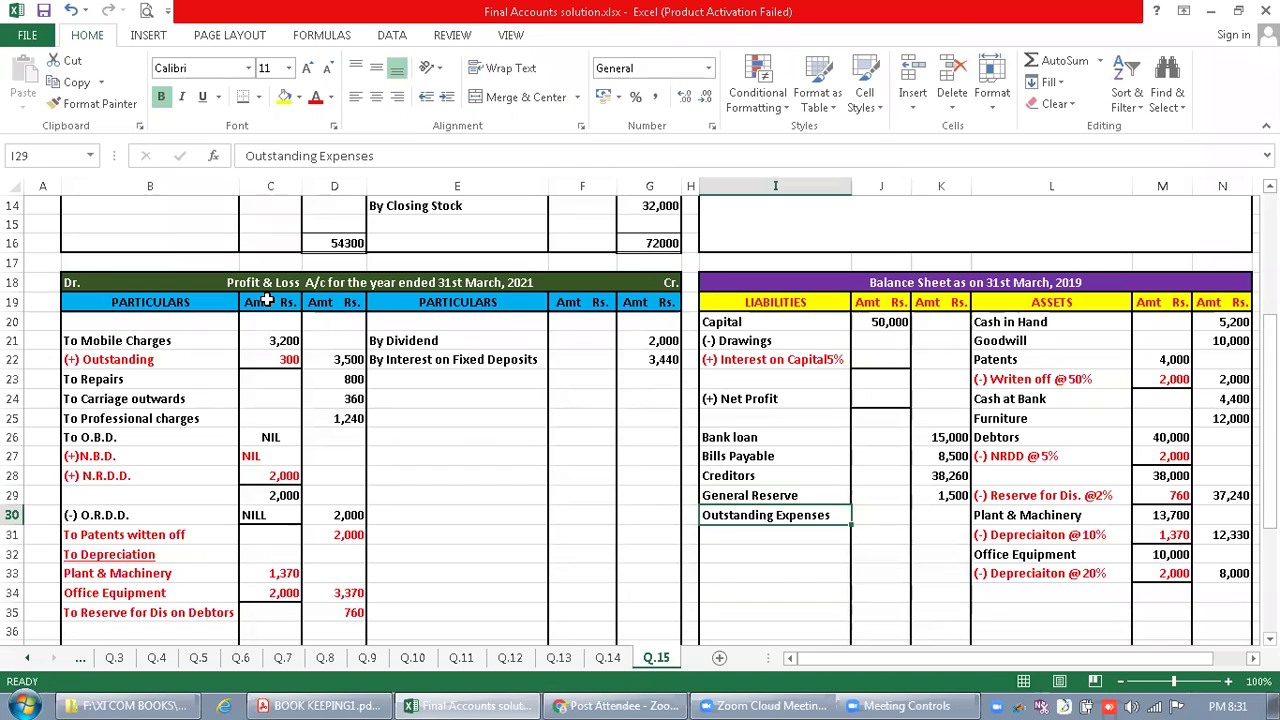
key(Down)
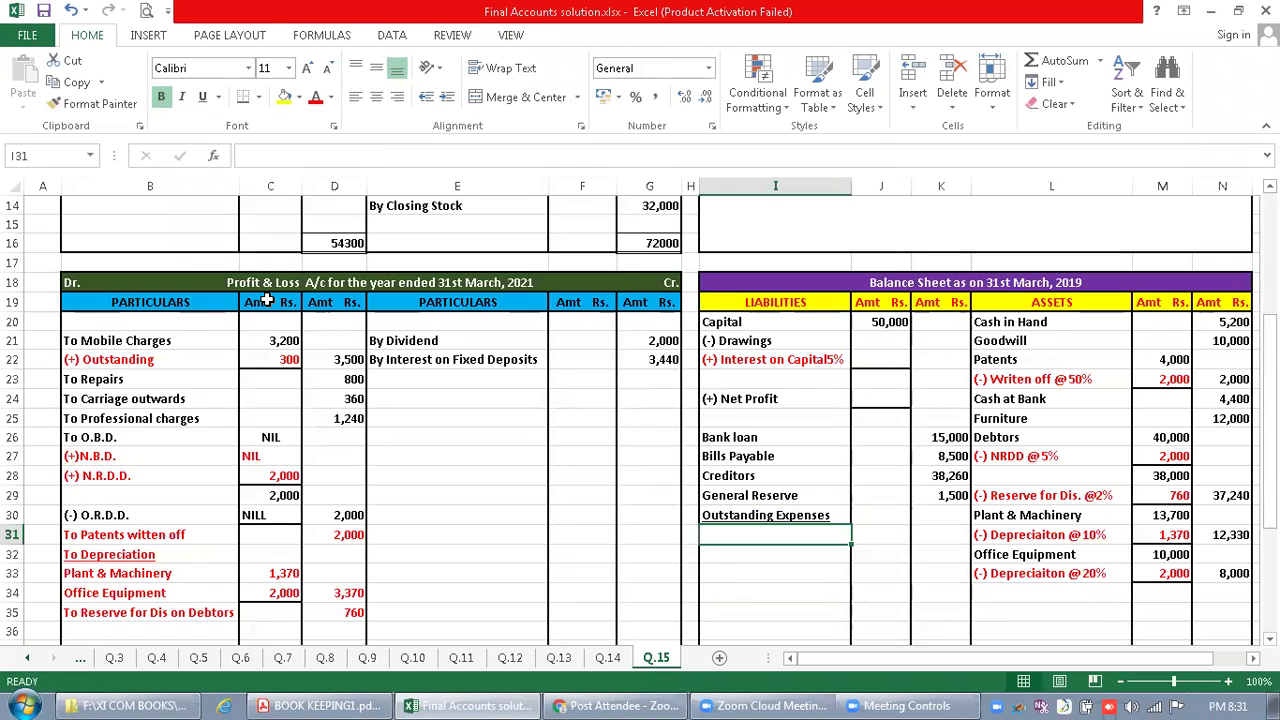
Add "Mobile Charges" in I31 under the outstanding expenses heading with 300 in J31
text(Mobi)
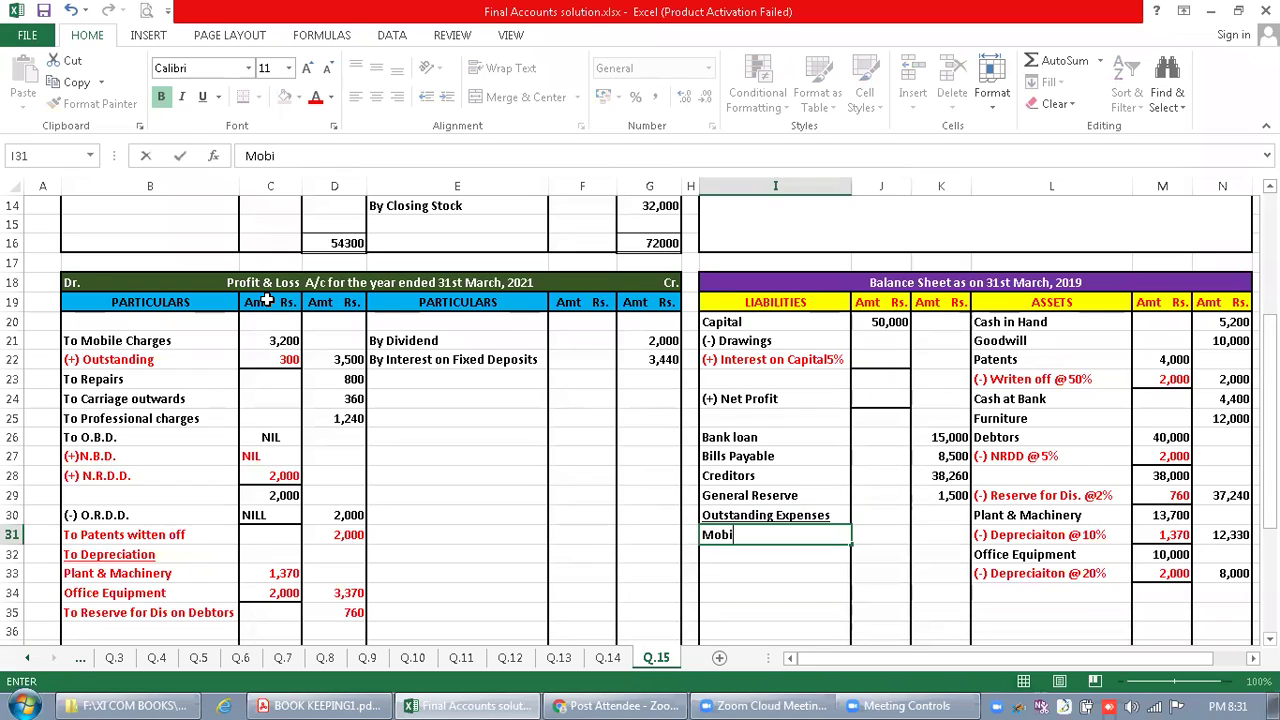
text(le Cahr)
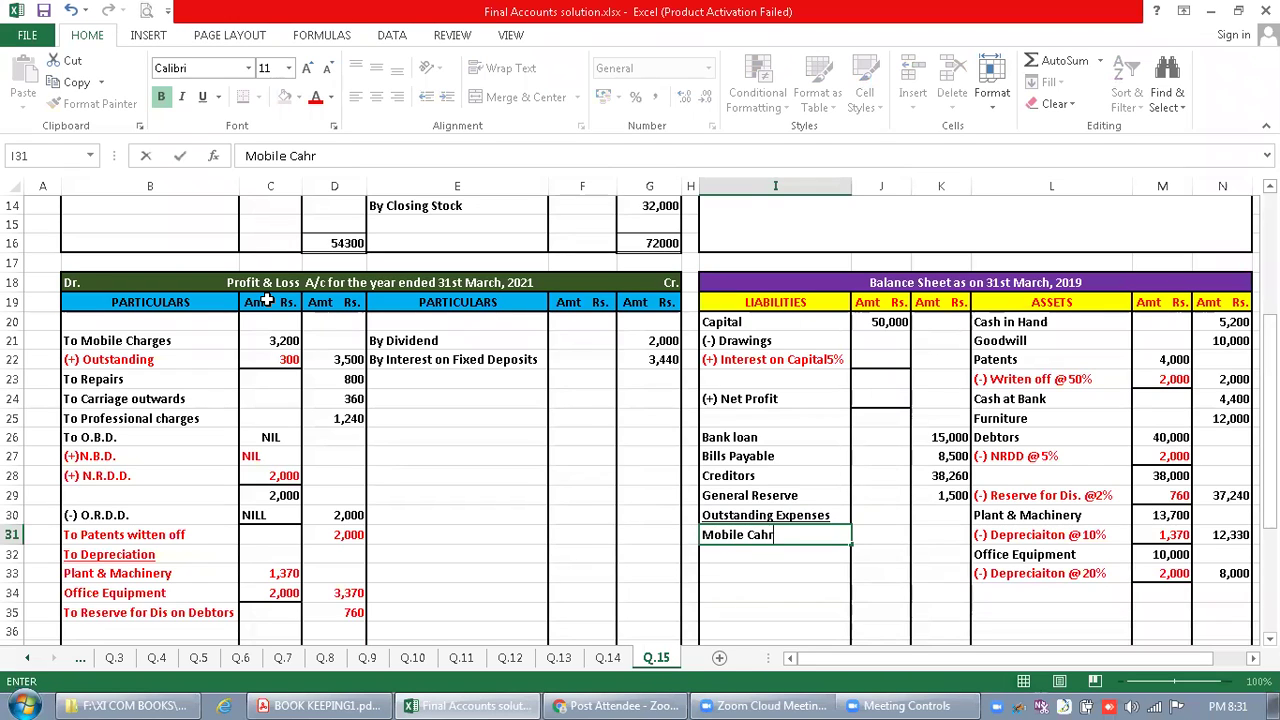
key(BackSpace)
key(BackSpace)
key(BackSpace)
text(harges)
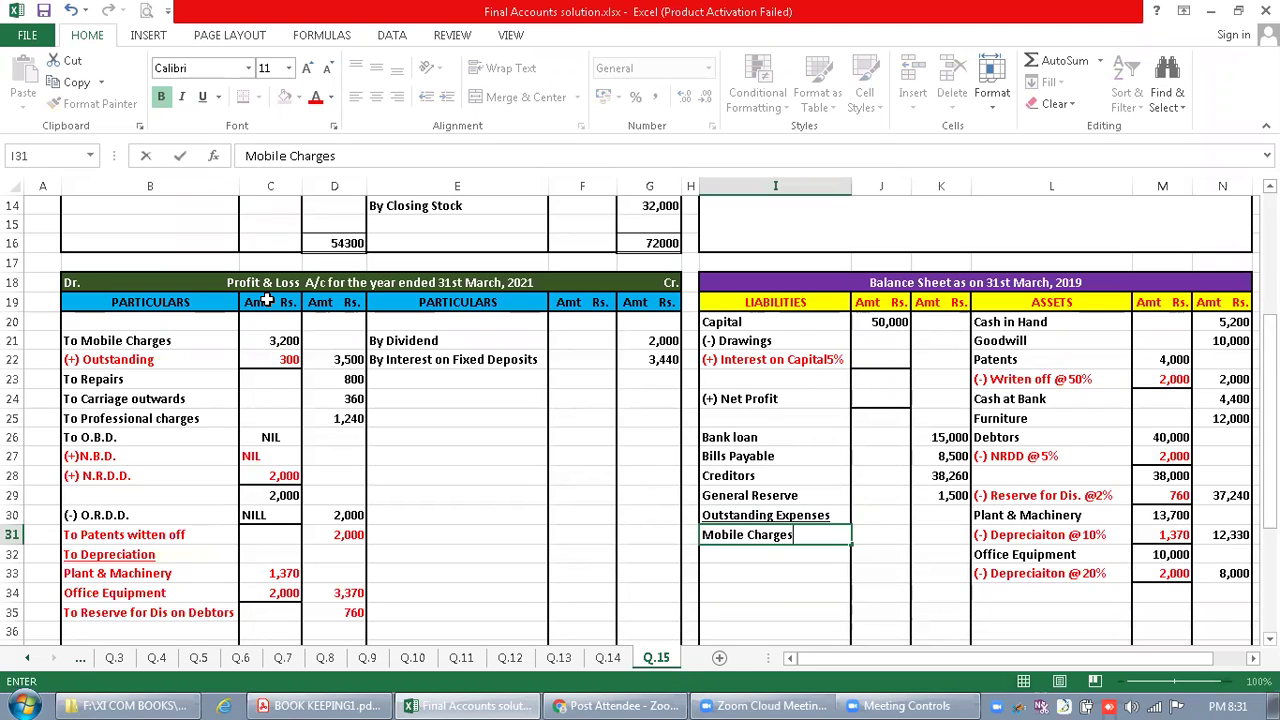
key(Tab)
text(300)
key(Return)
Add "Frieght" in I32 with 500 in J32, and enter the outstanding expenses total 800 in K32
text(Frieght)
key(Tab)
text(5)
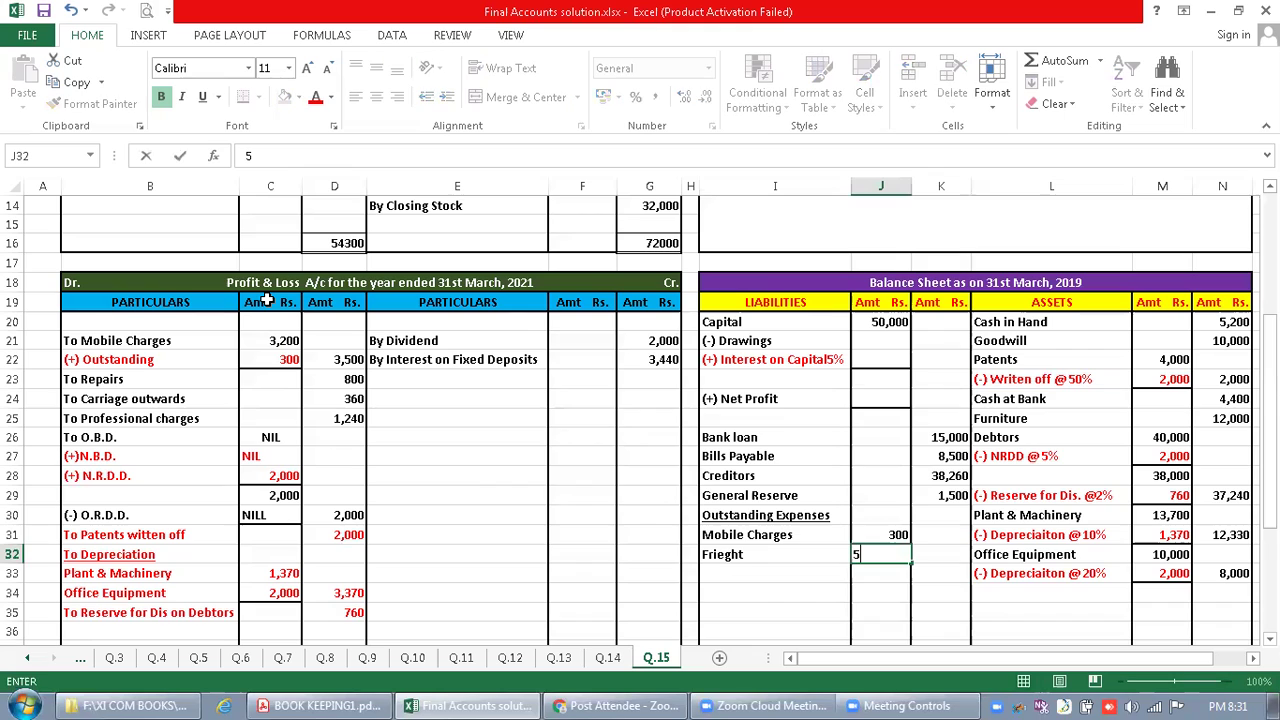
text(,00)
key(ctrl+Return)
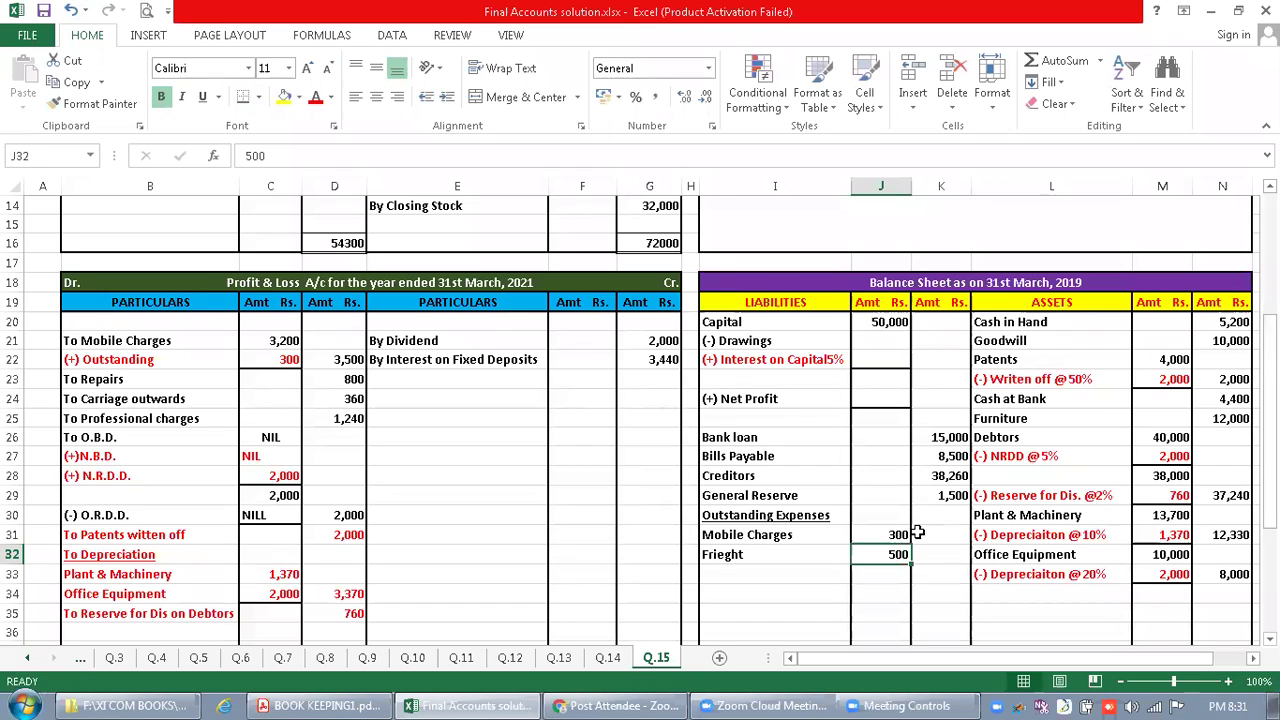
click(941, 554)
text(800)
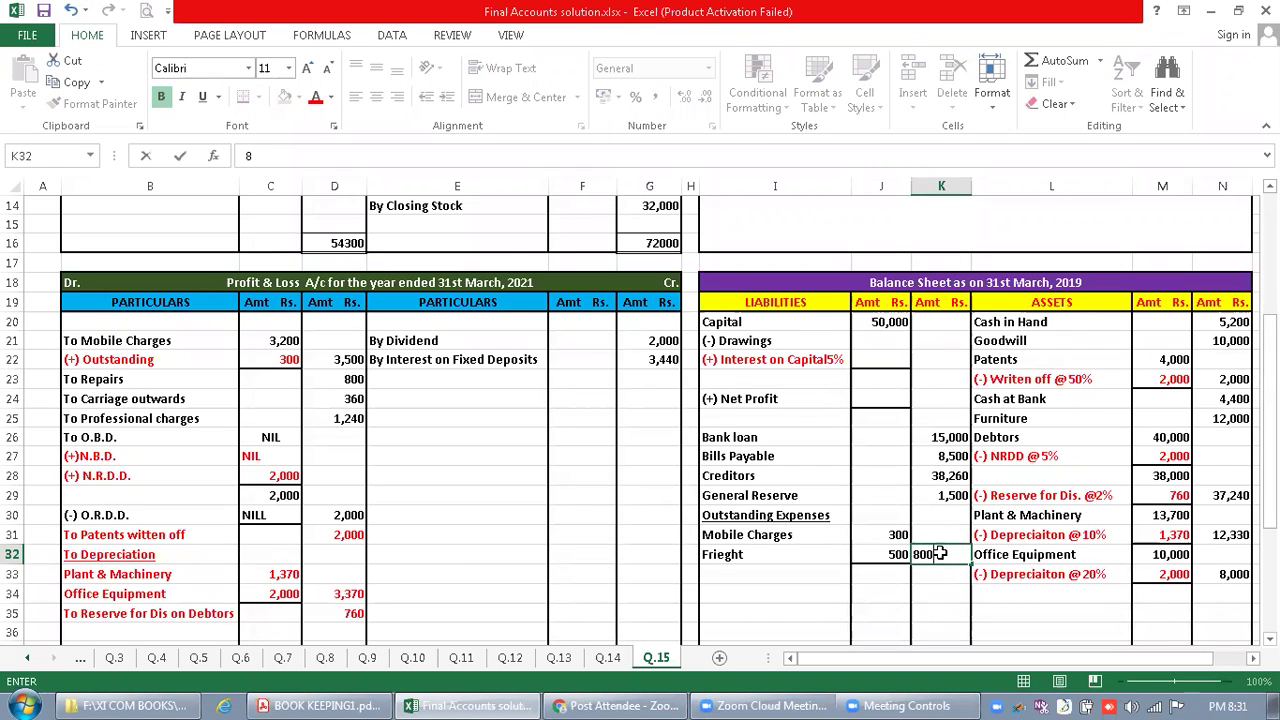
key(Return)
Colour the outstanding expenses heading, its two items and their amounts in I30:J32 red
key(Up)
key(Left)
key(Left)
key(Up)
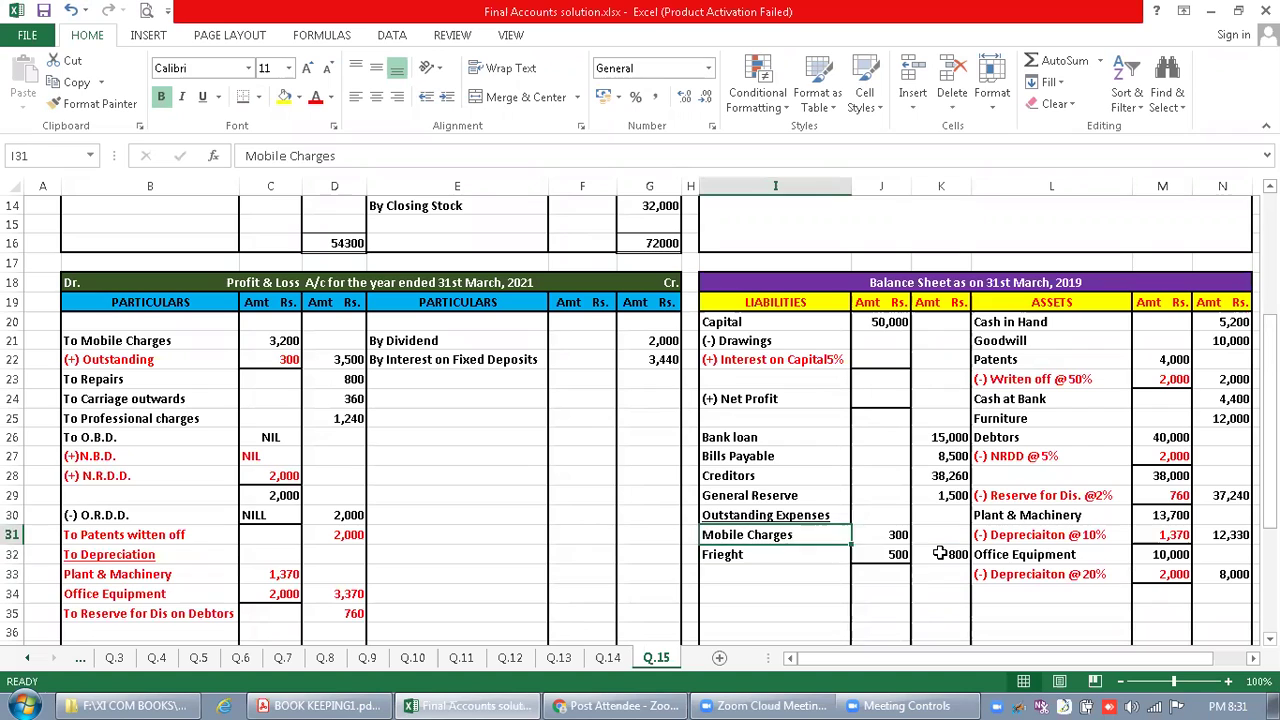
key(Up)
key(shift+Down)
key(shift+Down)
key(shift+Right)
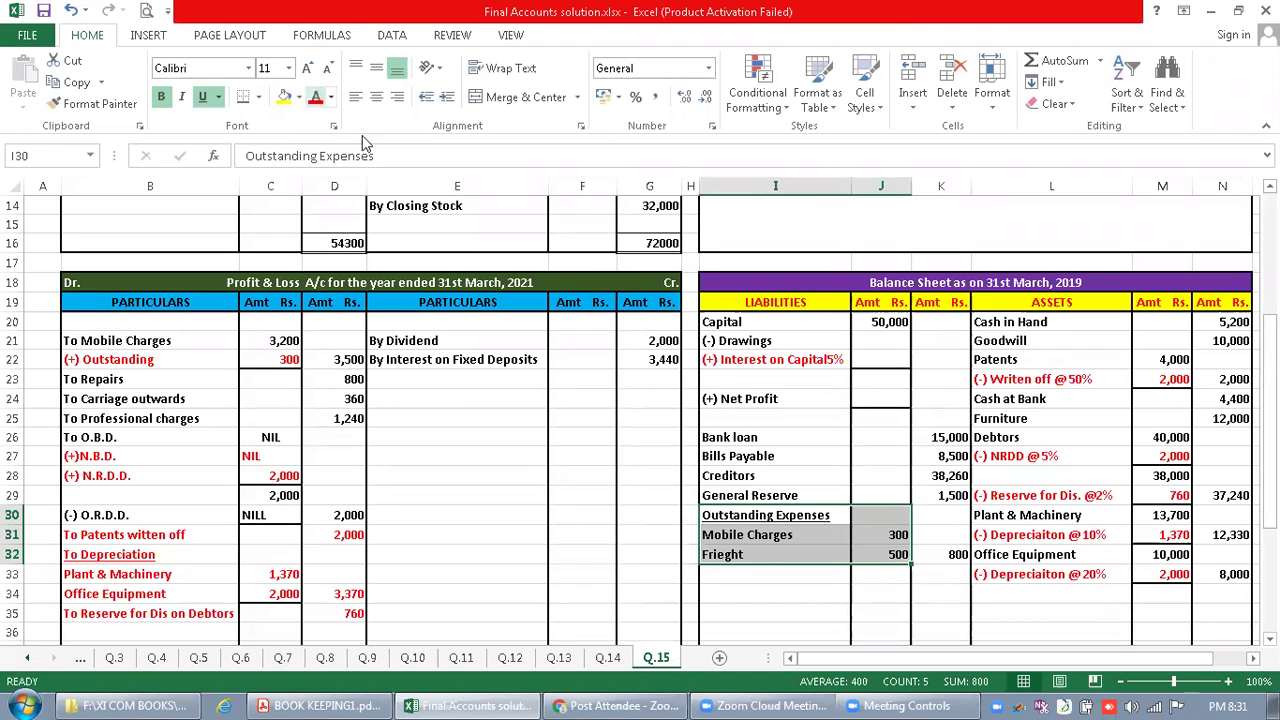
click(315, 97)
click(818, 615)
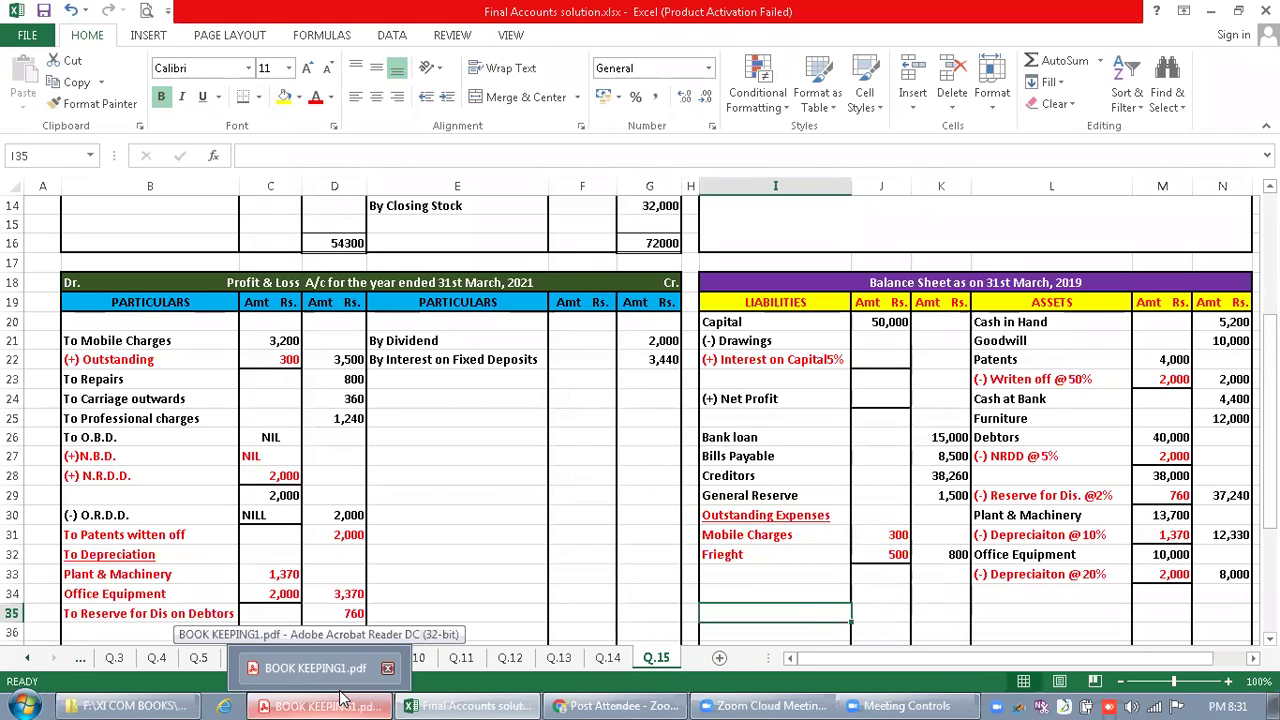
Check the interest on capital adjustment in the PDF and enter NIL for drawings in J21
click(340, 699)
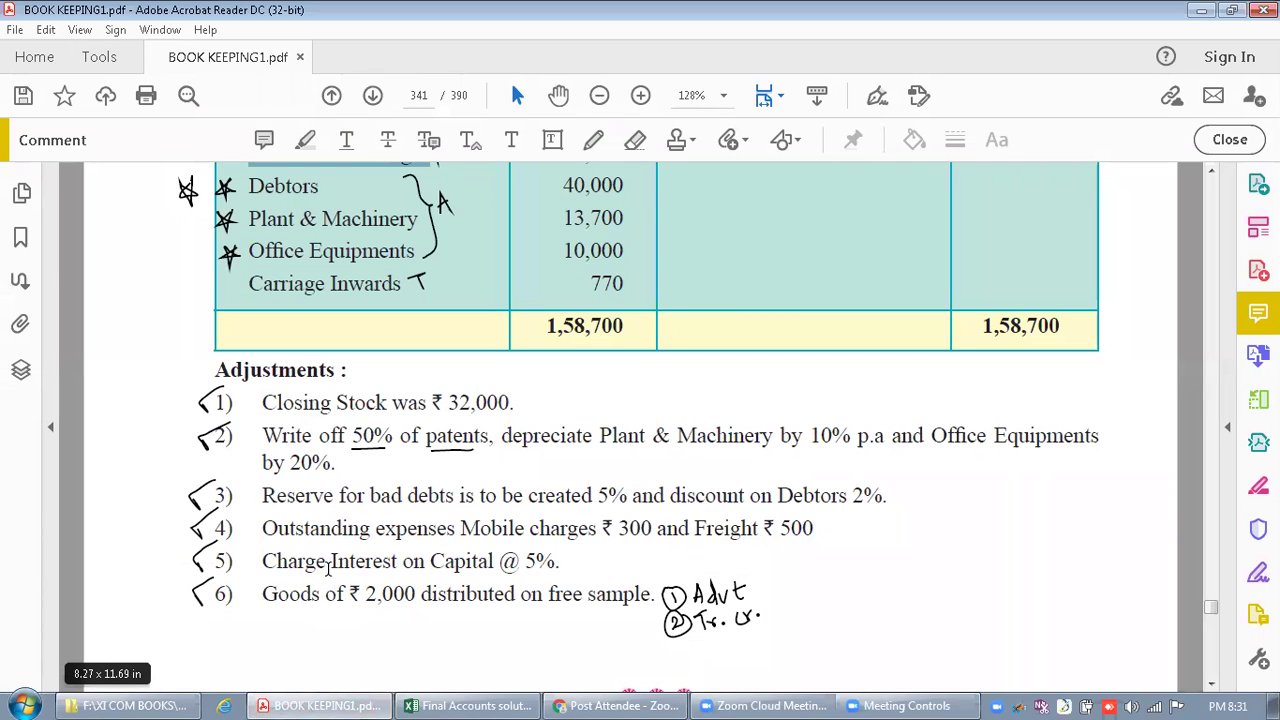
click(462, 702)
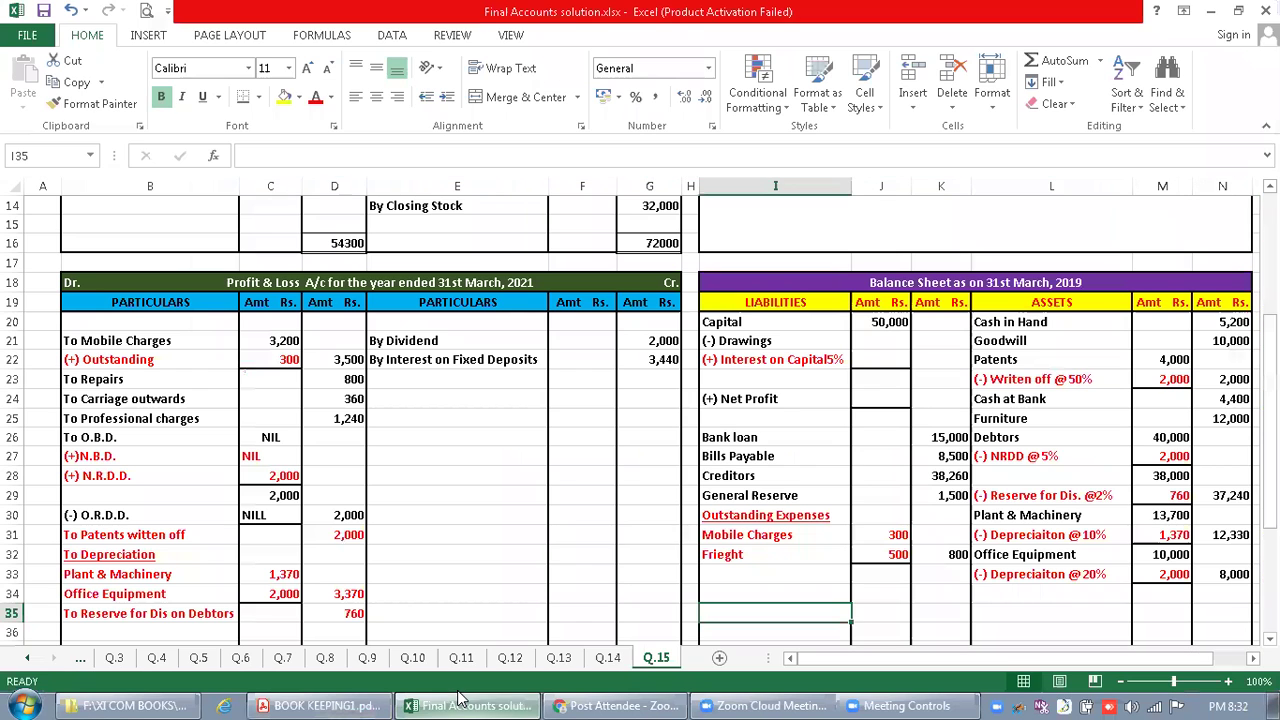
click(880, 356)
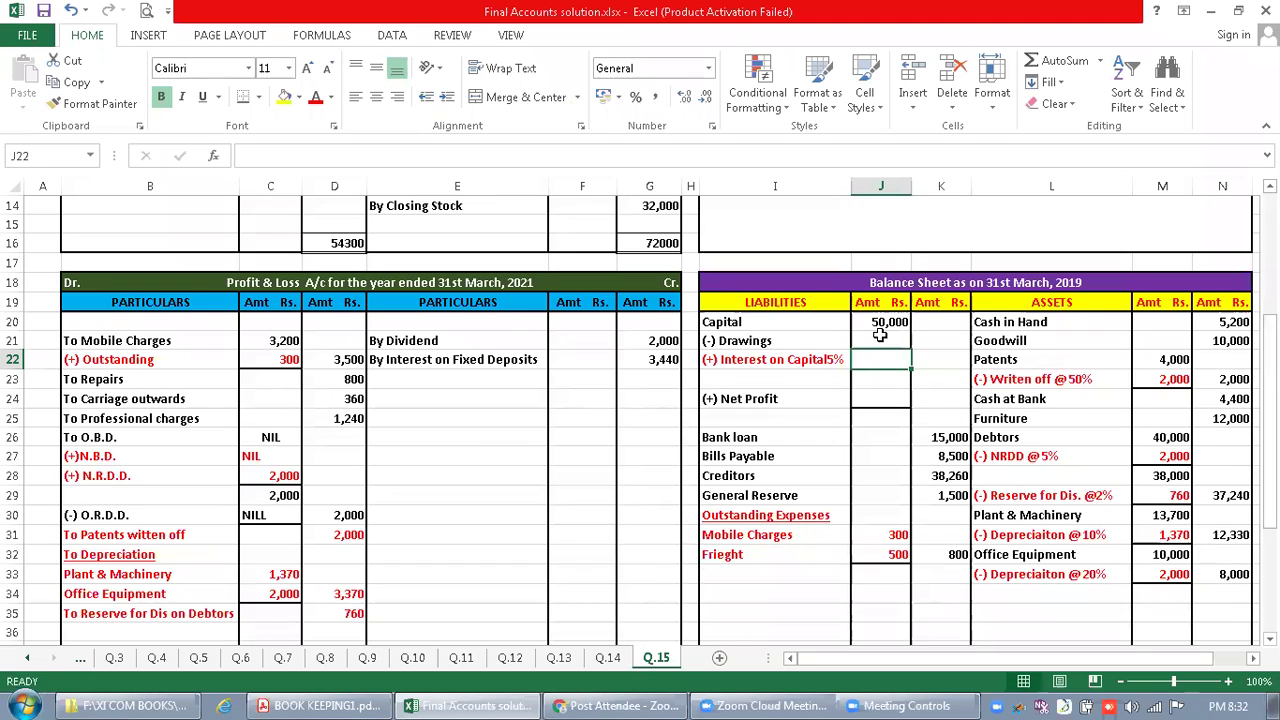
click(880, 336)
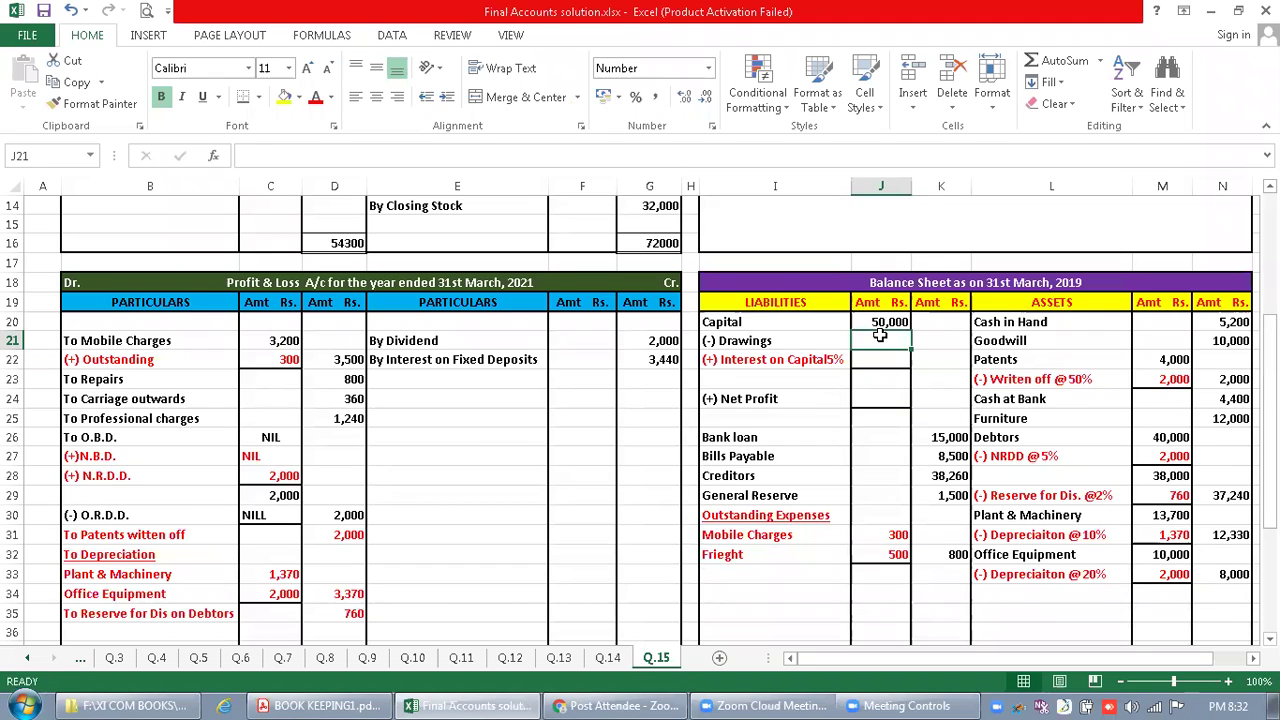
text(NIL)
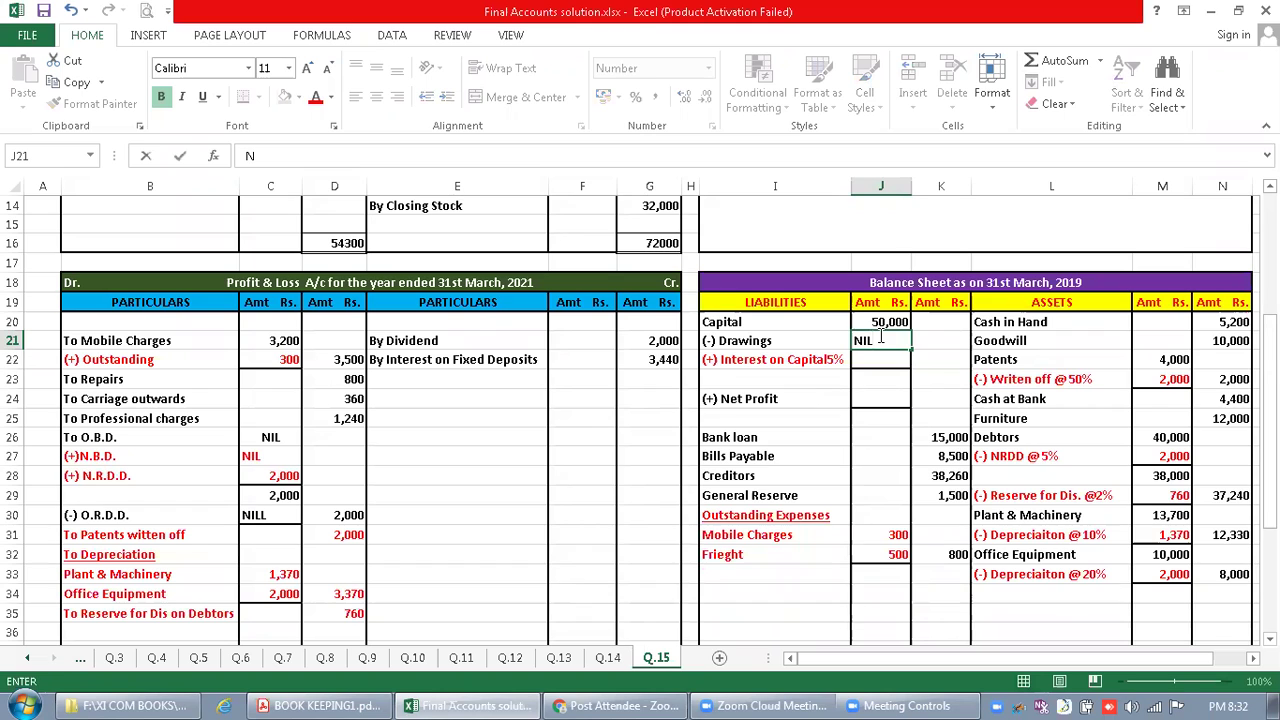
Enter 2,500 for interest on capital in J22 and the capital subtotal 52,500 in J23
click(891, 356)
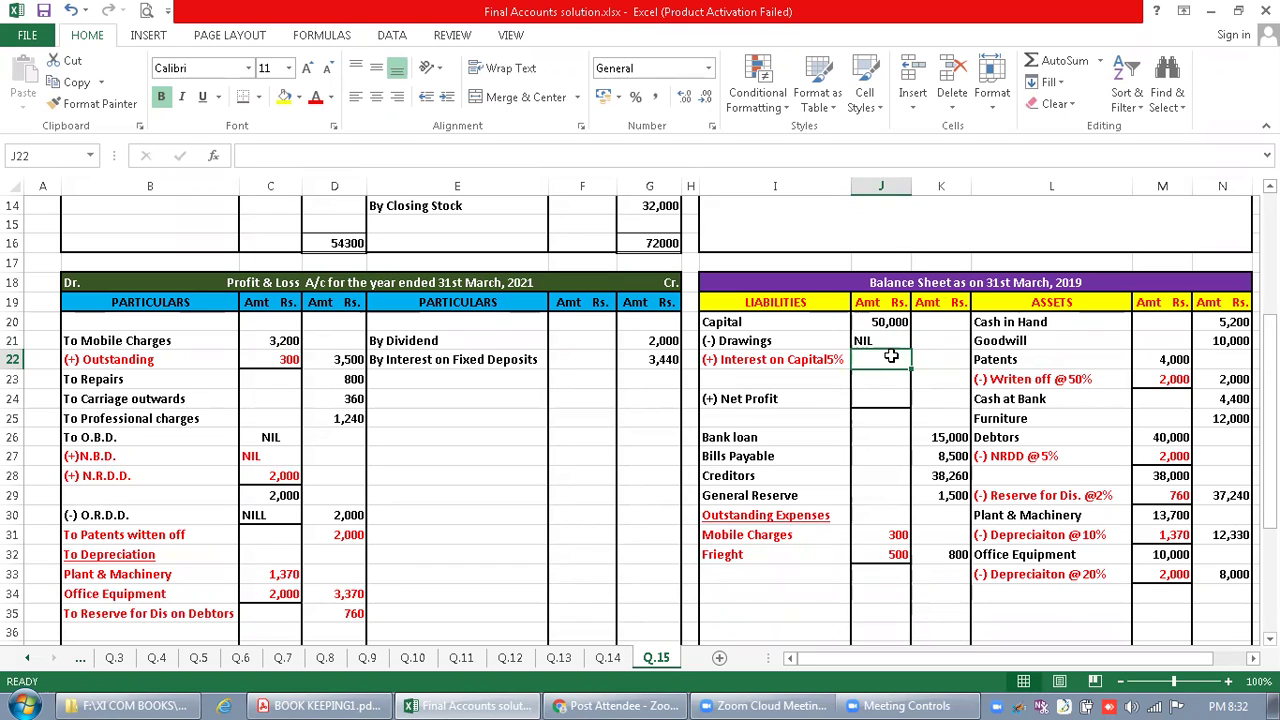
text(2,500)
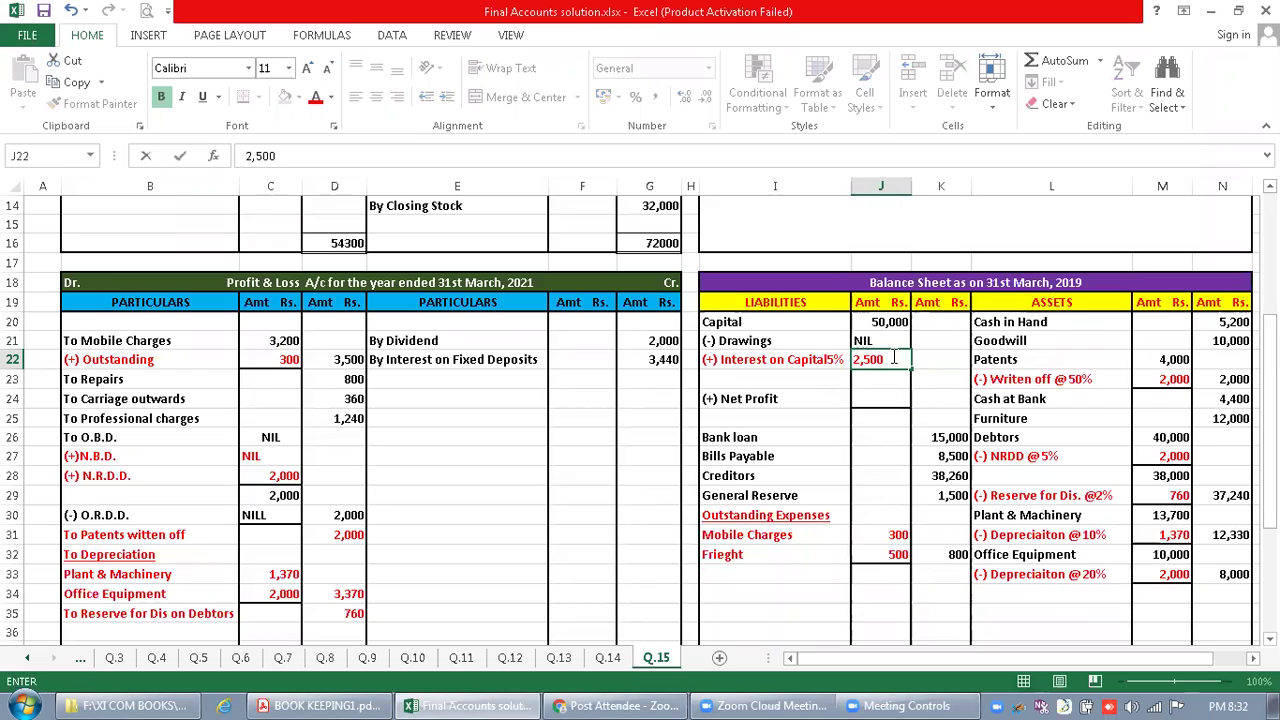
key(Return)
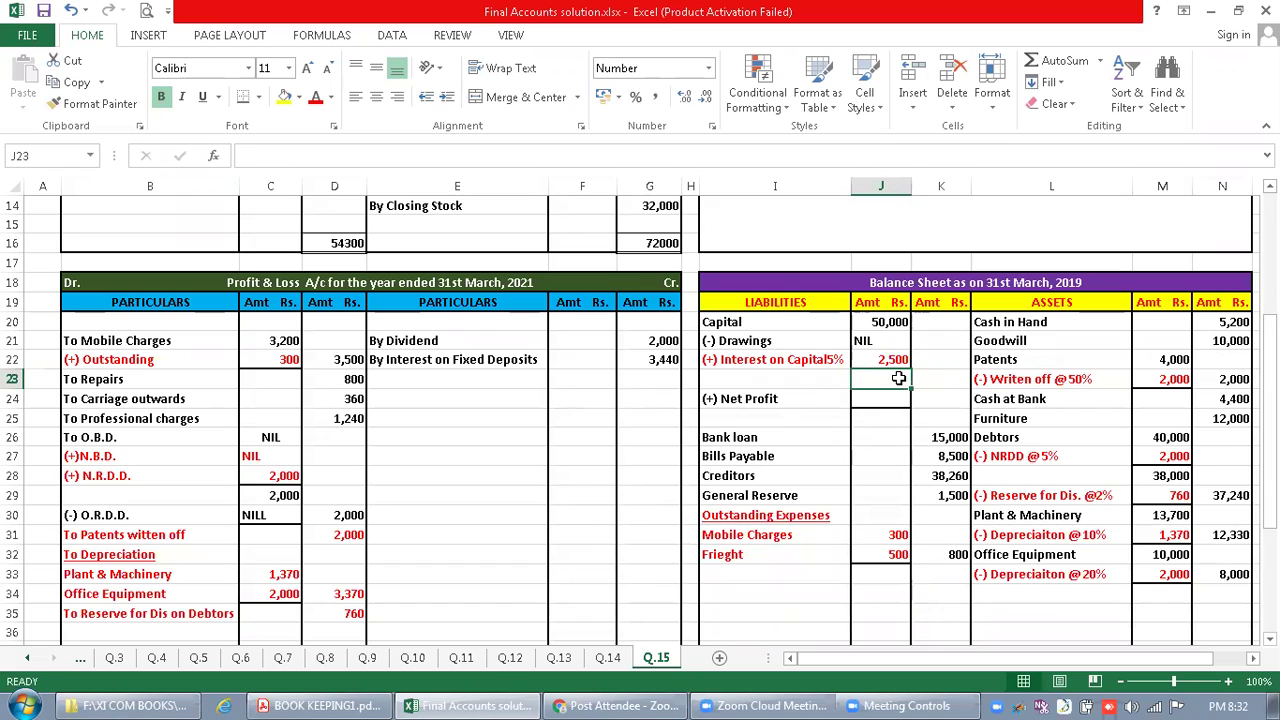
text(52,00)
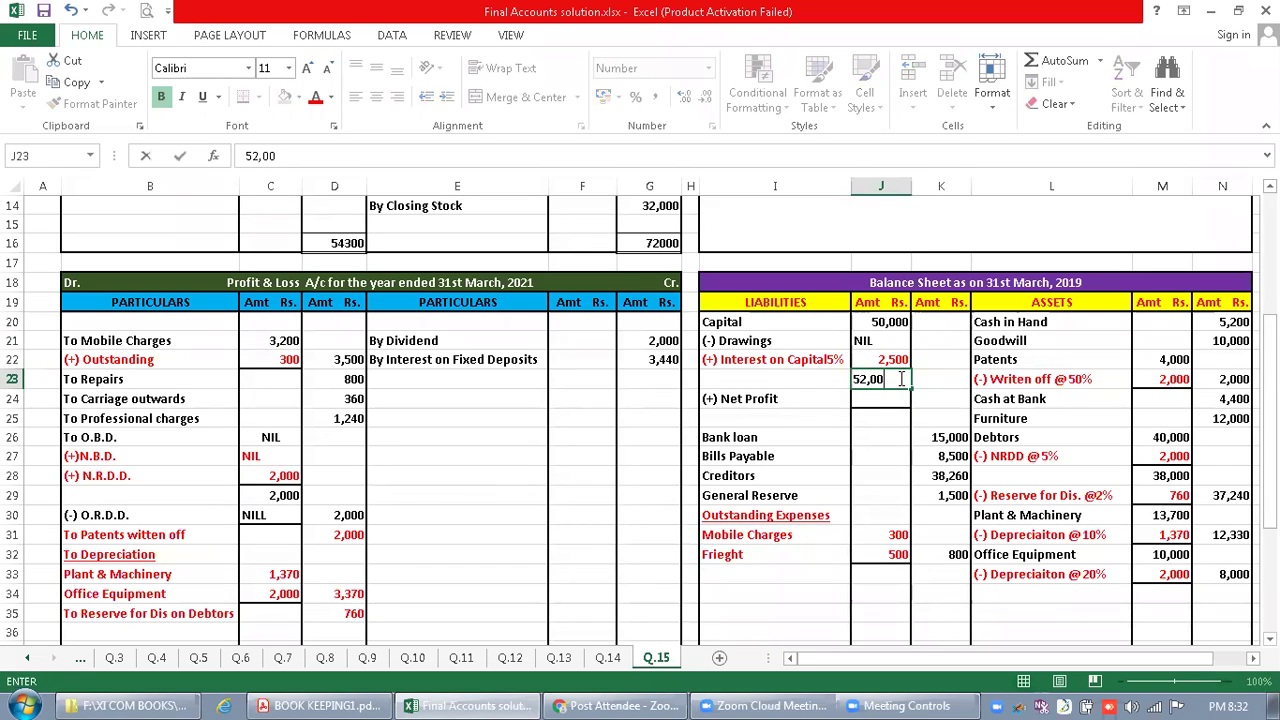
key(BackSpace)
key(BackSpace)
text(500)
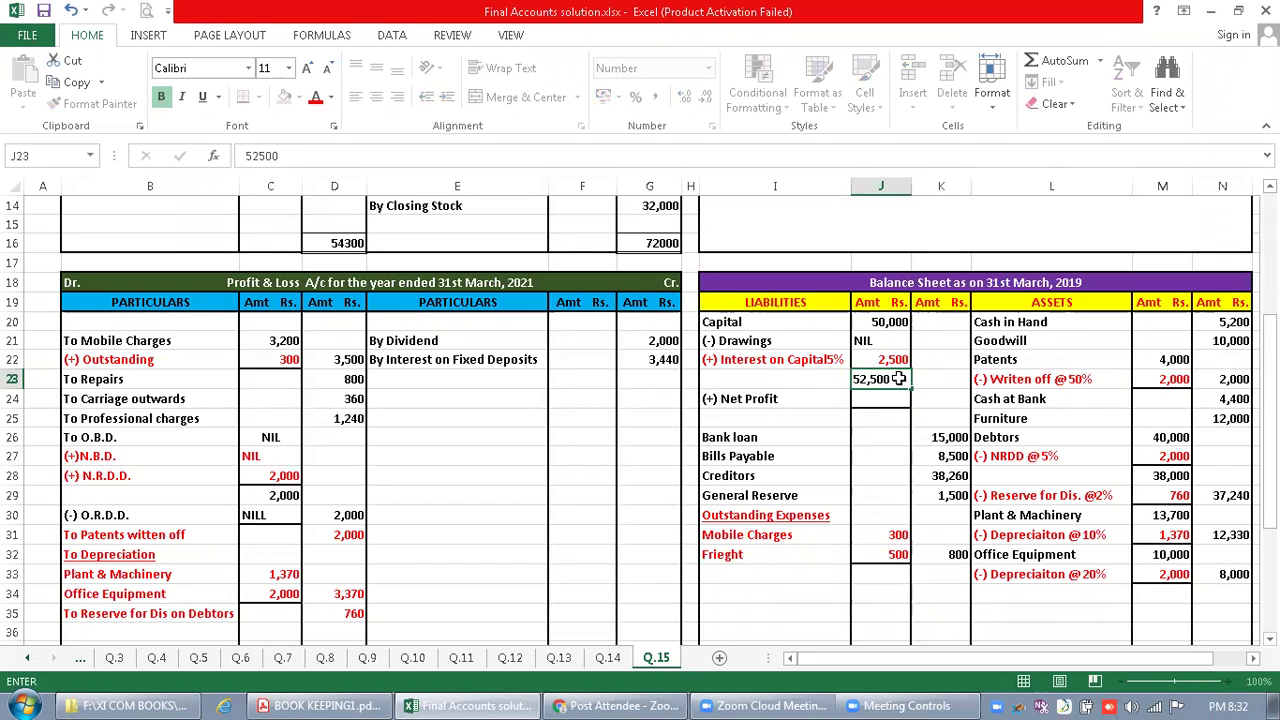
key(Return)
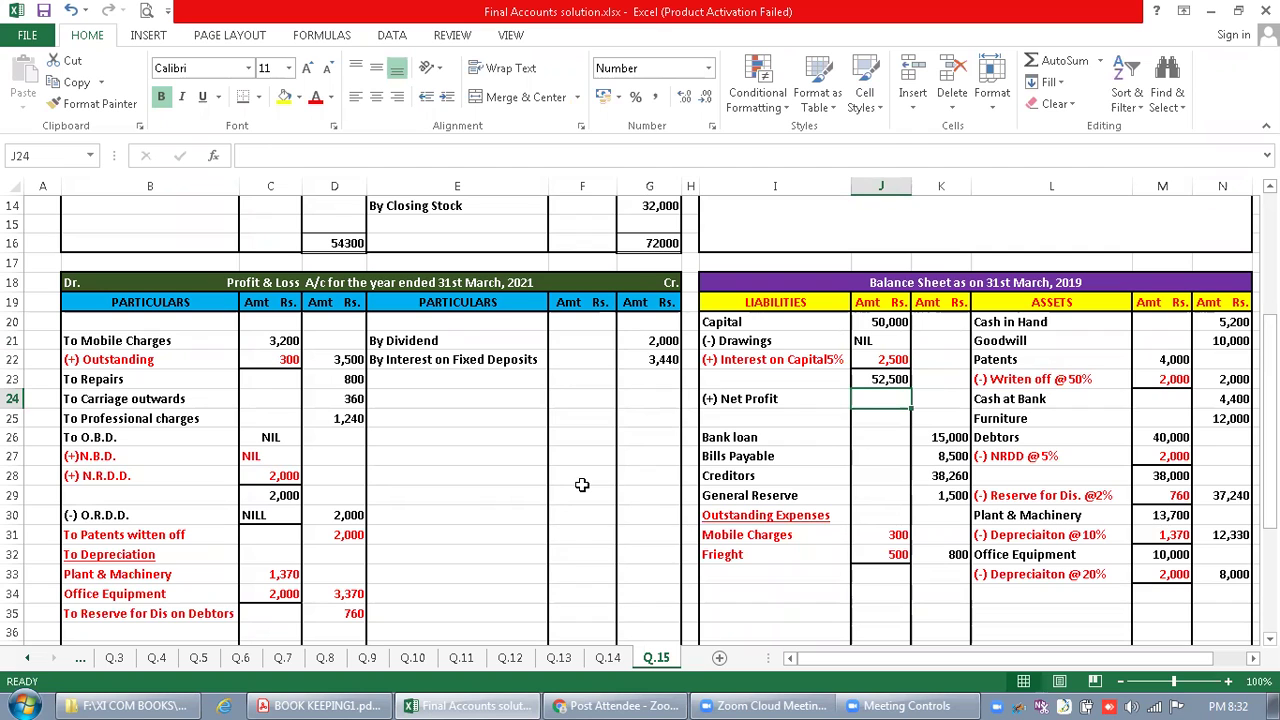
Add "To Interest on Capital @ 5%" in B36 of the Profit & Loss account with 2,500 in D36
scroll(708, 447, down, 2)
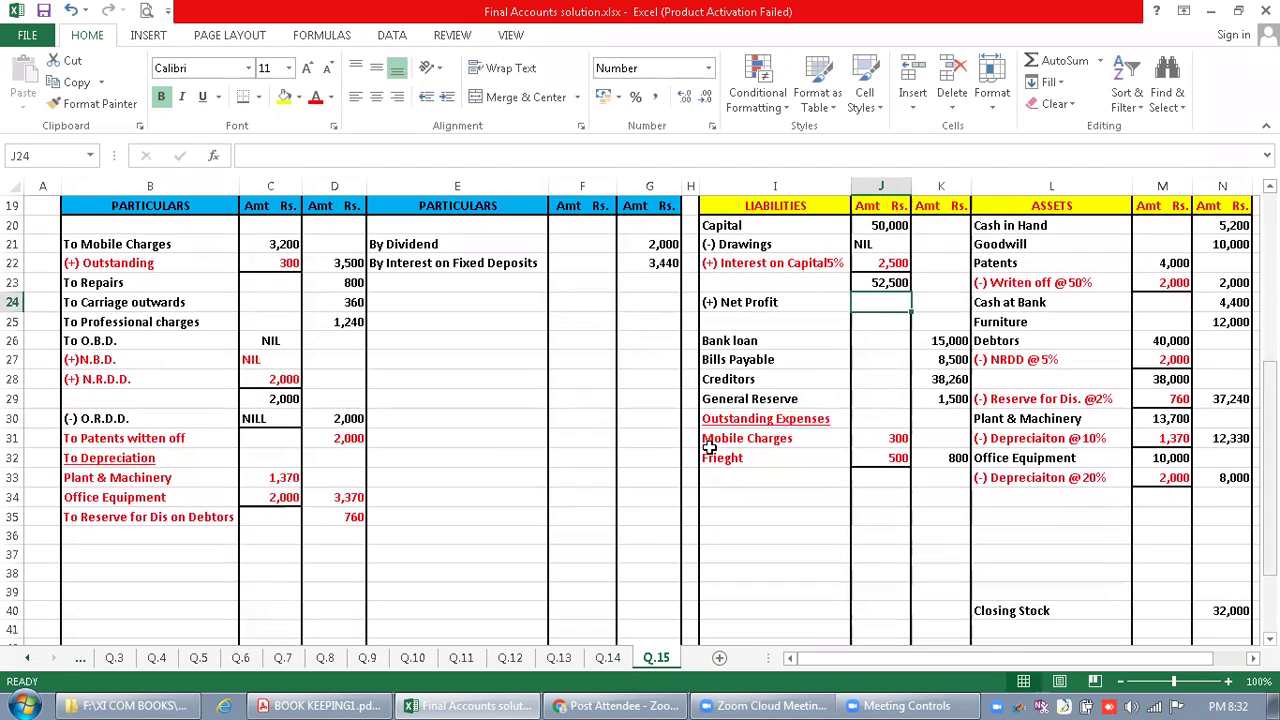
click(192, 534)
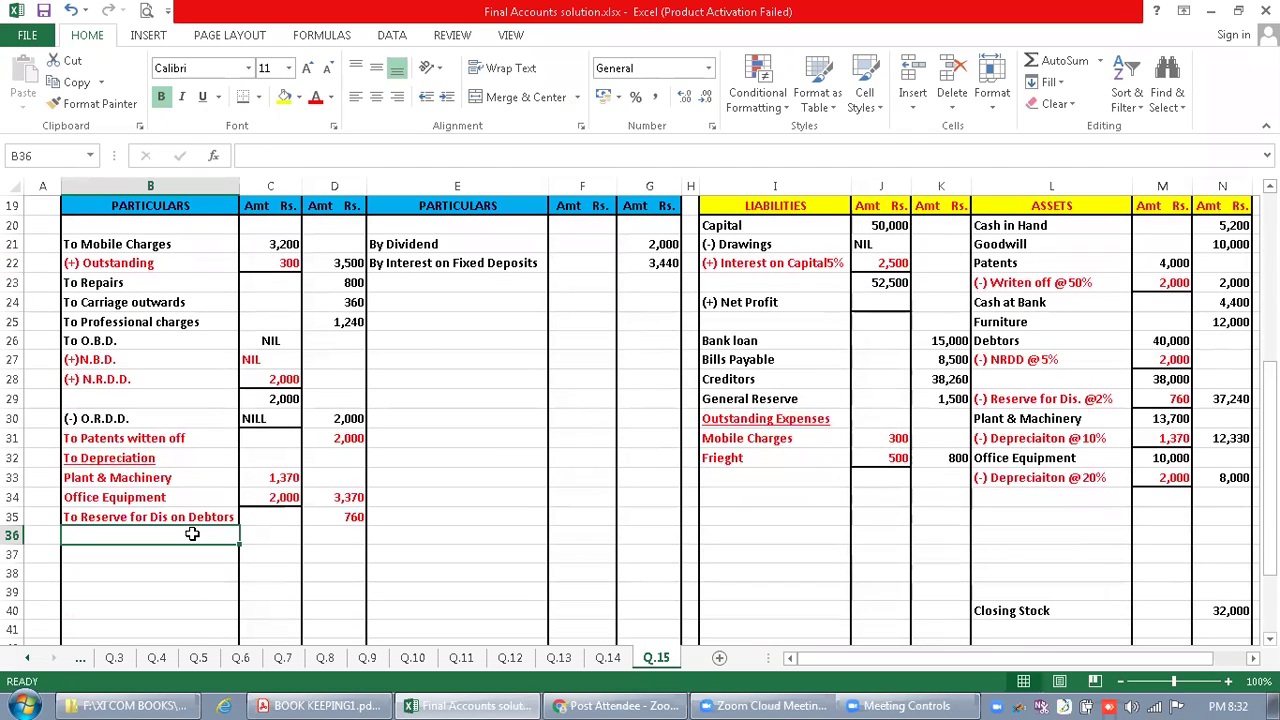
text(To Interest on )
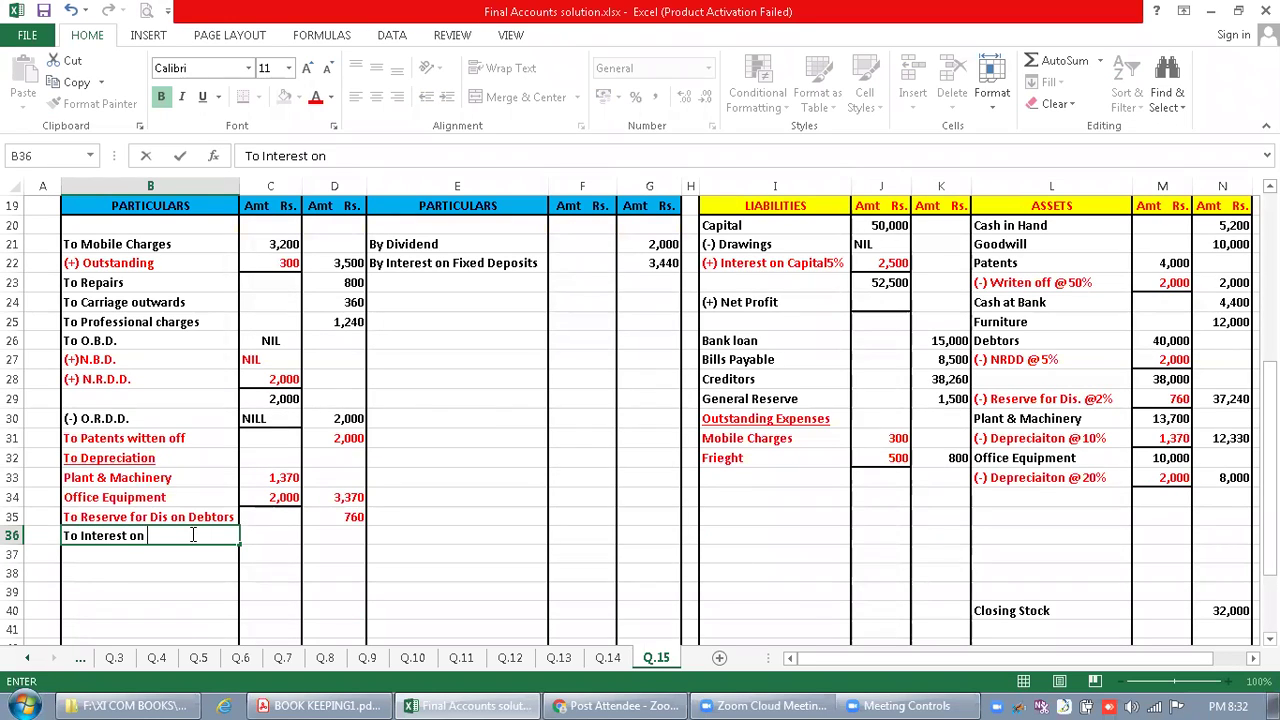
text(Capital @ 5%)
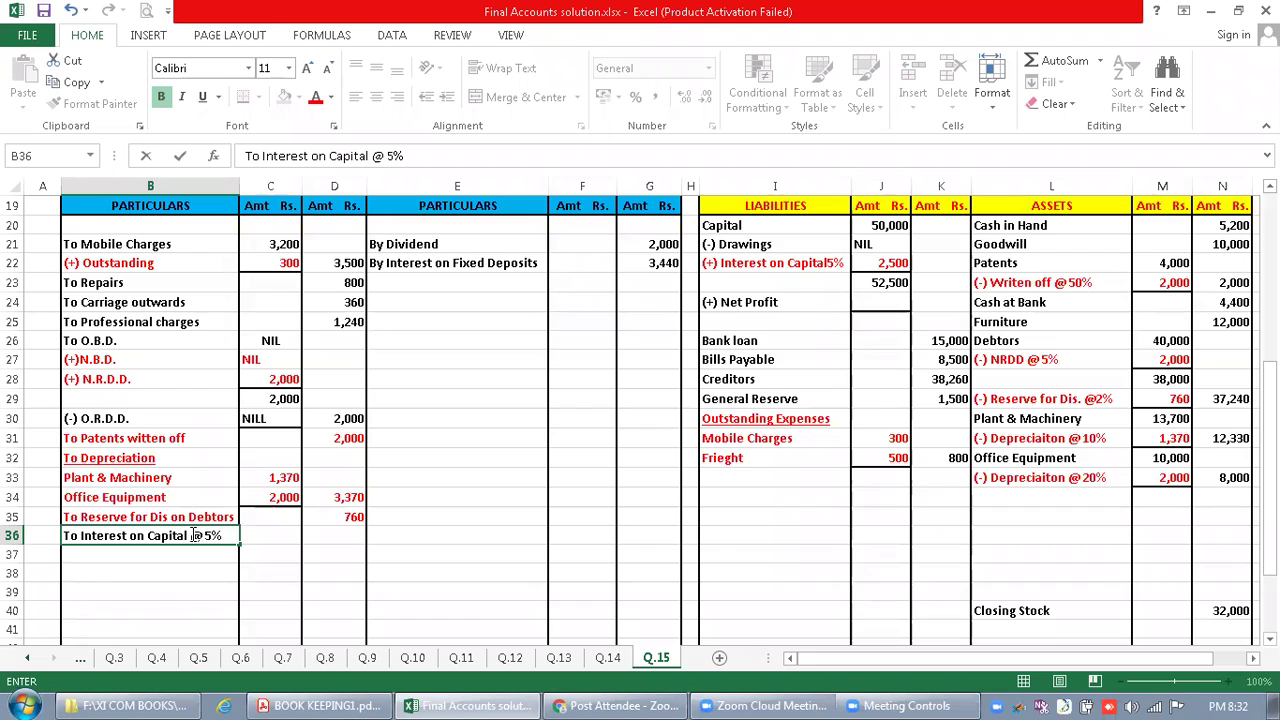
click(335, 541)
text(2,500)
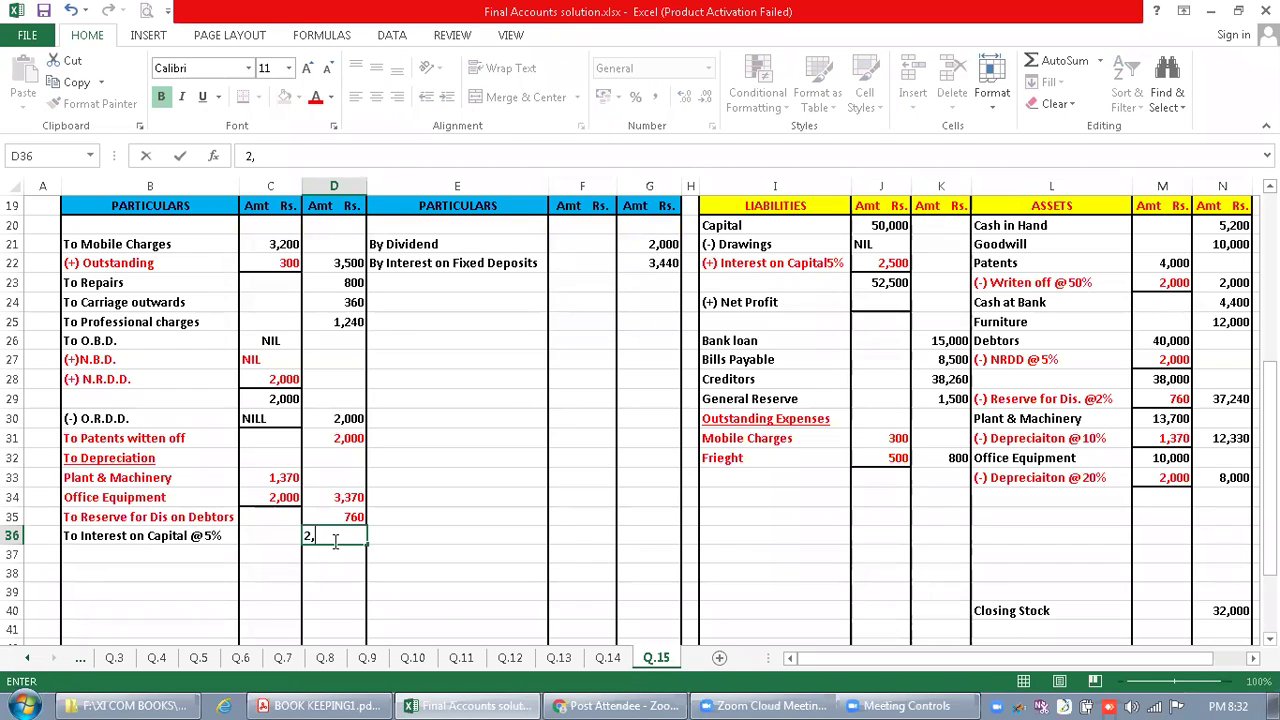
key(Return)
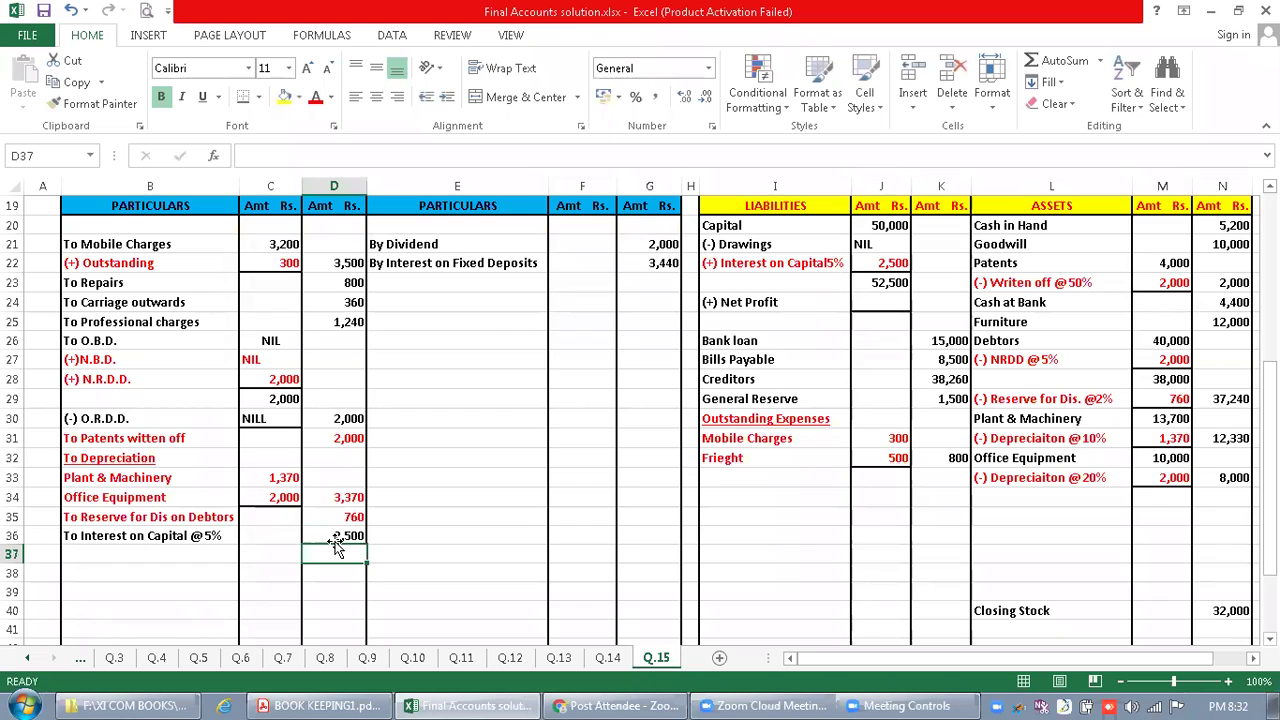
Check the free-sample adjustment in the PDF and add "By Goods Distributed as free sample" in E7:E8 with 2,000 in G8
click(322, 698)
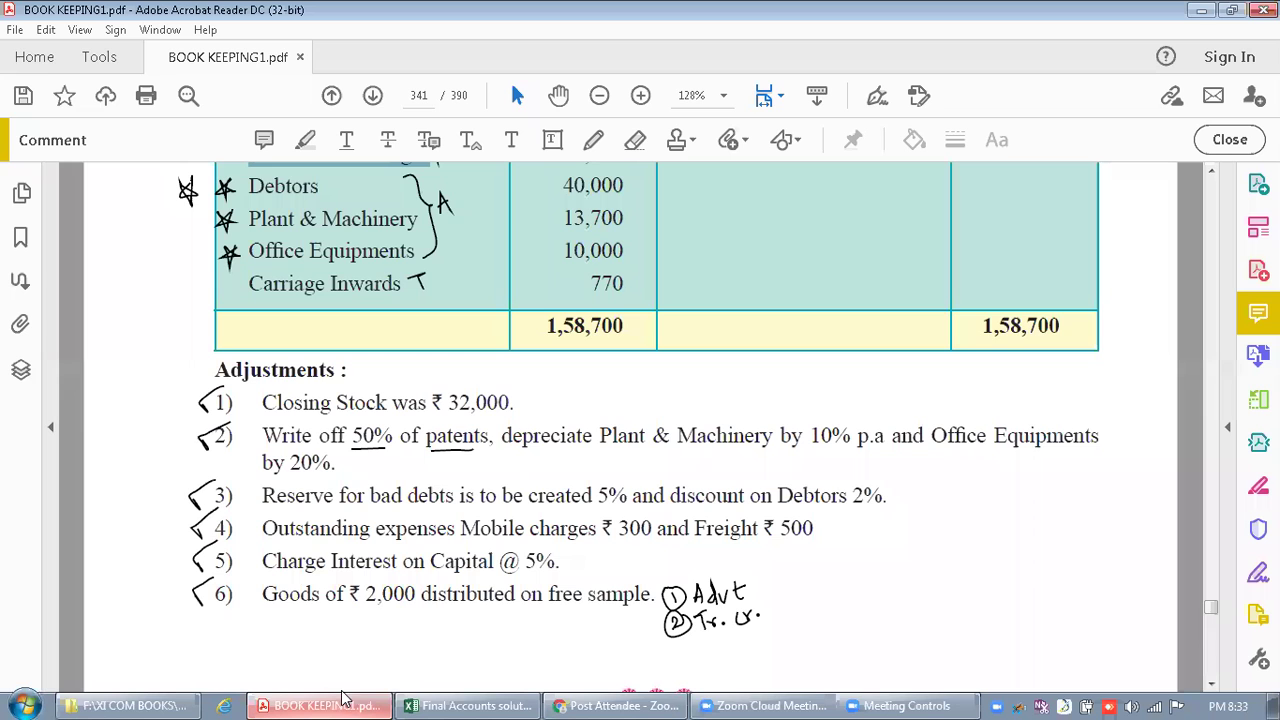
click(465, 705)
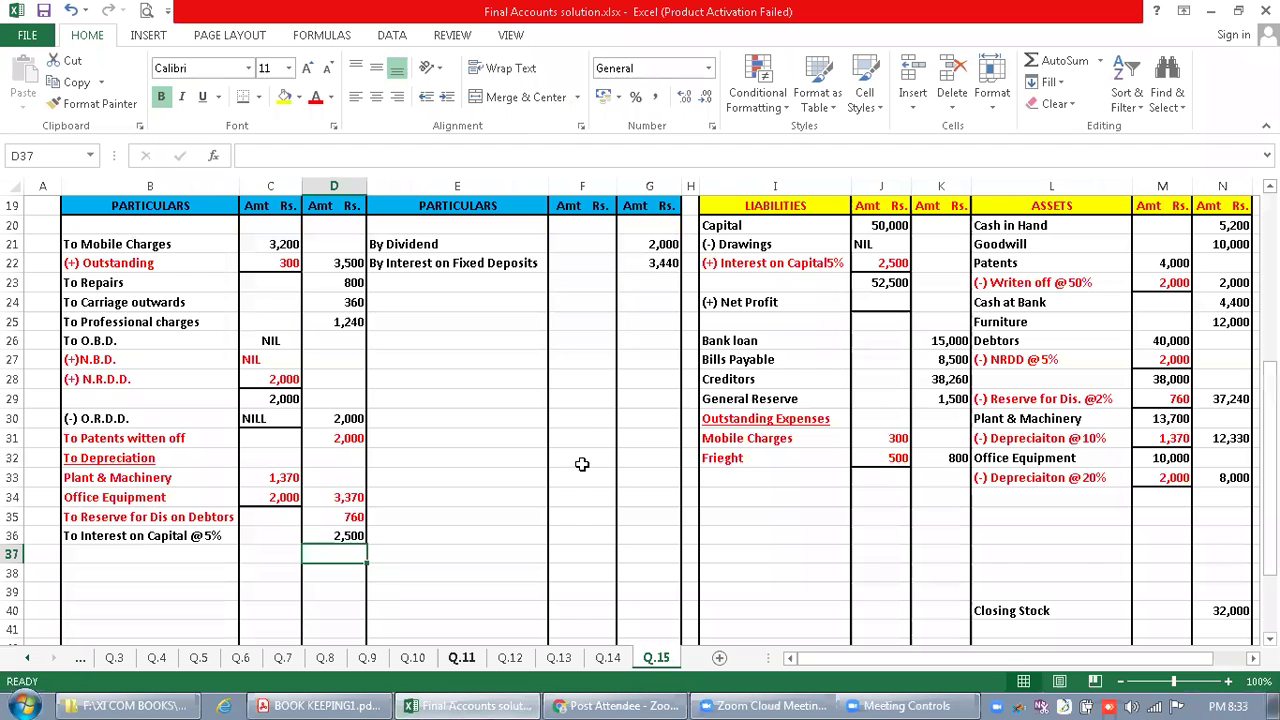
click(520, 312)
key(Up)
key(Up)
key(Up)
key(Up)
key(Up)
key(Up)
key(Up)
key(Up)
key(Up)
key(Up)
key(Up)
key(Up)
key(Up)
key(Up)
key(Up)
key(Up)
key(Up)
key(Up)
key(Up)
key(Up)
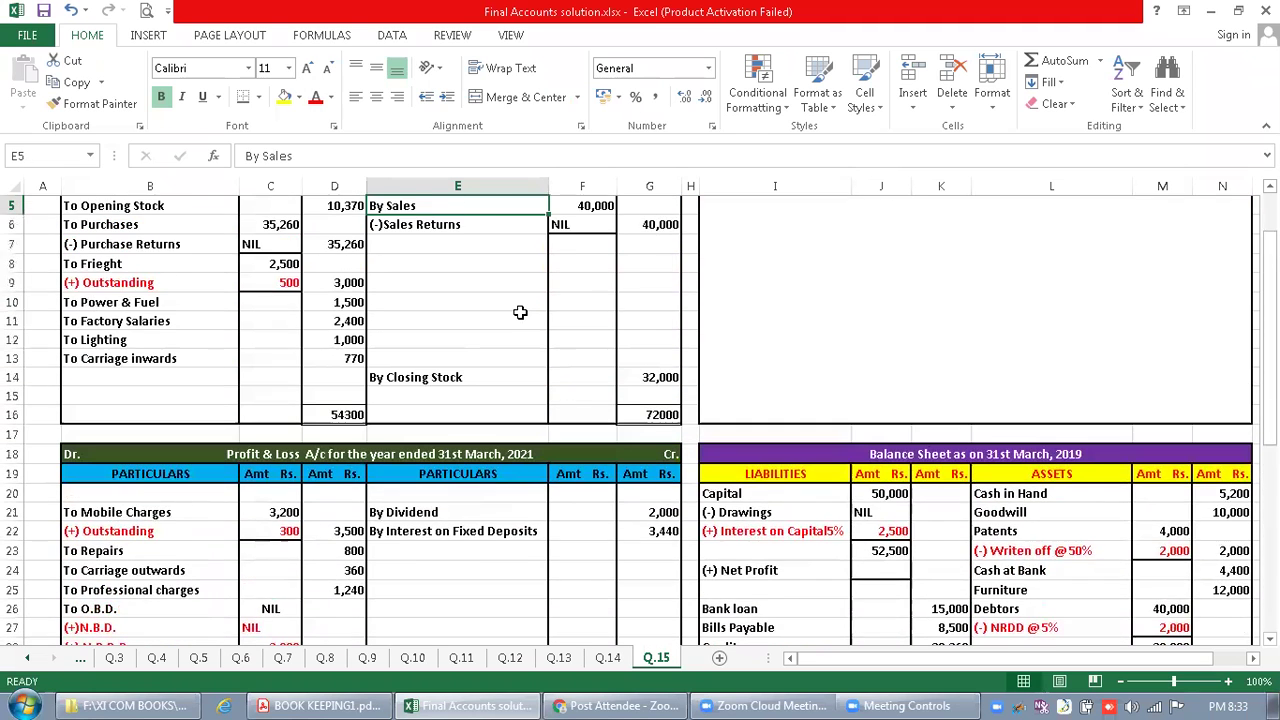
key(Up)
key(Down)
key(Down)
key(Down)
key(Down)
key(Up)
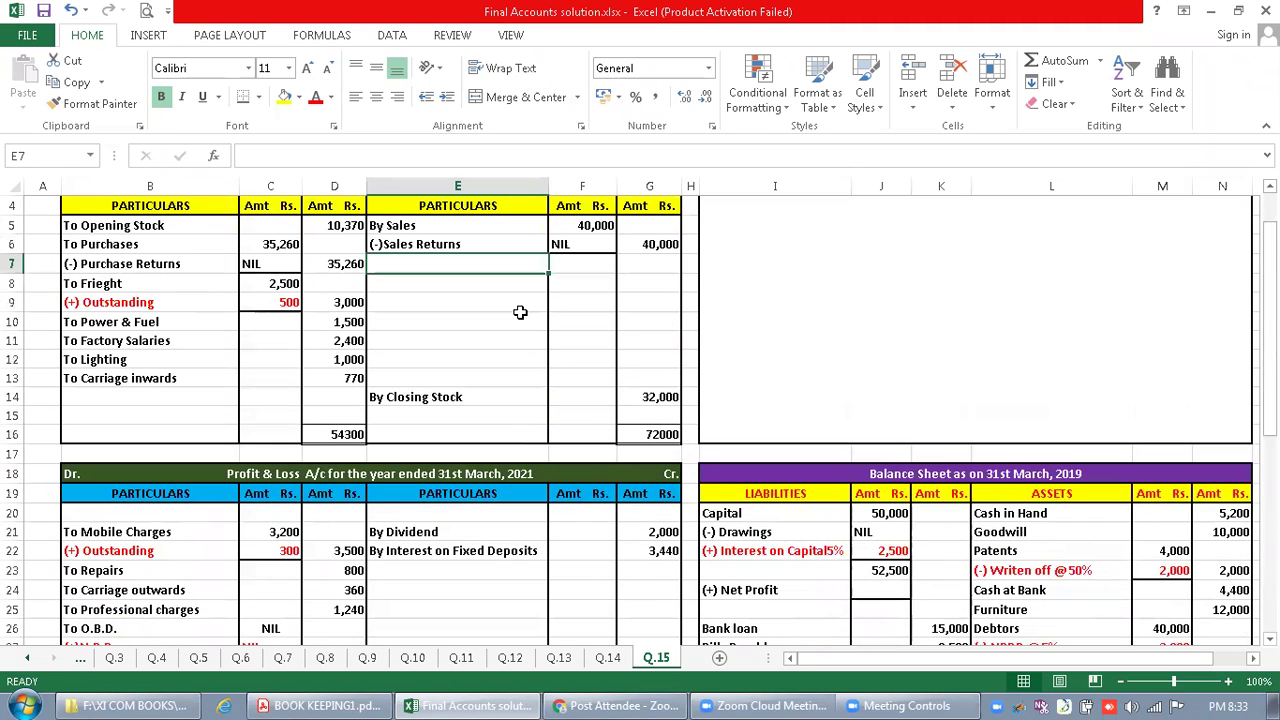
text(By Goods Distributed a)
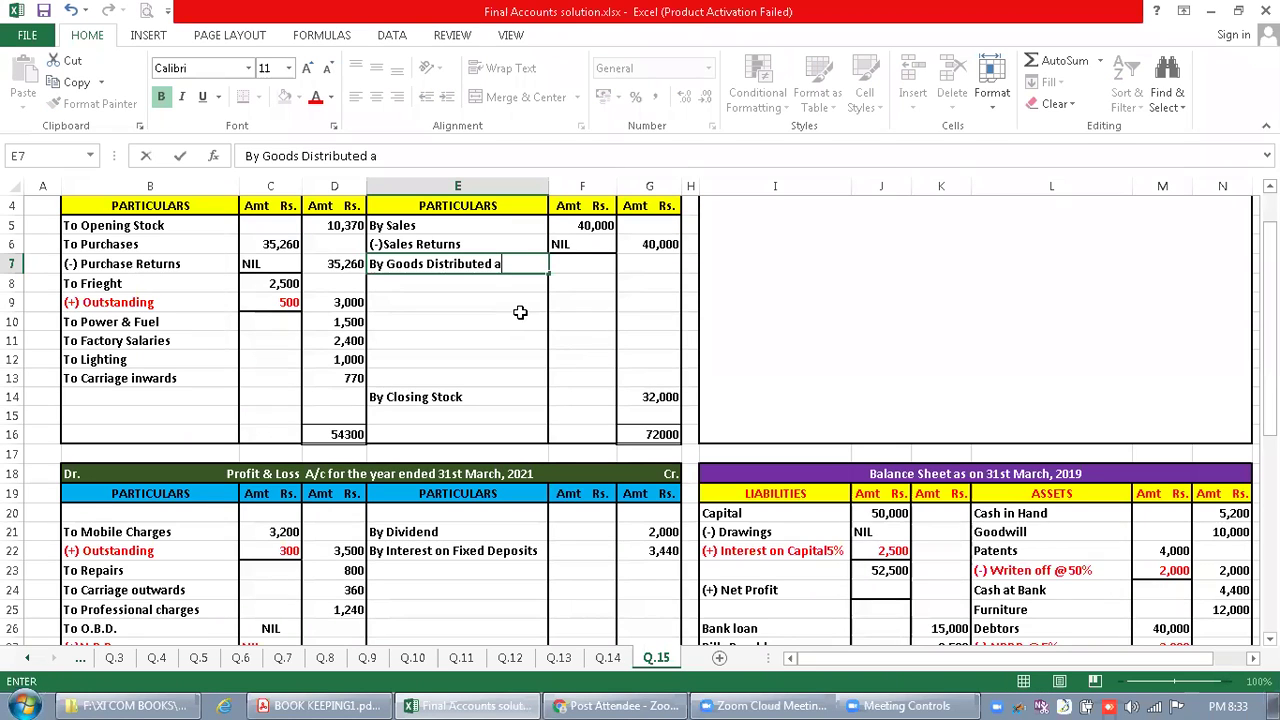
text(s free)
key(Return)
text(sa)
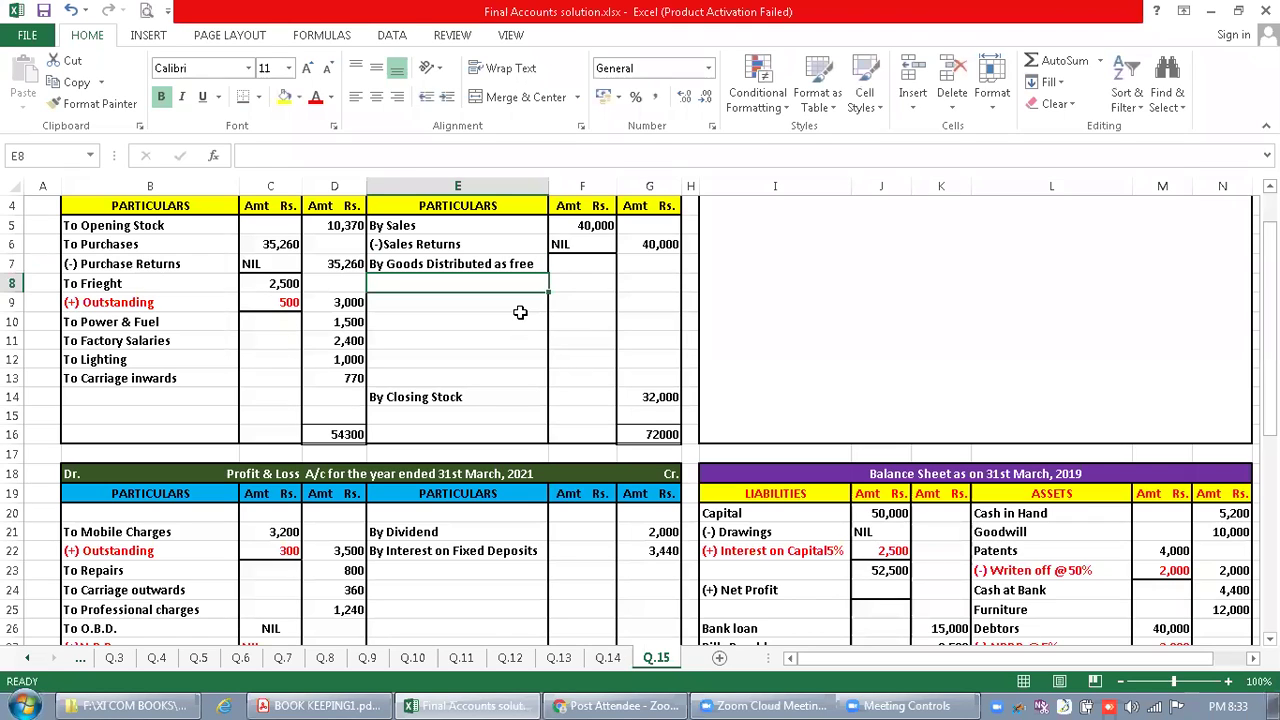
text(mple)
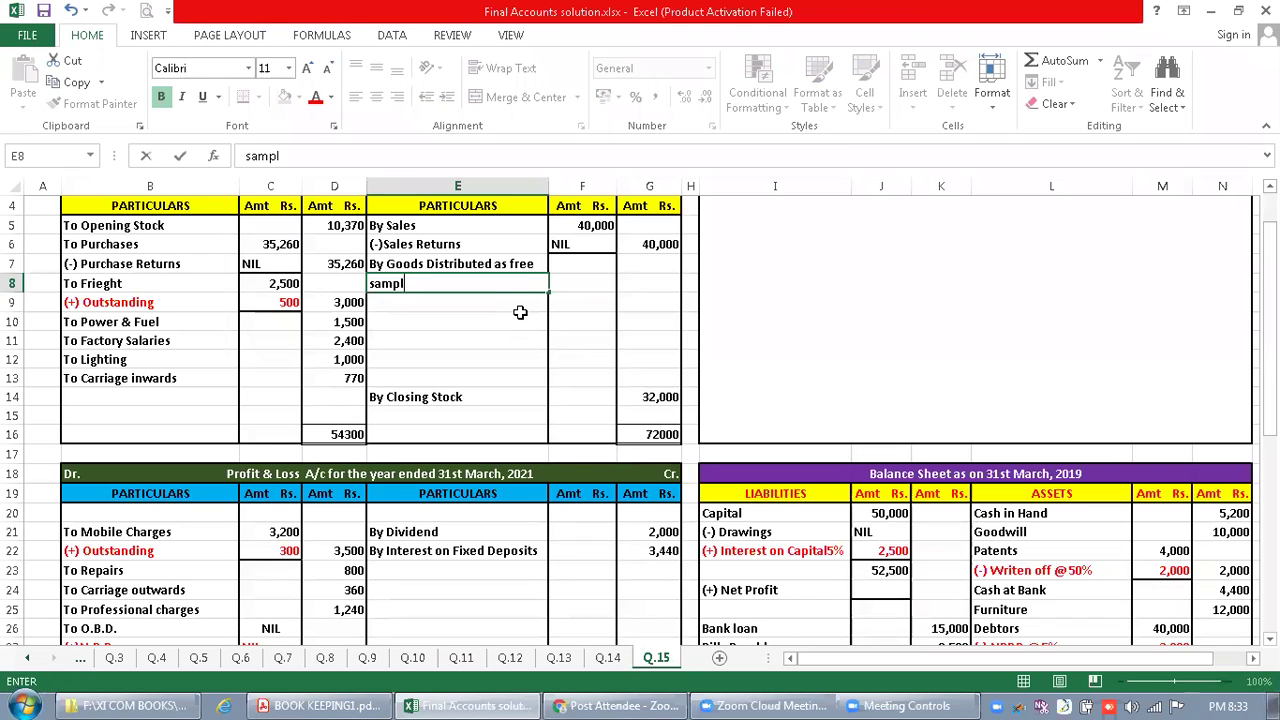
click(642, 285)
text(2,000)
key(Return)
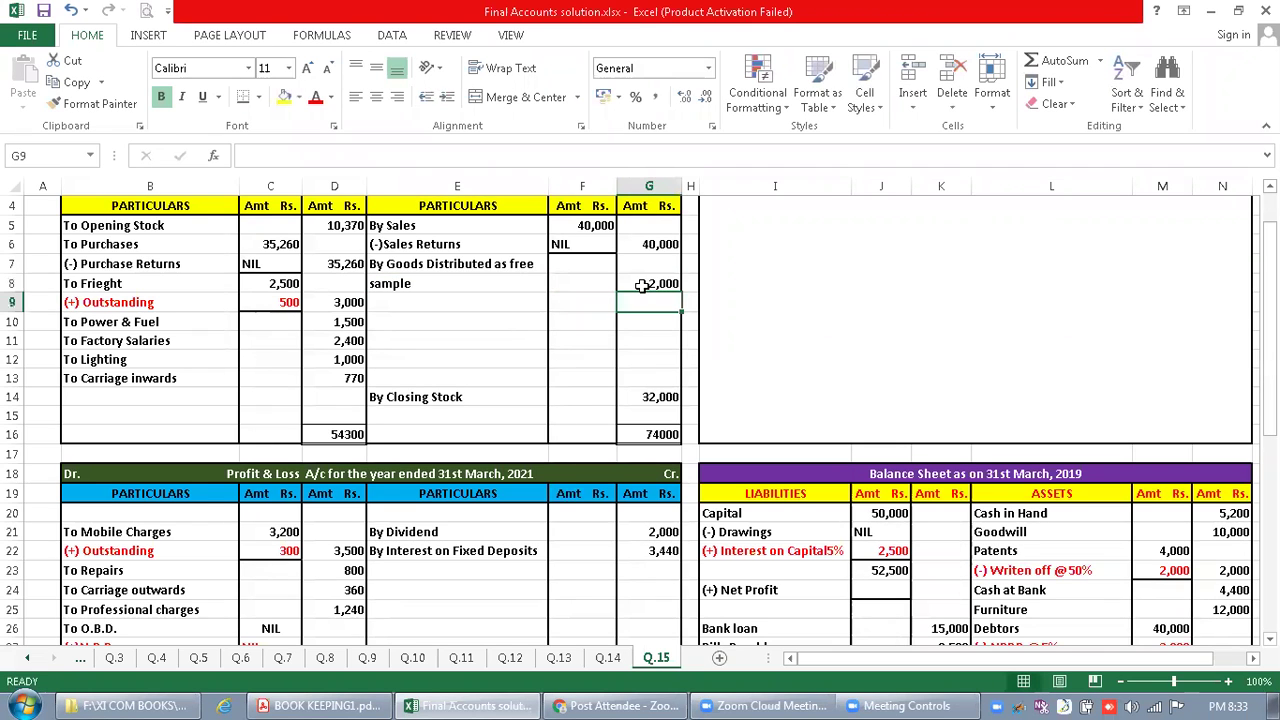
Add "To Distributed as free sample" in B37 of the Profit & Loss account with 2,000 in D37
drag(1269, 257, 1269, 332)
click(200, 479)
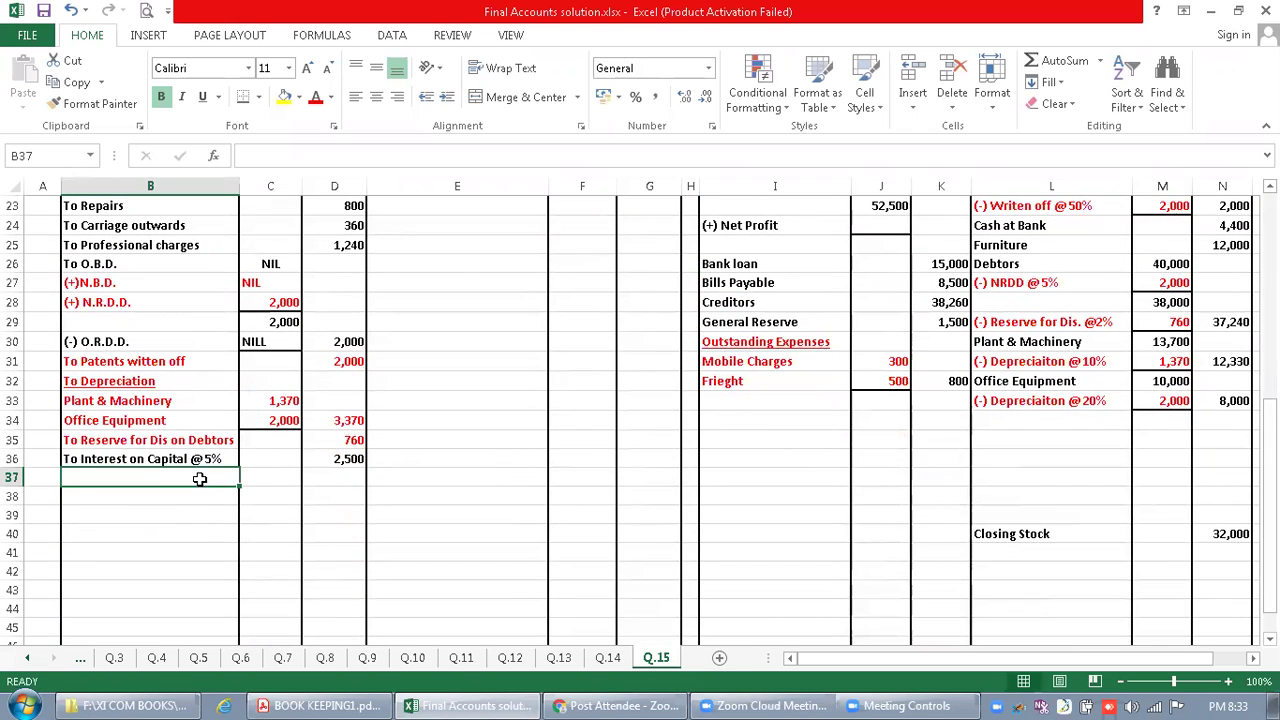
text(TO)
key(BackSpace)
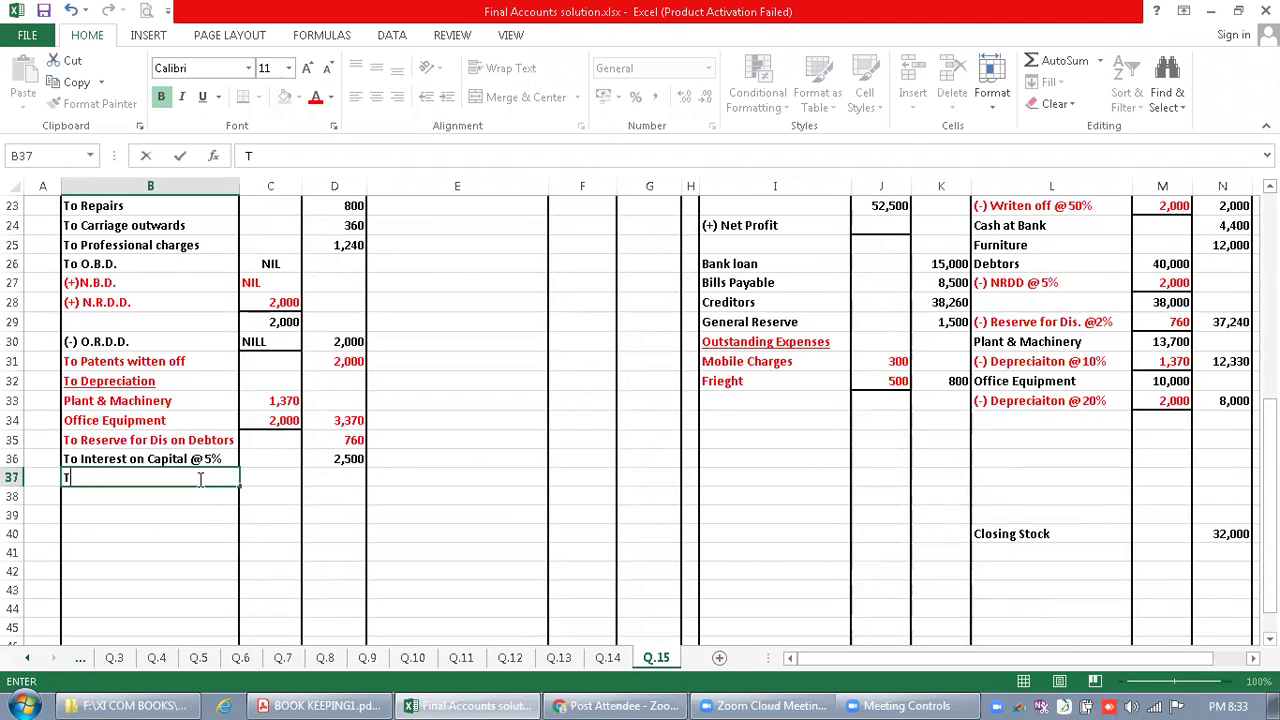
text(o D)
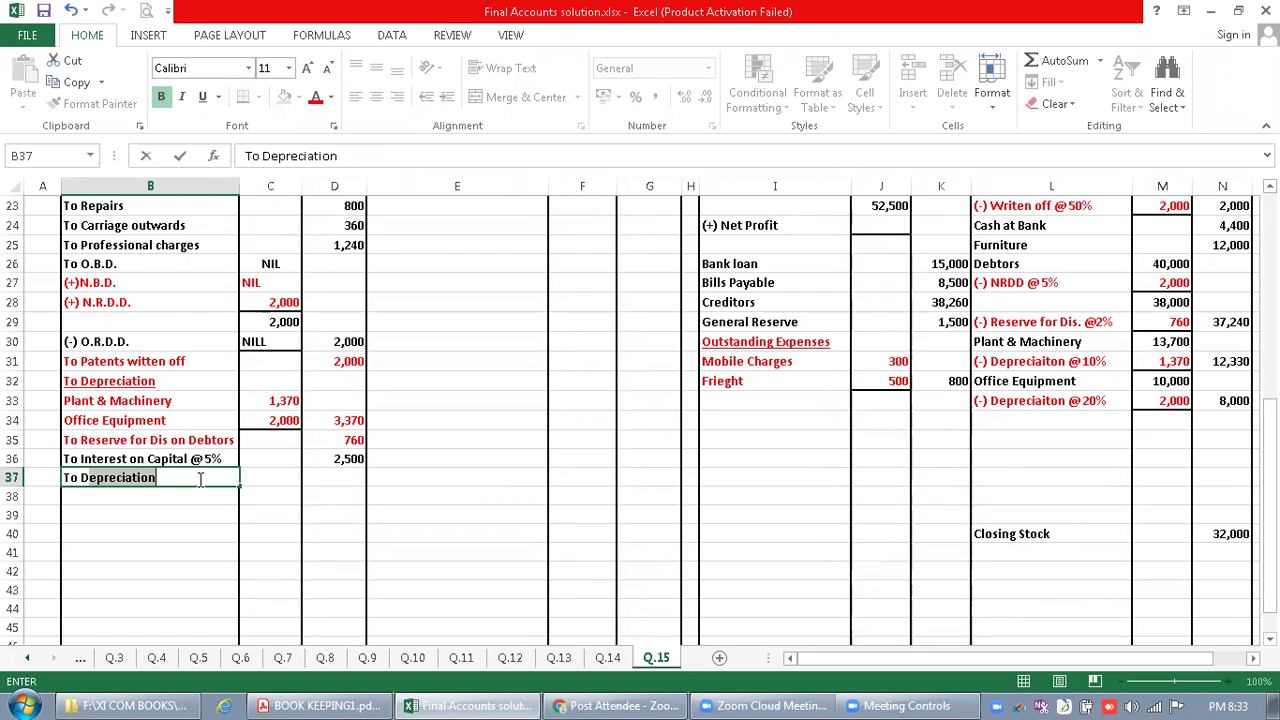
text(istribut)
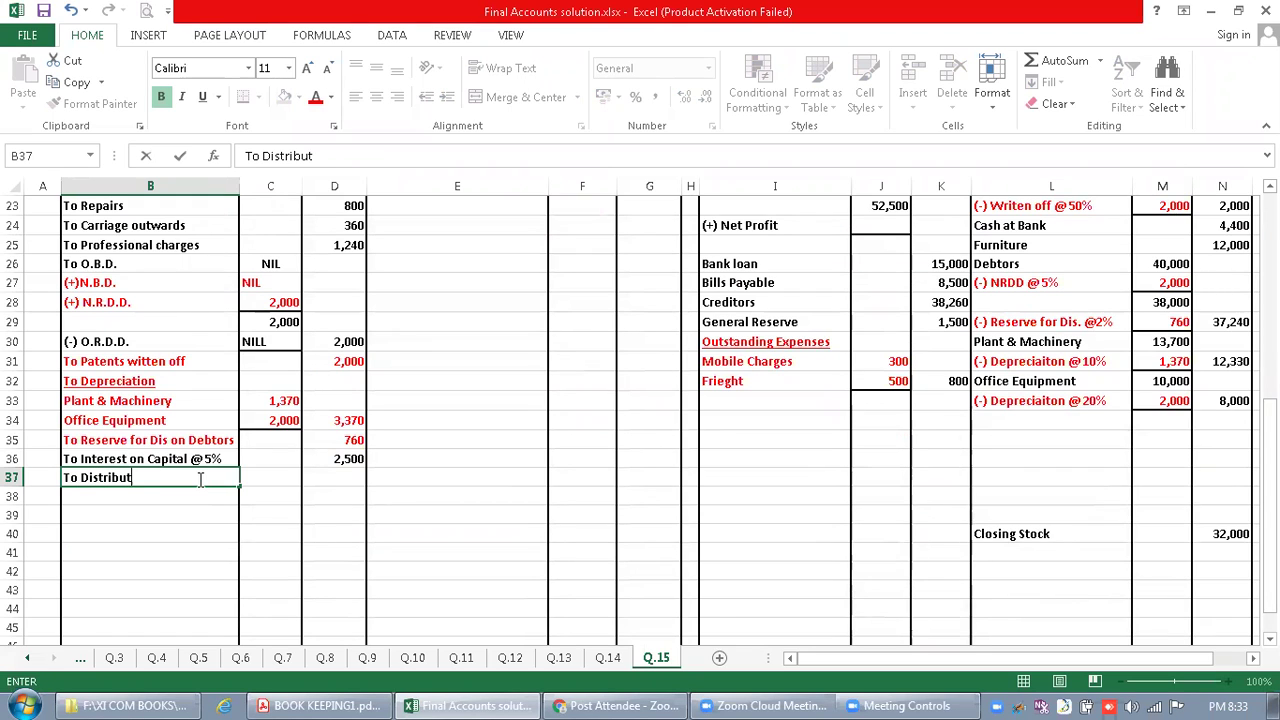
text(ed as free sample)
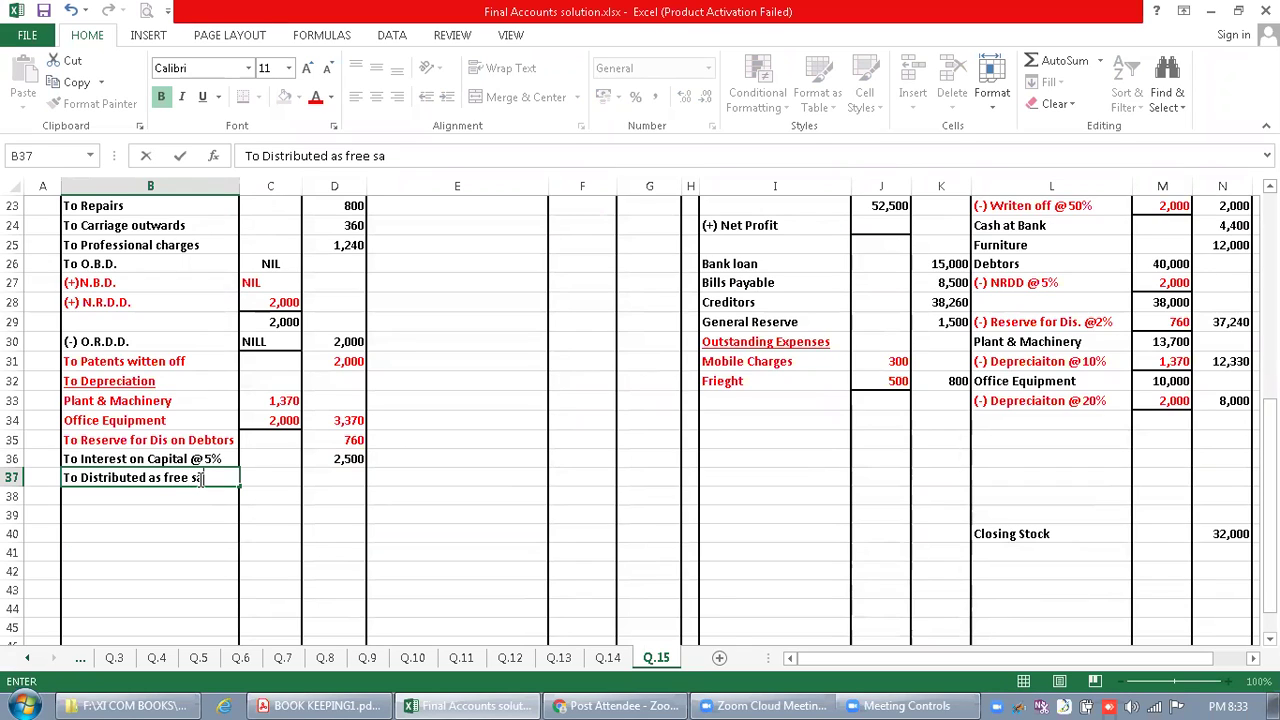
click(323, 479)
text(2,000)
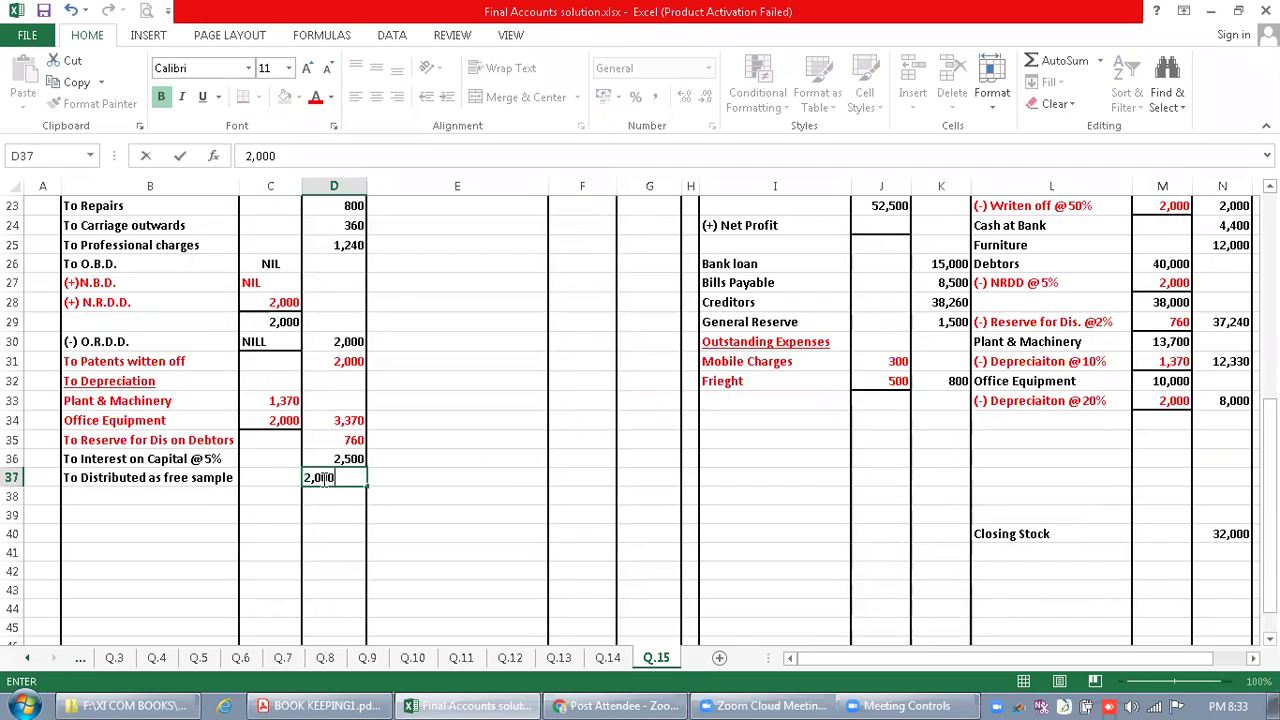
key(Return)
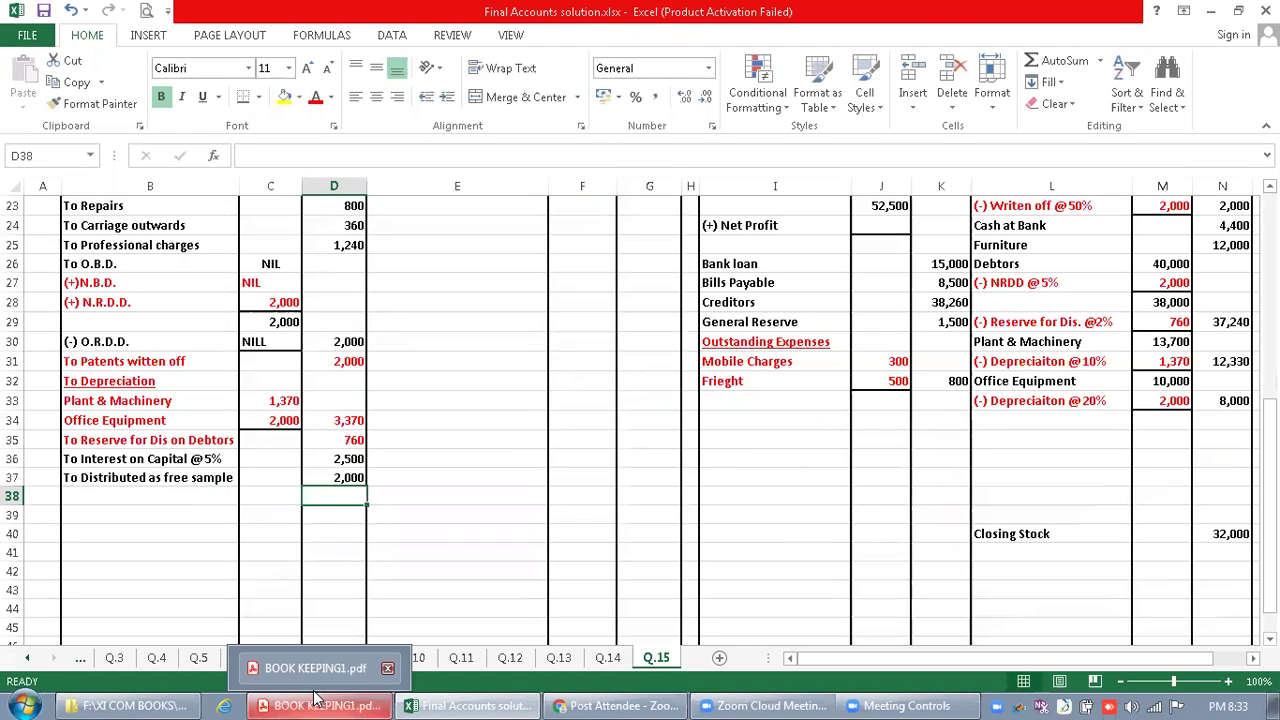
Remove the blank row above the Trading account totals and set the debit total in D15 to 74,000
scroll(585, 400, up, 7)
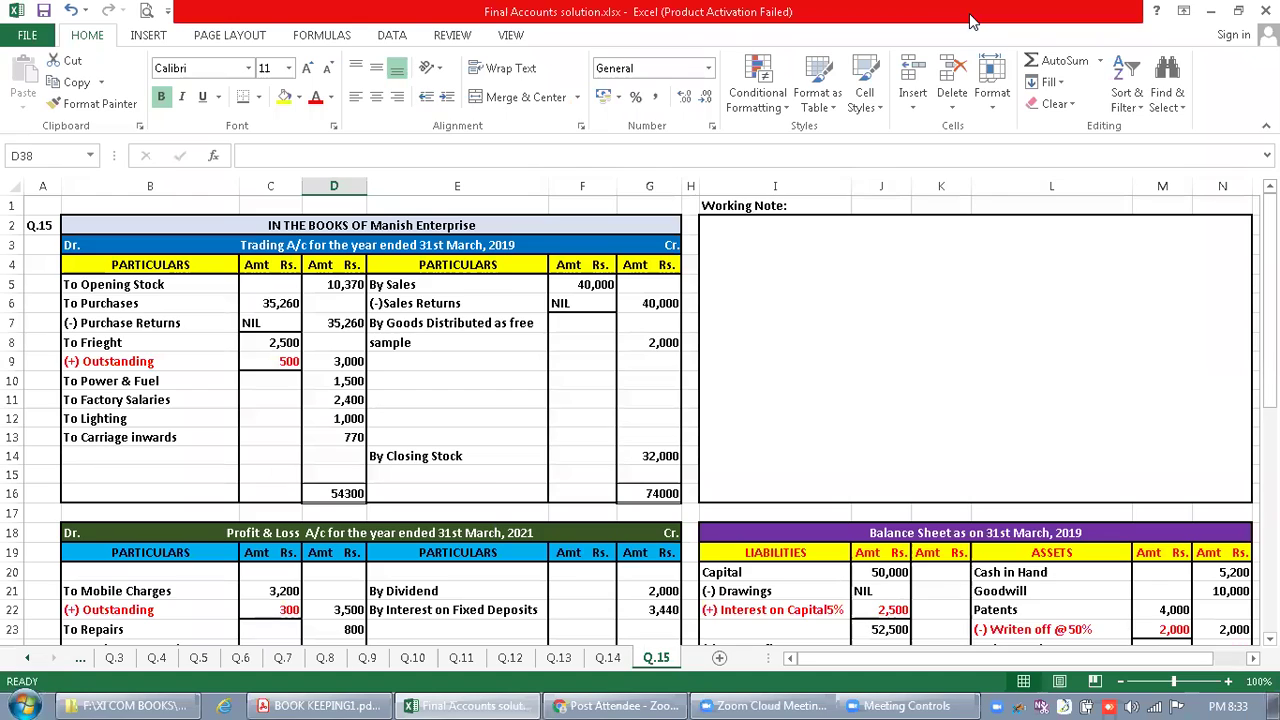
key(ctrl+z)
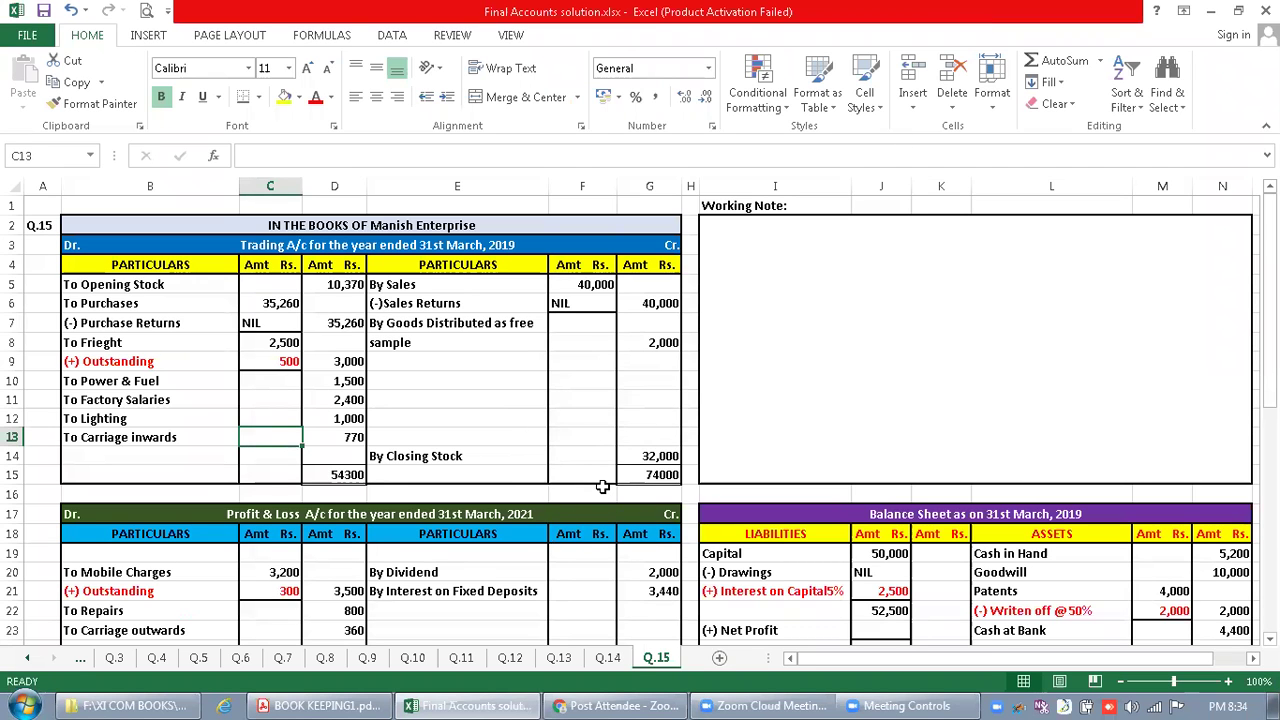
click(317, 471)
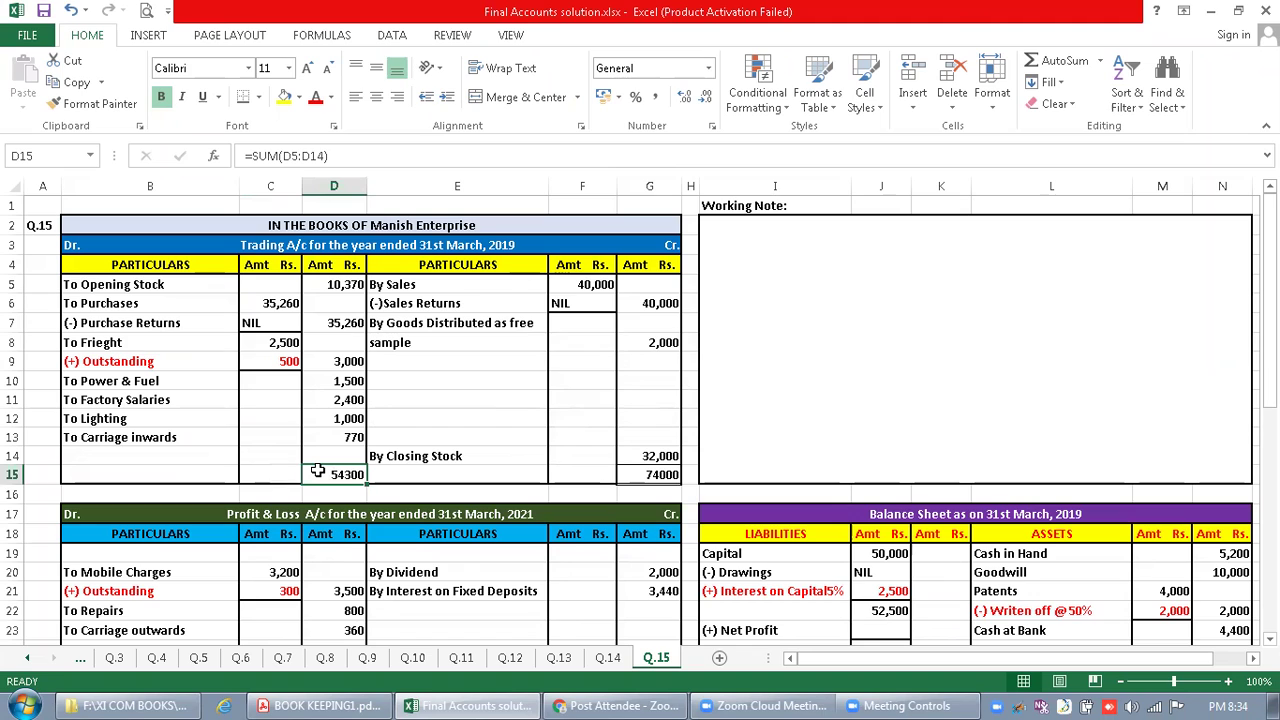
text(74,000)
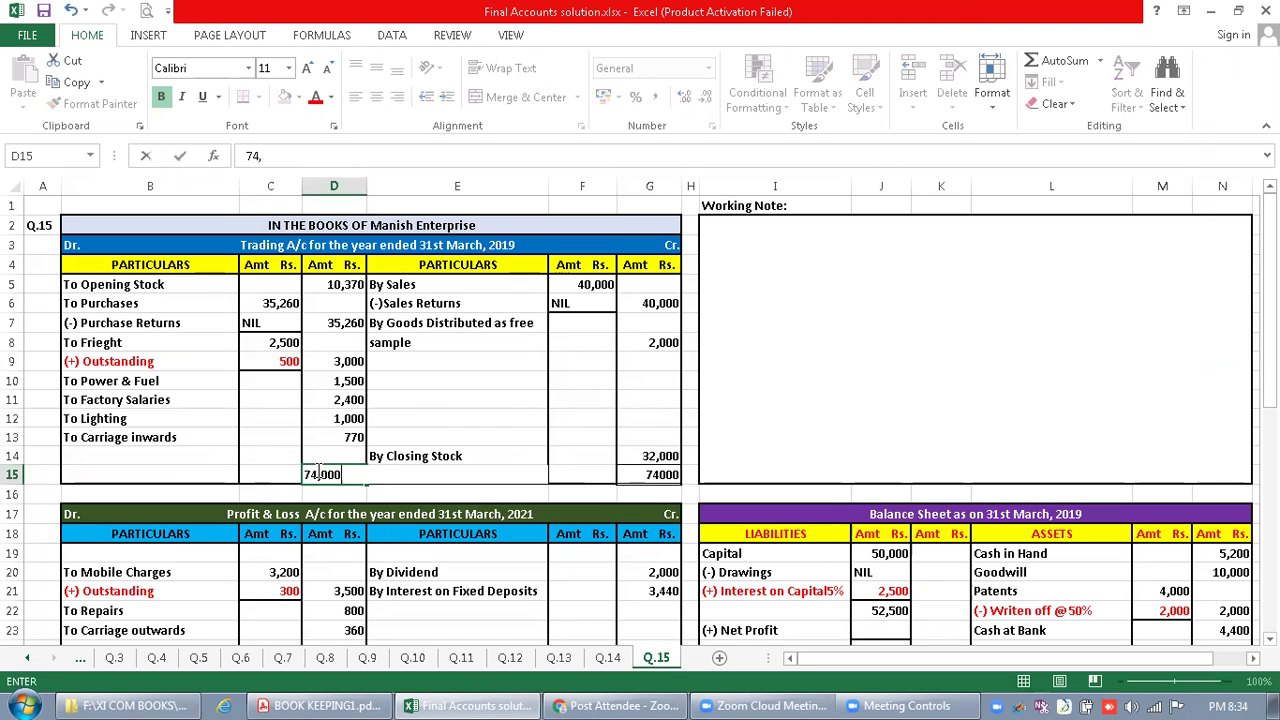
key(Up)
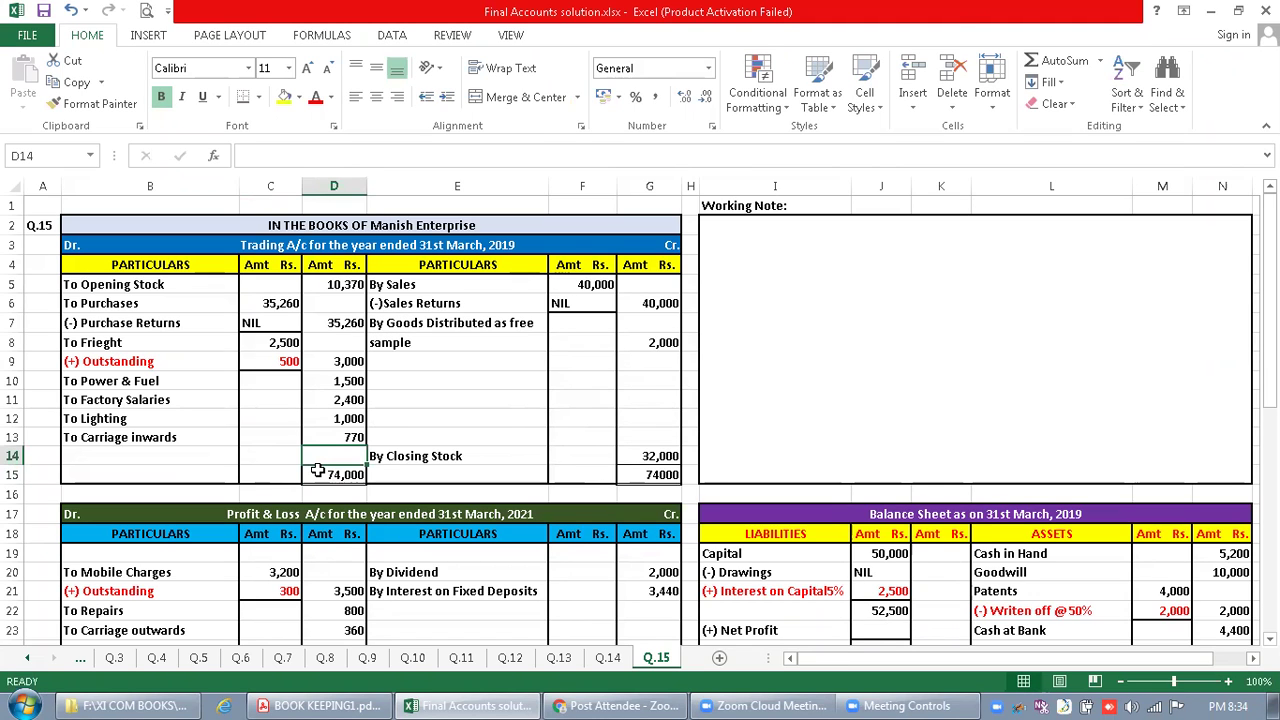
Enter the gross profit of 19,700 in D14 and label it "To Gross Profit c/d" in B14
text(19)
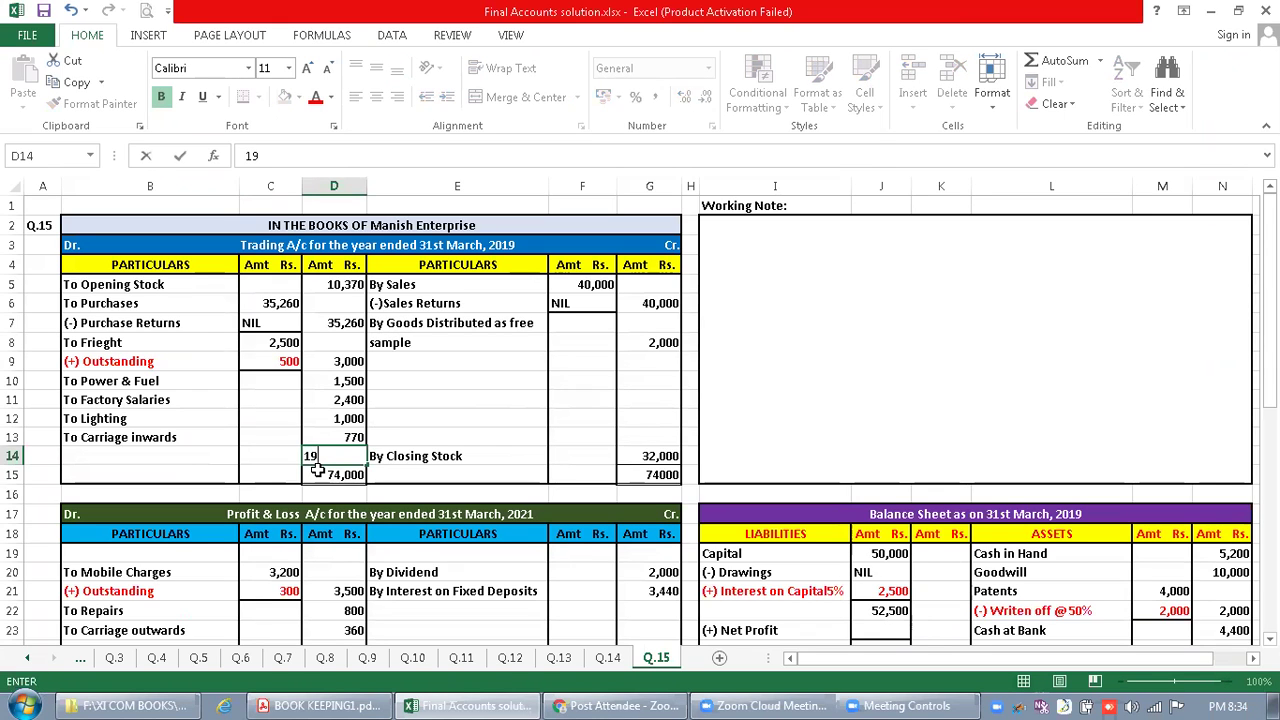
text(,700)
key(Left)
key(Left)
text(To Gr)
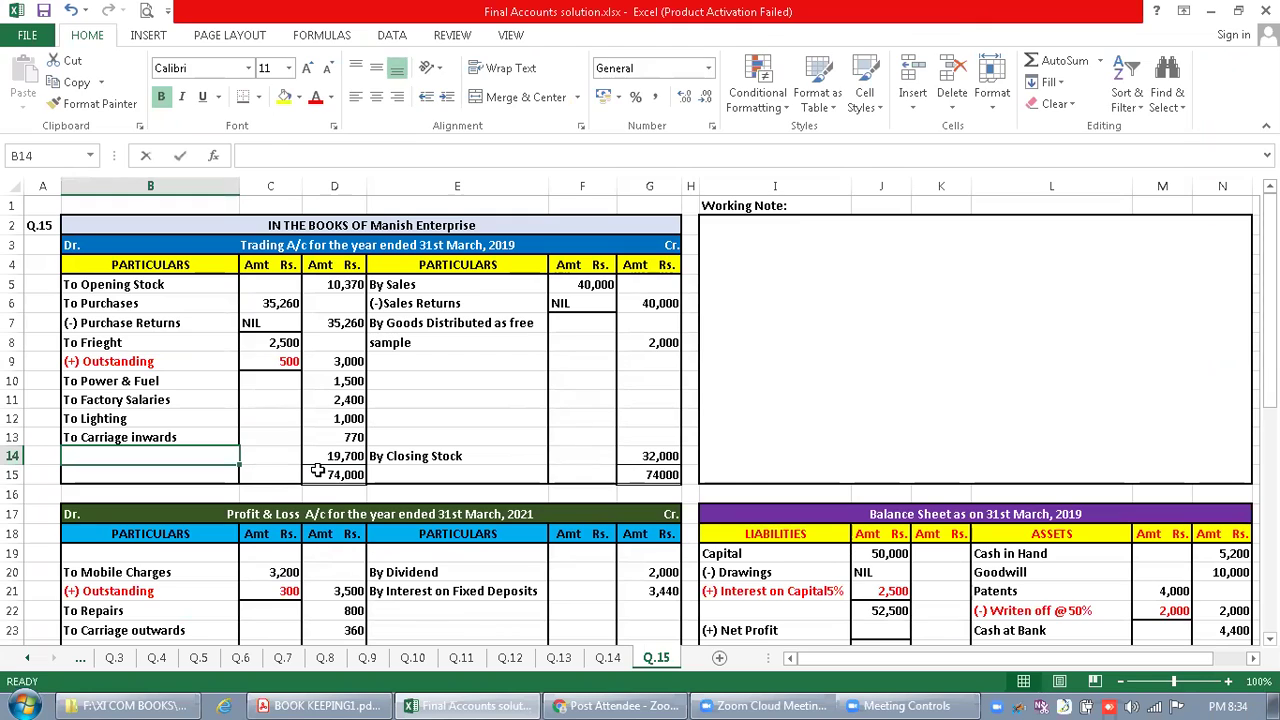
text(oss Profi)
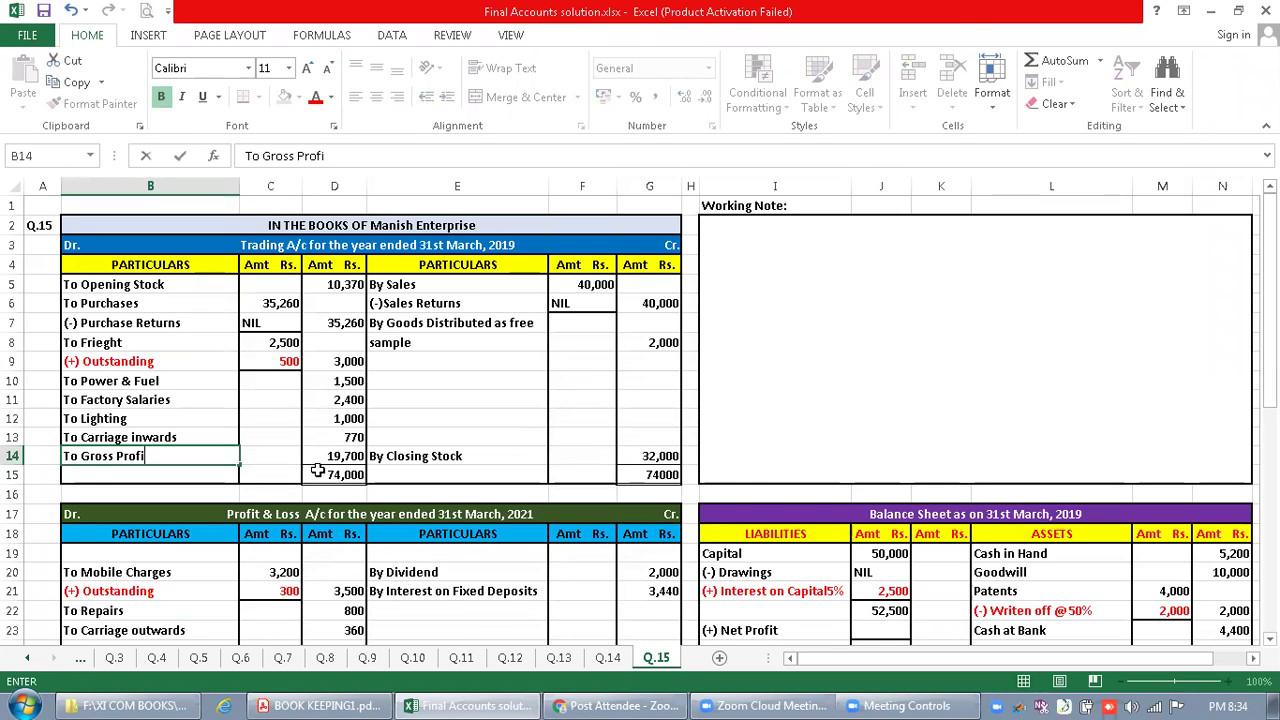
text(t c/d)
Highlight the gross profit label in B14 and its amount in D14 with yellow fill
key(Up)
key(Down)
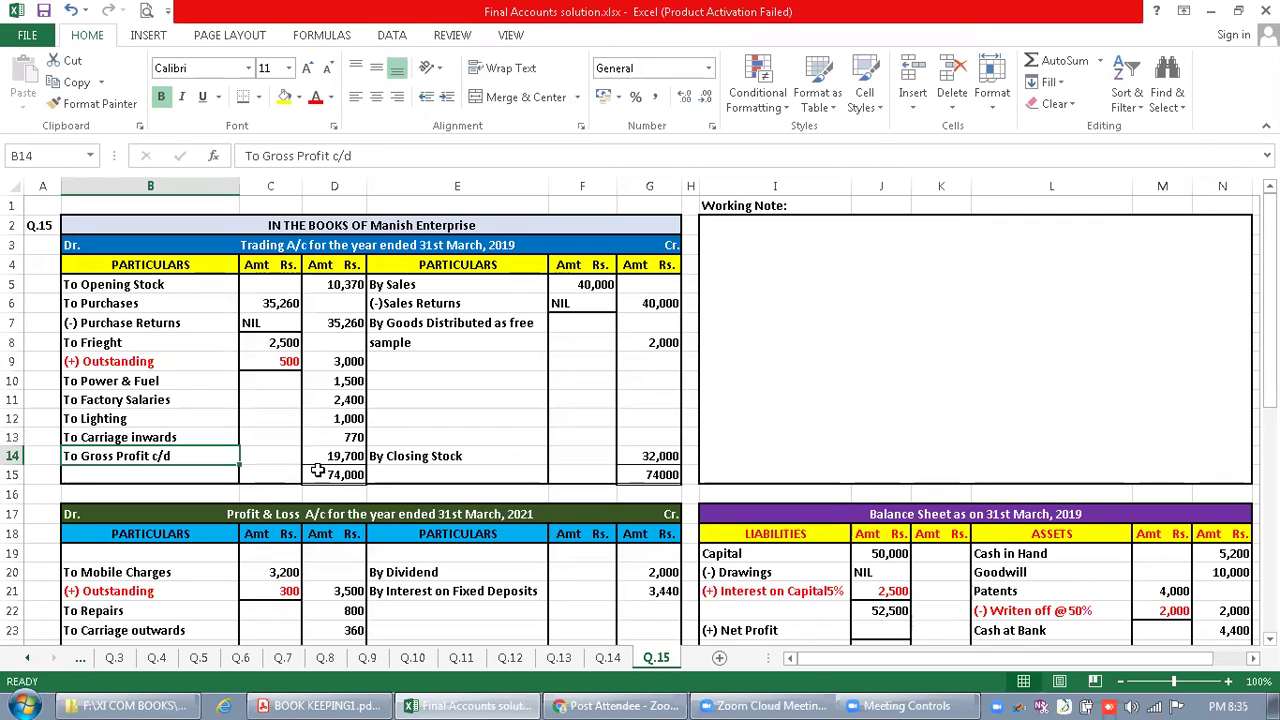
click(284, 96)
click(343, 447)
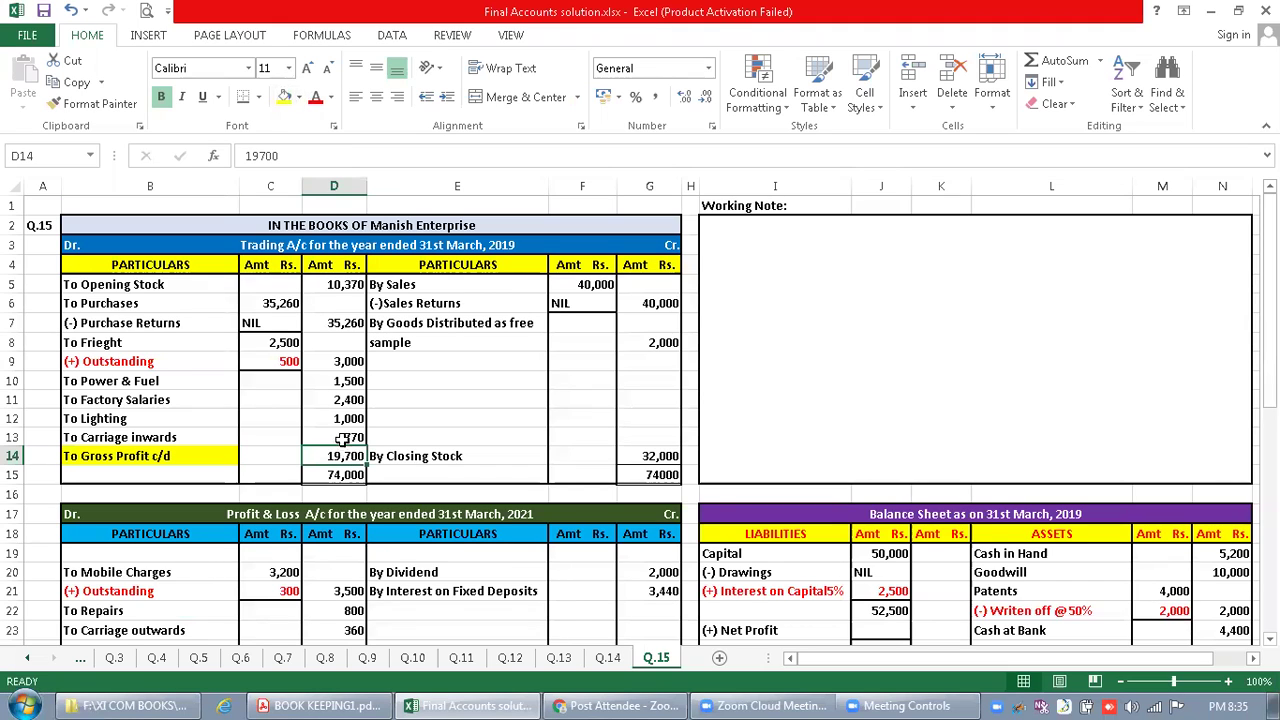
click(284, 96)
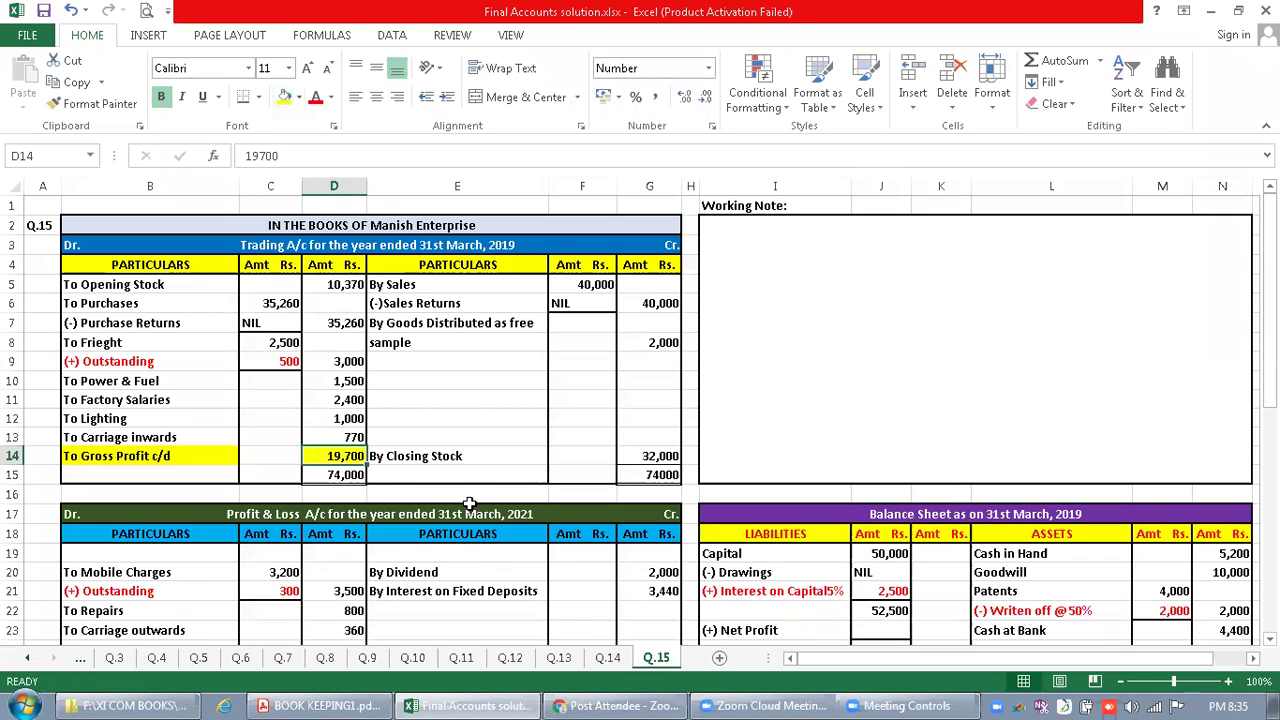
Carry the gross profit into the Profit & Loss account as "By Gross Profit b/d" in E19 with 19,700 in G19
click(465, 556)
text(By Gro)
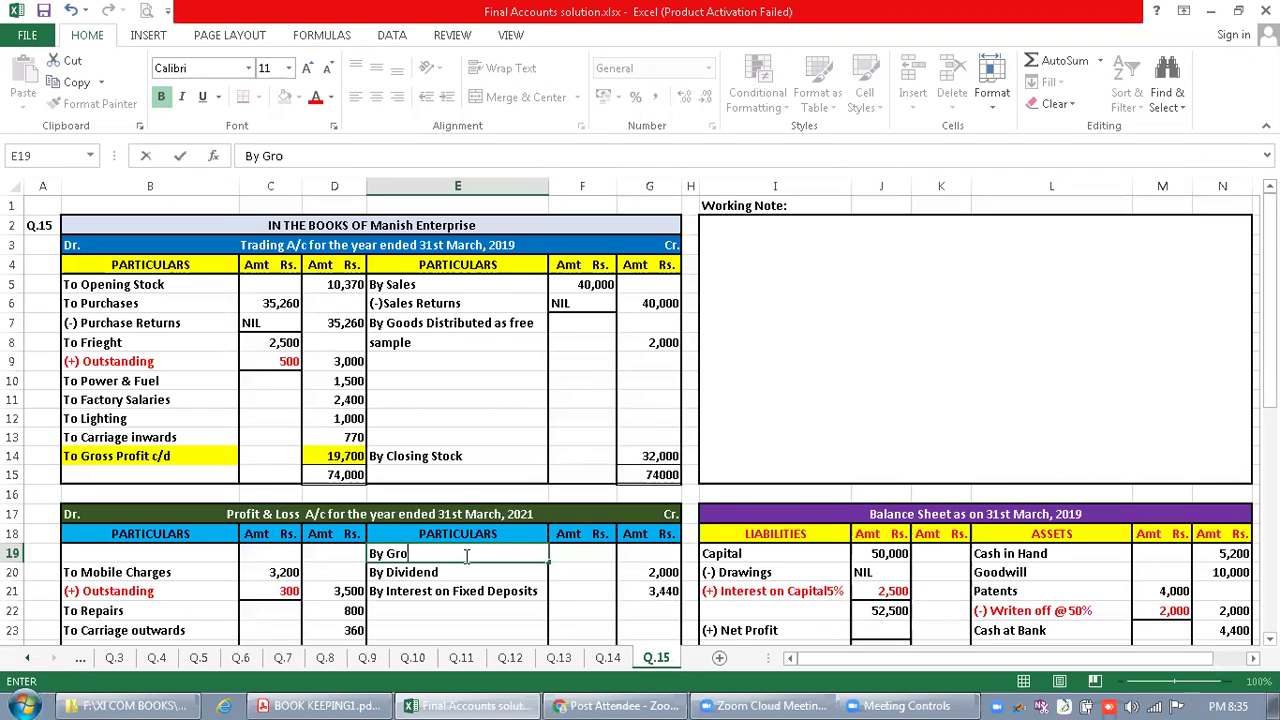
text(ss Profit)
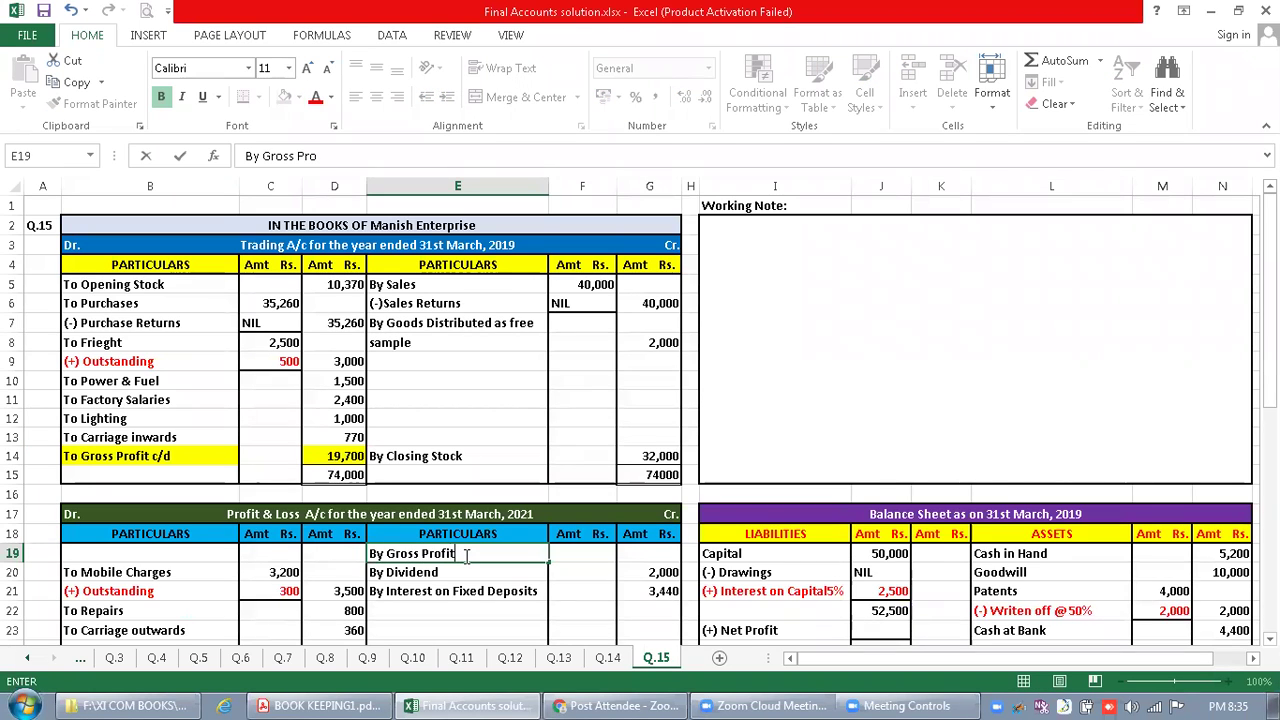
text( b/d)
click(645, 555)
text(19,700)
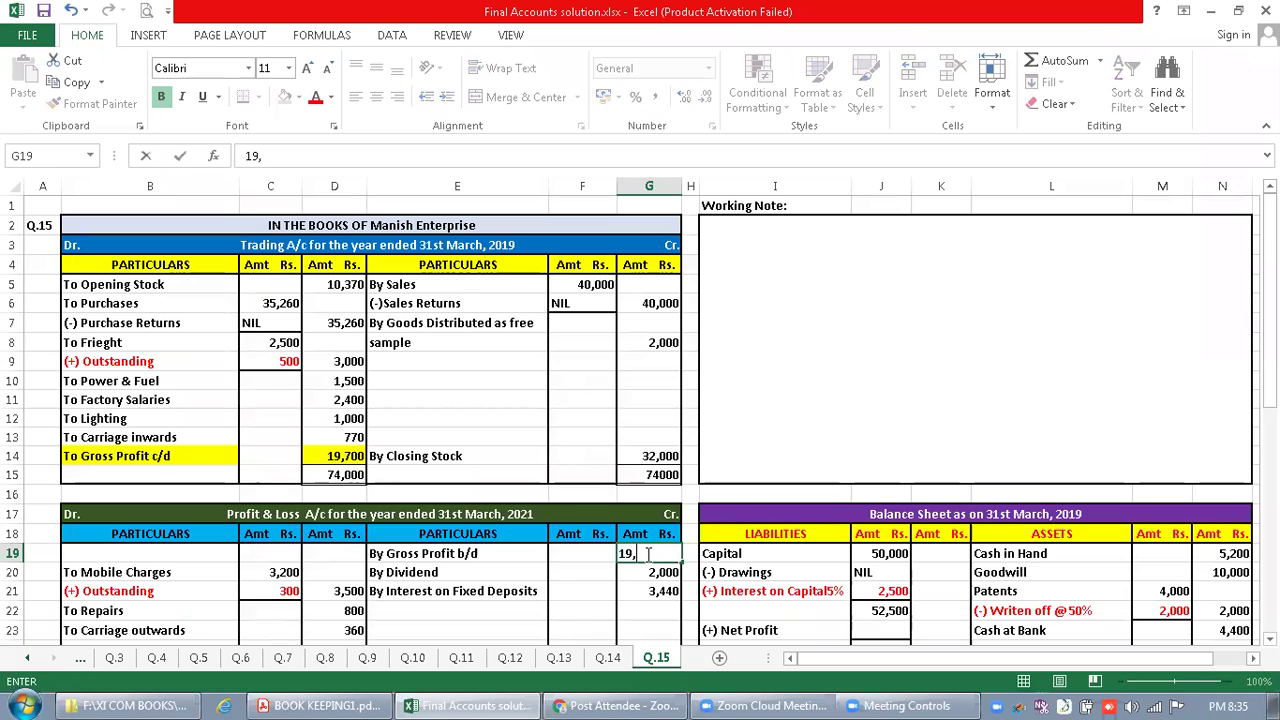
key(Return)
Set the Profit & Loss account's debit total in D40 to 25,140
key(Down)
key(Down)
key(Down)
key(Down)
key(Down)
key(Down)
key(Down)
key(Down)
key(Down)
key(Down)
key(Down)
key(Down)
key(Down)
key(Down)
key(Down)
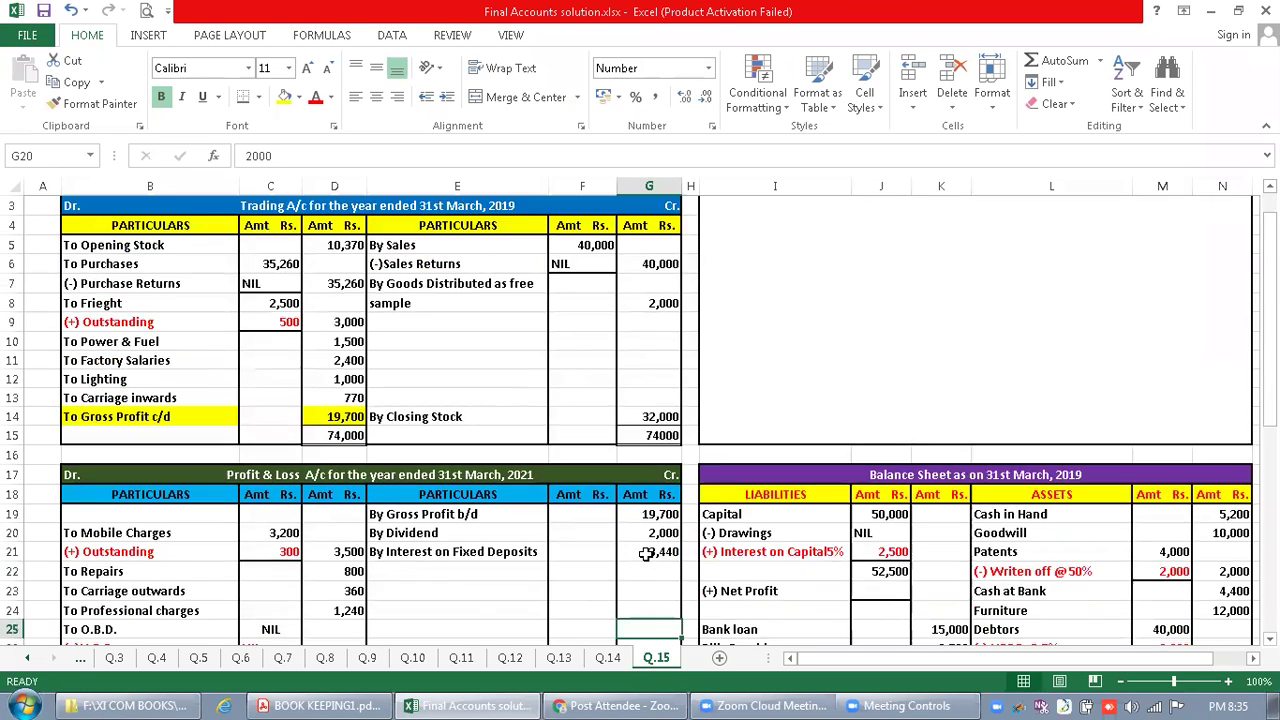
key(Down)
key(Down)
key(Down)
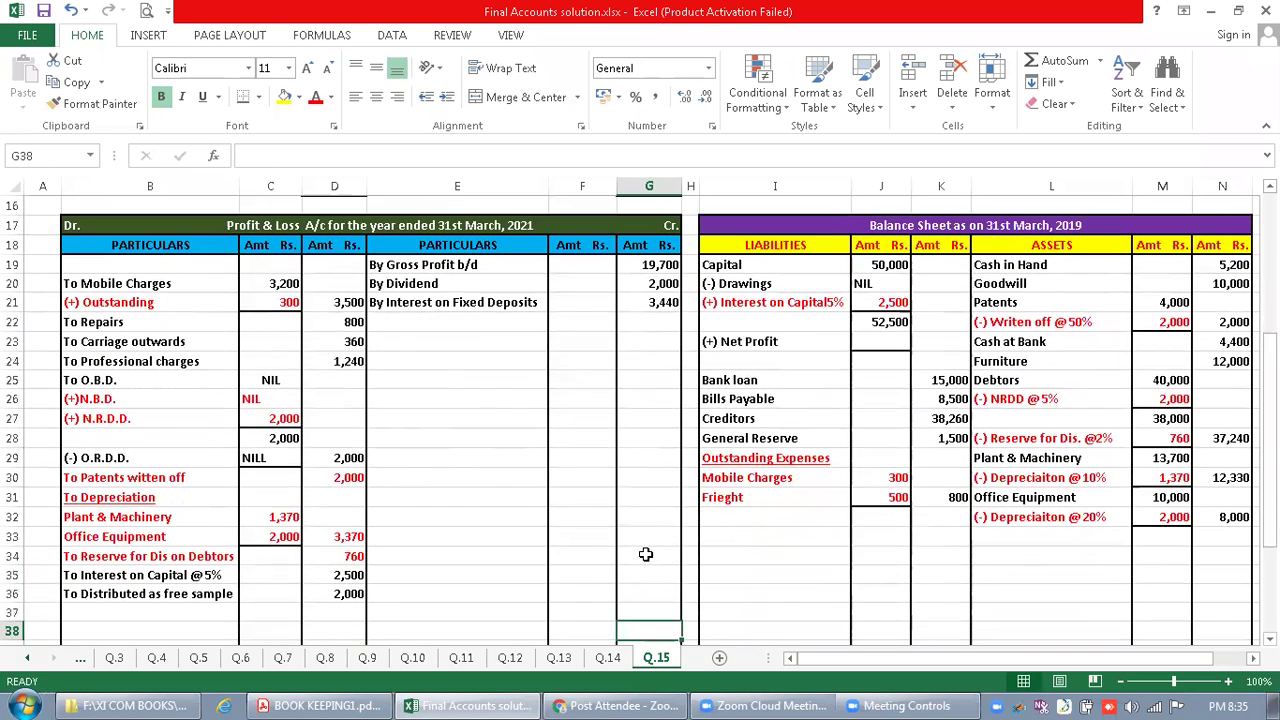
key(Down)
key(Down)
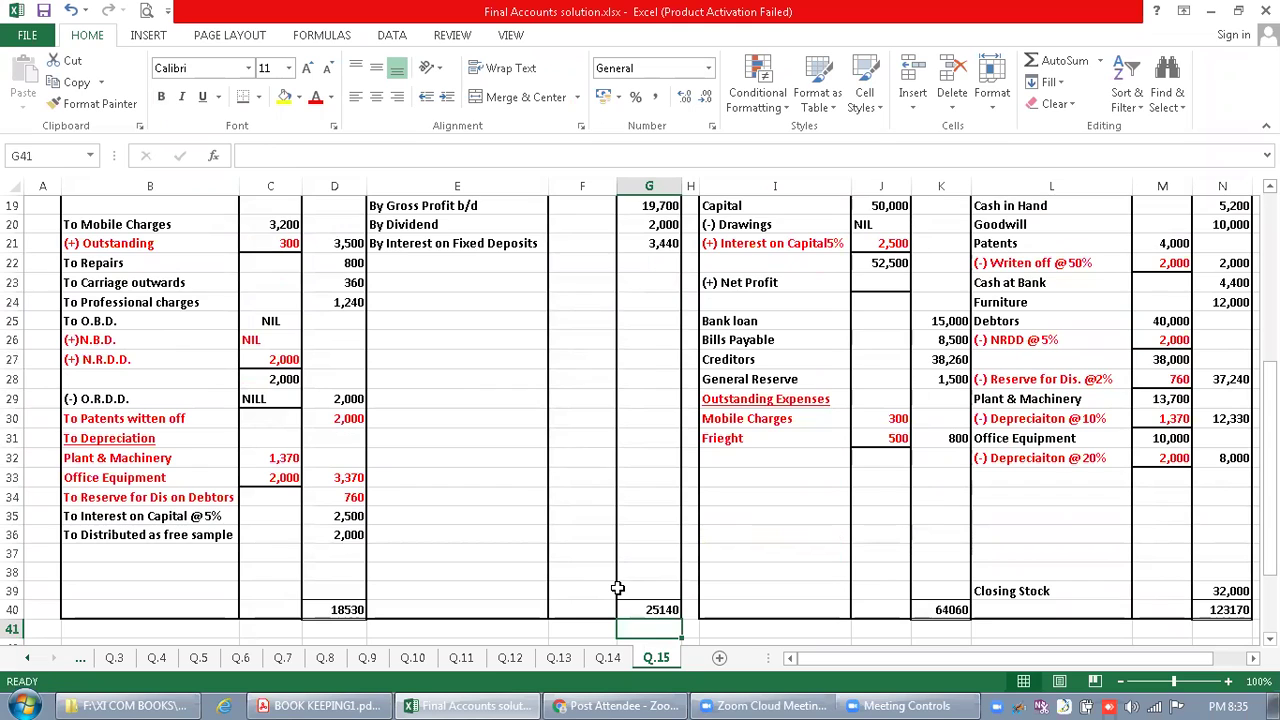
click(335, 610)
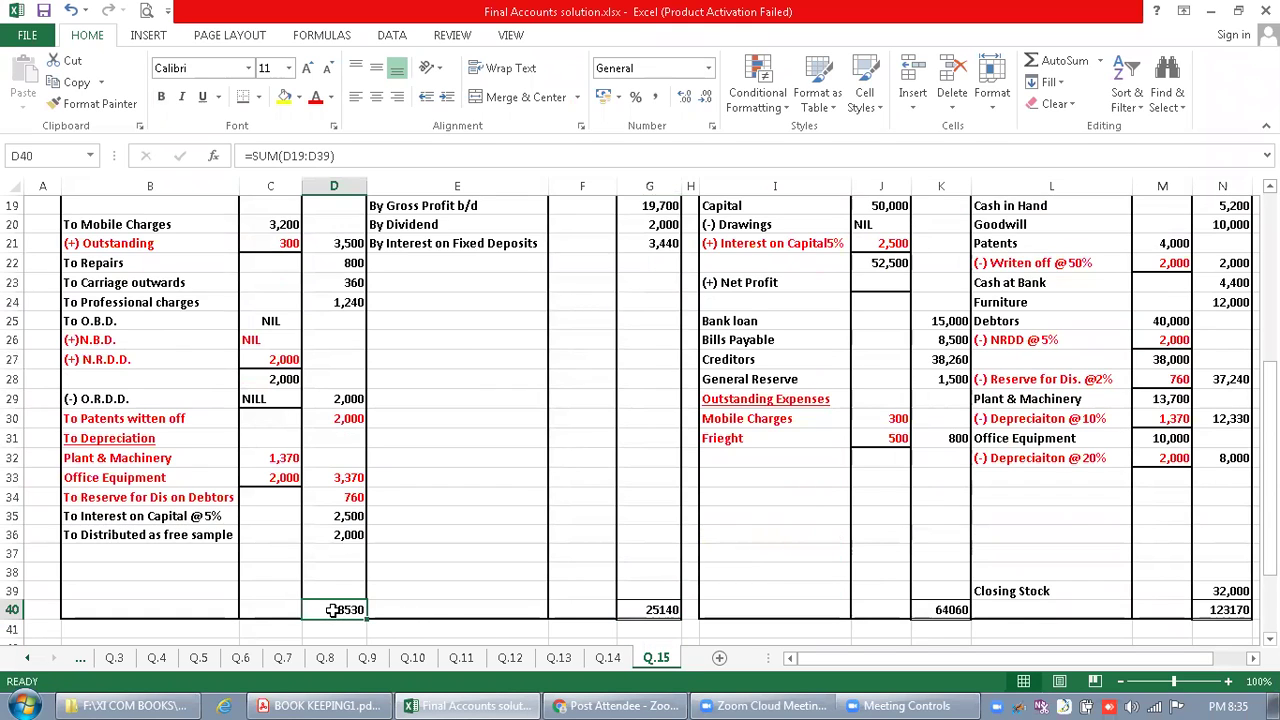
text(25)
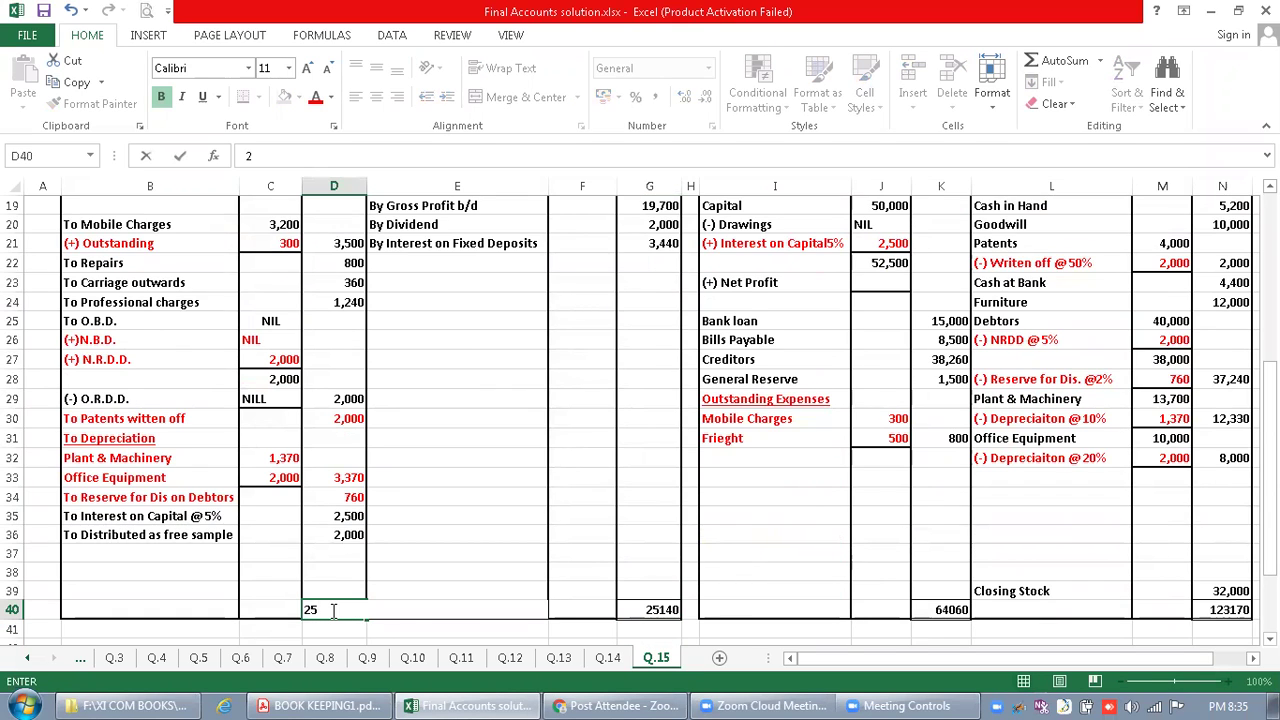
text(,140)
key(Up)
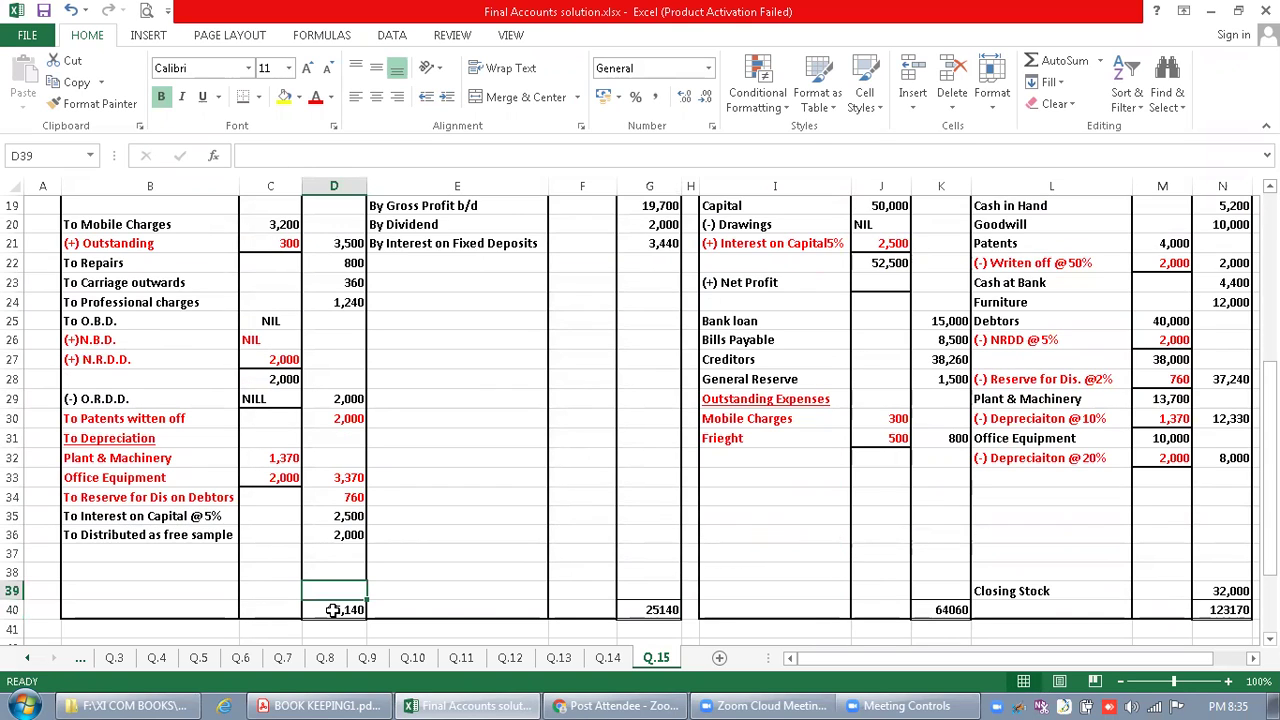
Enter the net profit of 6,610 in D39 and label it "To Net profit c/d" in B39
text(6,)
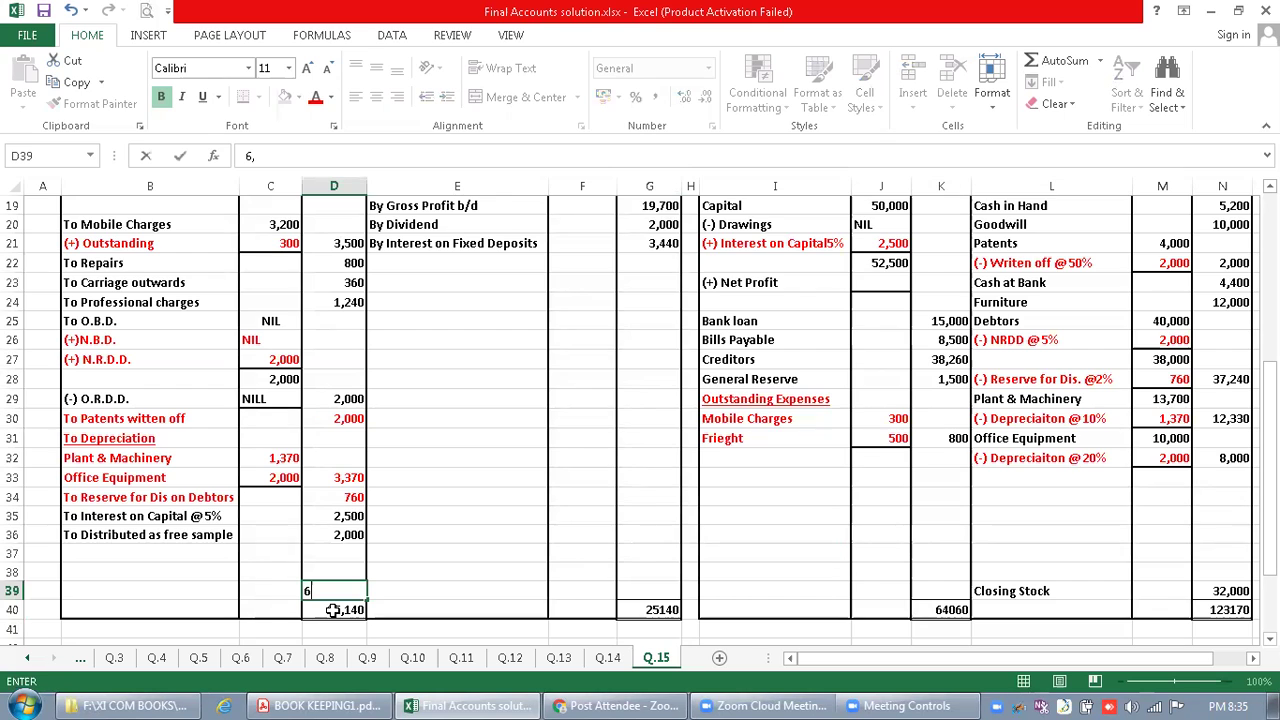
text(610)
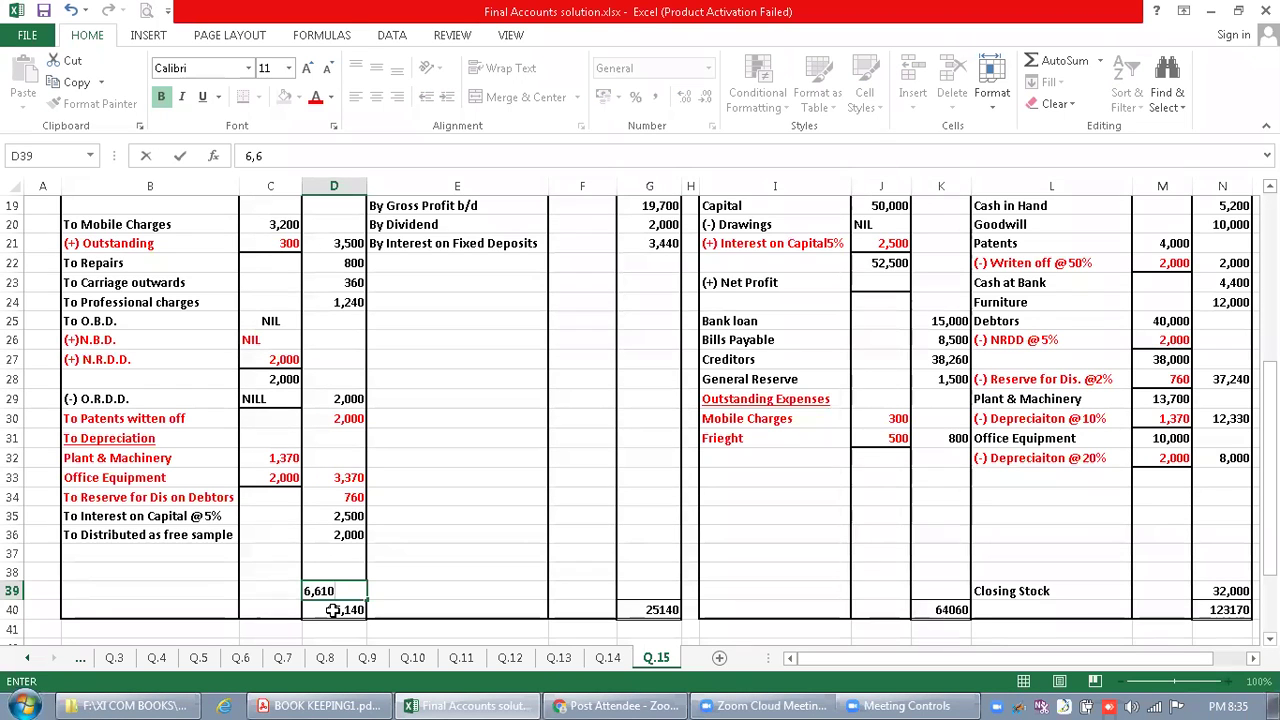
key(Left)
key(Left)
text(To Net)
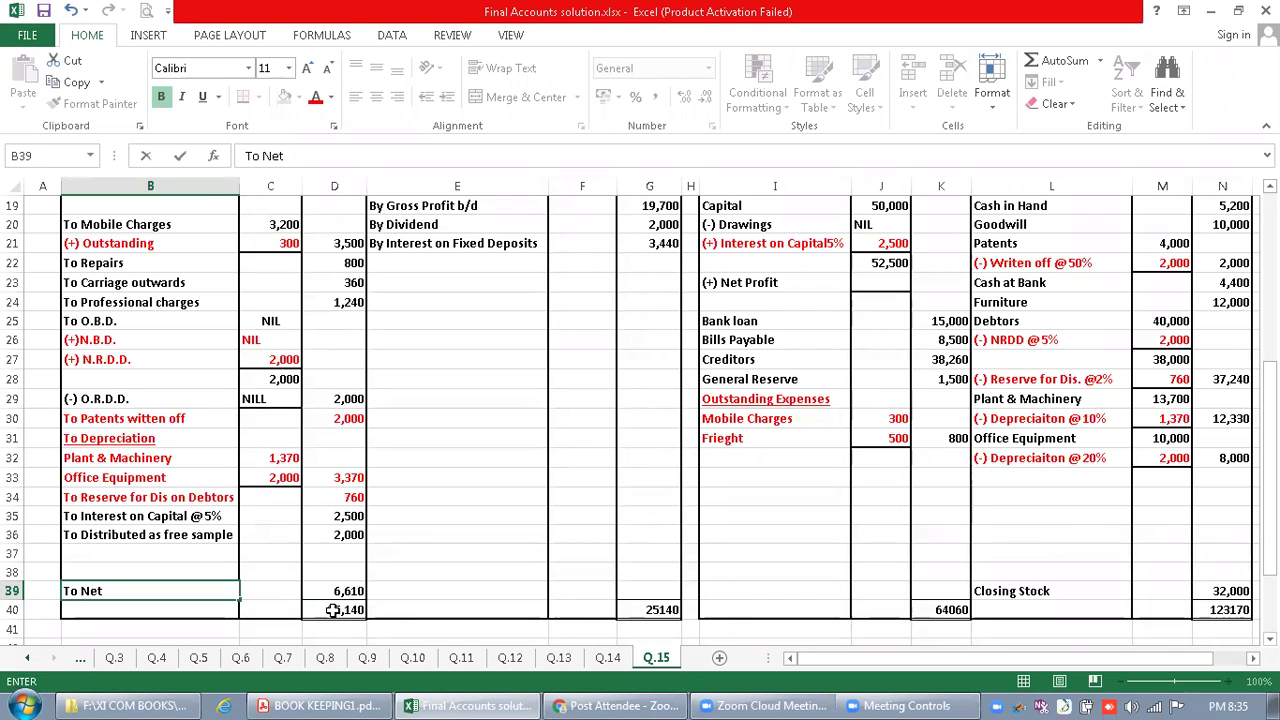
text( profit)
text(c/d)
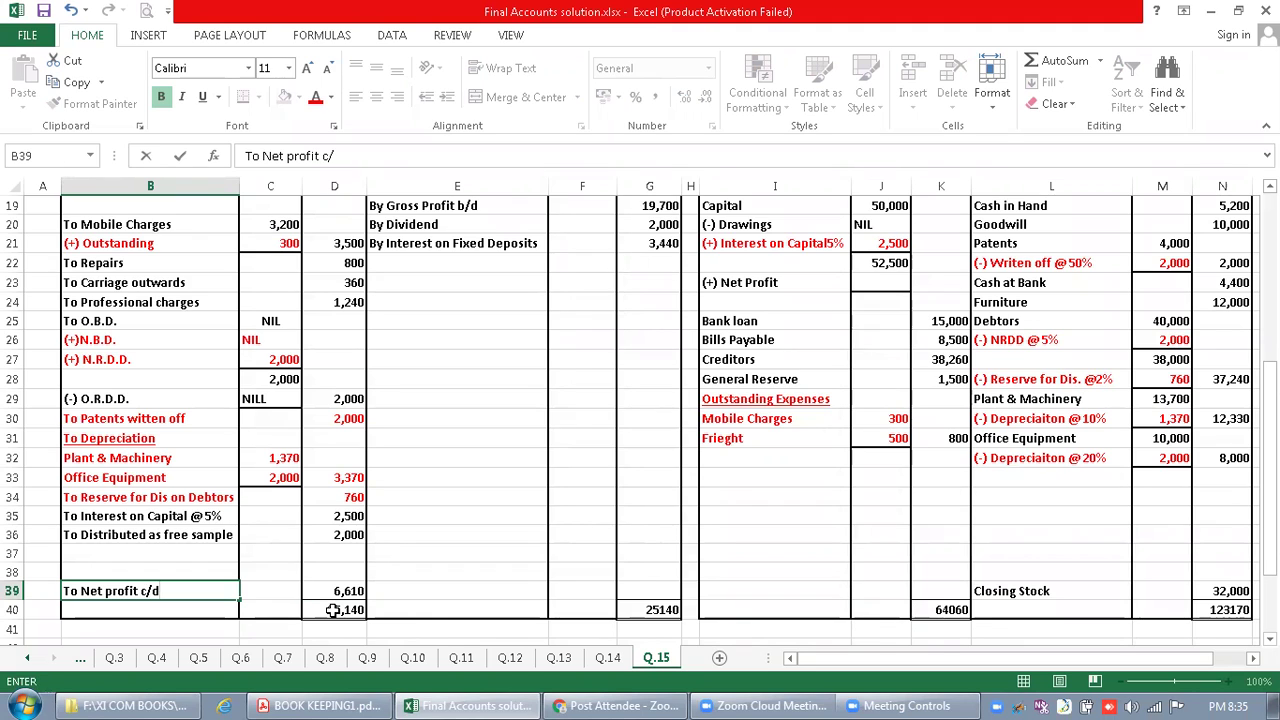
key(ctrl+Return)
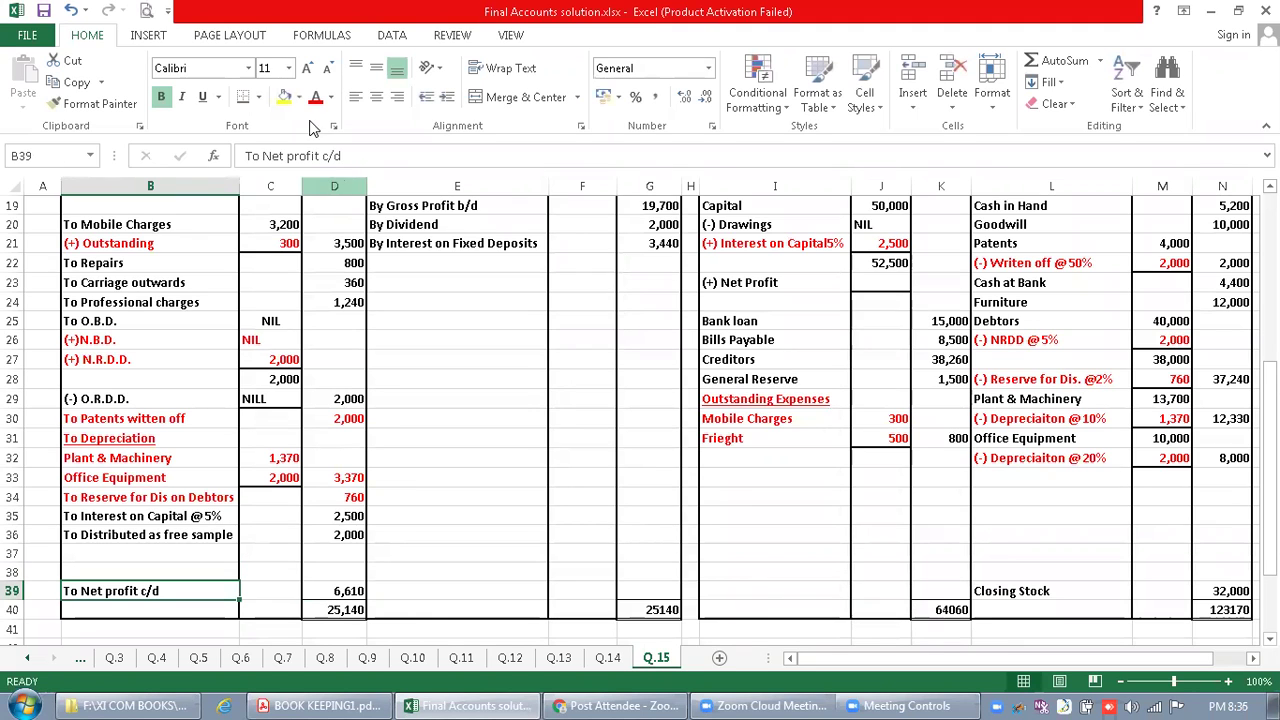
Highlight the net profit label in B39 and its amount in D39 with yellow fill
click(284, 96)
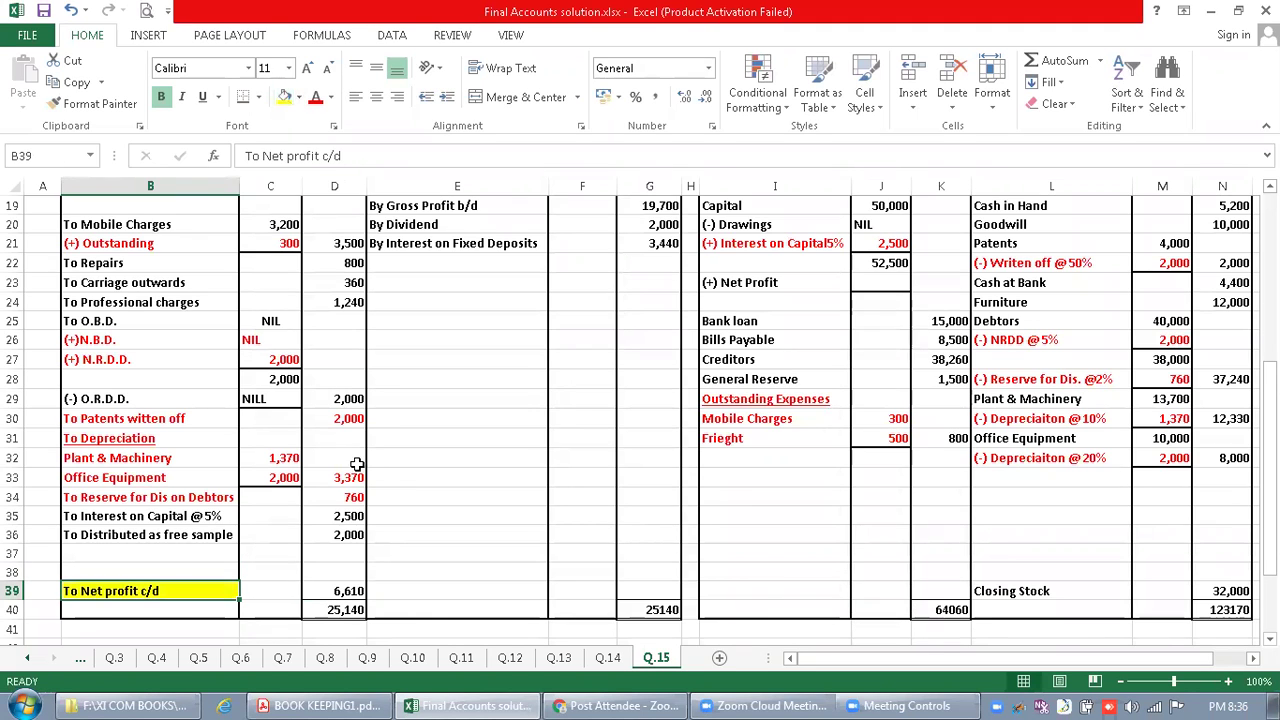
click(346, 588)
click(284, 100)
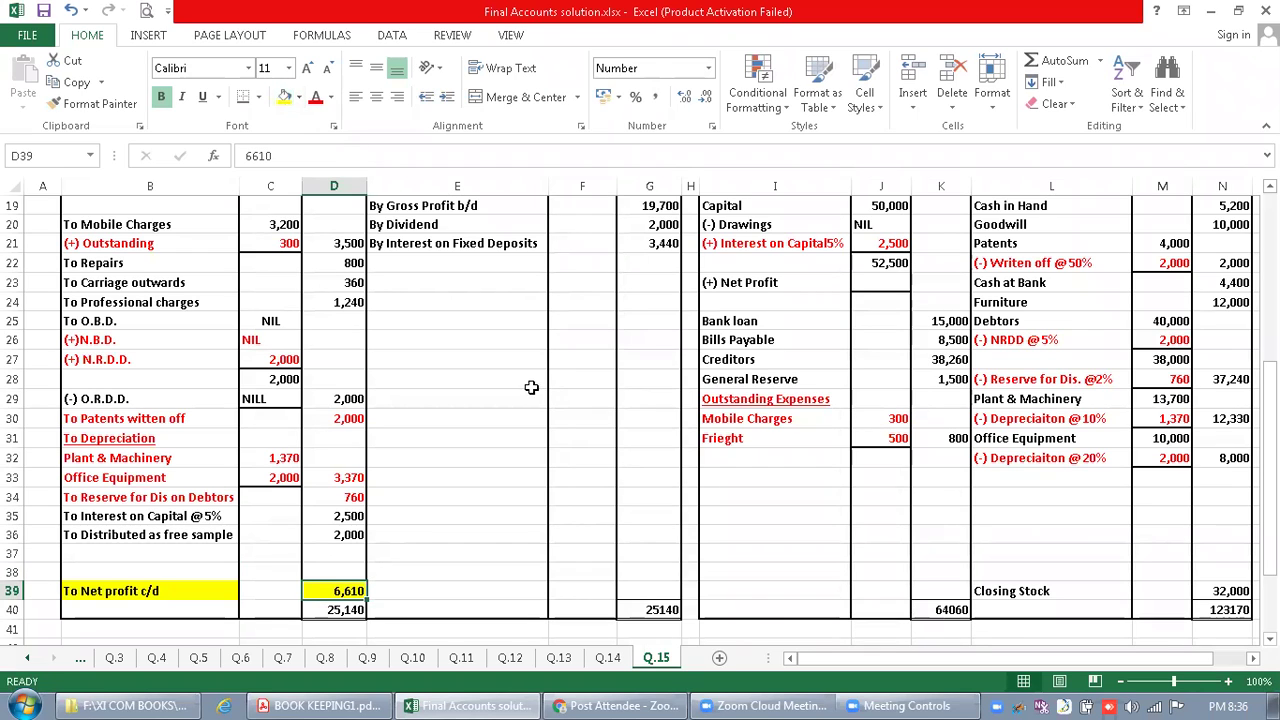
click(531, 394)
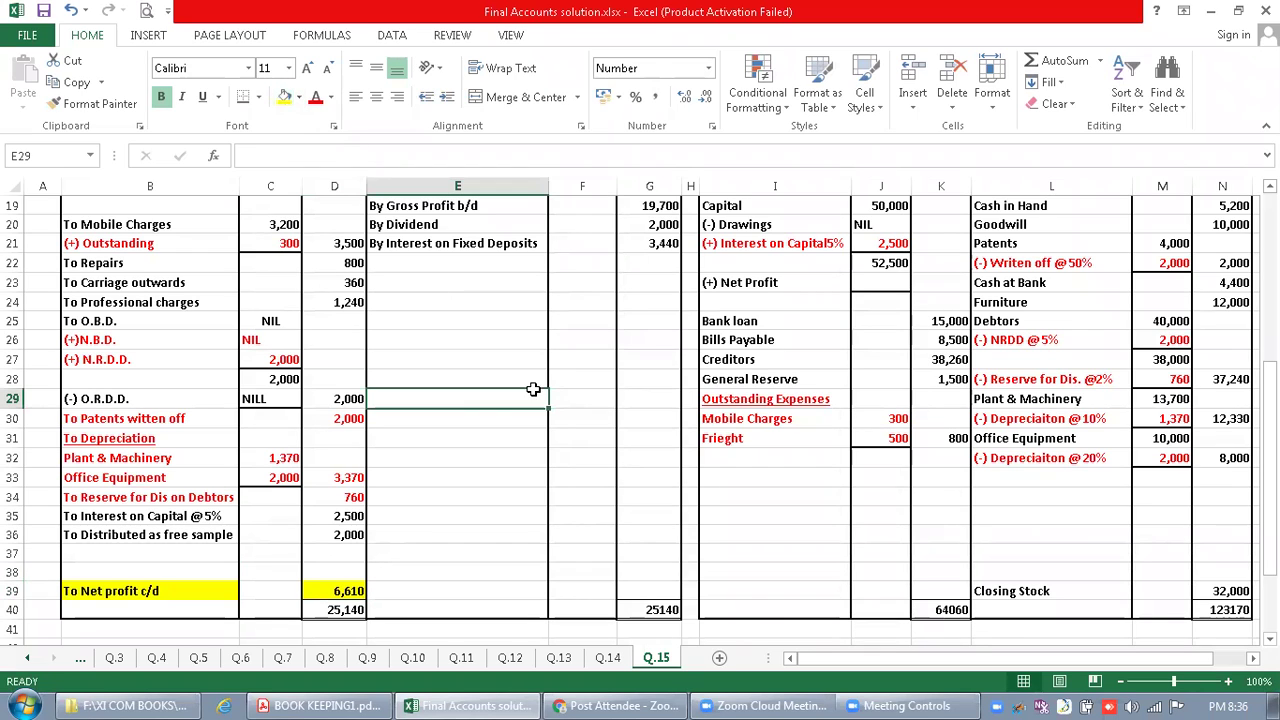
Post the net profit of 6,610 to the Balance Sheet's "(+) Net Profit" row in J23
click(885, 284)
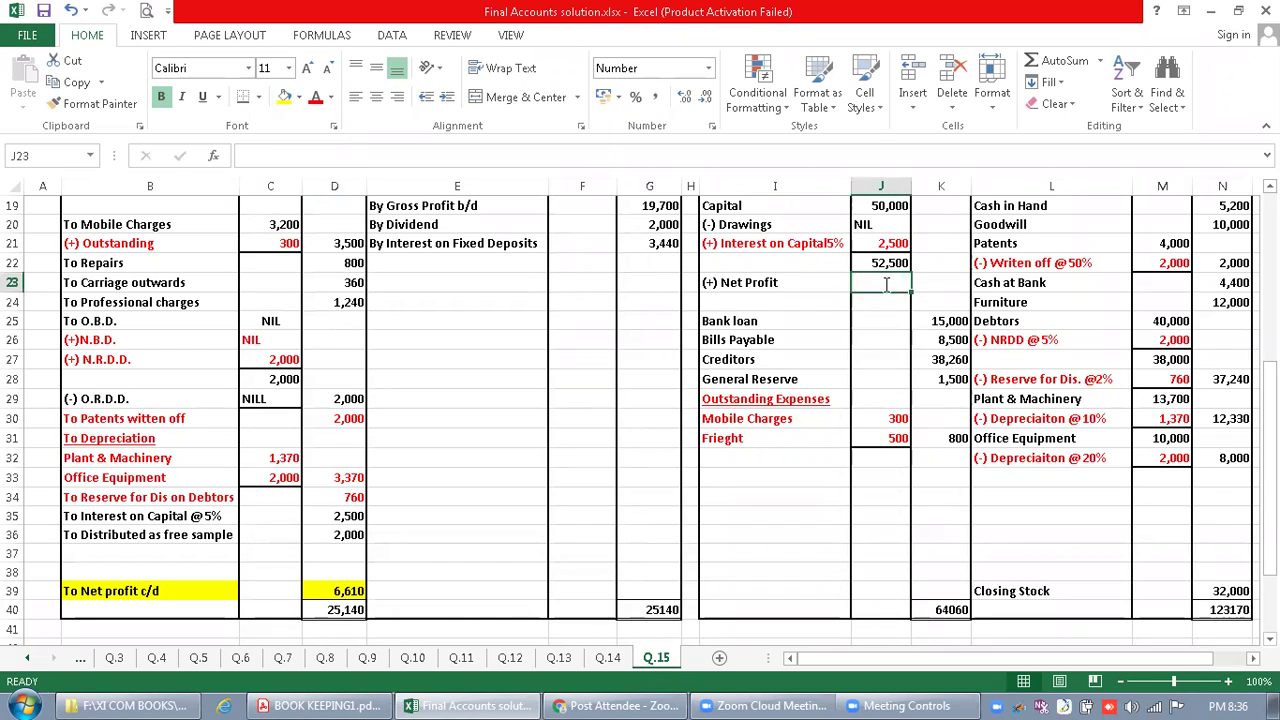
text(6,610)
key(Return)
click(885, 284)
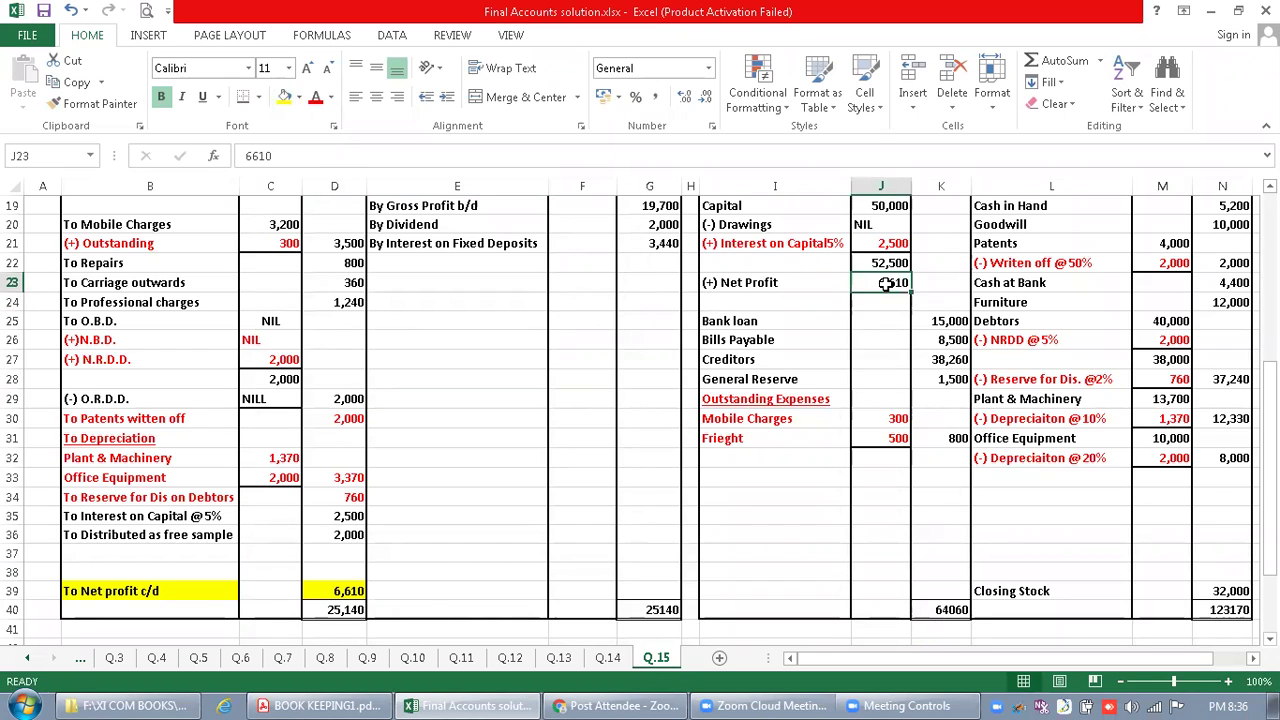
Add up J22 and J23 and enter the closing capital of 59,110 in K23
drag(887, 263, 889, 274)
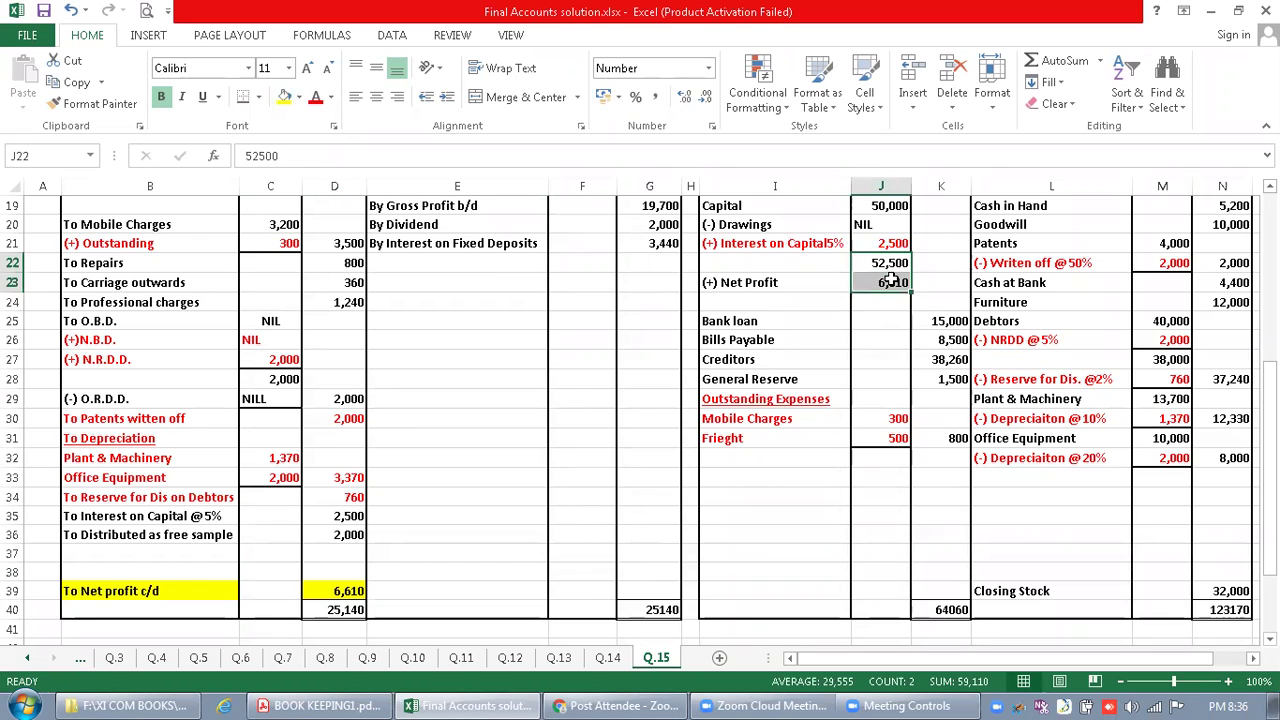
click(943, 281)
click(943, 281)
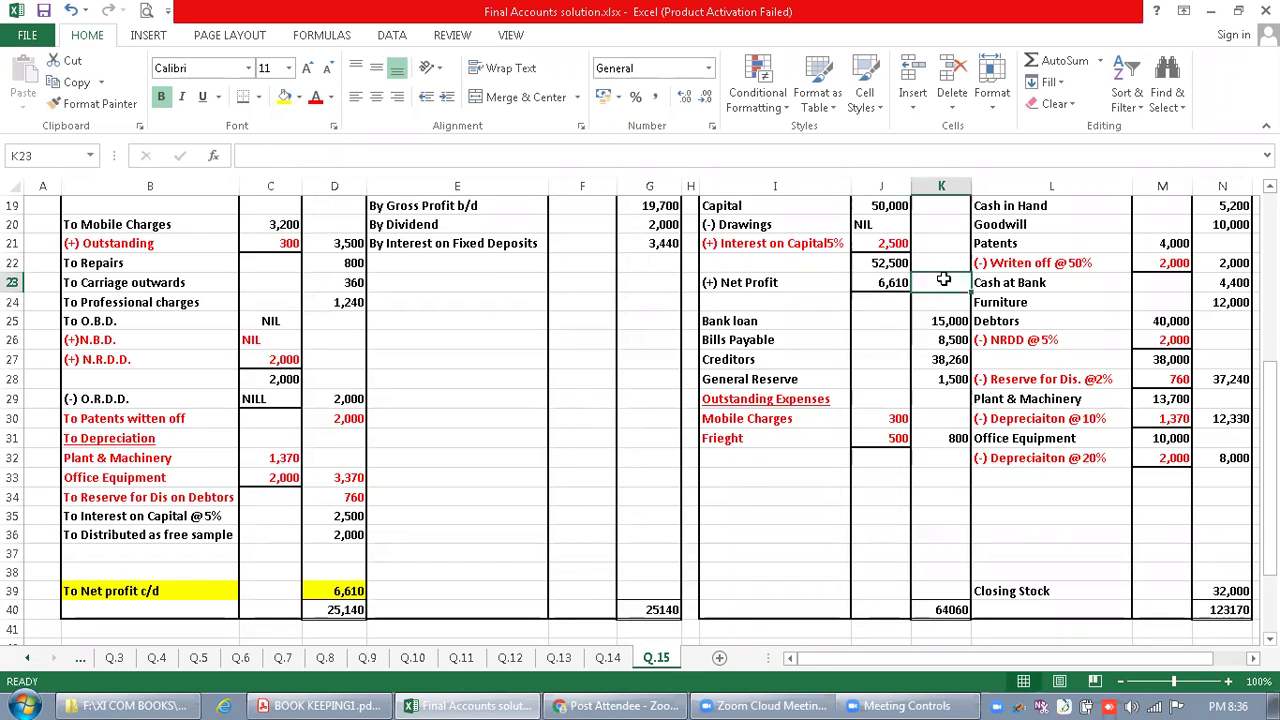
text(59,110)
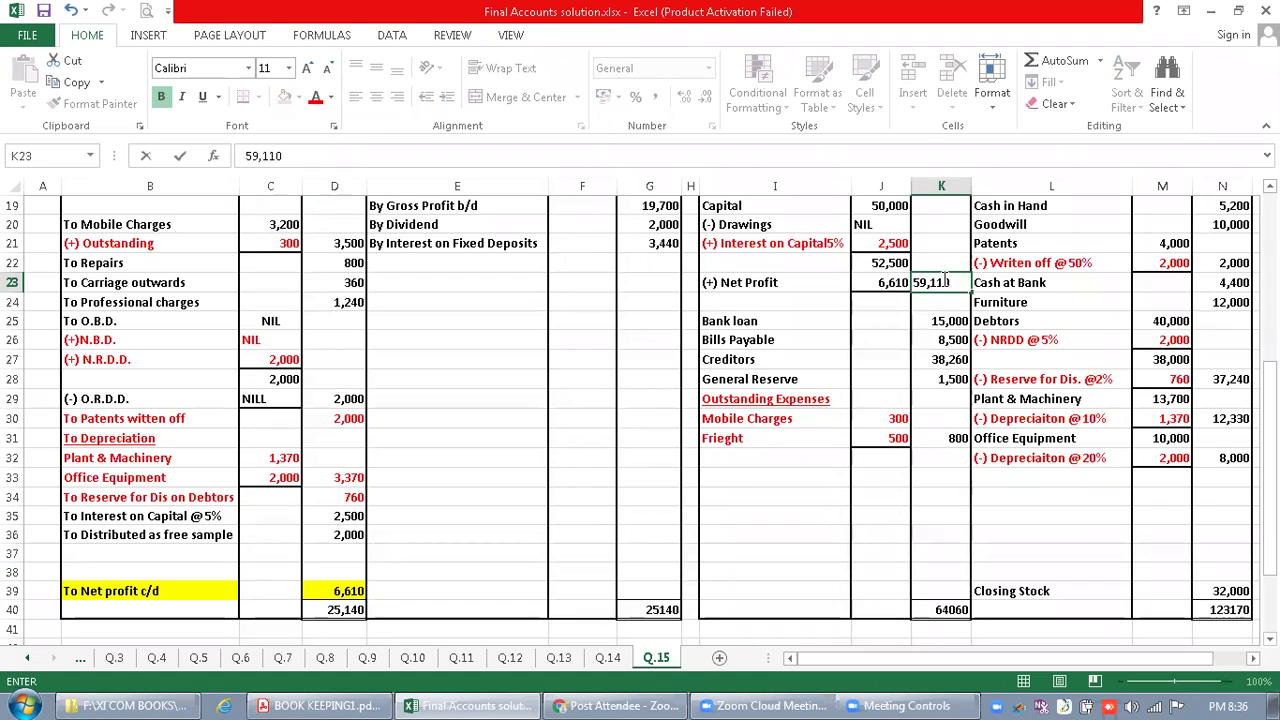
key(Return)
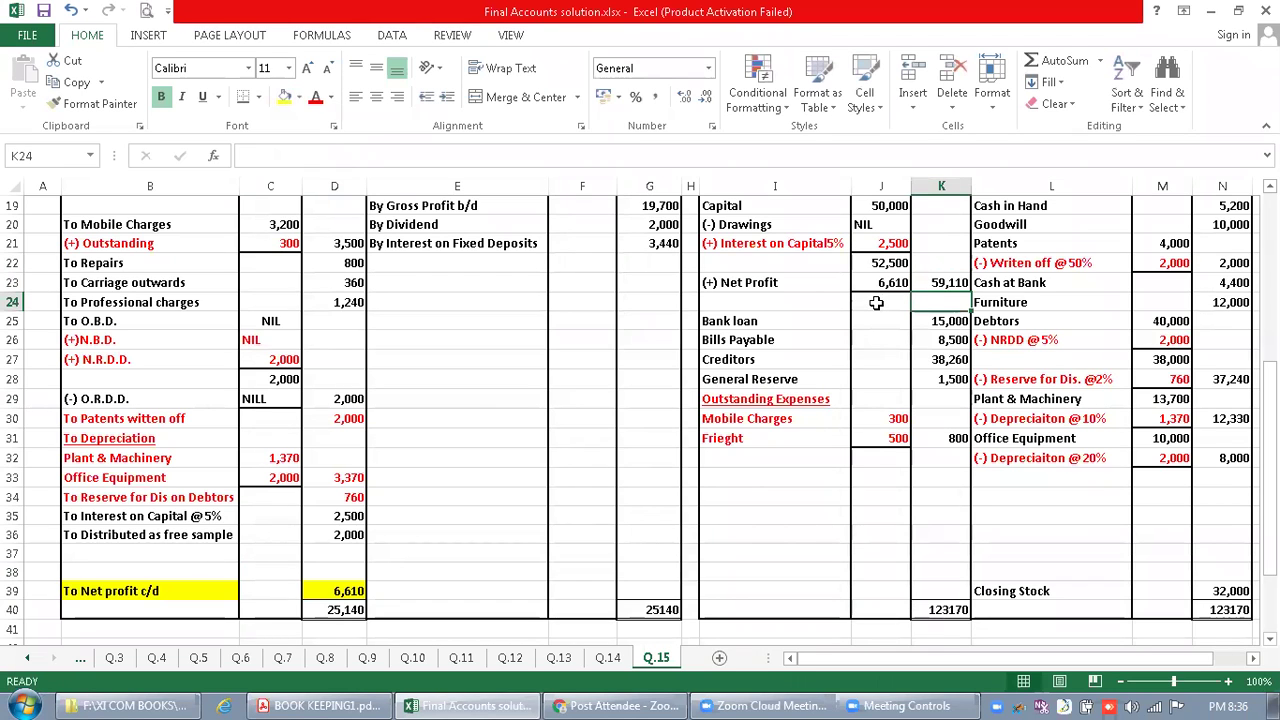
mouse_move(1268, 550)
mouse_down()
mouse_move(1268, 462)
mouse_move(1268, 545)
mouse_up()
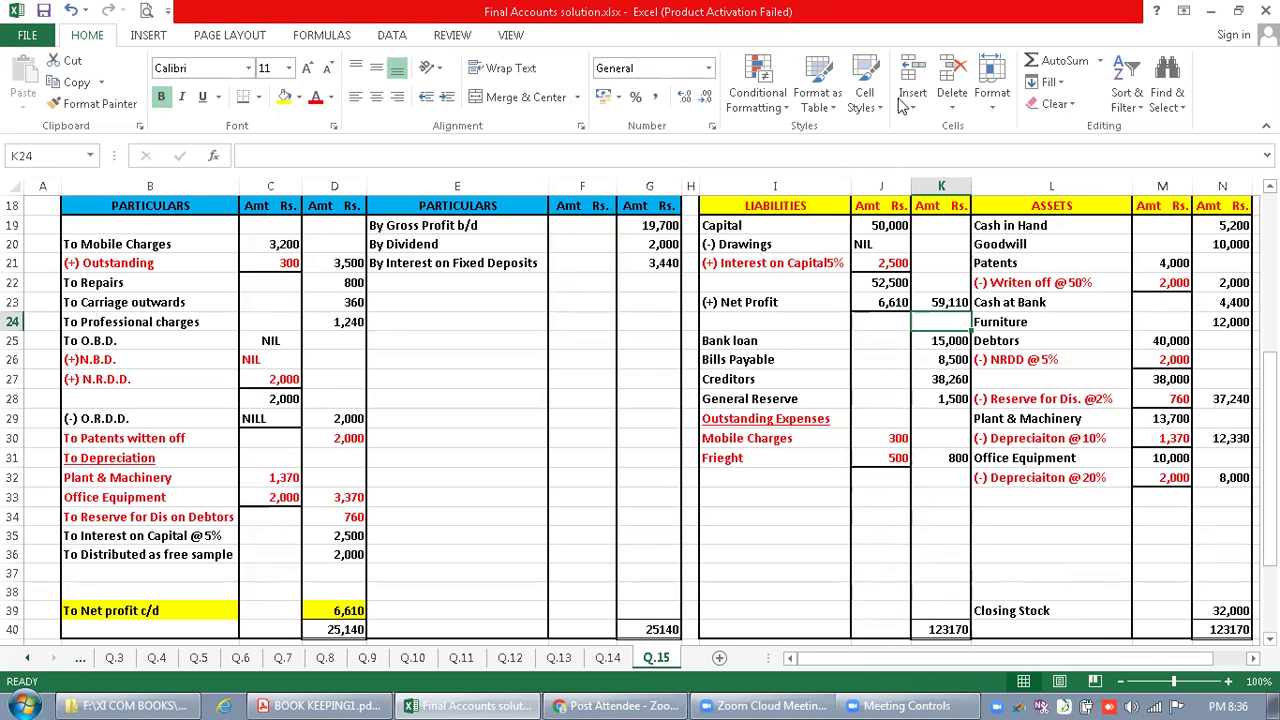
scroll(793, 257, up, 6)
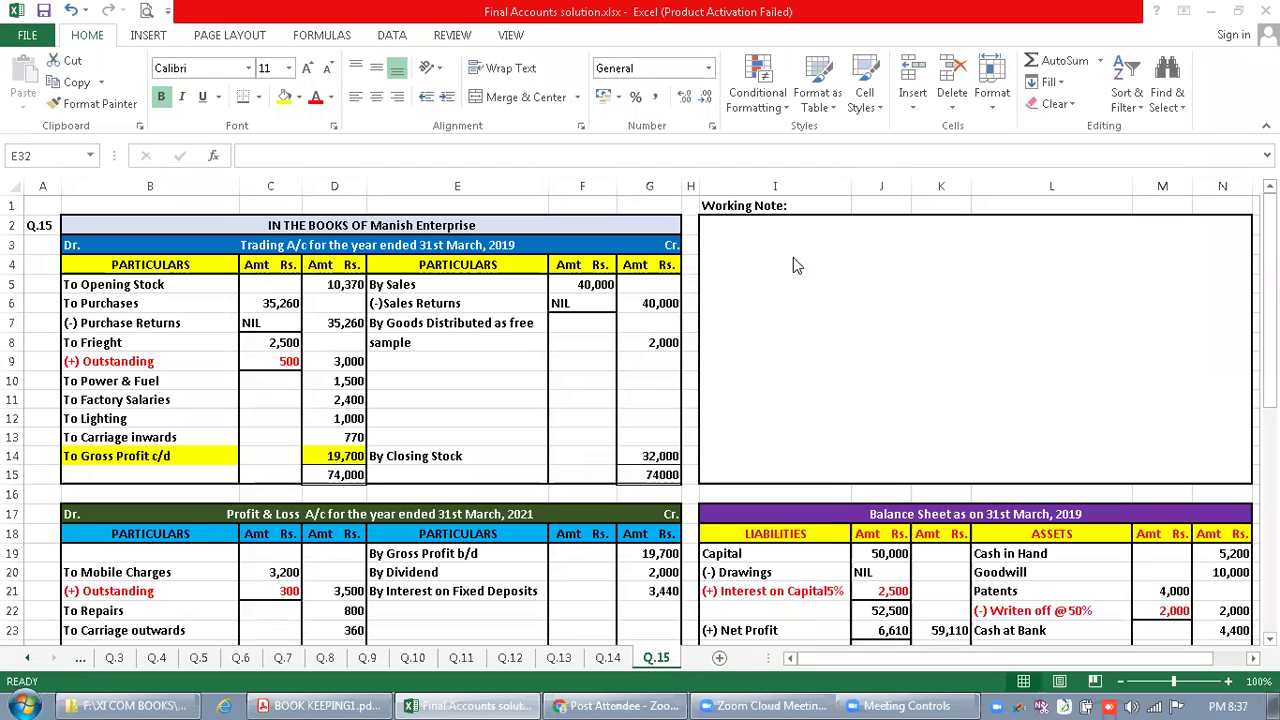